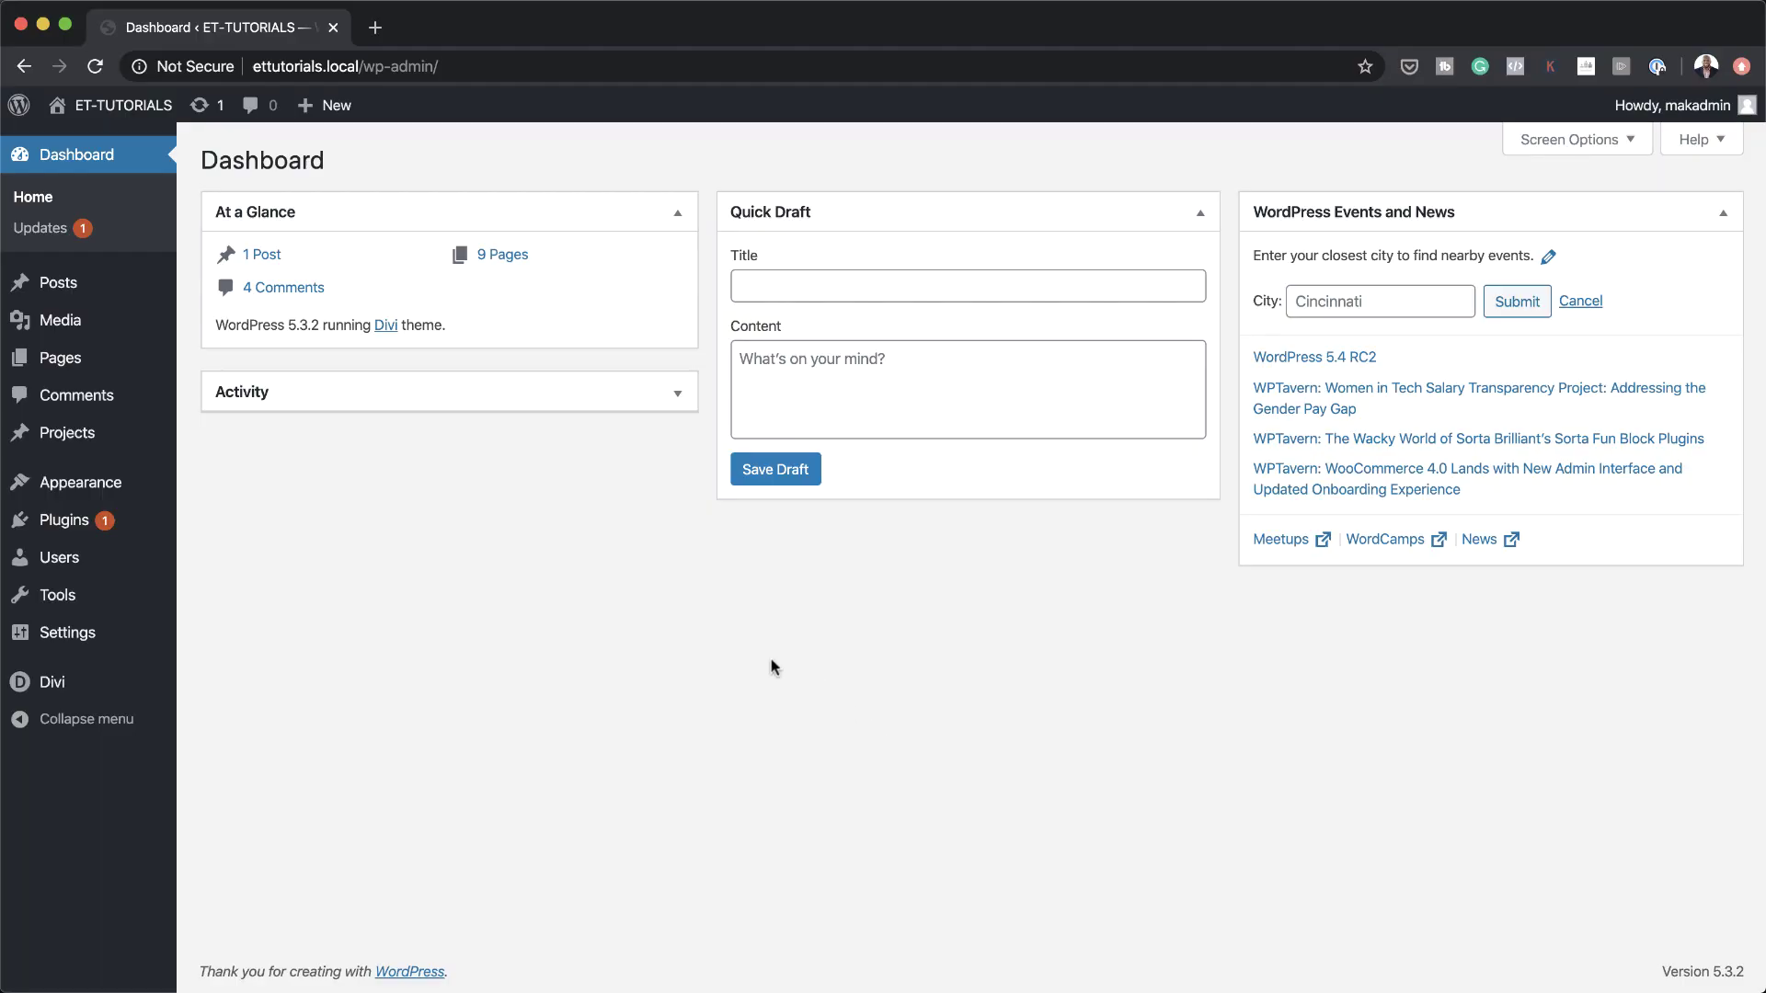
Create a new page titled 'Deal of the Day' and open it with the Divi Builder
mouse_move(81, 362)
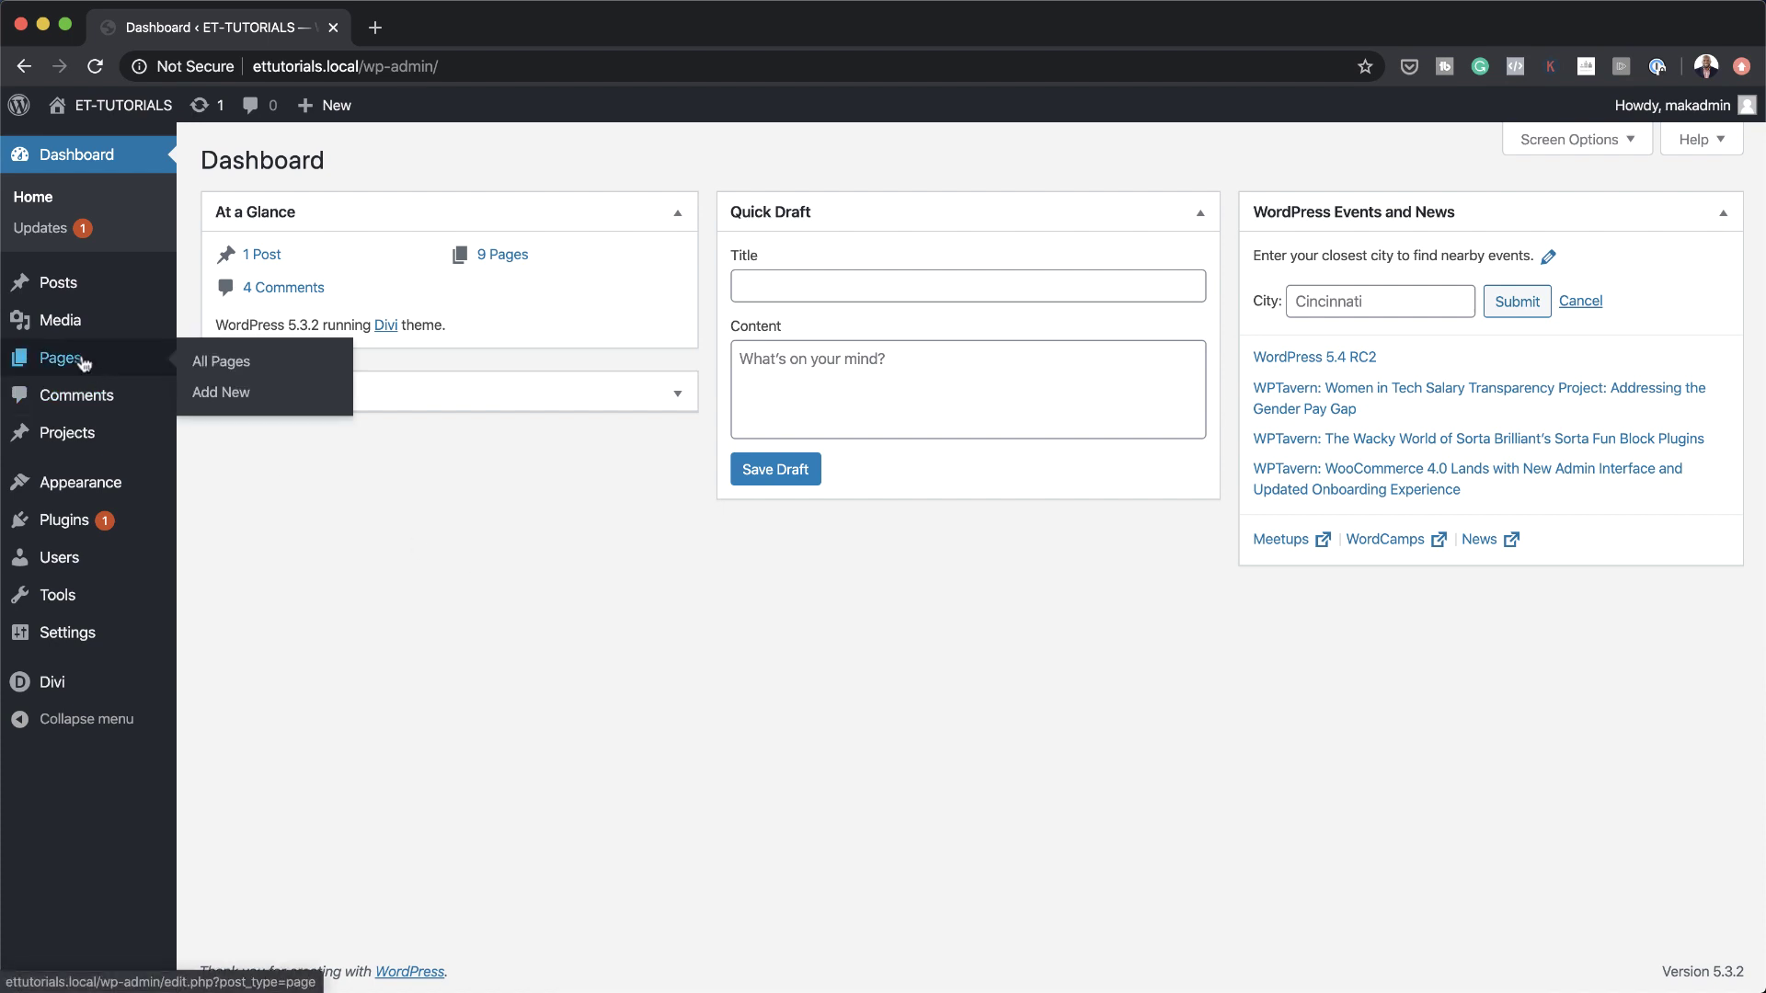
click(217, 394)
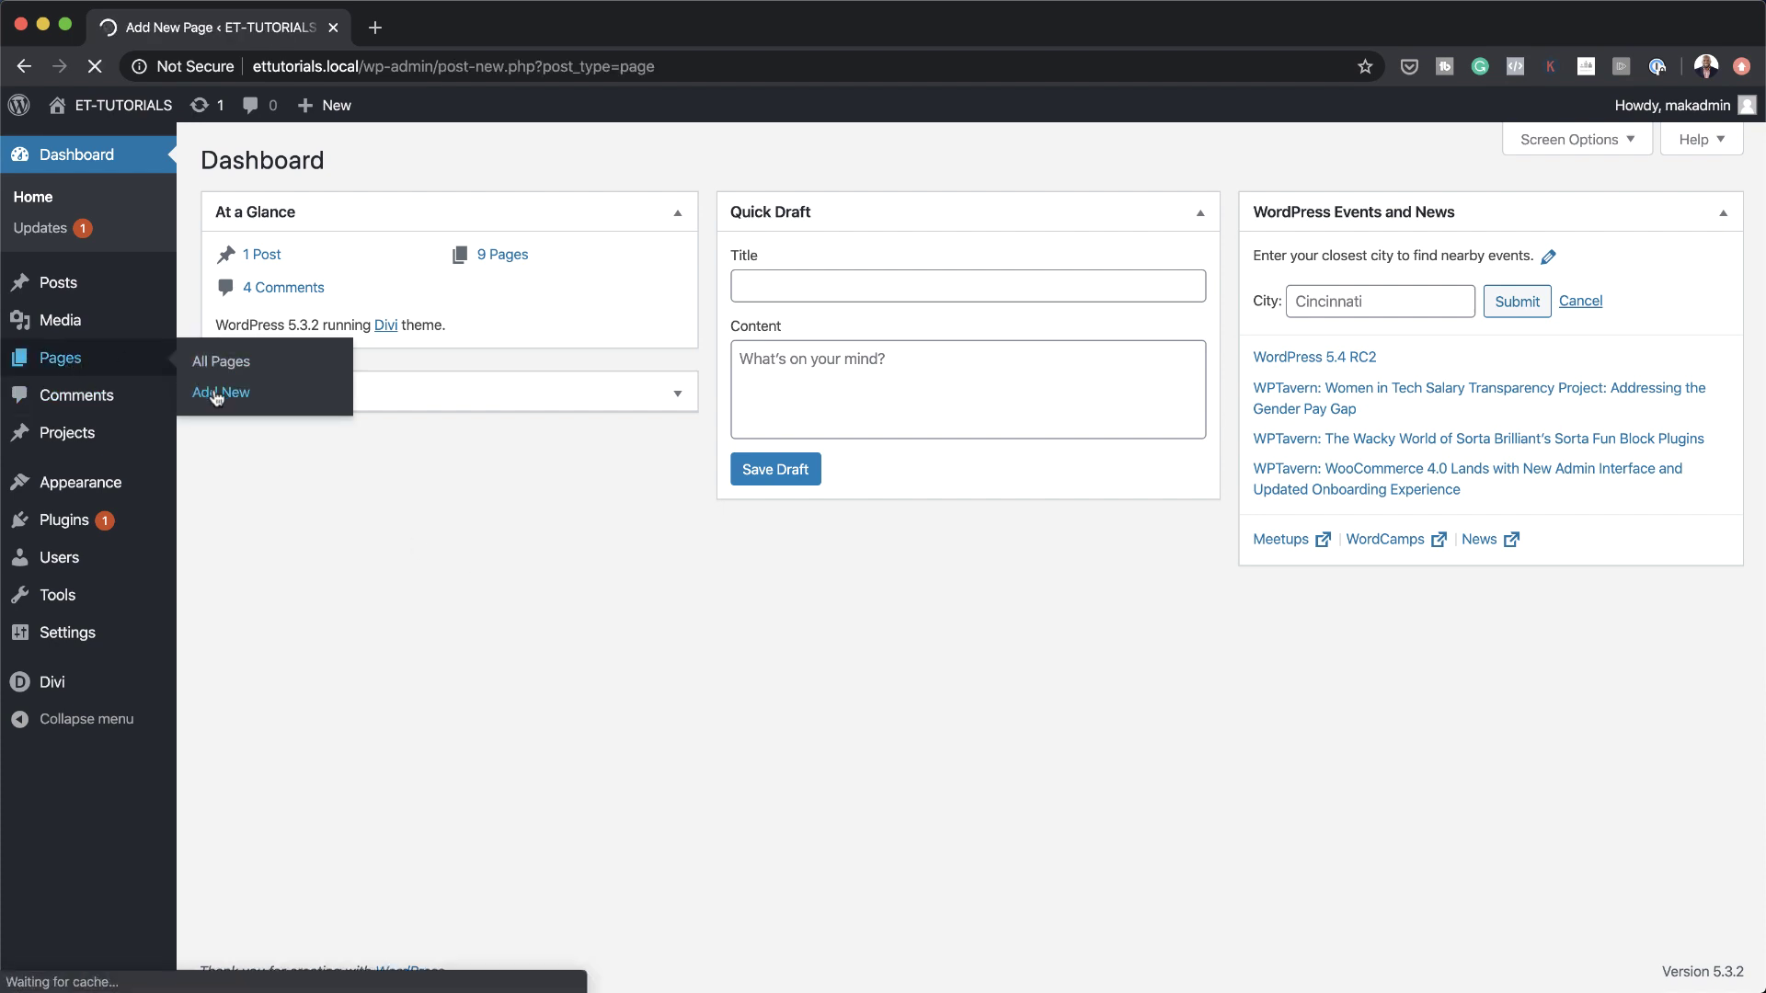
text(Deal of the Day)
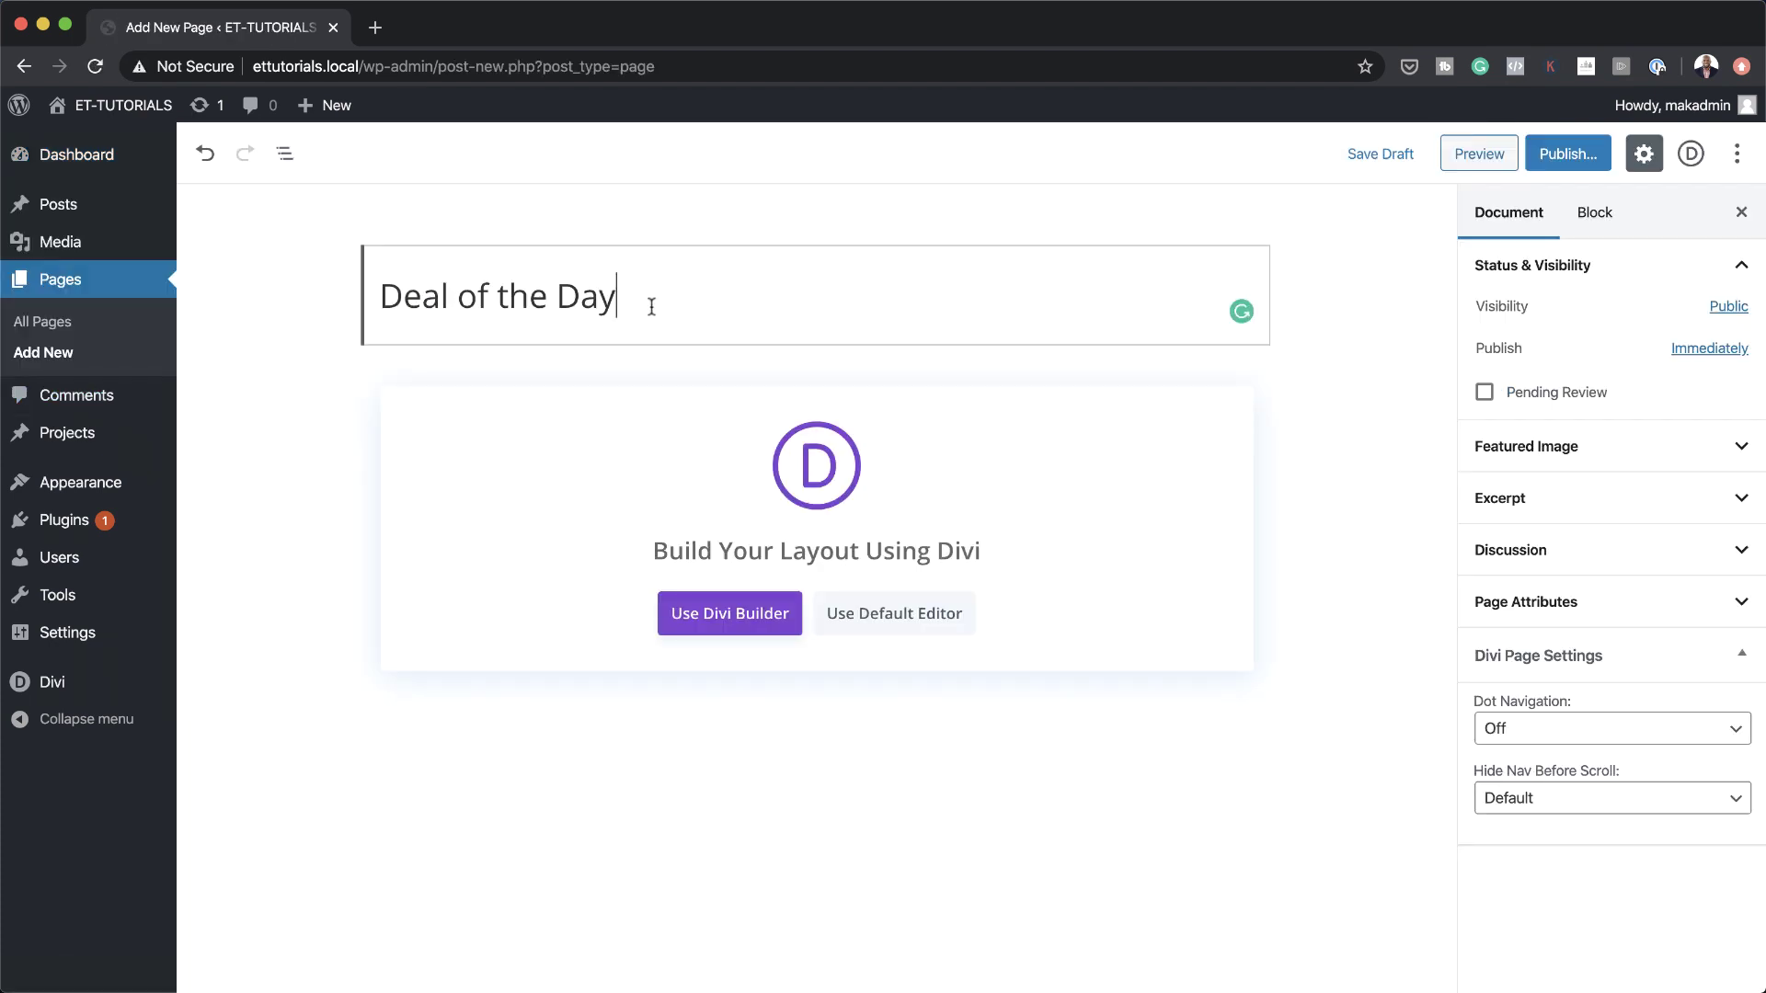
click(747, 618)
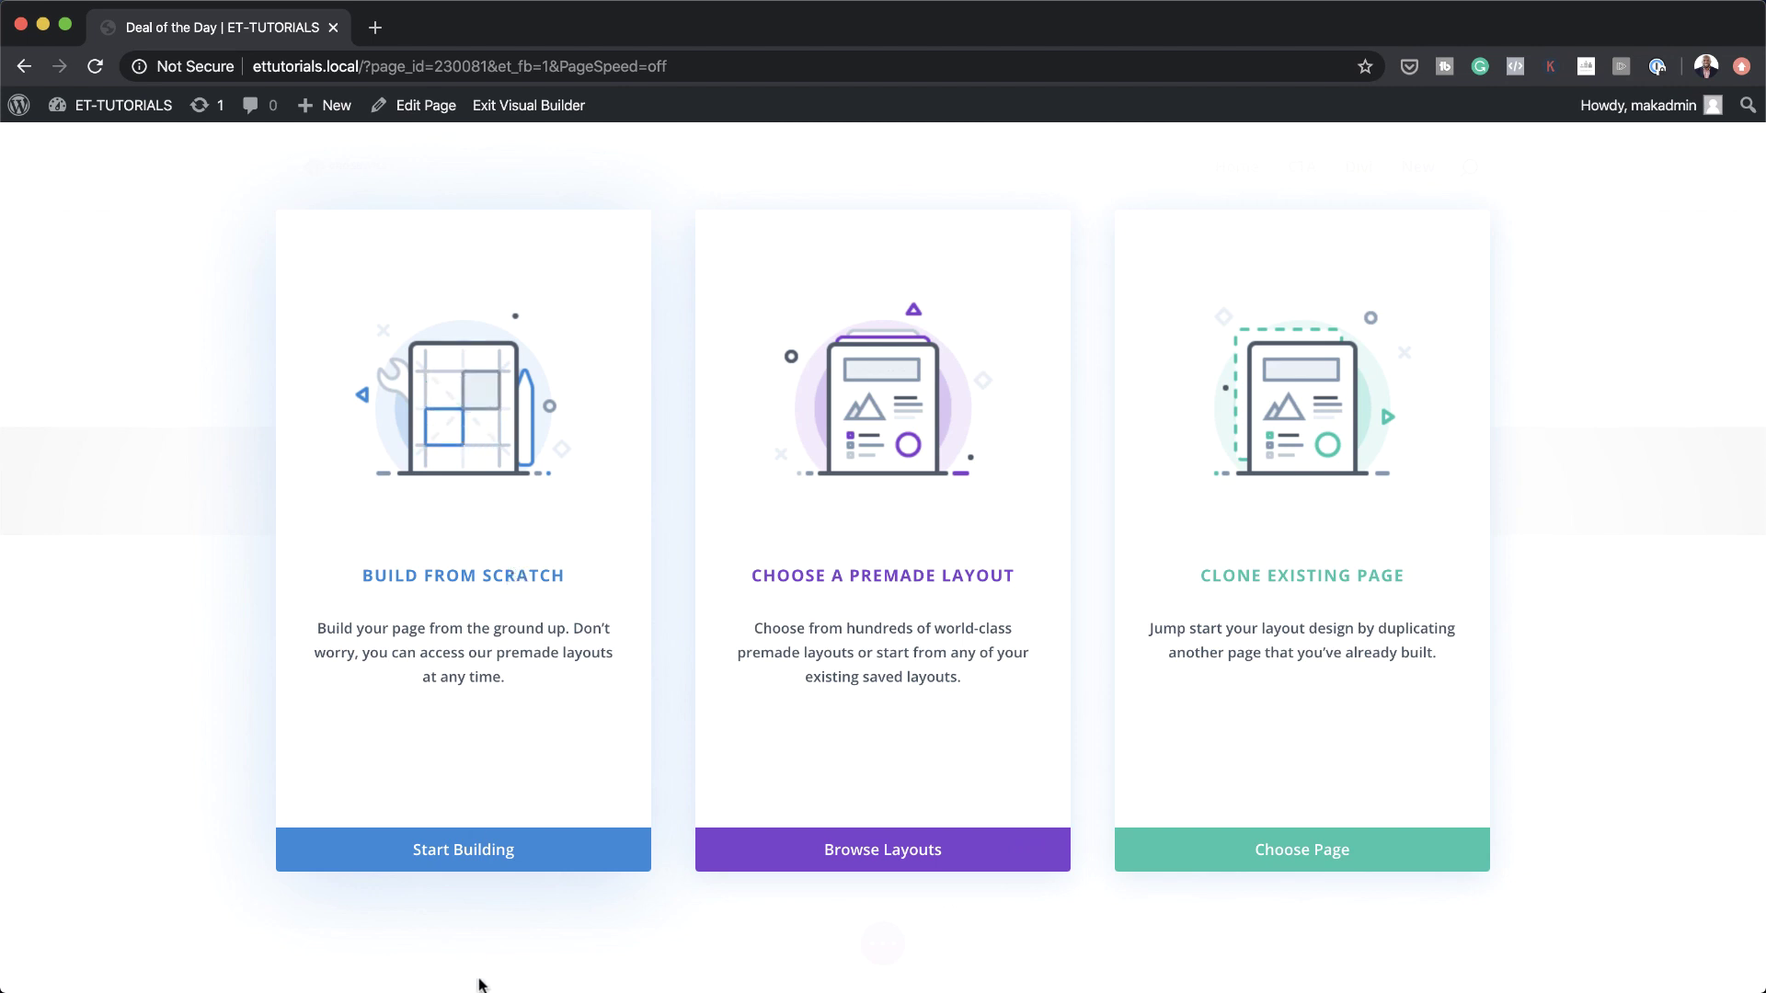
Start from a blank page, insert a row with two equal columns, and open its row settings
click(490, 847)
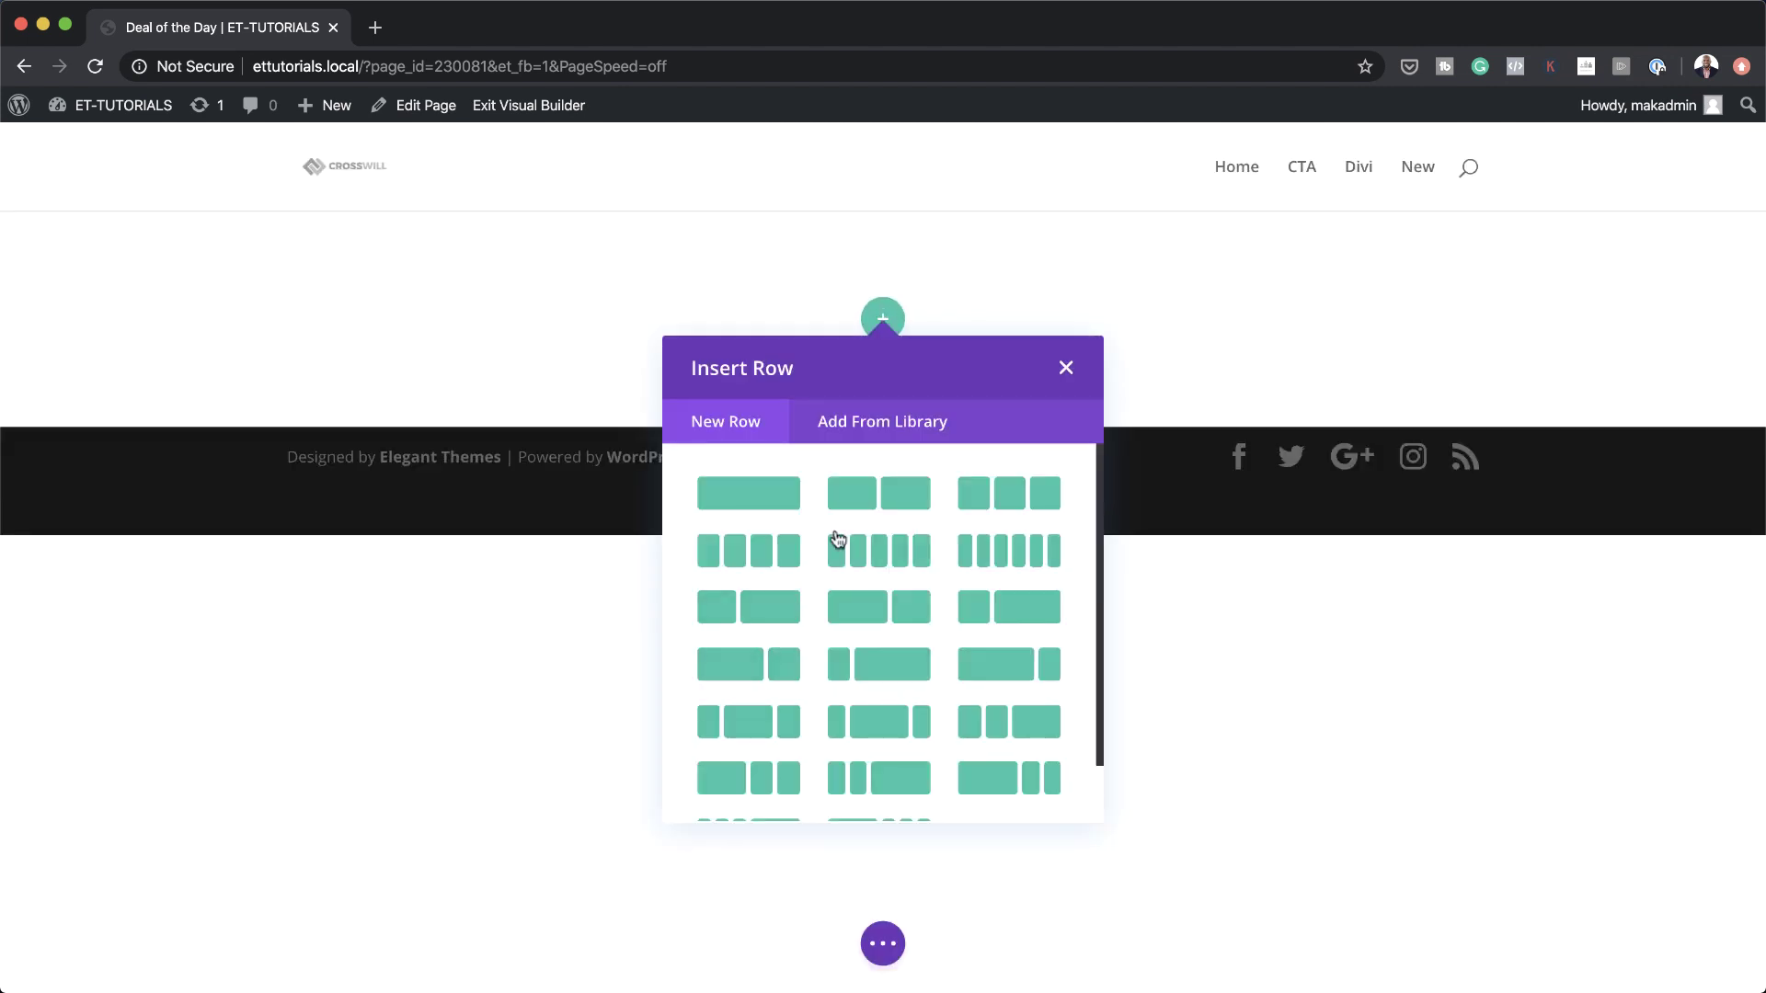
click(927, 497)
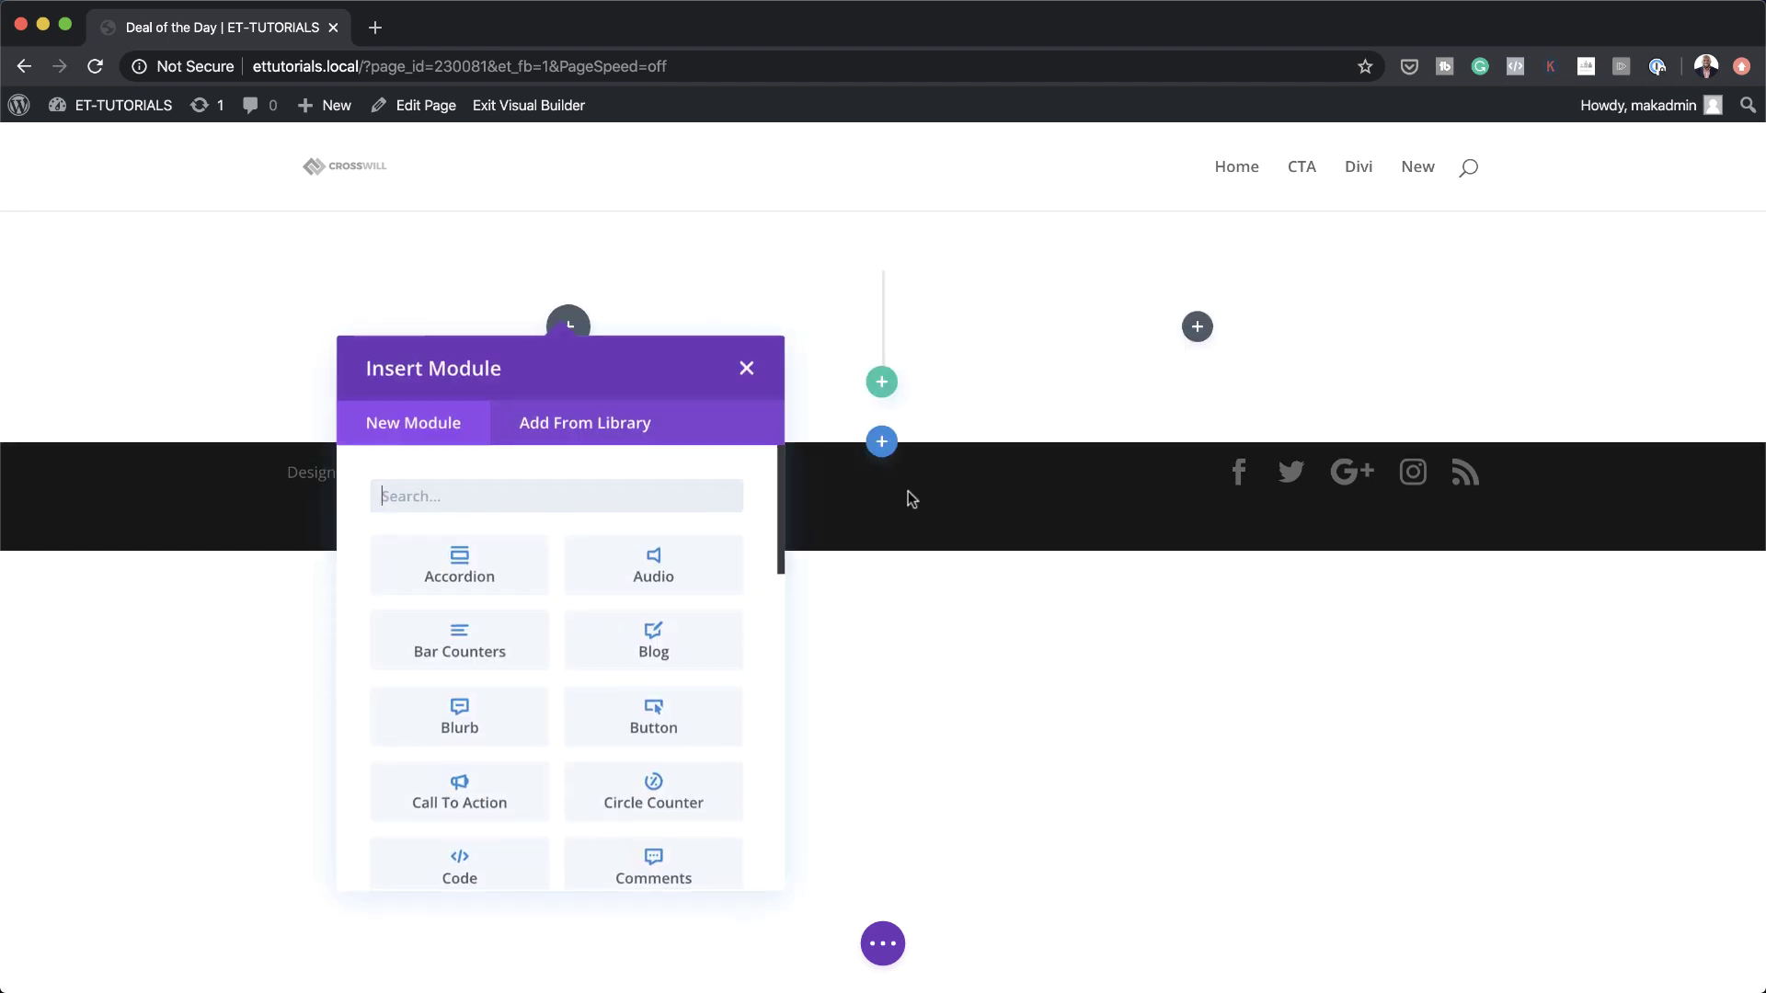
click(743, 370)
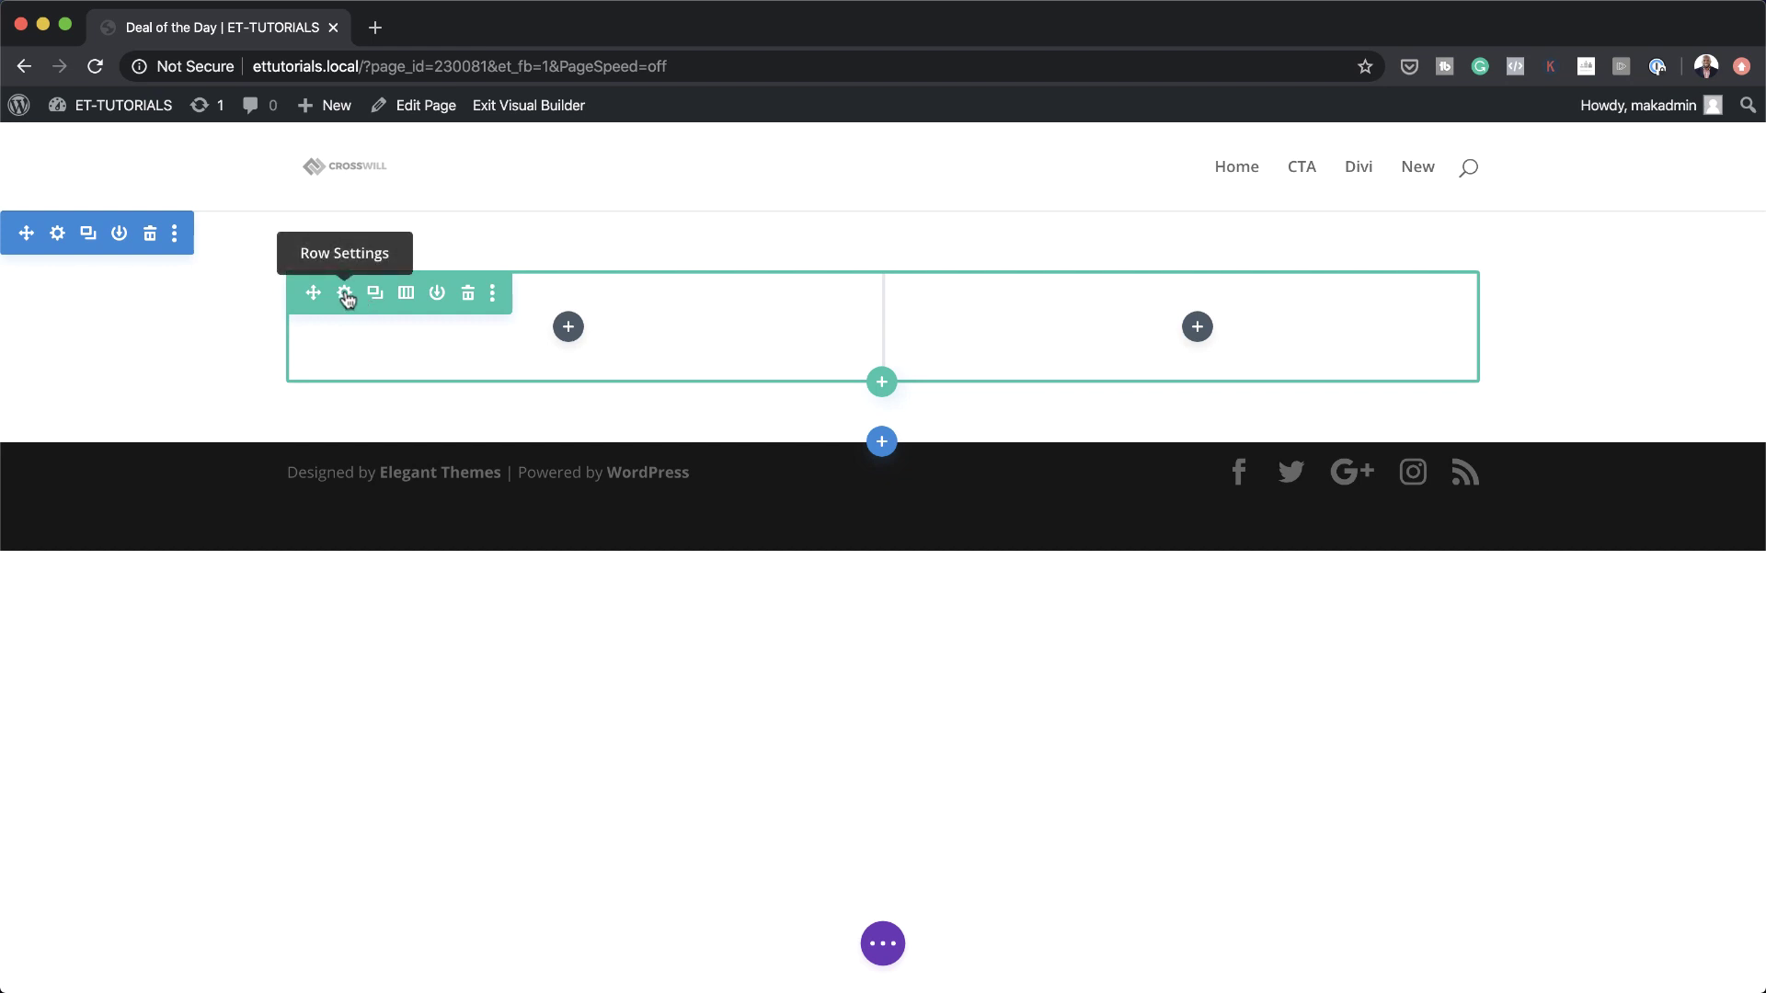
click(345, 294)
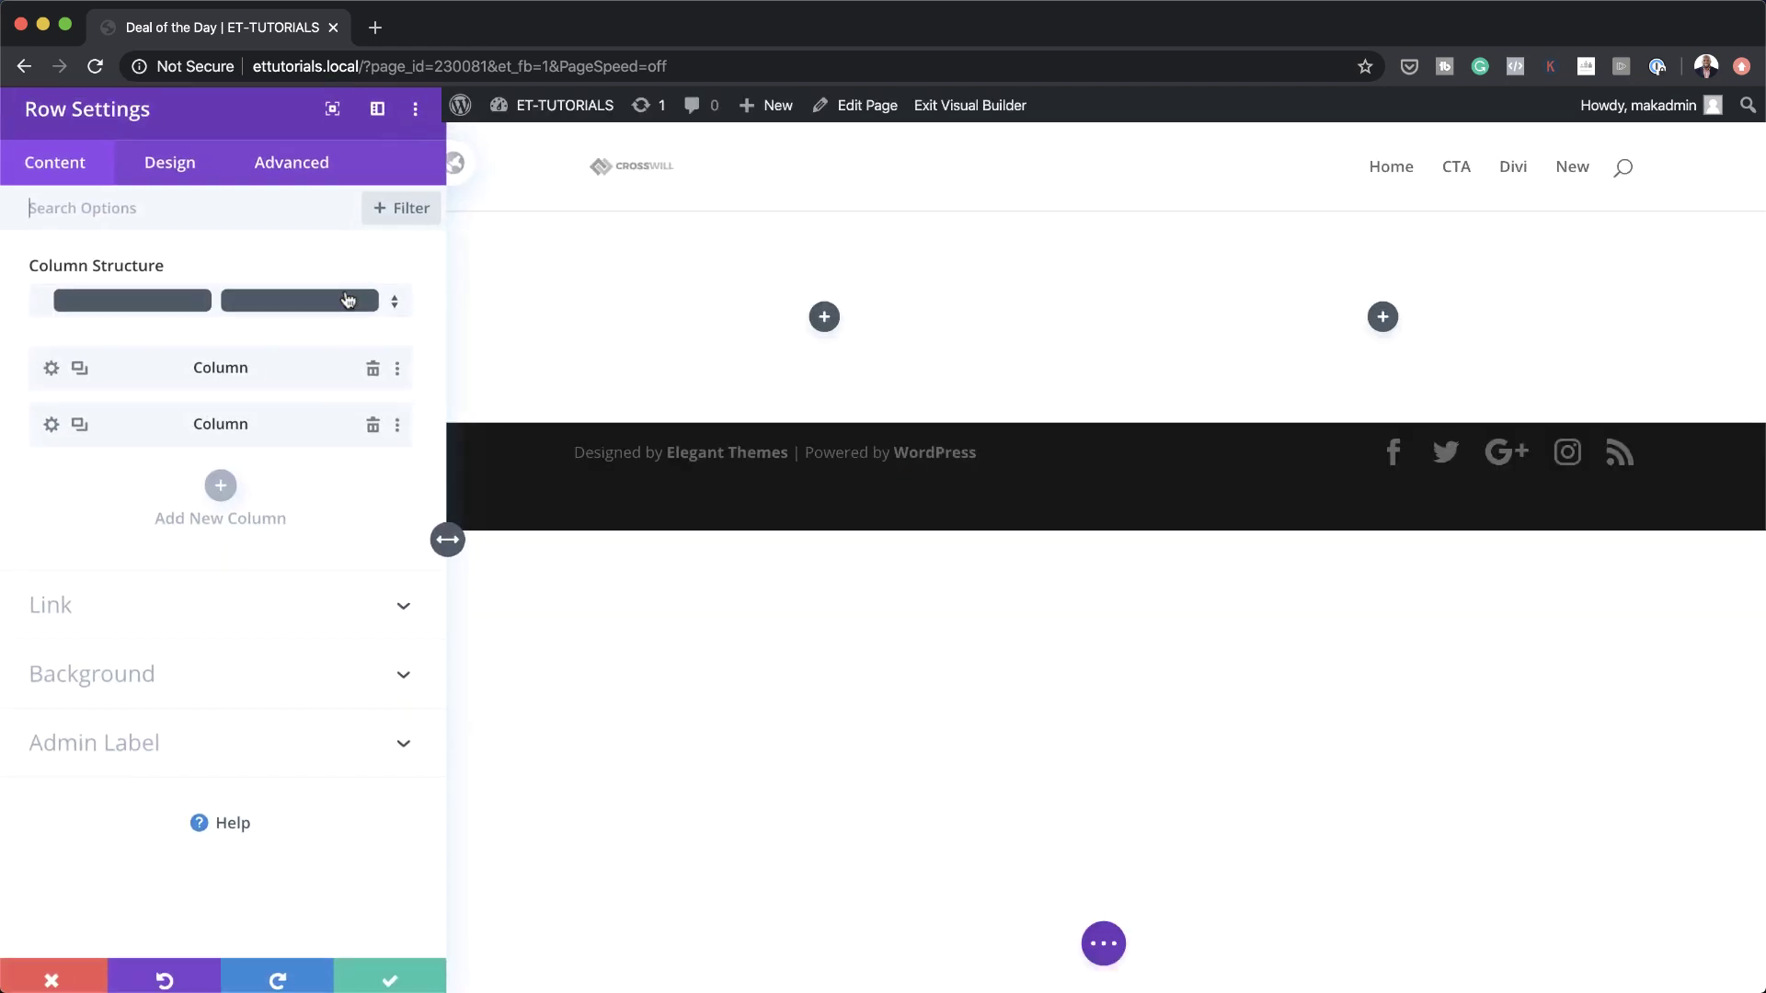
Set the row's gutter width to 1, equalize column heights, and make Width and Max Width 100%
click(174, 177)
click(135, 281)
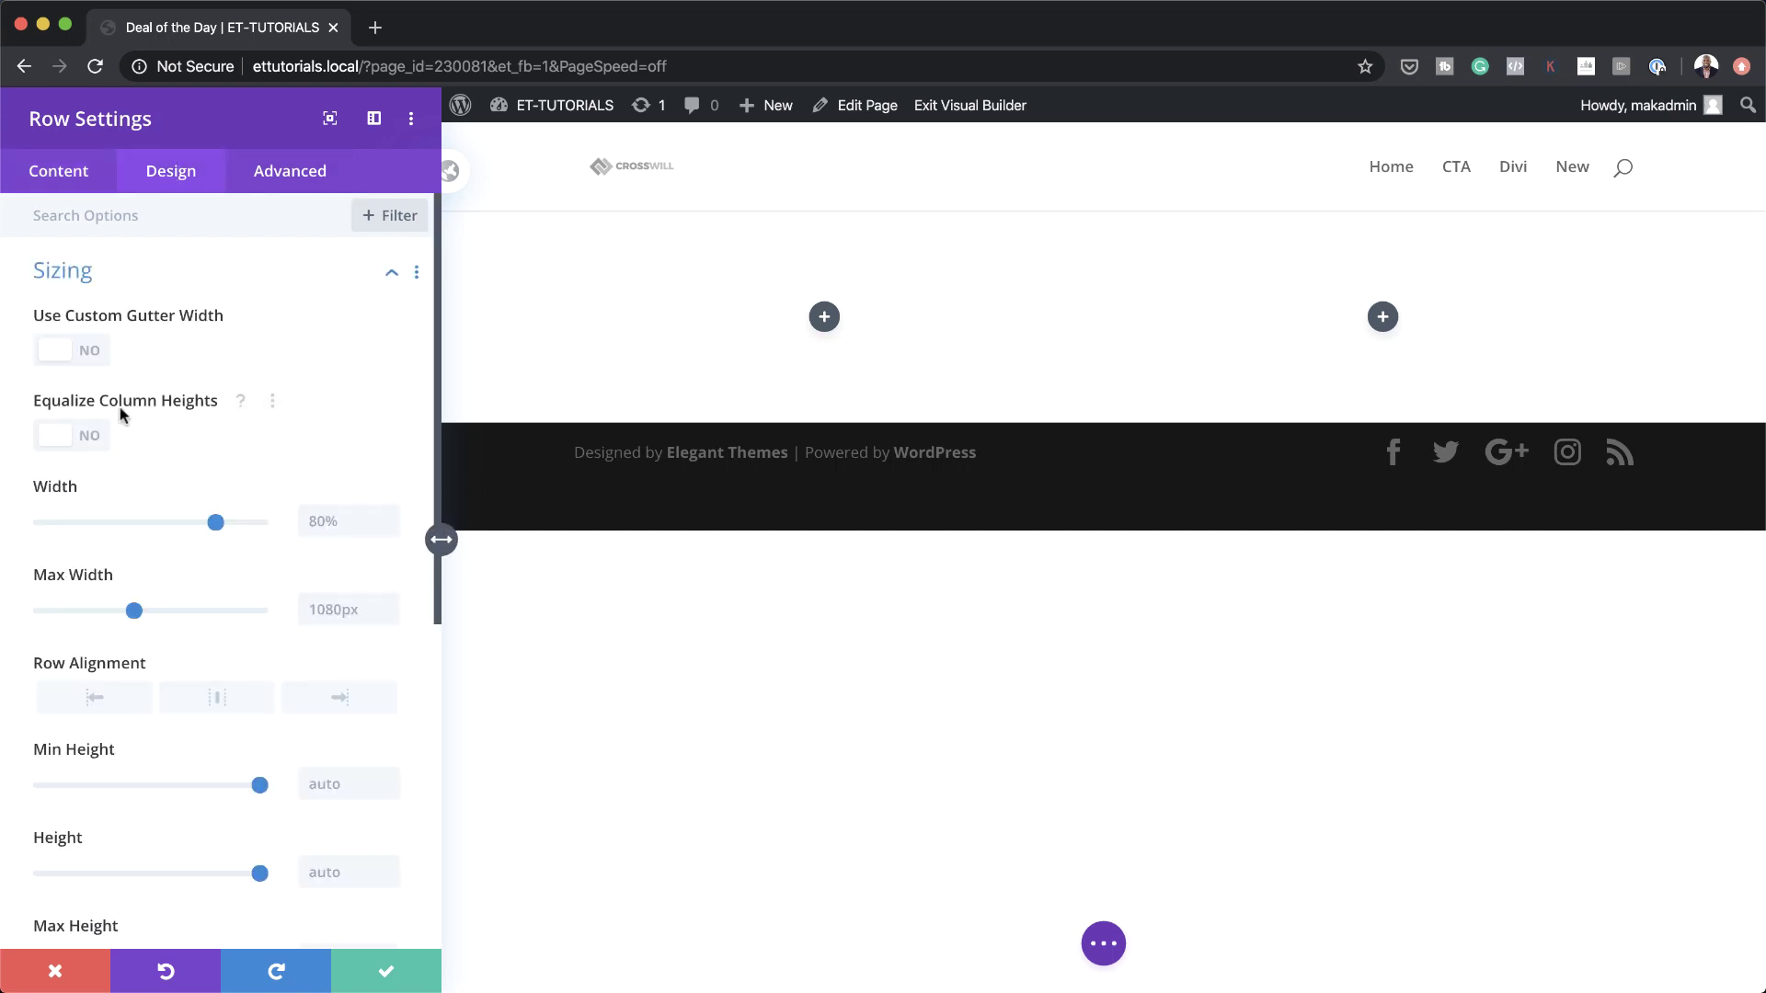
click(95, 356)
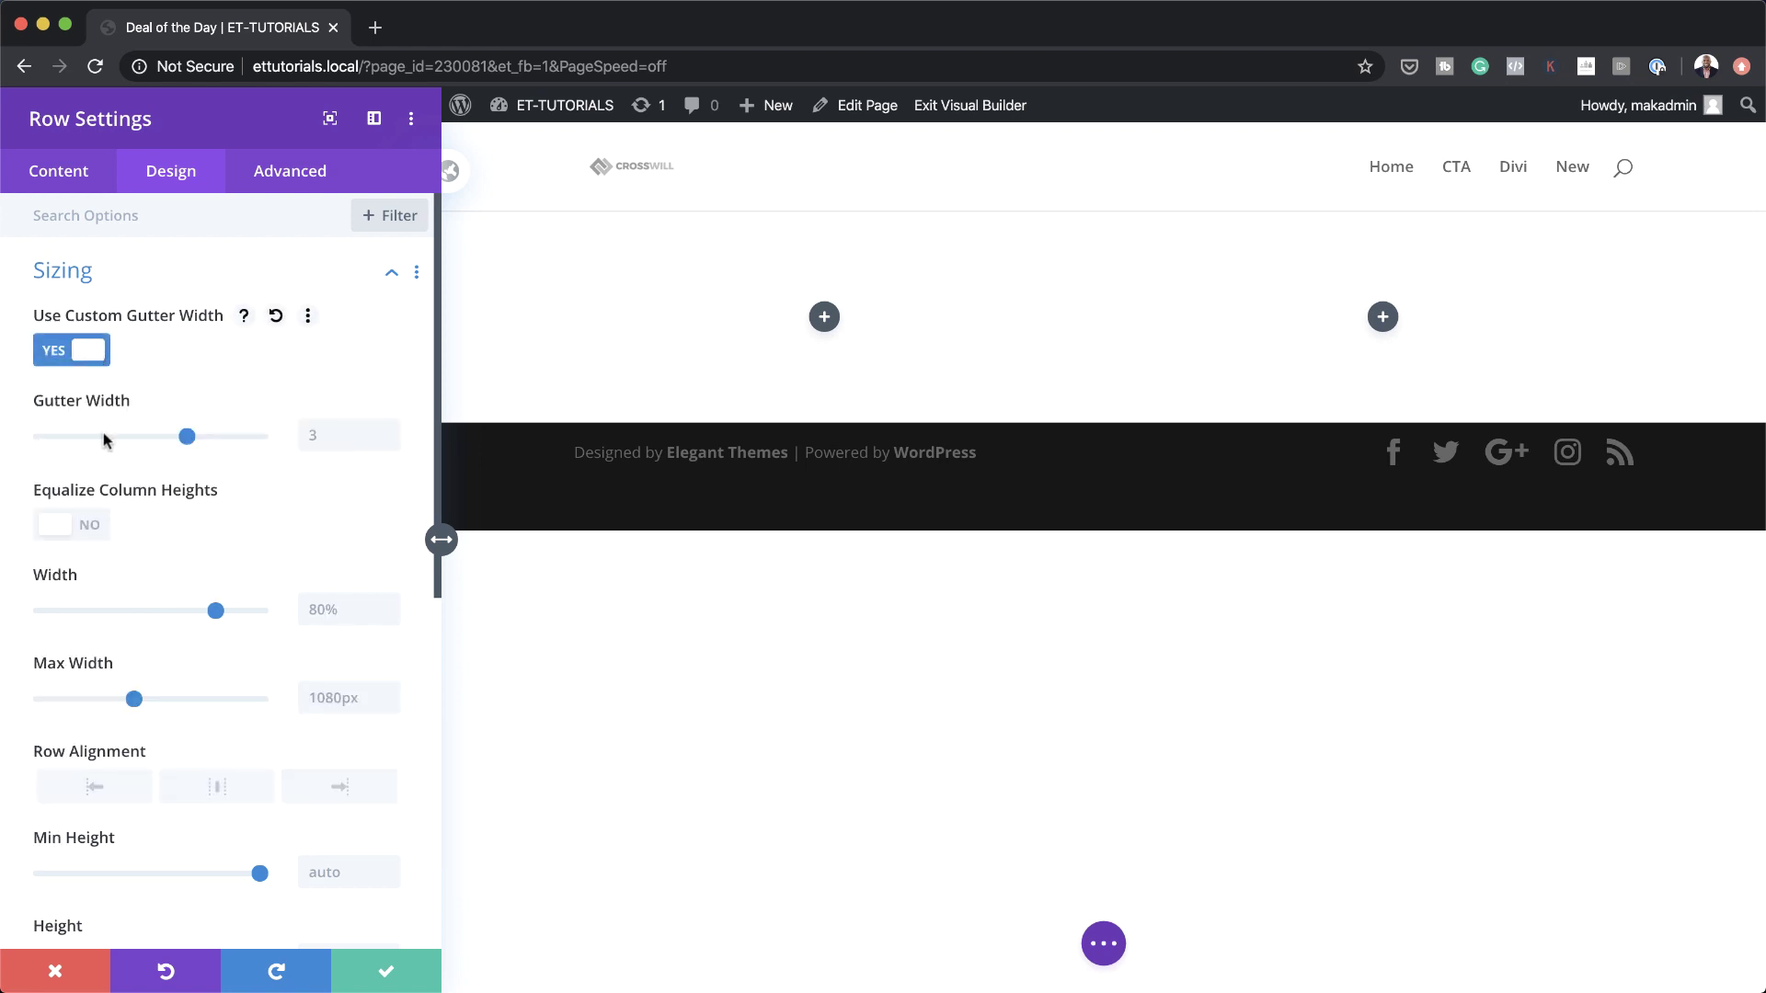
drag(187, 438, 42, 441)
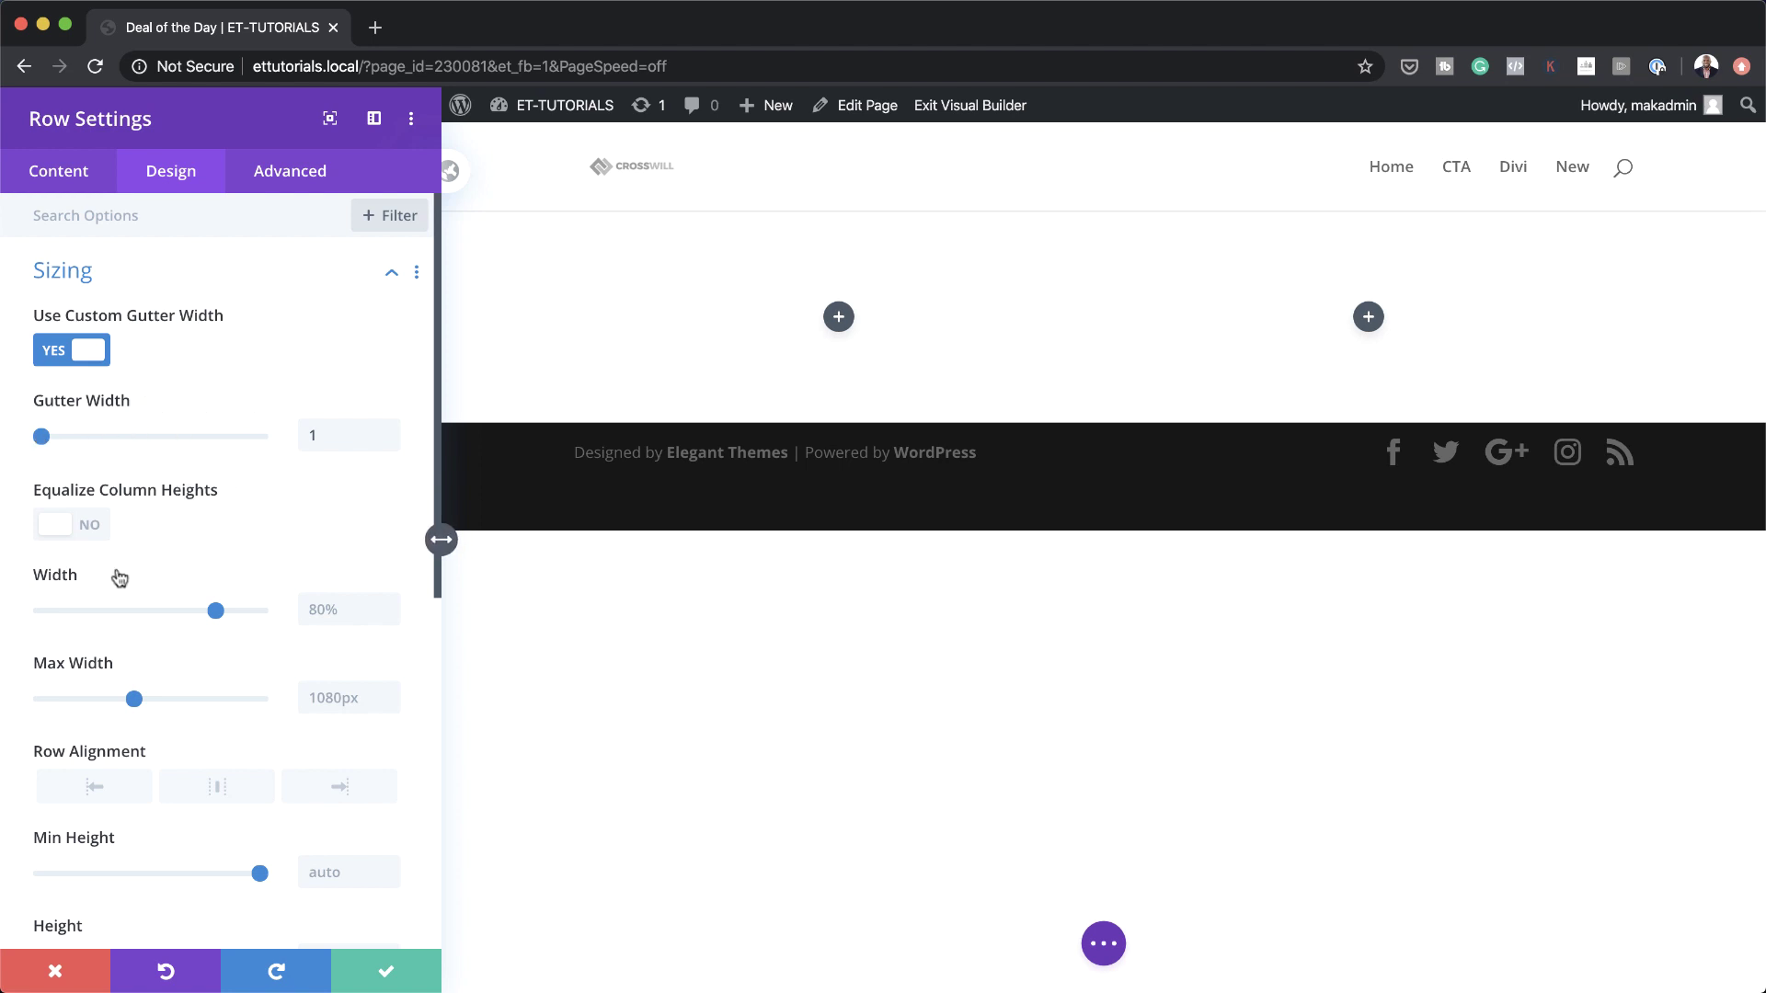
click(90, 526)
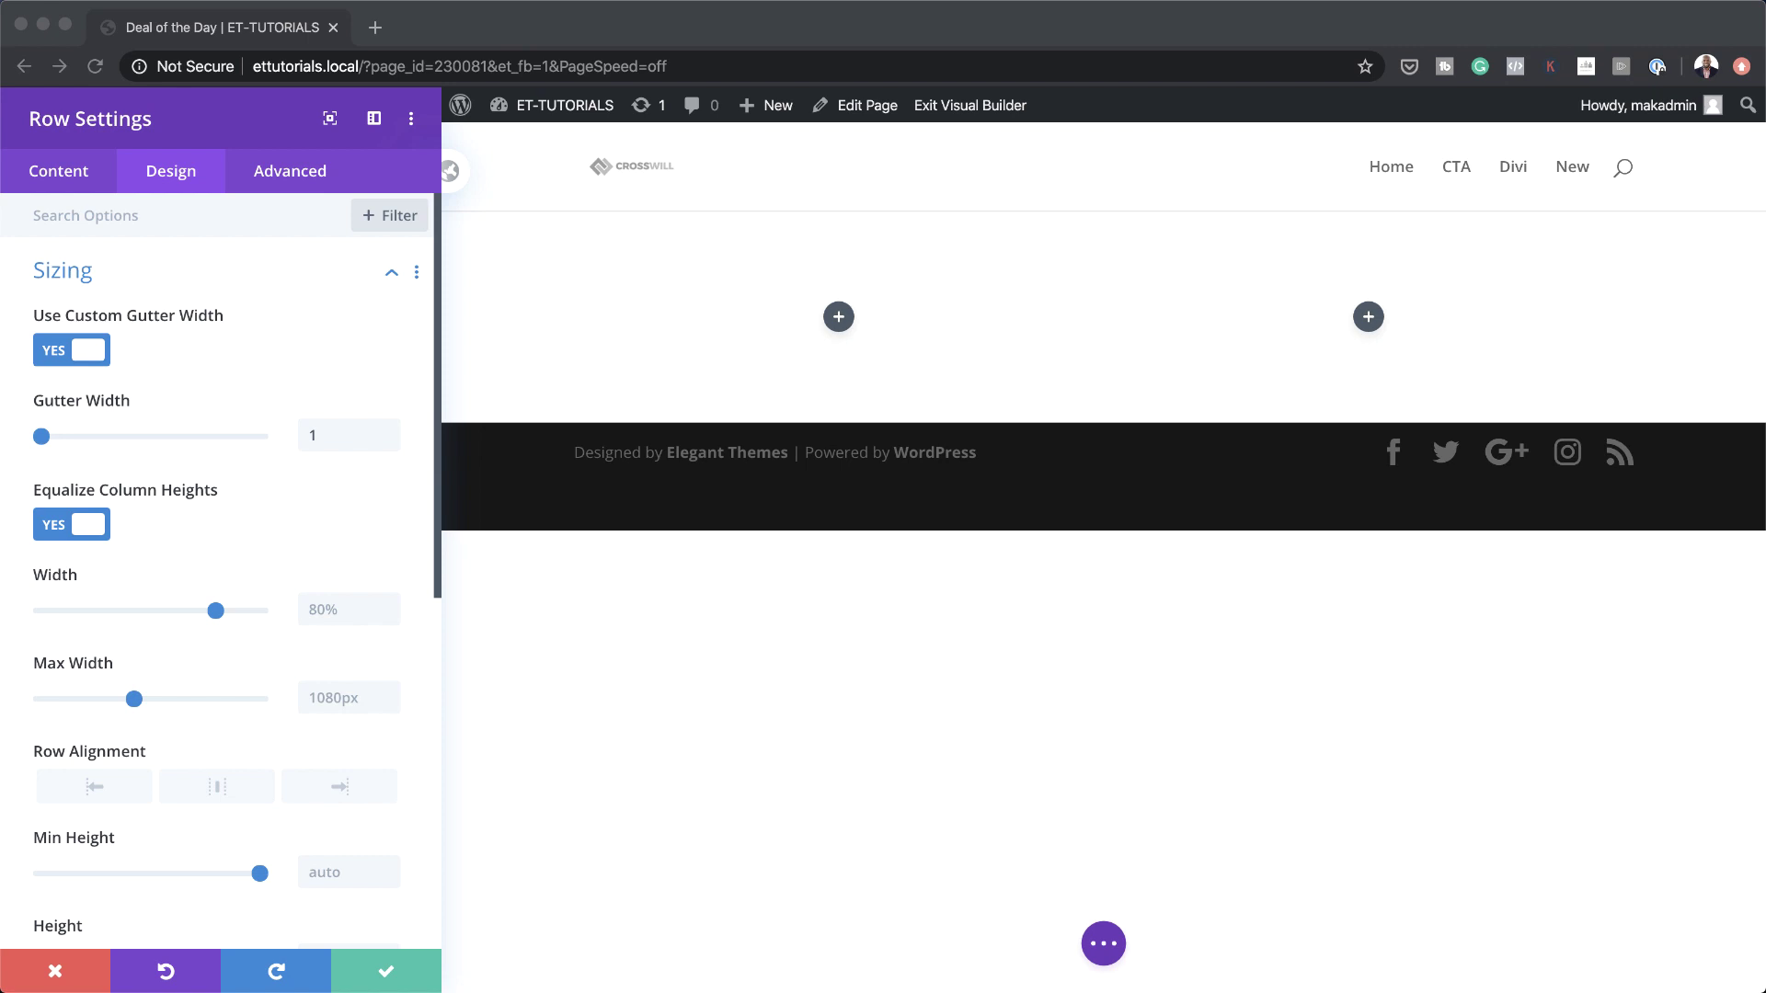
scroll(156, 660, down, 2)
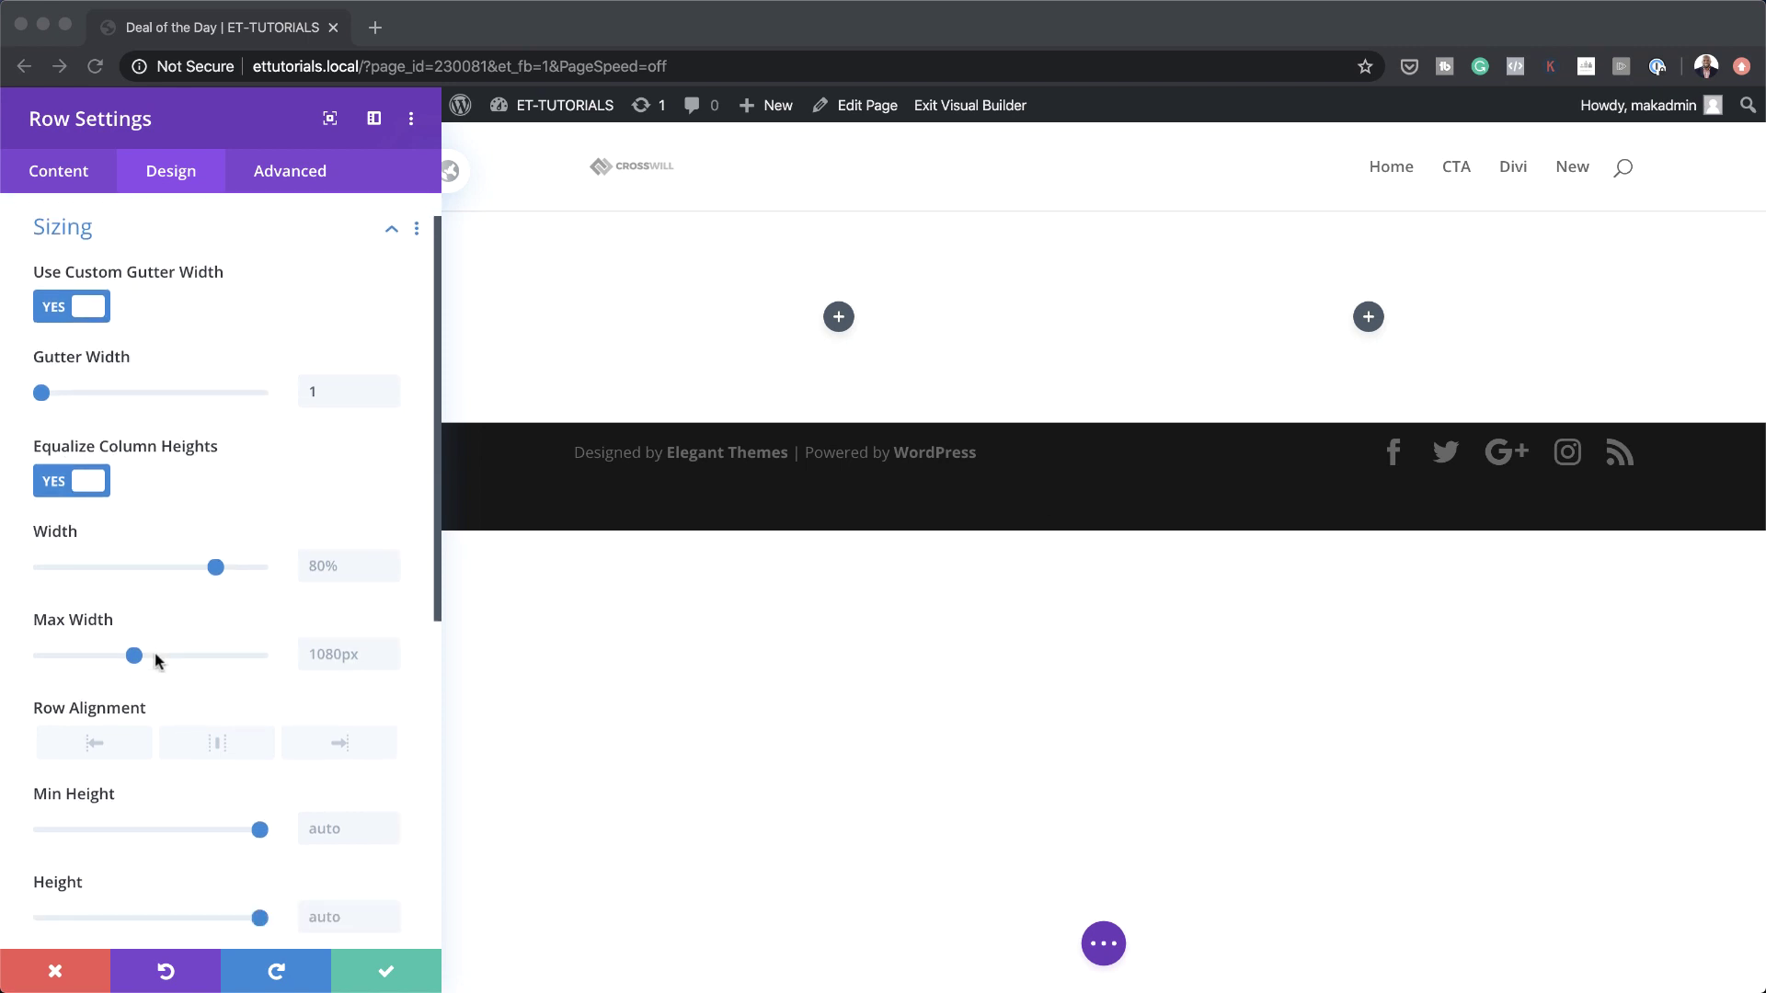
click(327, 548)
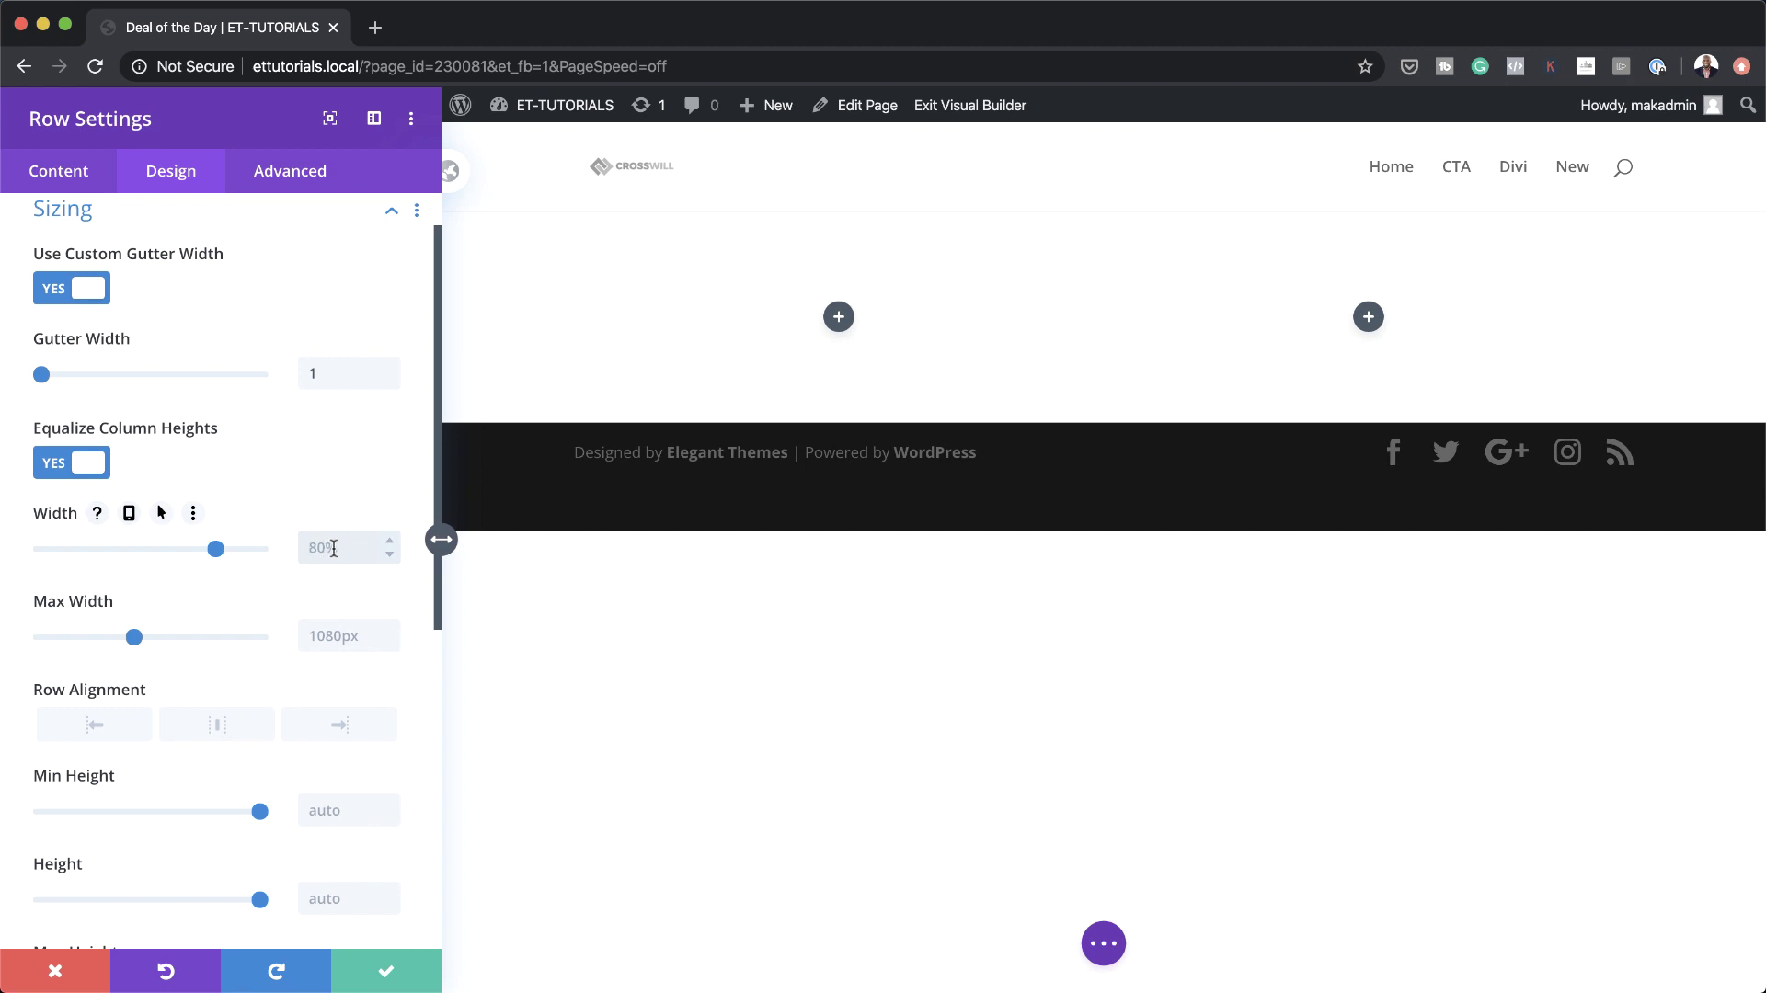
text(100%)
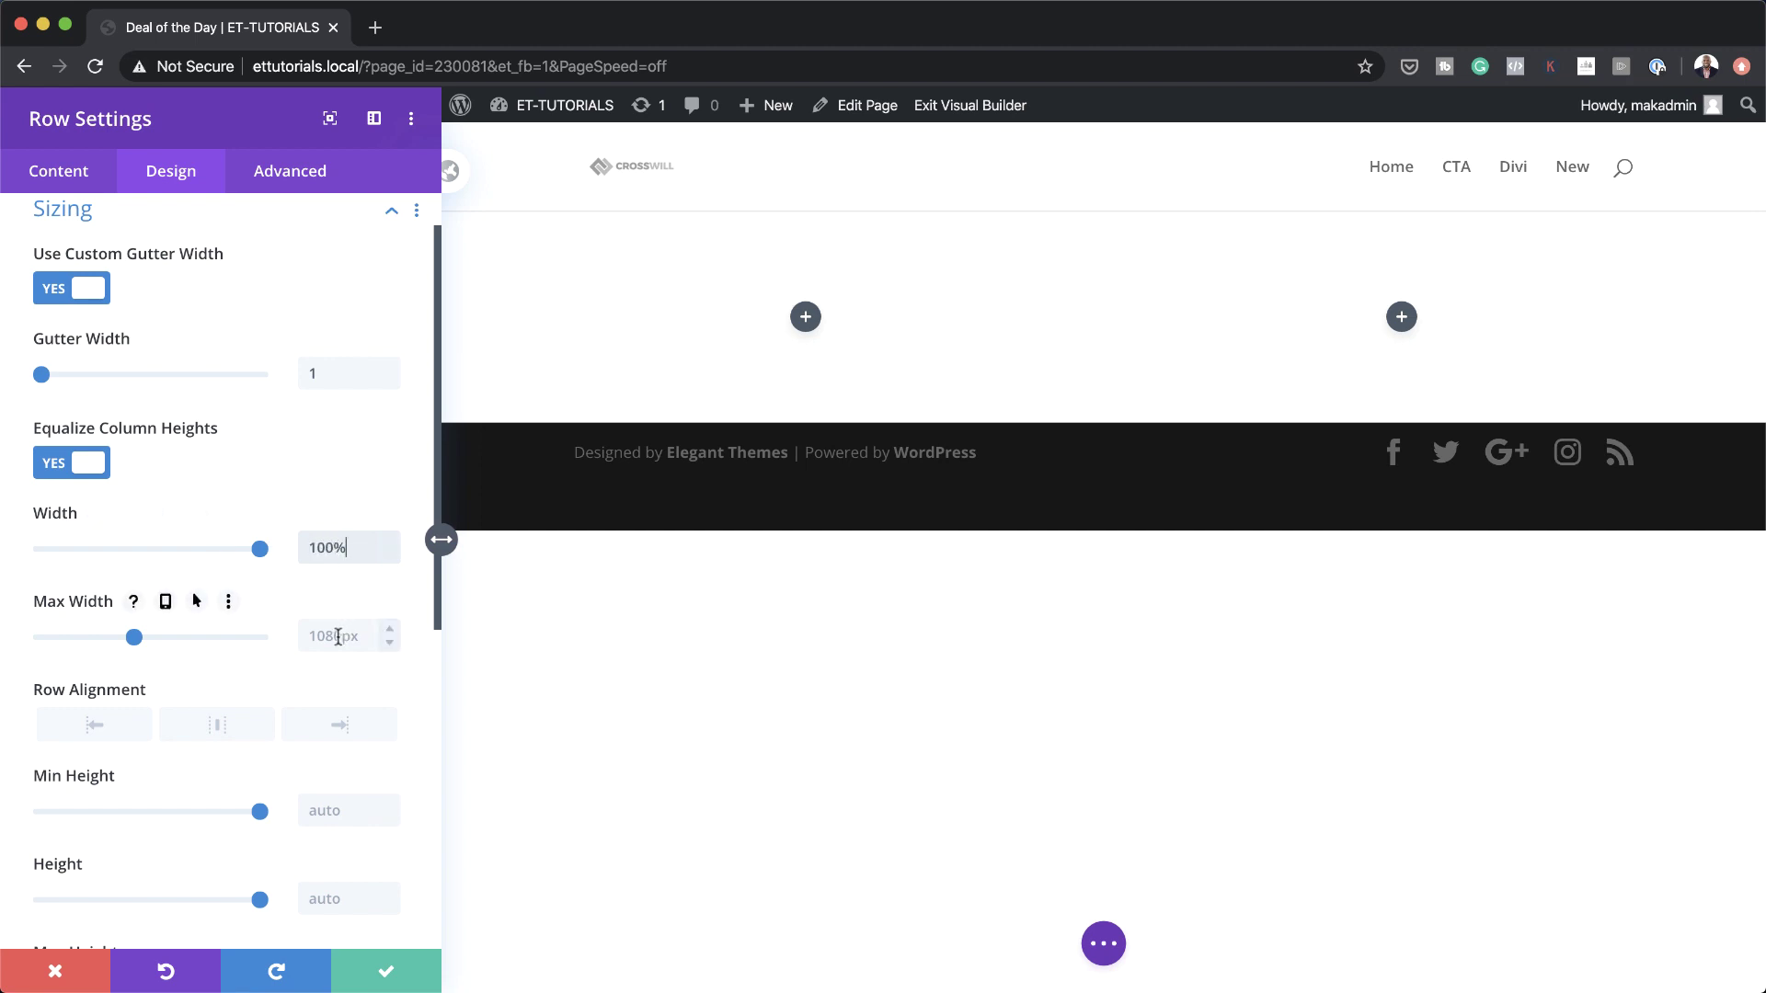
click(339, 636)
text(100%)
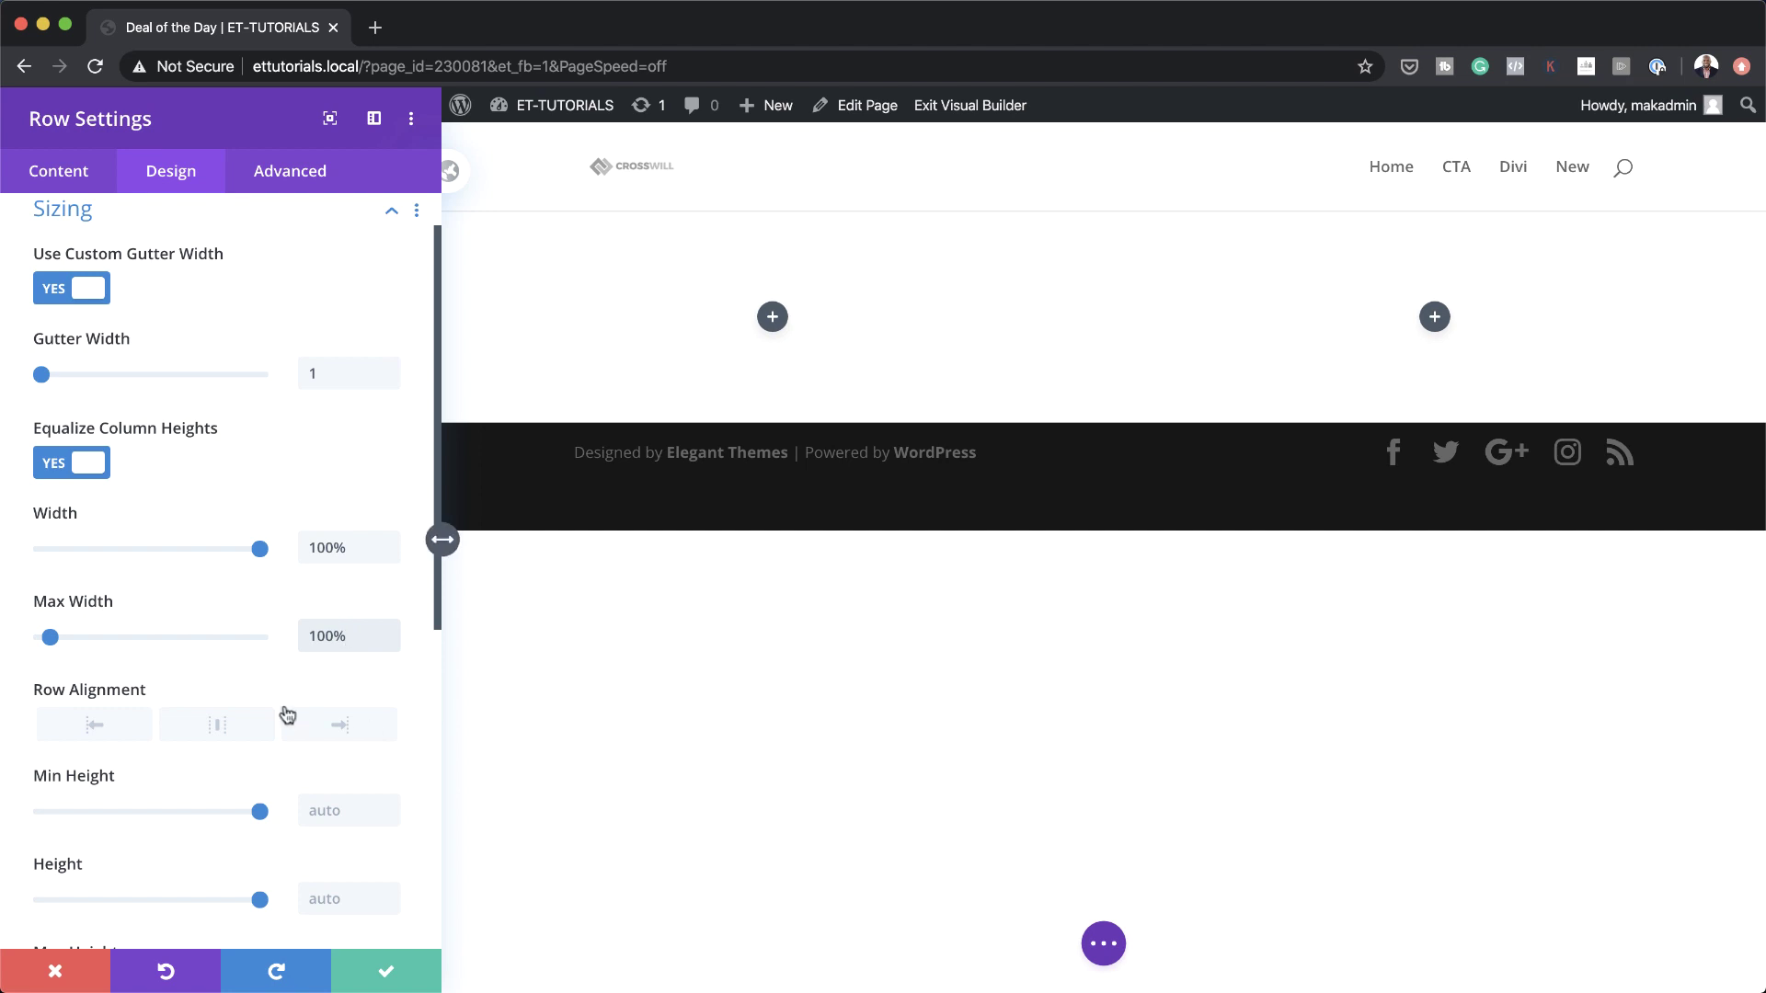
Set the row's top and bottom padding to 0px
scroll(235, 807, down, 3)
scroll(234, 810, down, 2)
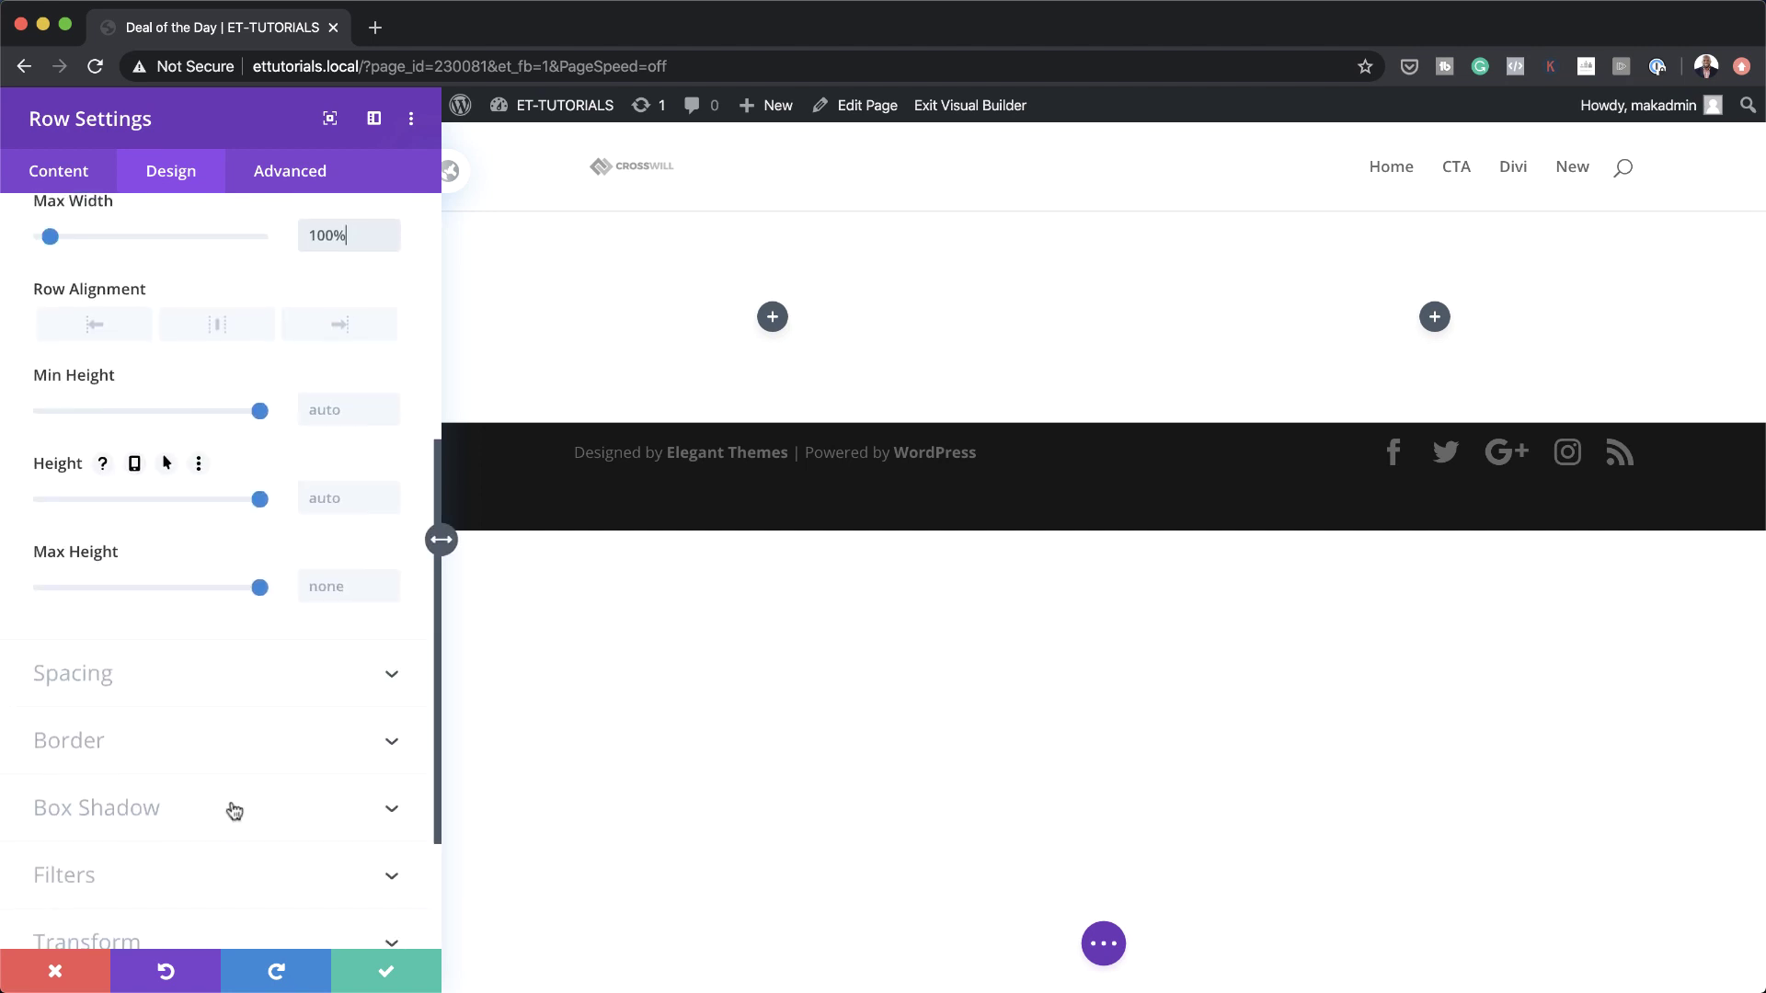
click(71, 674)
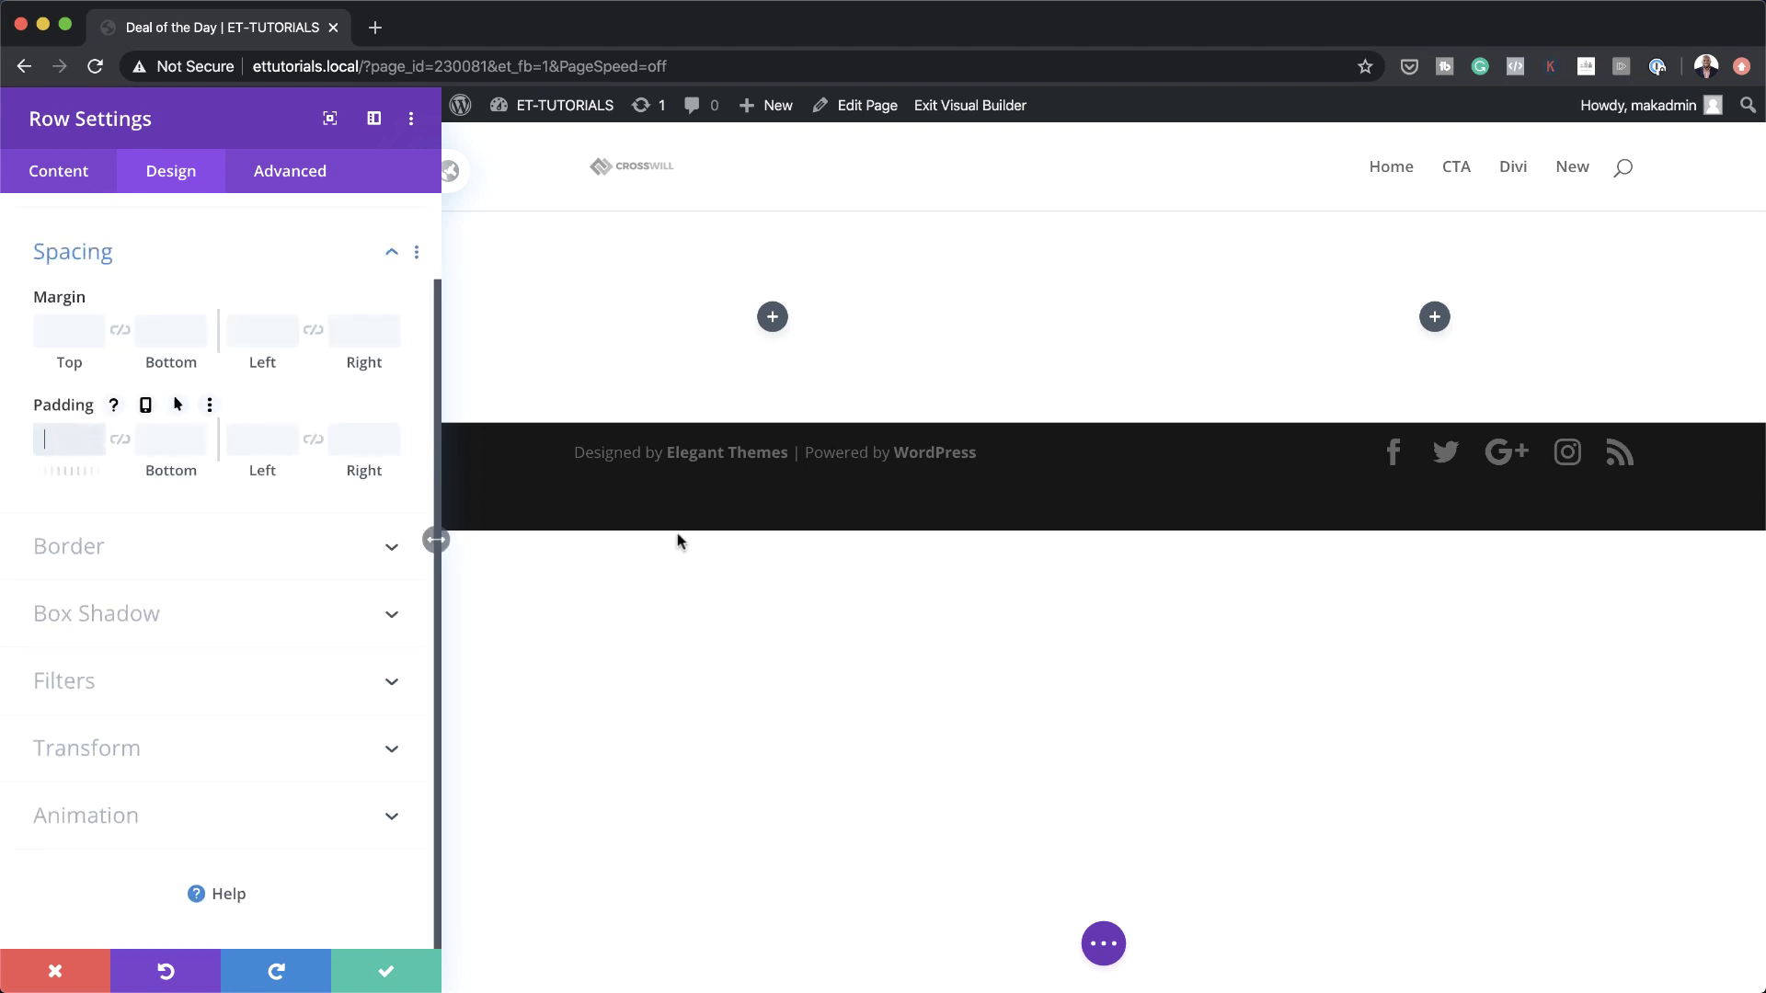
text(0px)
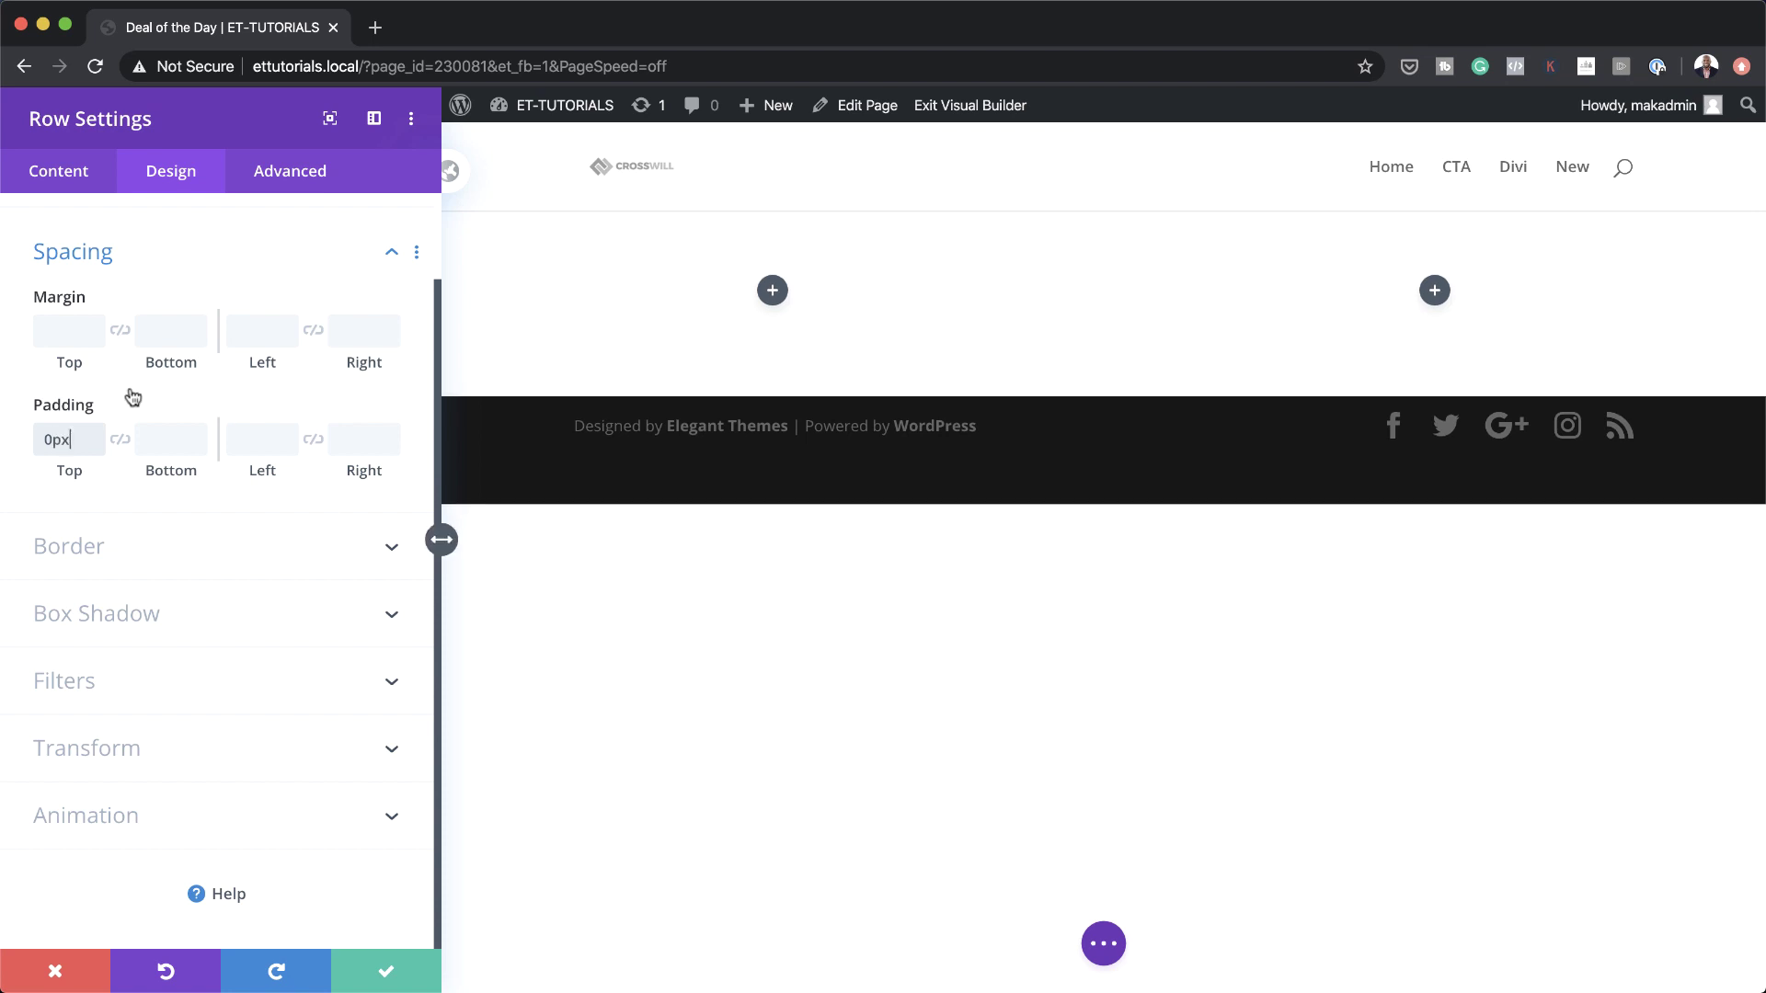
click(120, 439)
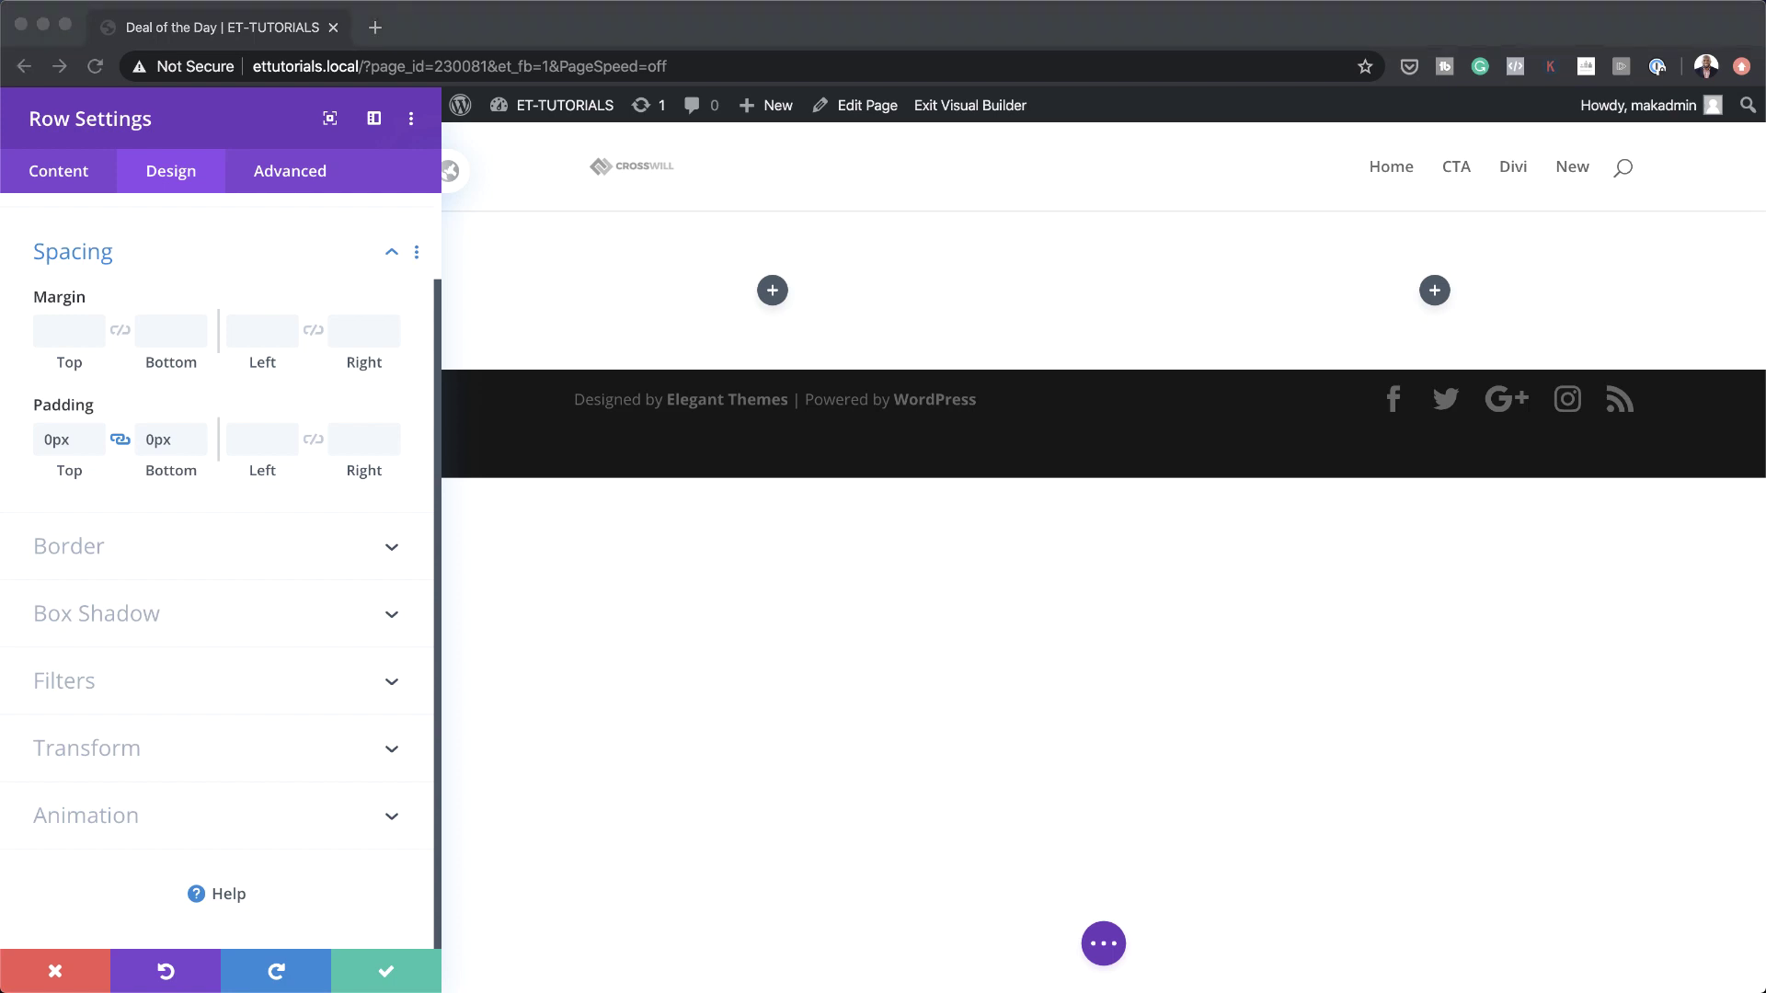
click(57, 172)
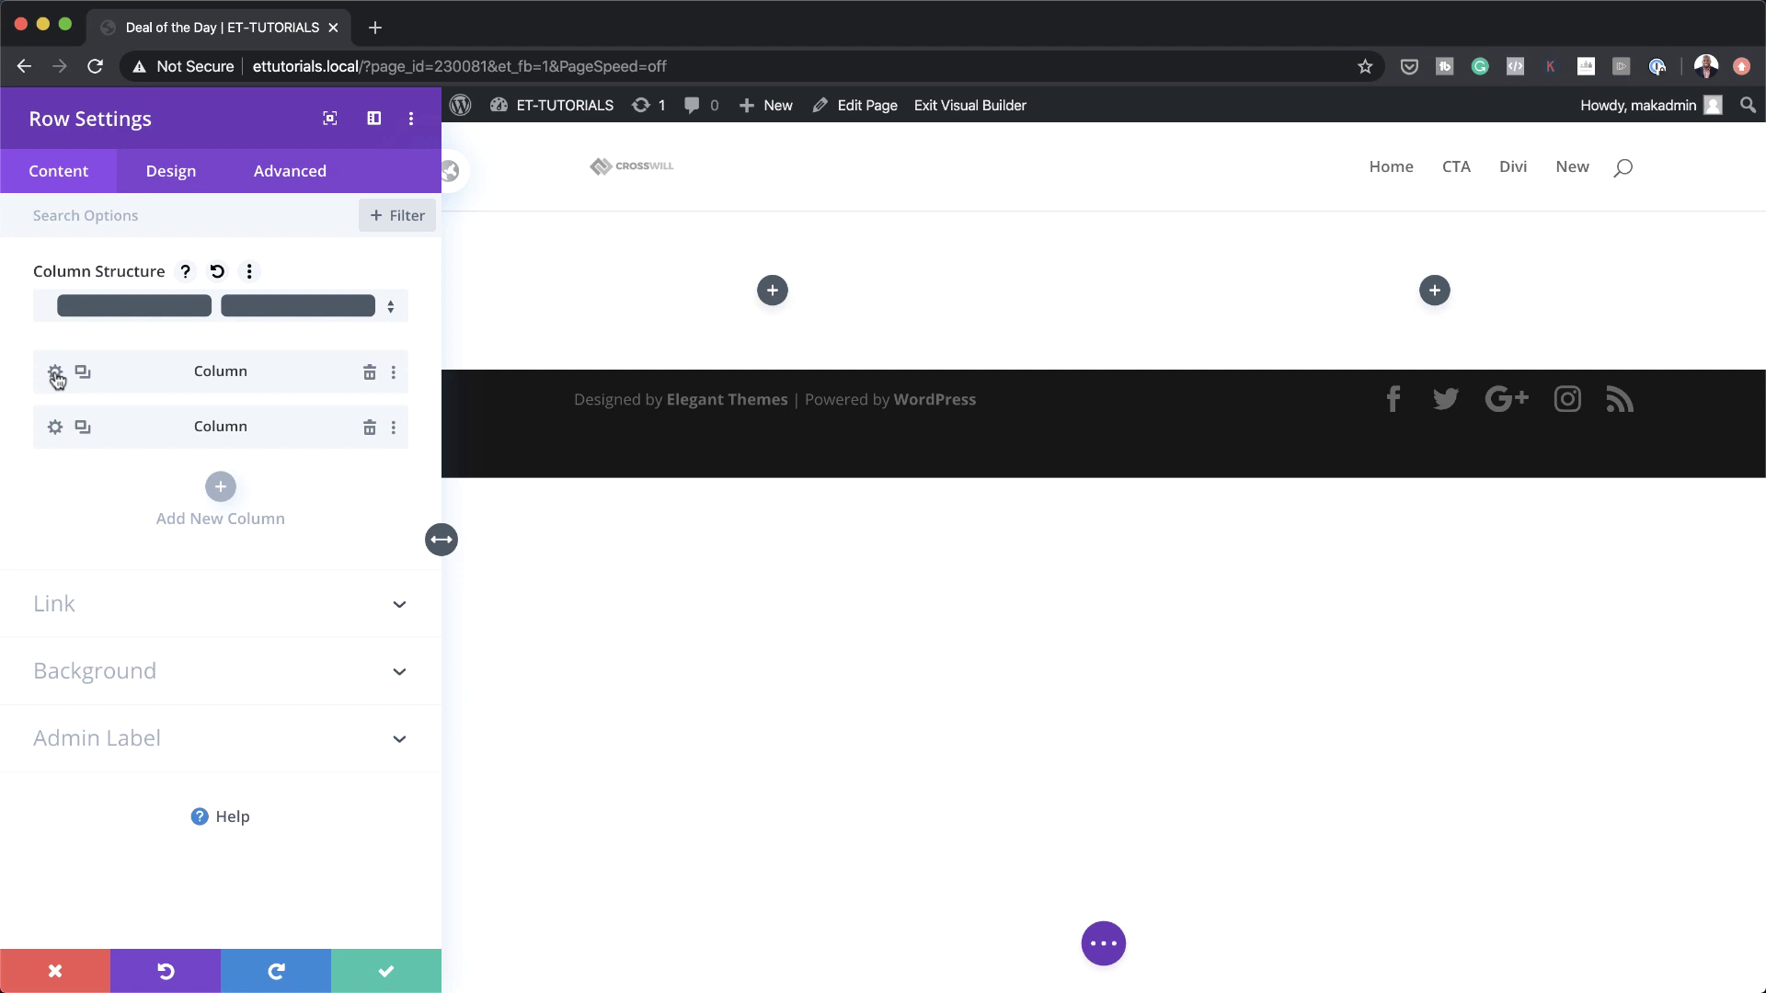
Give the first column a gradient background from #1c1c1c to #ffffff
click(56, 374)
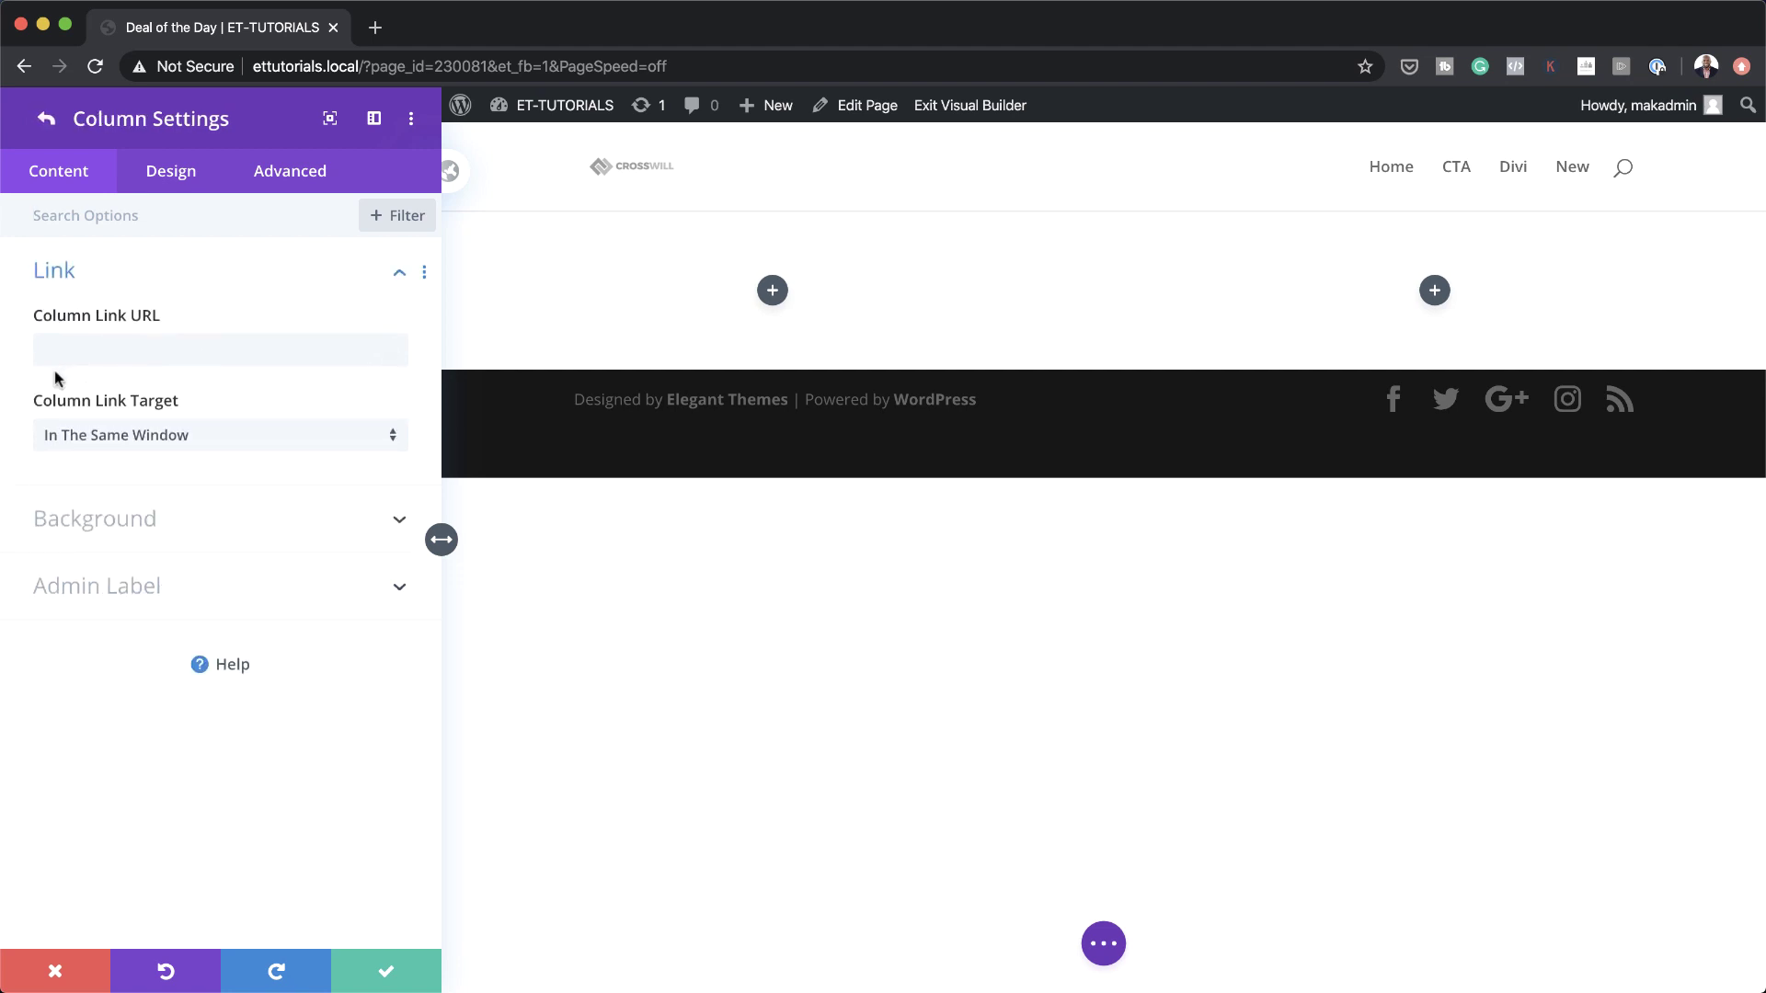
click(165, 536)
click(184, 427)
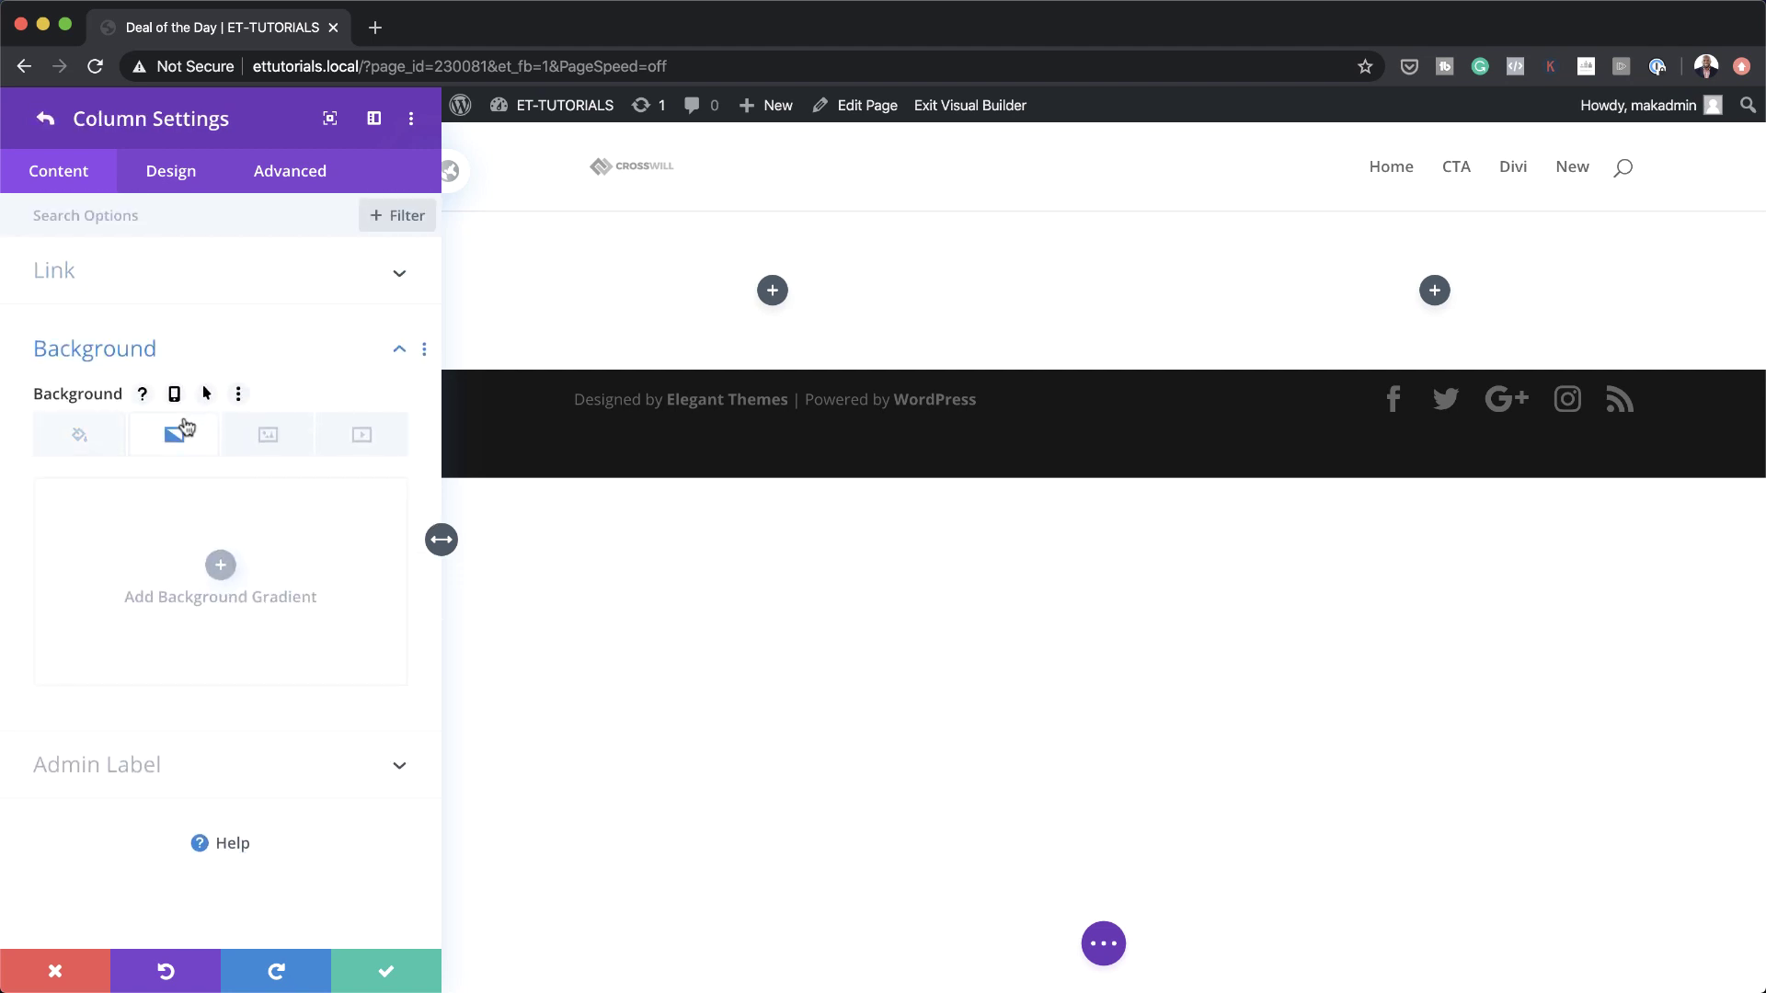
click(221, 564)
click(50, 727)
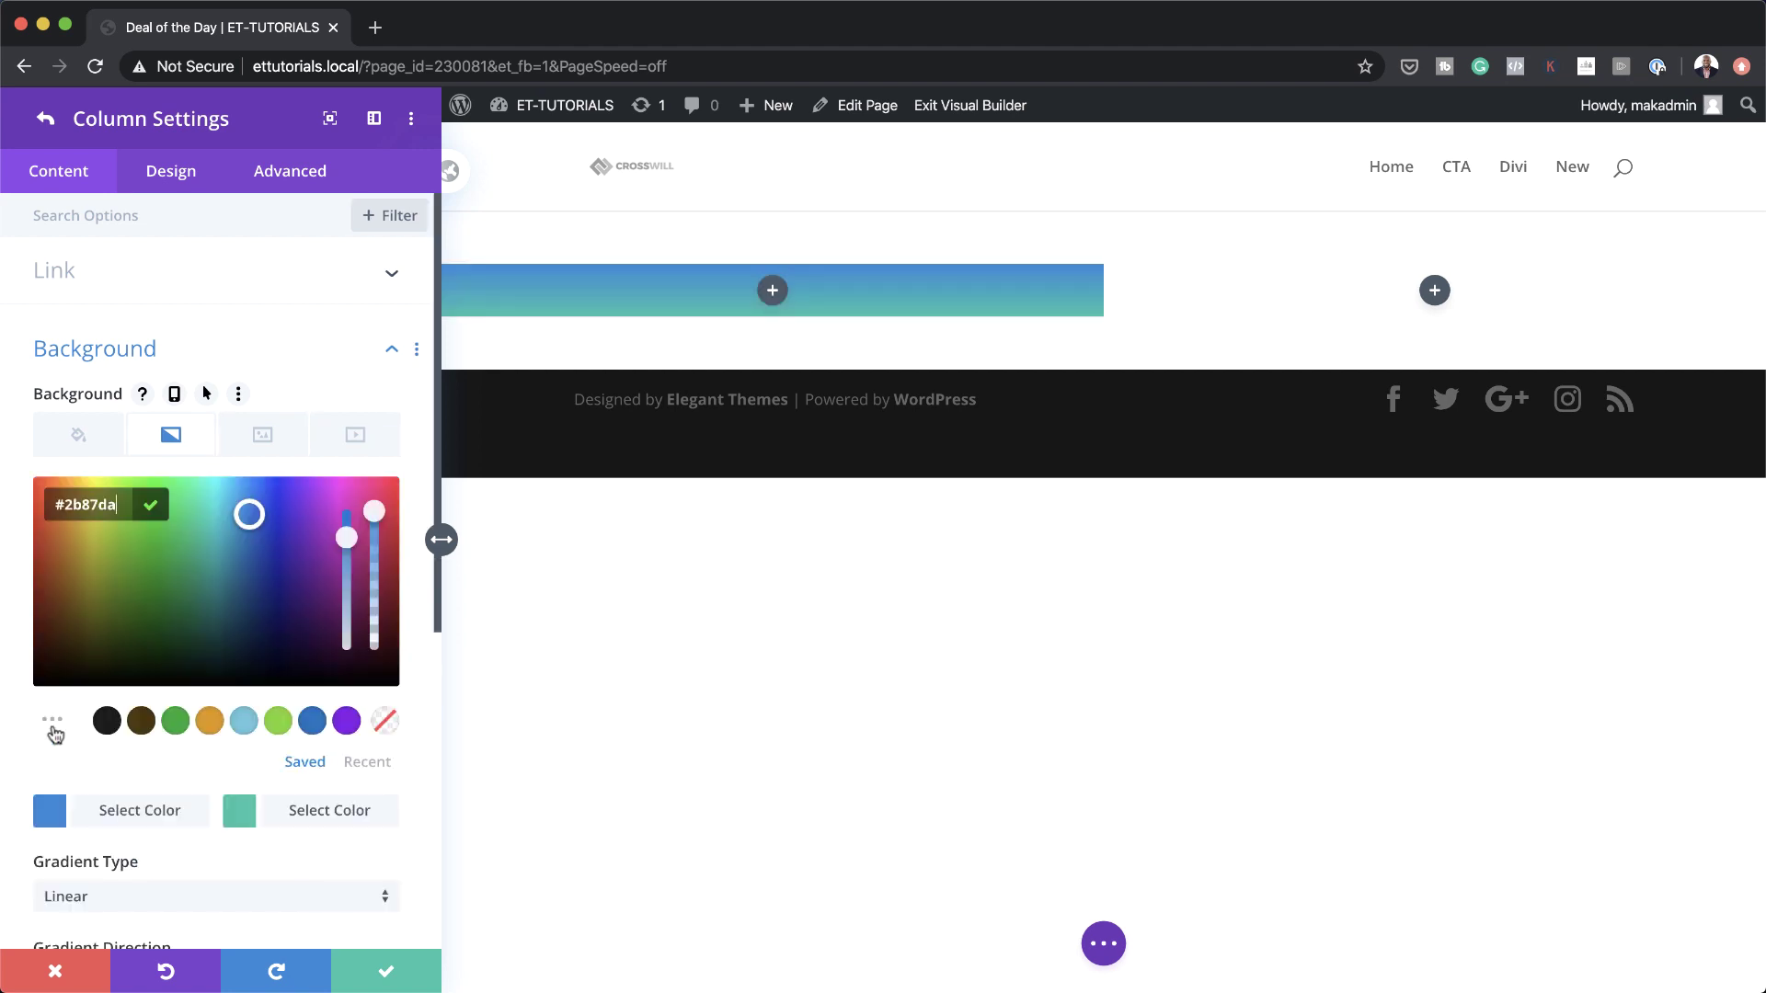
triple_click(119, 510)
text(#1c1c1c)
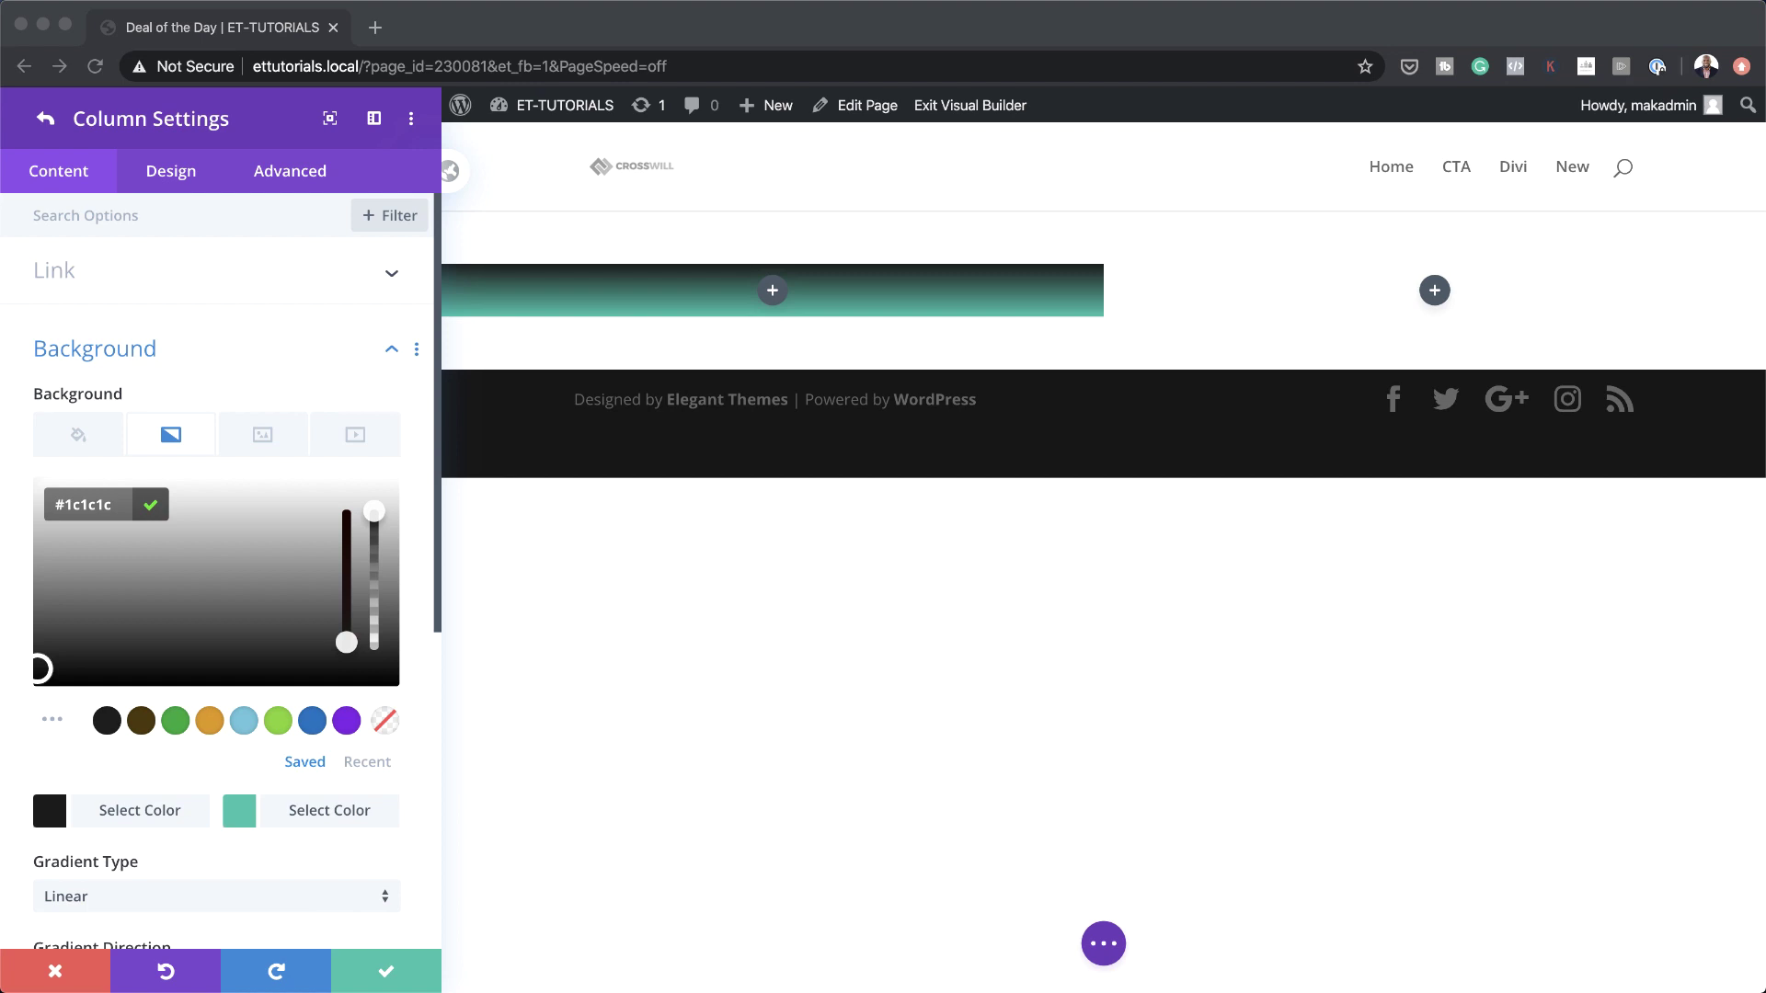
click(239, 809)
click(239, 809)
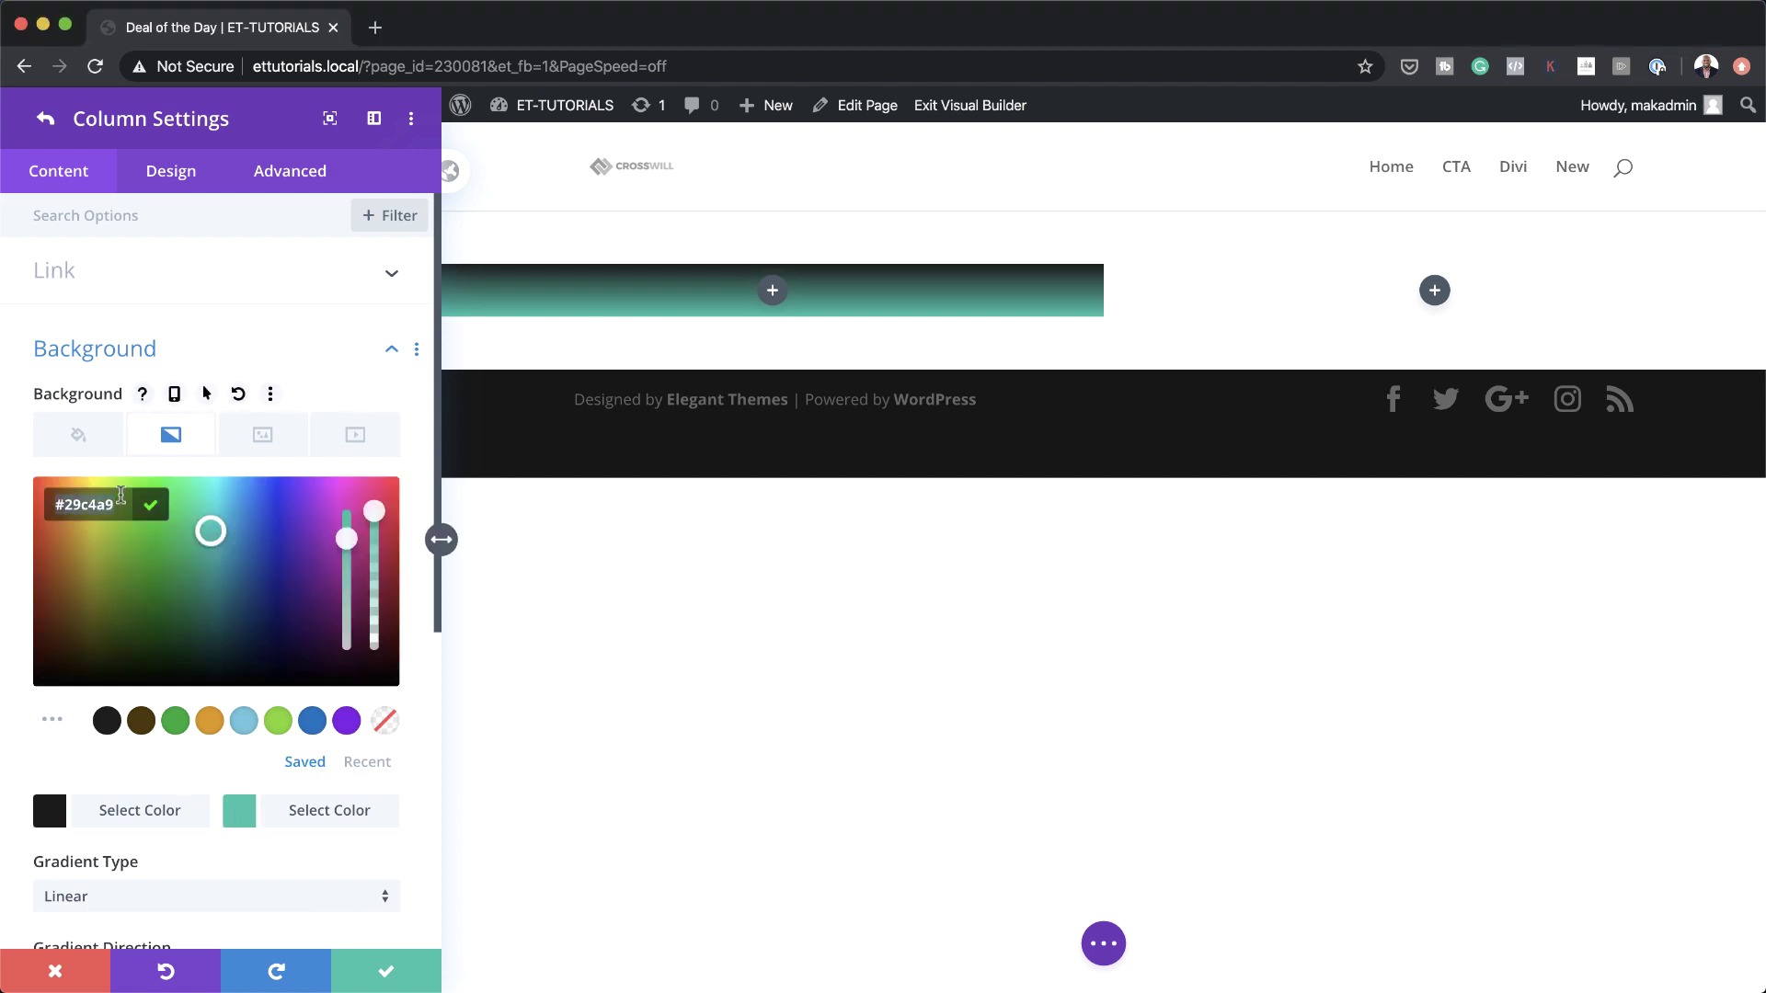
key(super+a)
text(#ffffff)
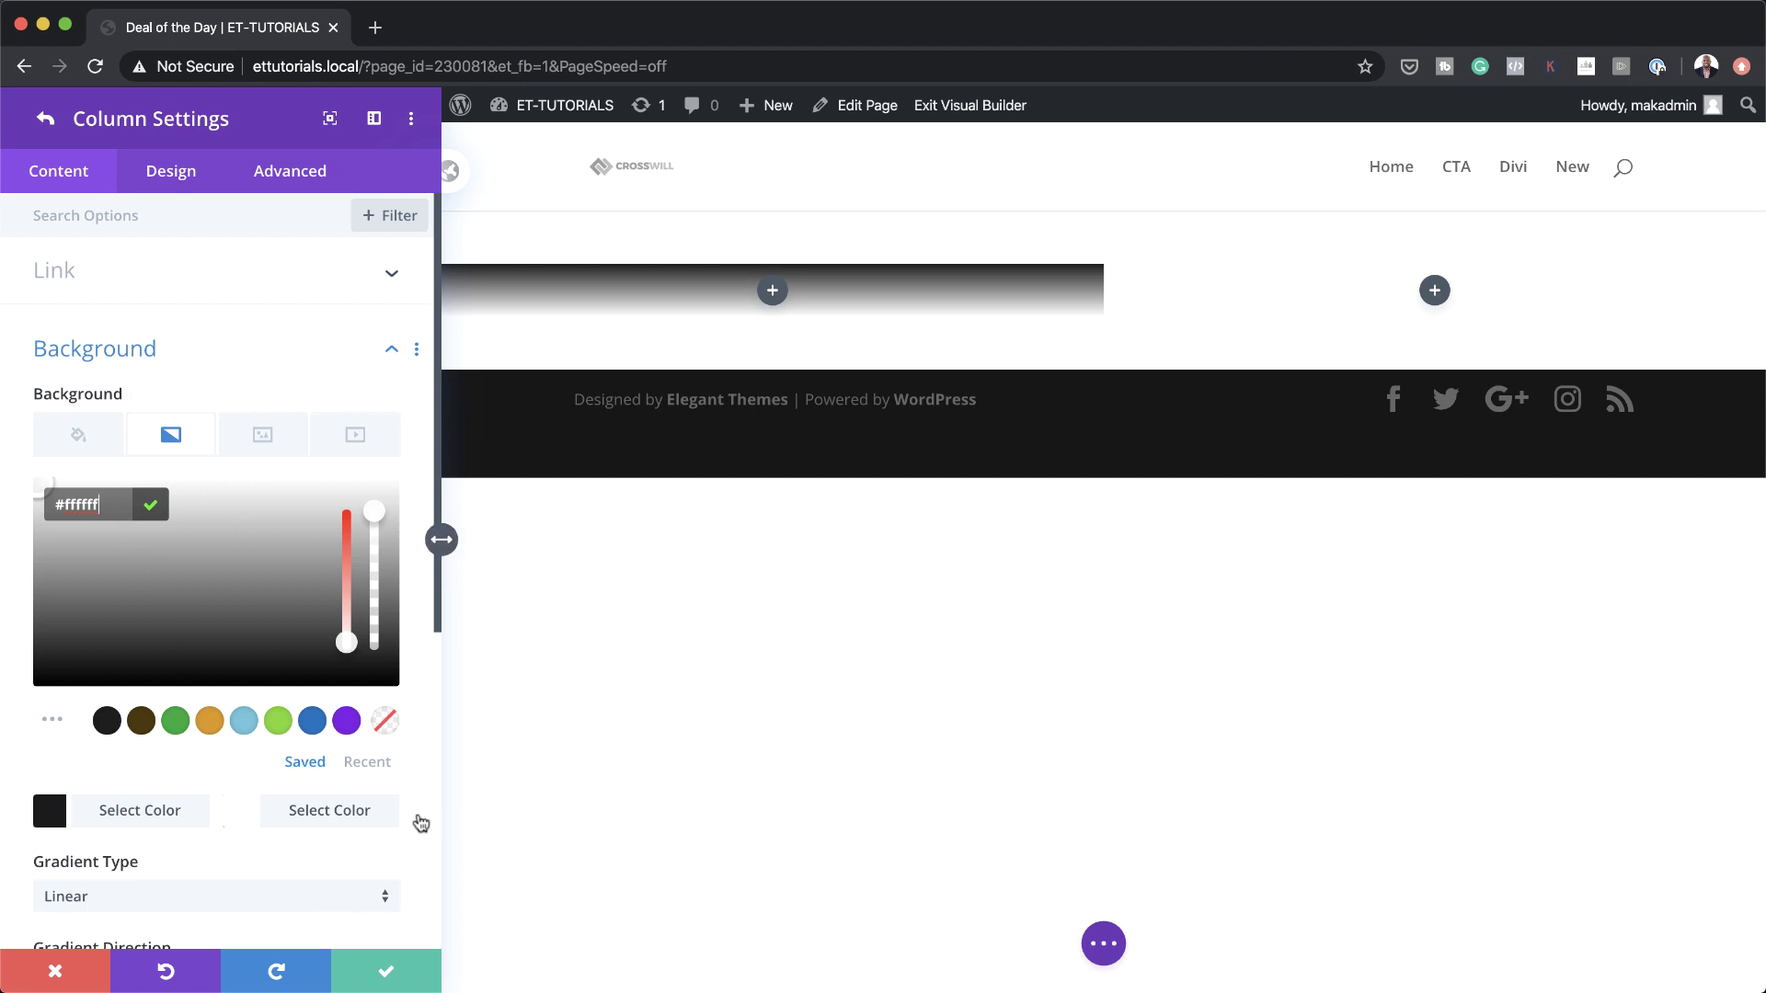
Set the gradient direction to 90deg with start and end positions at 66%
scroll(382, 820, down, 4)
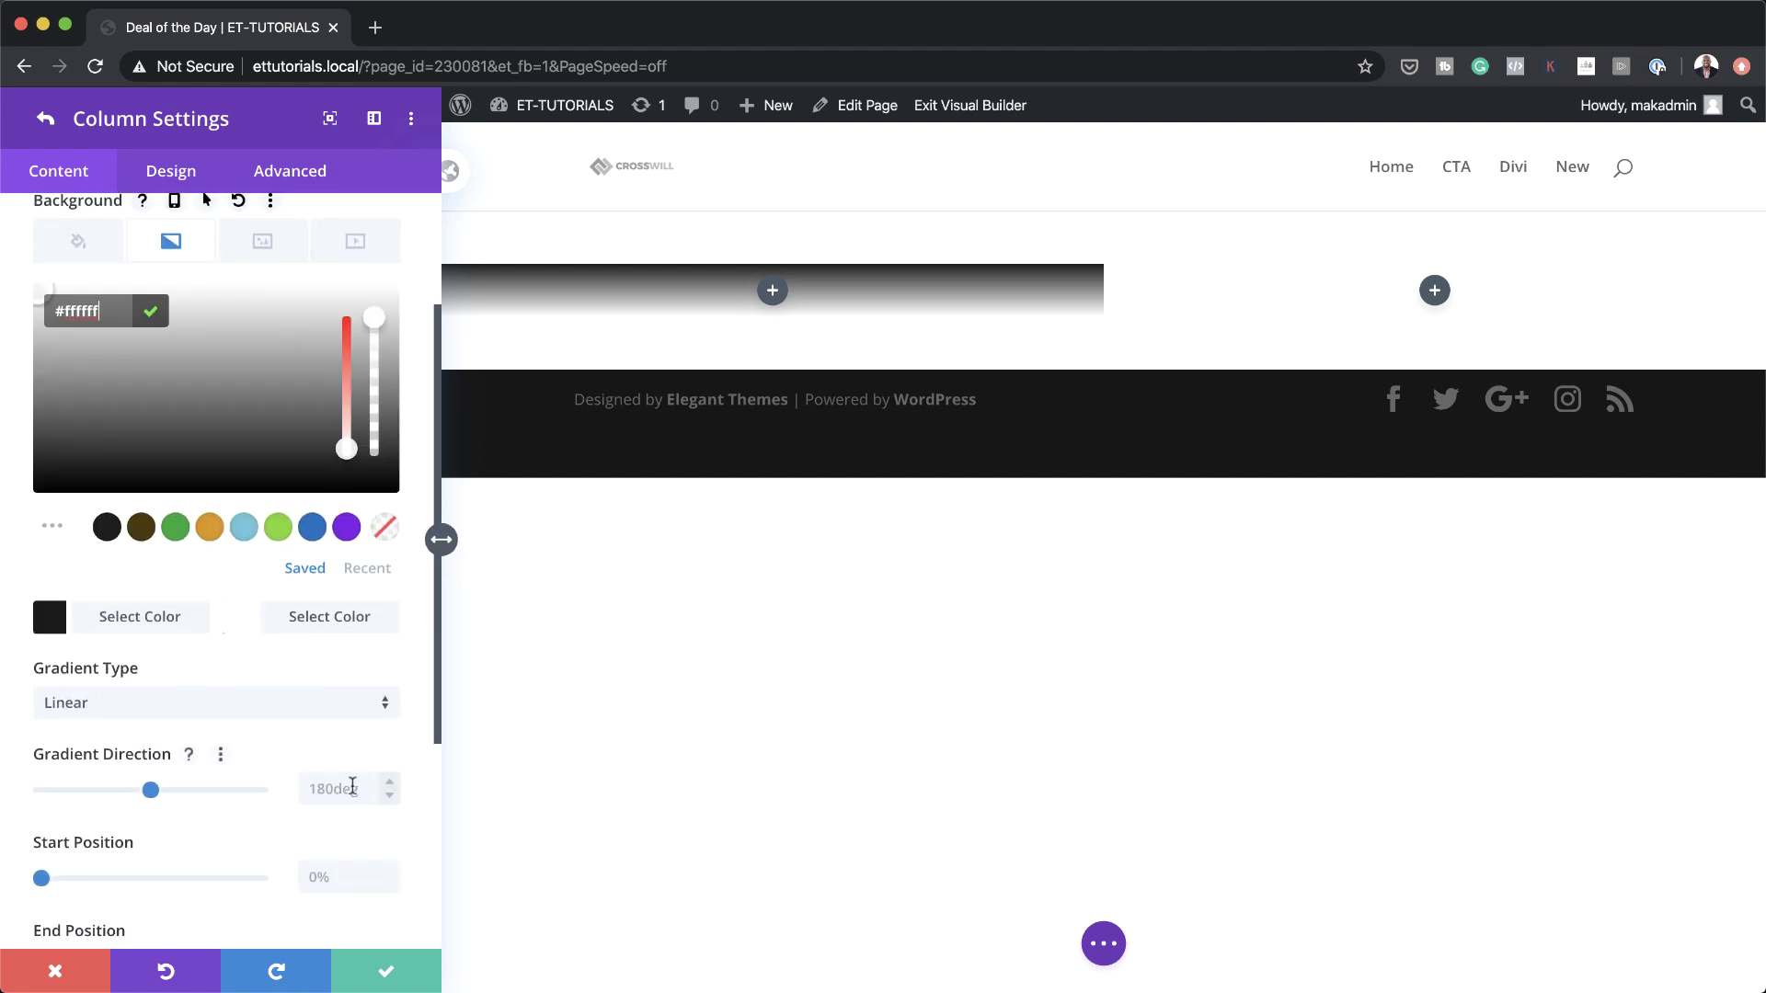
click(348, 789)
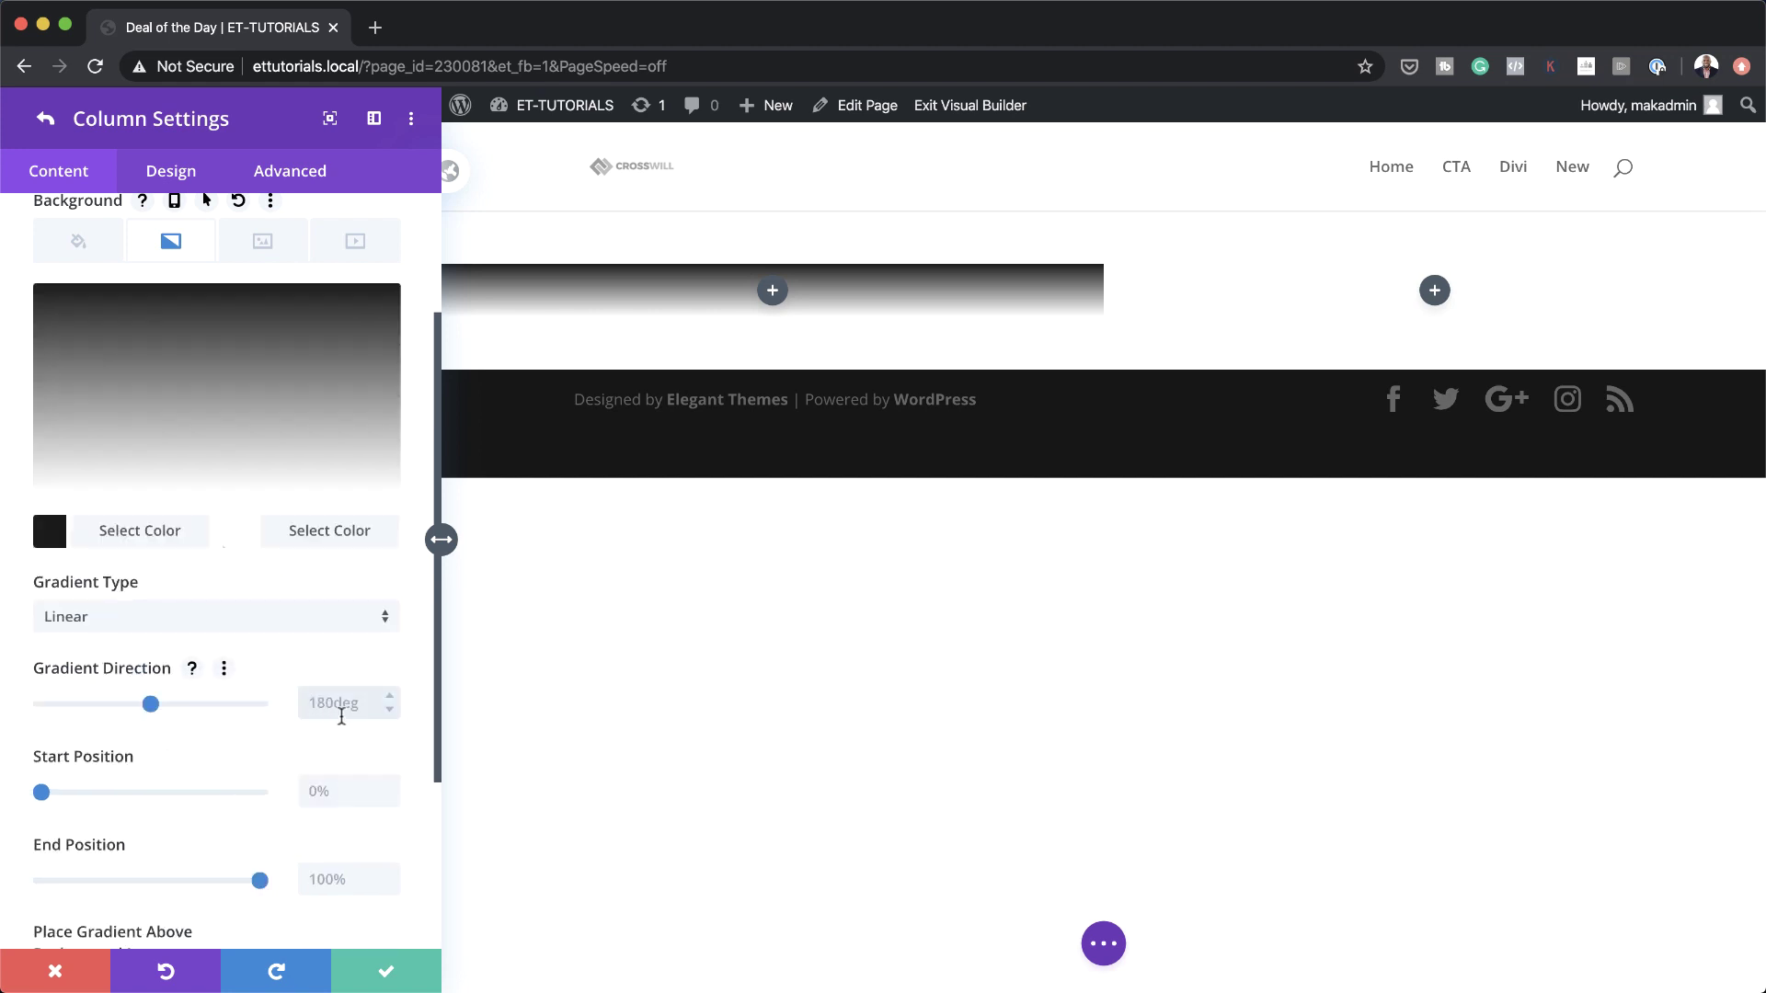
text(90)
key(Return)
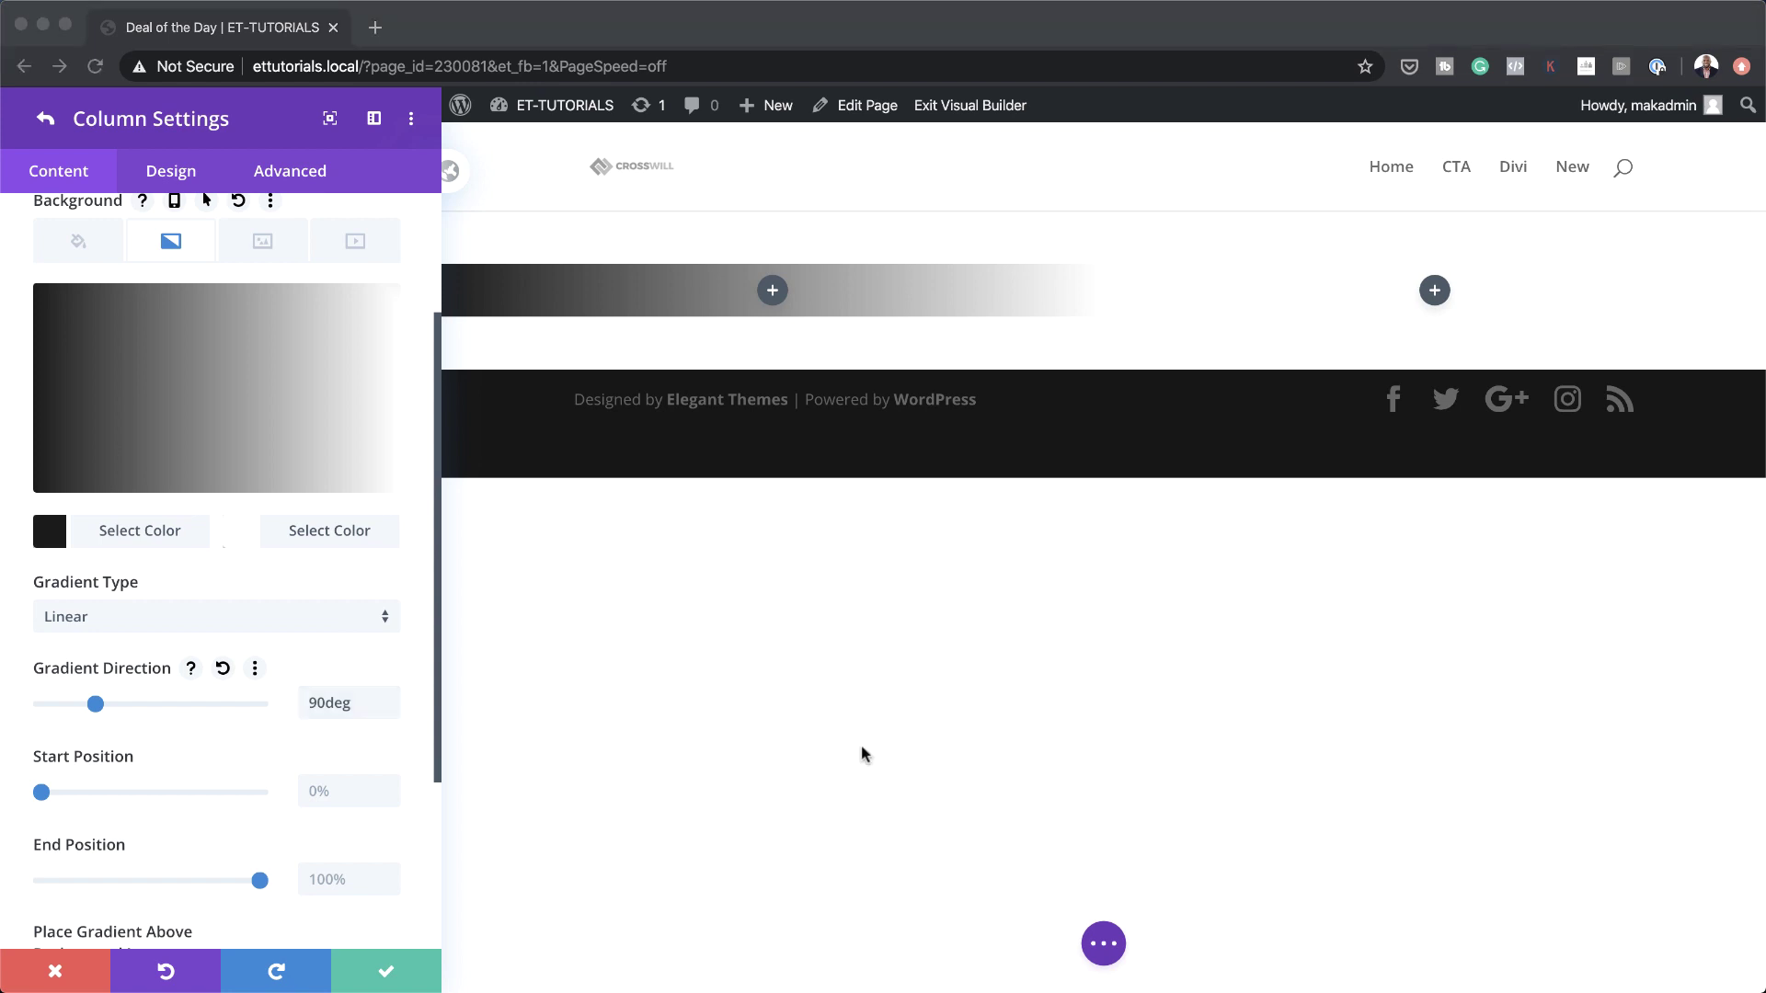
scroll(184, 839, down, 1)
click(355, 761)
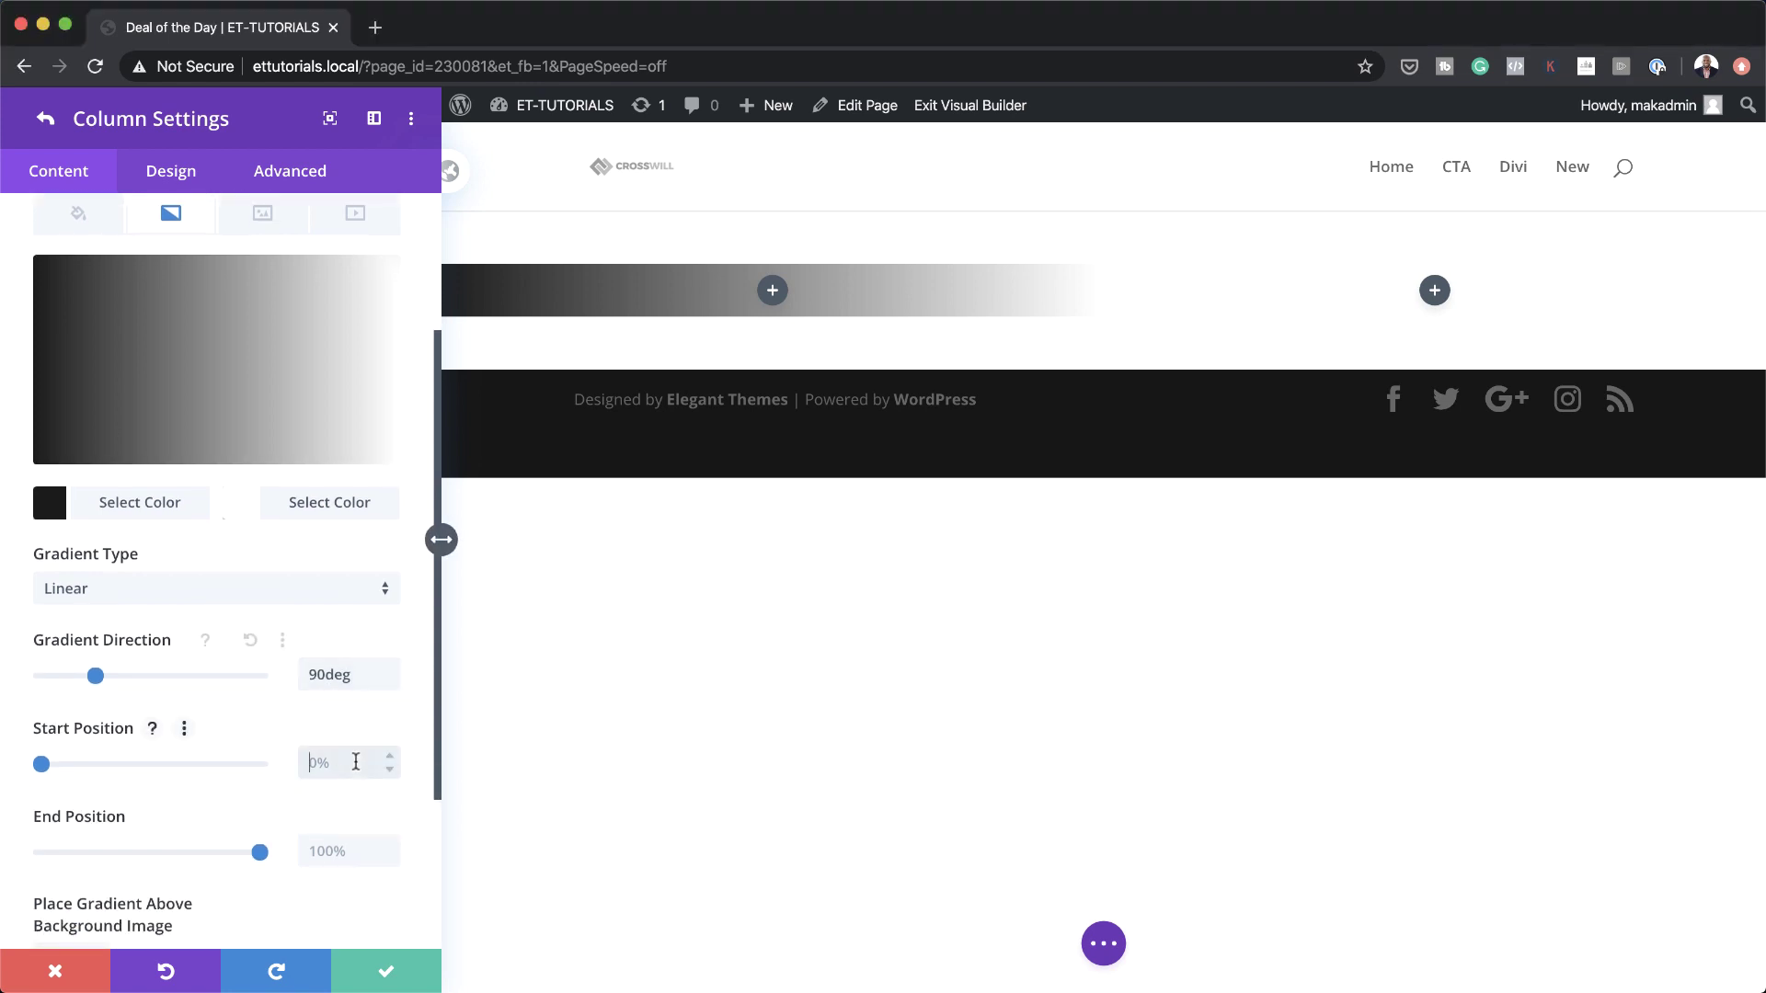
text(66)
click(333, 851)
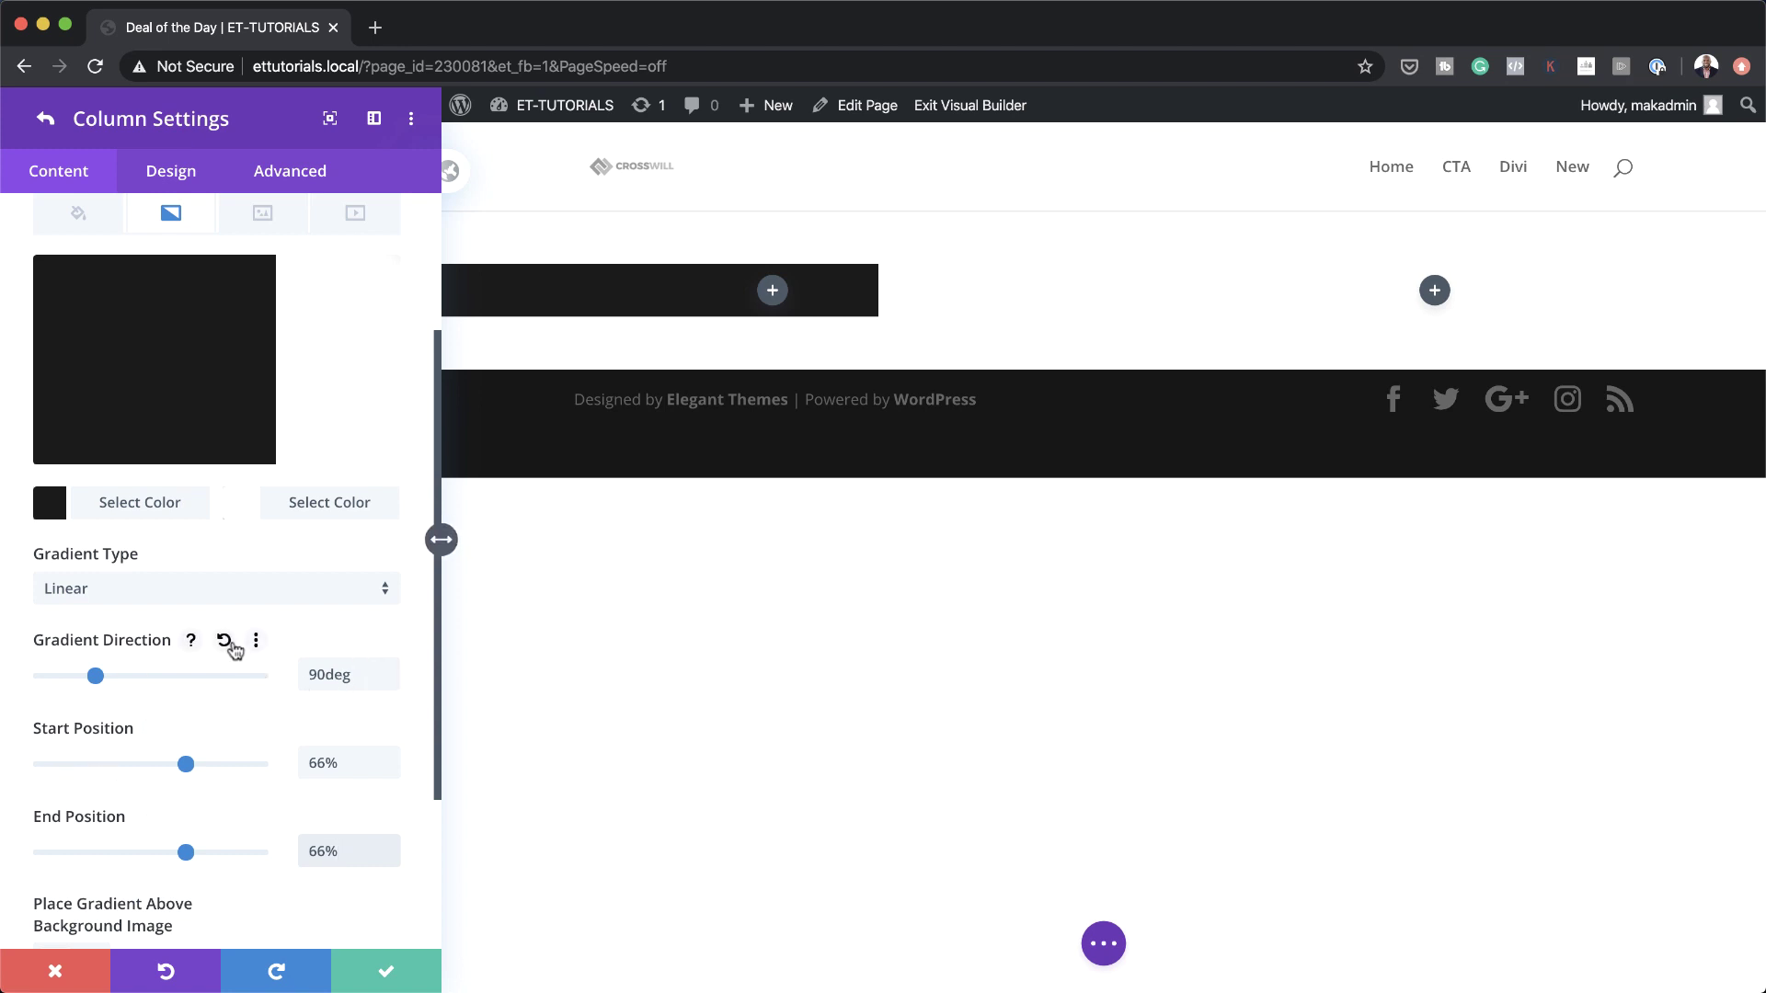
Make both hover gradient colours transparent, then open the second column's settings
scroll(312, 423, up, 3)
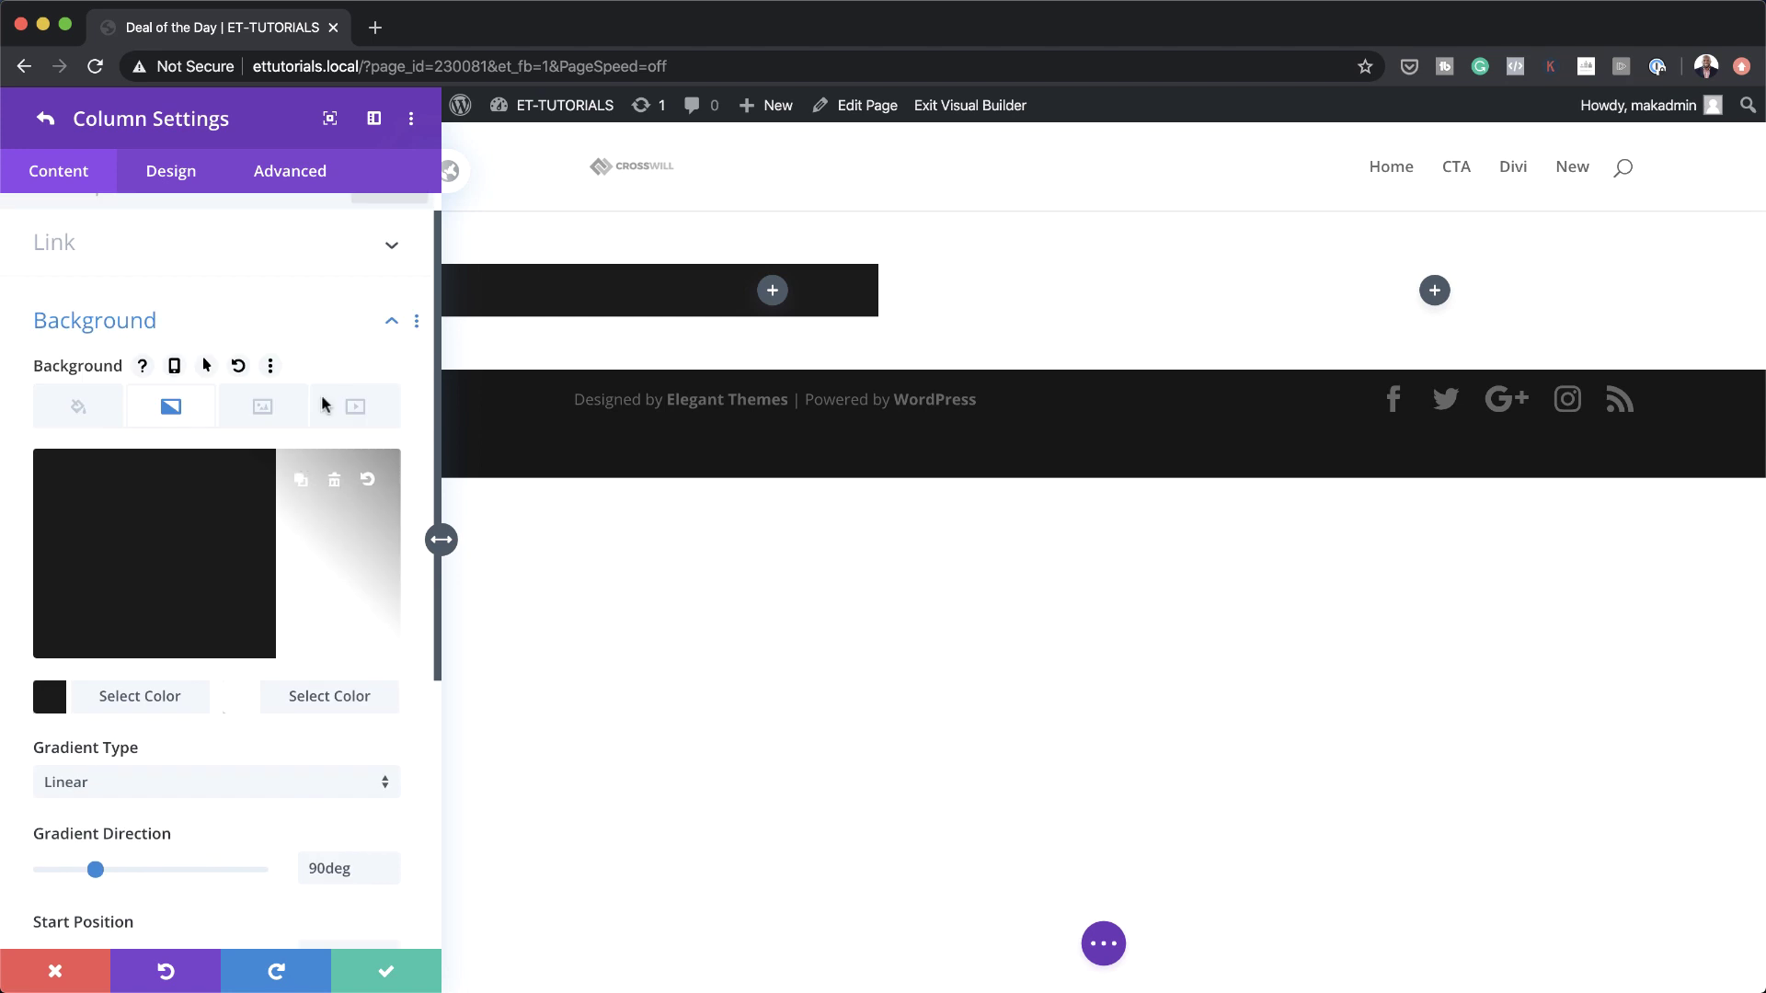
click(208, 367)
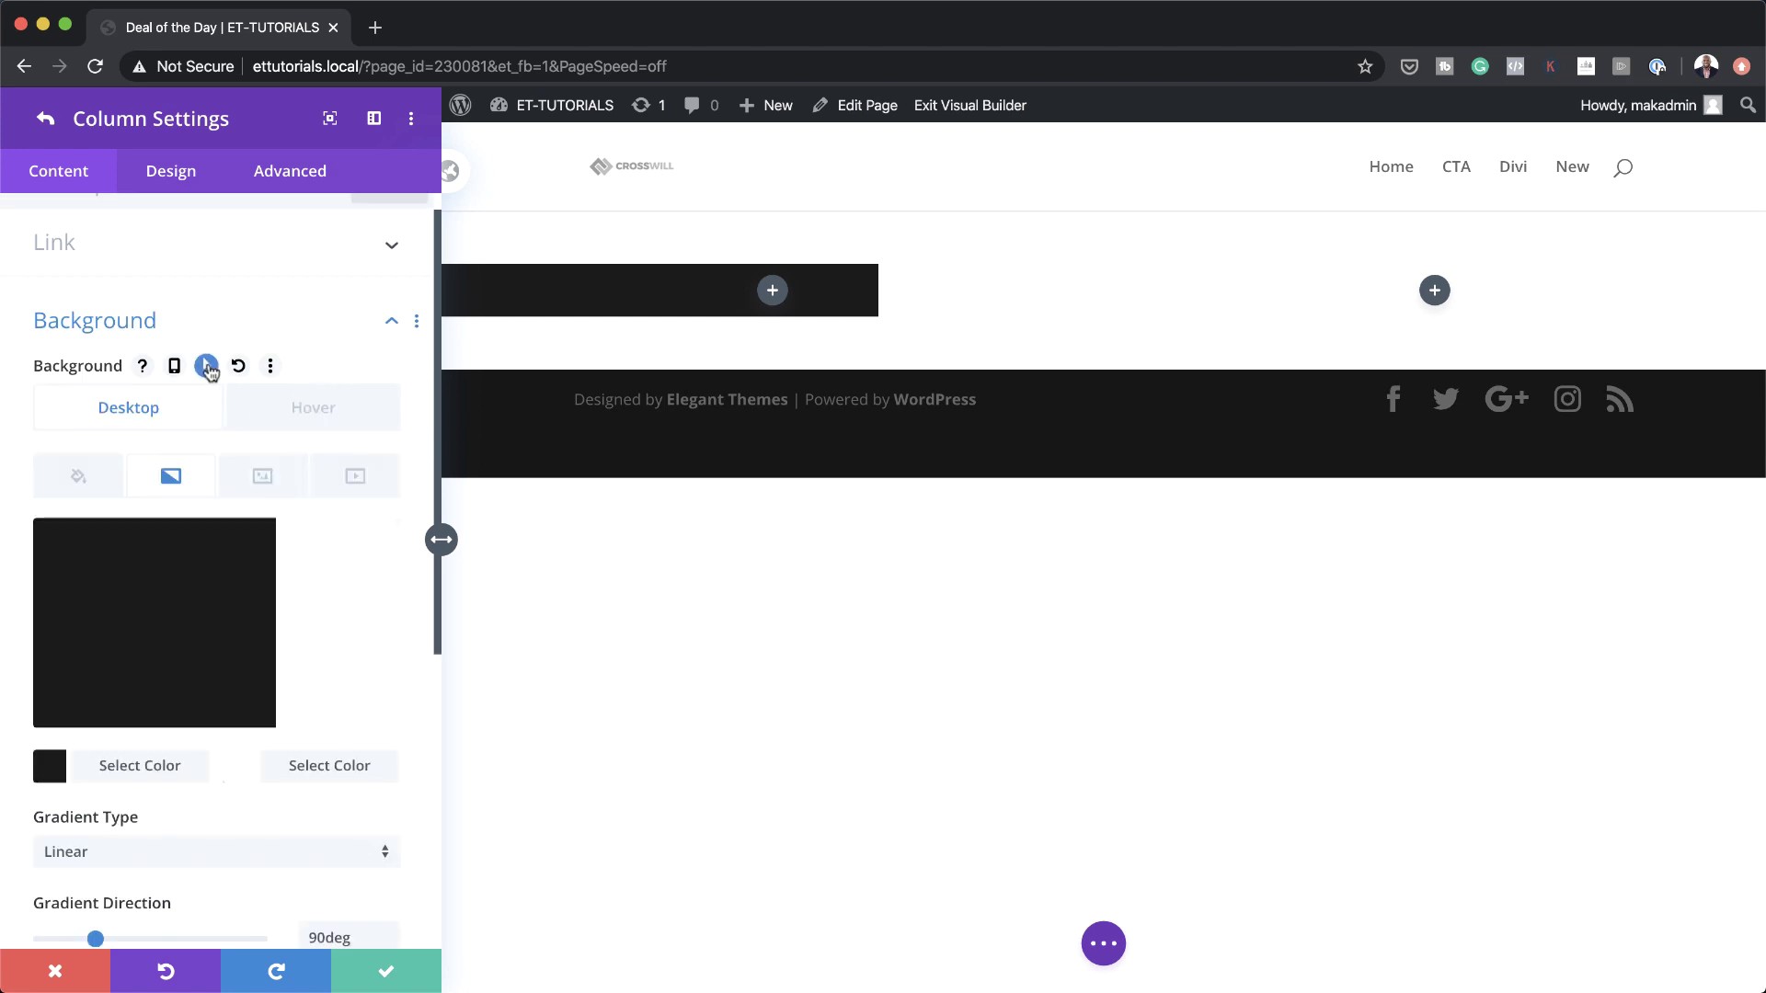
click(358, 416)
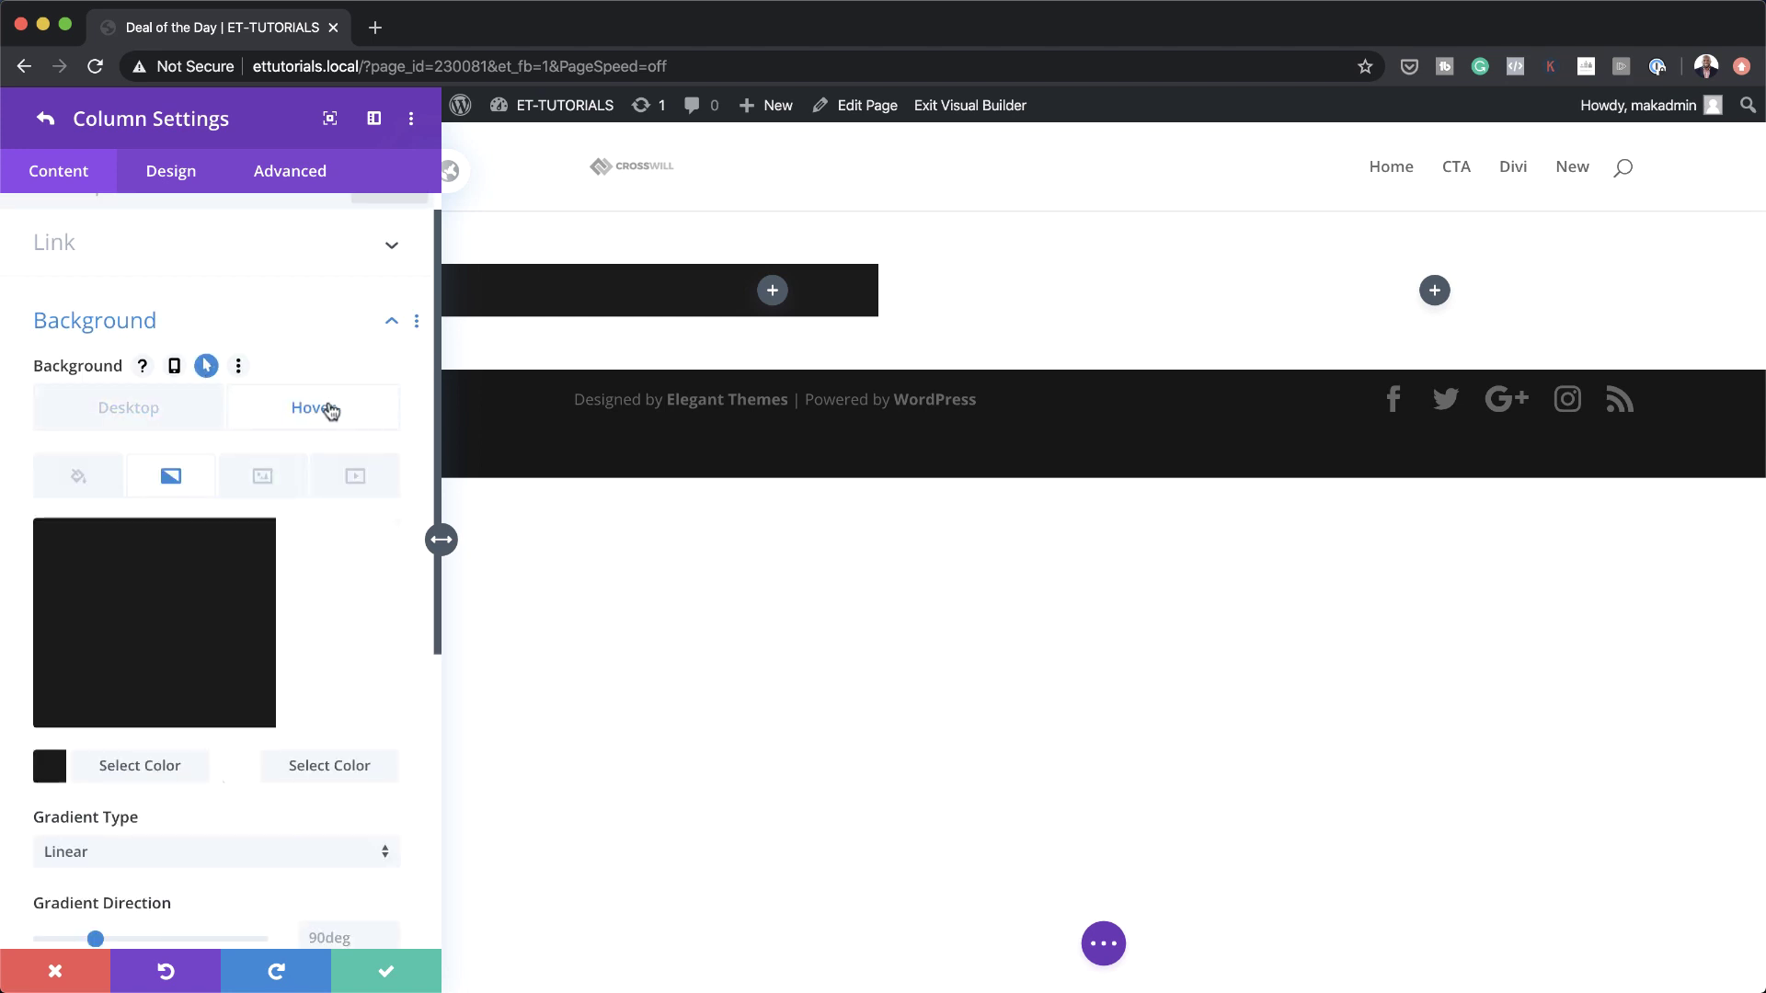
click(51, 771)
click(385, 764)
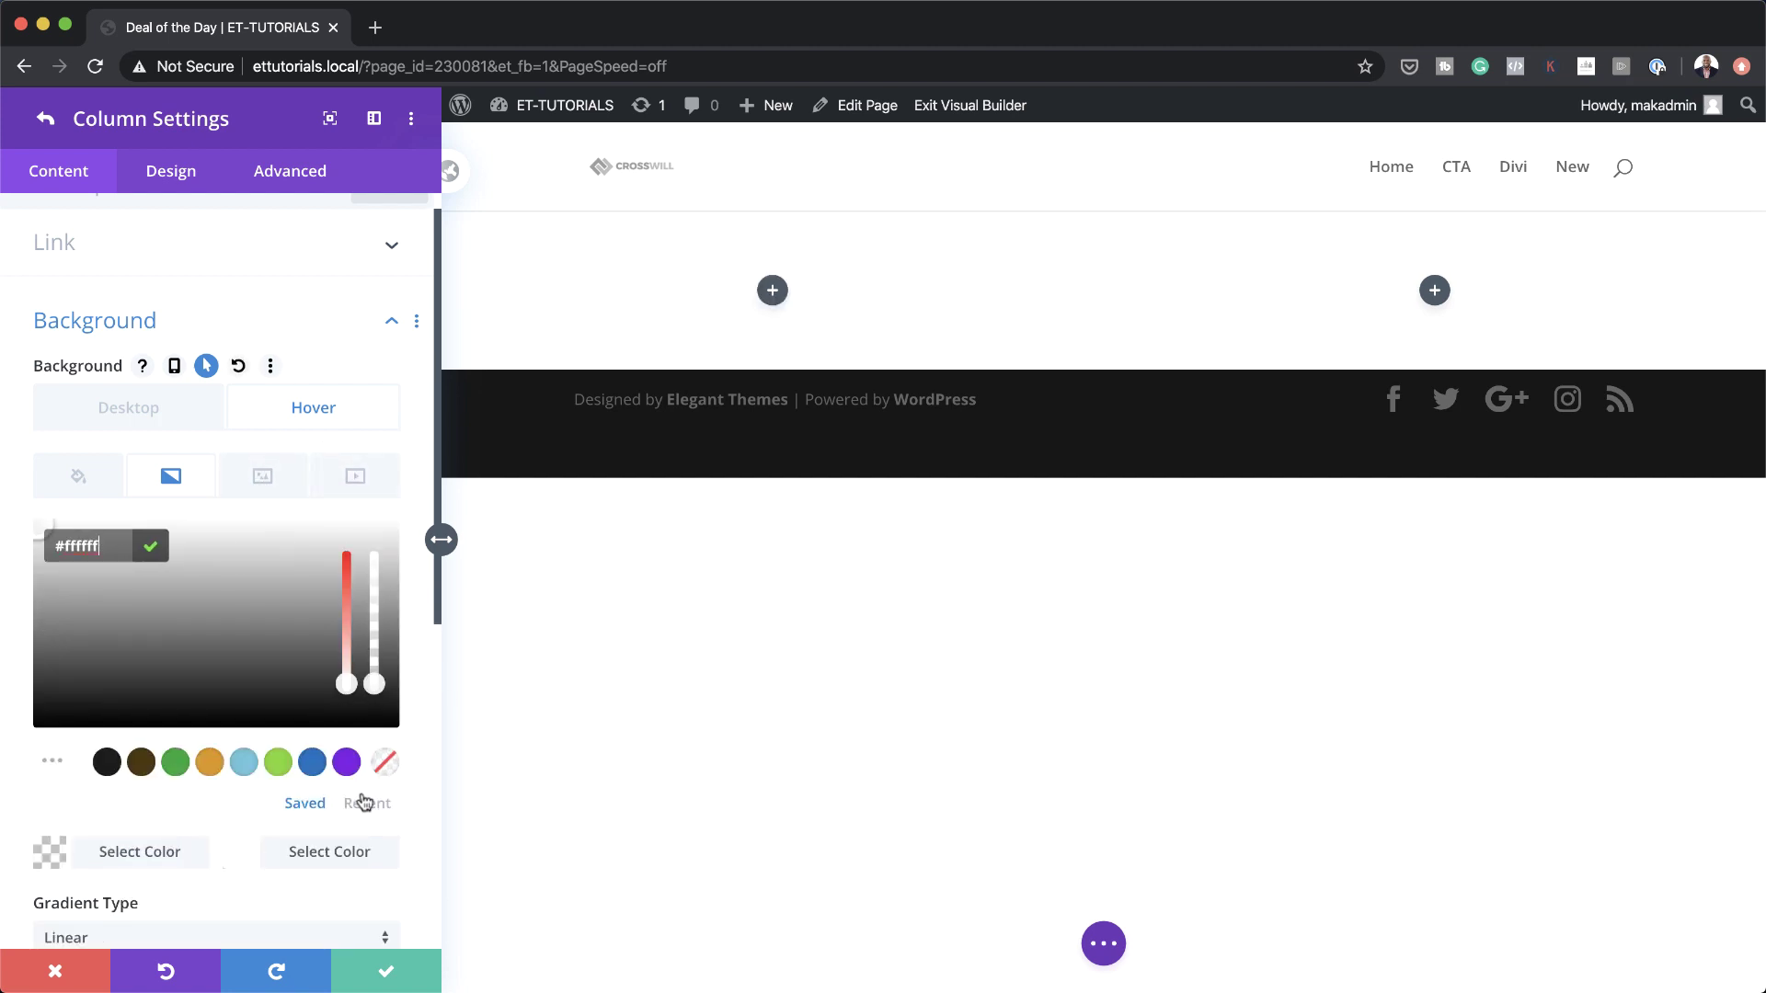
click(385, 763)
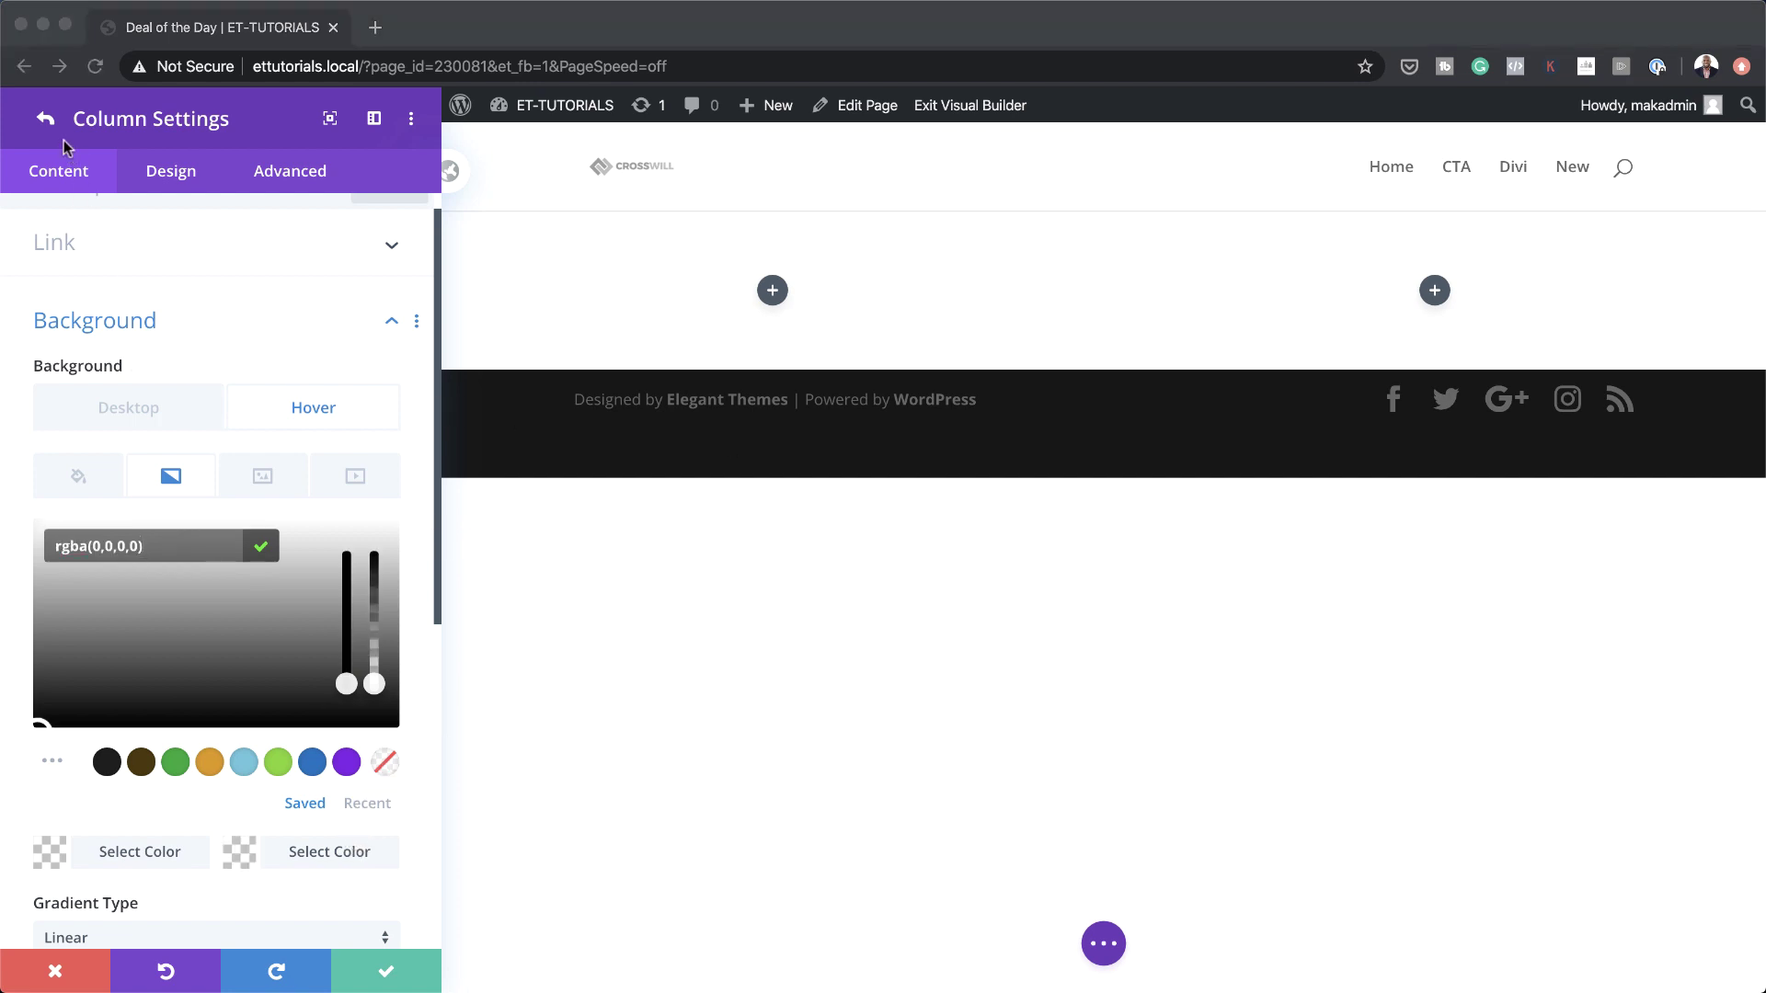
click(46, 120)
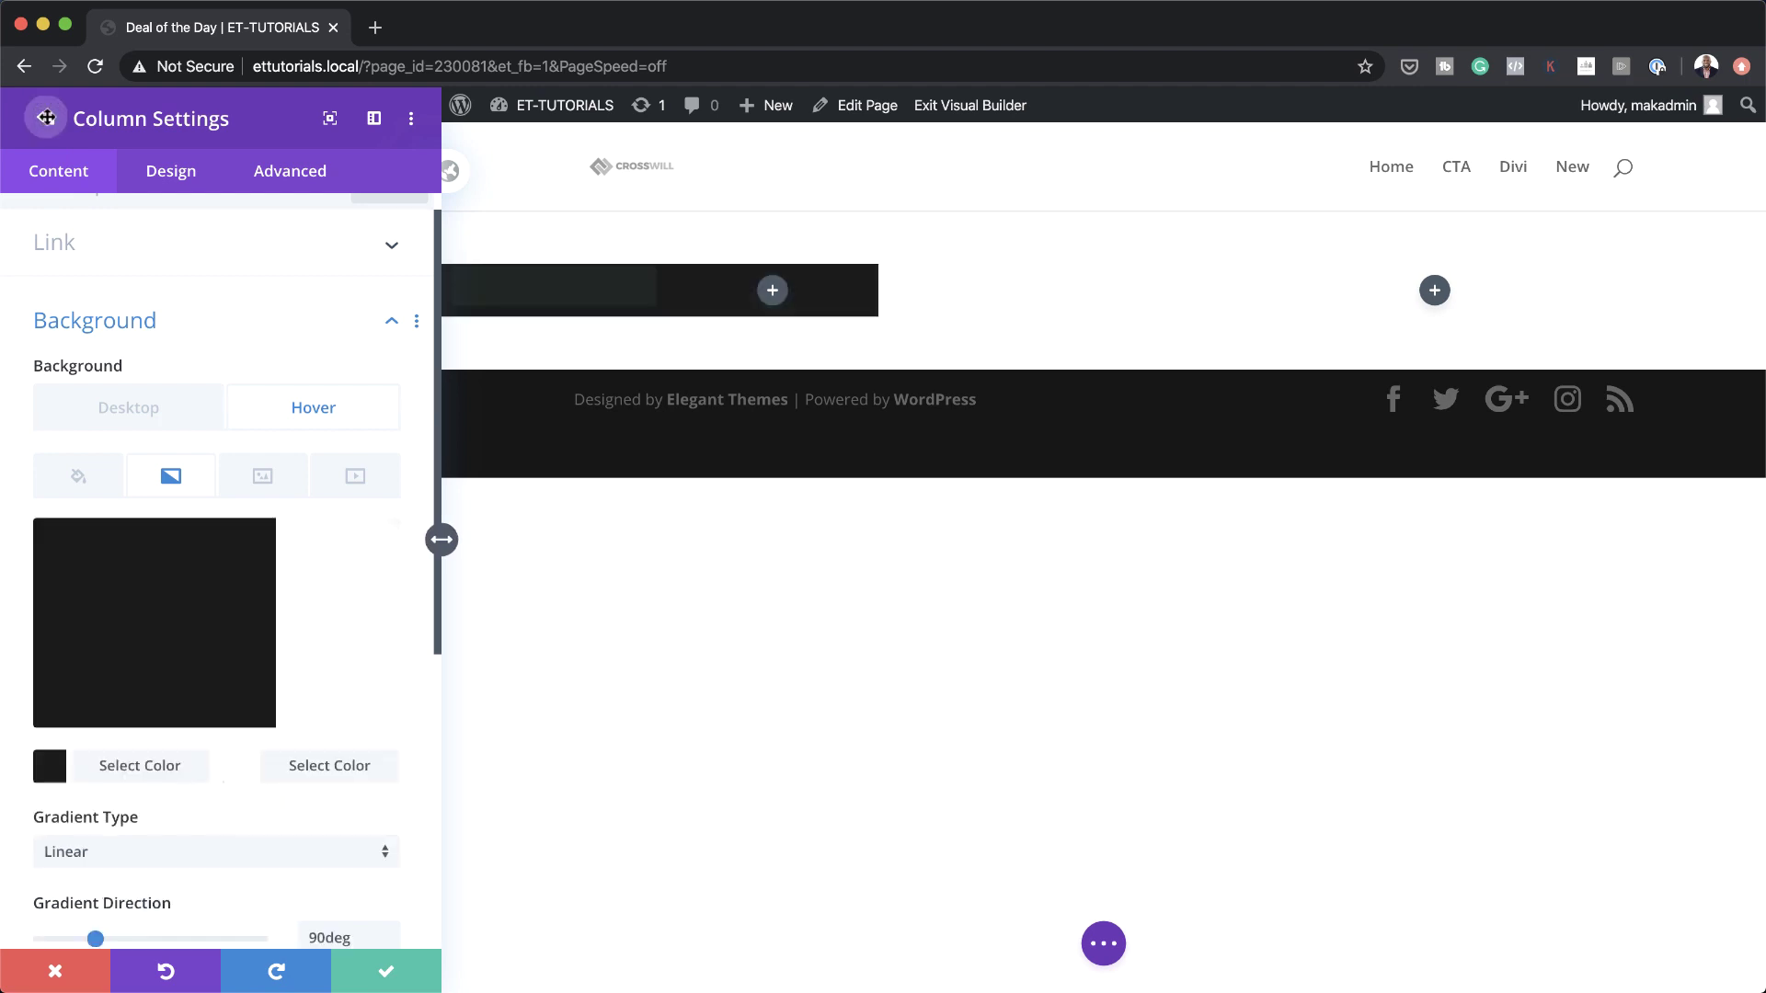
click(55, 402)
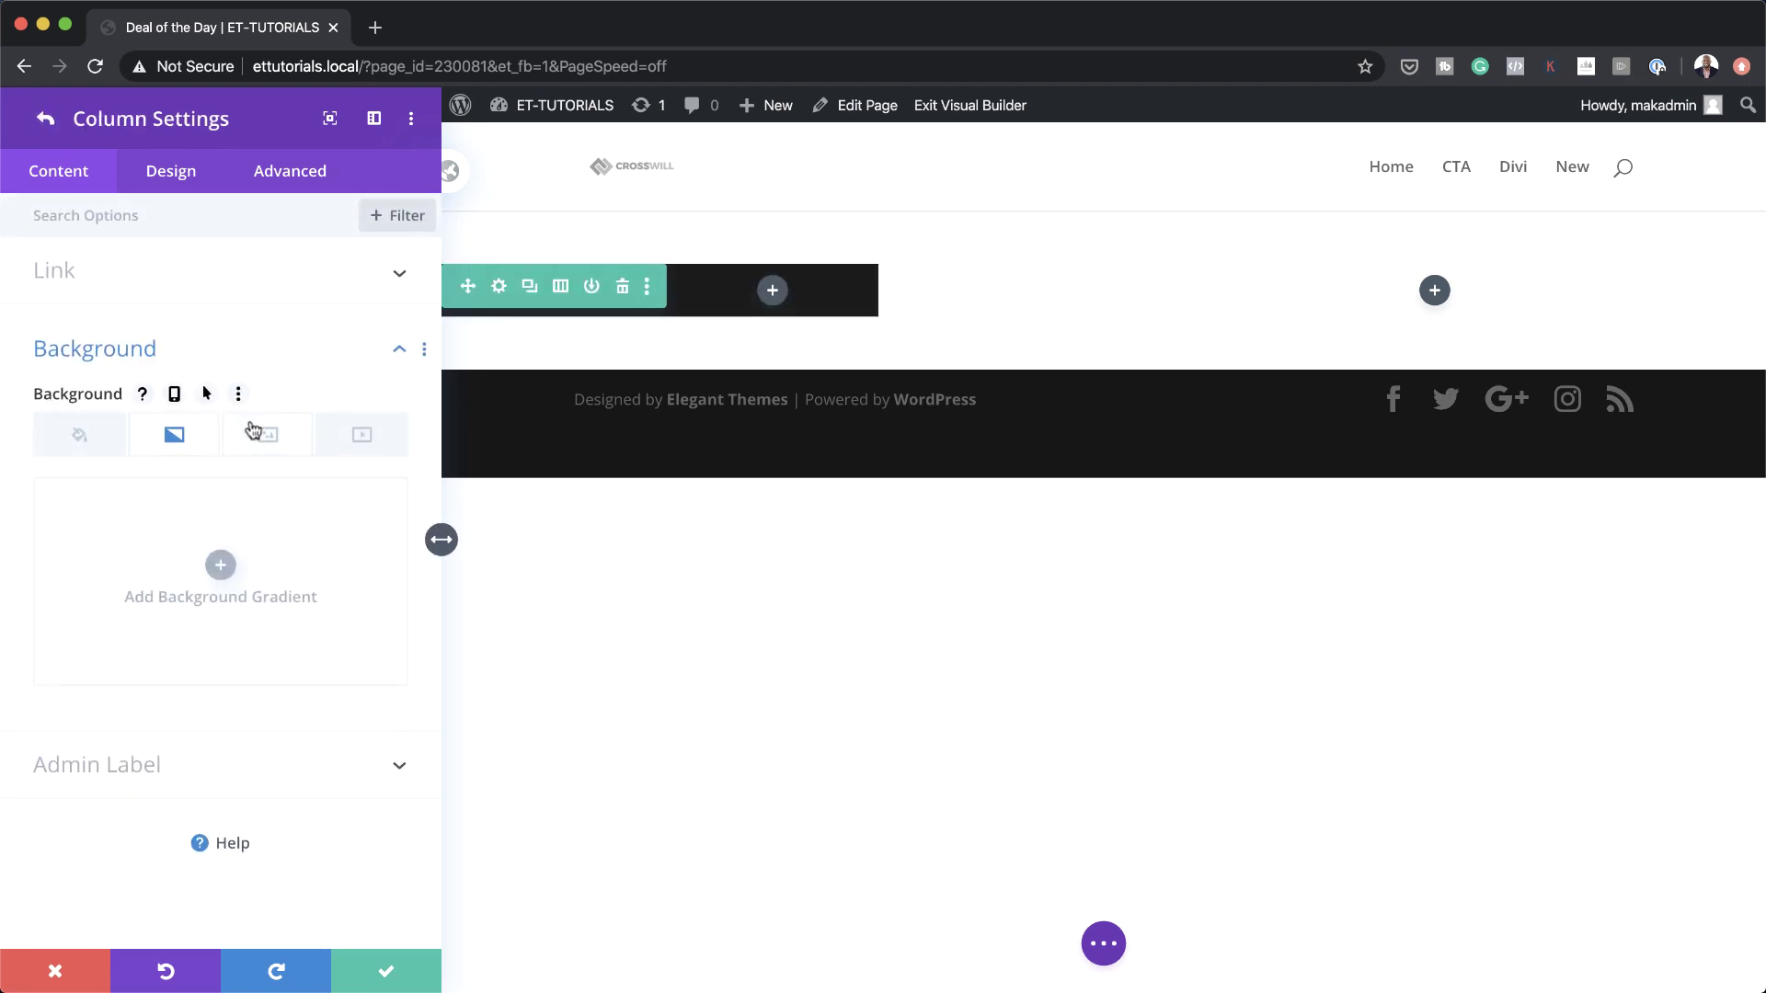
Set the second column's padding to 5vw left and 8vw right, and save the column
click(164, 173)
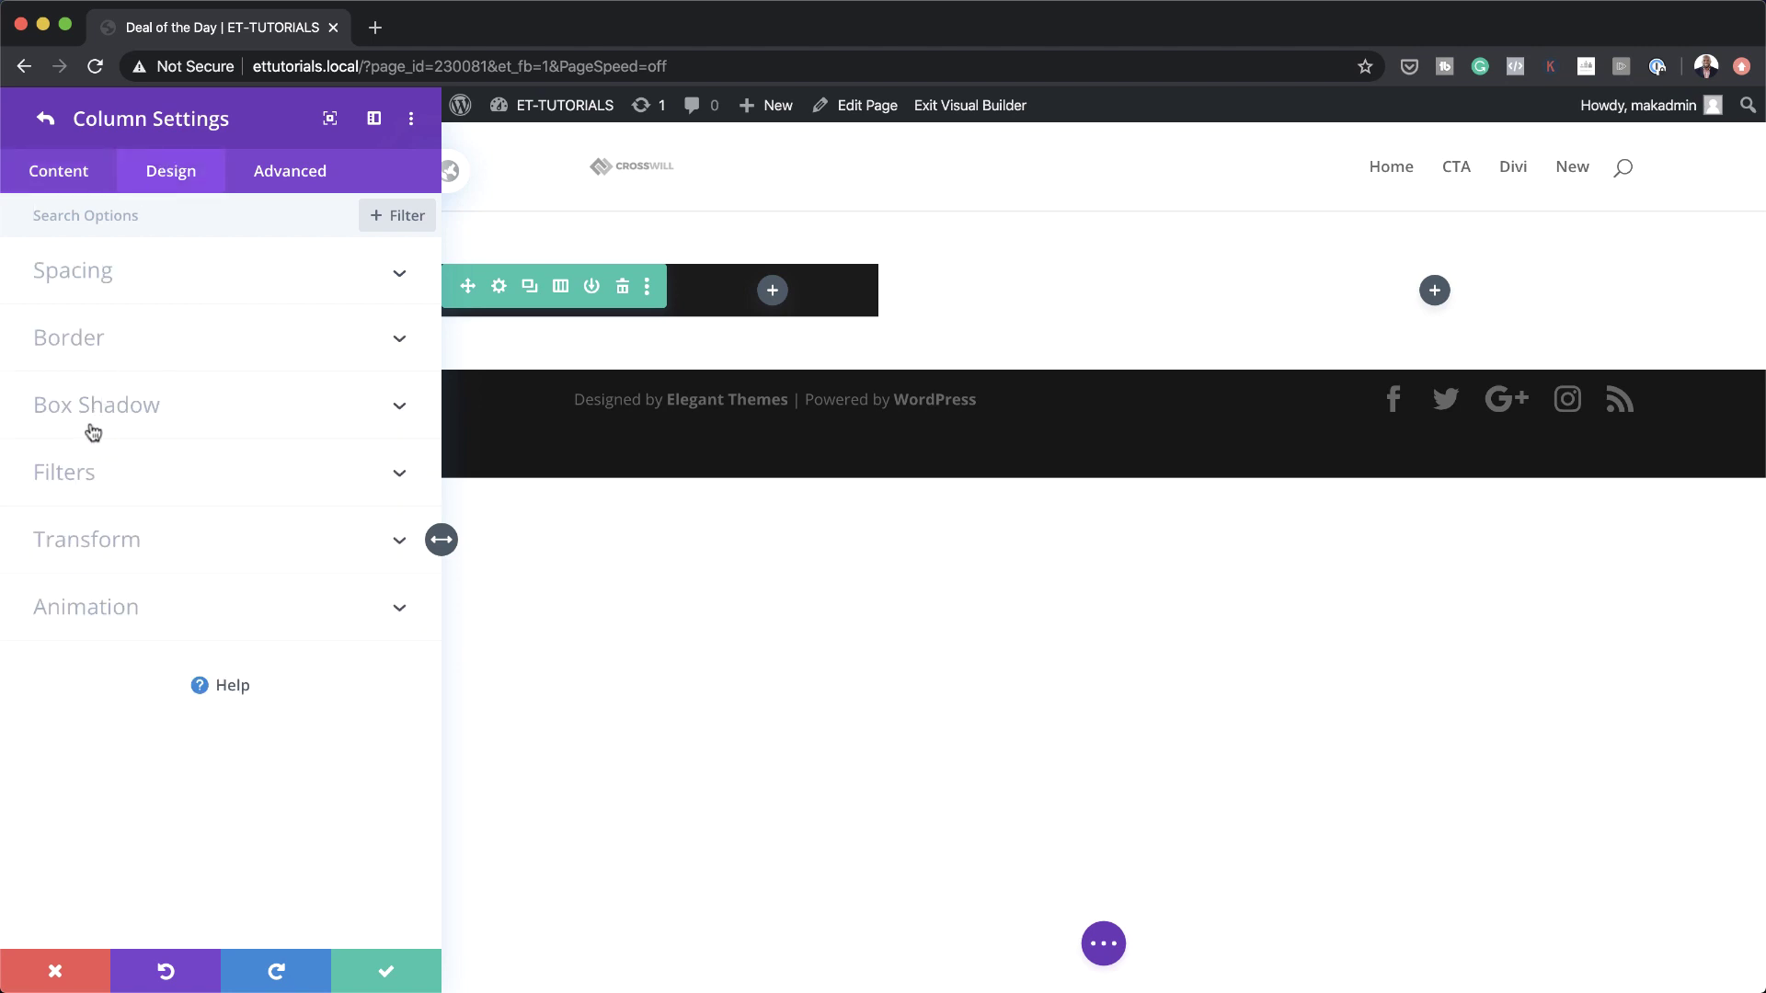
click(86, 276)
mouse_move(76, 317)
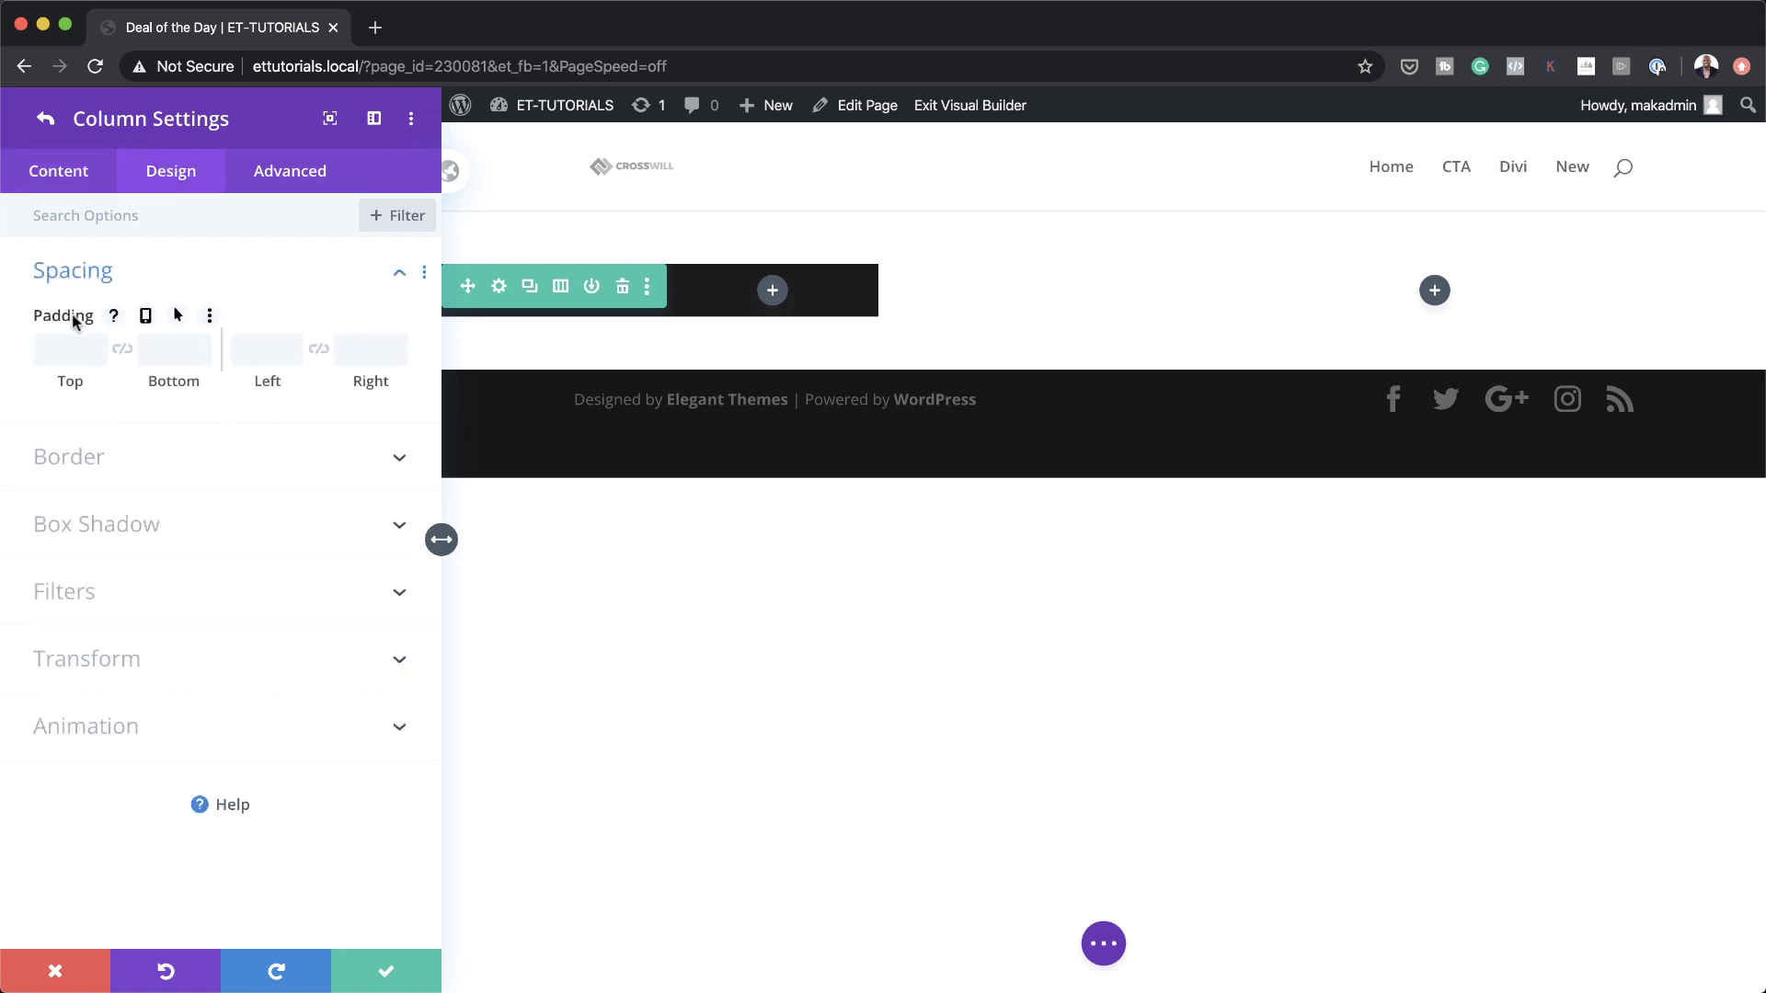
click(257, 346)
text(5vw)
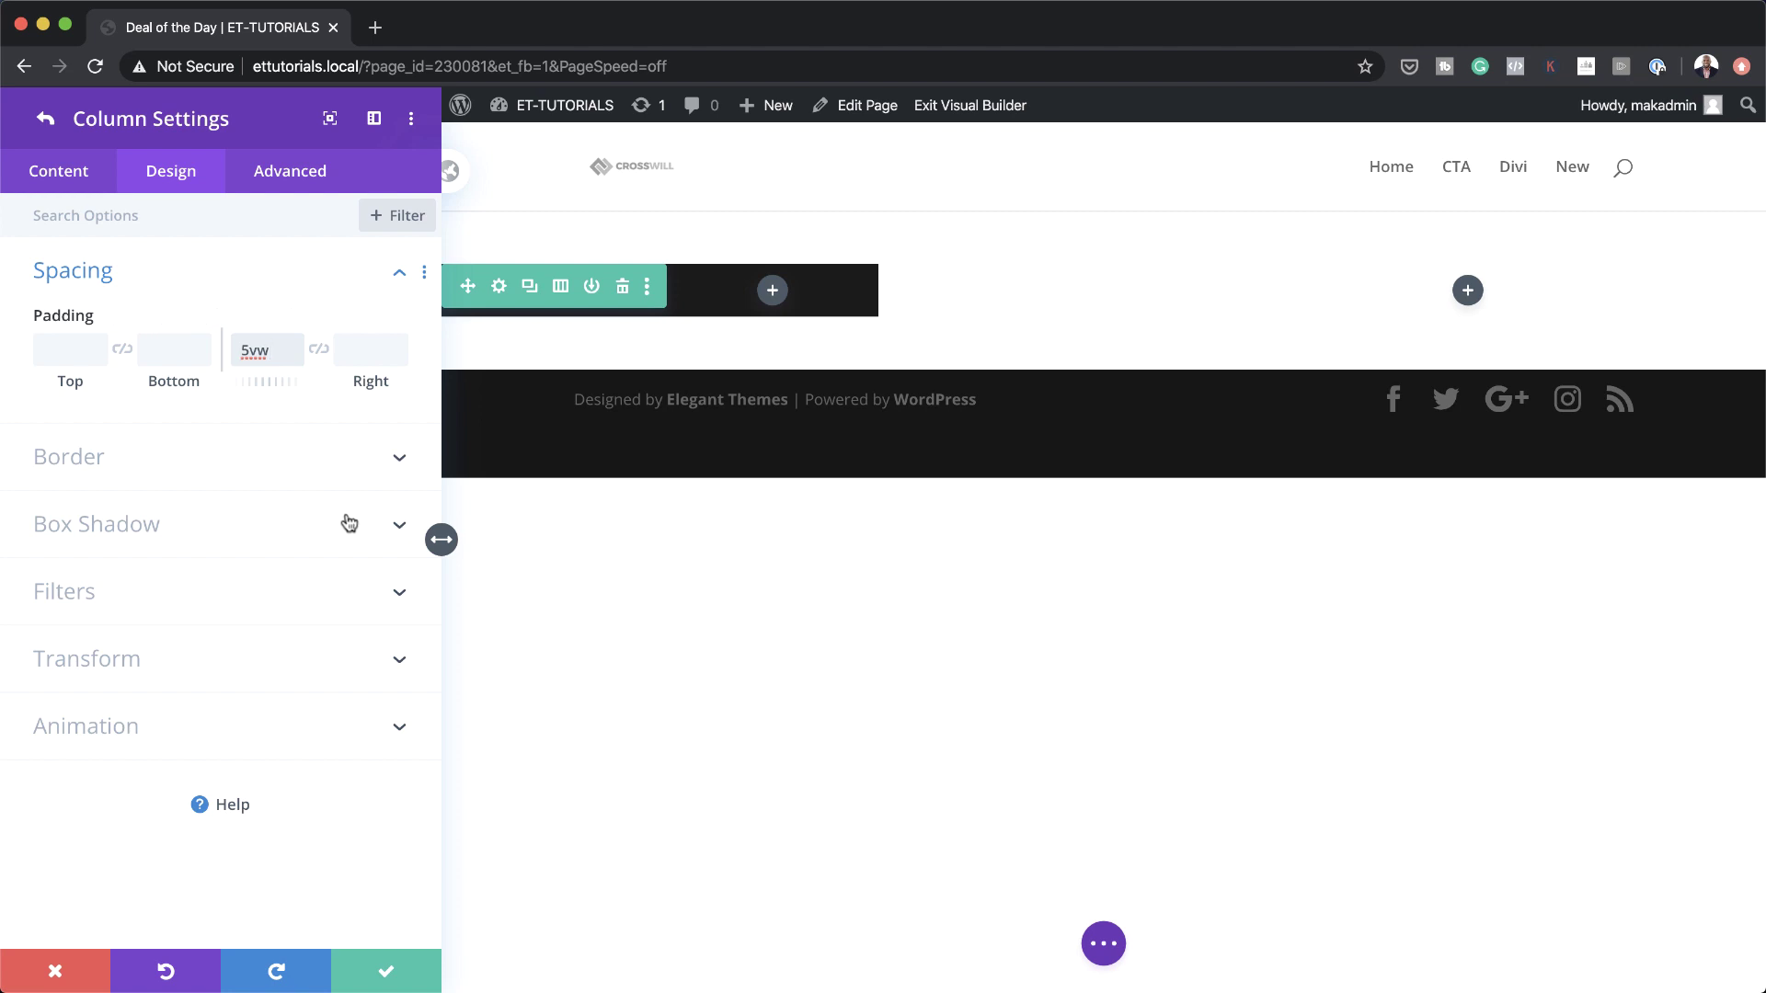
click(352, 352)
text(5vw)
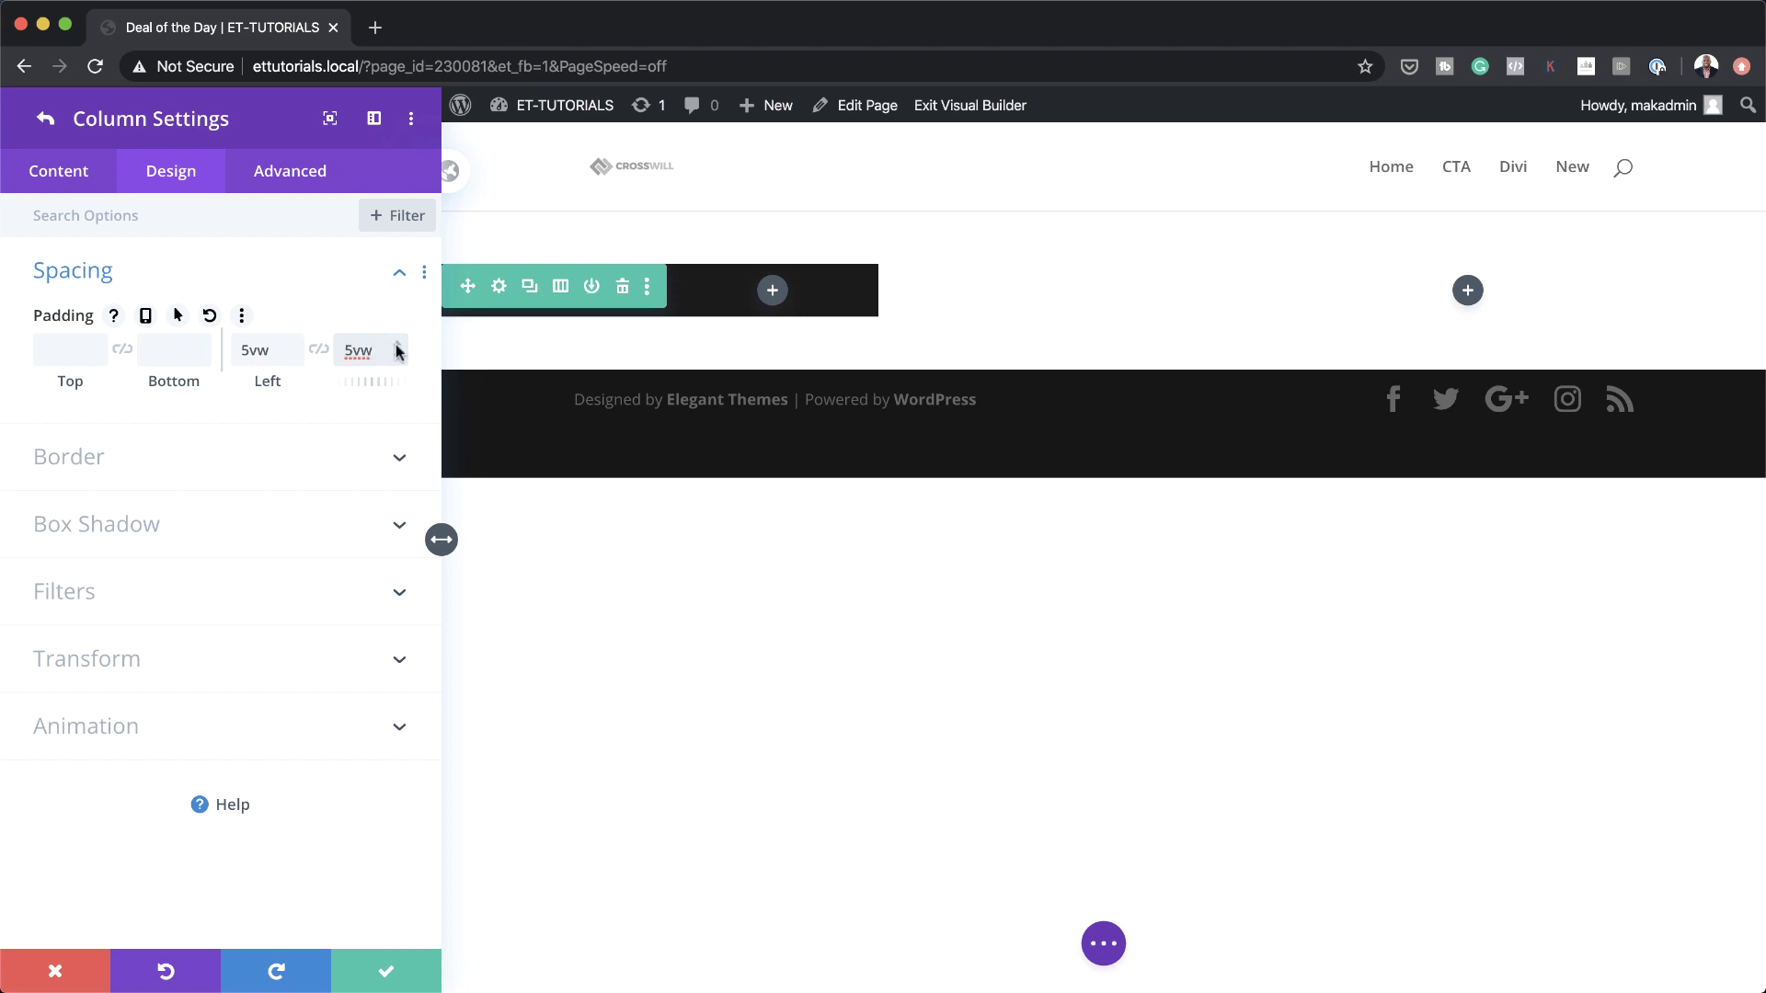
click(397, 346)
click(397, 346)
click(397, 346)
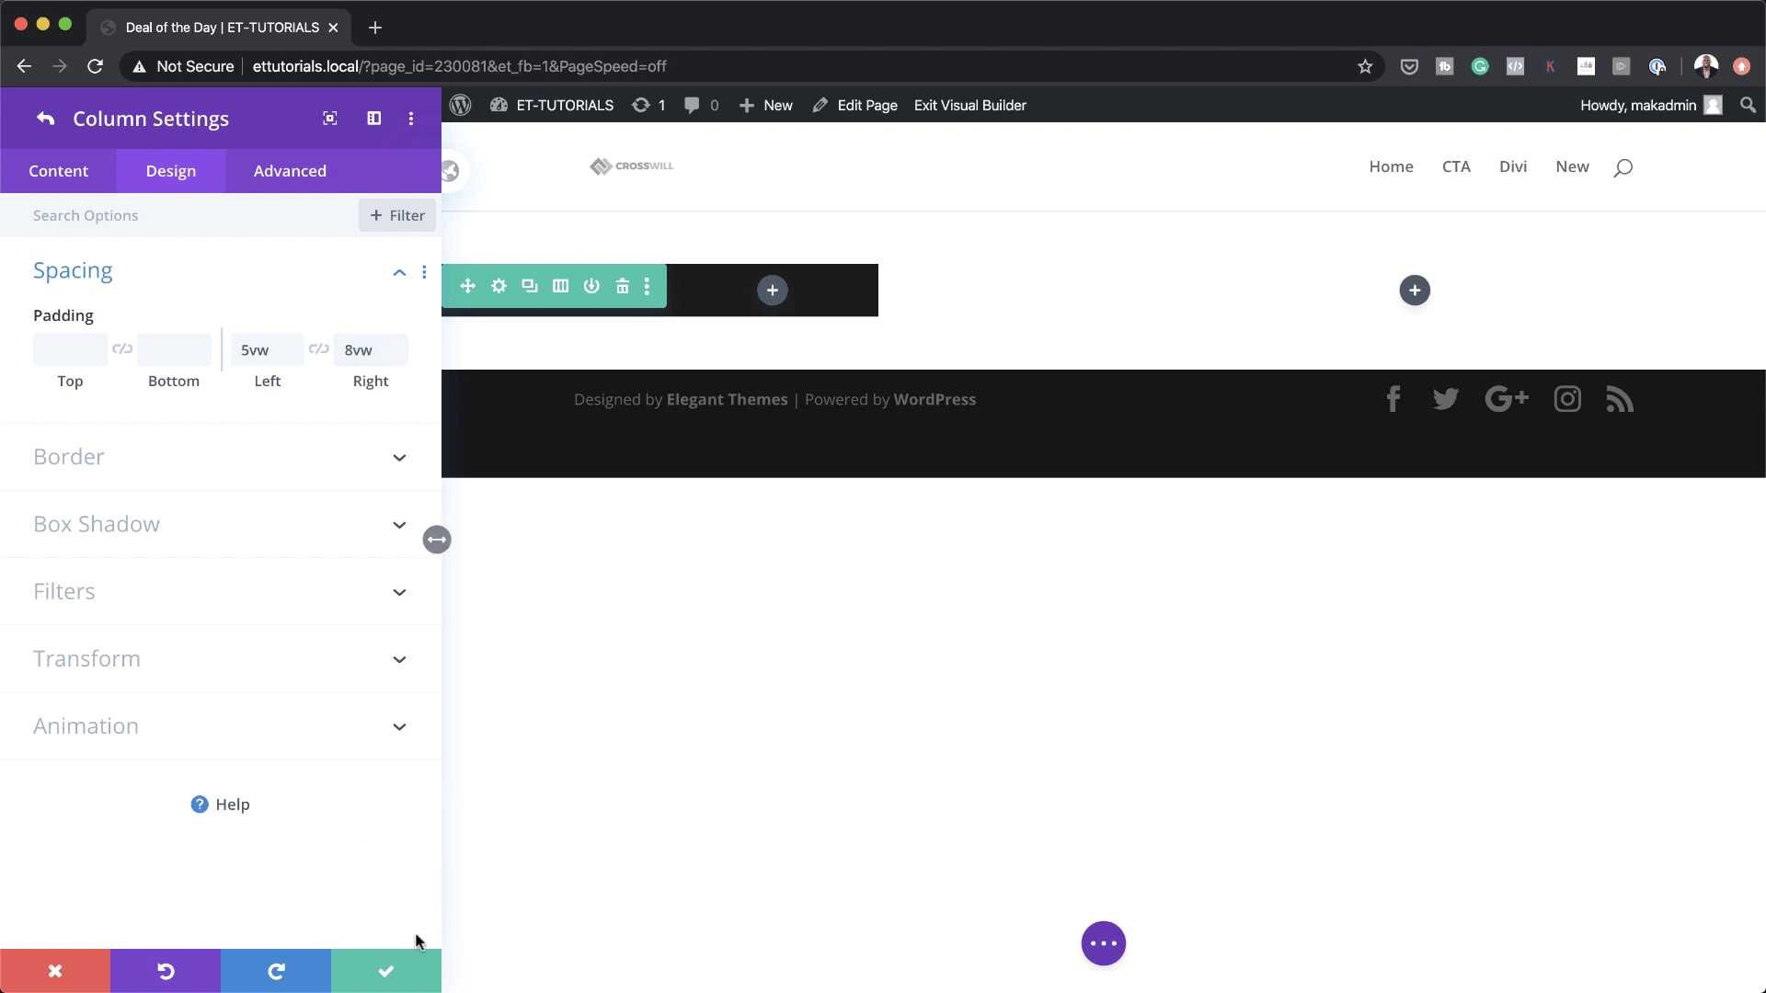
click(390, 974)
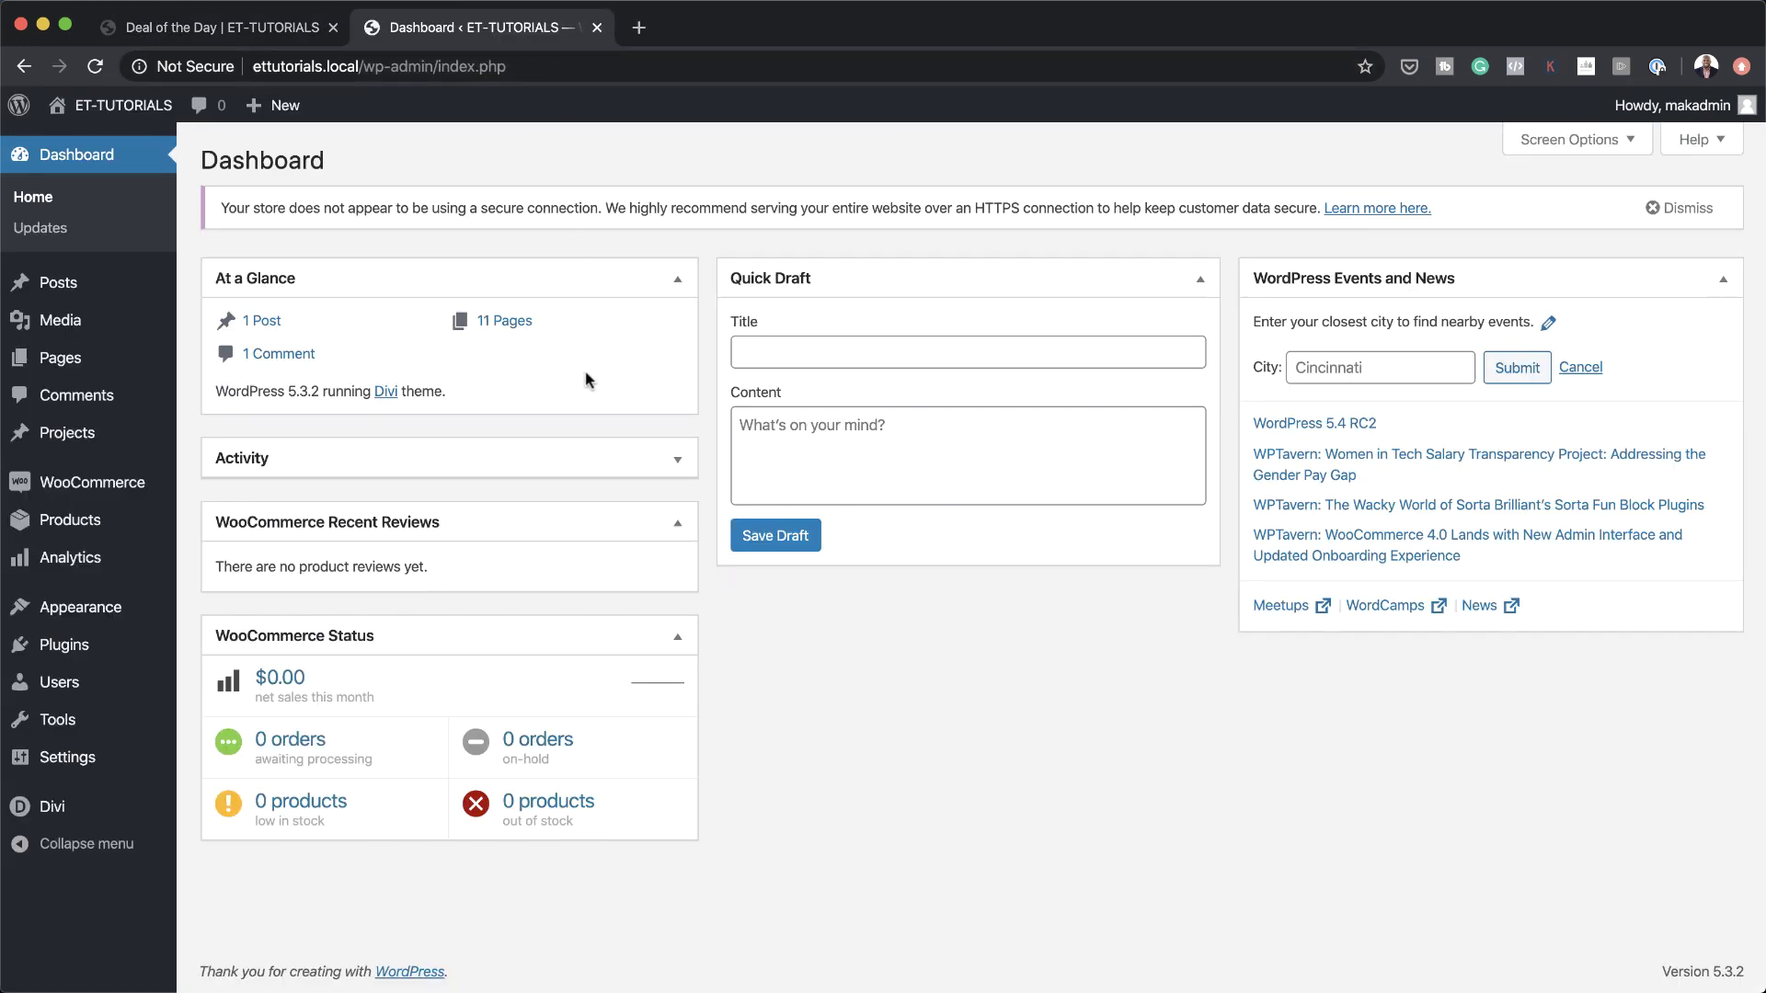
Open the Add New product page from the Products menu in the admin sidebar
mouse_move(121, 498)
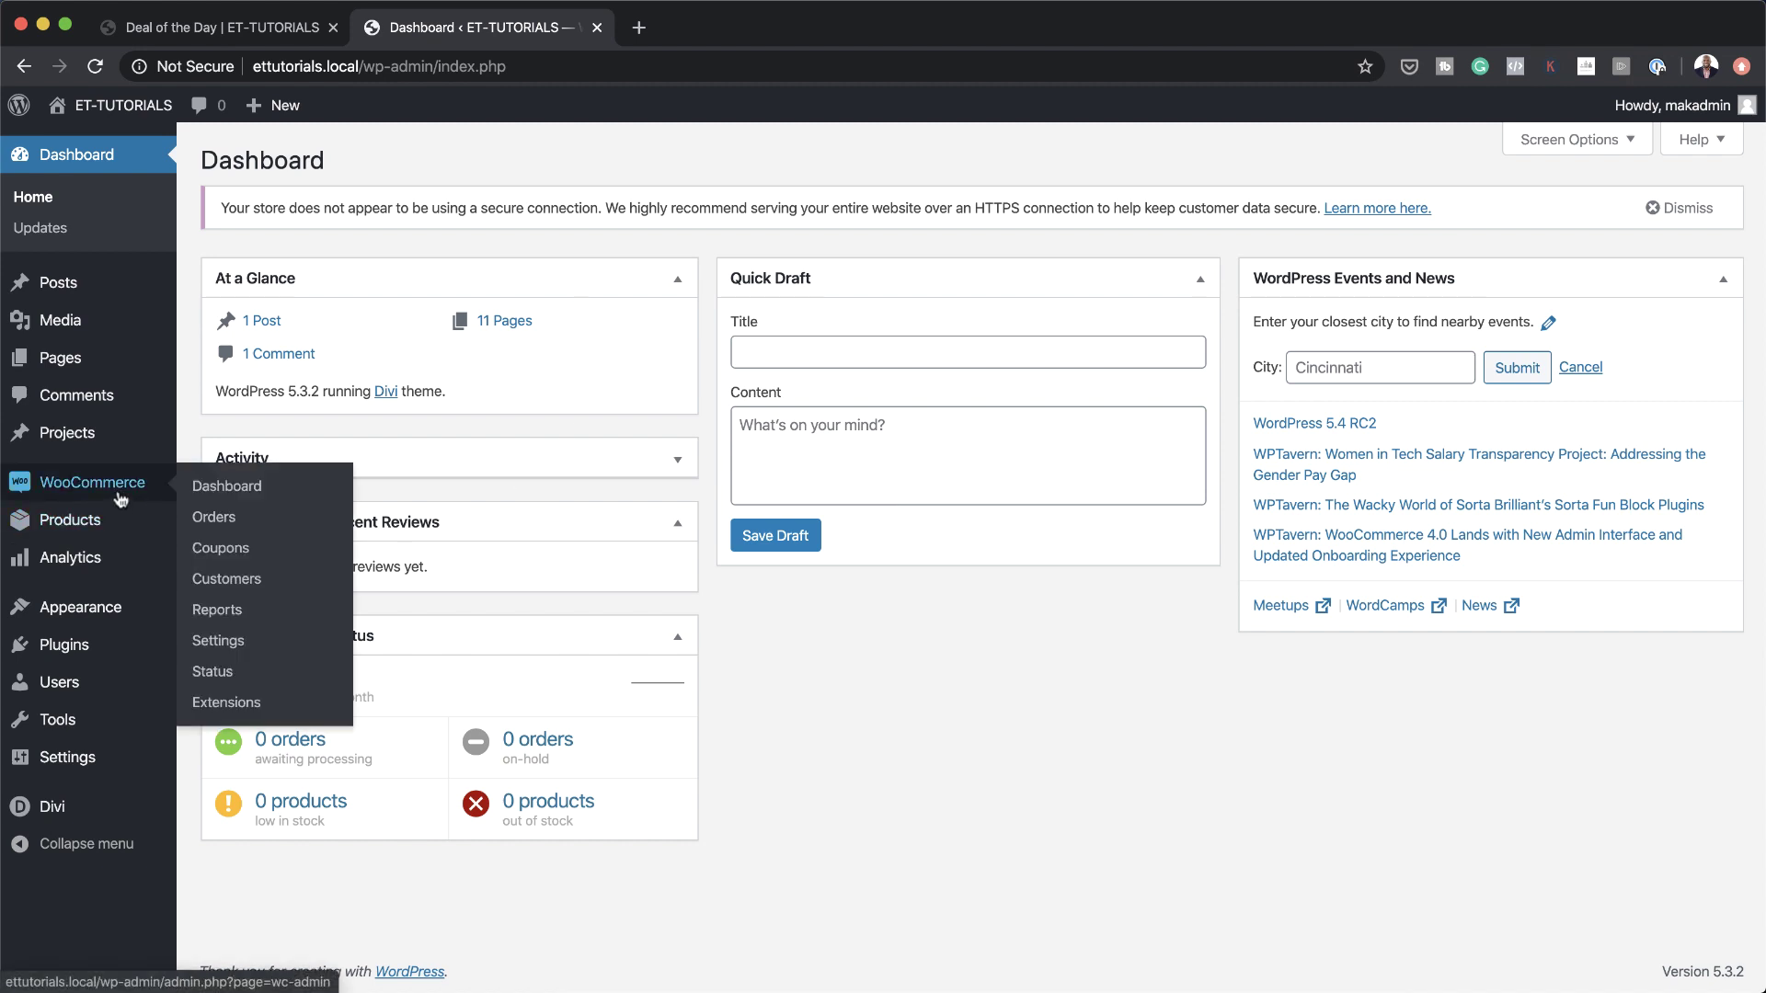
mouse_move(54, 528)
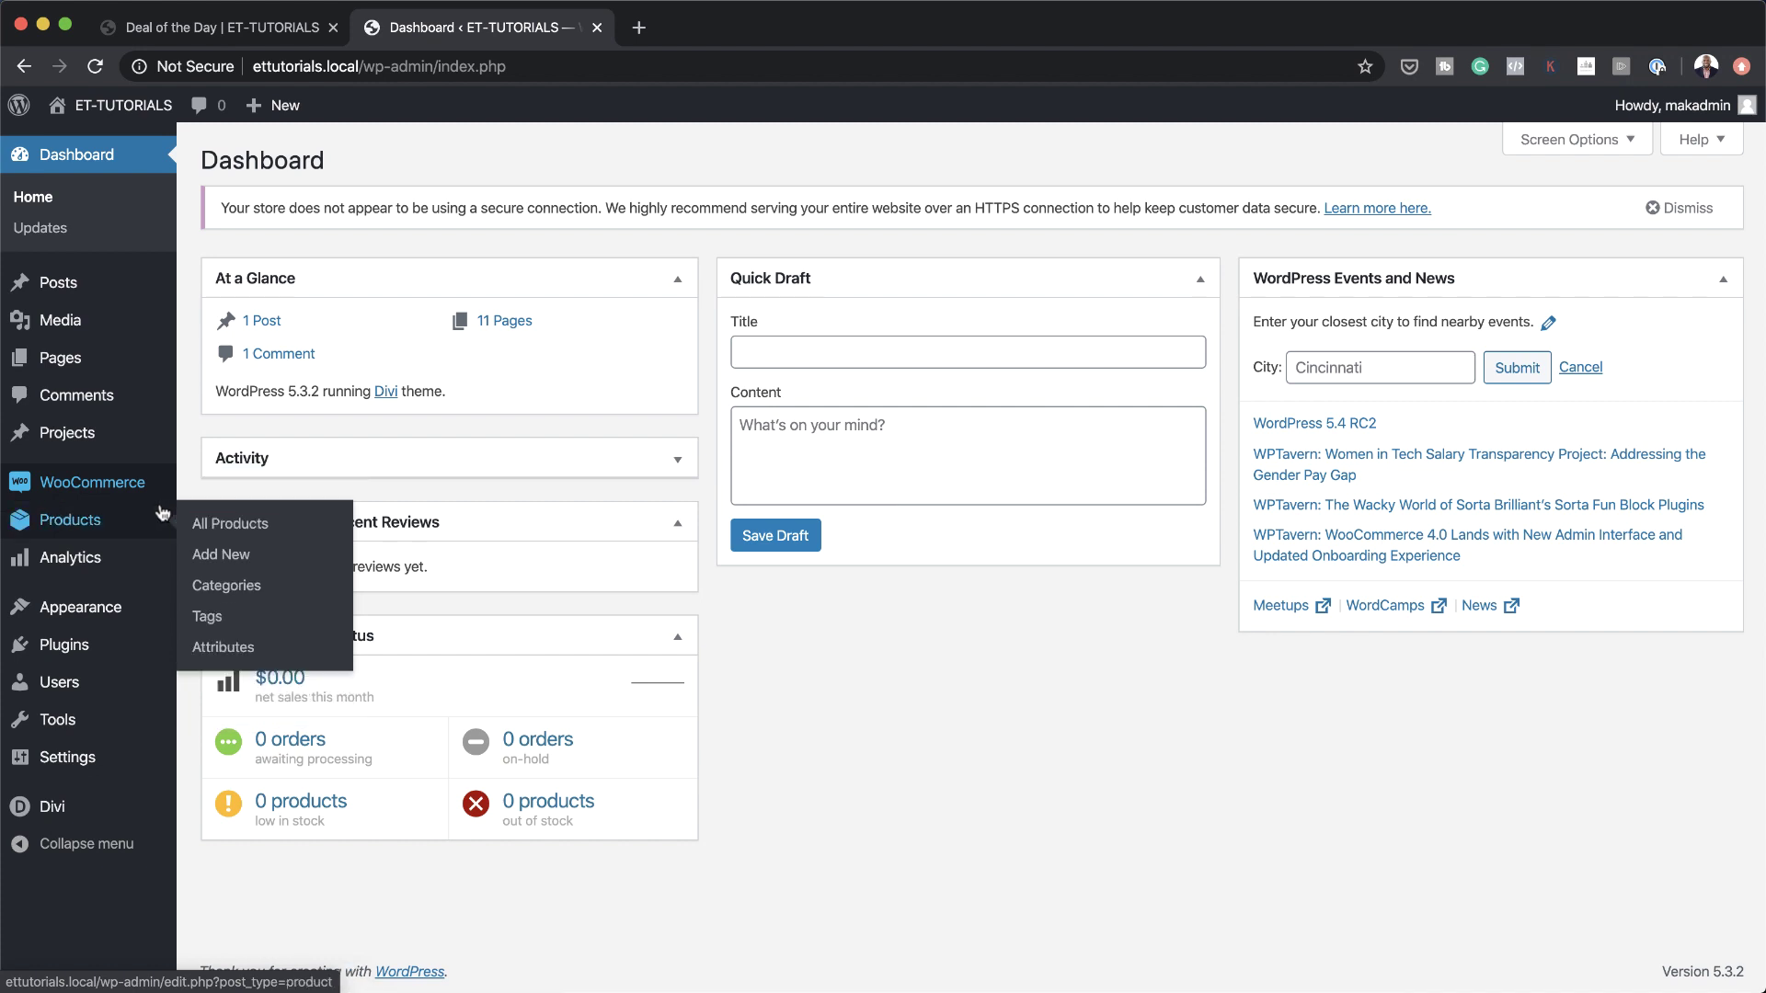
click(220, 554)
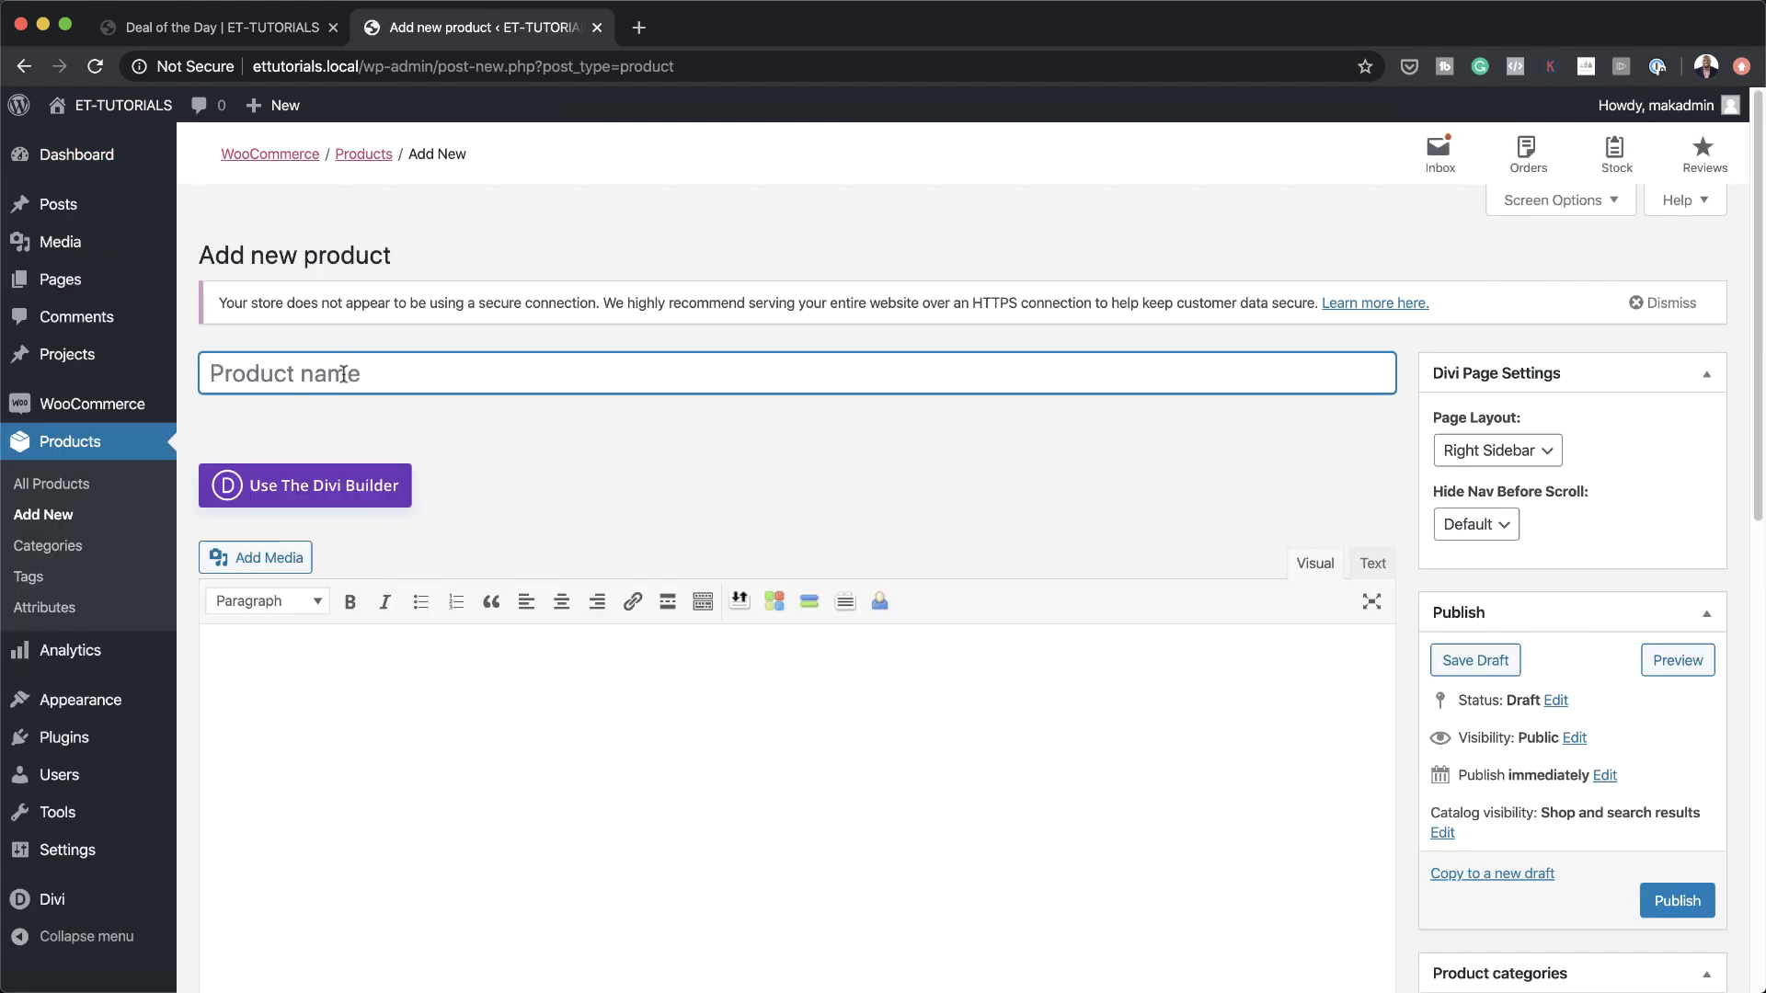
Name the product 'Modern Office Chair' and enter a regular price of 159
text(Mo)
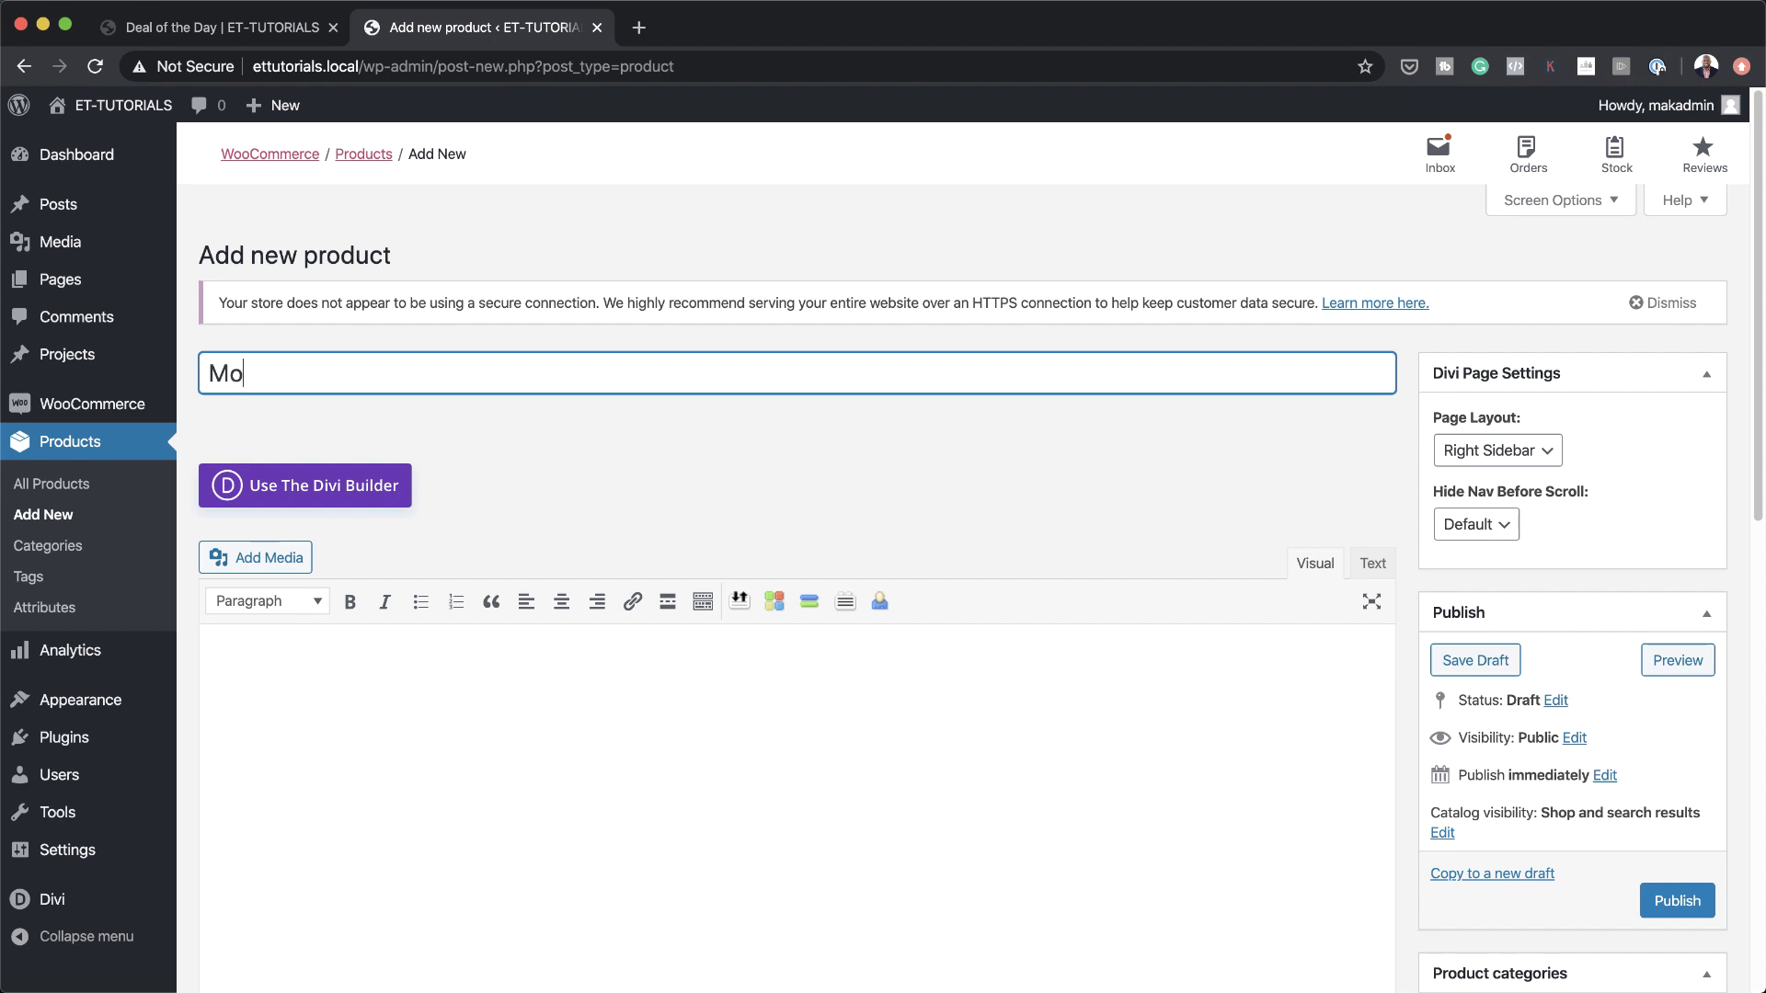
text(dern Office Chair)
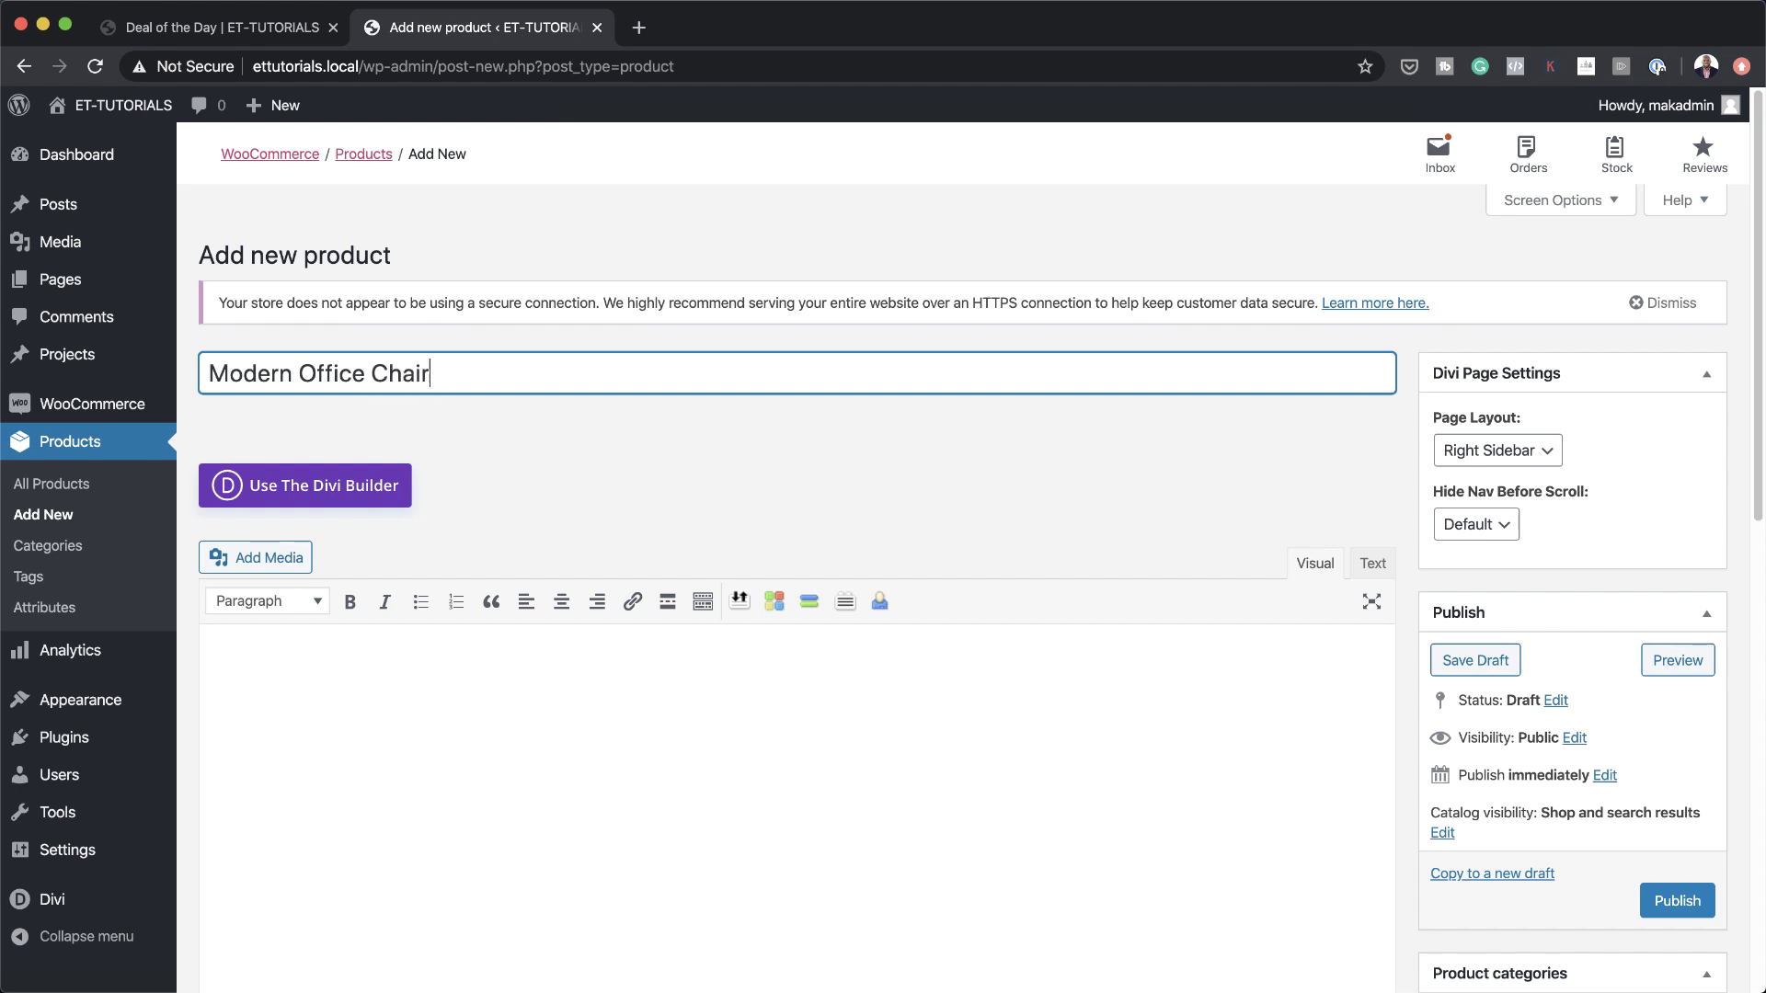
scroll(665, 681, down, 5)
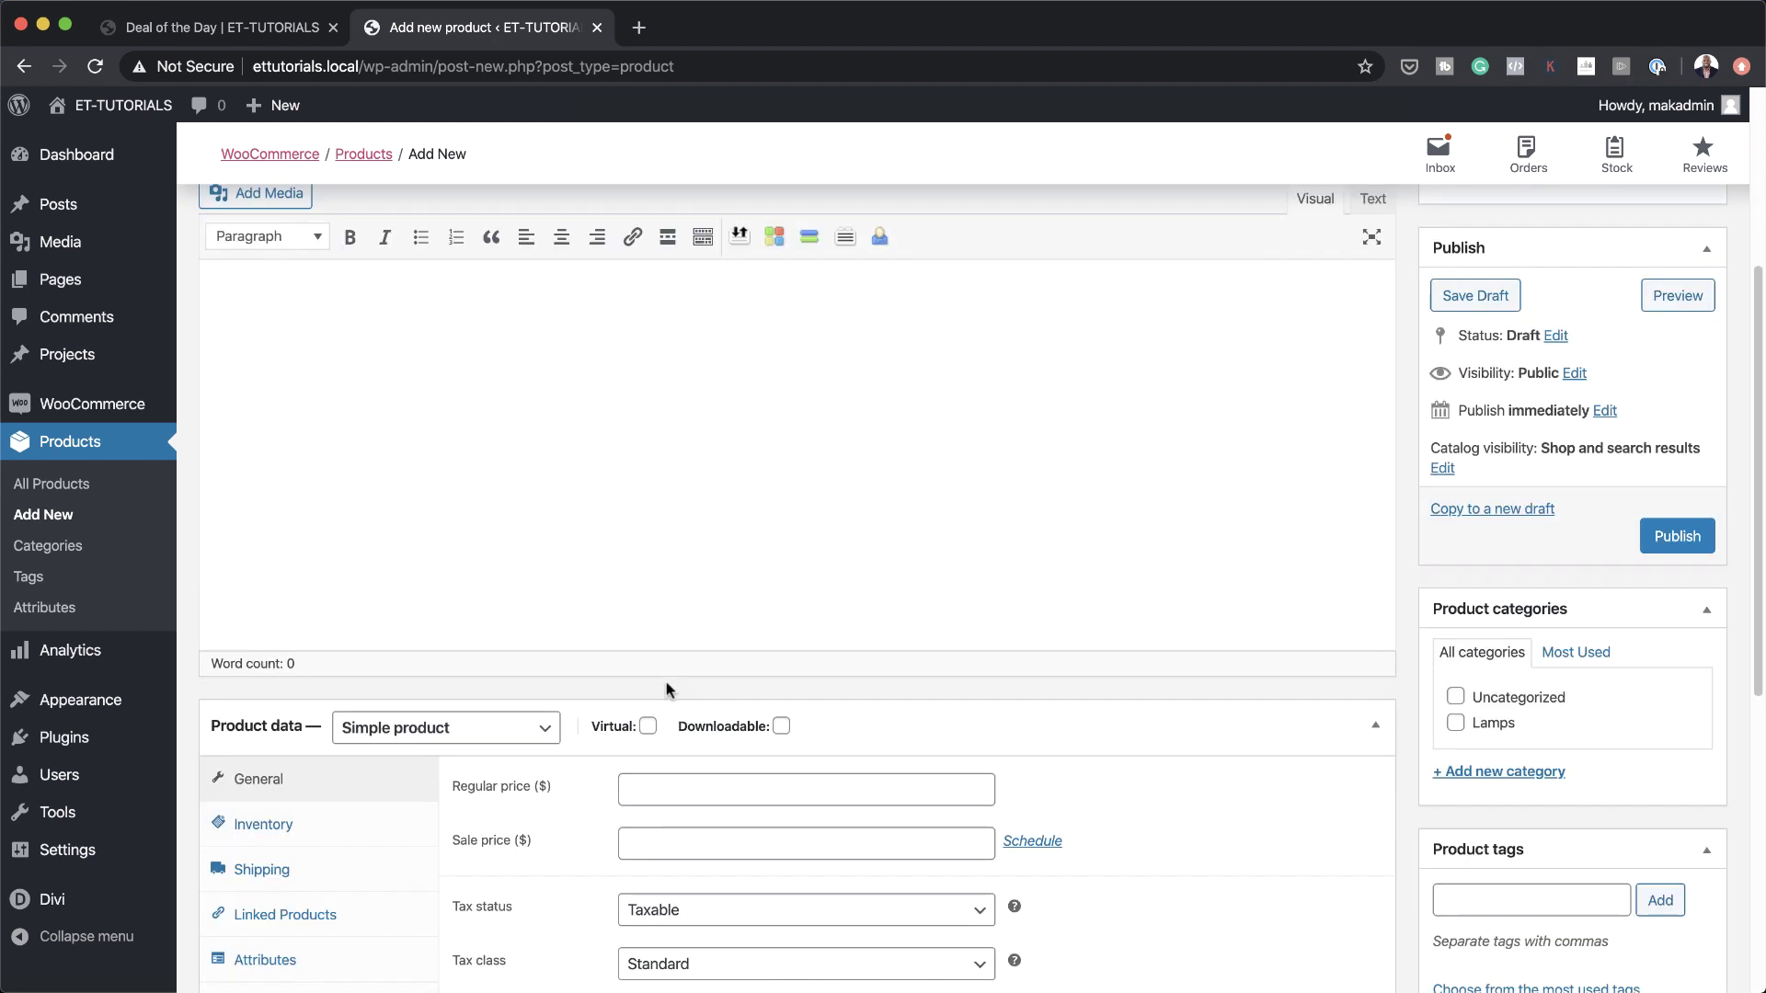
click(677, 646)
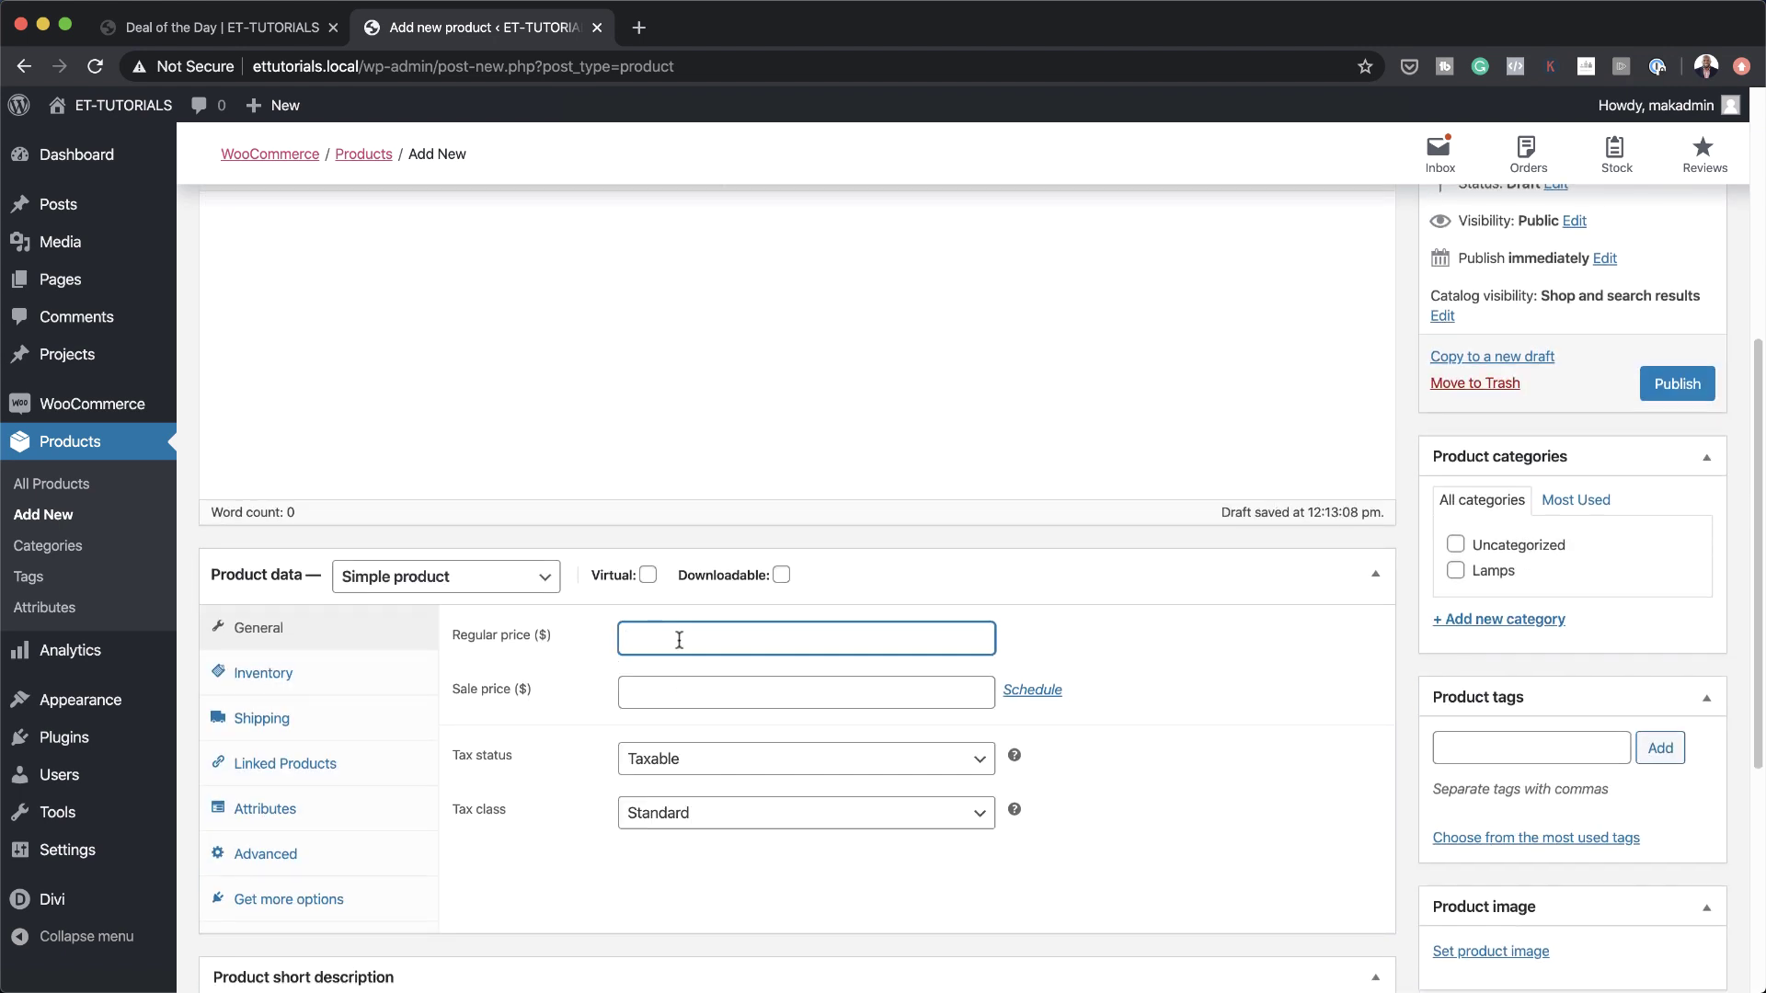
text(158)
key(BackSpace)
text(9)
scroll(610, 710, down, 2)
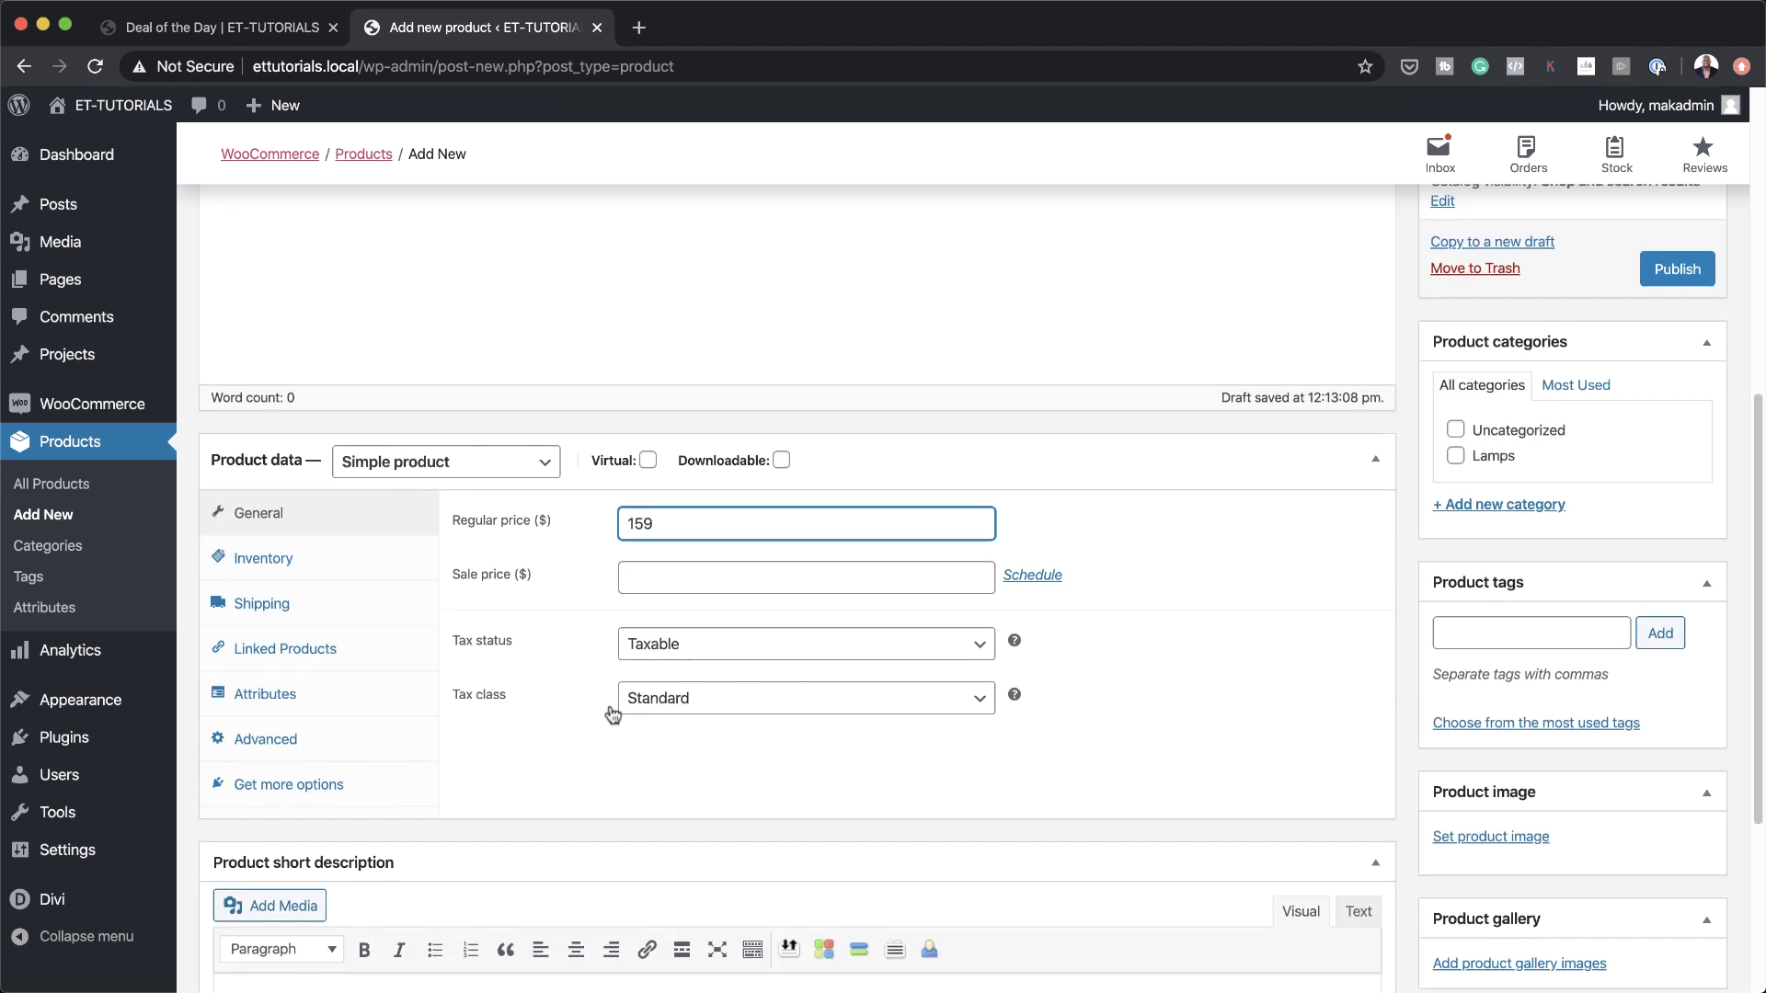
scroll(610, 713, up, 10)
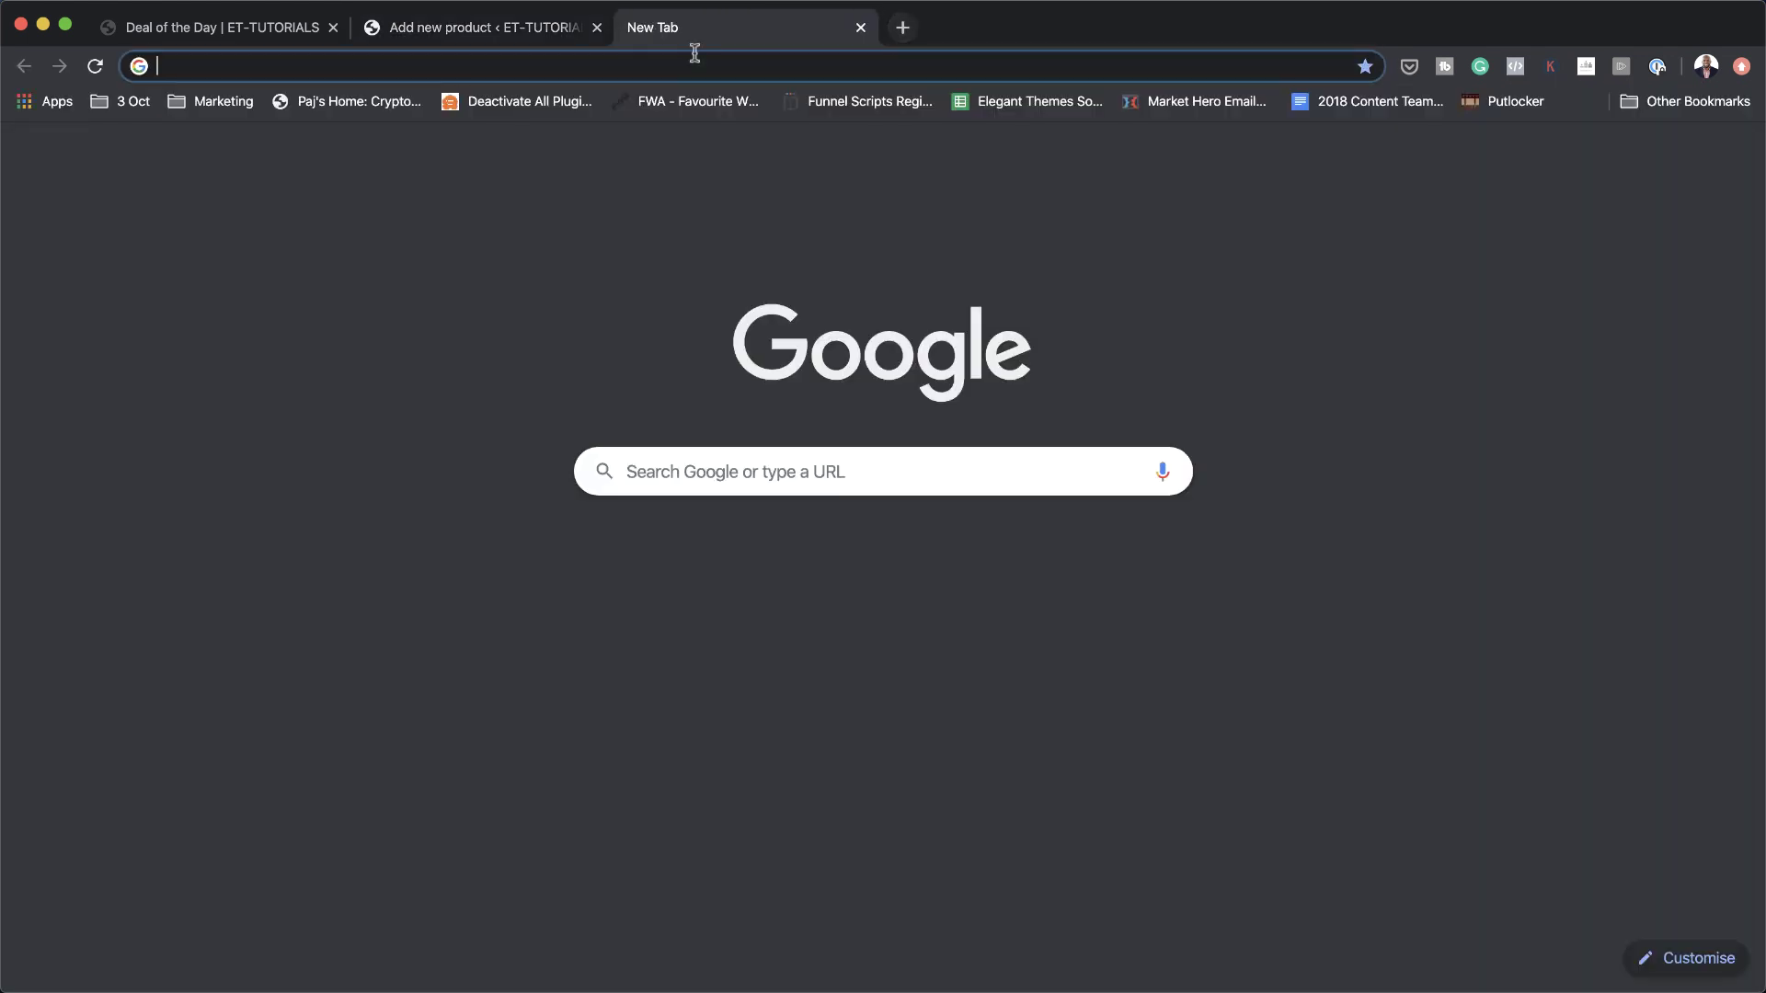
Copy the first two placeholder paragraphs from lorem2.com in a new tab, then return to the product page
click(639, 27)
text(lore)
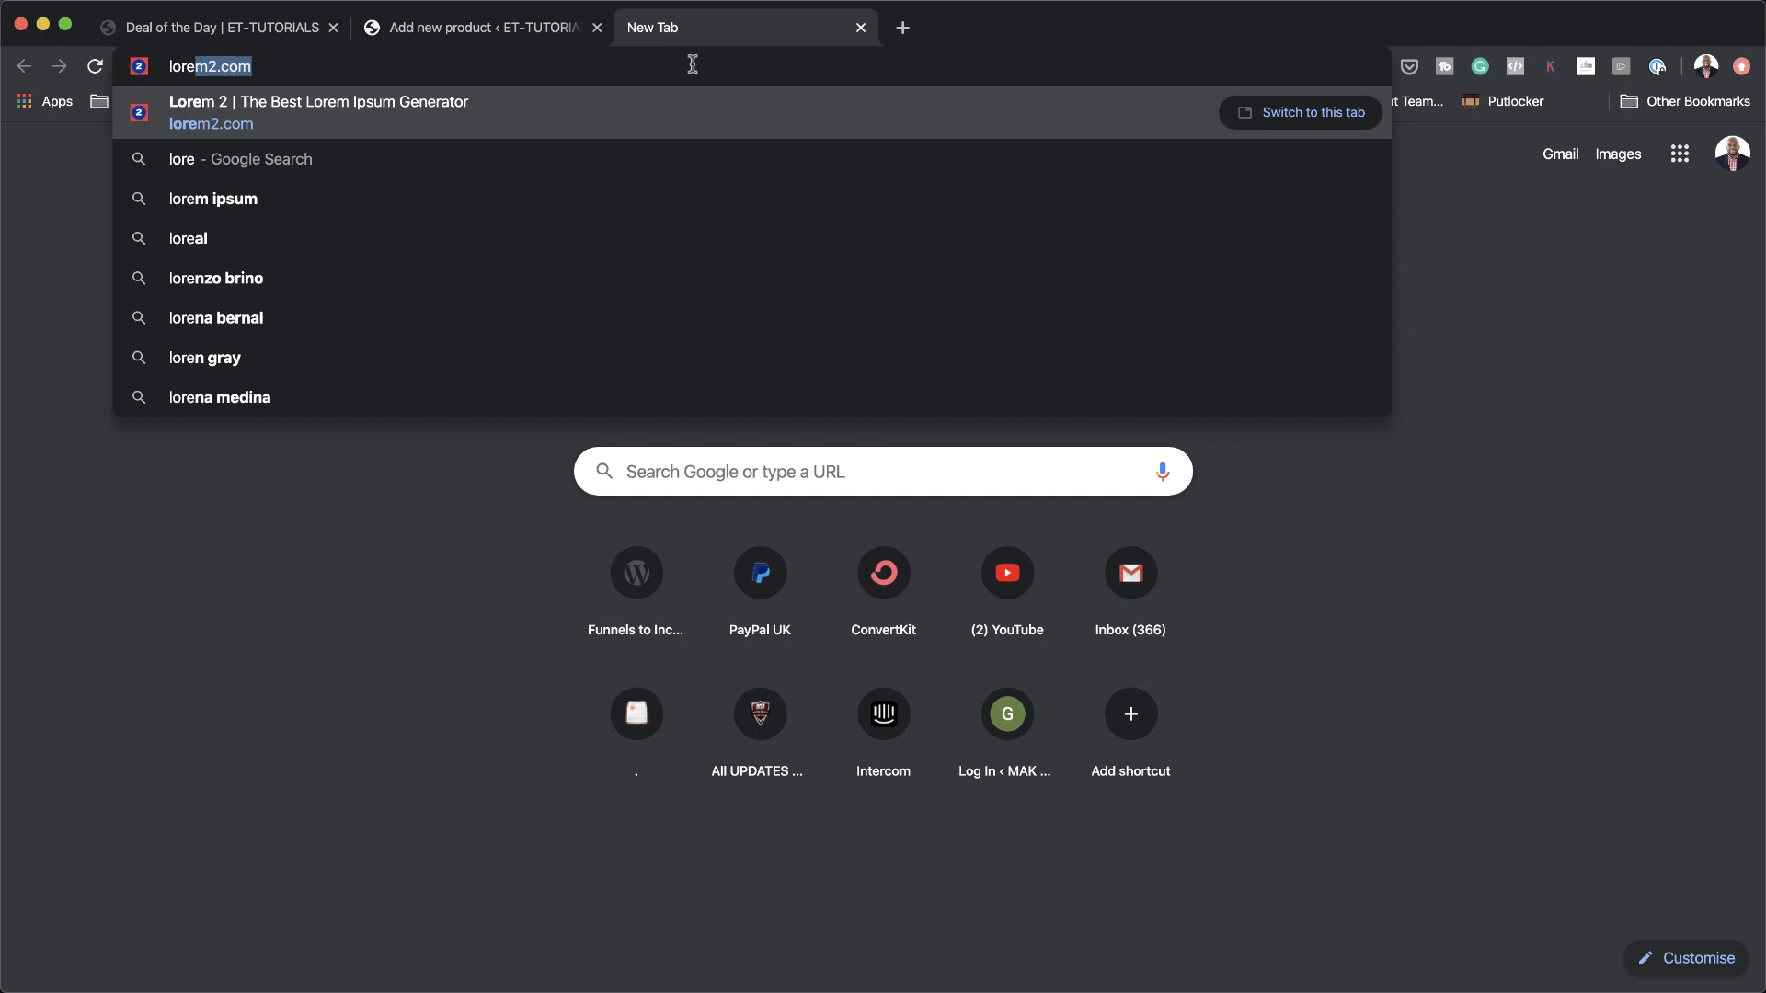
key(Return)
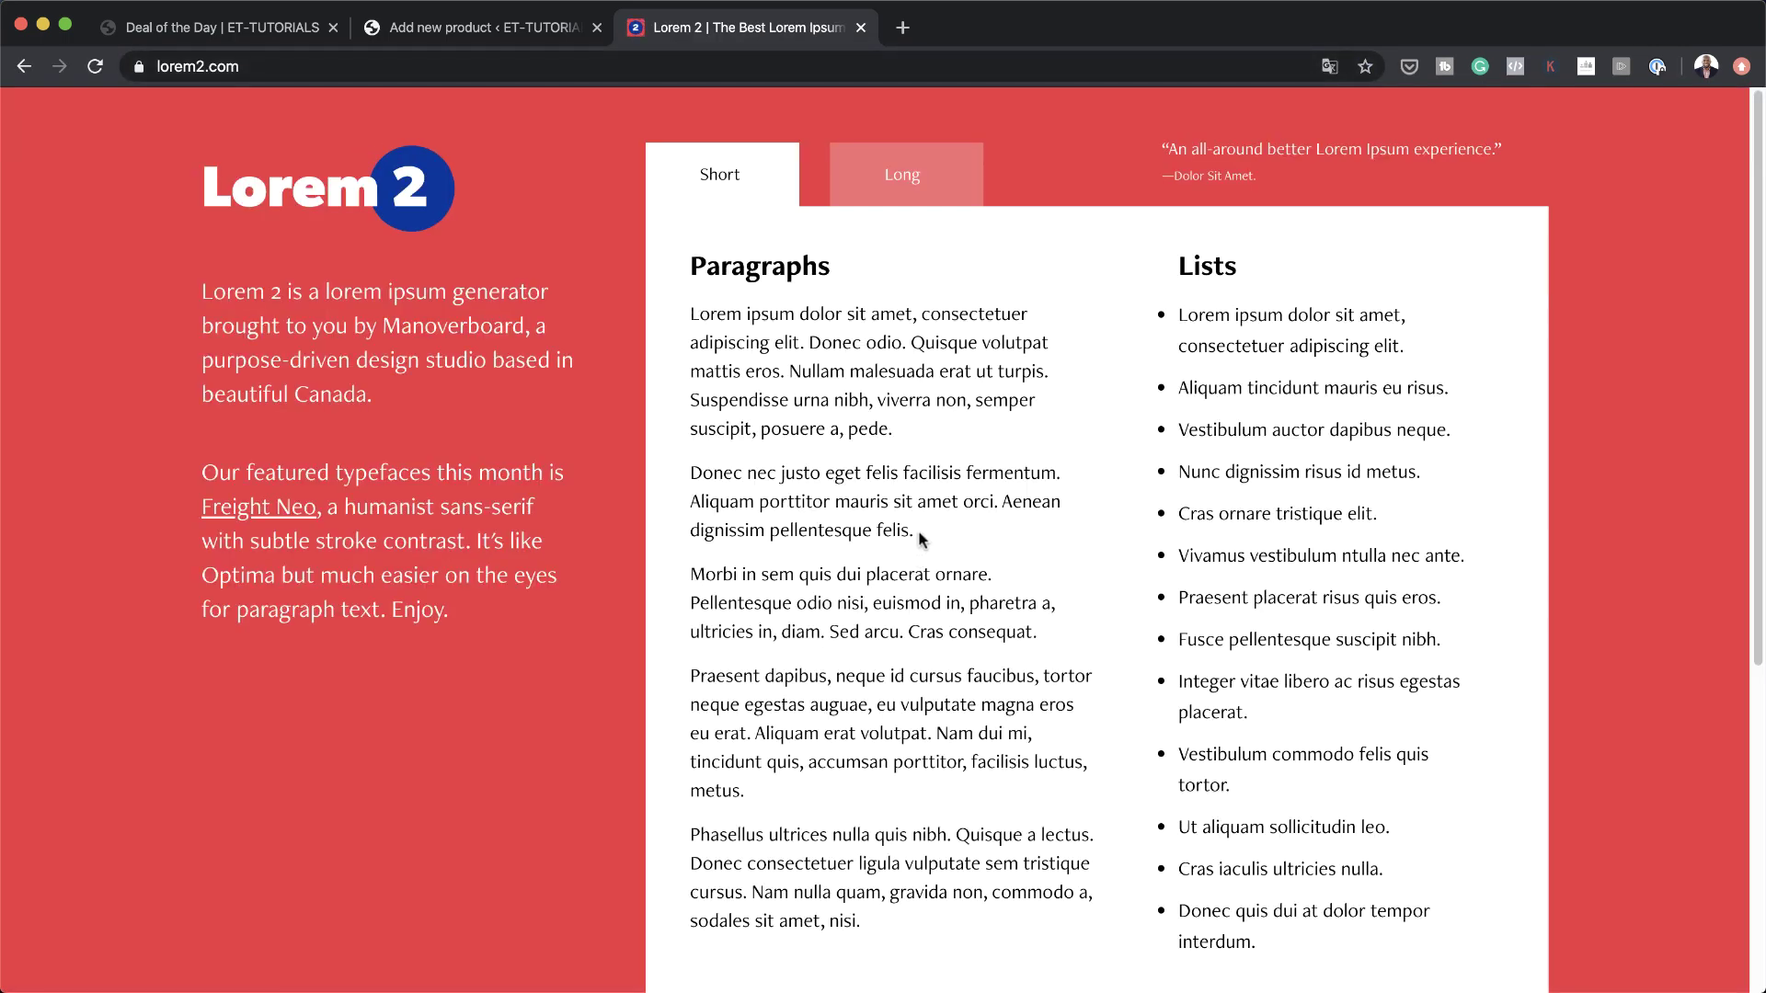
drag(915, 532, 696, 313)
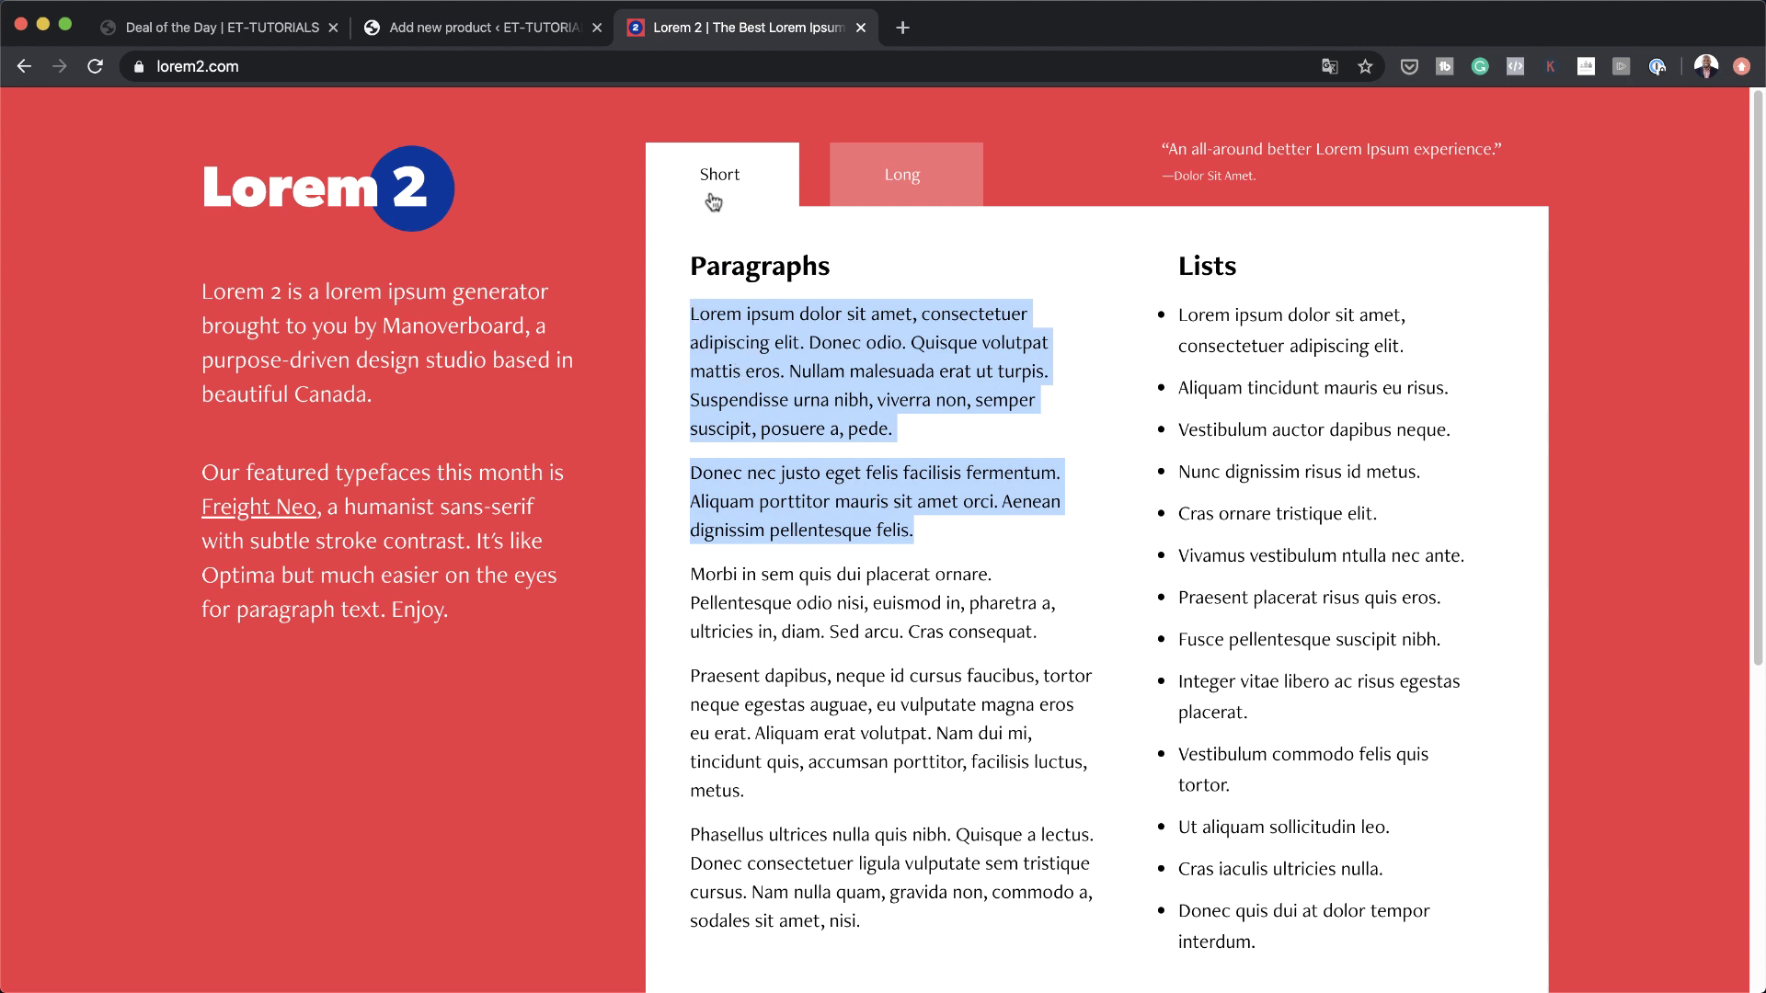
click(520, 29)
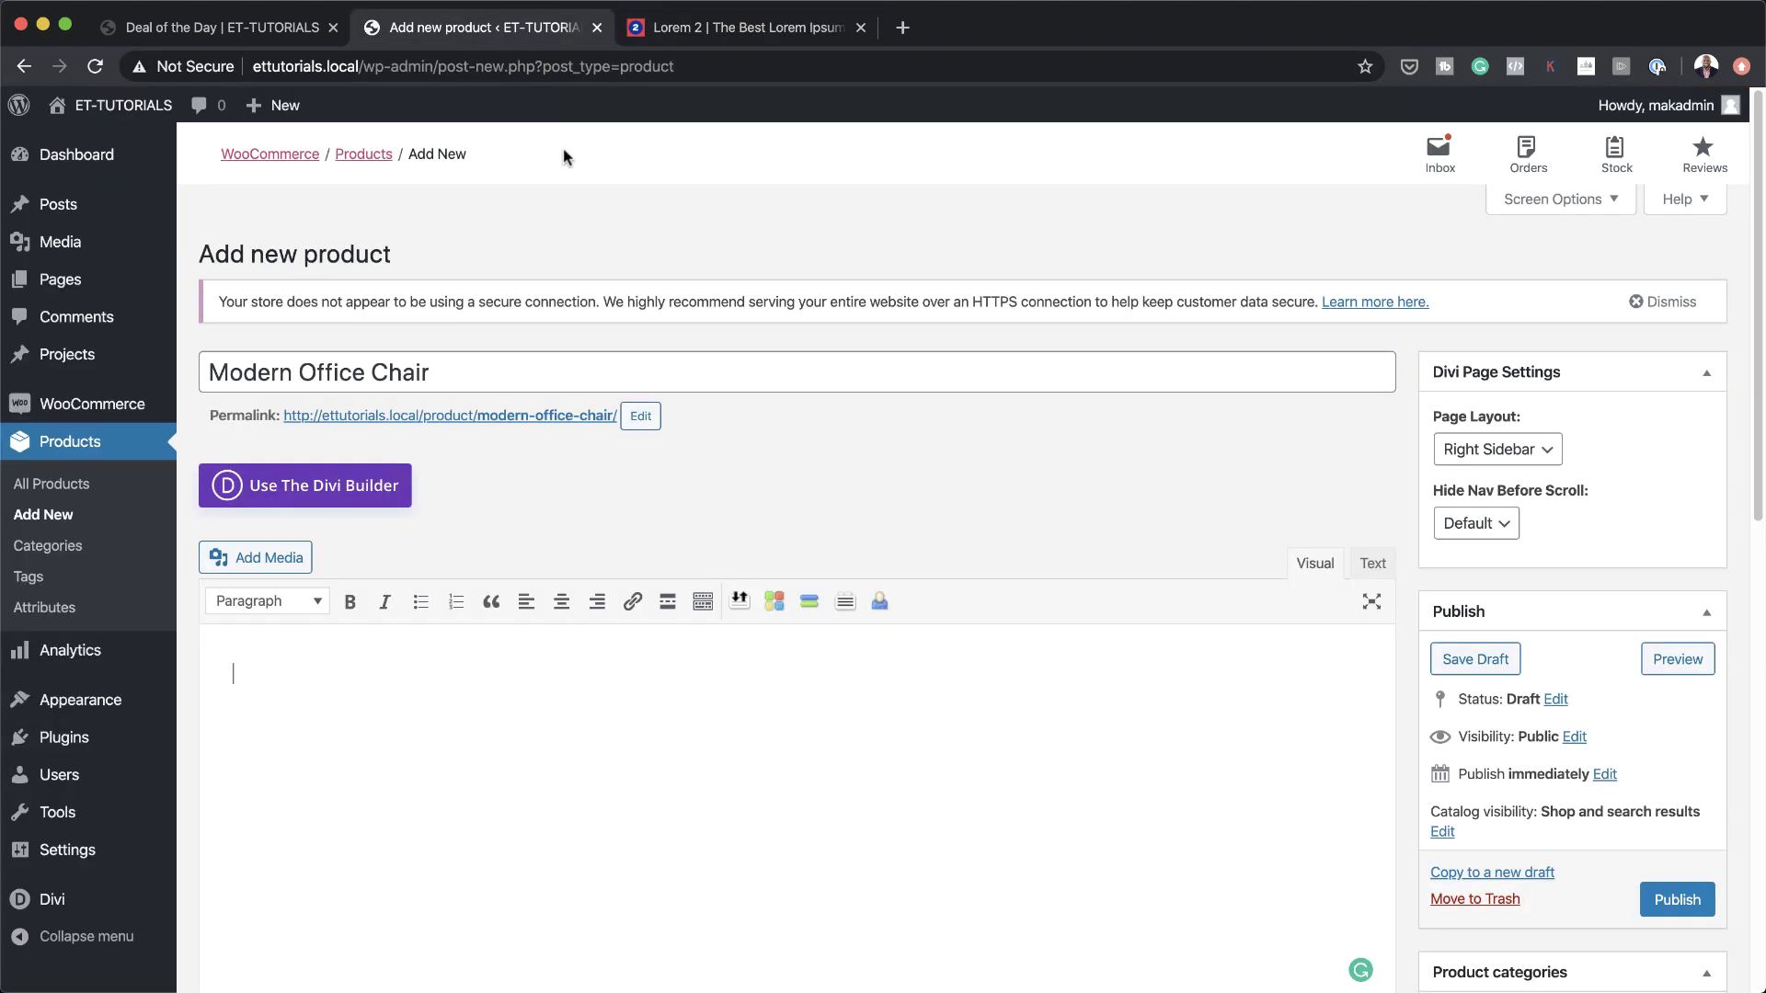
Paste the two lorem paragraphs into the product description and publish the product
click(412, 695)
text(Lorem ipsum dolor sit amet, consectetuer adipiscing elit. Donec odio. Quisque volutpat mattis eros. Nullam malesuada erat ut turpis. Suspendisse urna nibh, viverra non, semper suscipit, posuere a, pede. Donec nec justo eget felis facilisis fermentum. Aliquam porttitor mauris sit amet orci. Aenean dignissim pellentesque felis.)
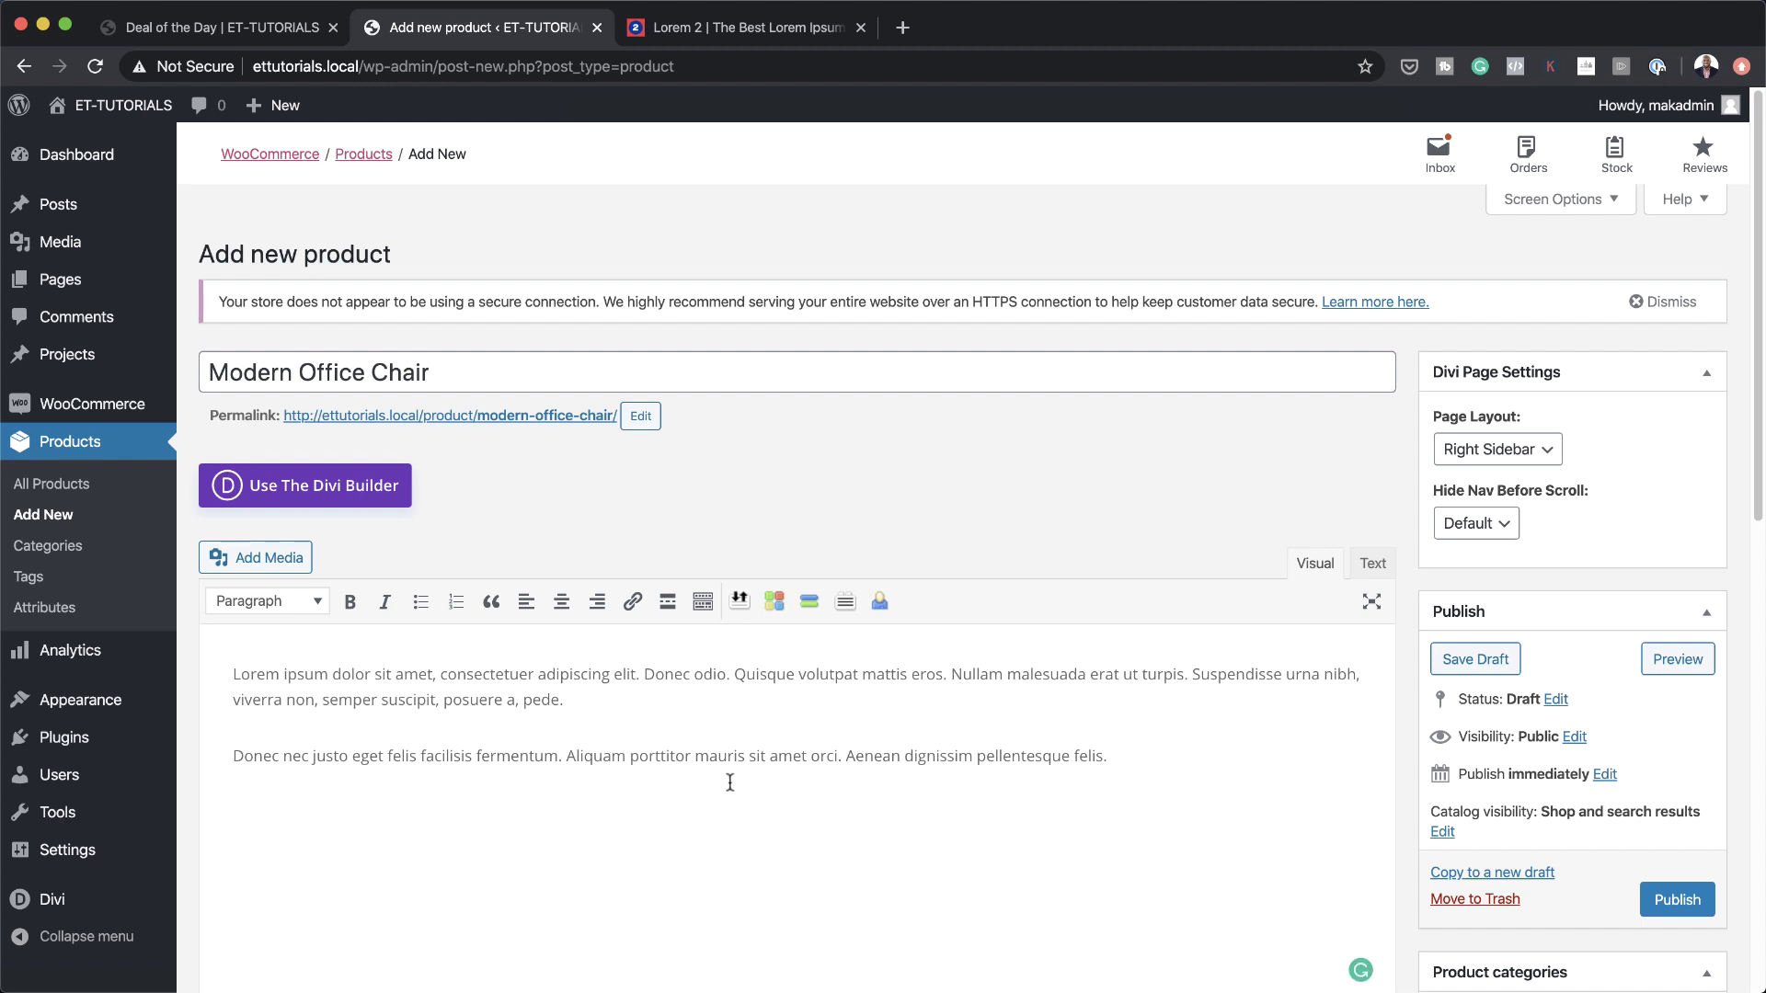
click(1678, 901)
Set the grey chair photo as the product image and update the product
scroll(1322, 802, down, 5)
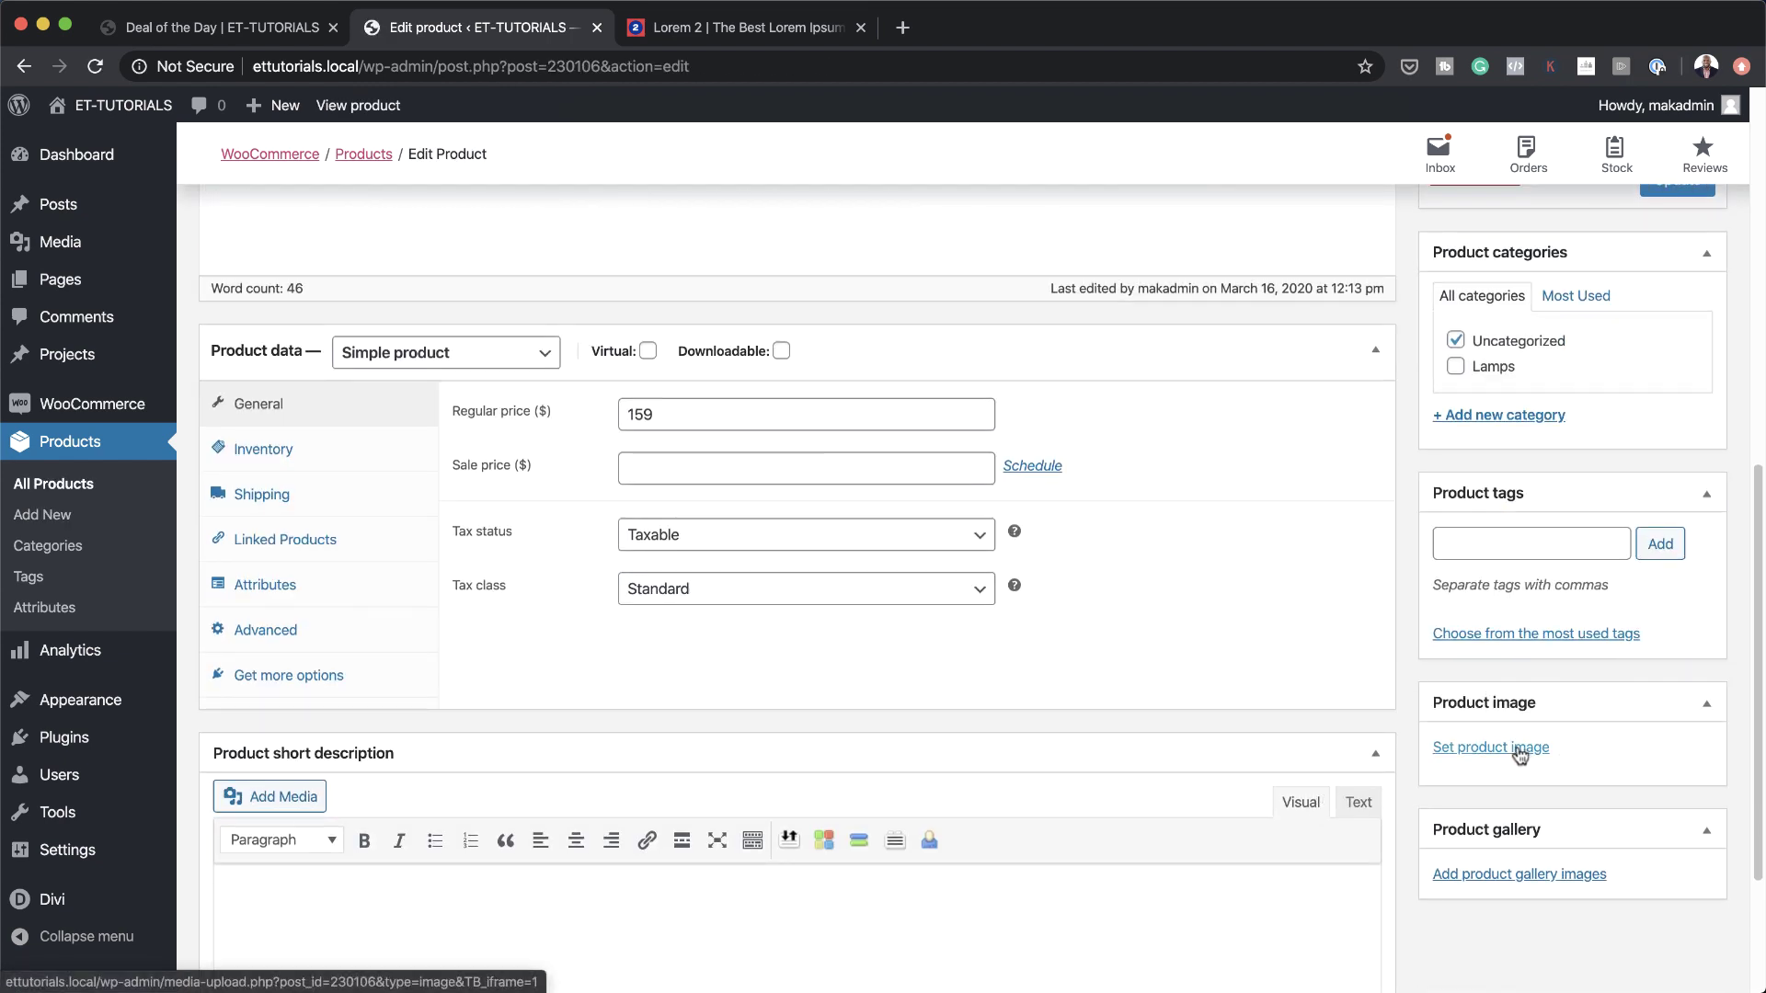
click(1516, 748)
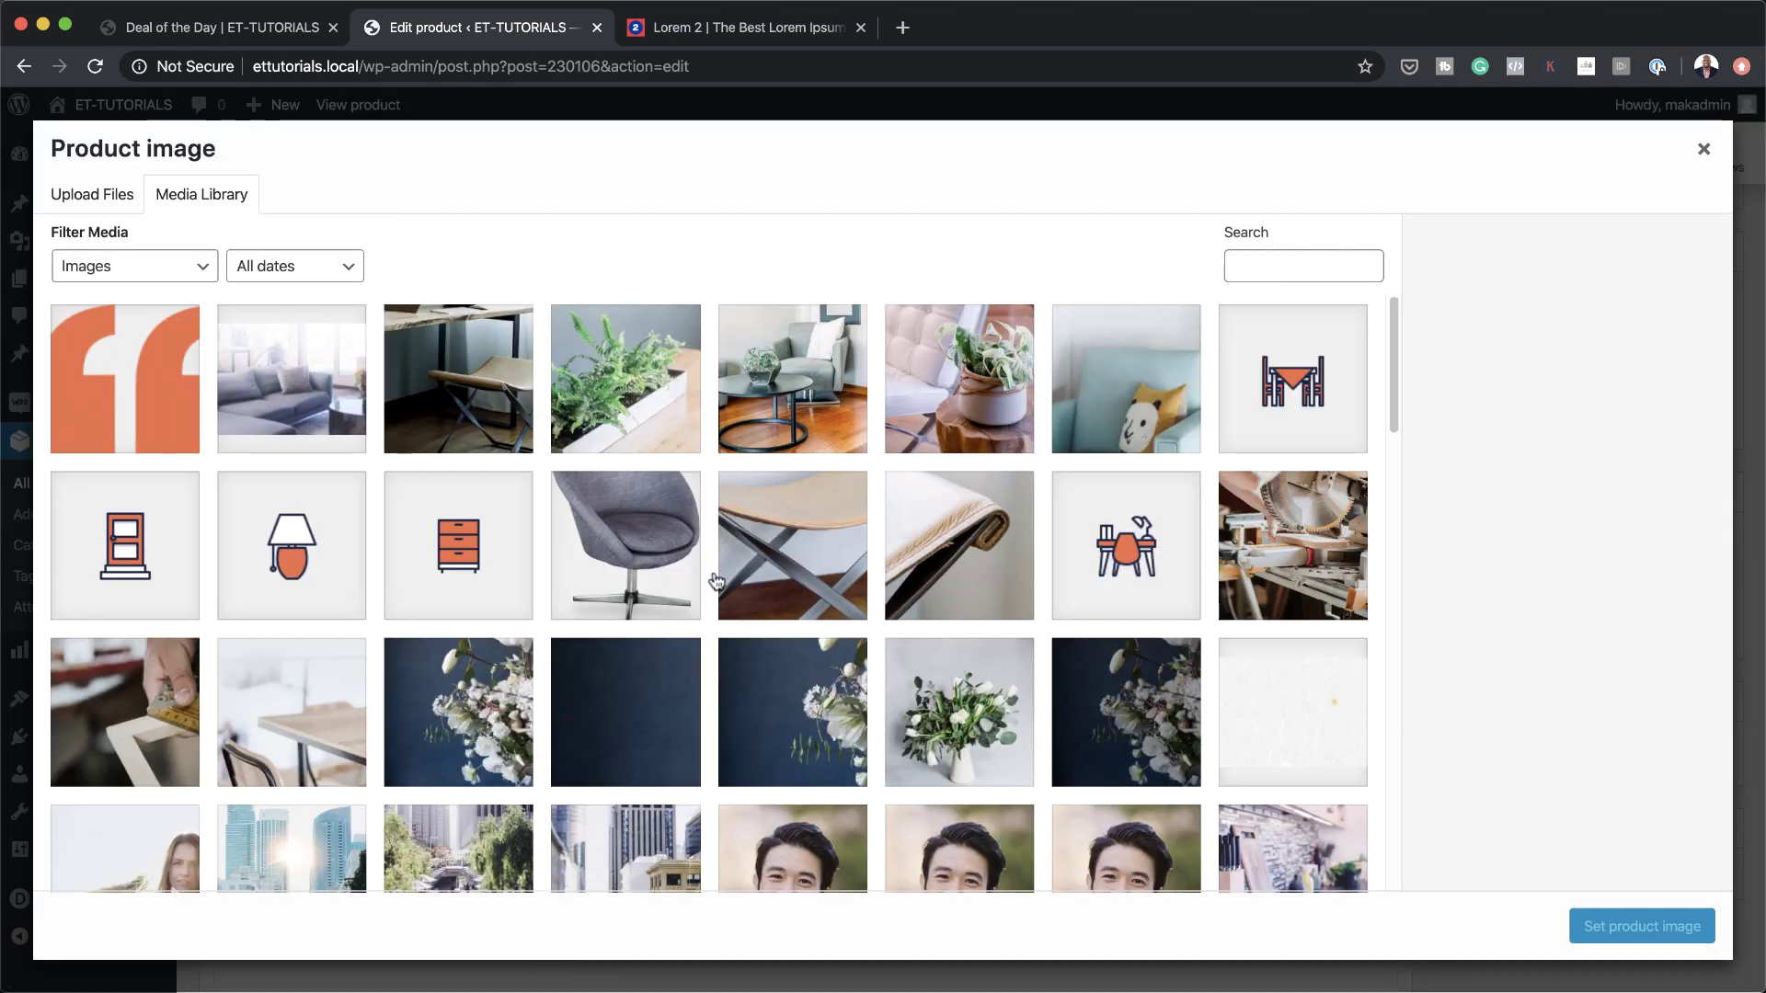
click(672, 582)
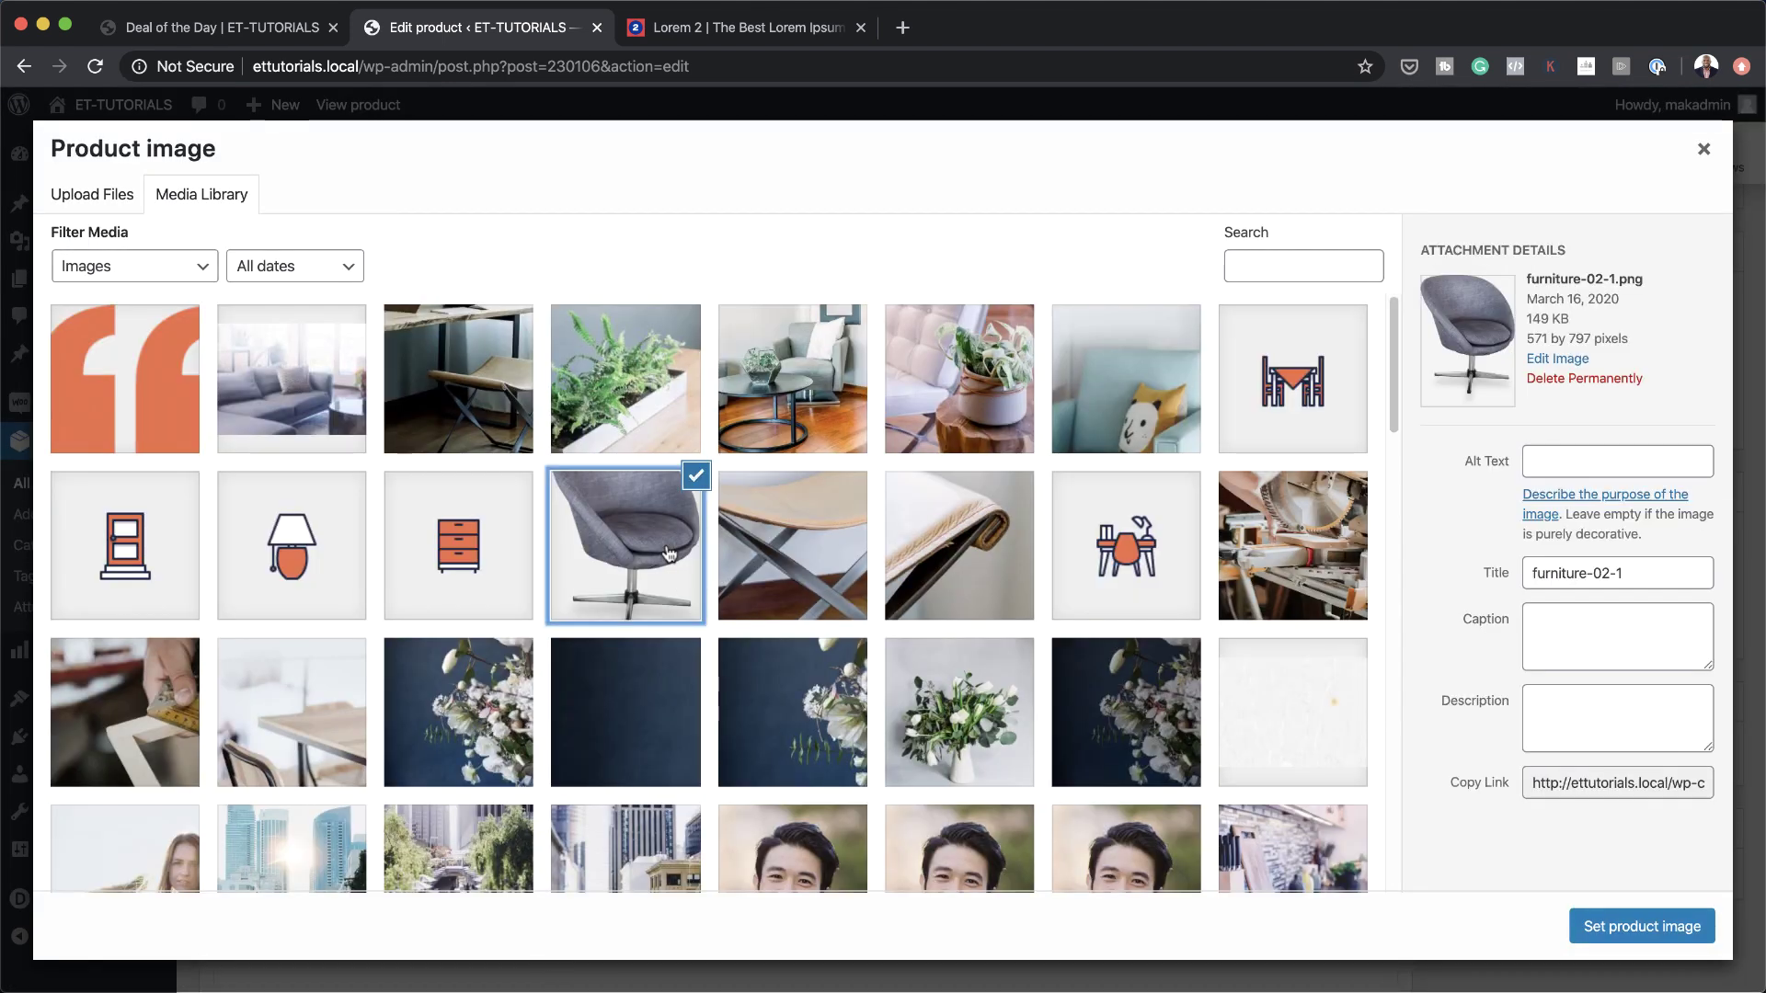
click(1661, 929)
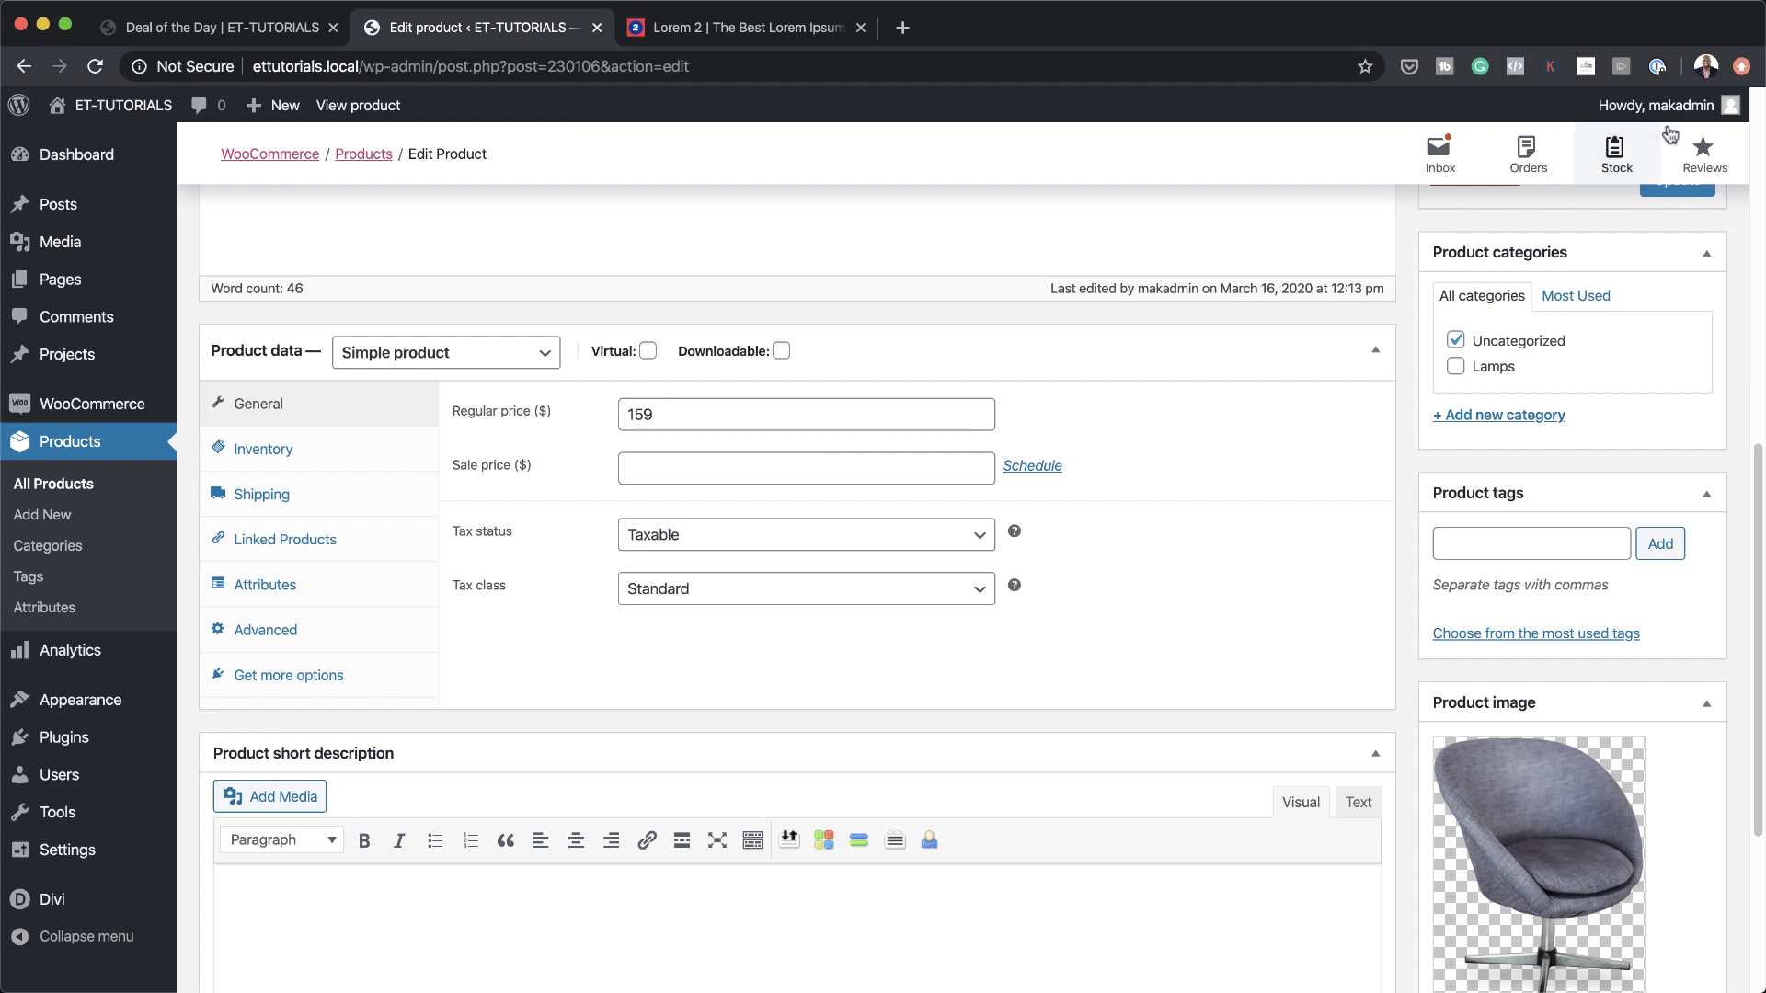
scroll(1696, 591, up, 10)
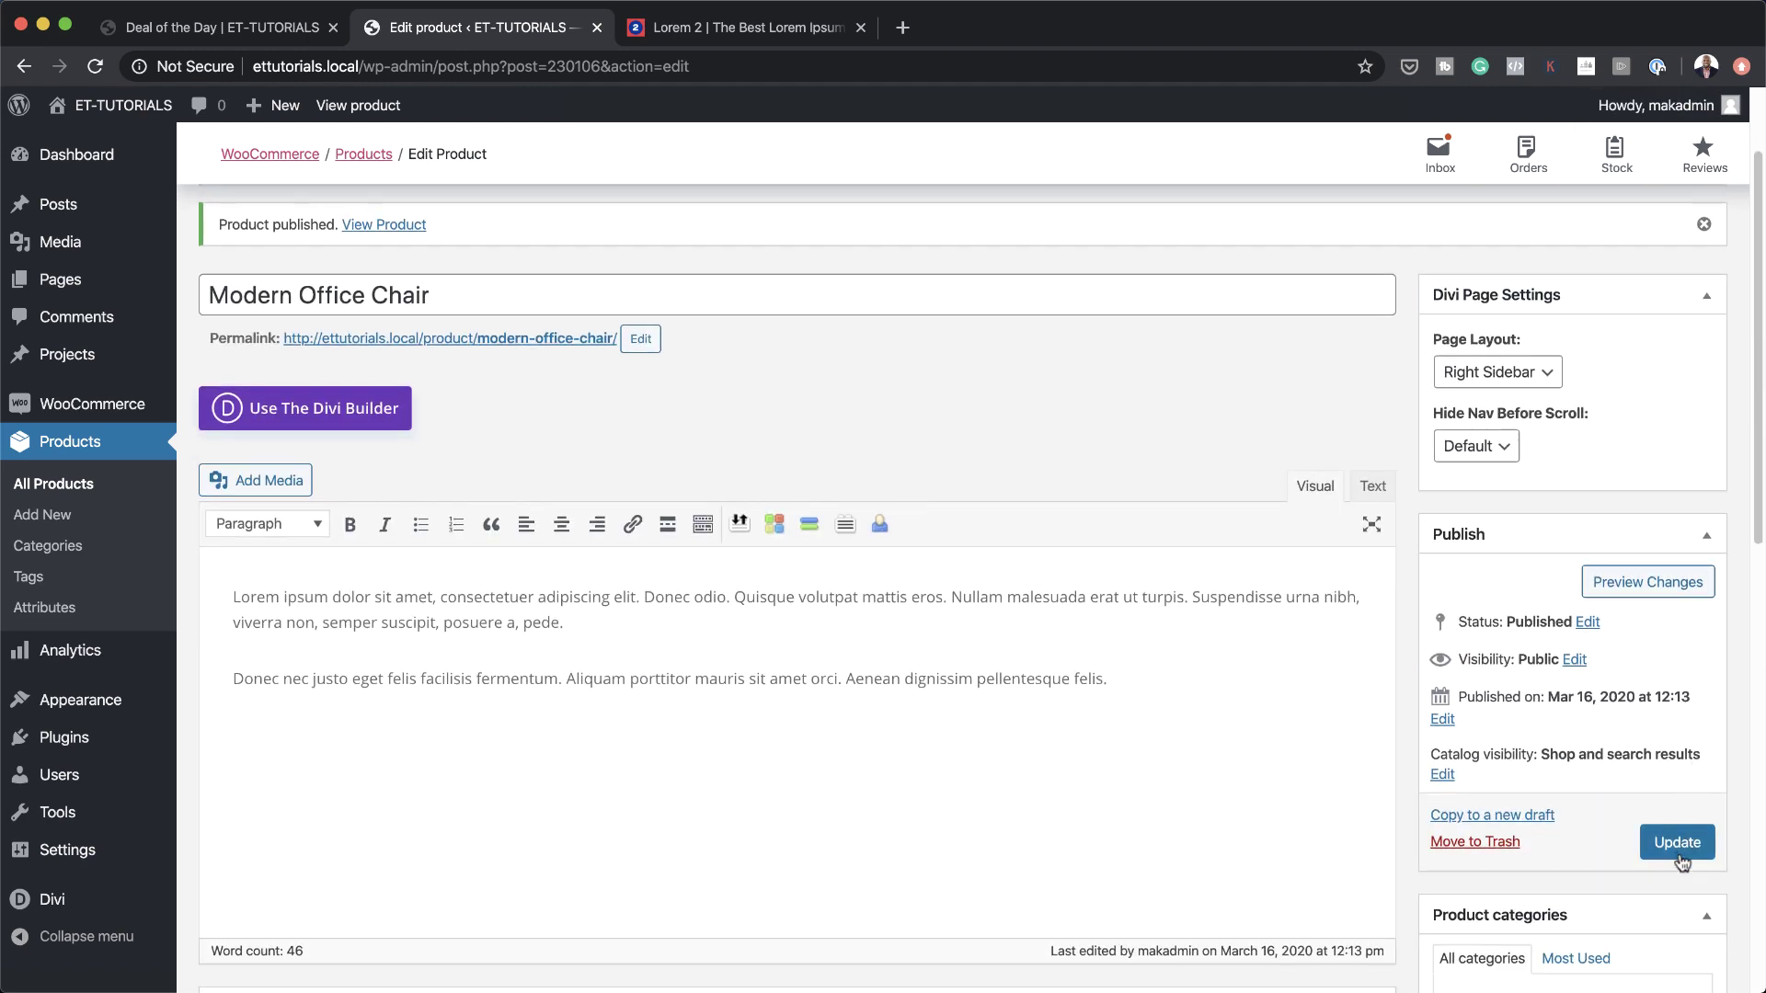
click(1678, 844)
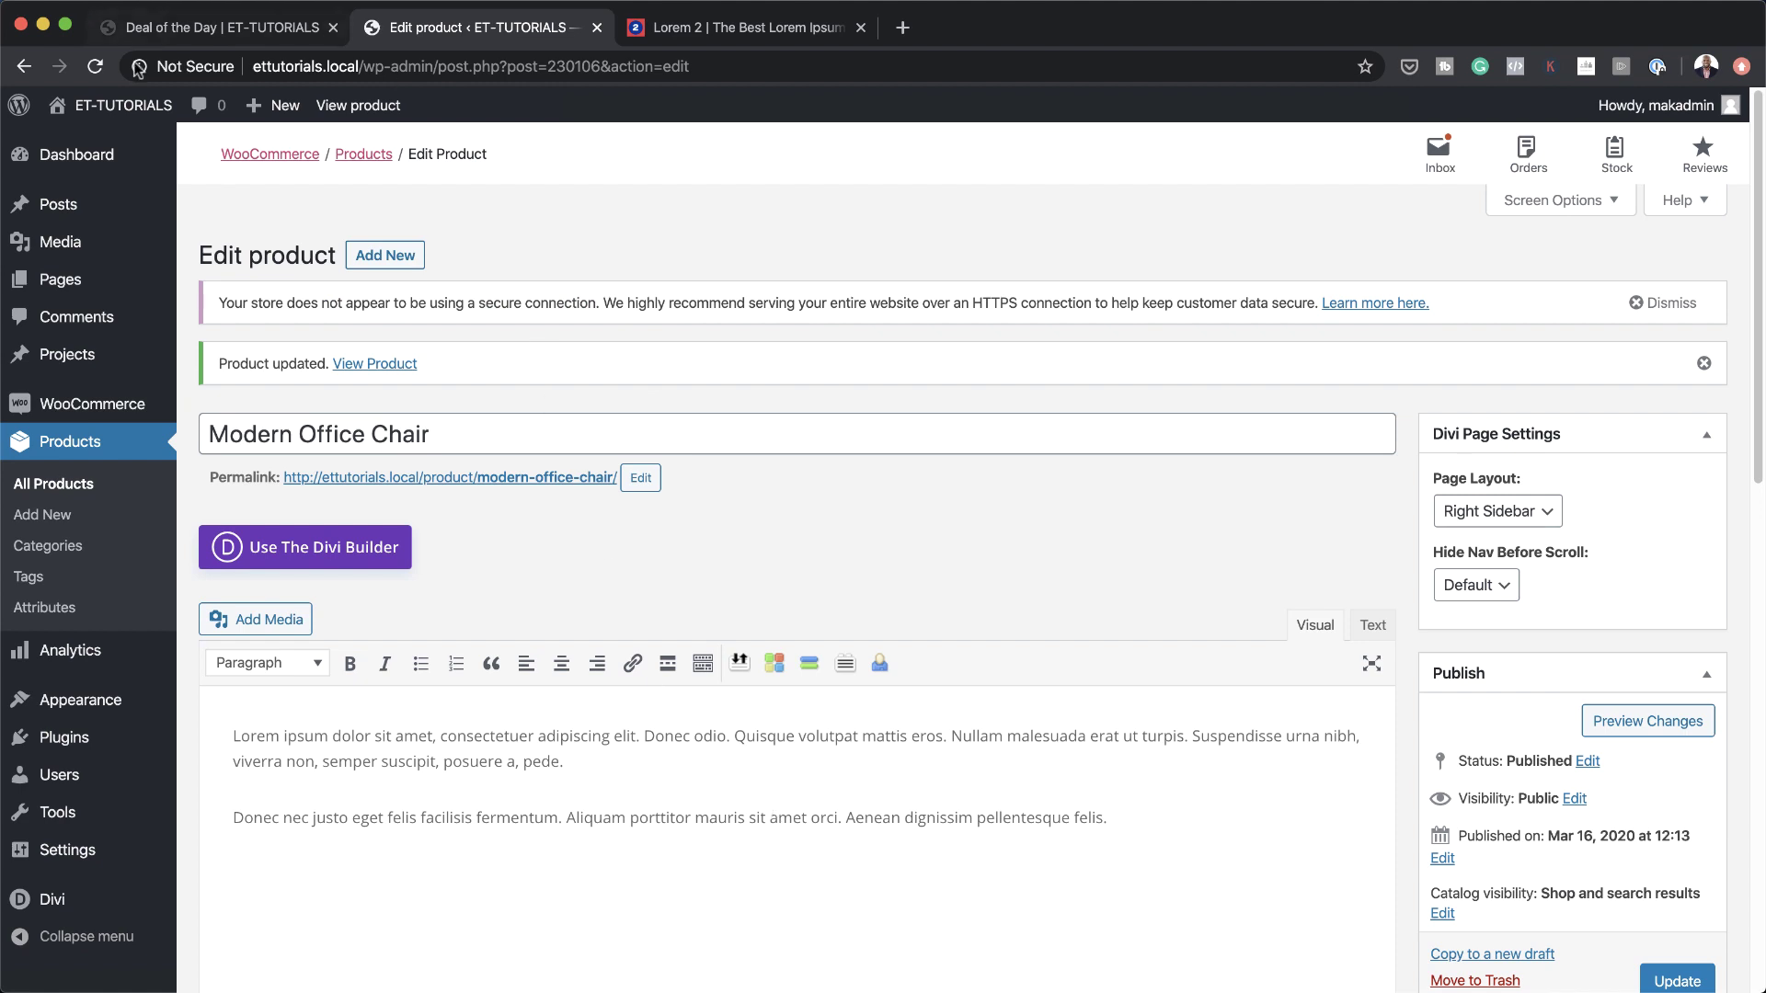
Save and reload the Deal of the Day page, then add a Woo Images module to the dark column
click(230, 28)
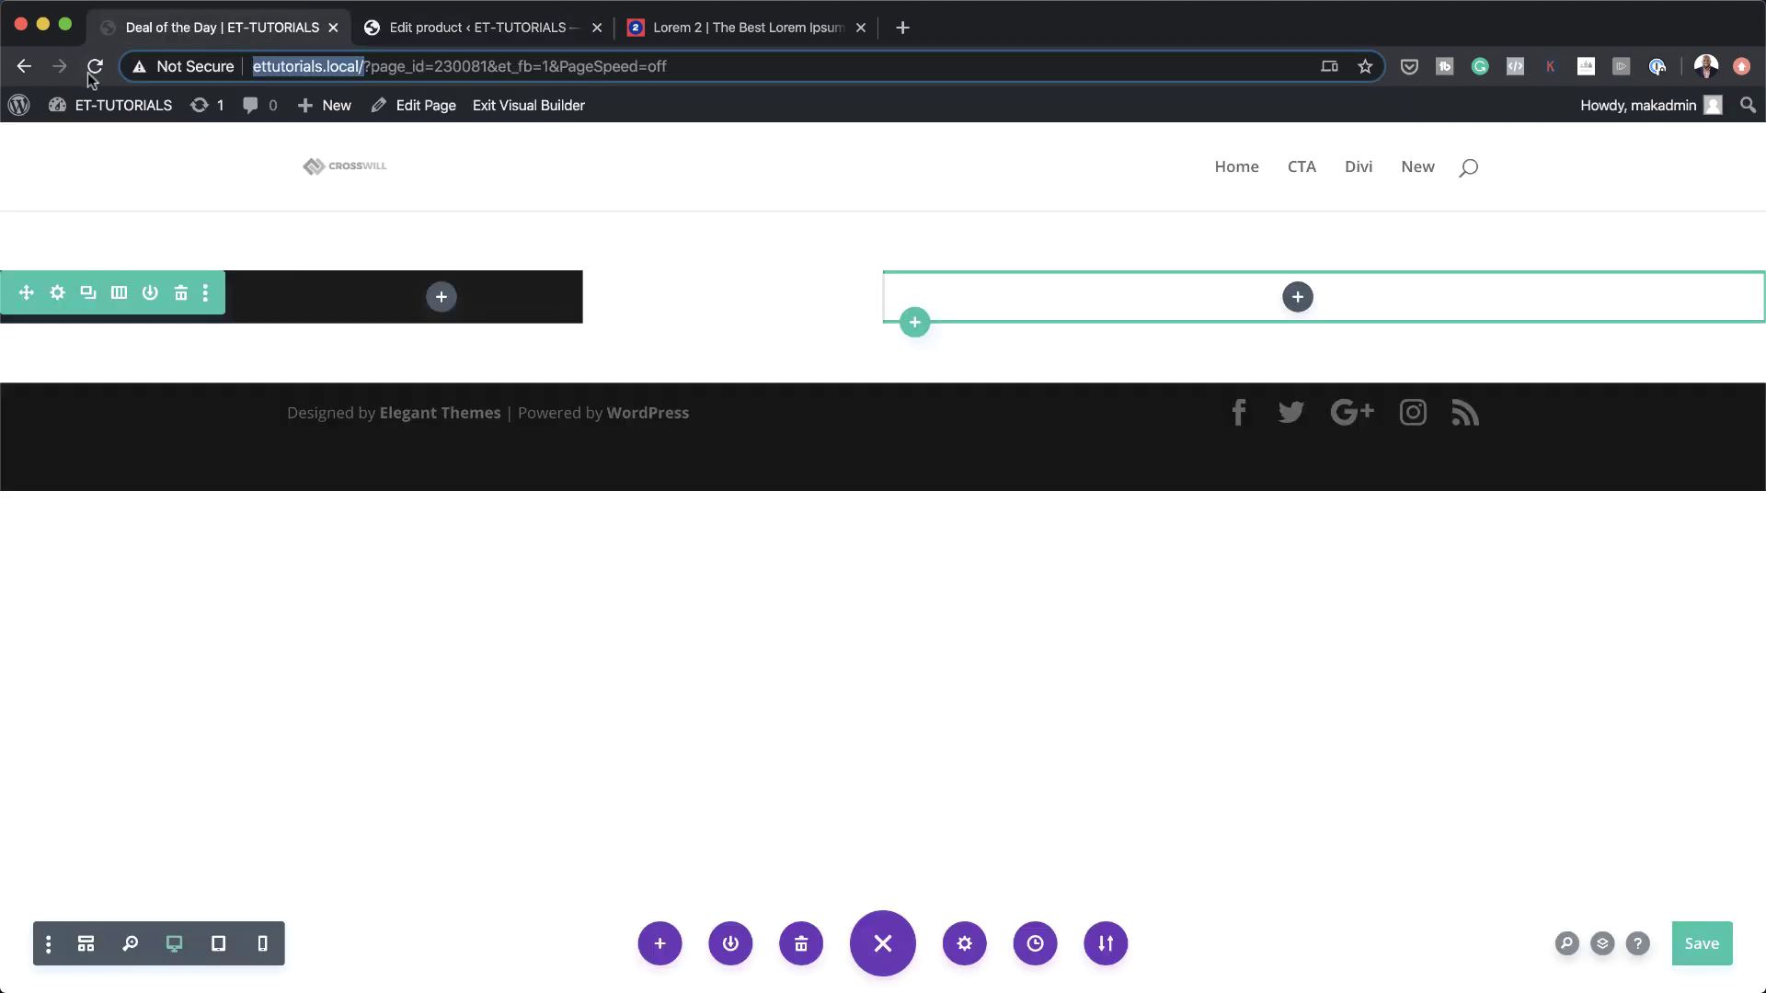
click(1696, 947)
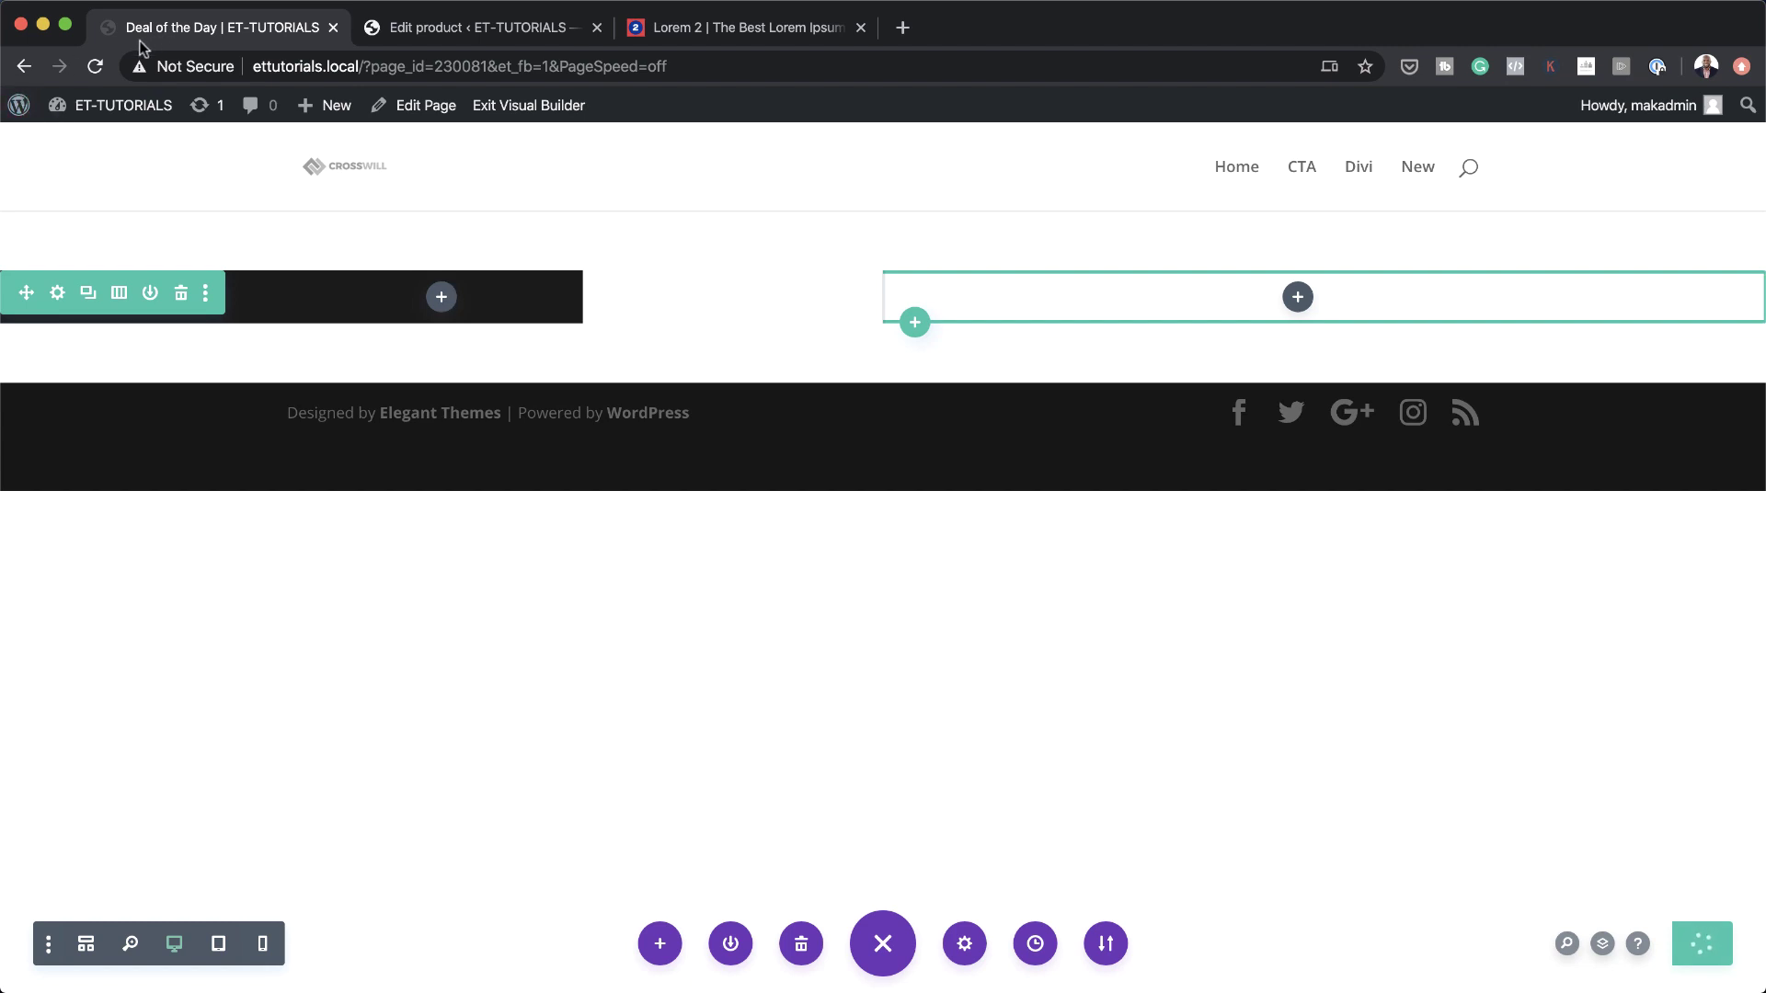
click(98, 68)
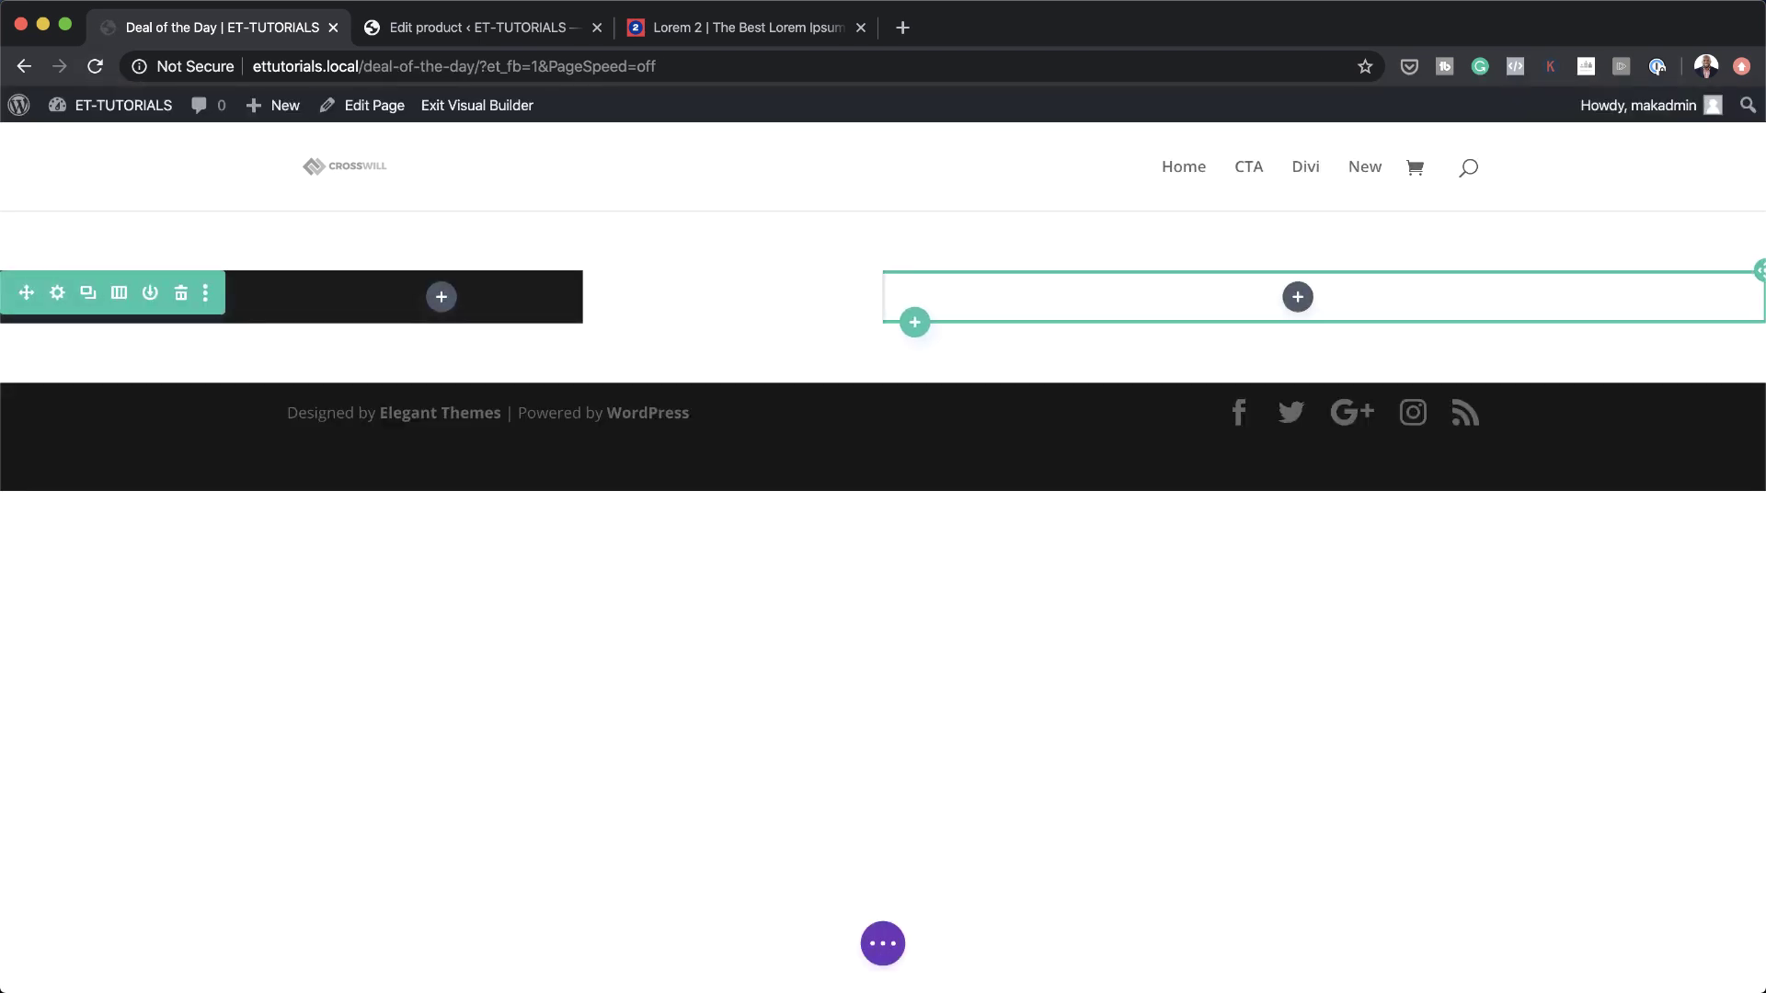
click(442, 297)
text(woo im)
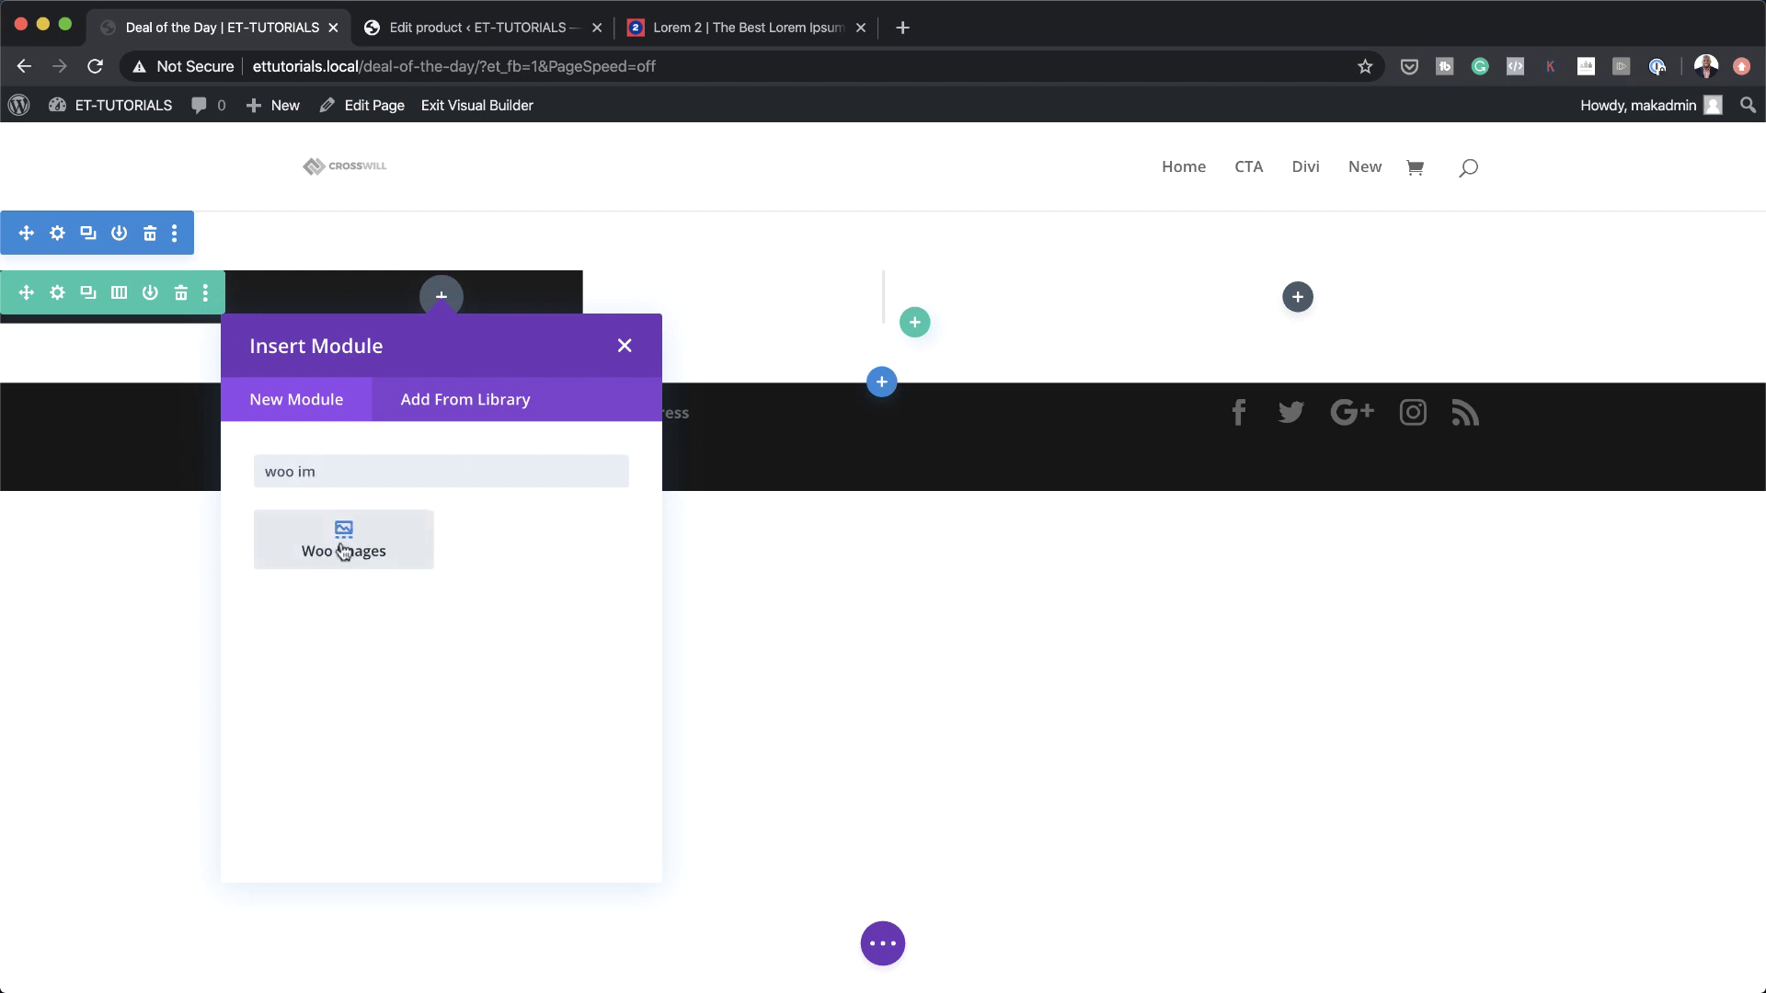
click(390, 543)
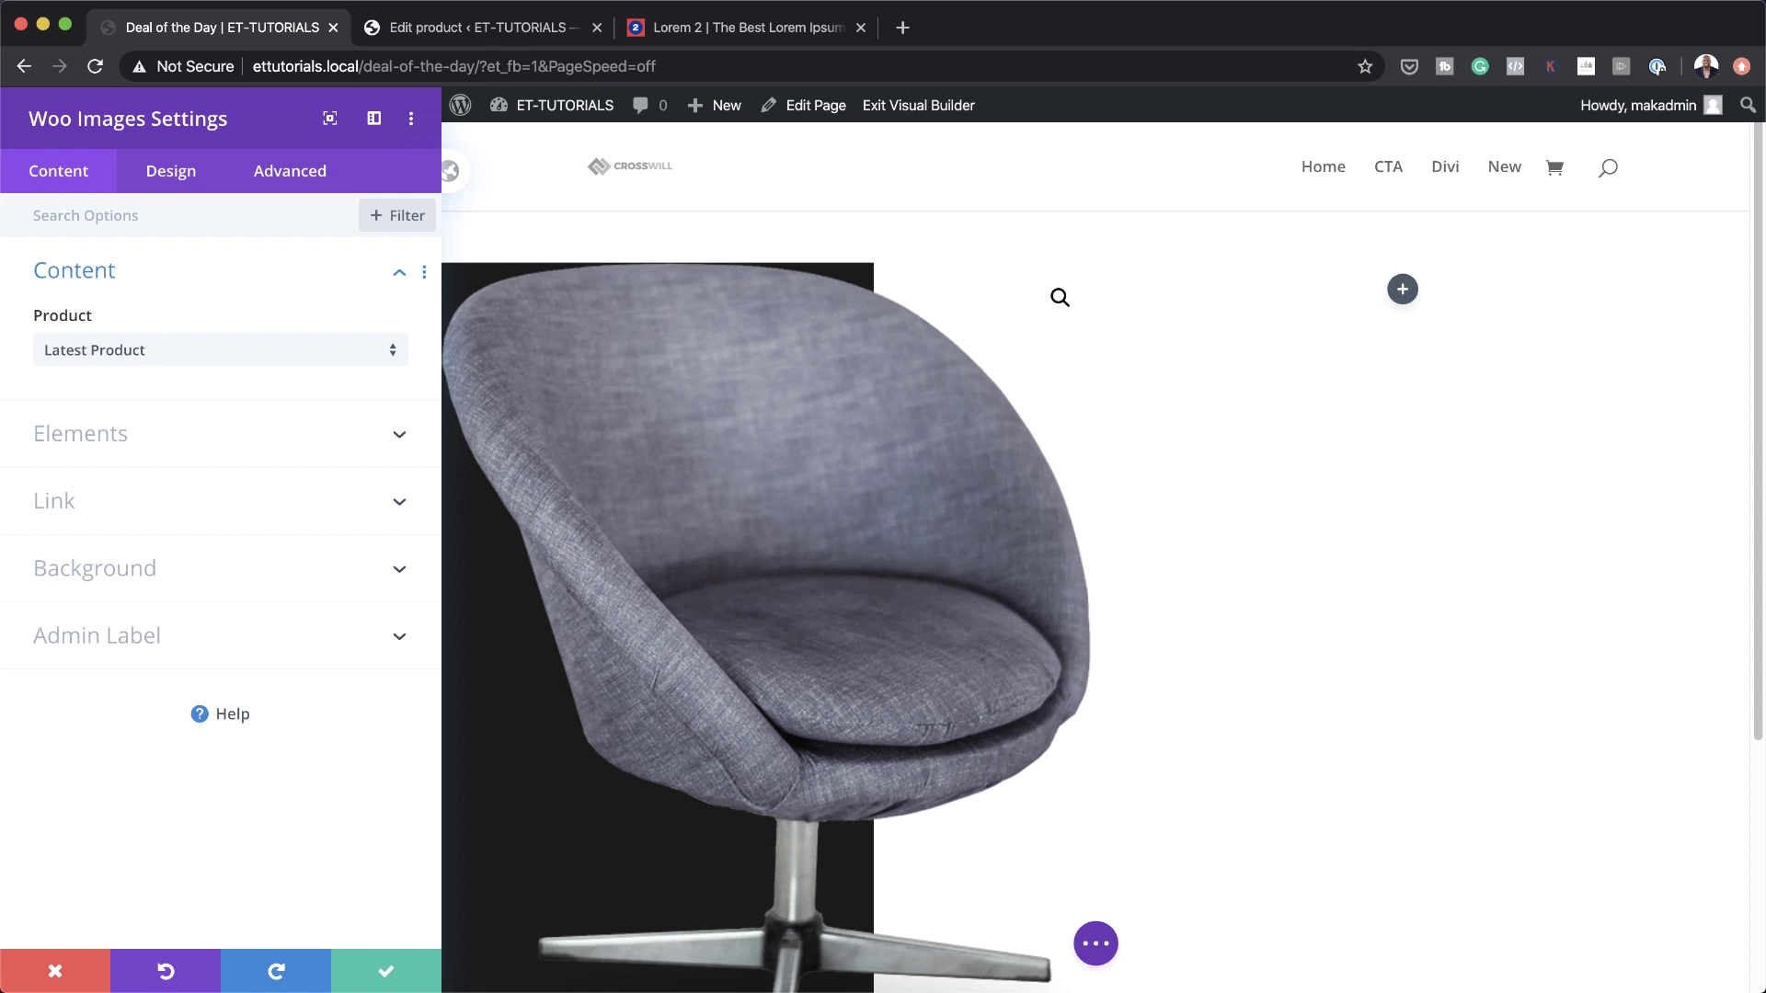
Set the Woo Images product to Modern Office Chair and switch Show Sale Badge off
click(225, 349)
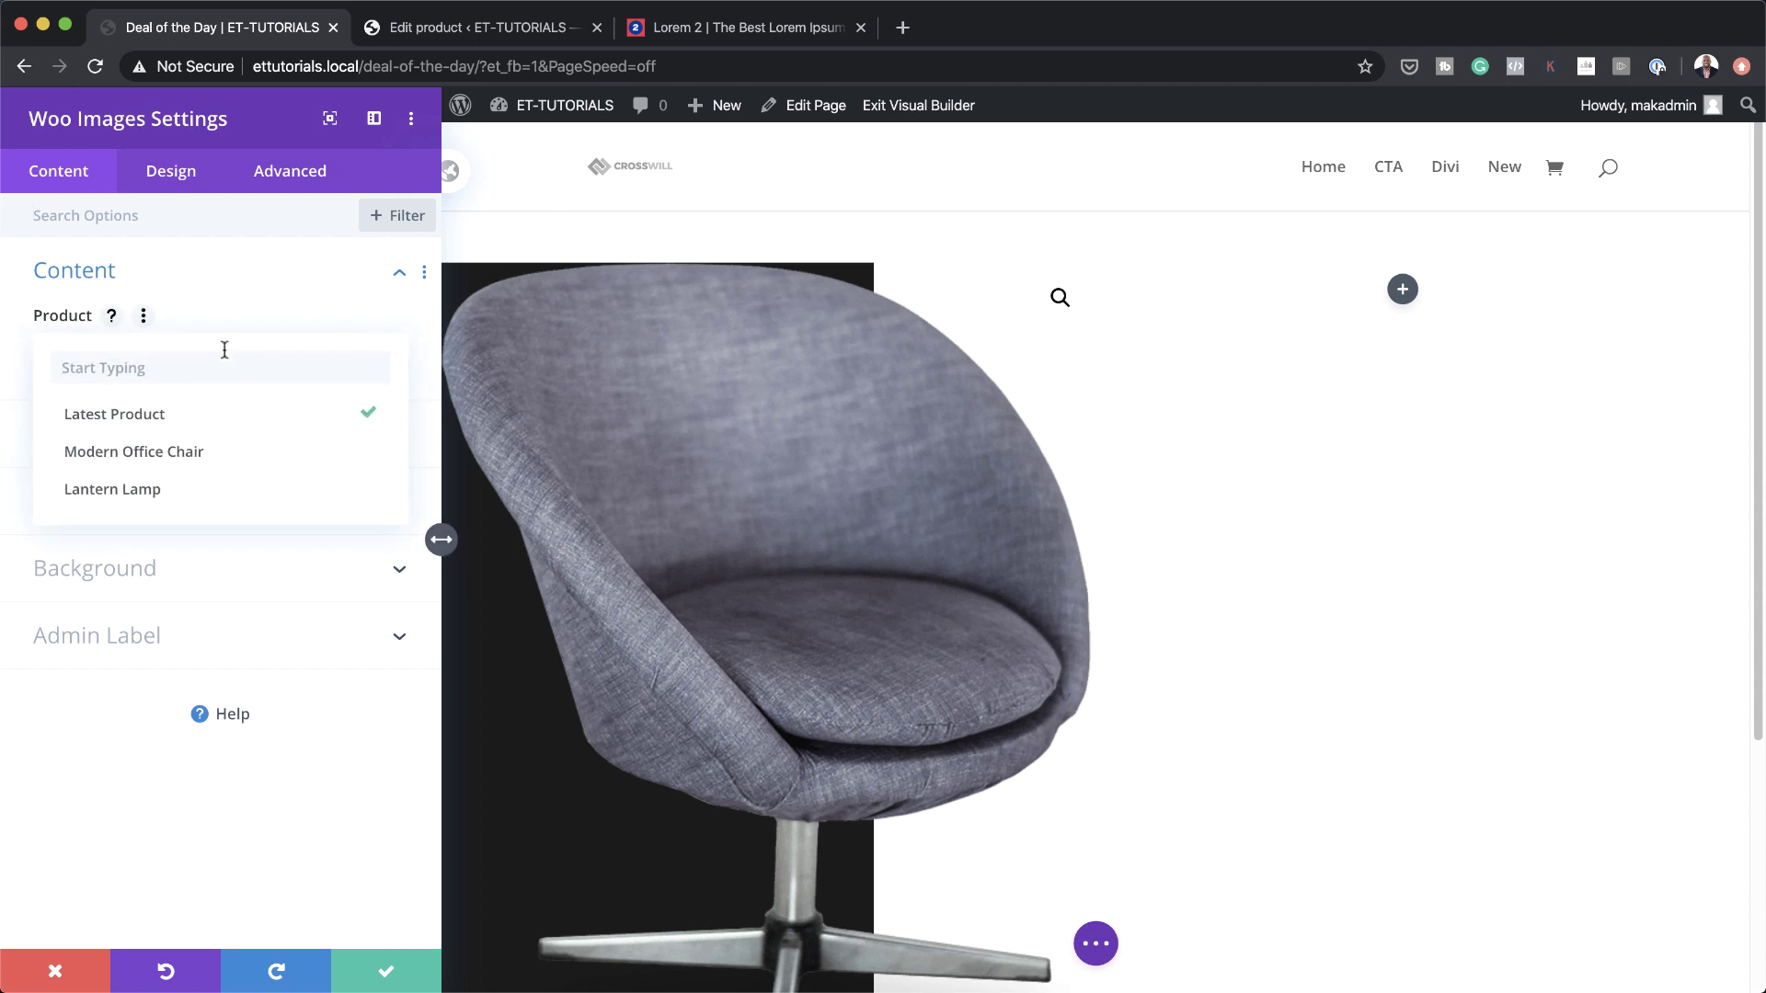
click(218, 461)
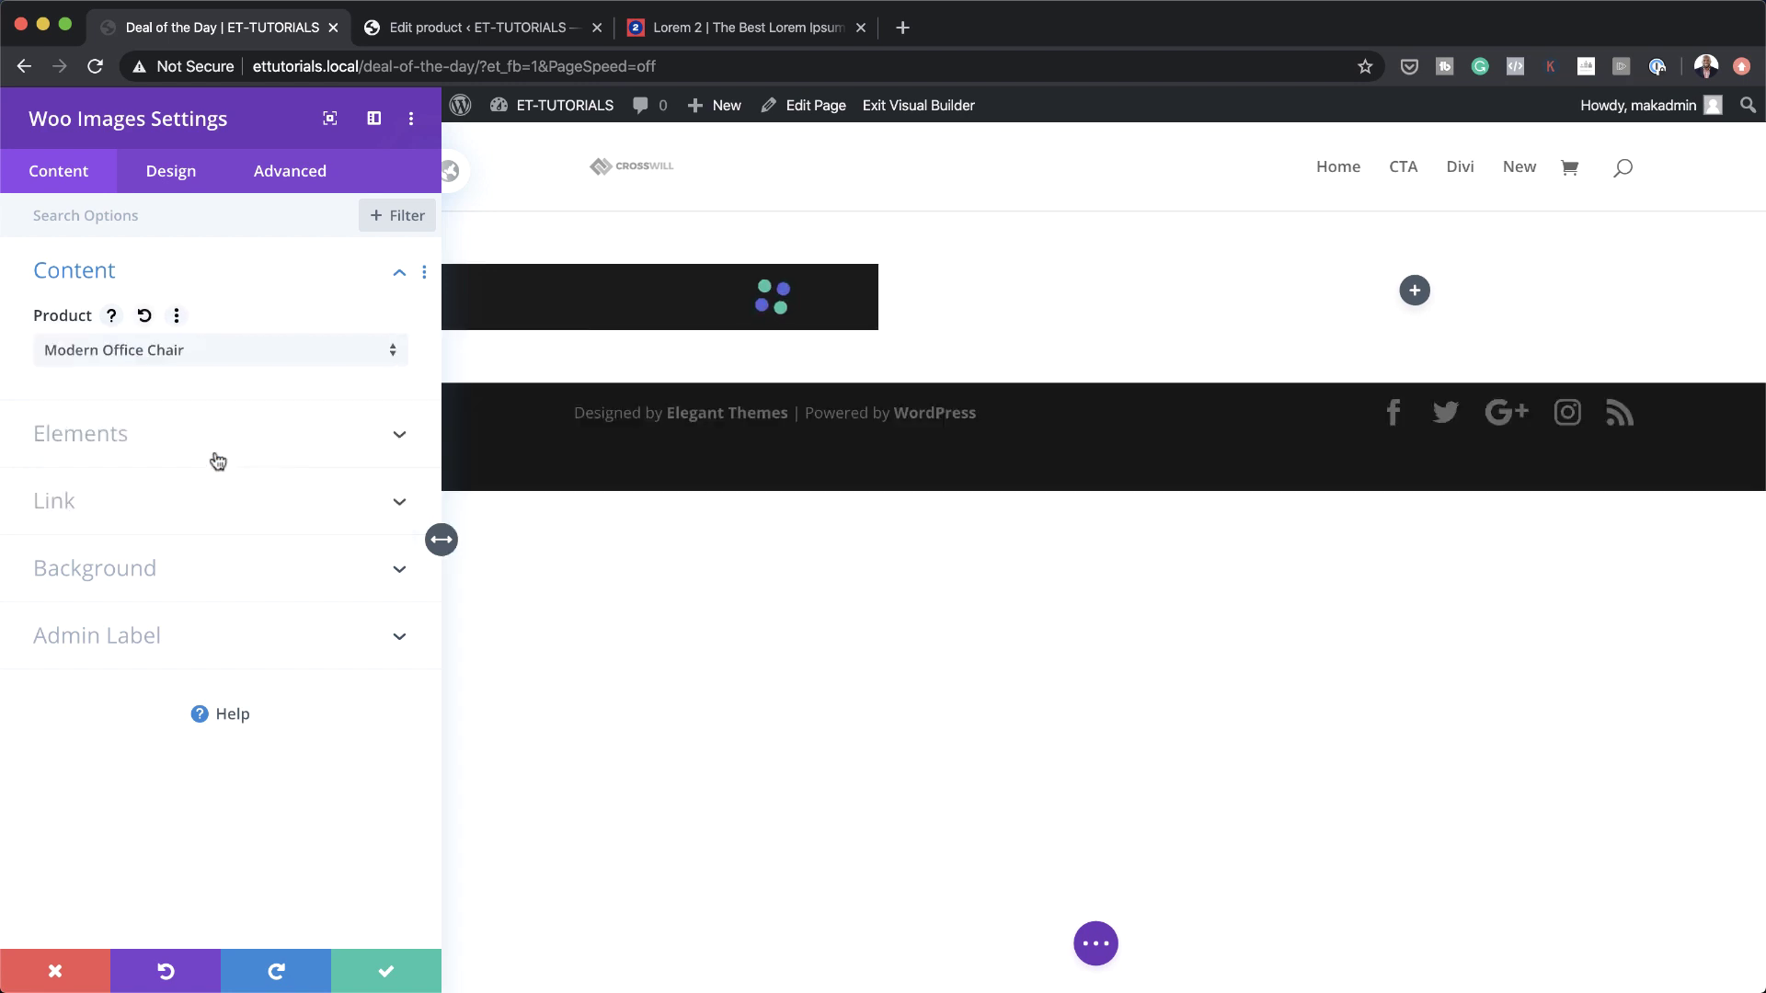
click(129, 450)
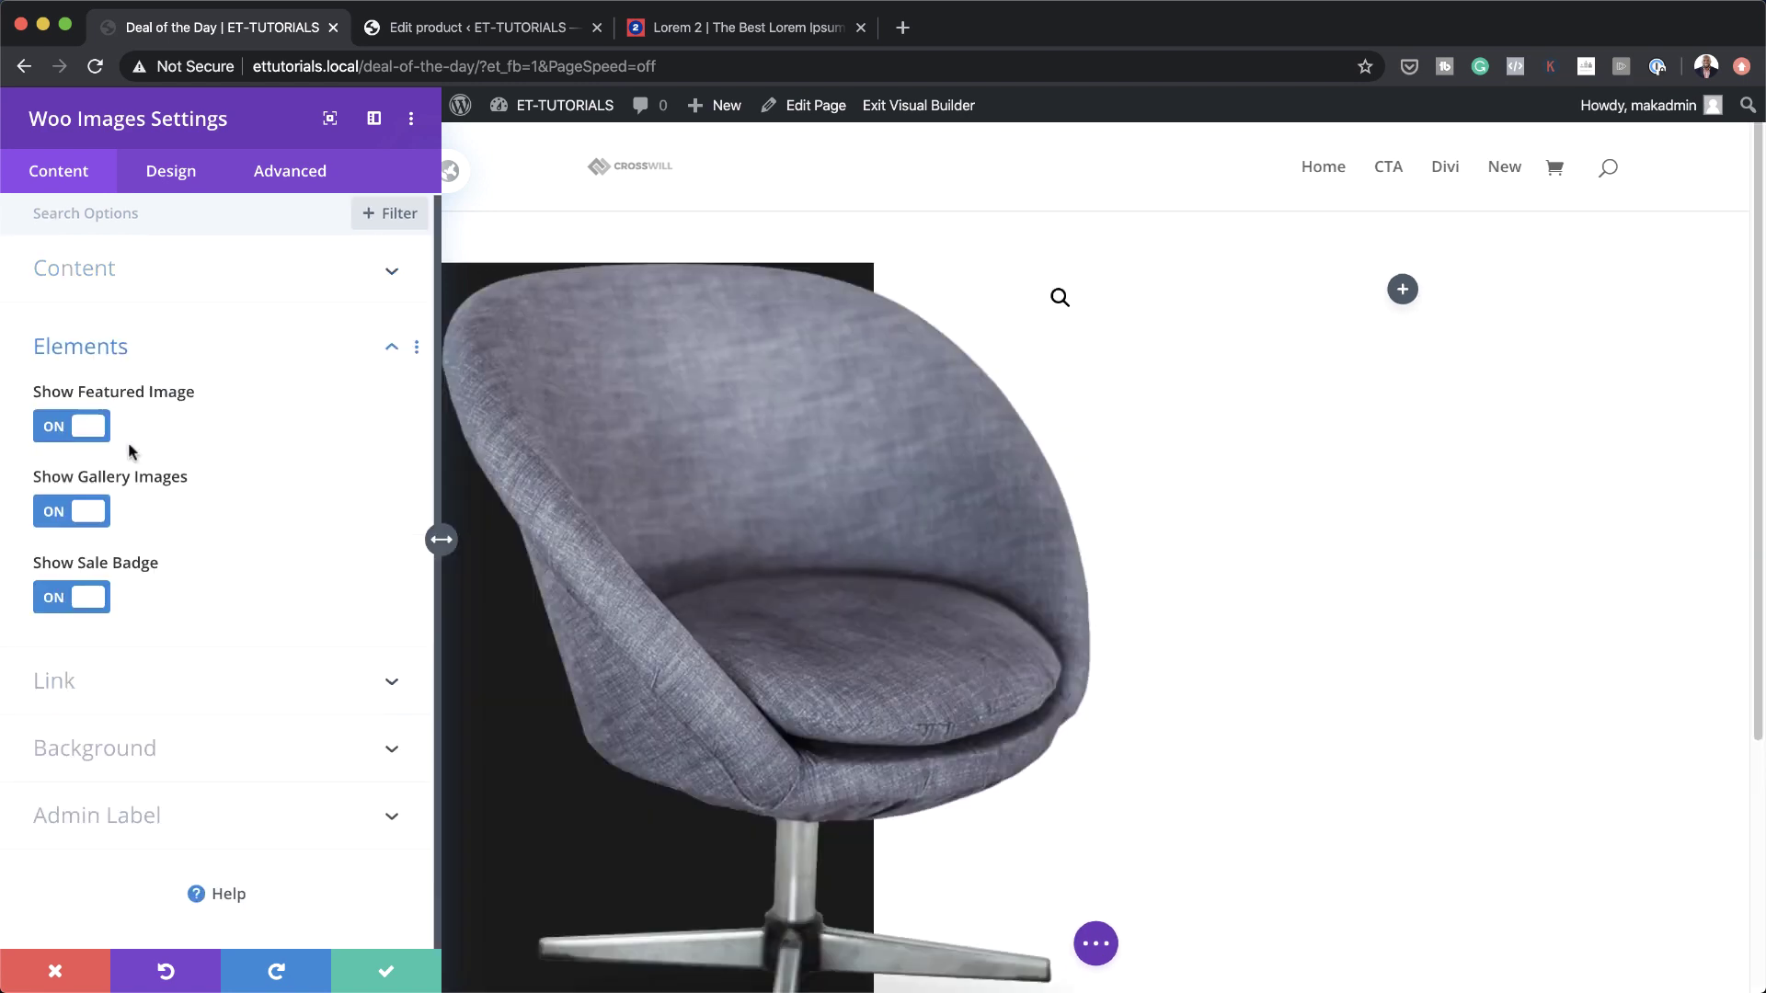
click(55, 600)
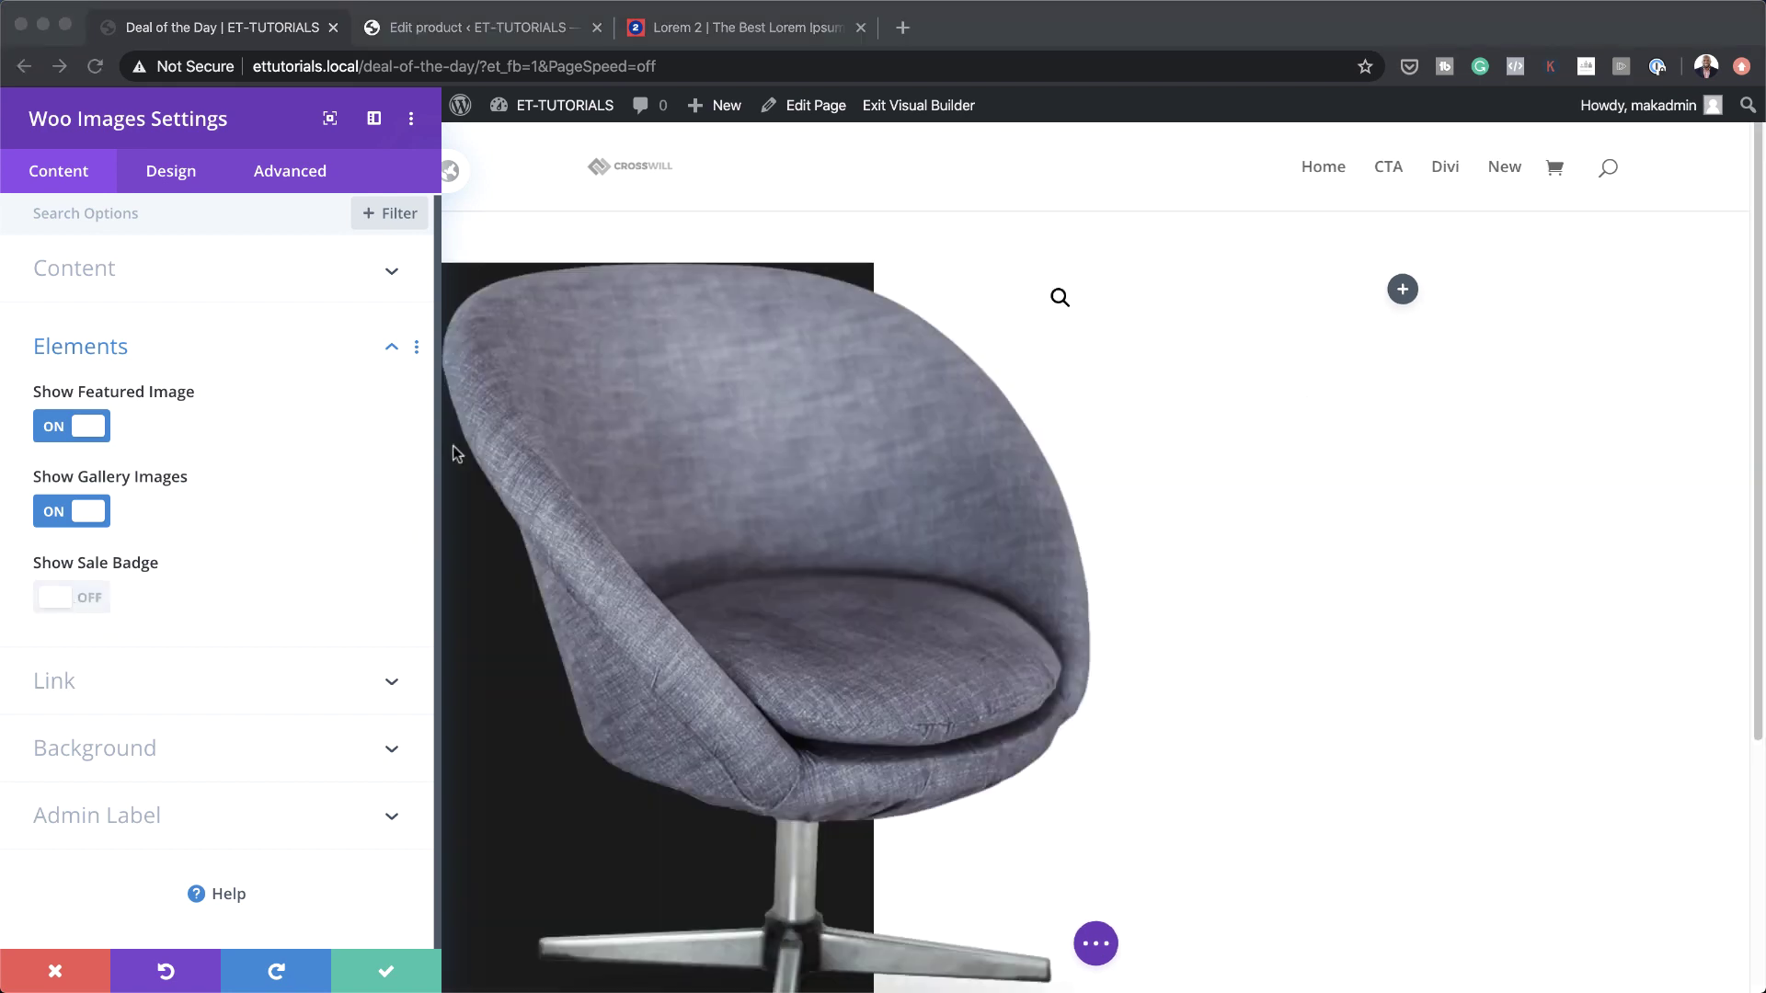
click(175, 177)
click(173, 175)
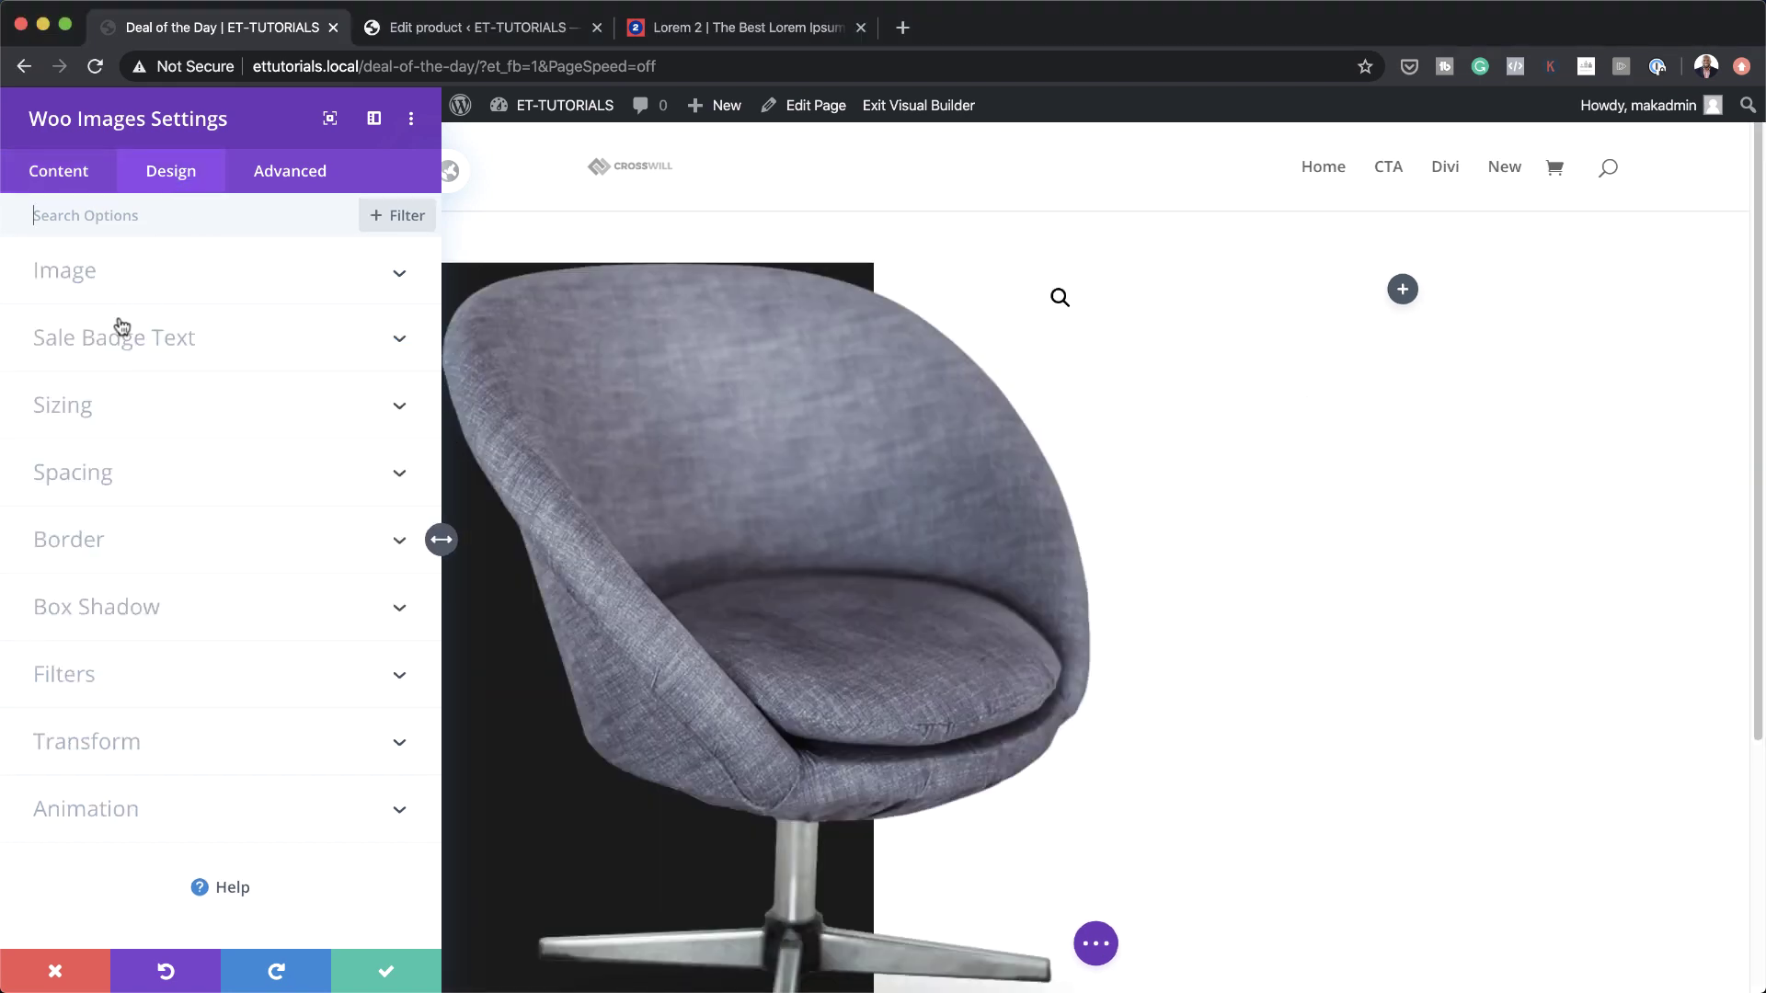
Set the chair image's top margin to 6vw and linked left/right padding to 3vw, then save
click(103, 480)
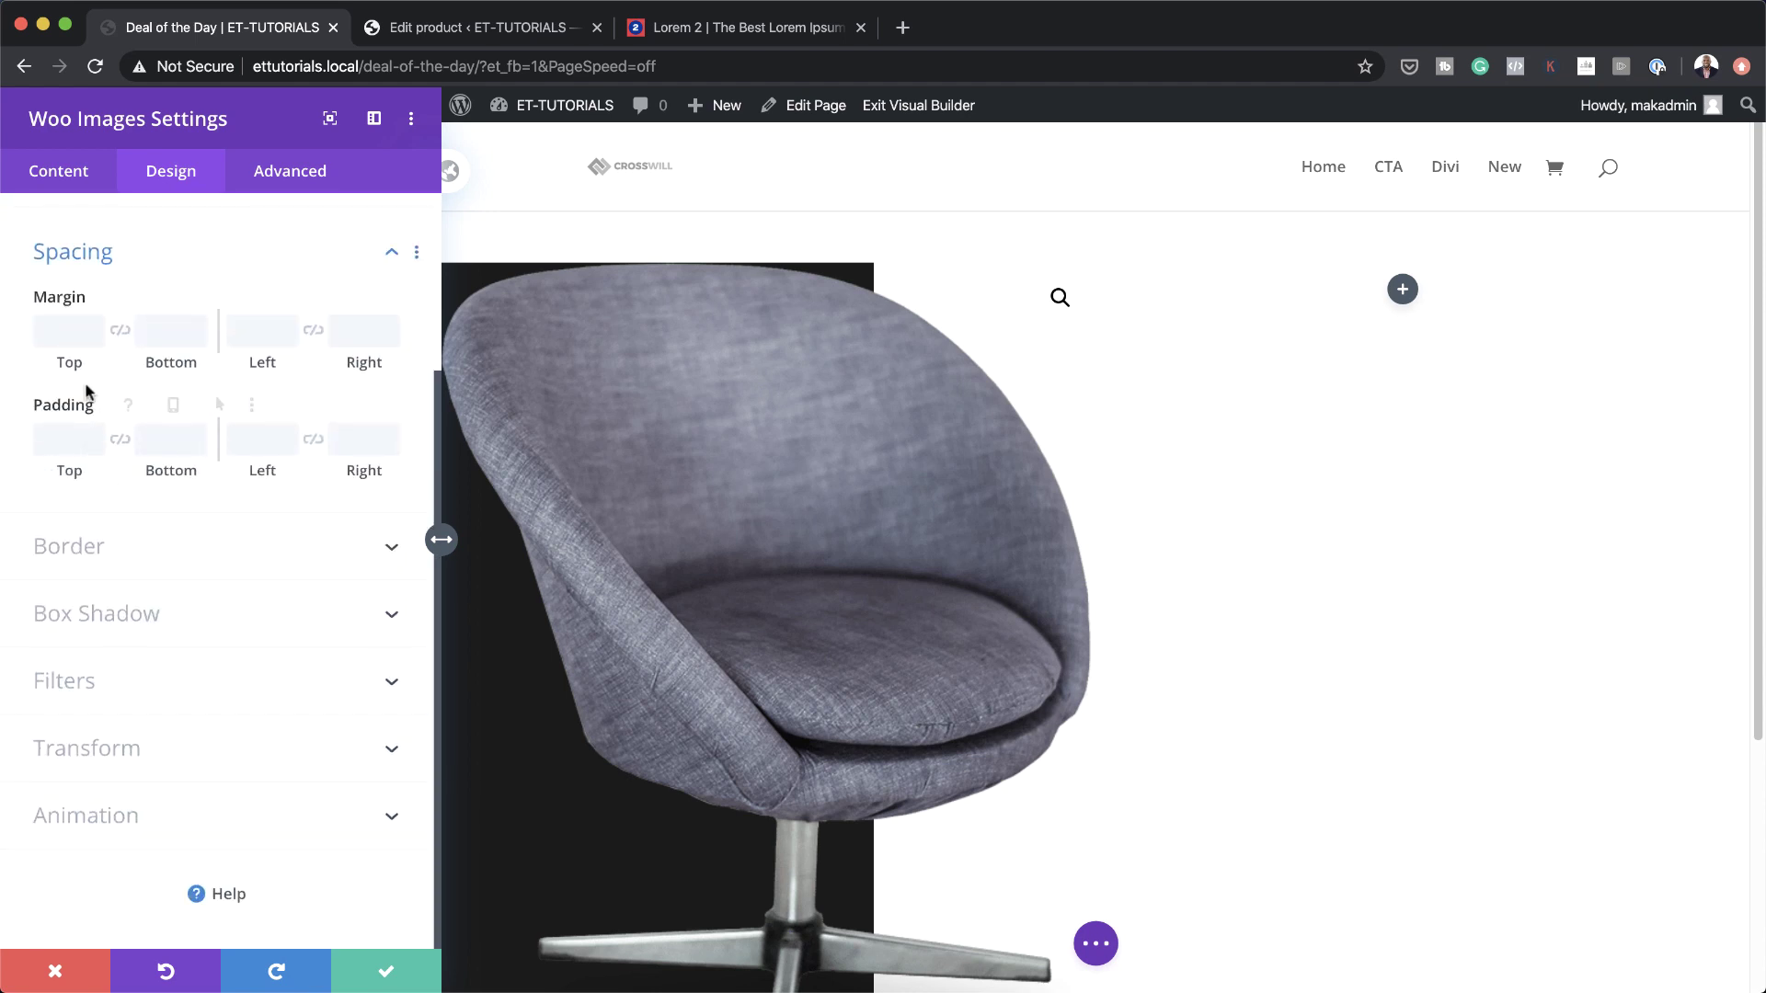
click(65, 332)
text(6vw)
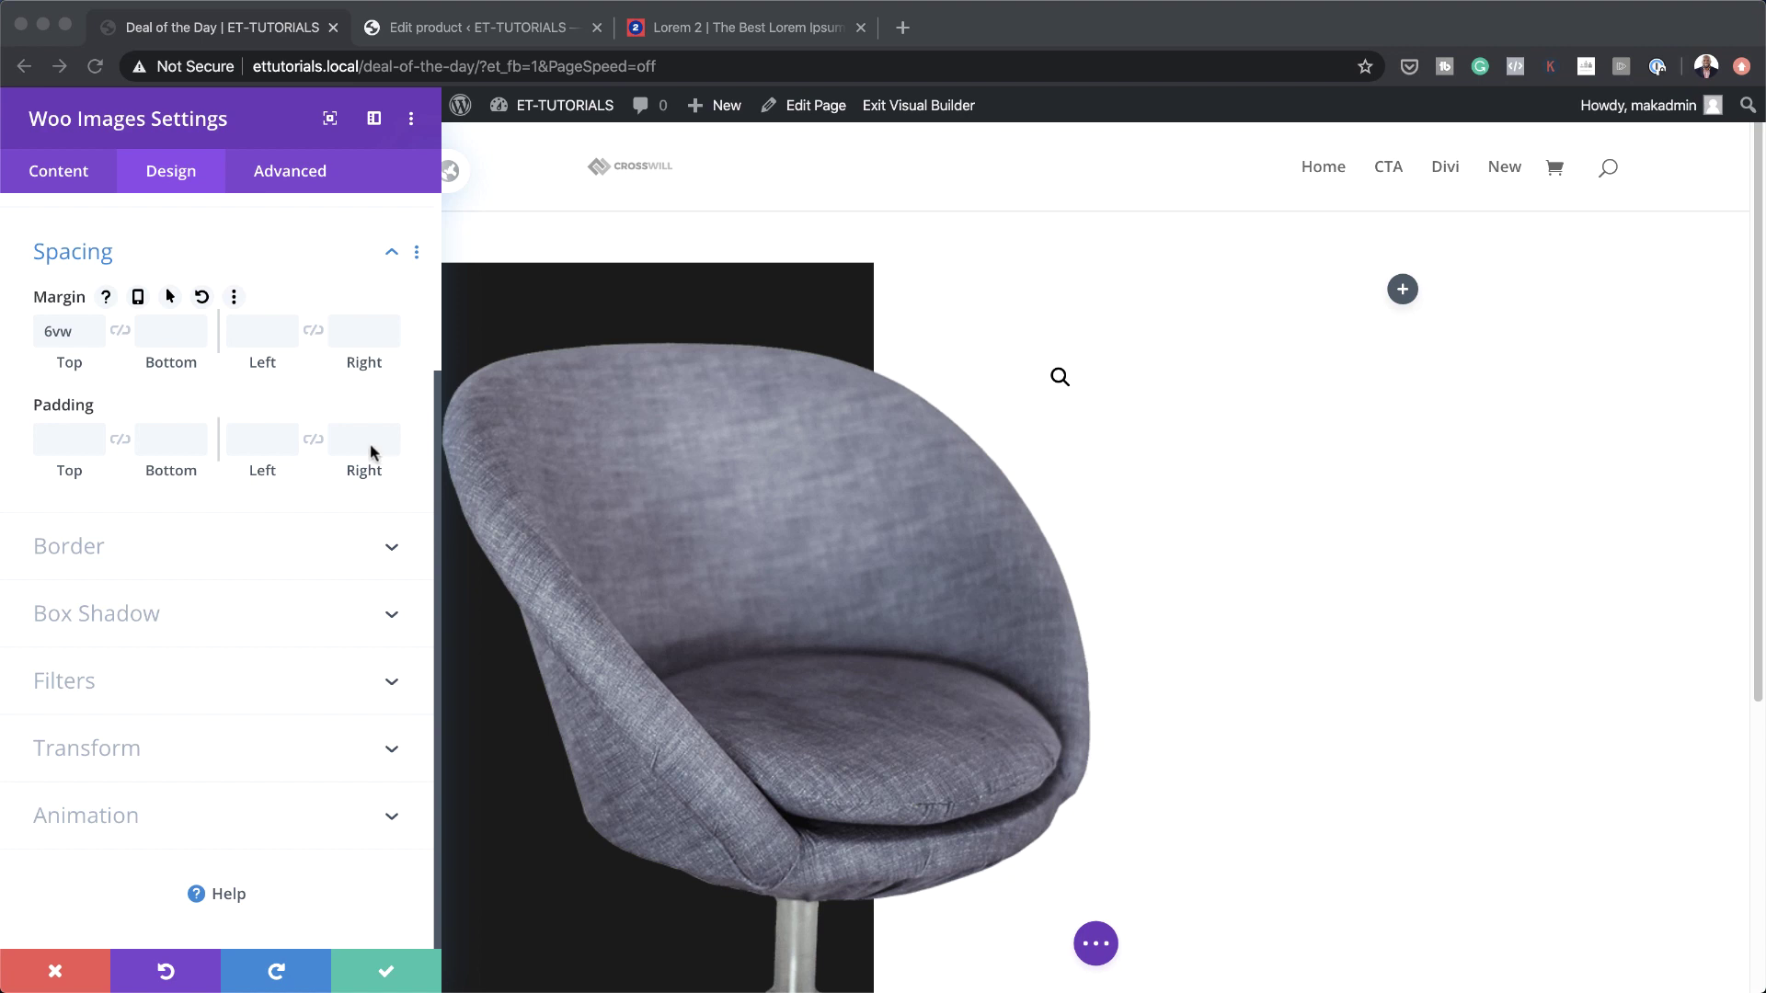
click(261, 439)
text(3vw)
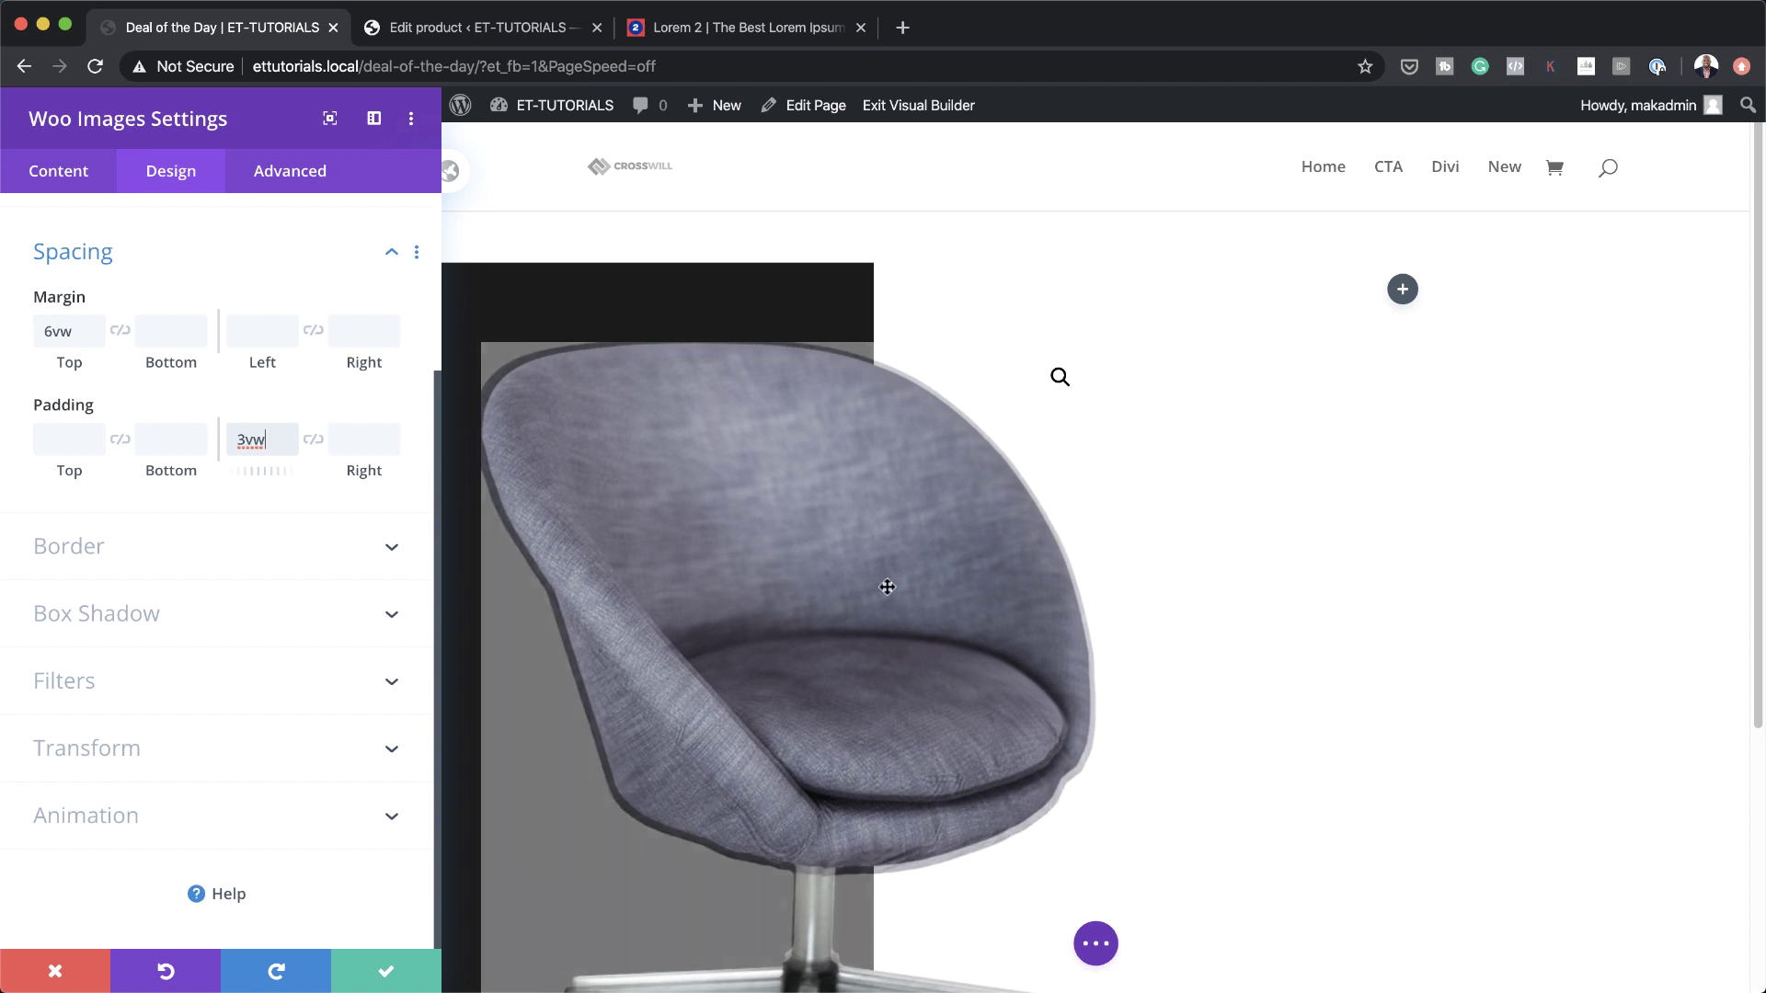
click(314, 441)
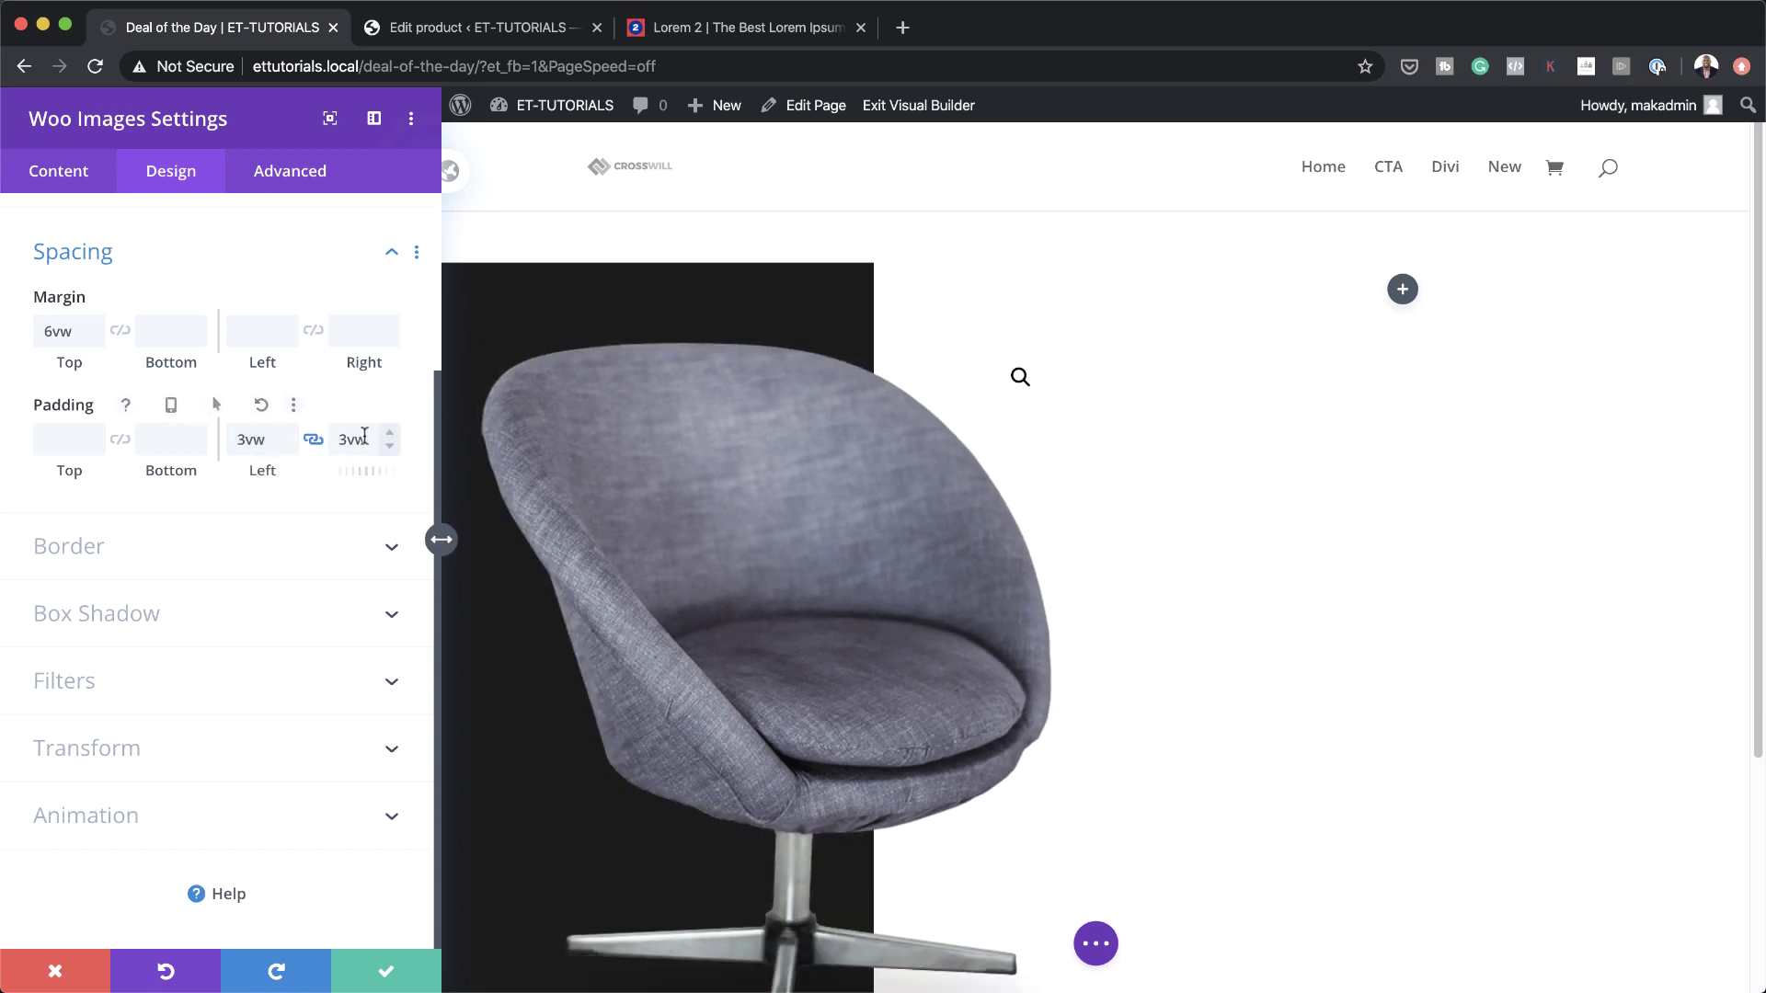
scroll(1320, 595, down, 5)
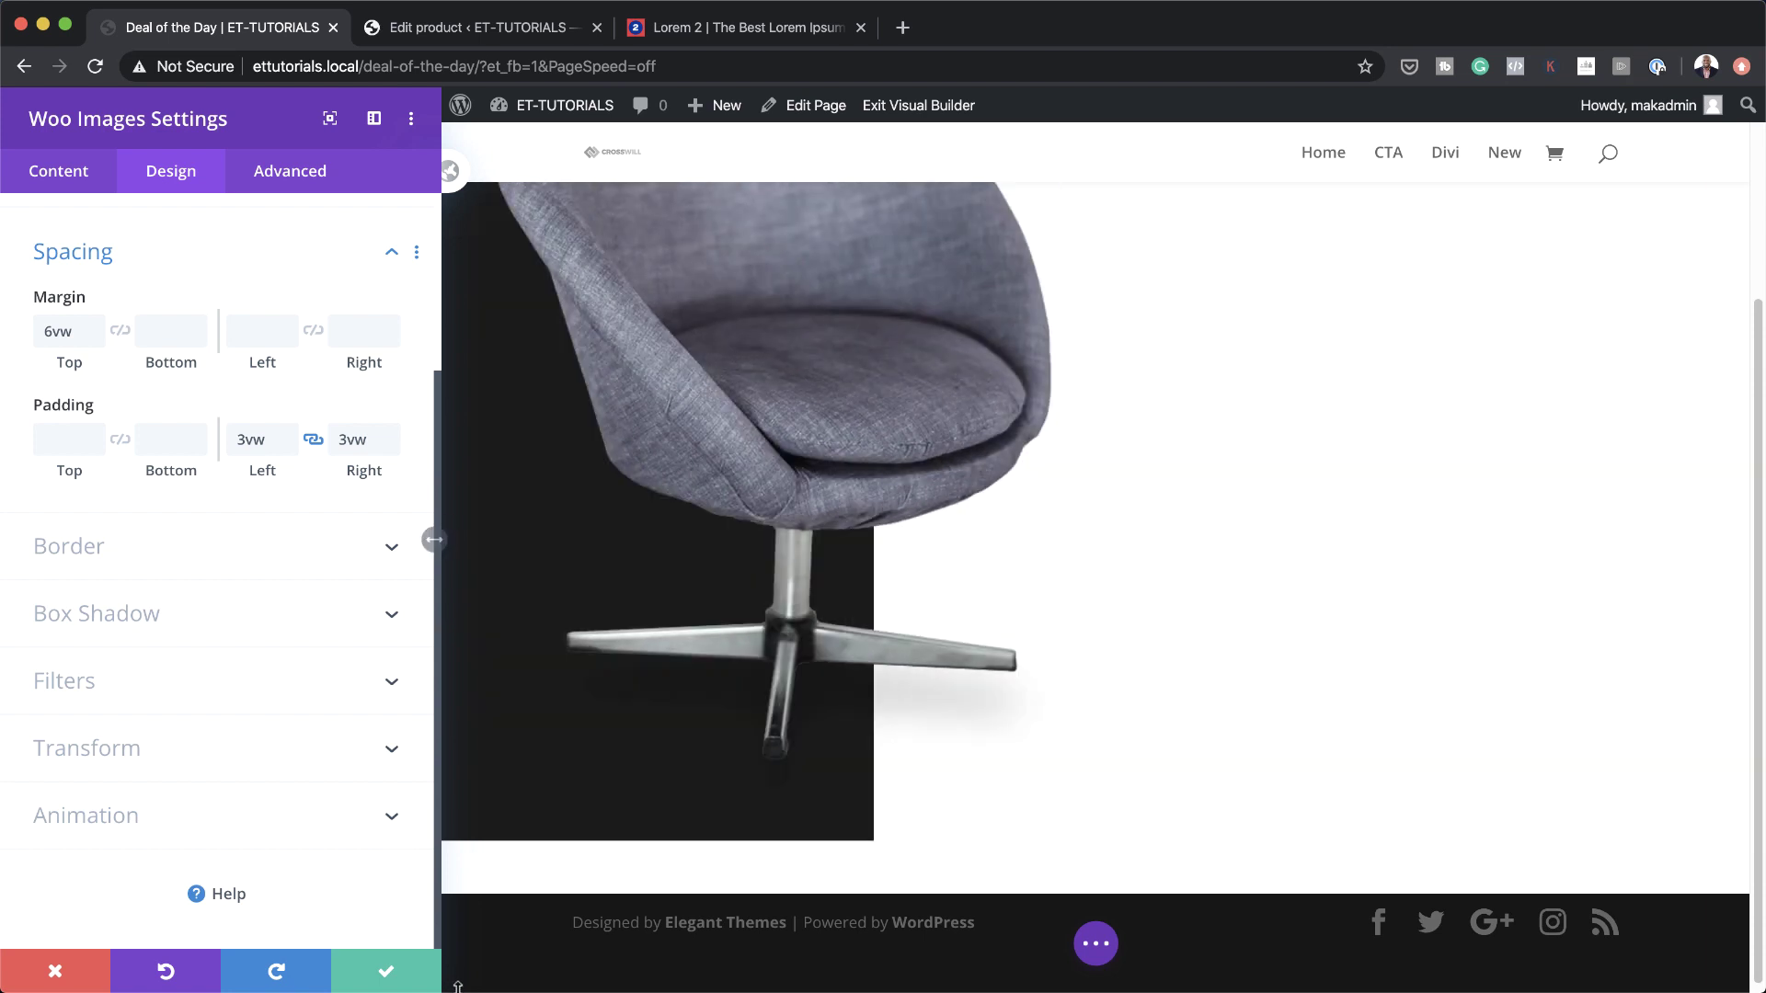
click(386, 972)
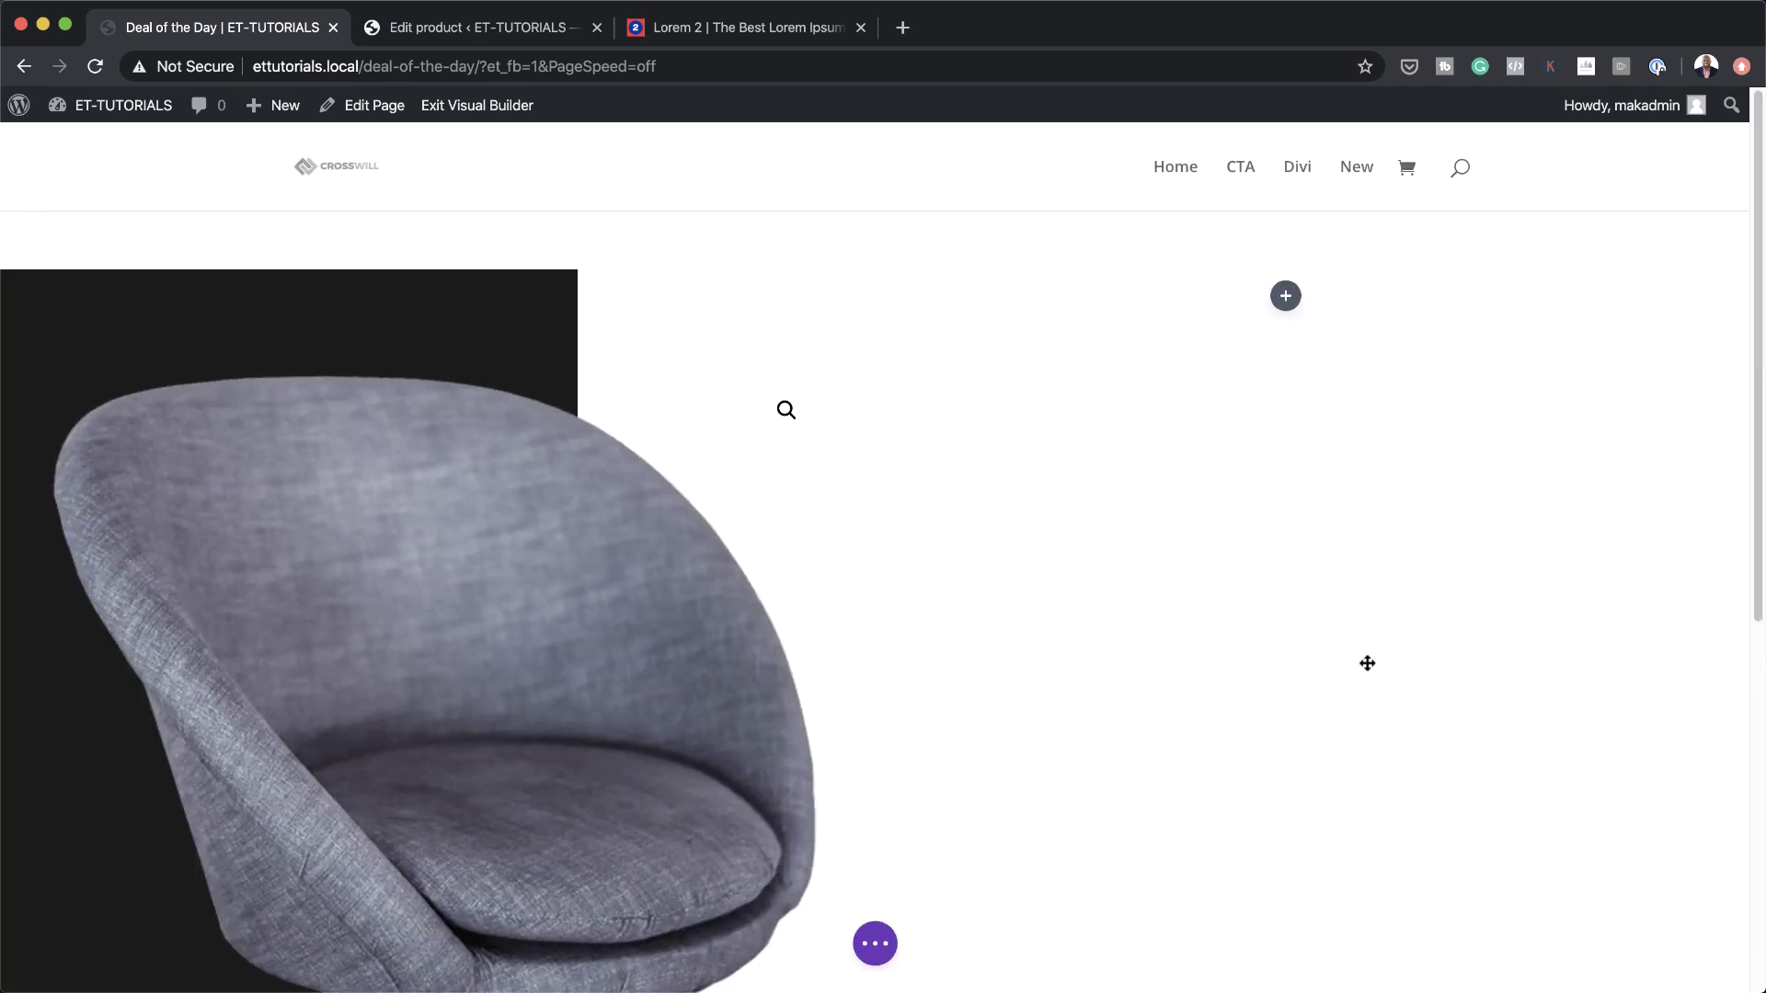
Insert a Text module below the chair image and replace its placeholder with 'Deal of The Day'
mouse_move(102, 516)
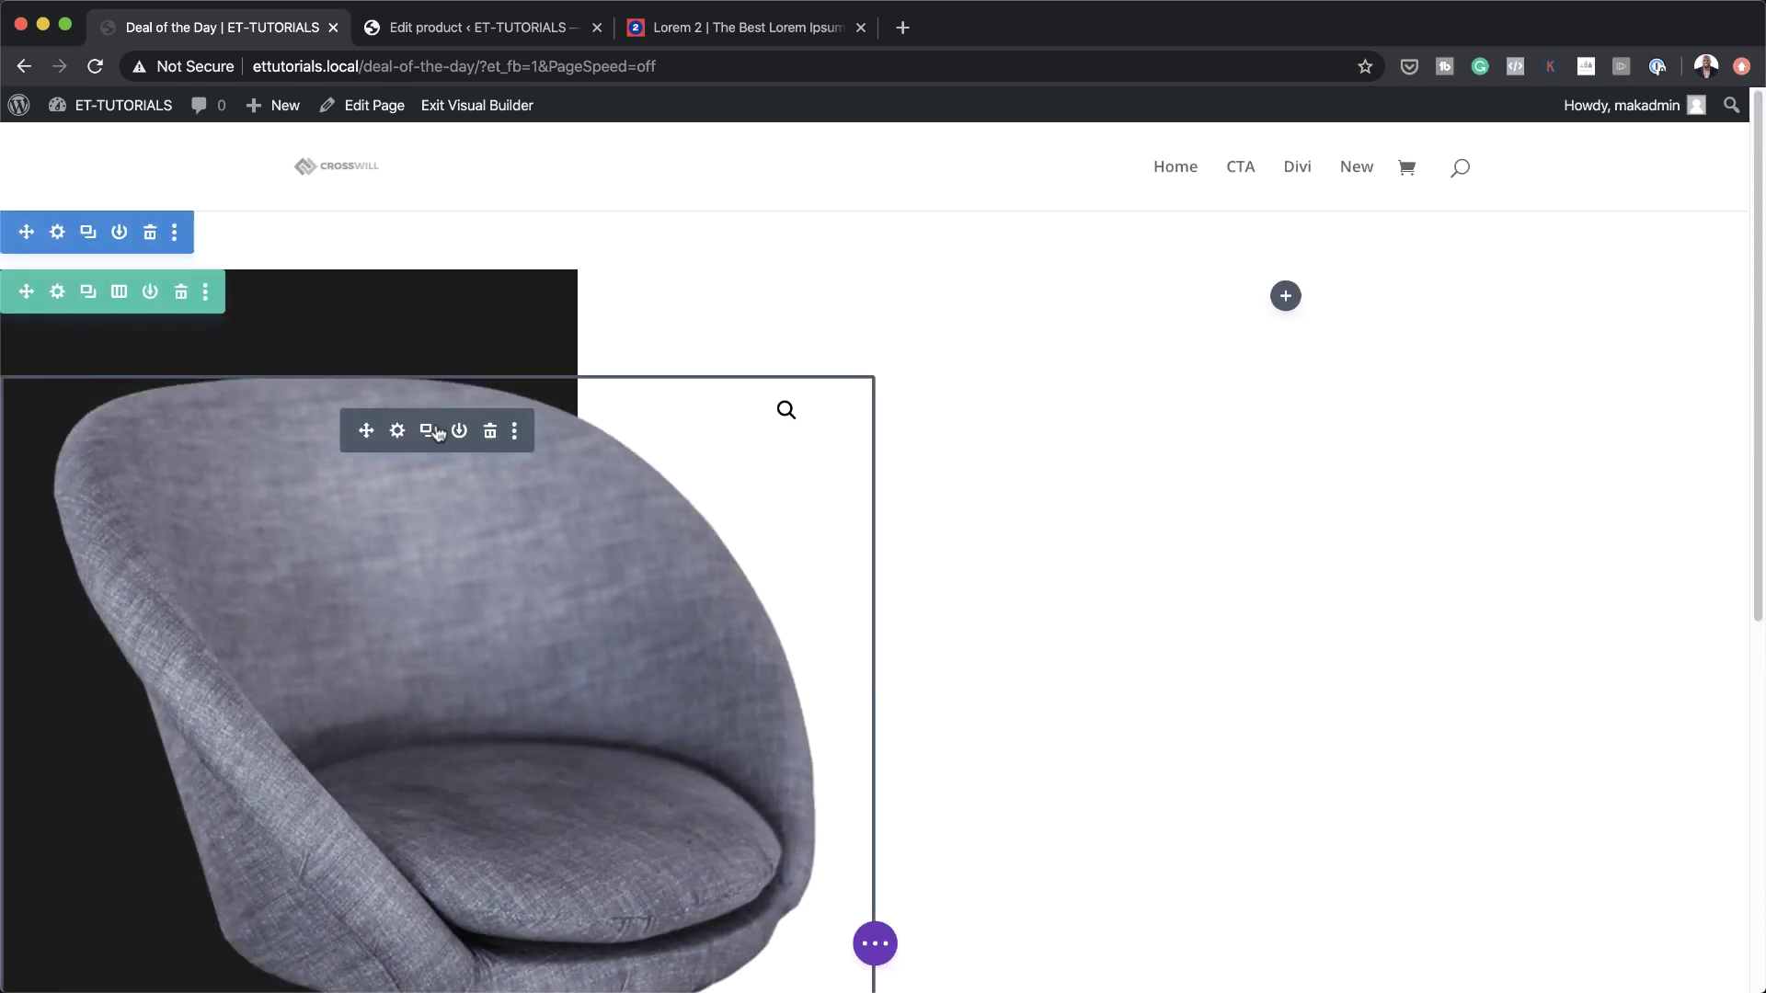
scroll(451, 465, down, 10)
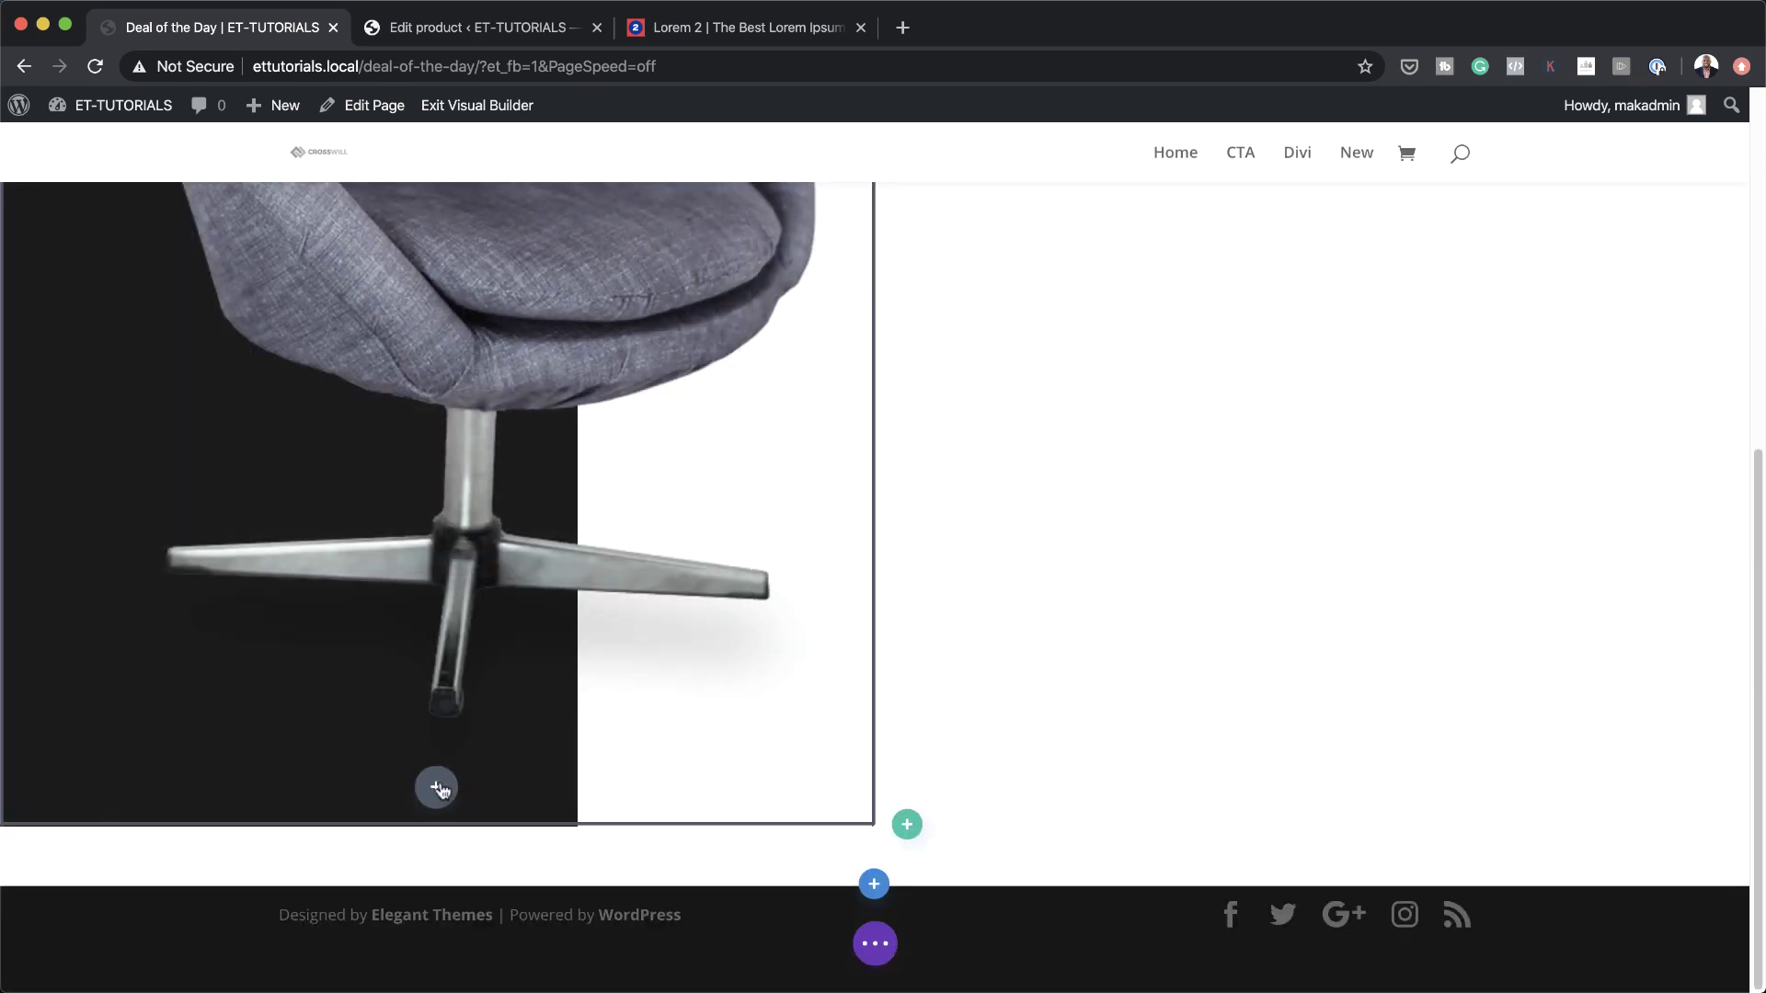
click(436, 787)
click(398, 313)
text(text)
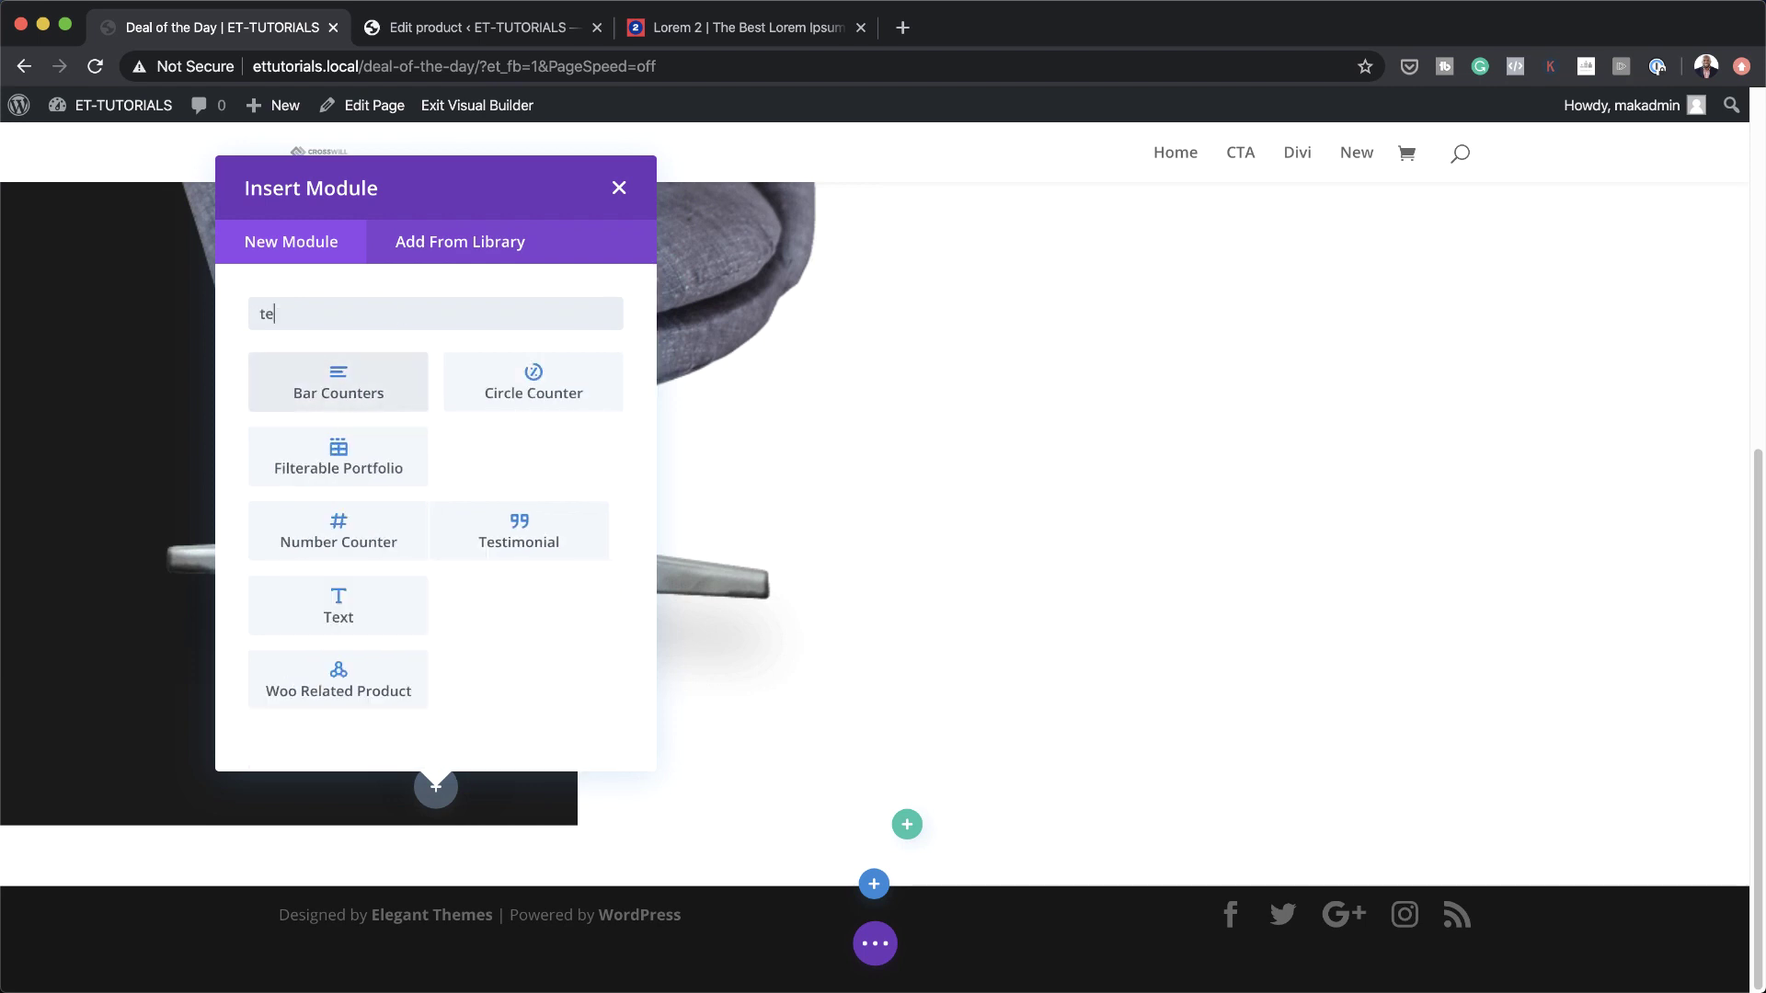
click(338, 382)
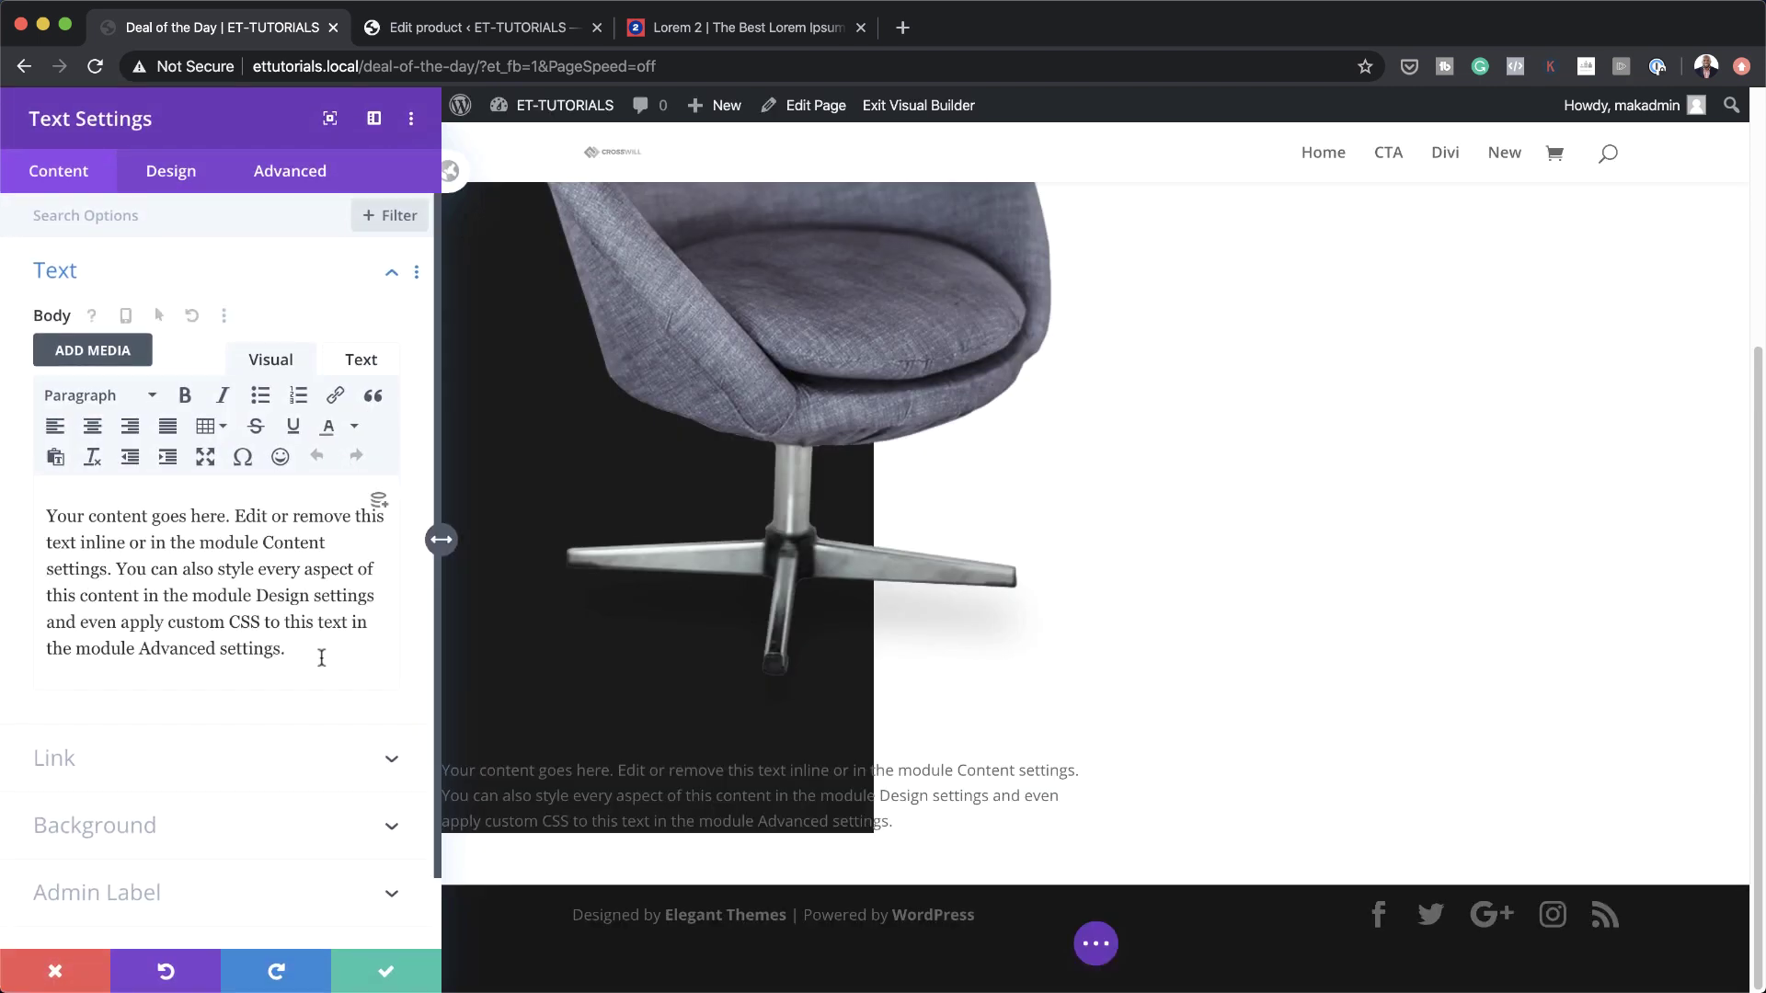
drag(319, 650, 4, 421)
text(Deal of The Day)
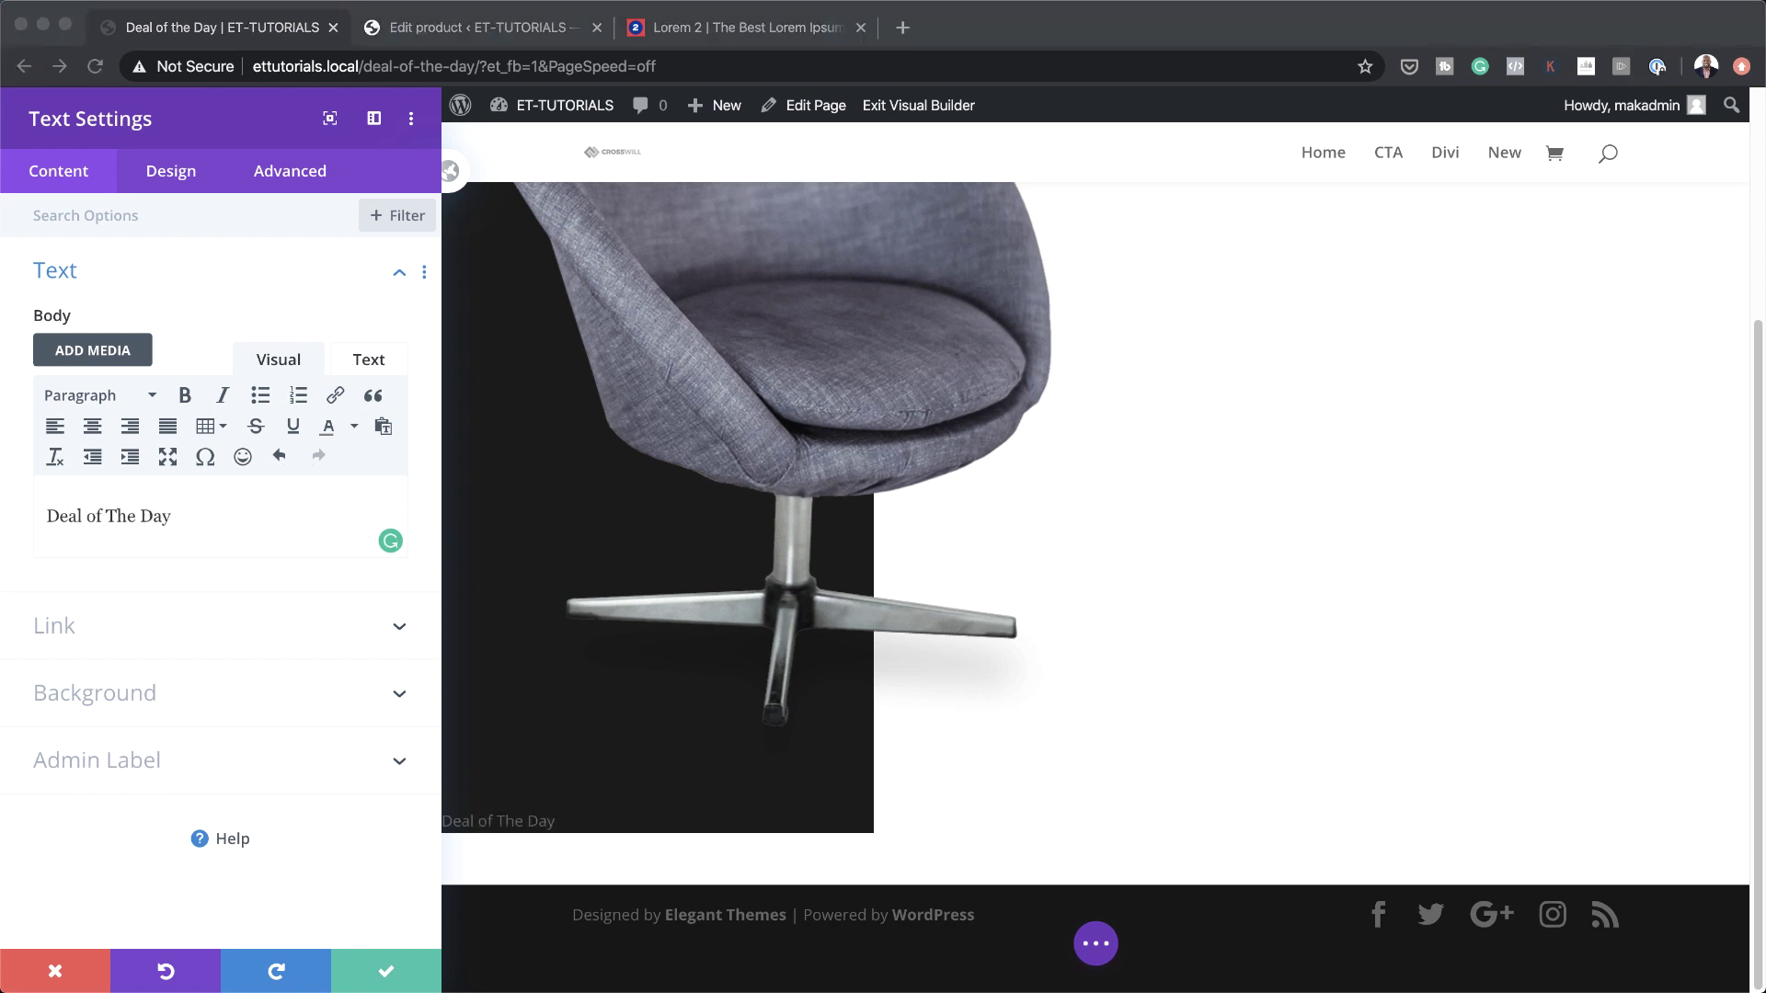
Add a background colour of rgba(165,255,250,0.4) to the Deal of The Day text module
click(135, 696)
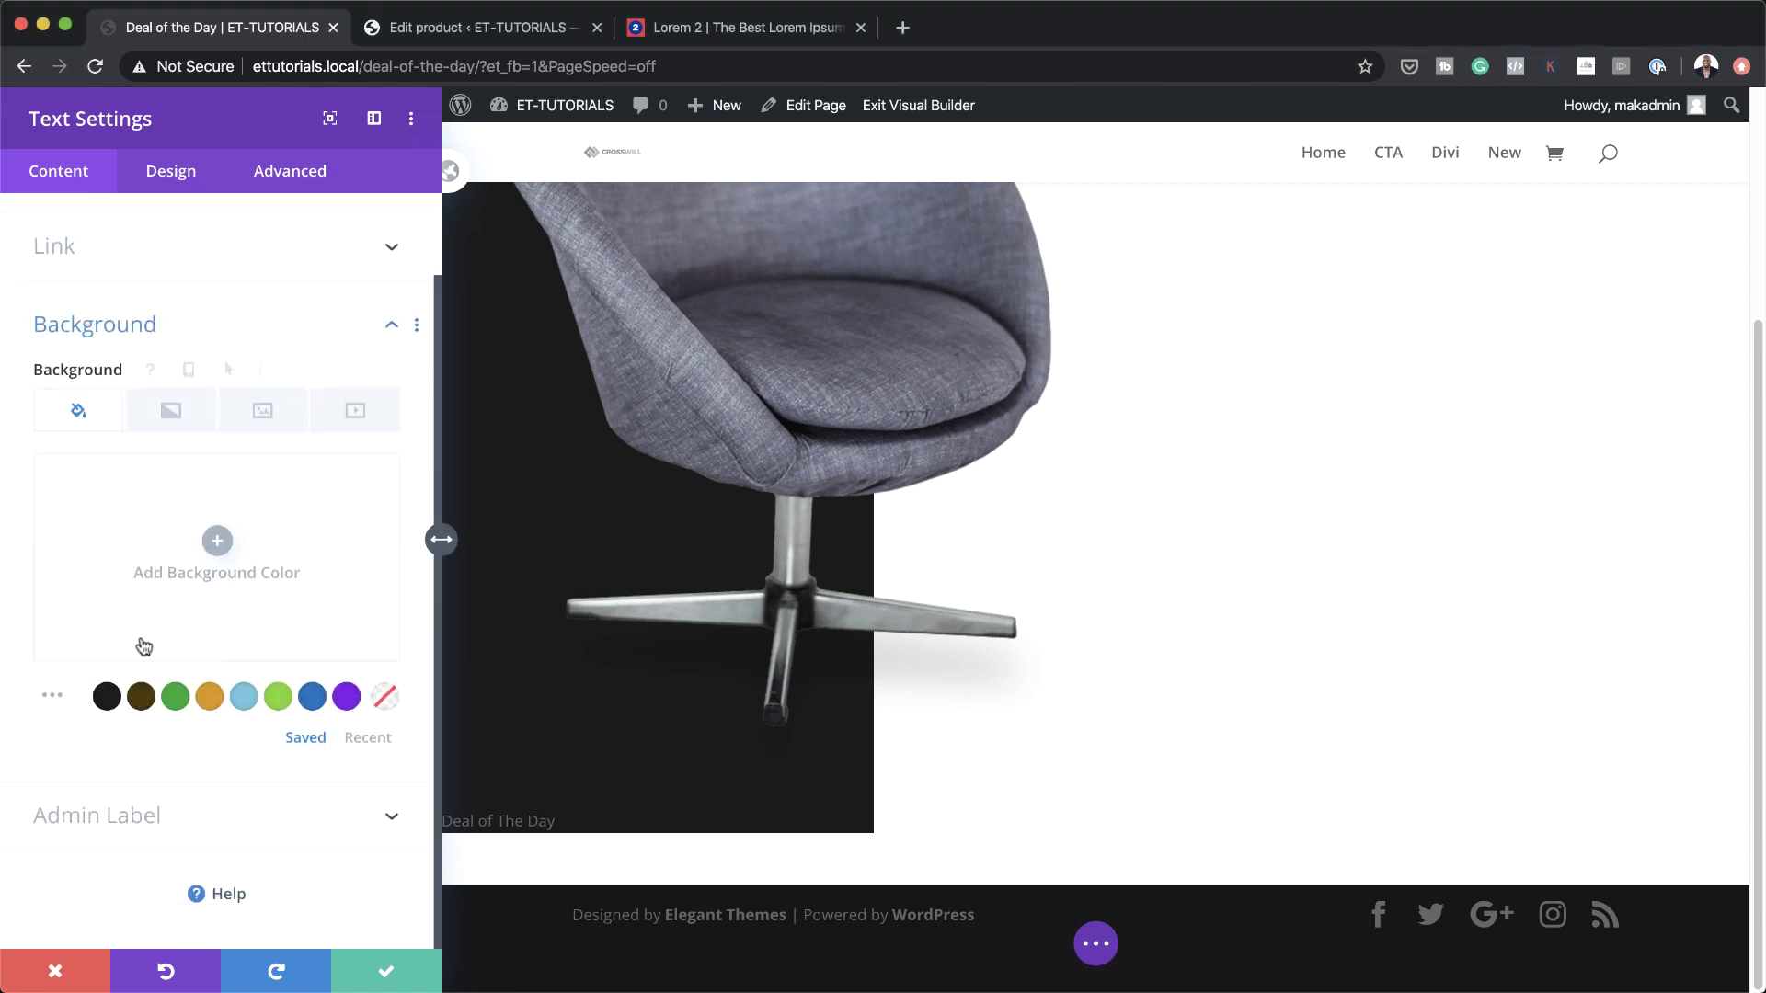
click(215, 540)
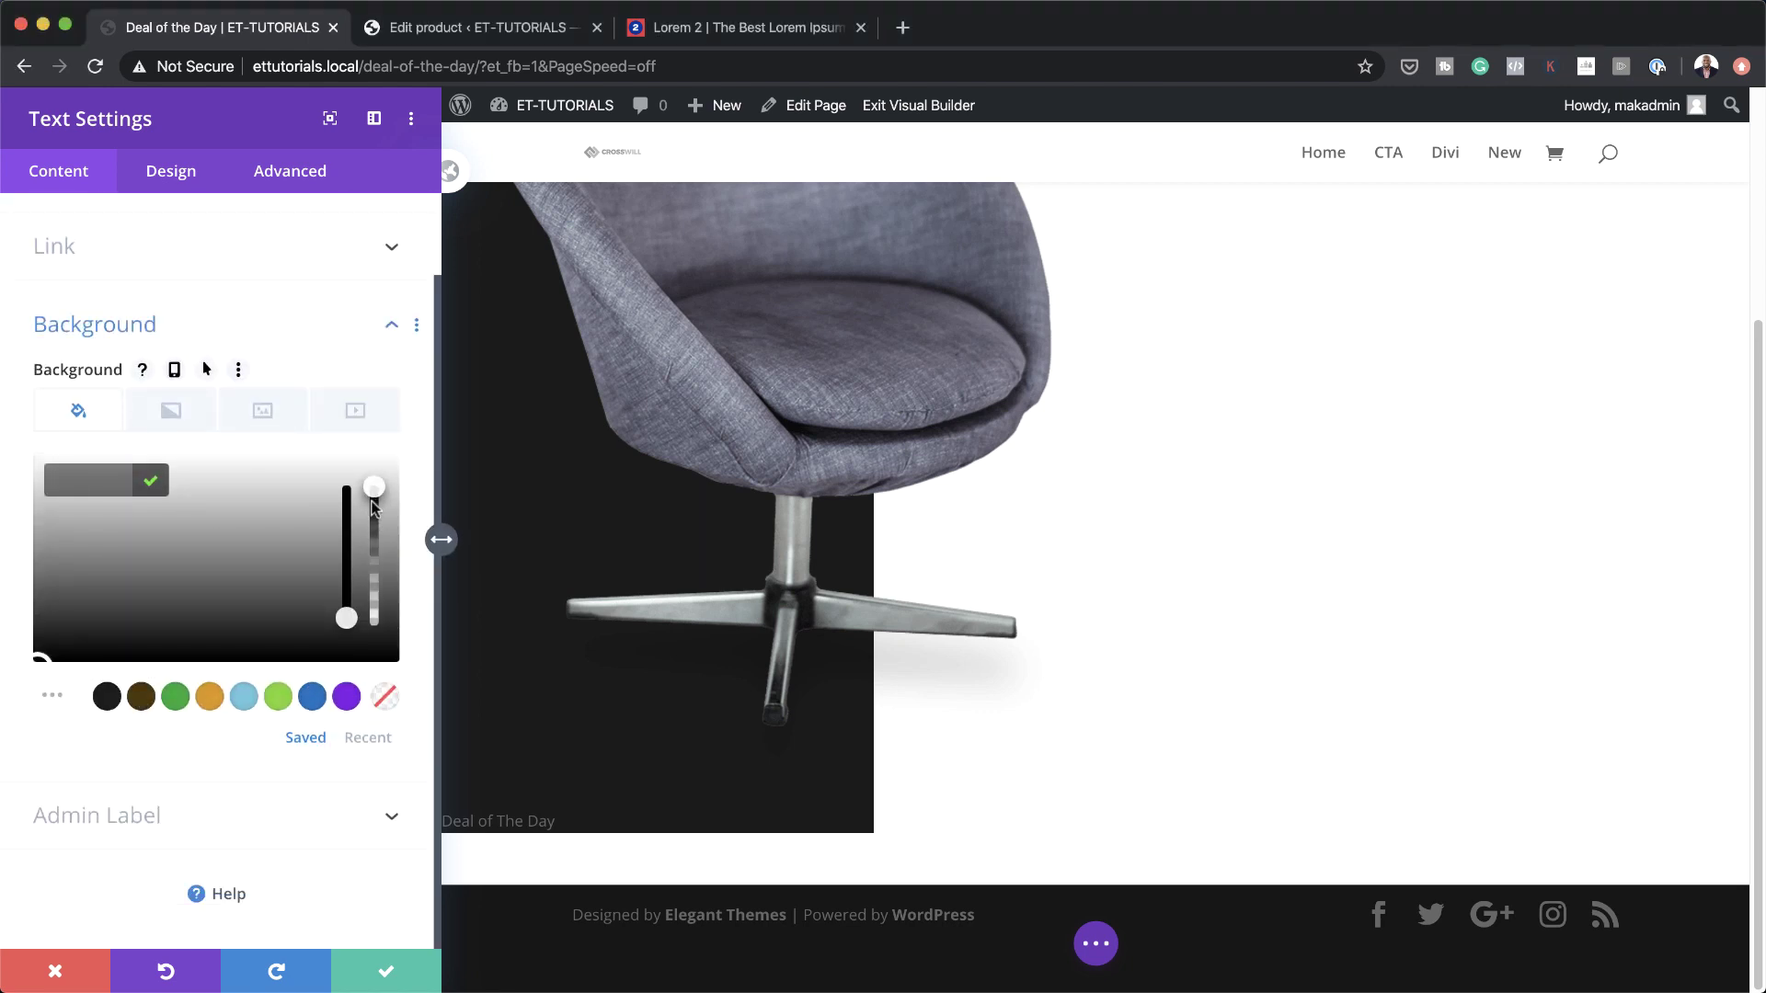
drag(373, 488, 374, 549)
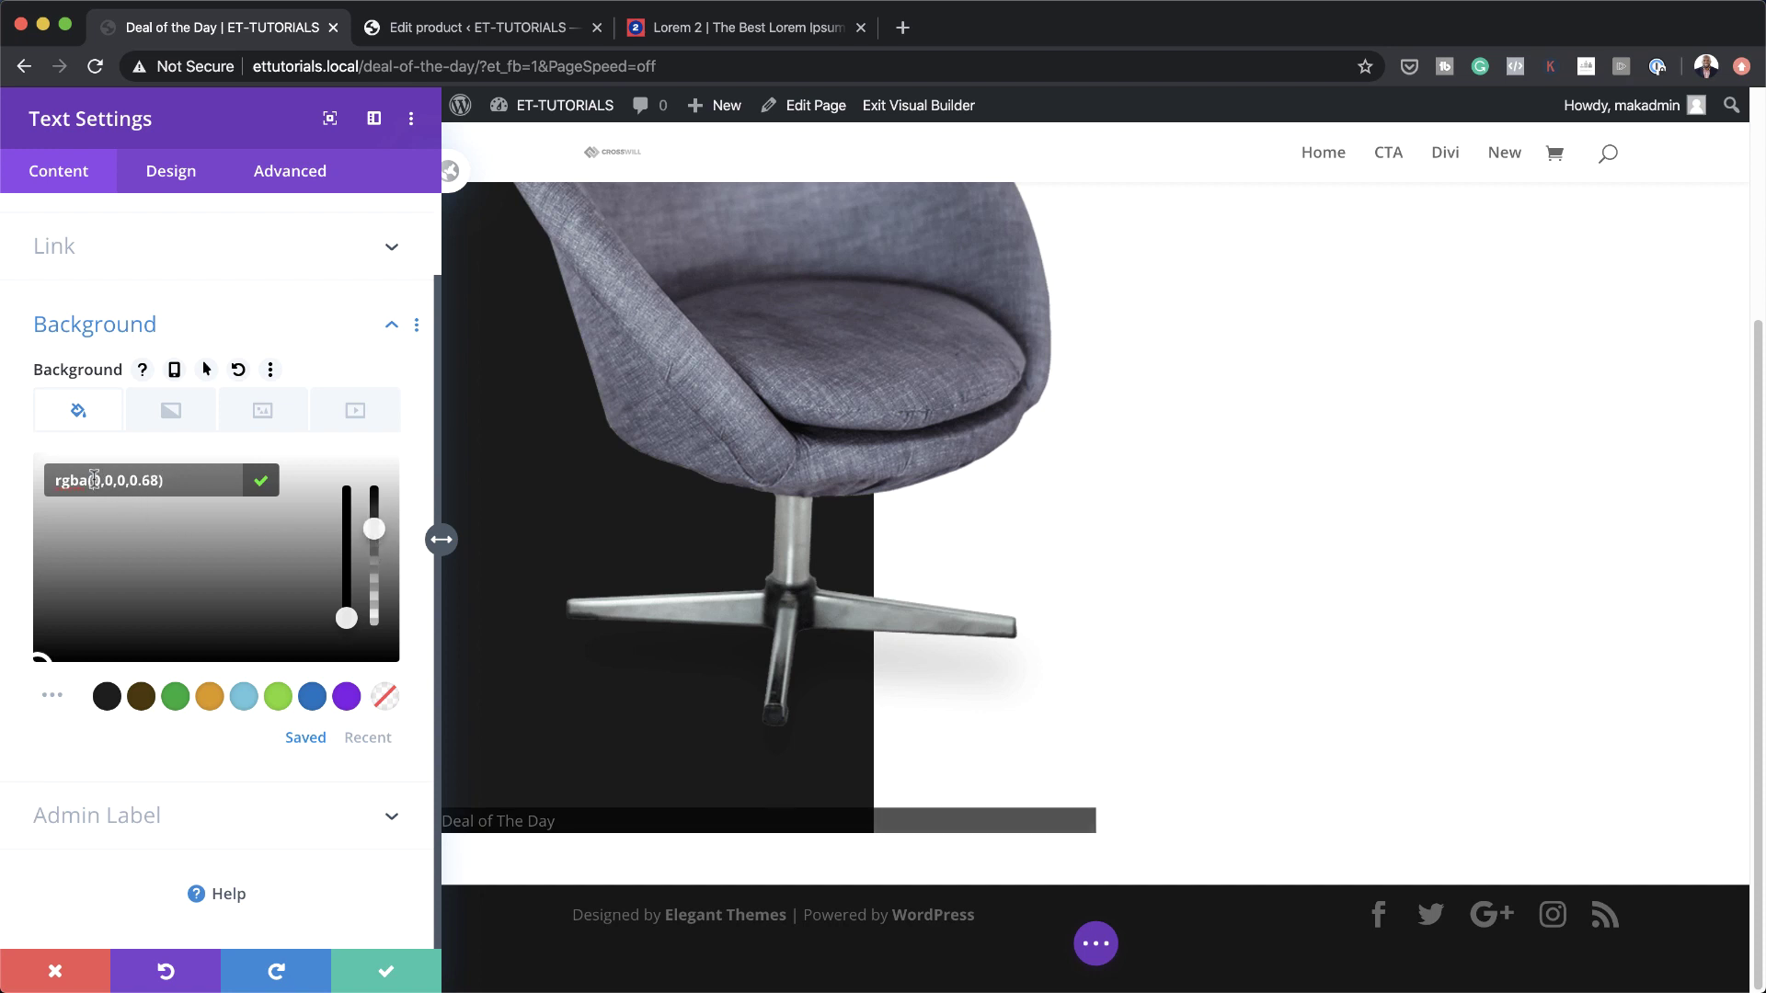
drag(94, 479, 158, 480)
text(3vw)
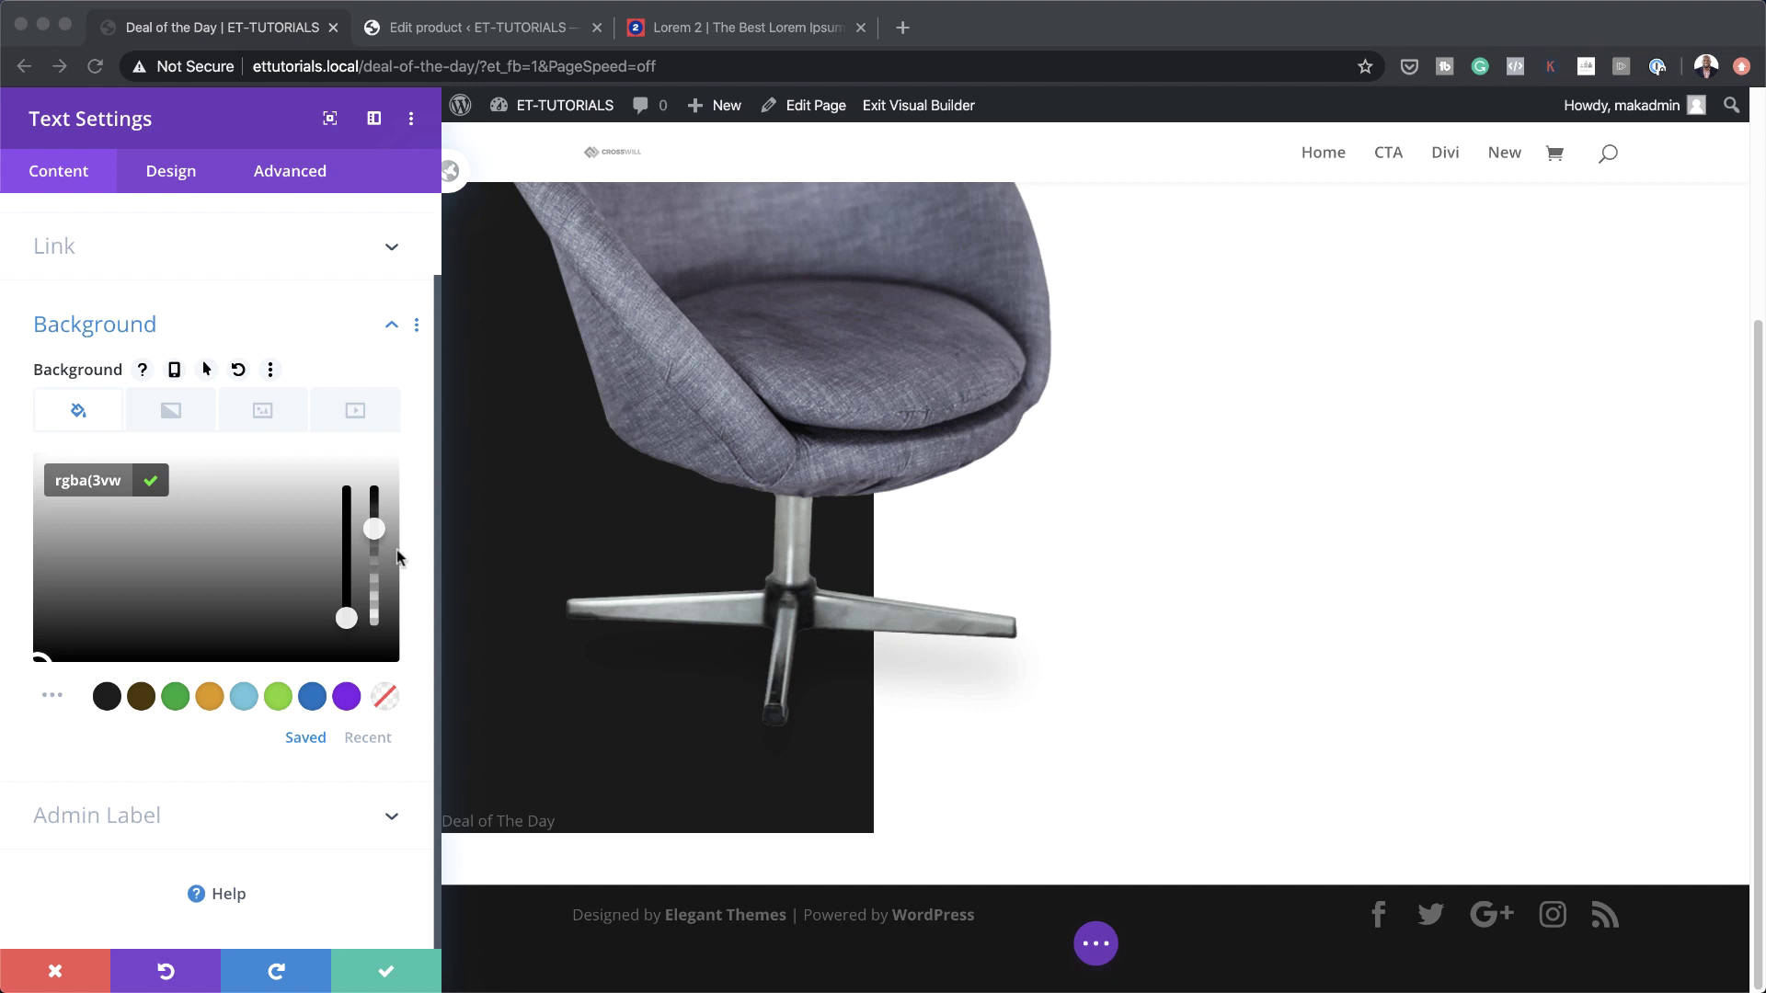
mouse_move(375, 532)
mouse_down()
mouse_move(374, 485)
mouse_move(374, 519)
mouse_up()
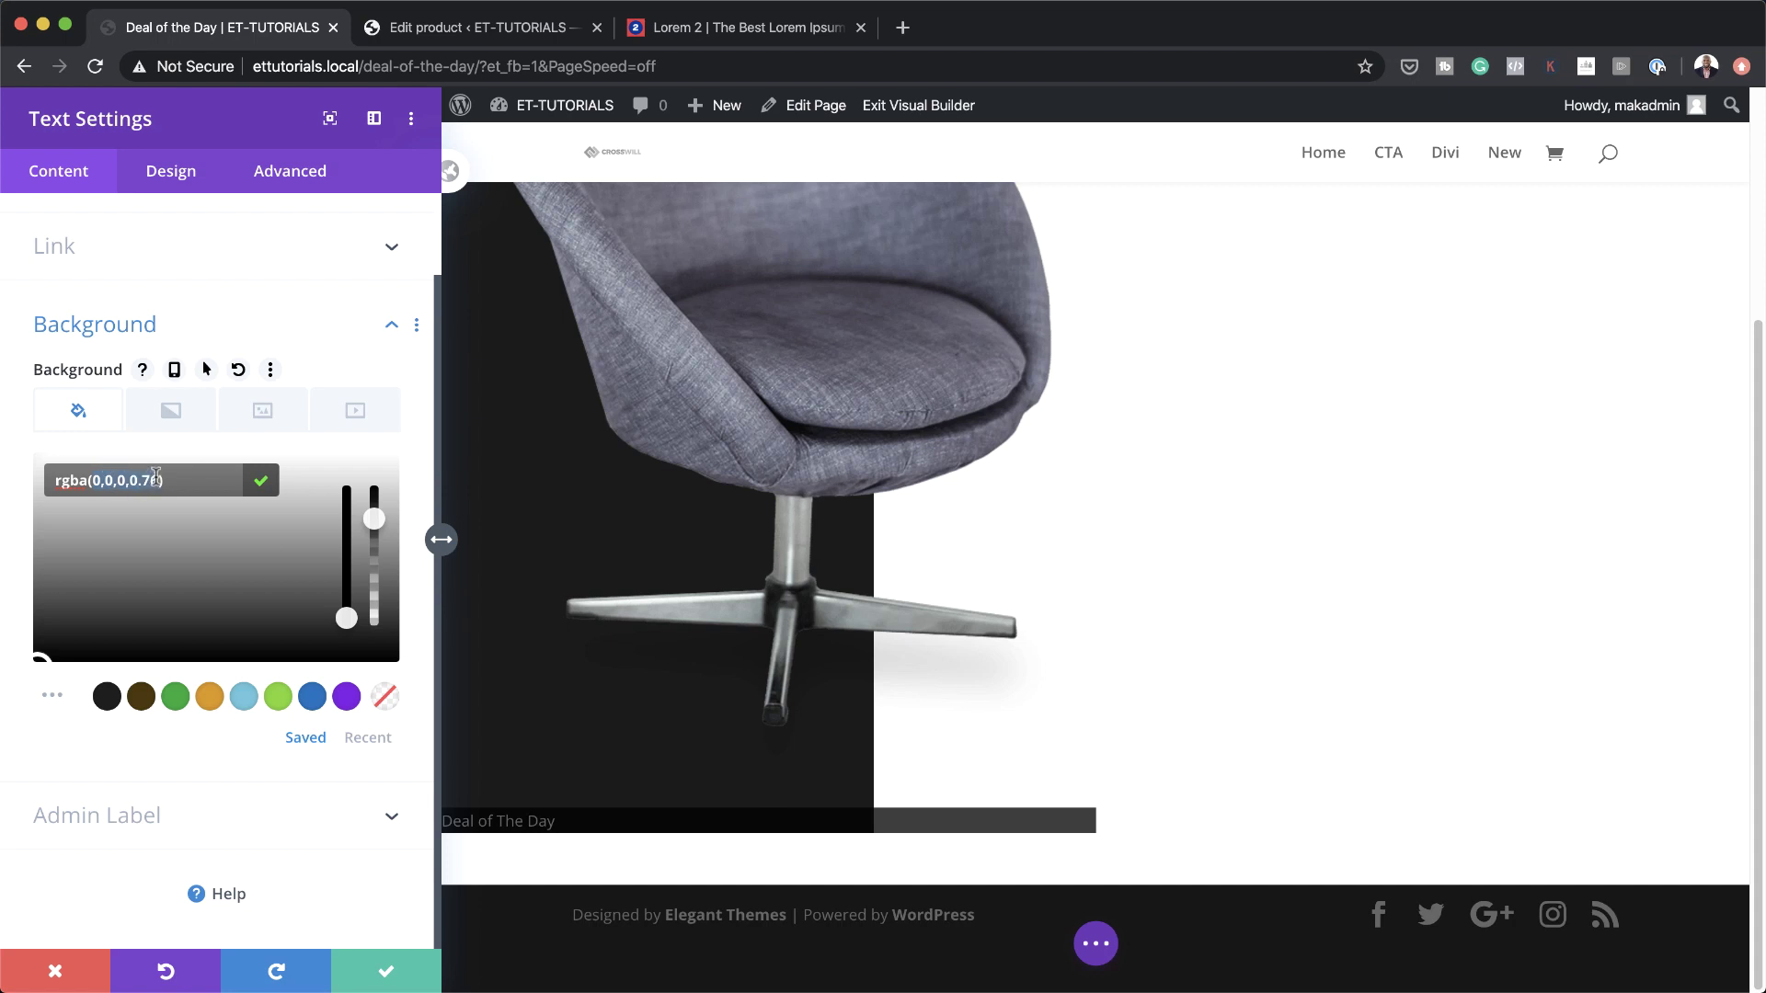
text(165,255,250,0.4)
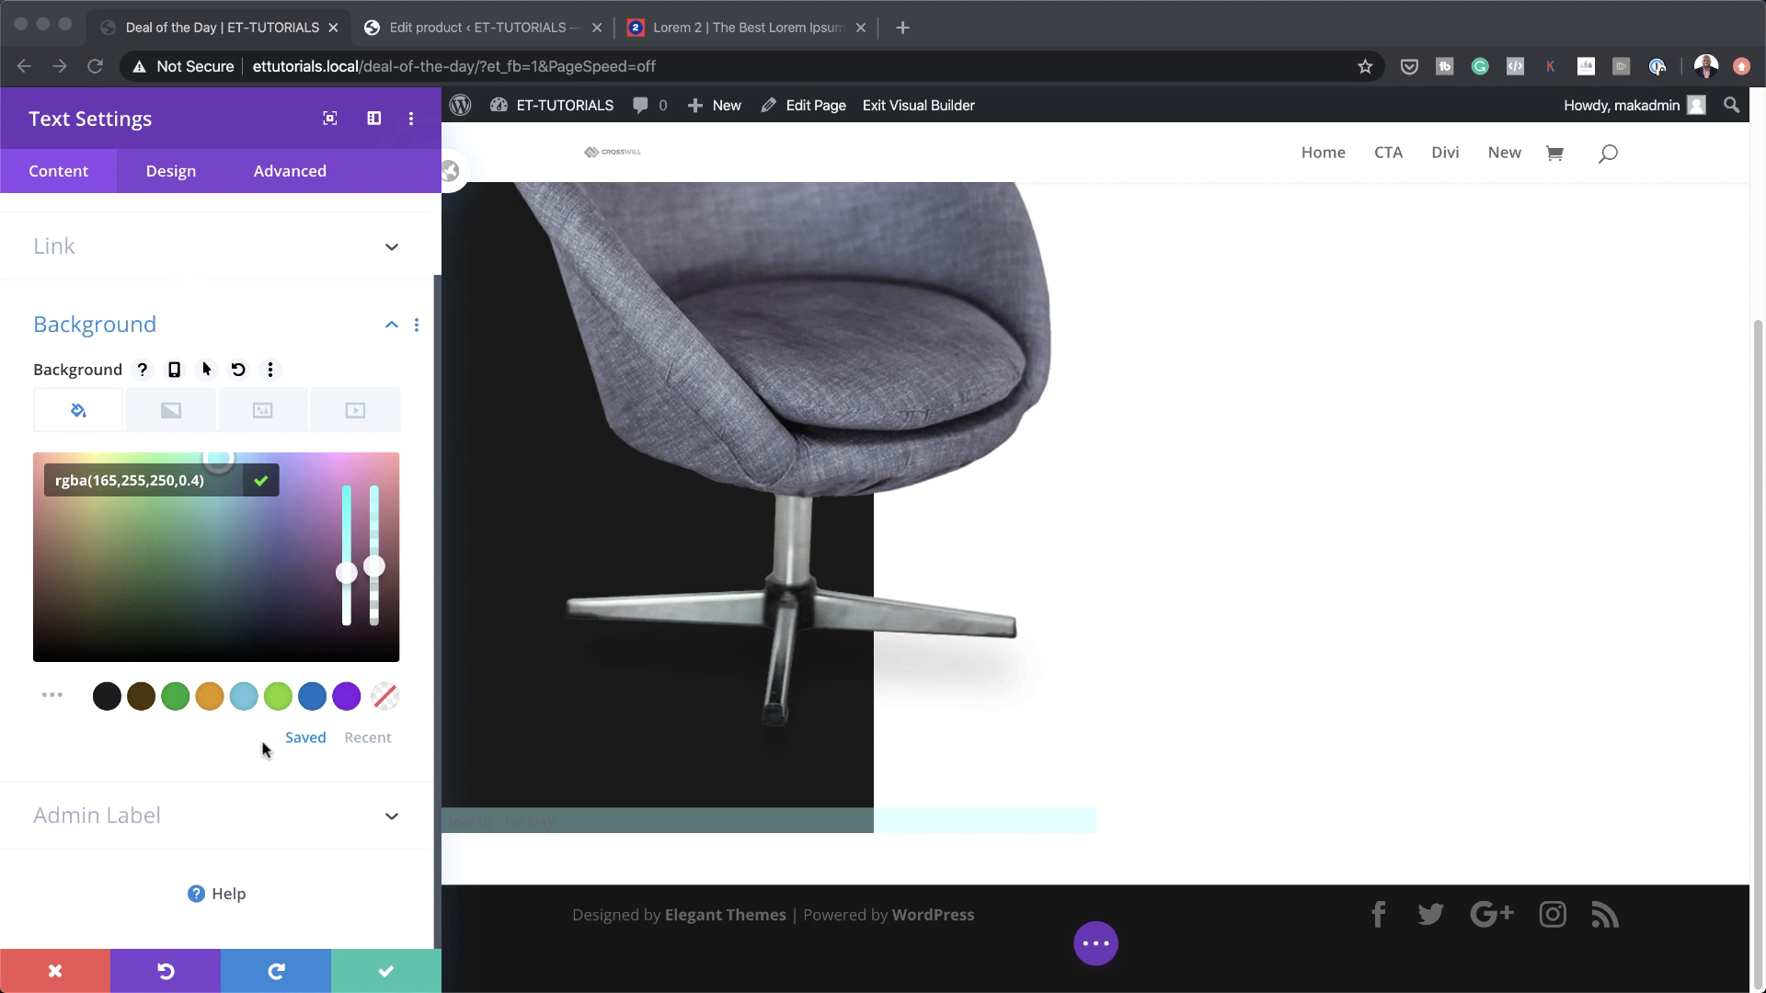
click(175, 173)
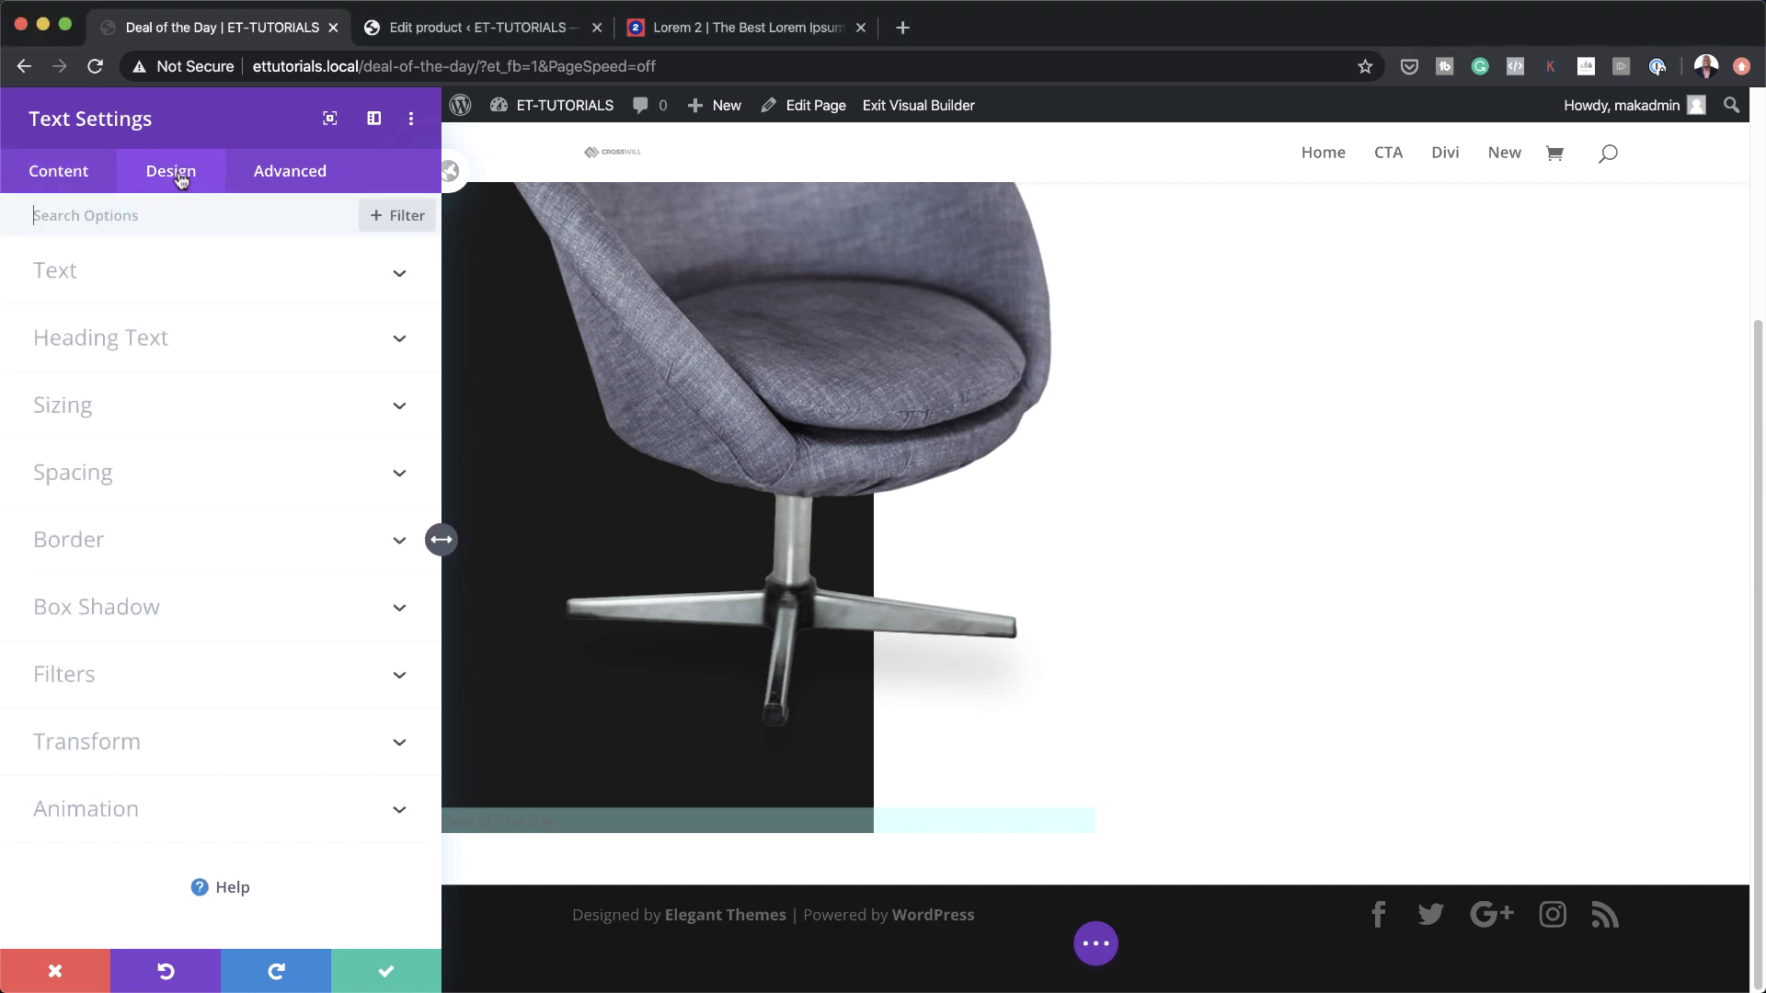
Set the label's text font to Playfair Display with Heavy weight
click(104, 279)
click(194, 410)
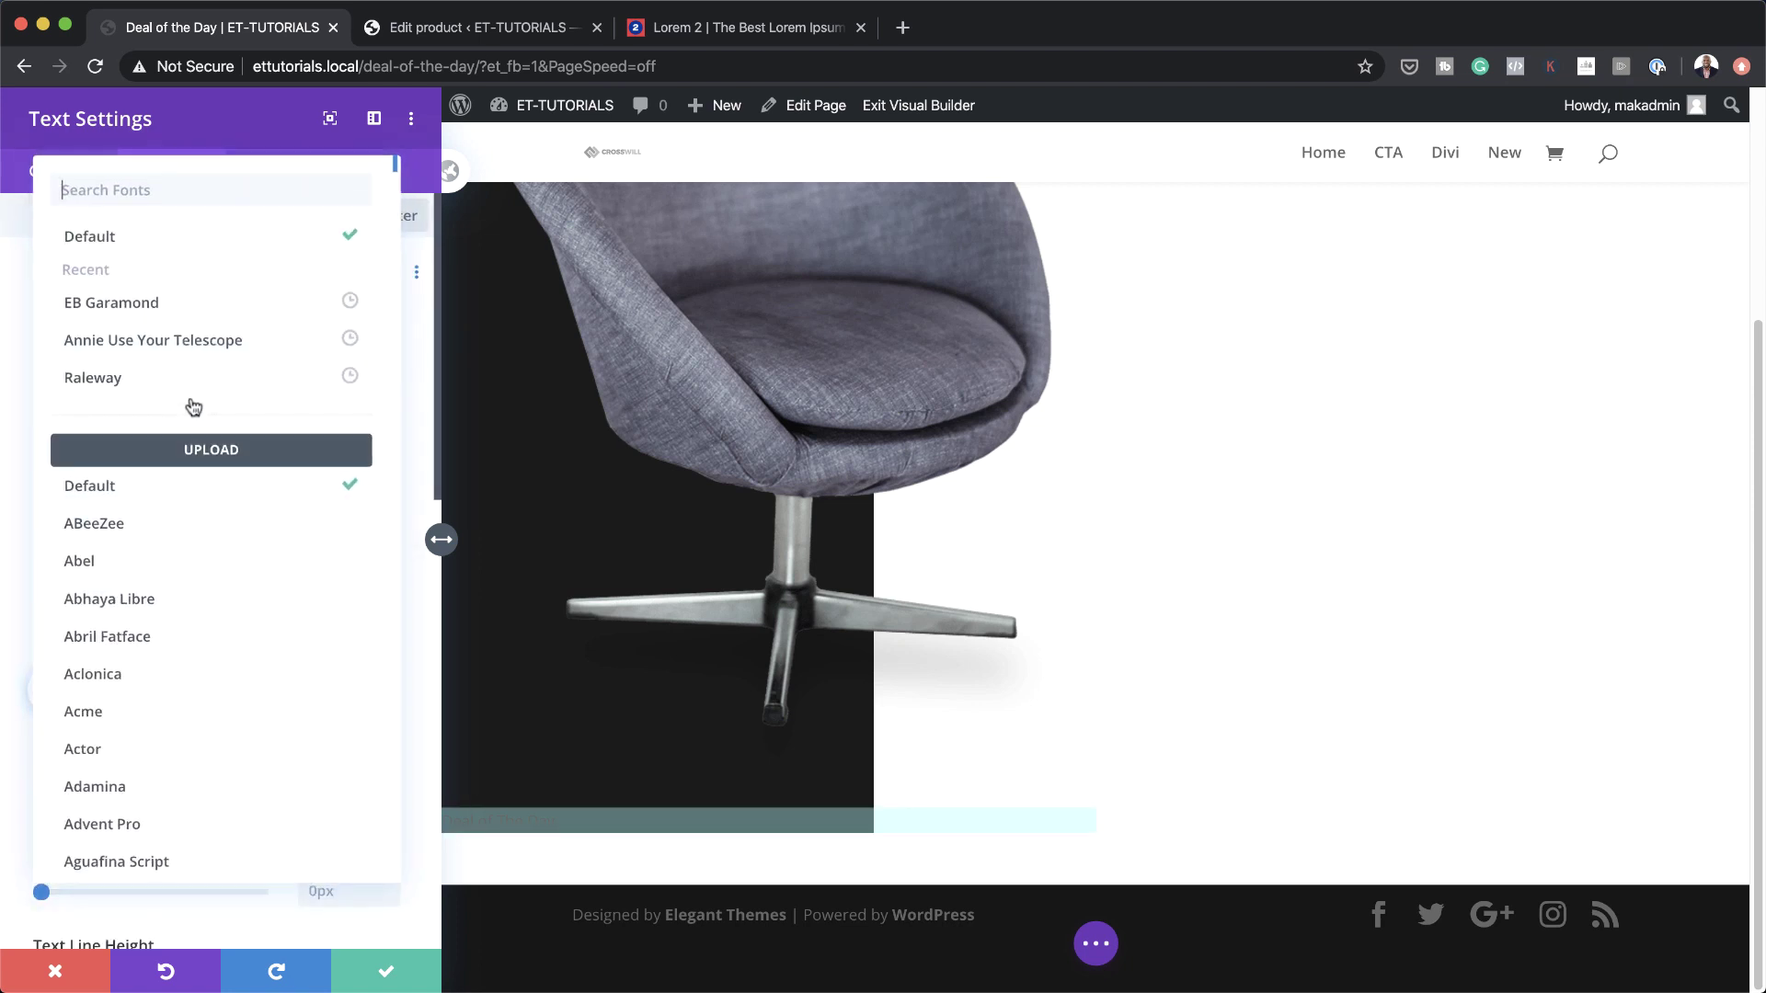
text(Playfair Display)
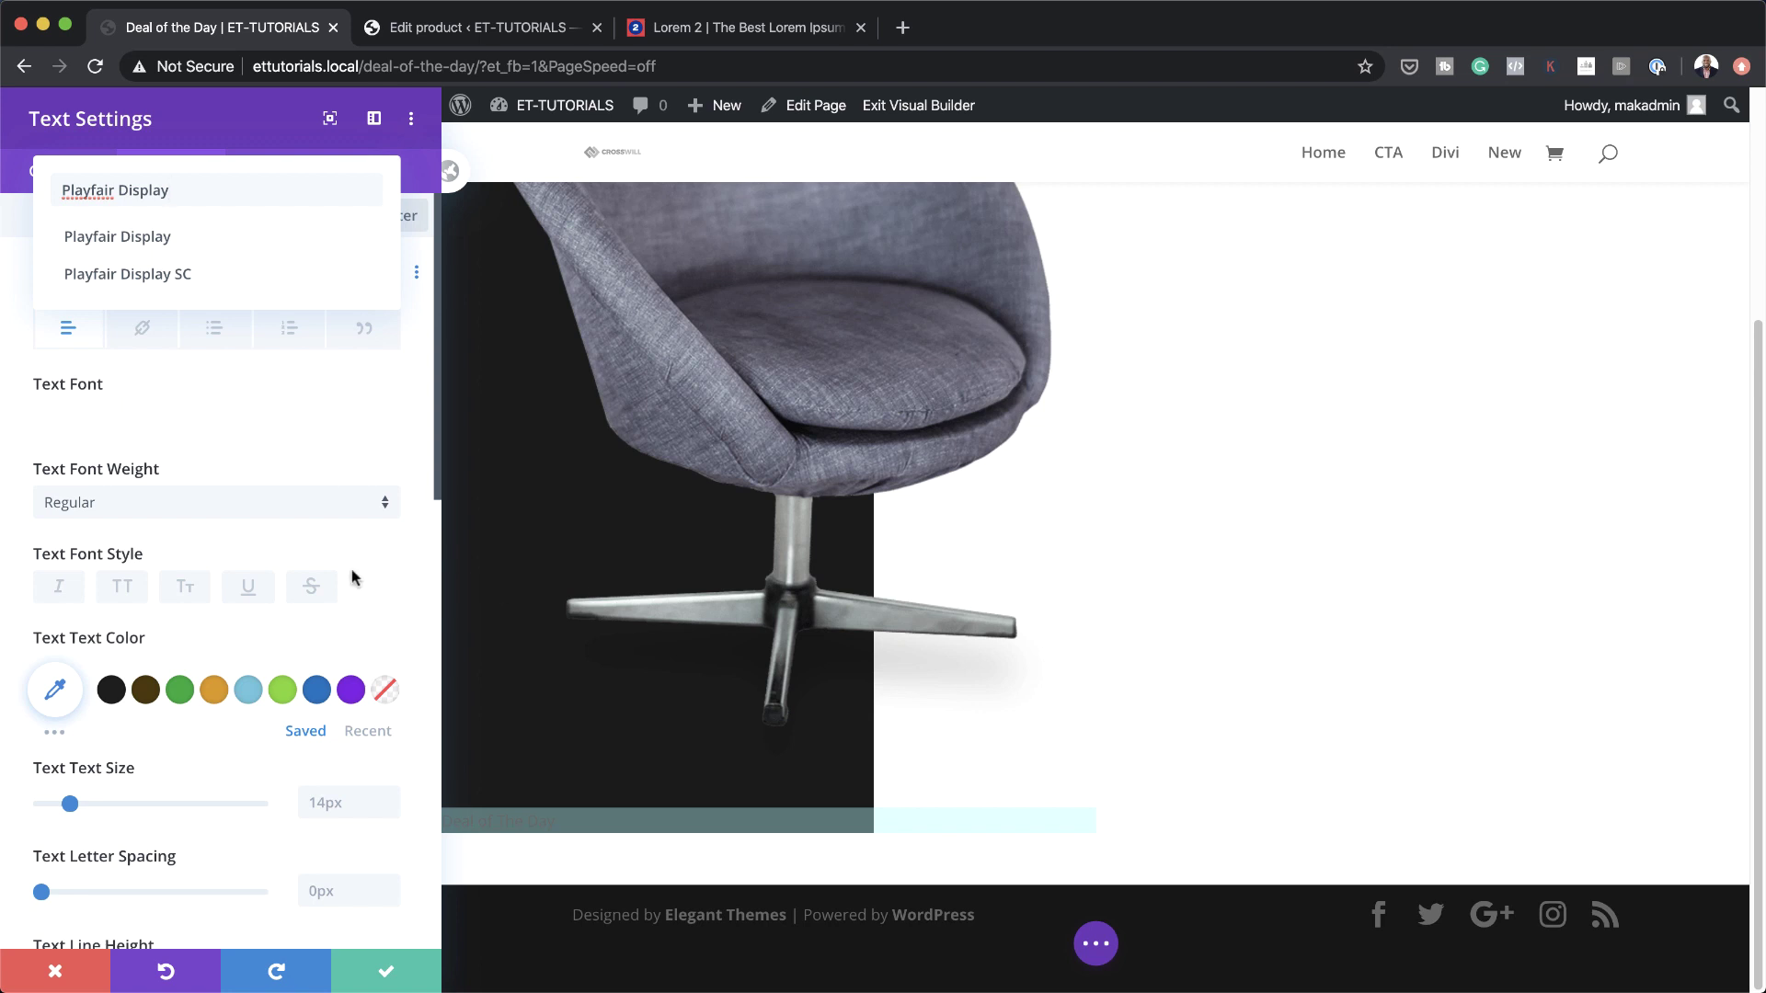
click(267, 506)
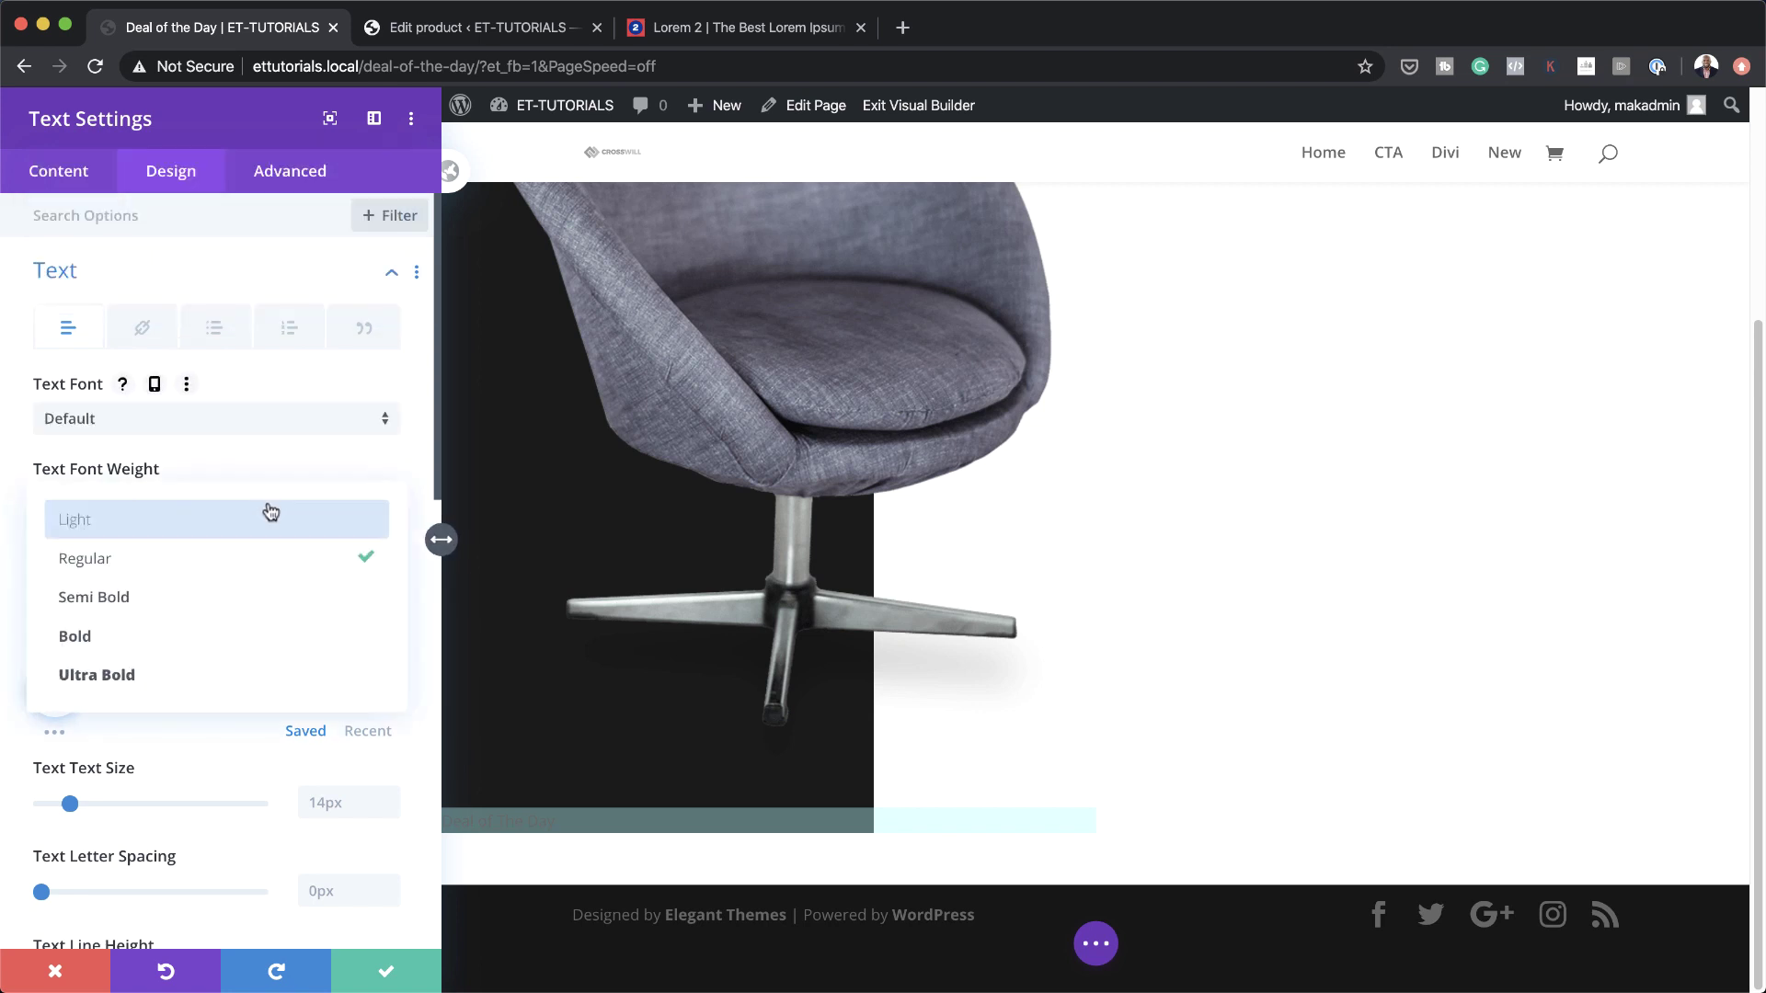
click(260, 634)
click(269, 424)
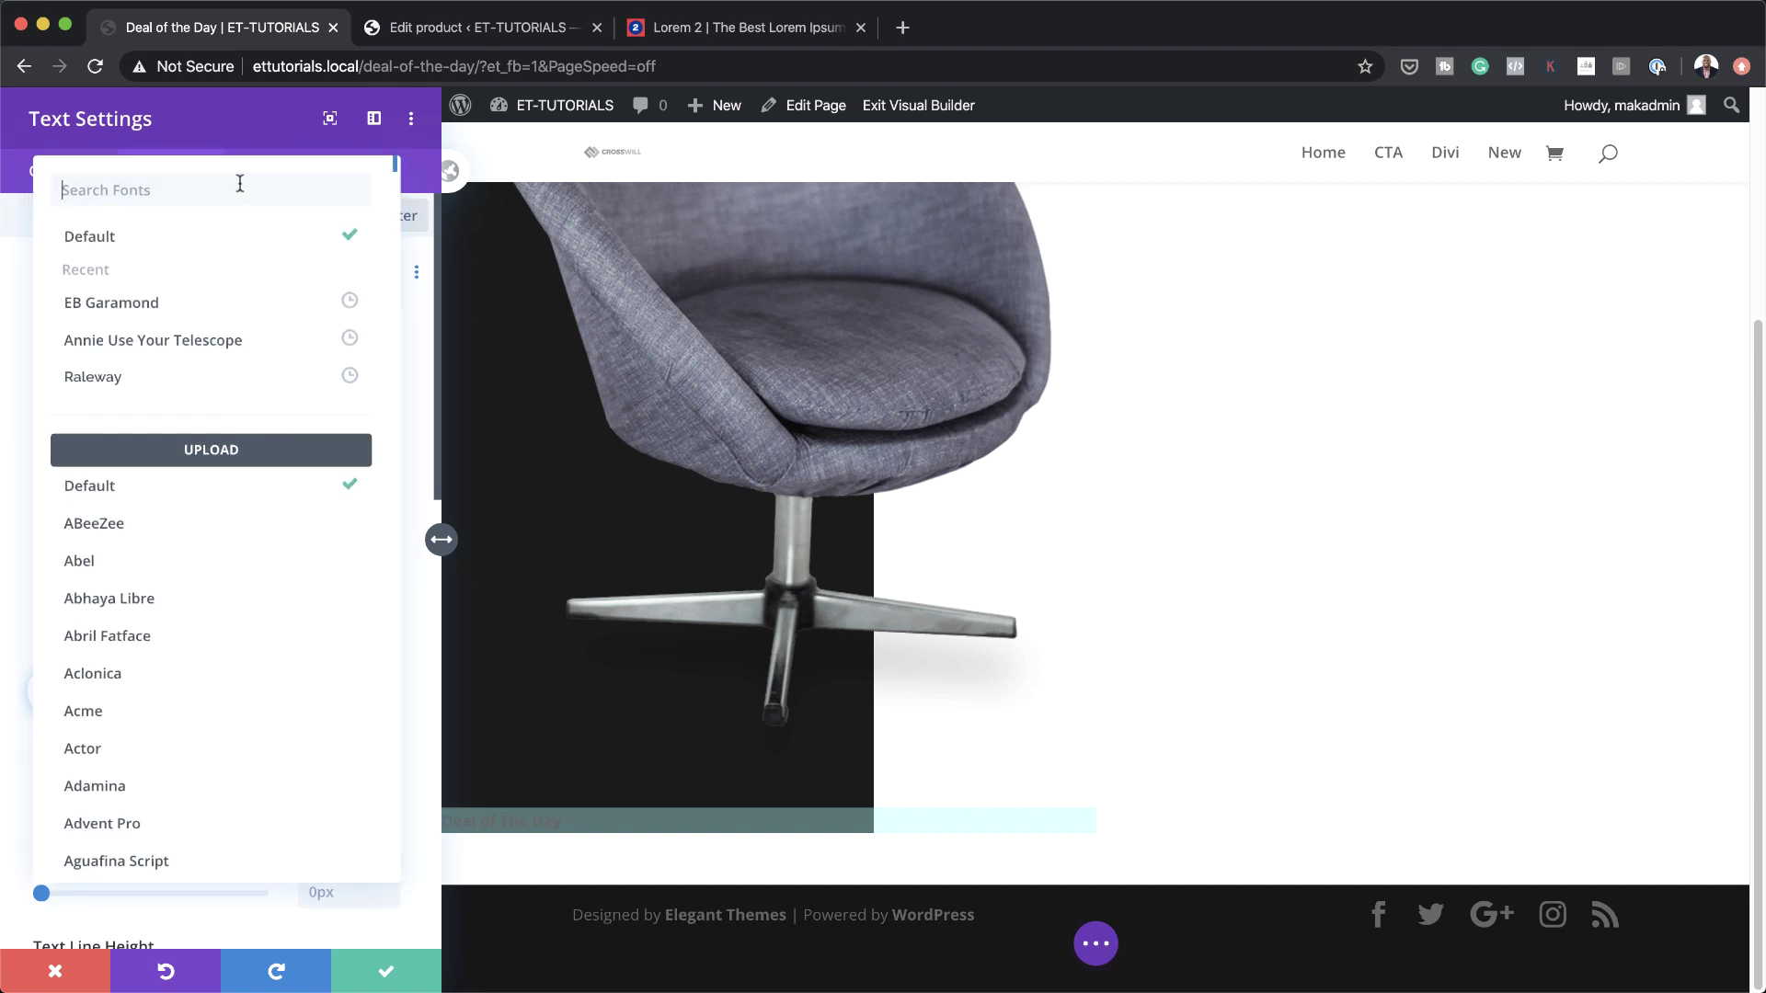
text(Playfair Display)
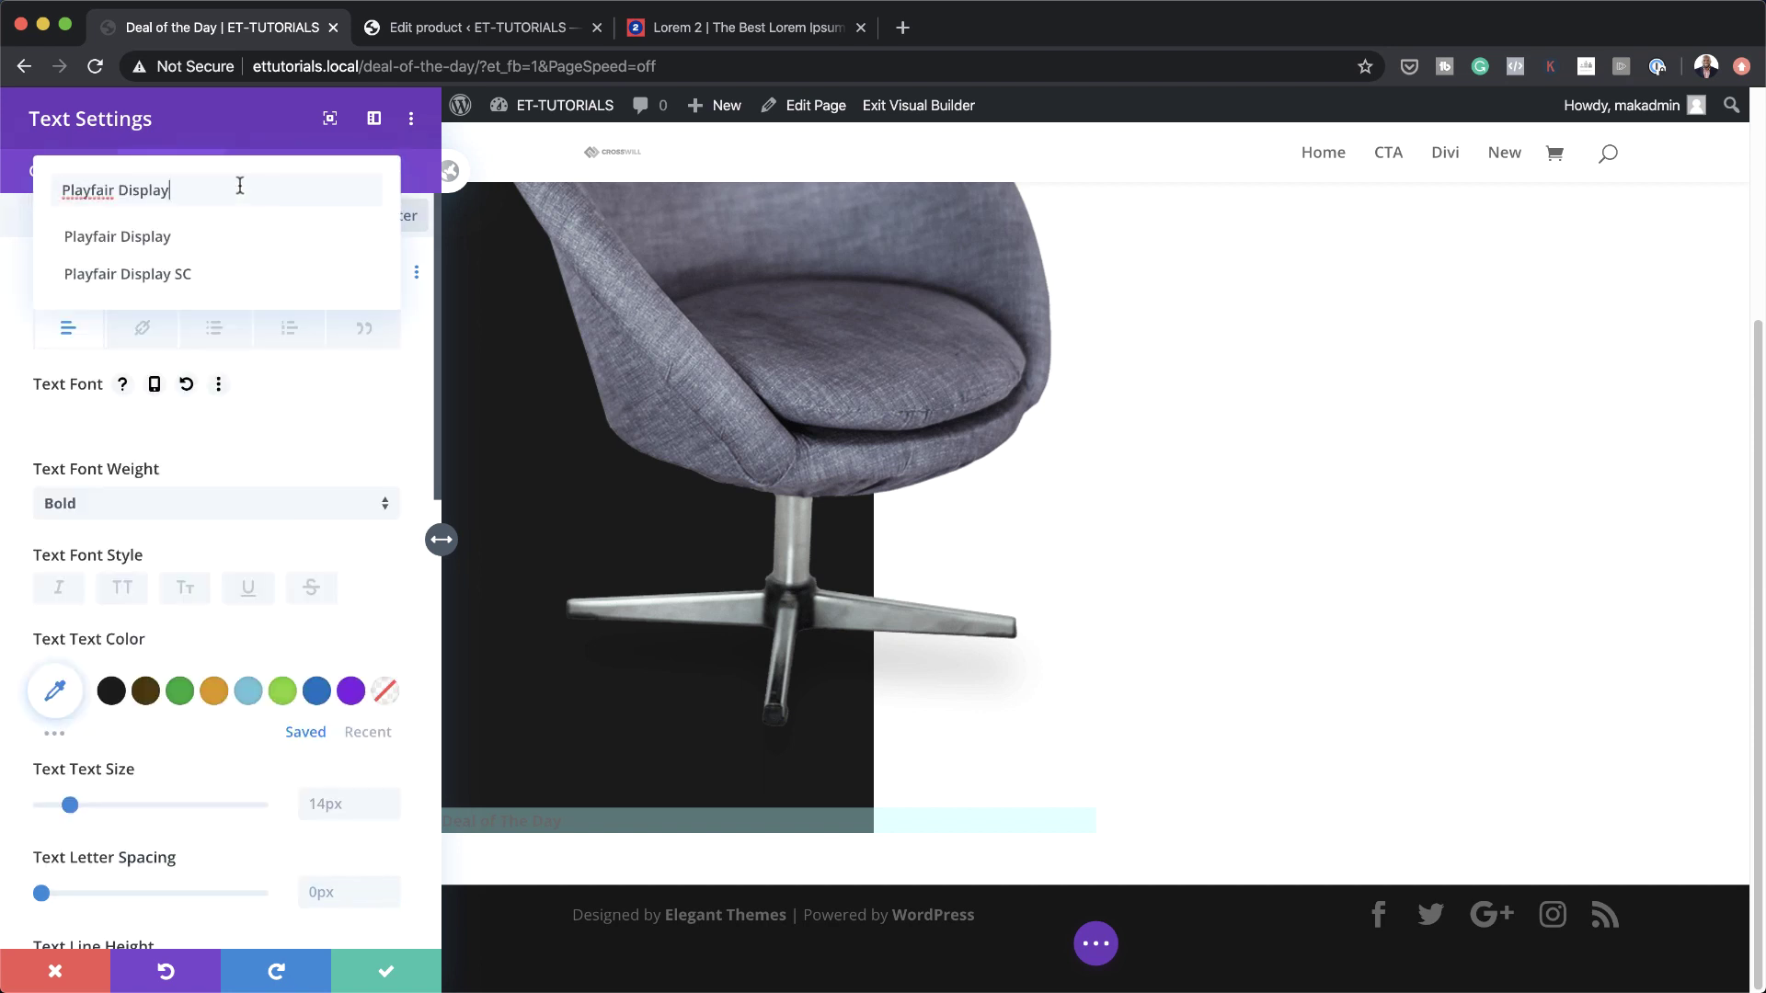
click(178, 245)
click(157, 503)
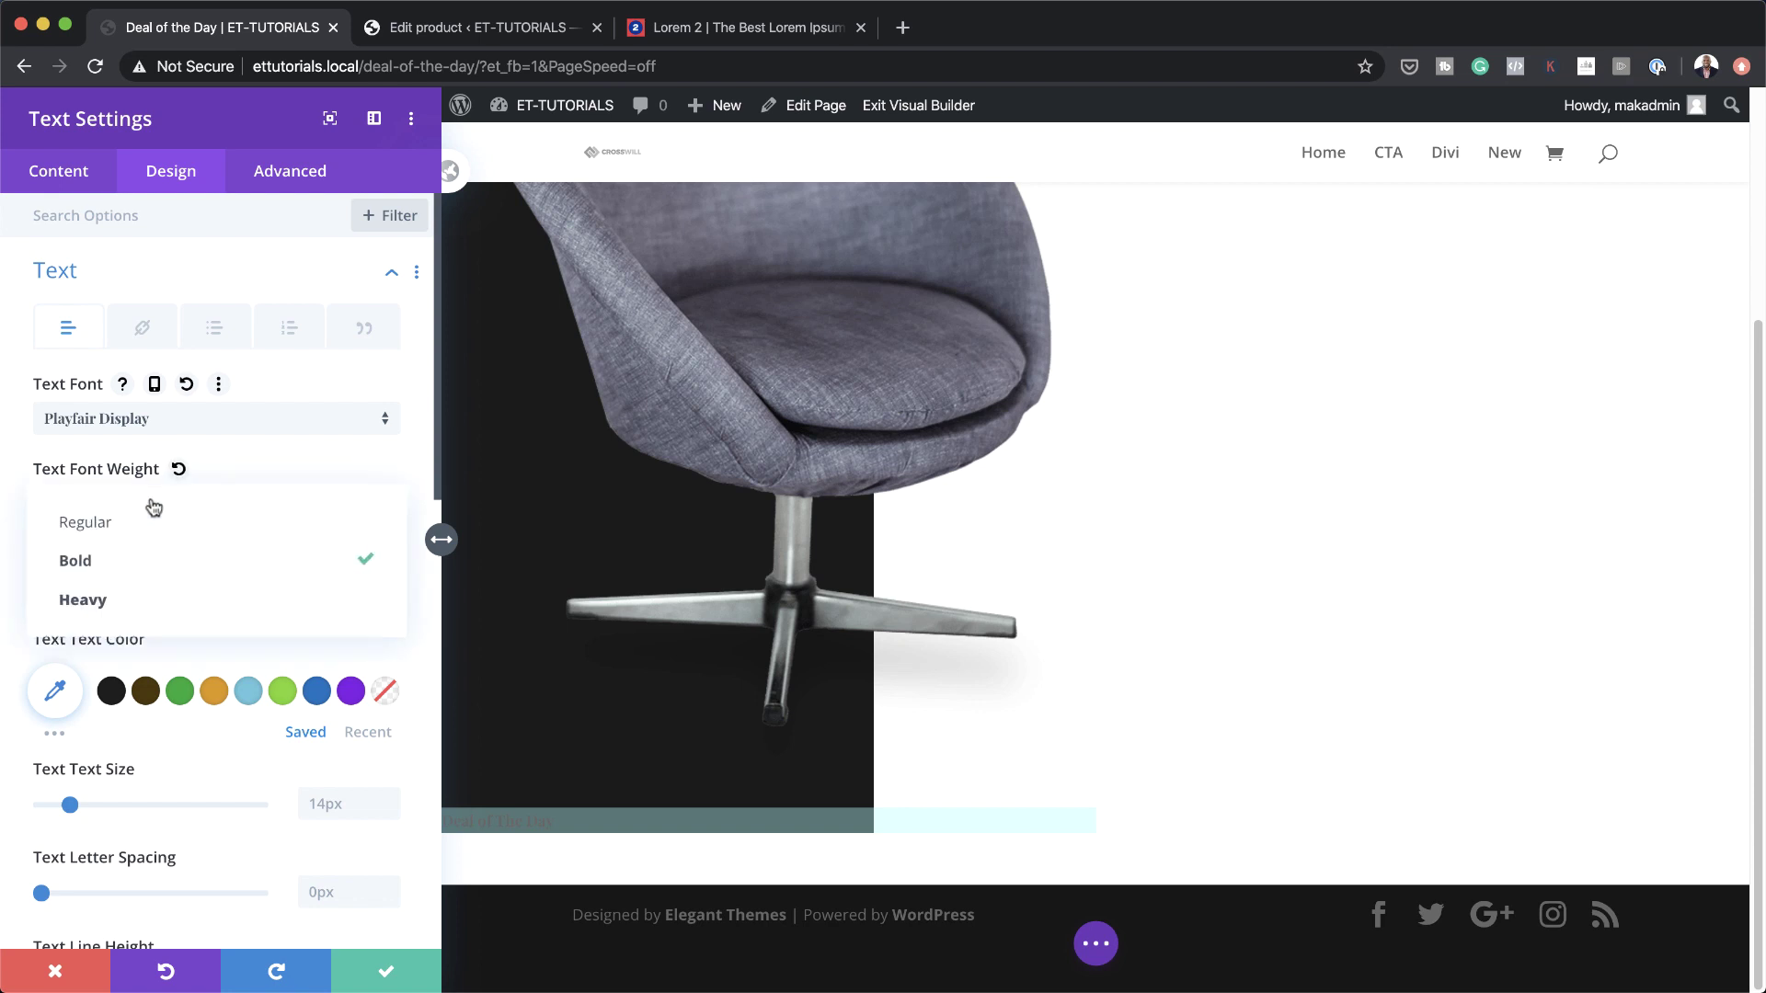
click(142, 602)
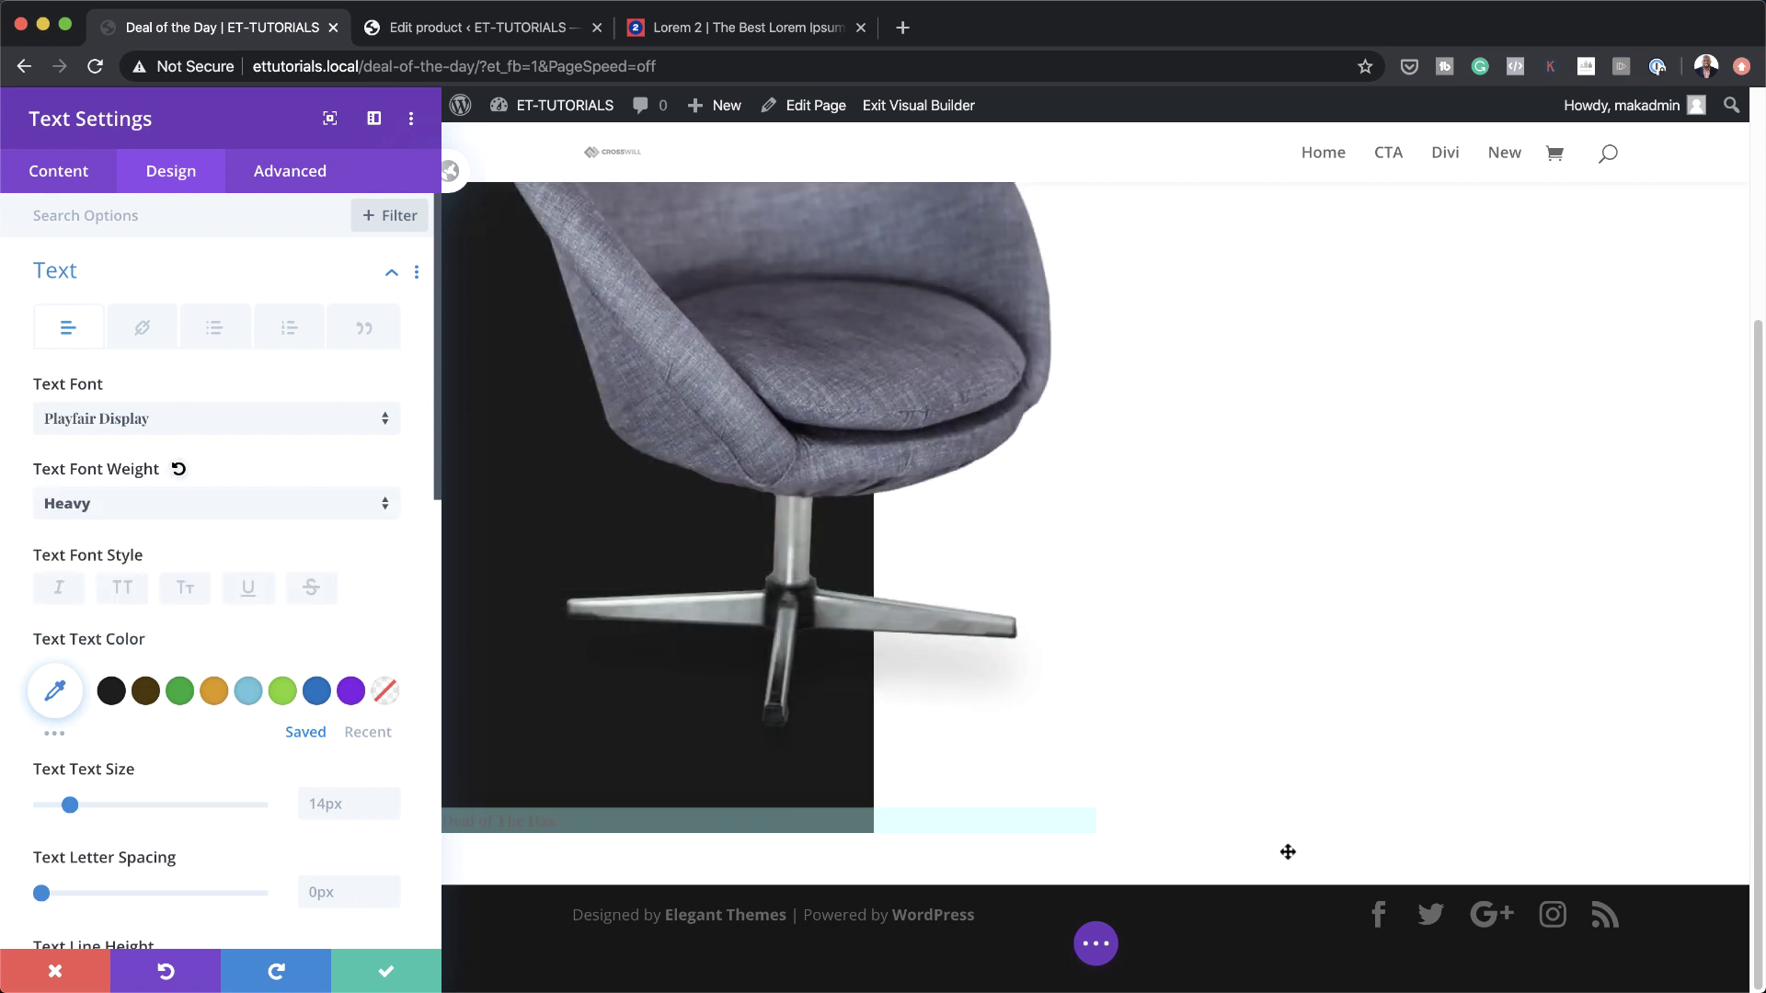
Make the label text uppercase, white, and 1.5vw in size
click(122, 587)
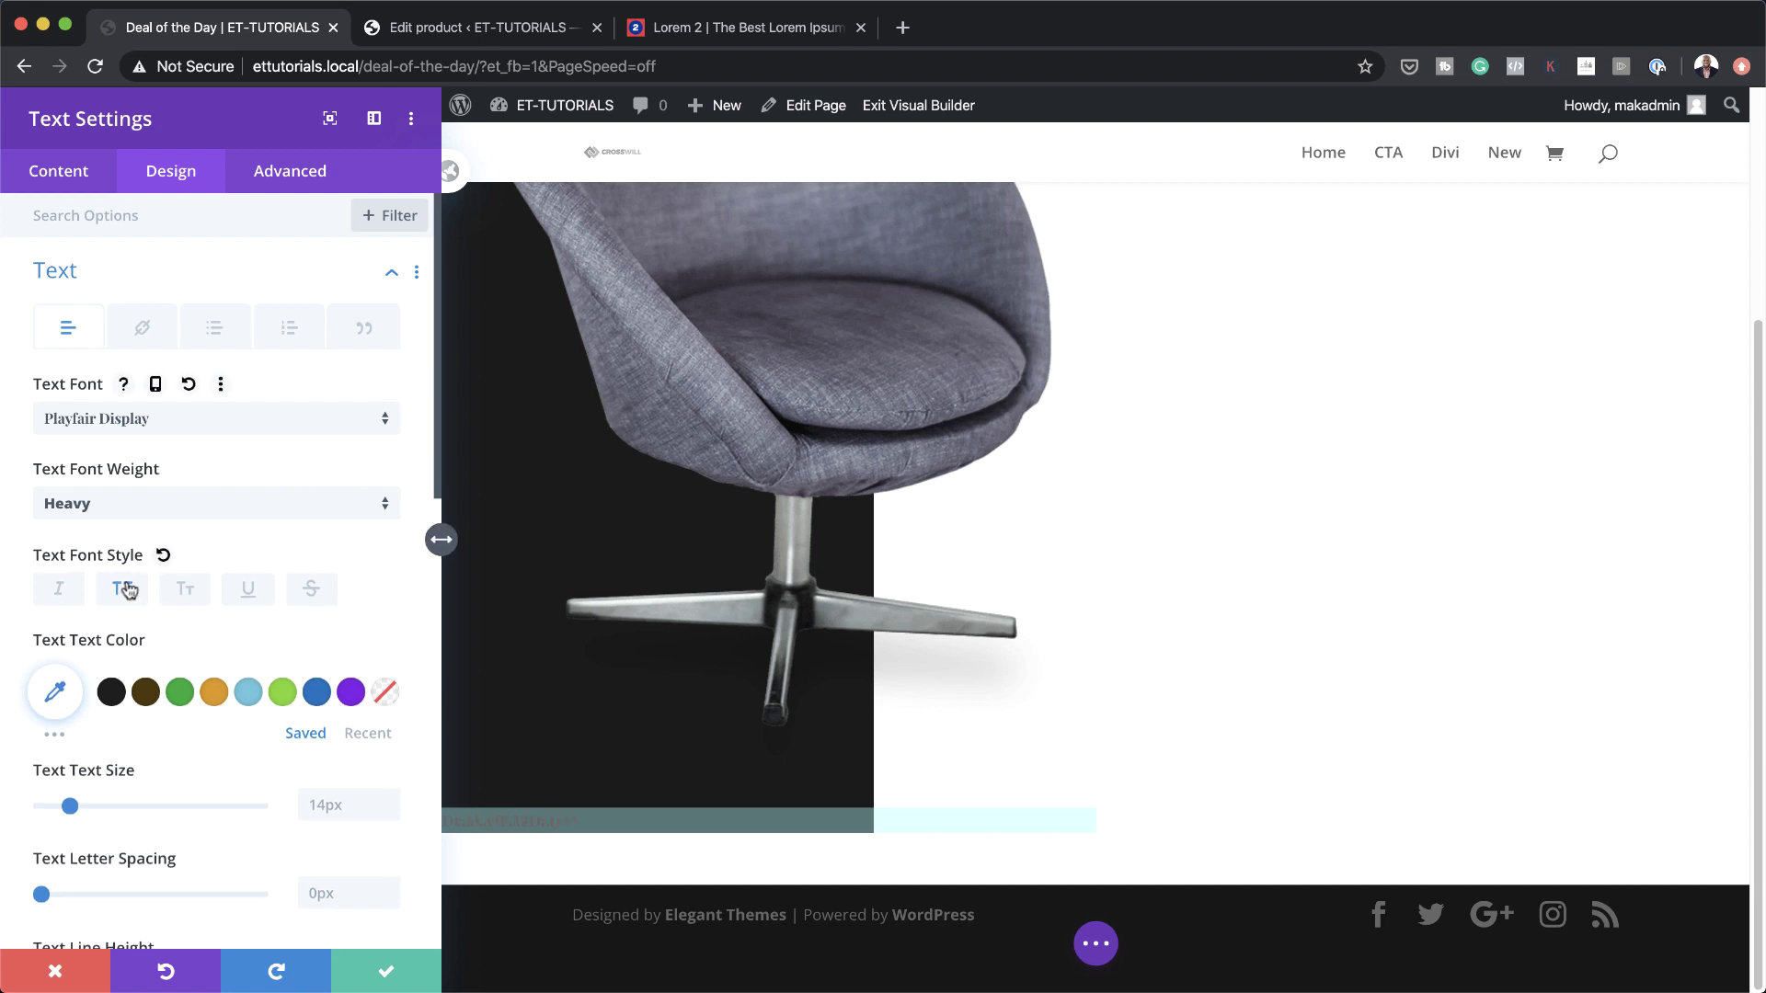
click(373, 734)
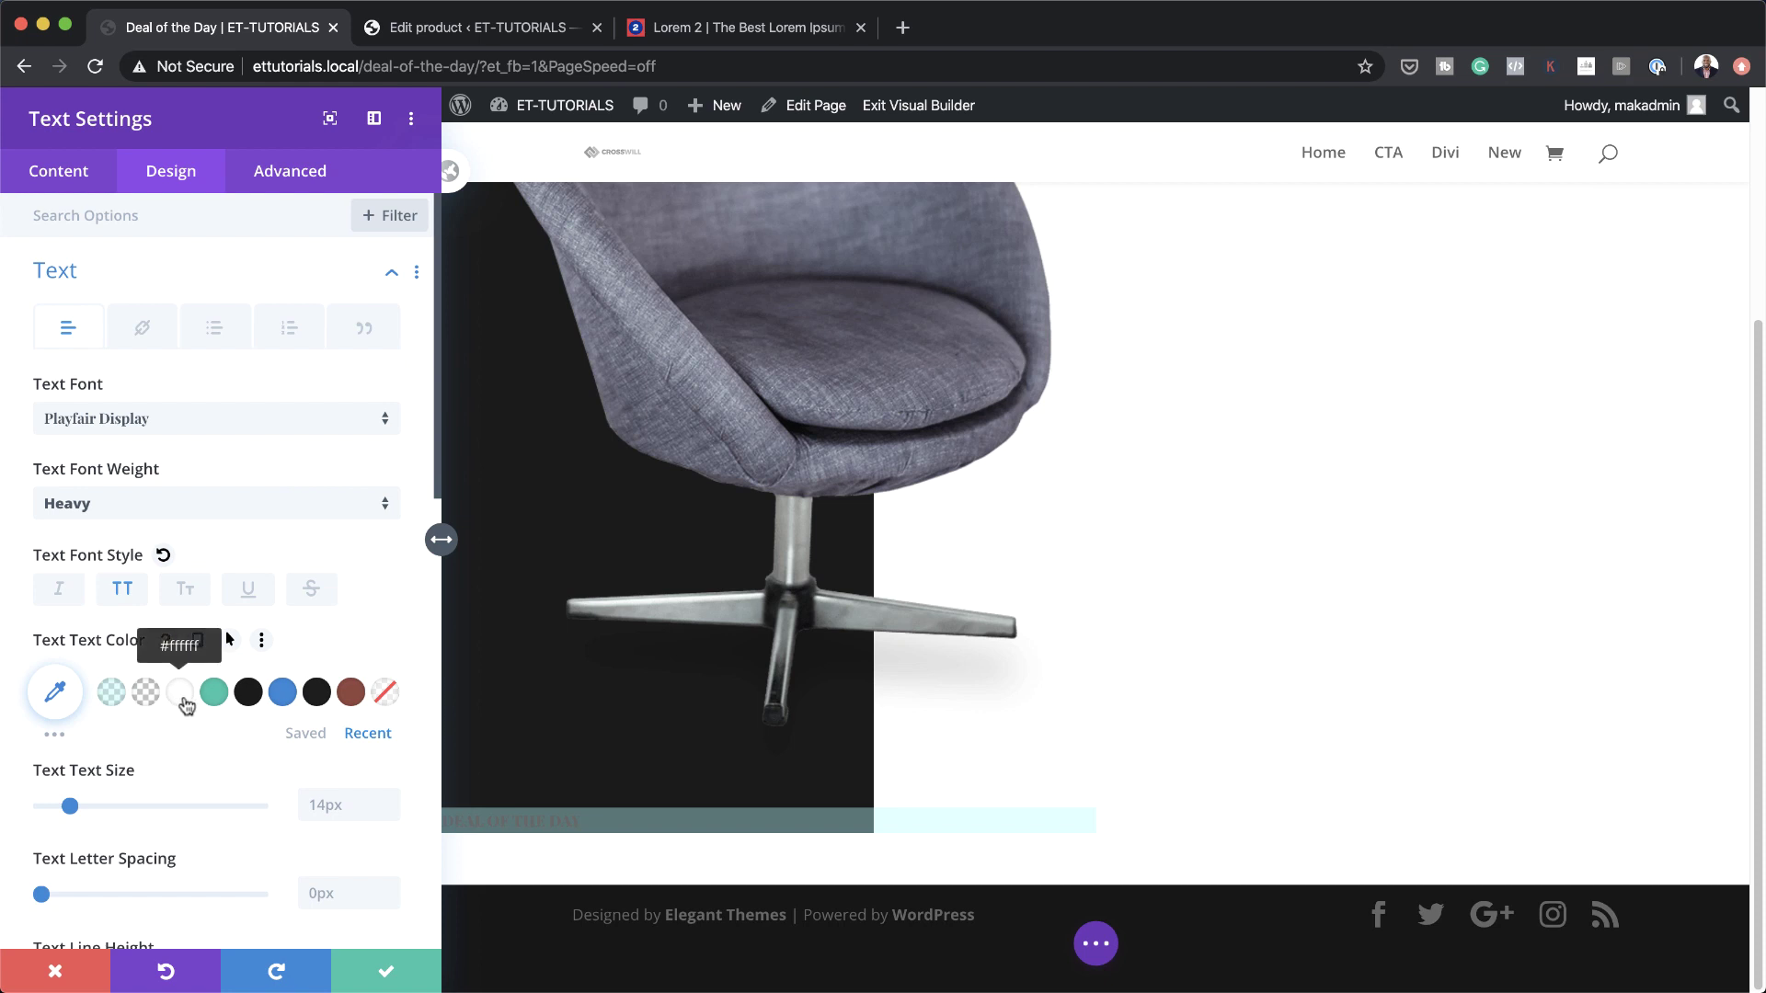
click(180, 693)
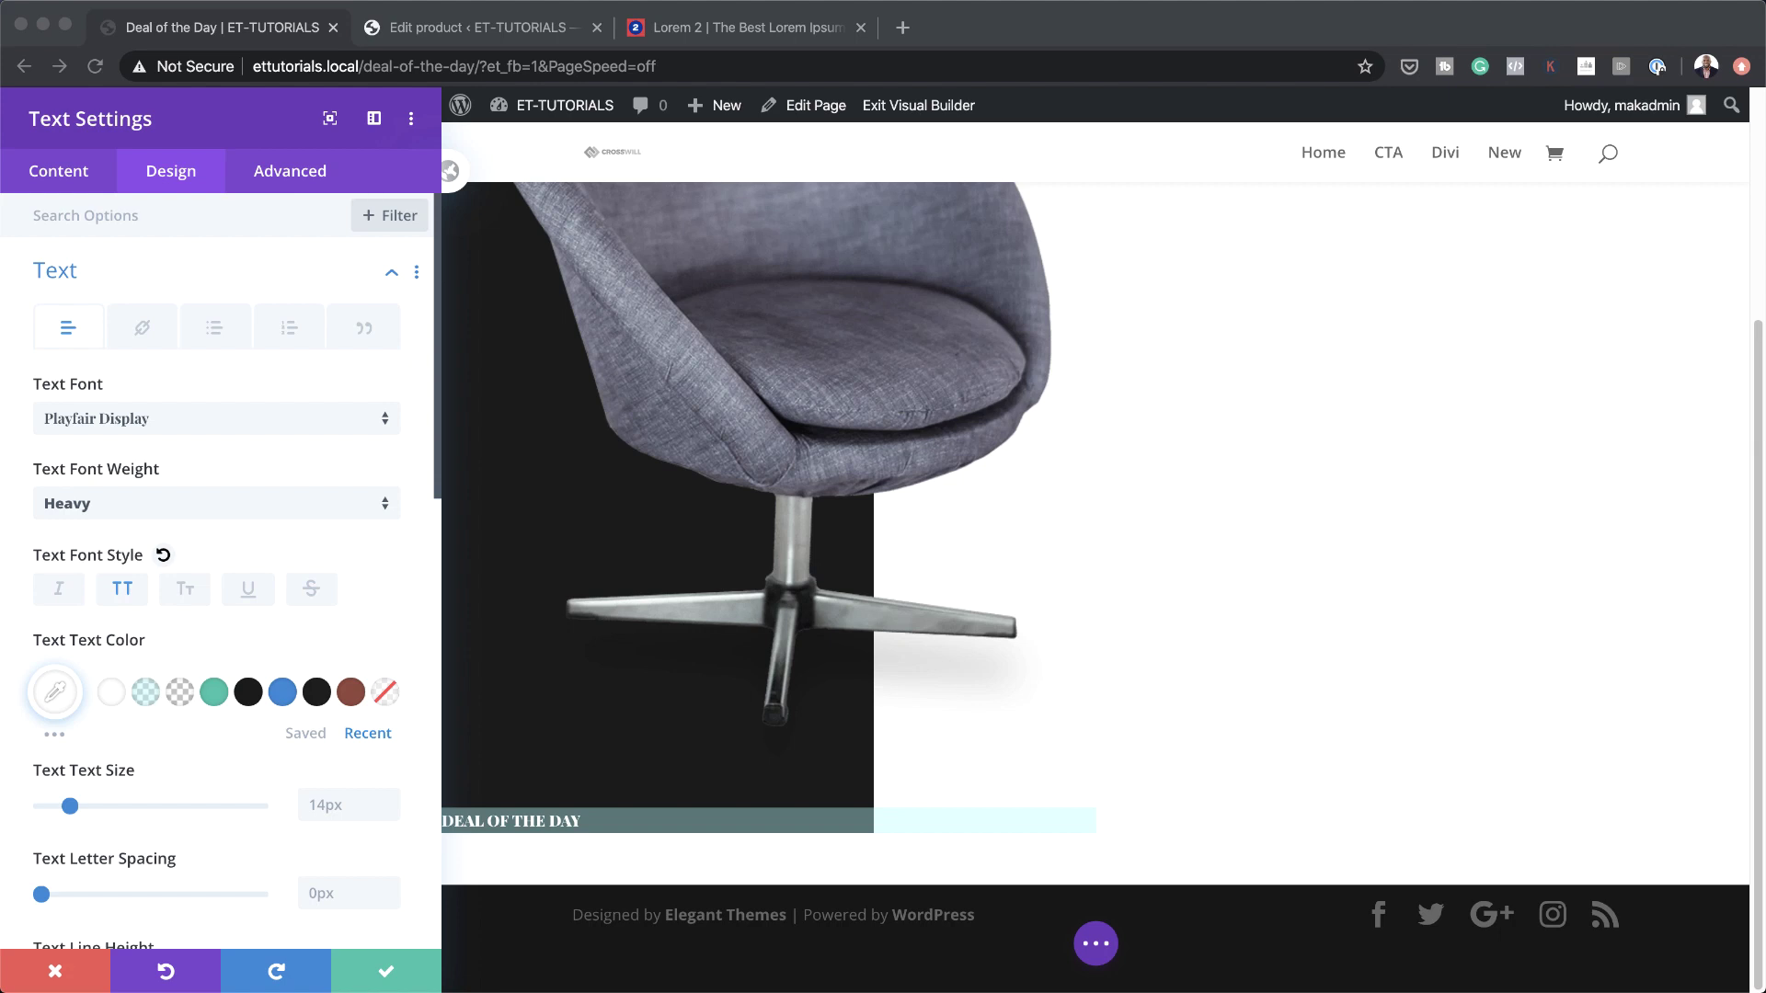
click(354, 805)
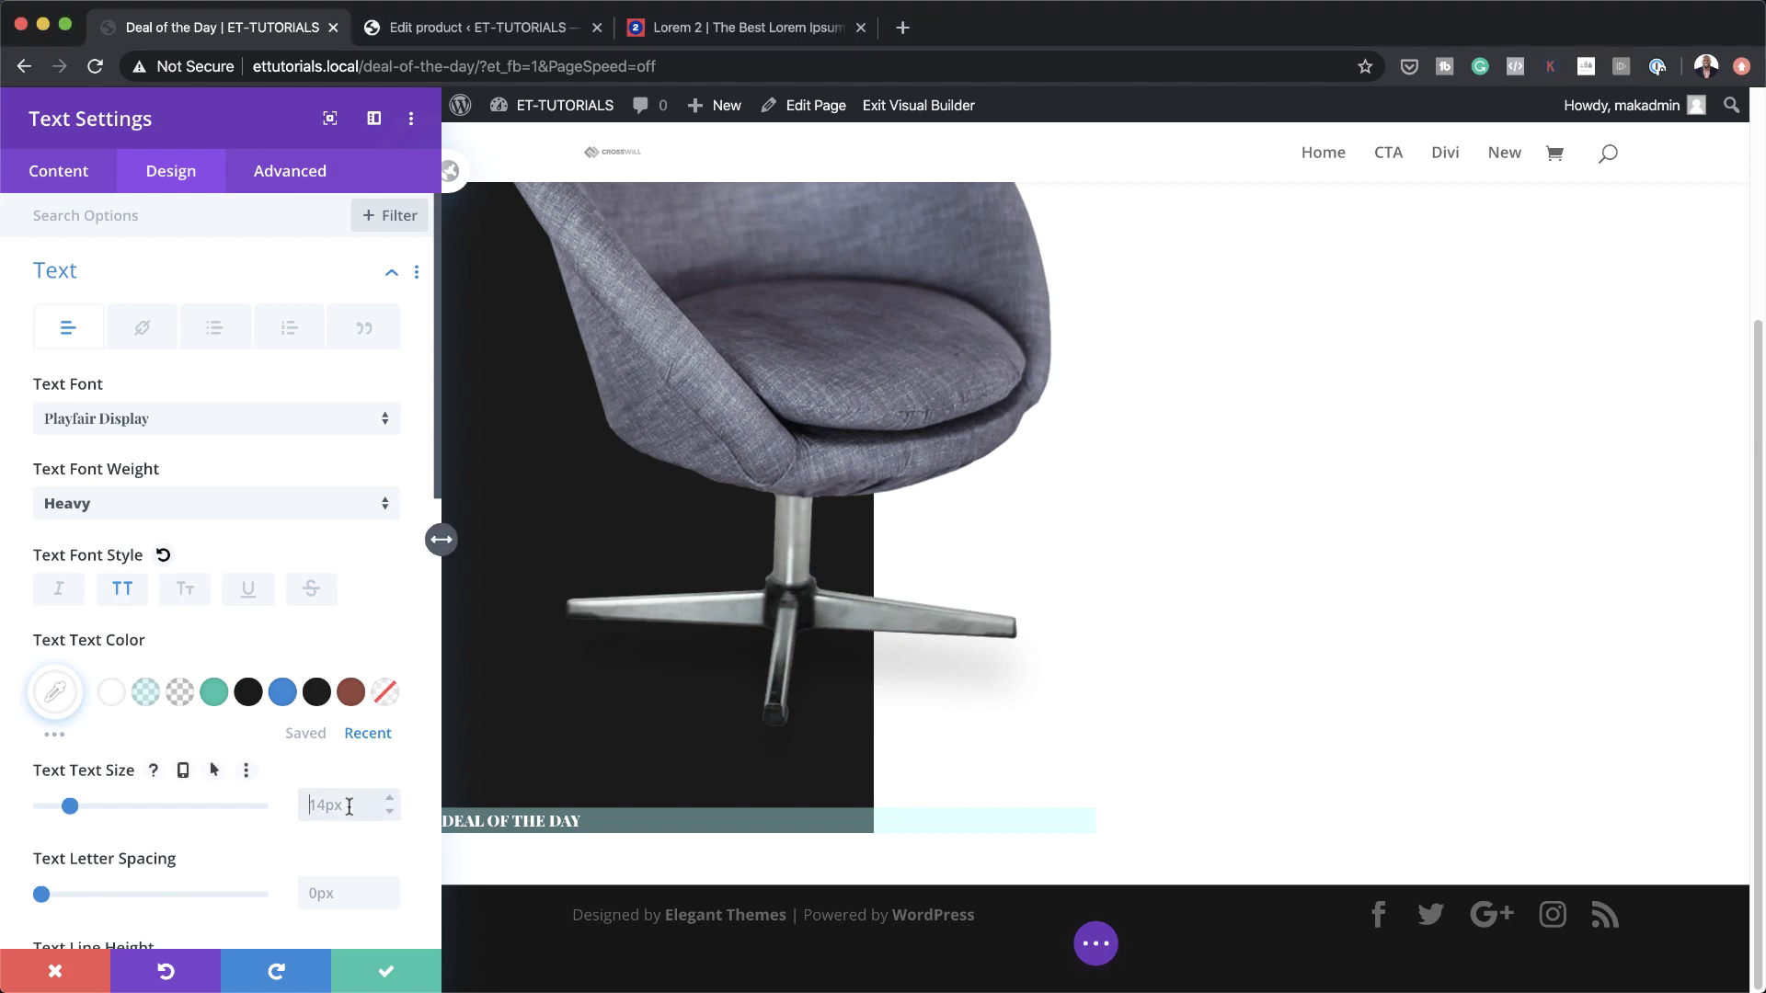
text(1.5vw)
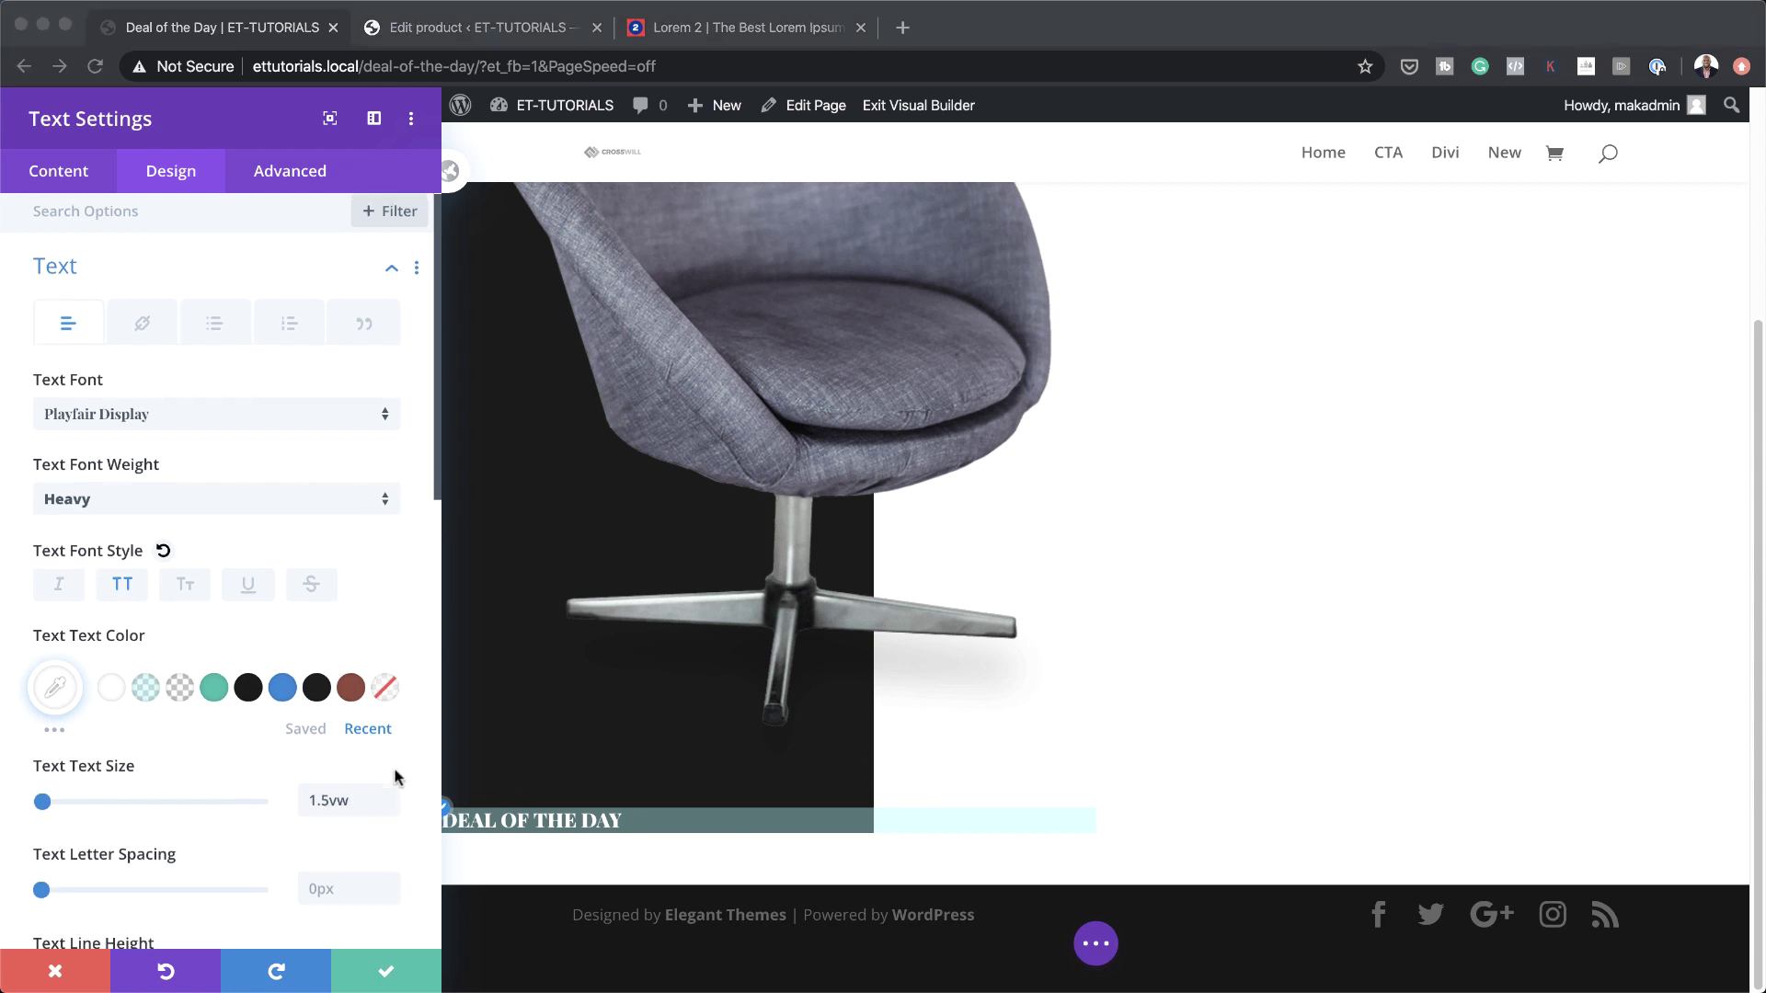
scroll(395, 775, down, 10)
Set the label's desktop width to 20vw
click(83, 588)
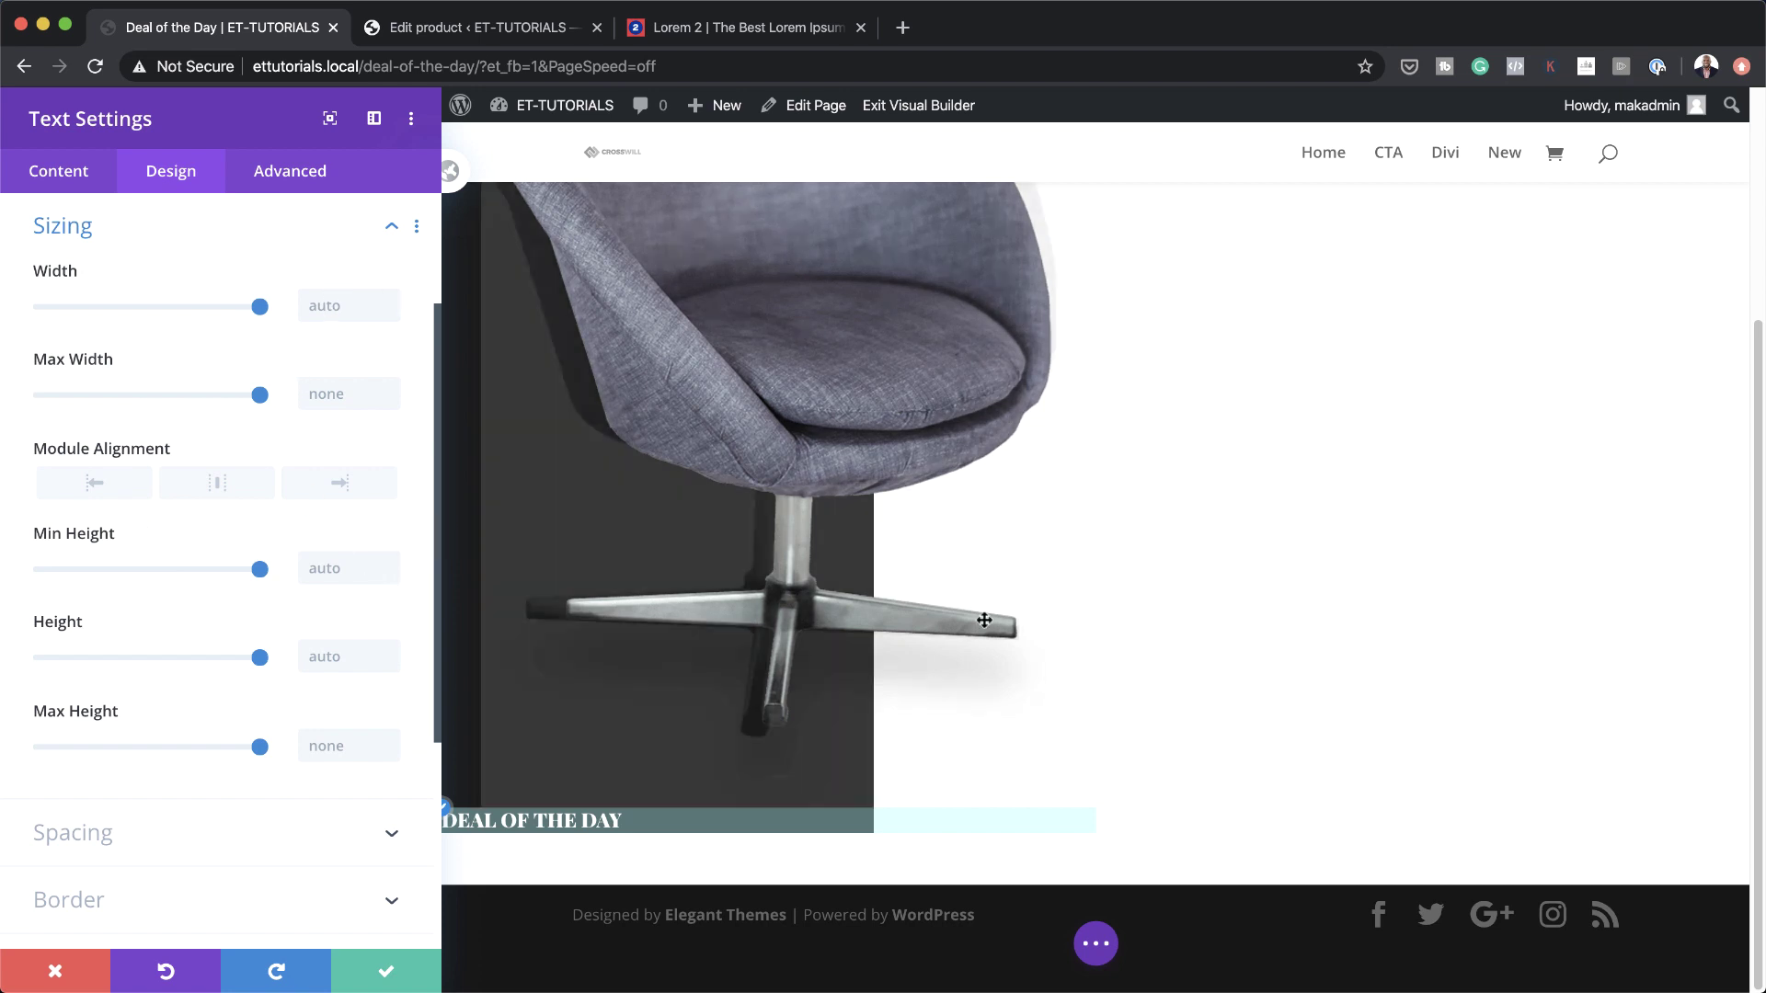
click(324, 306)
text(20vw)
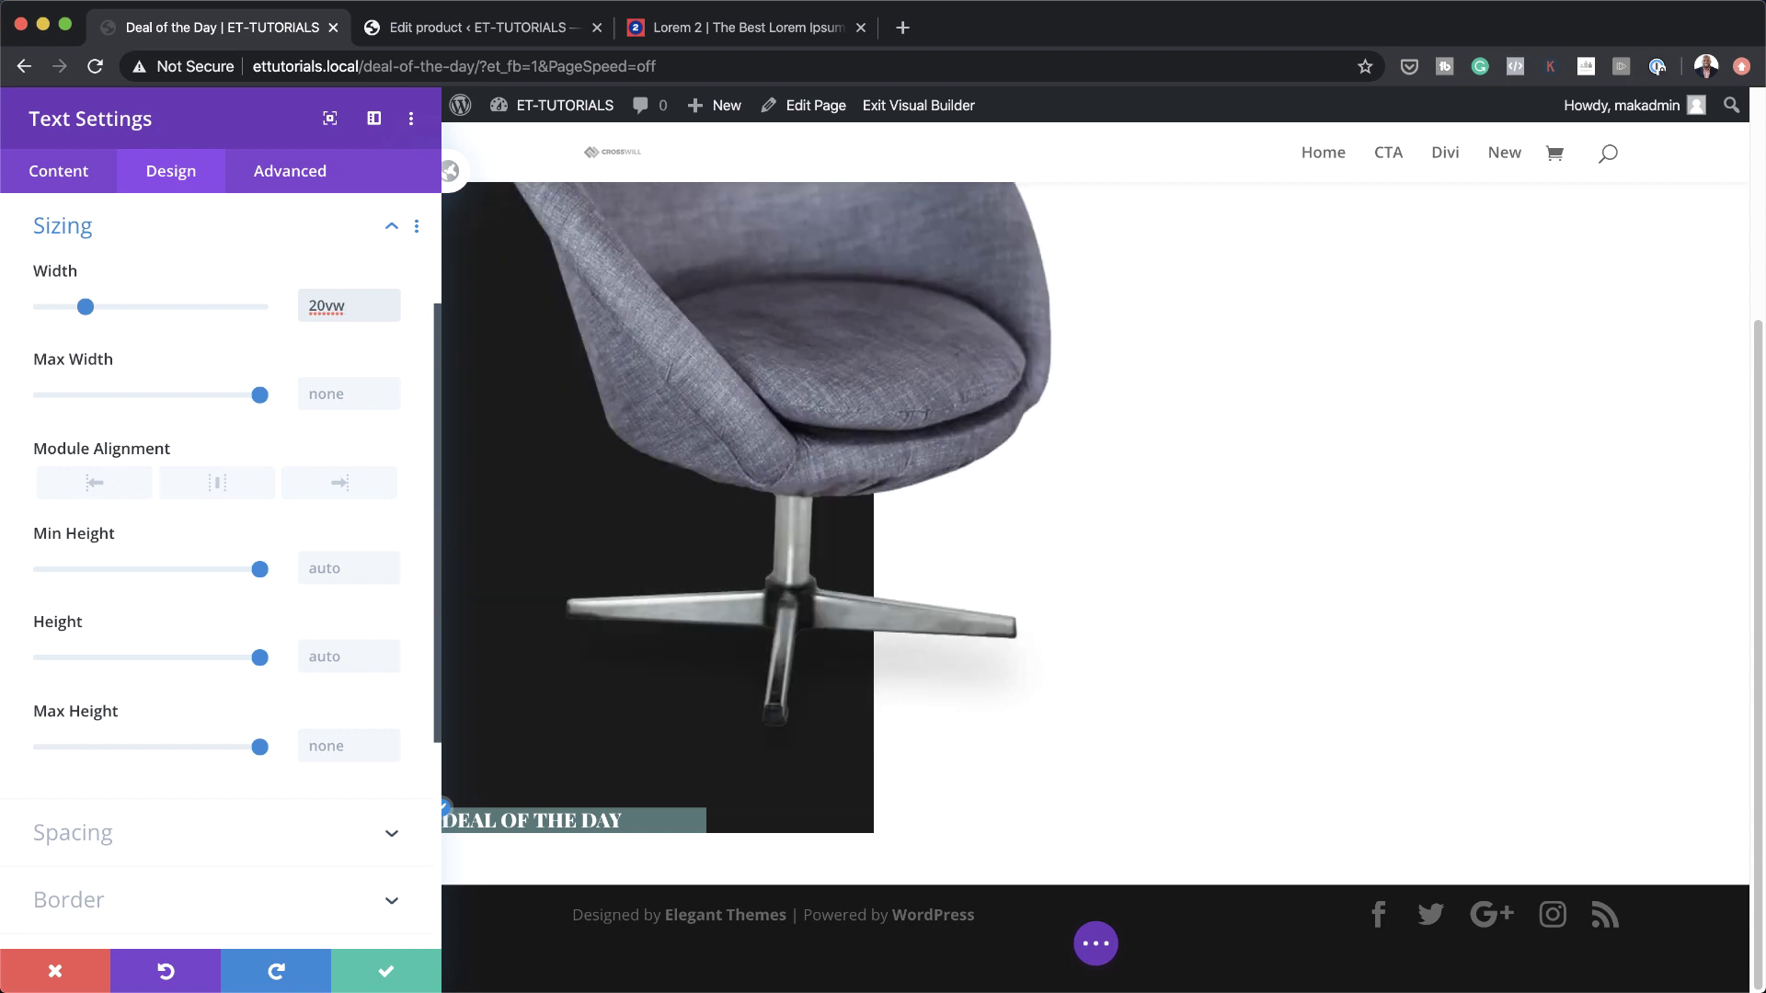
key(super+Tab)
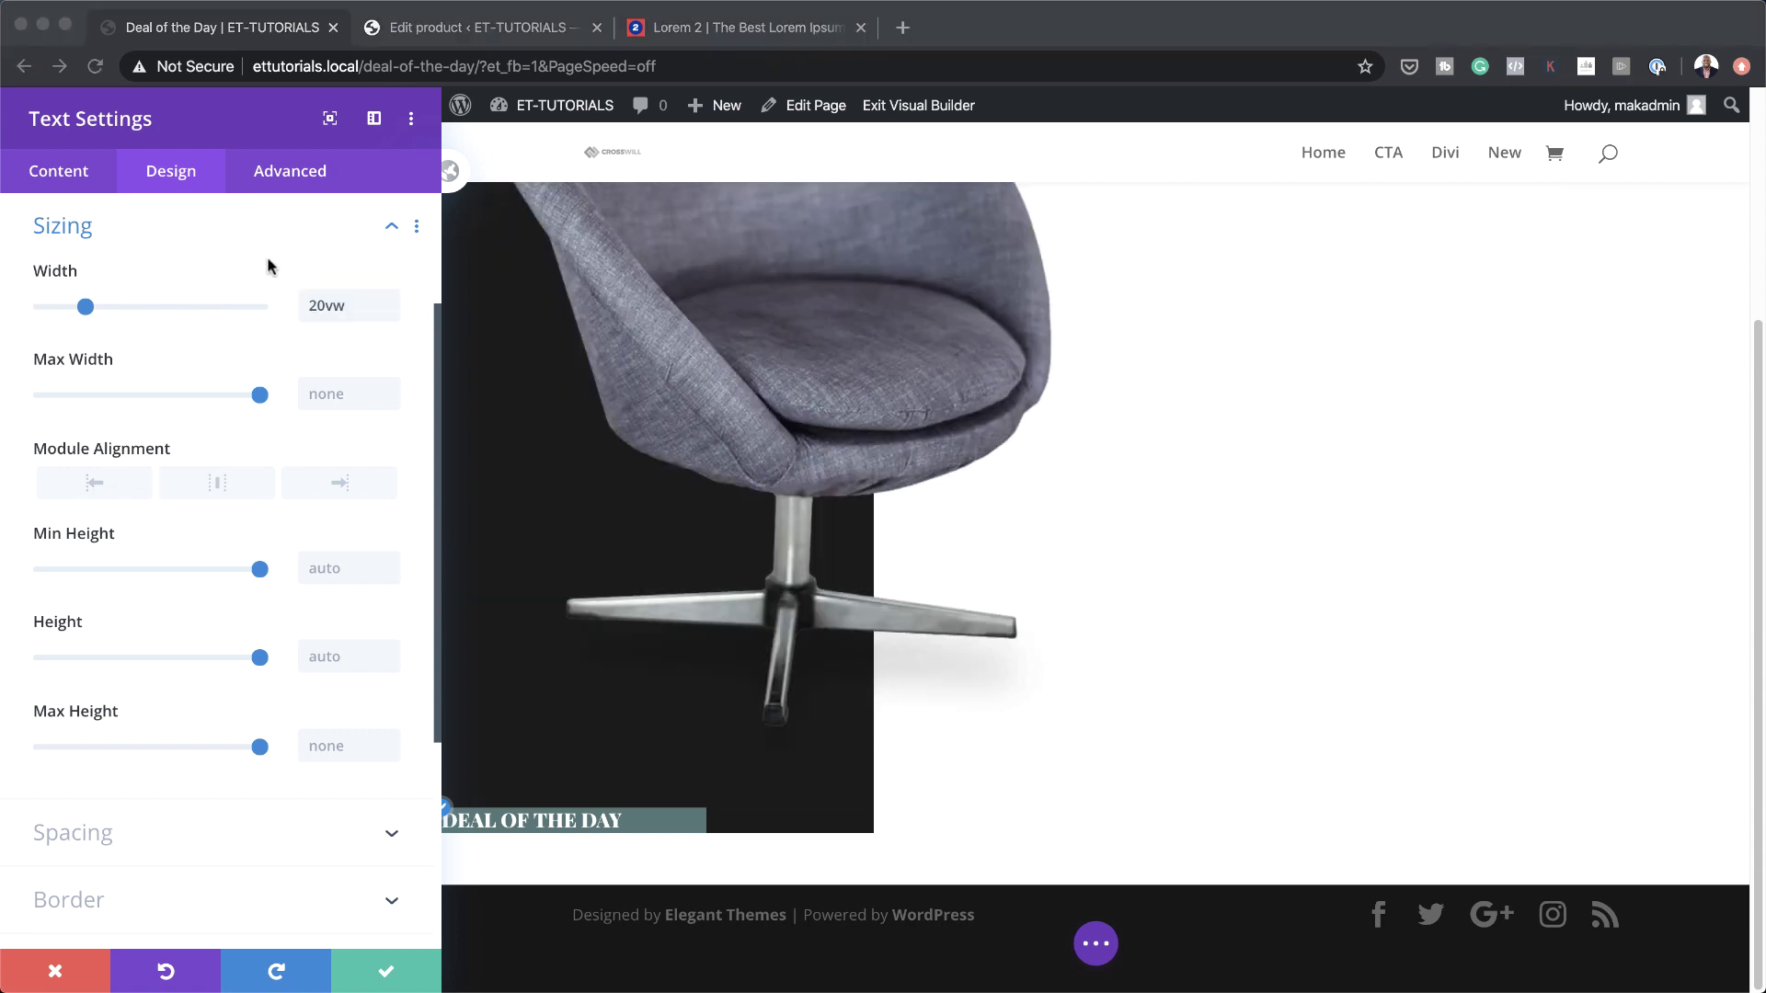
key(super+Tab)
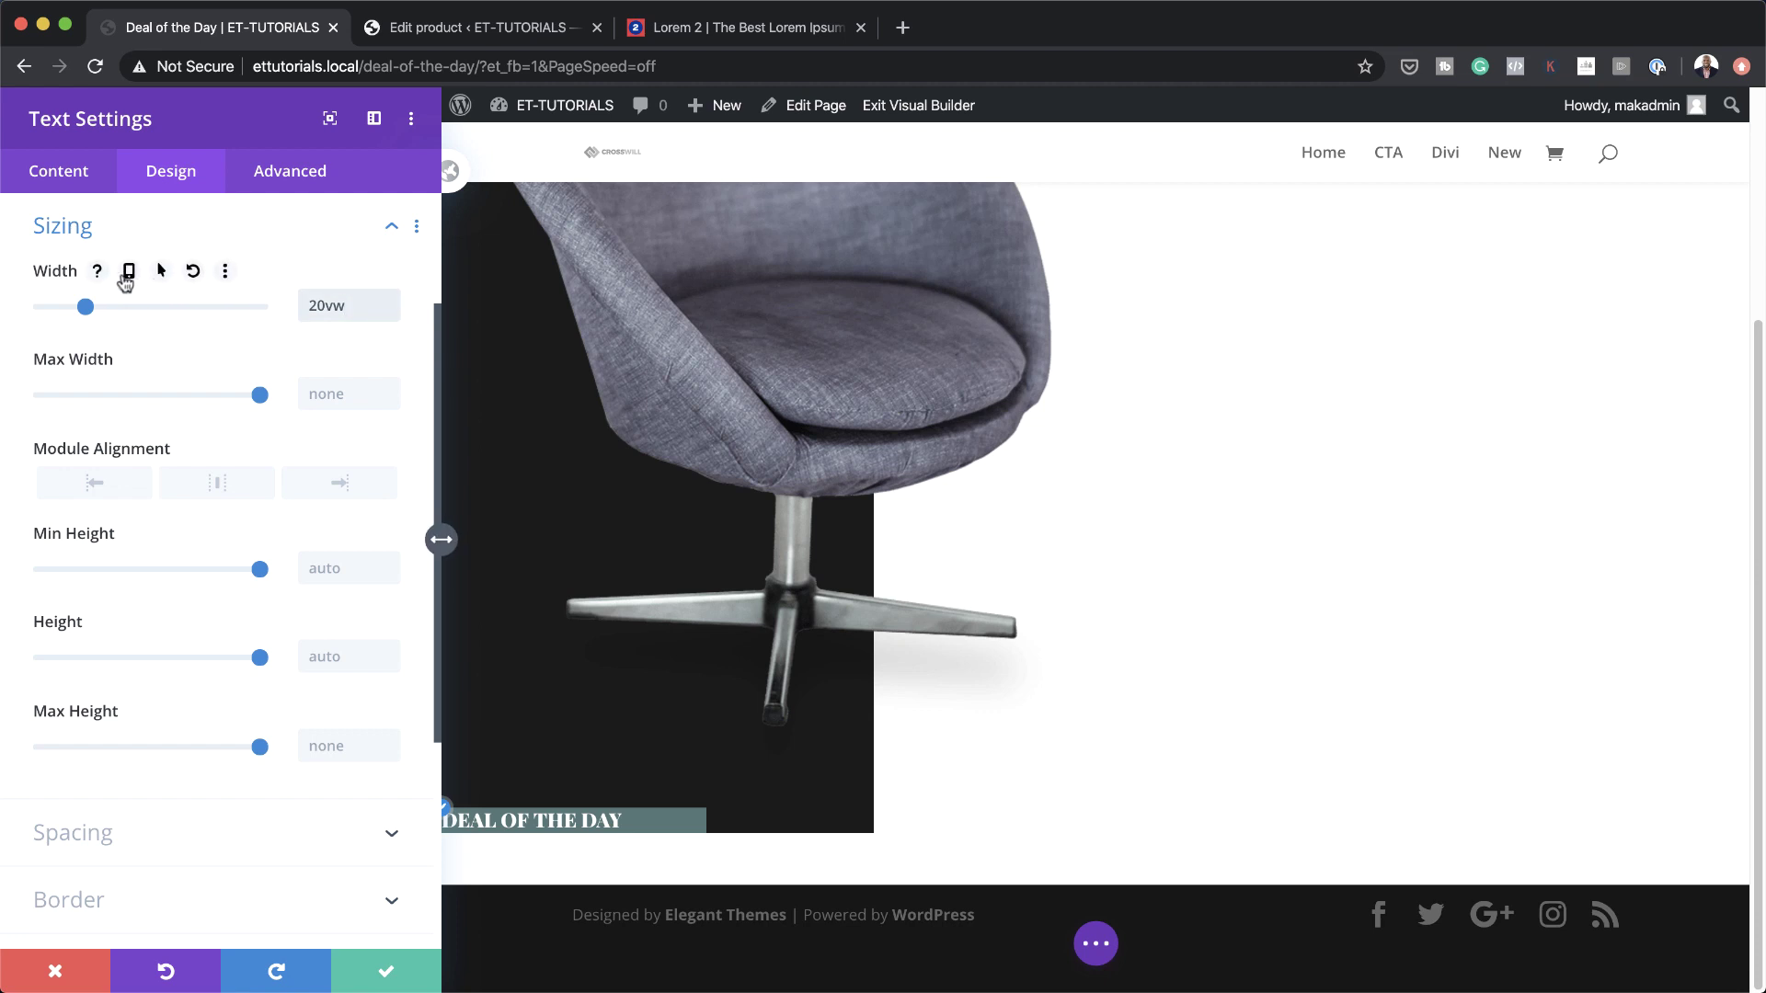
Enable responsive widths: 40vw on tablet and 44vw on phone, then return to desktop
click(129, 272)
click(221, 315)
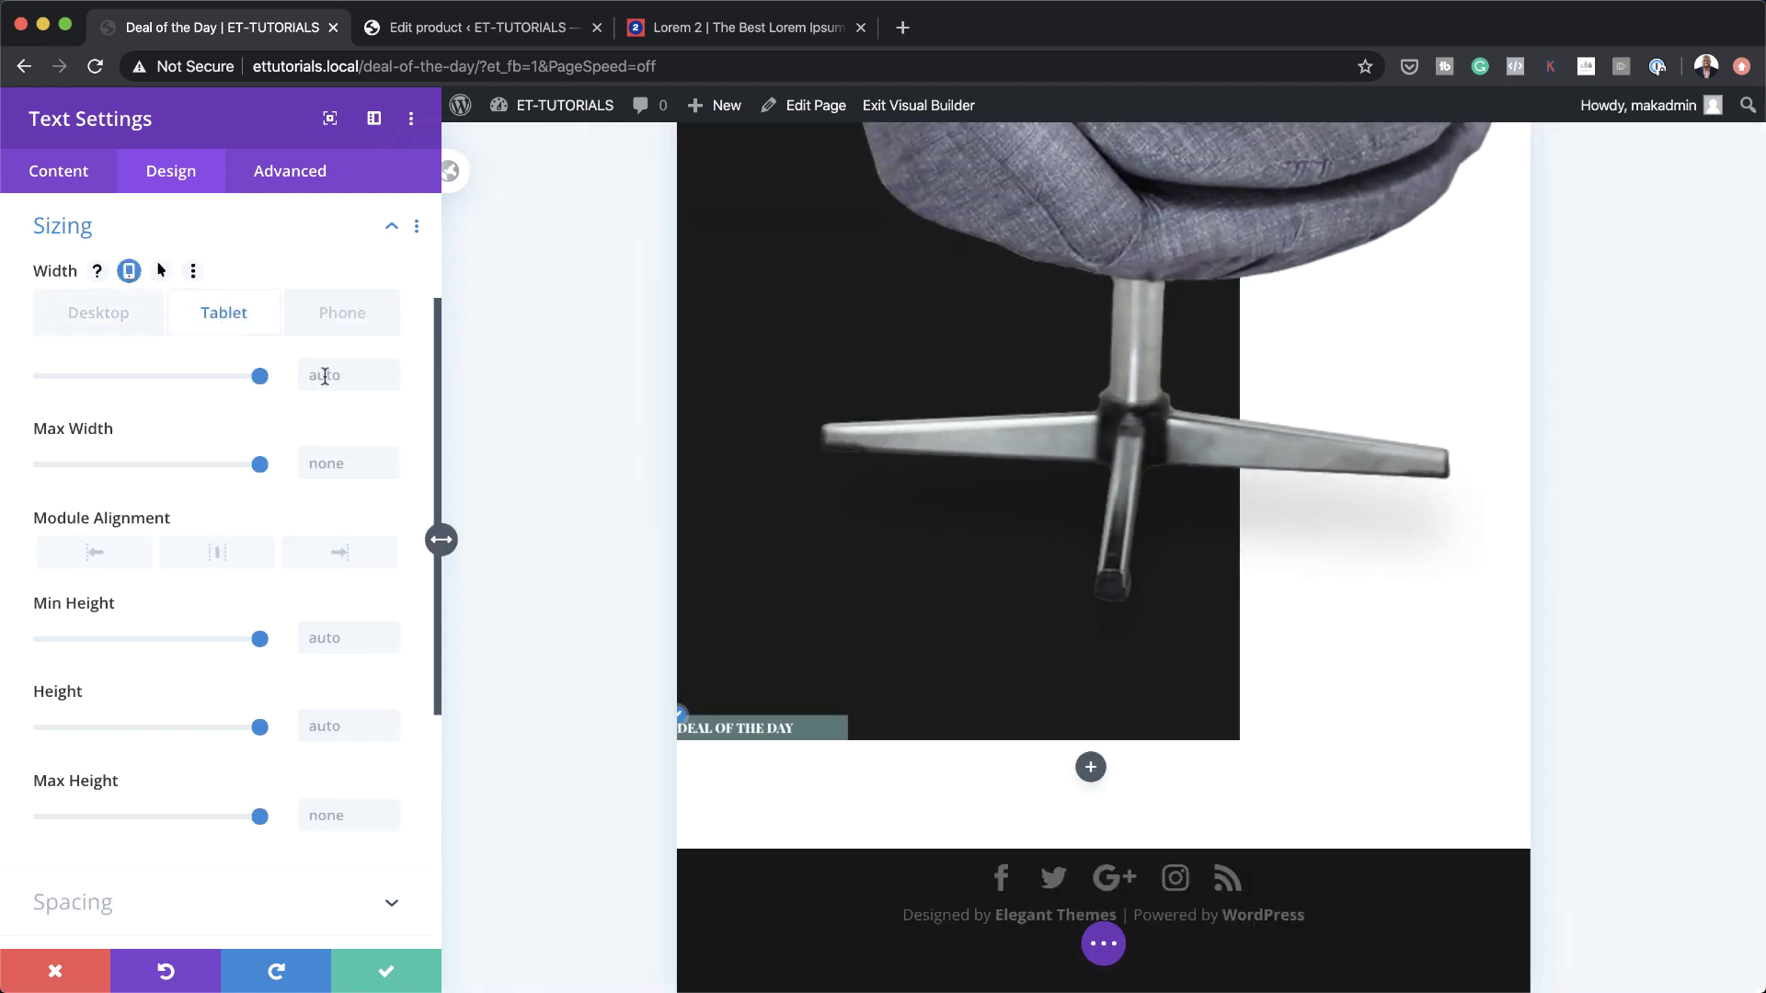
click(330, 377)
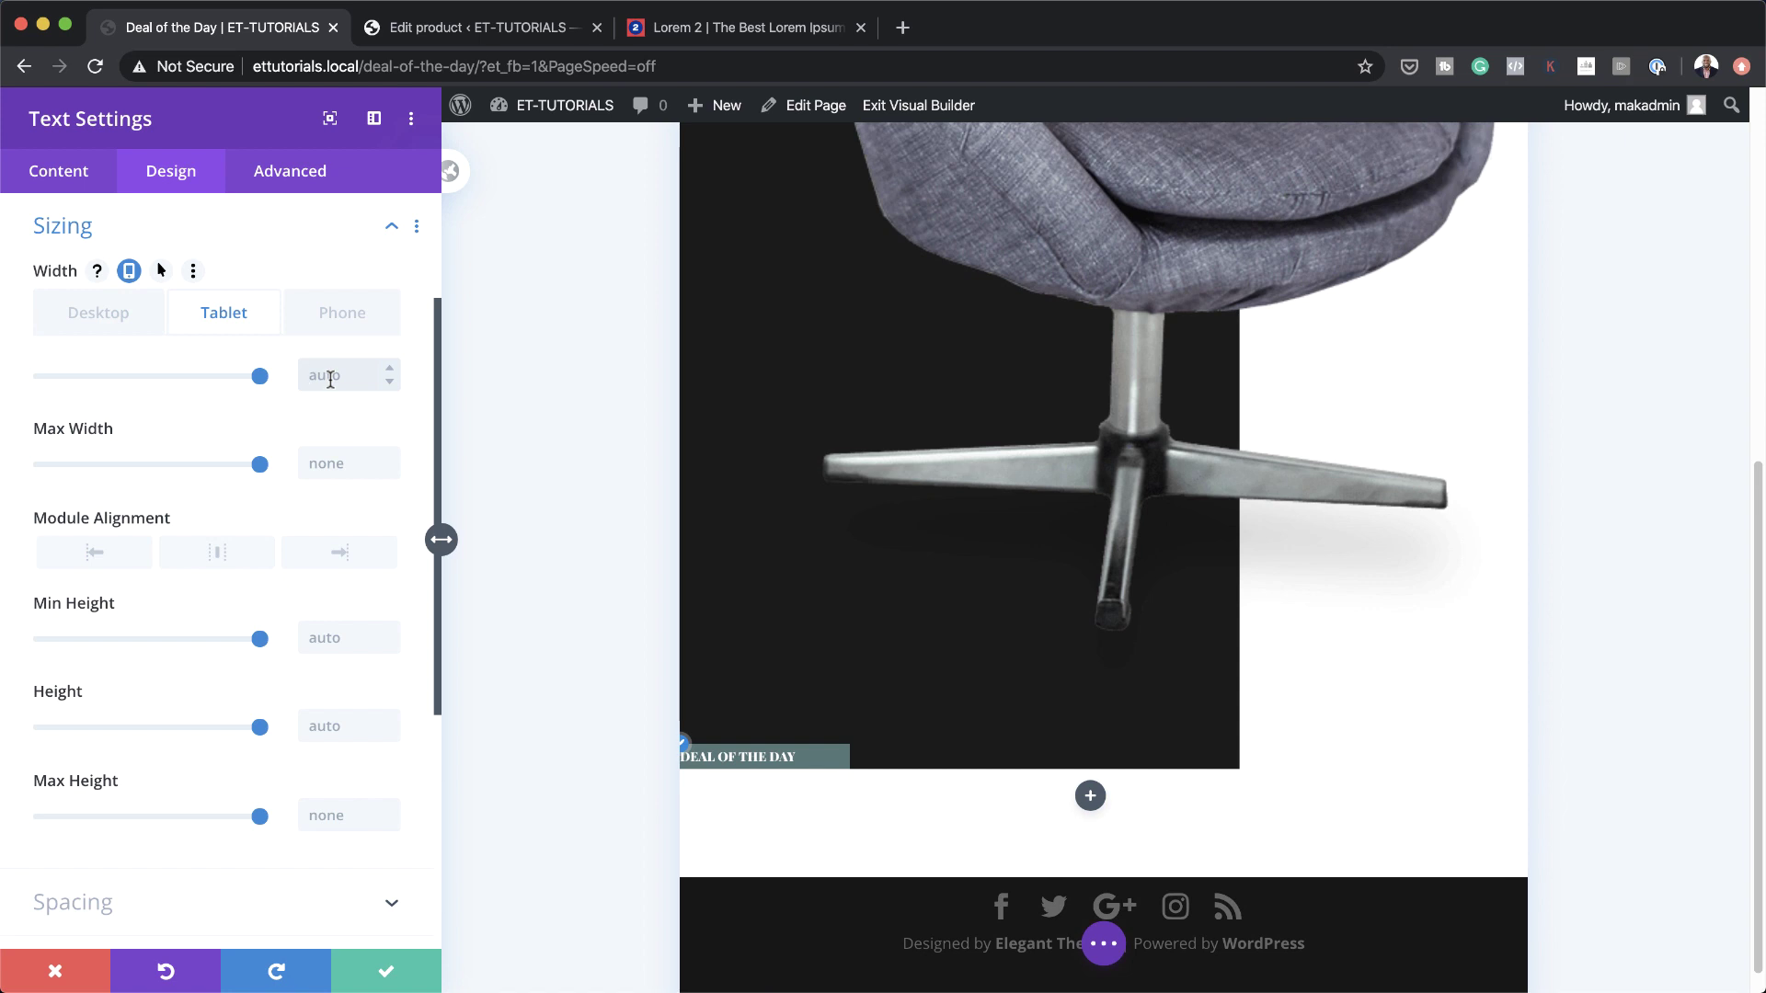
text(40vw)
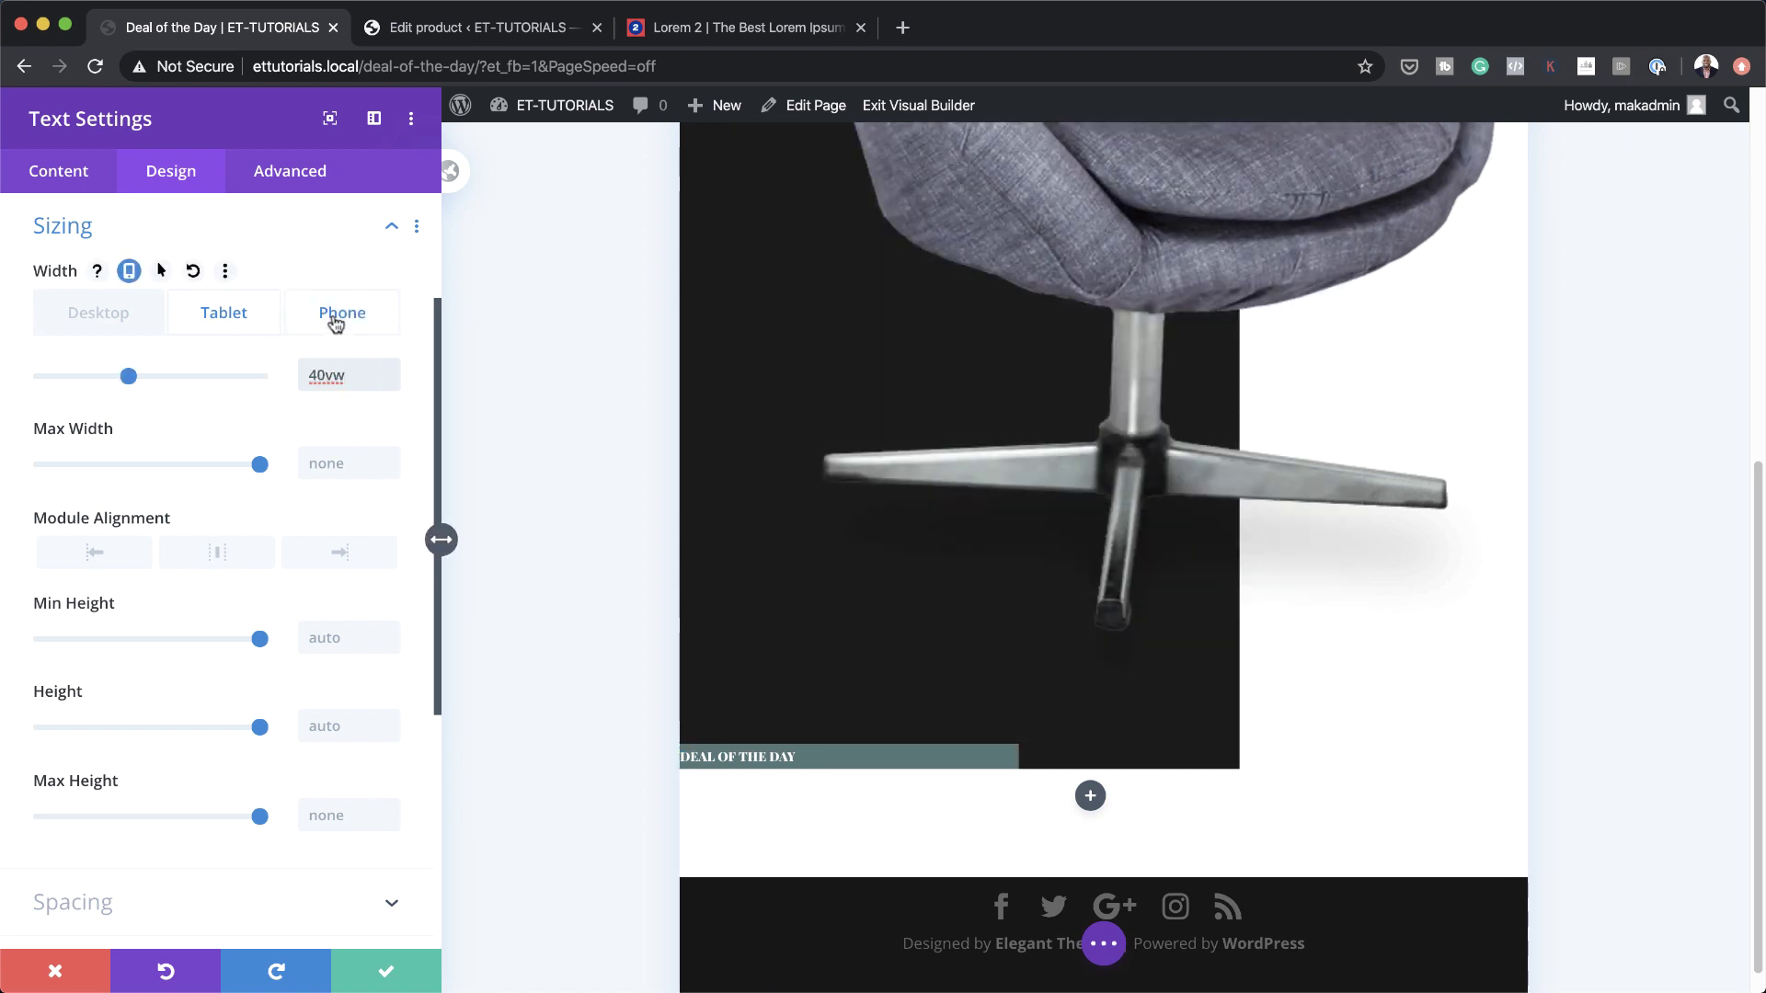
click(337, 317)
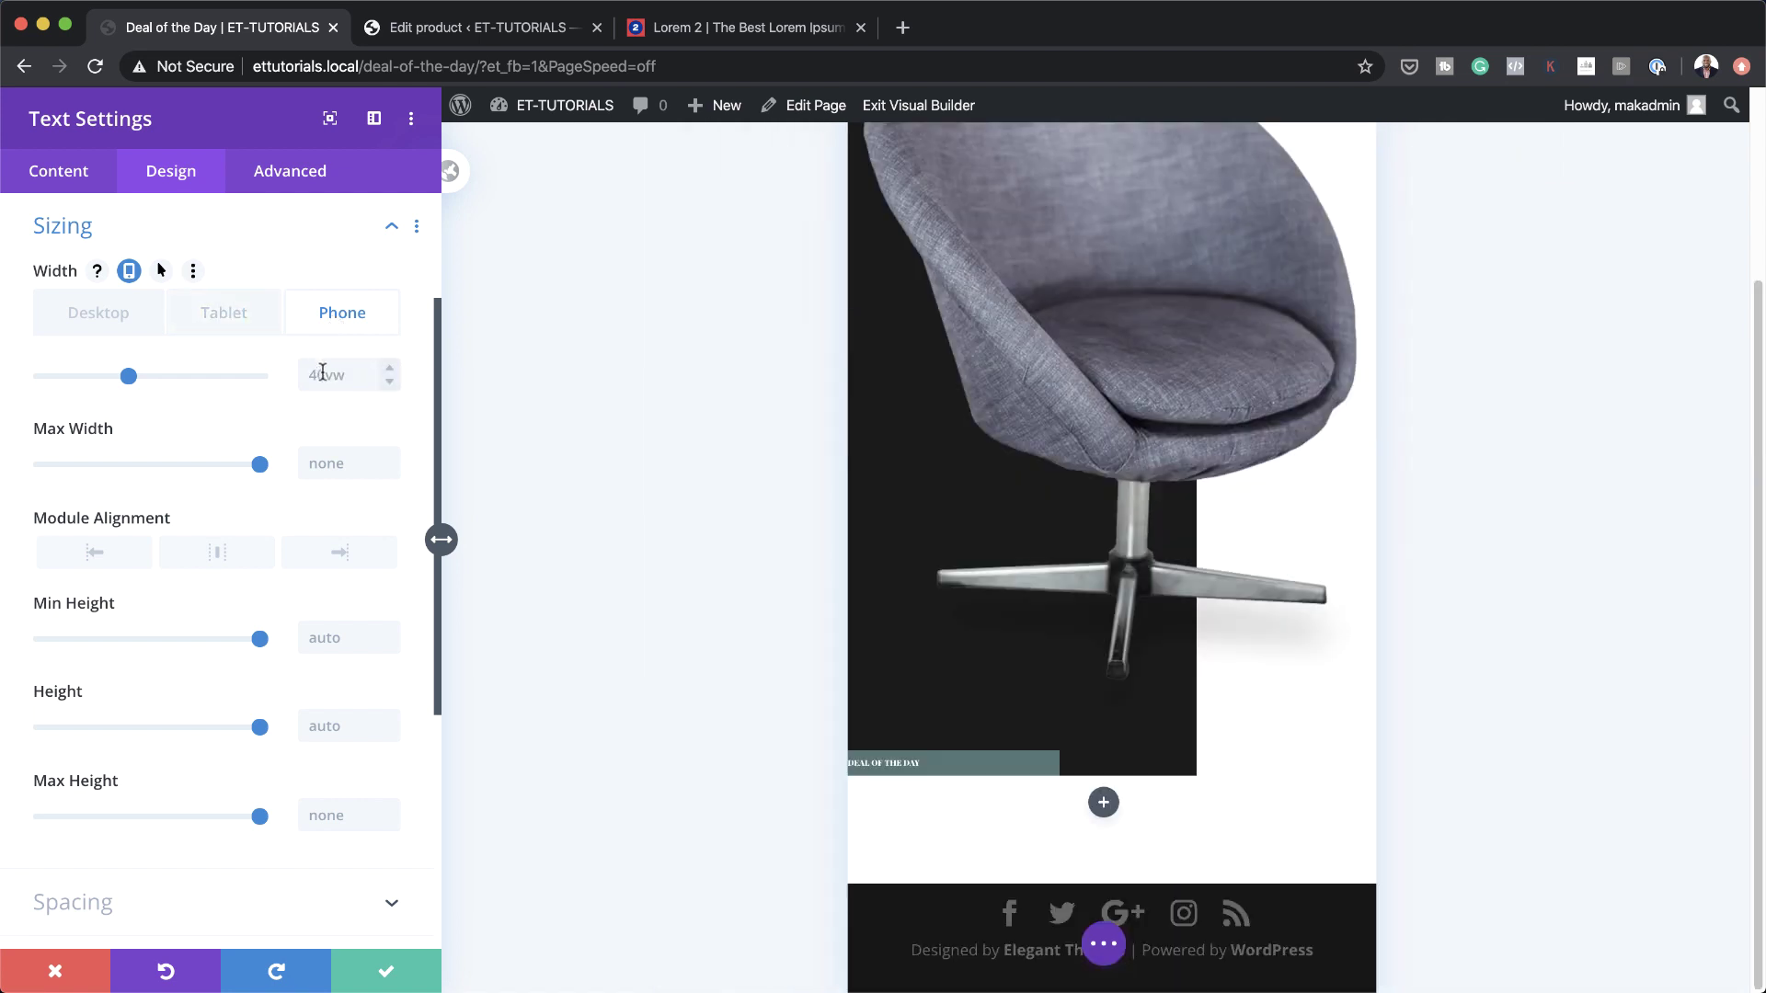
click(392, 367)
click(392, 368)
click(392, 368)
click(392, 368)
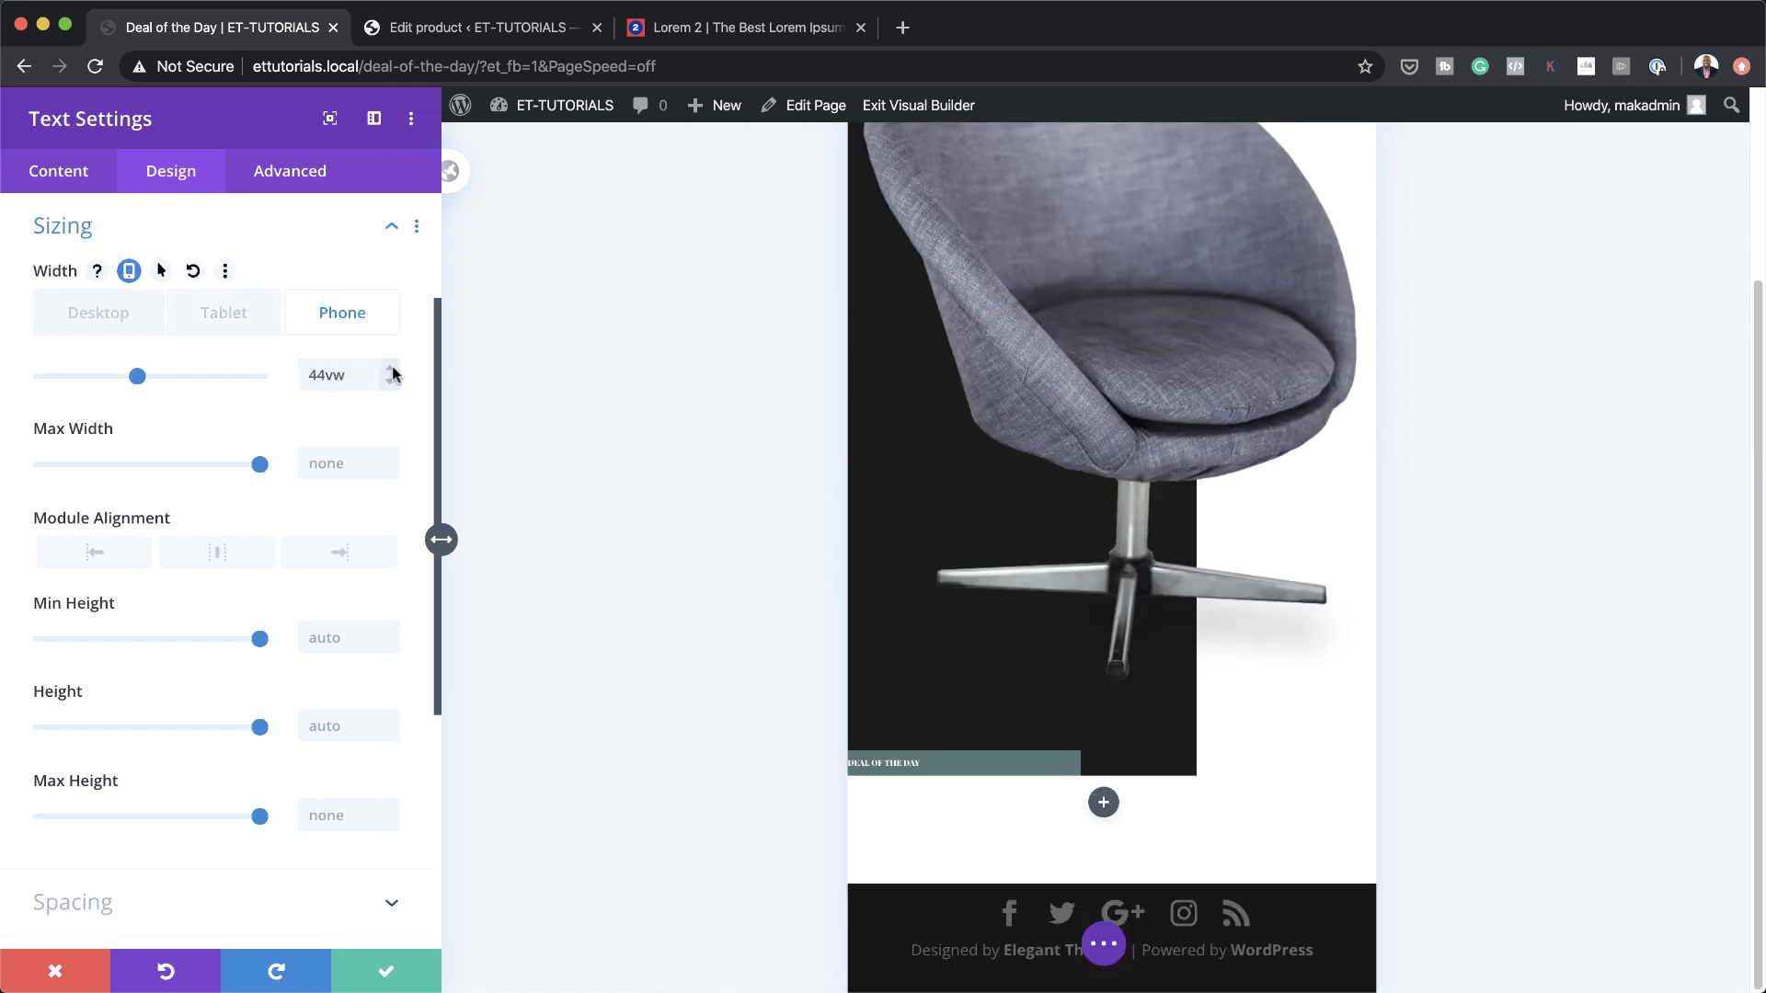
click(392, 368)
click(95, 313)
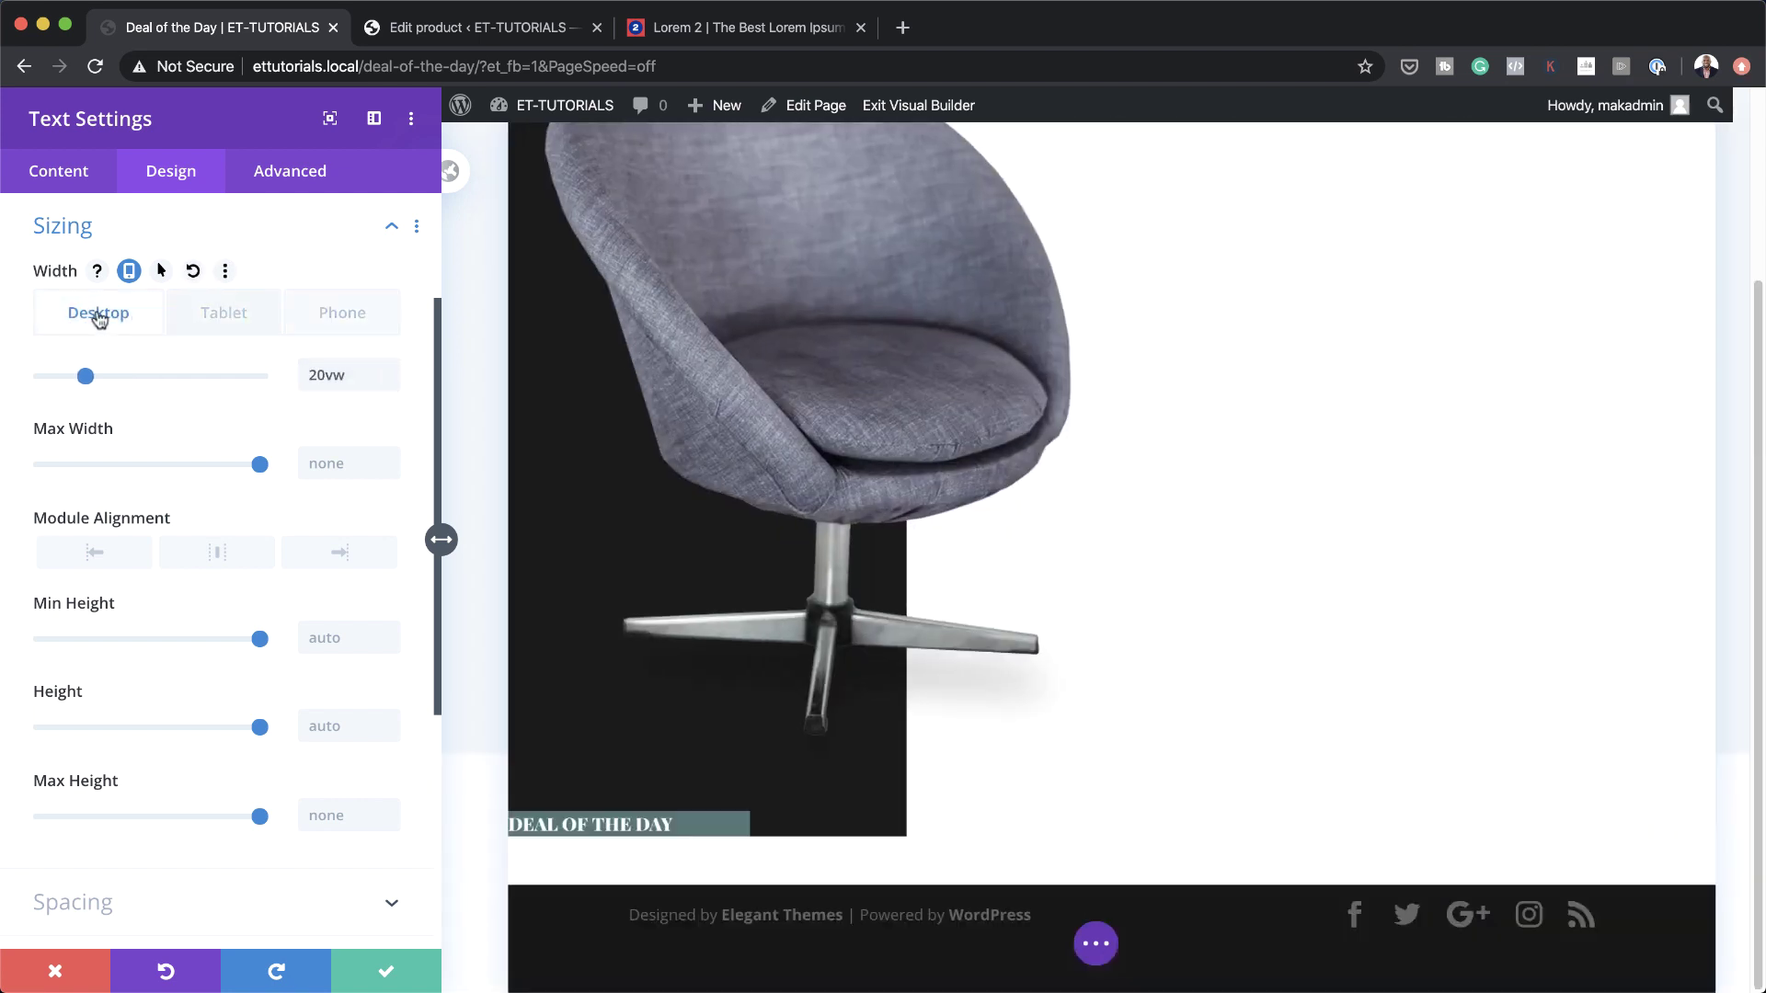
scroll(138, 708, down, 3)
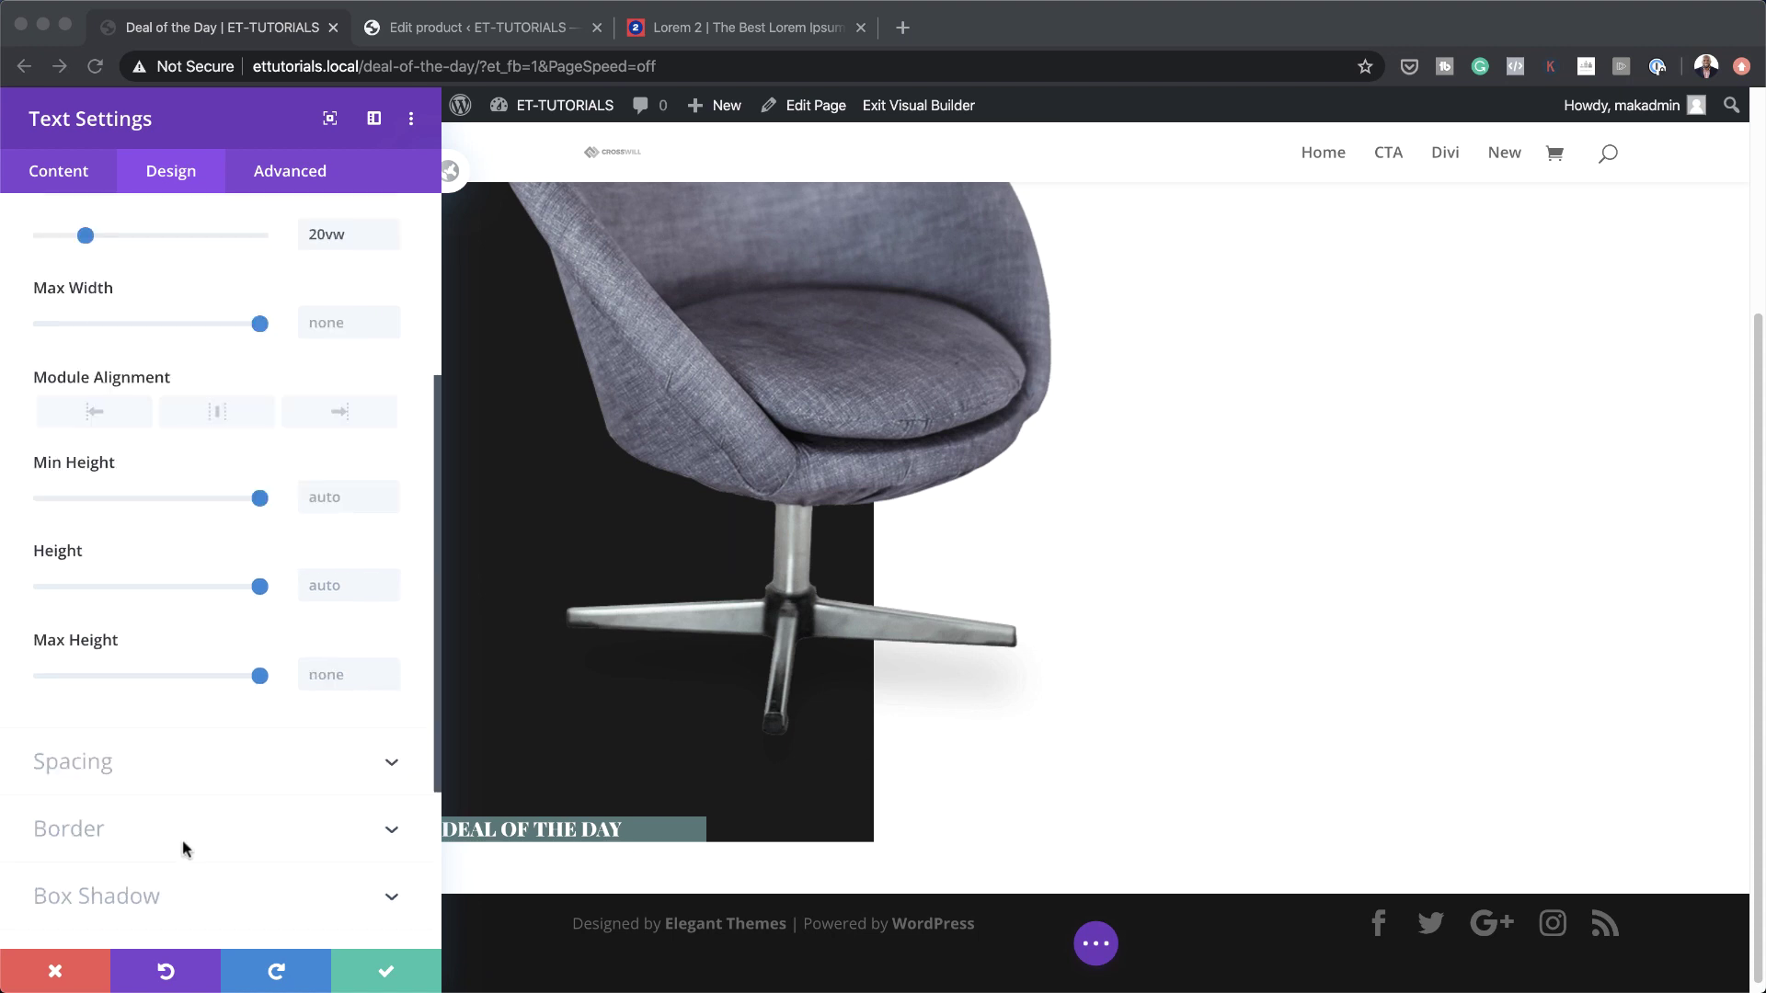
Set the label's top padding to 3vw and link the bottom padding to match
click(95, 674)
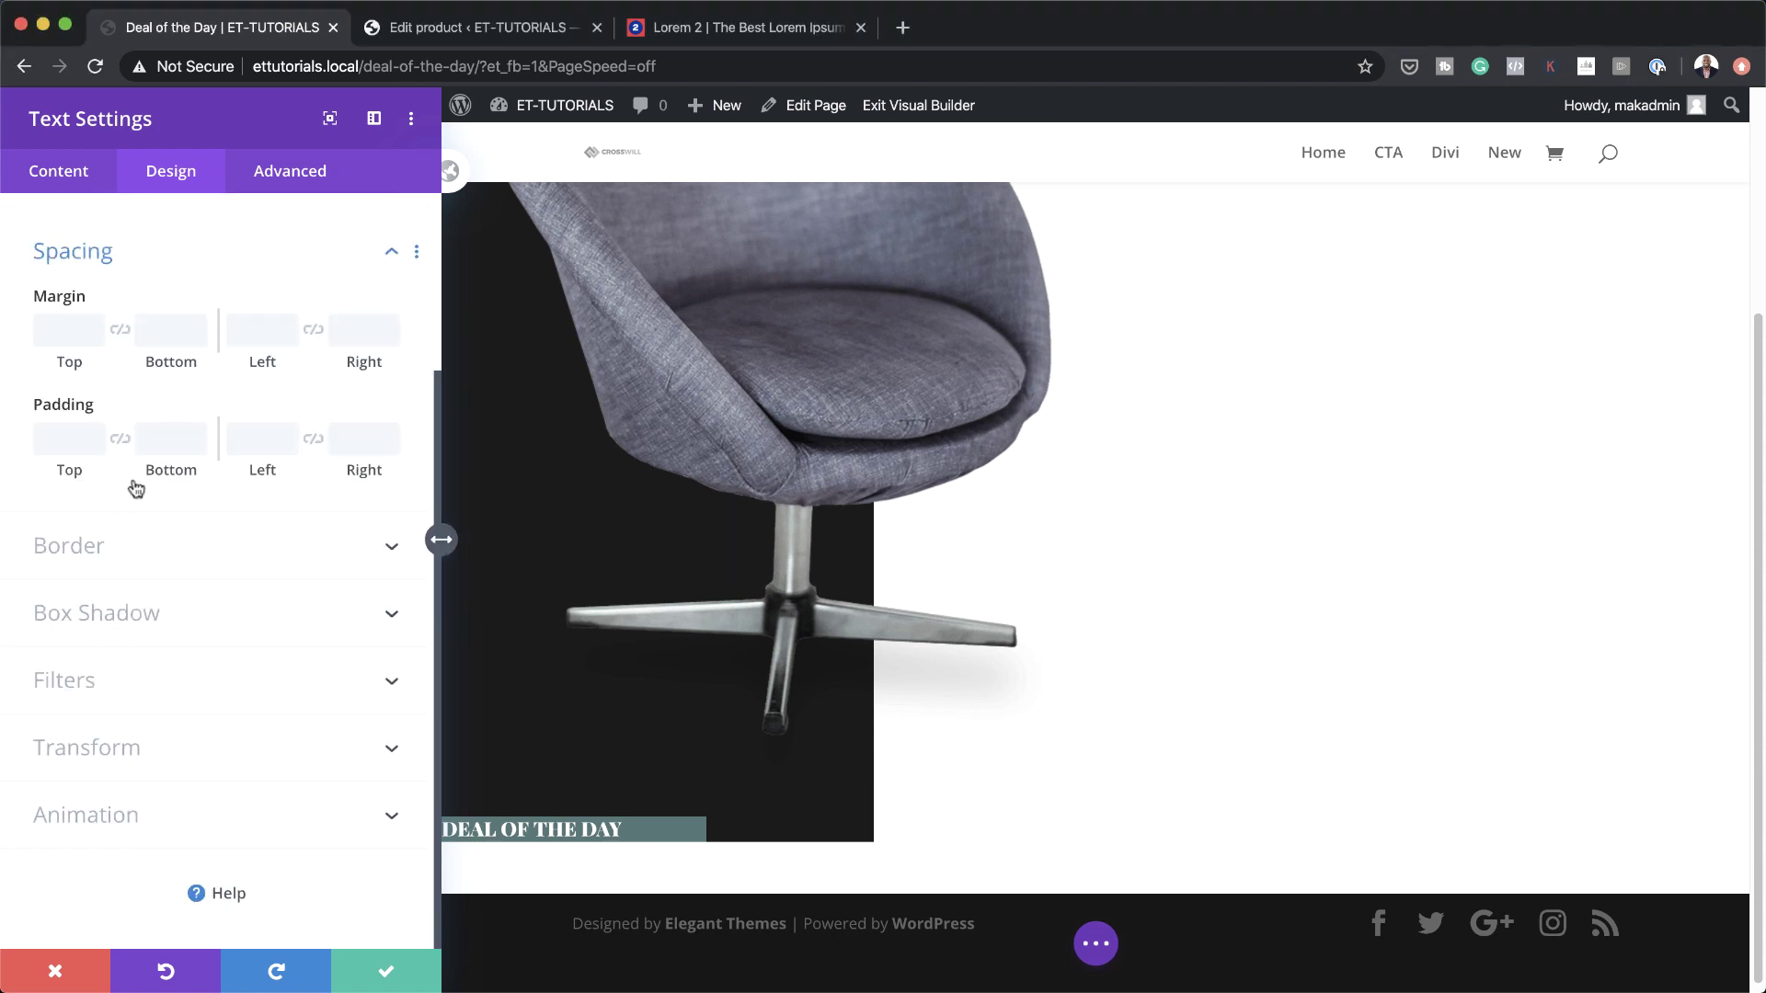
click(59, 441)
text(3vw)
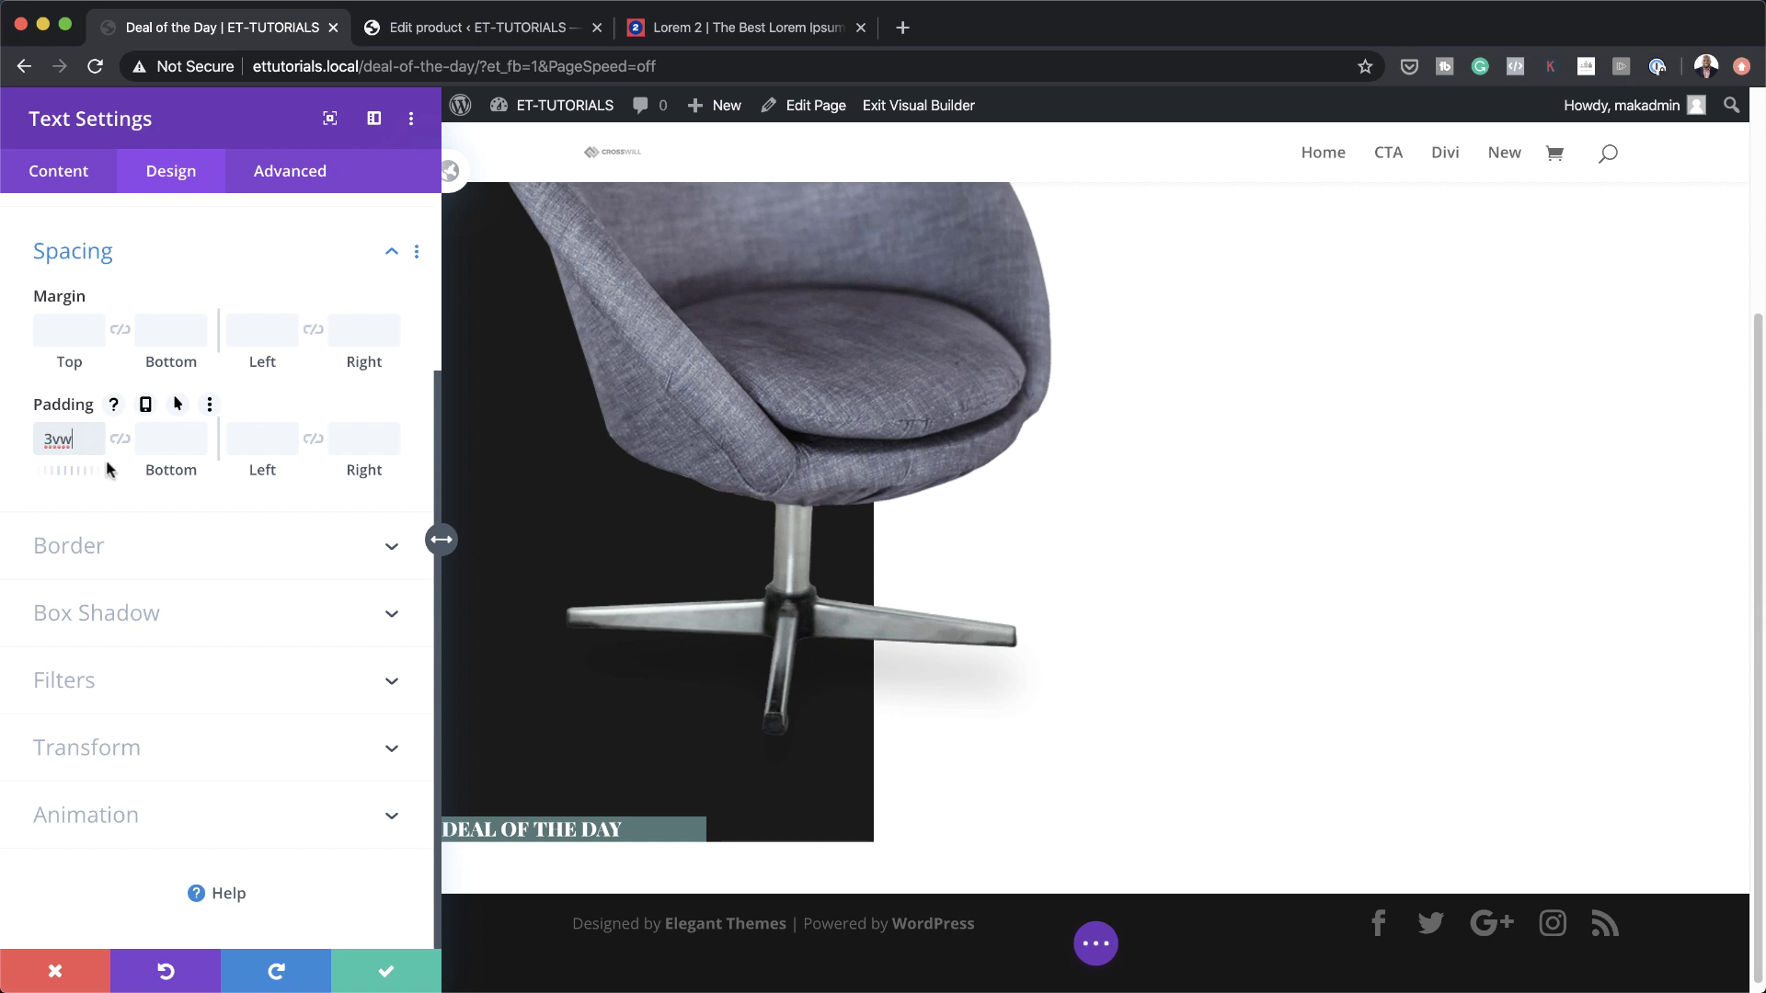
click(120, 440)
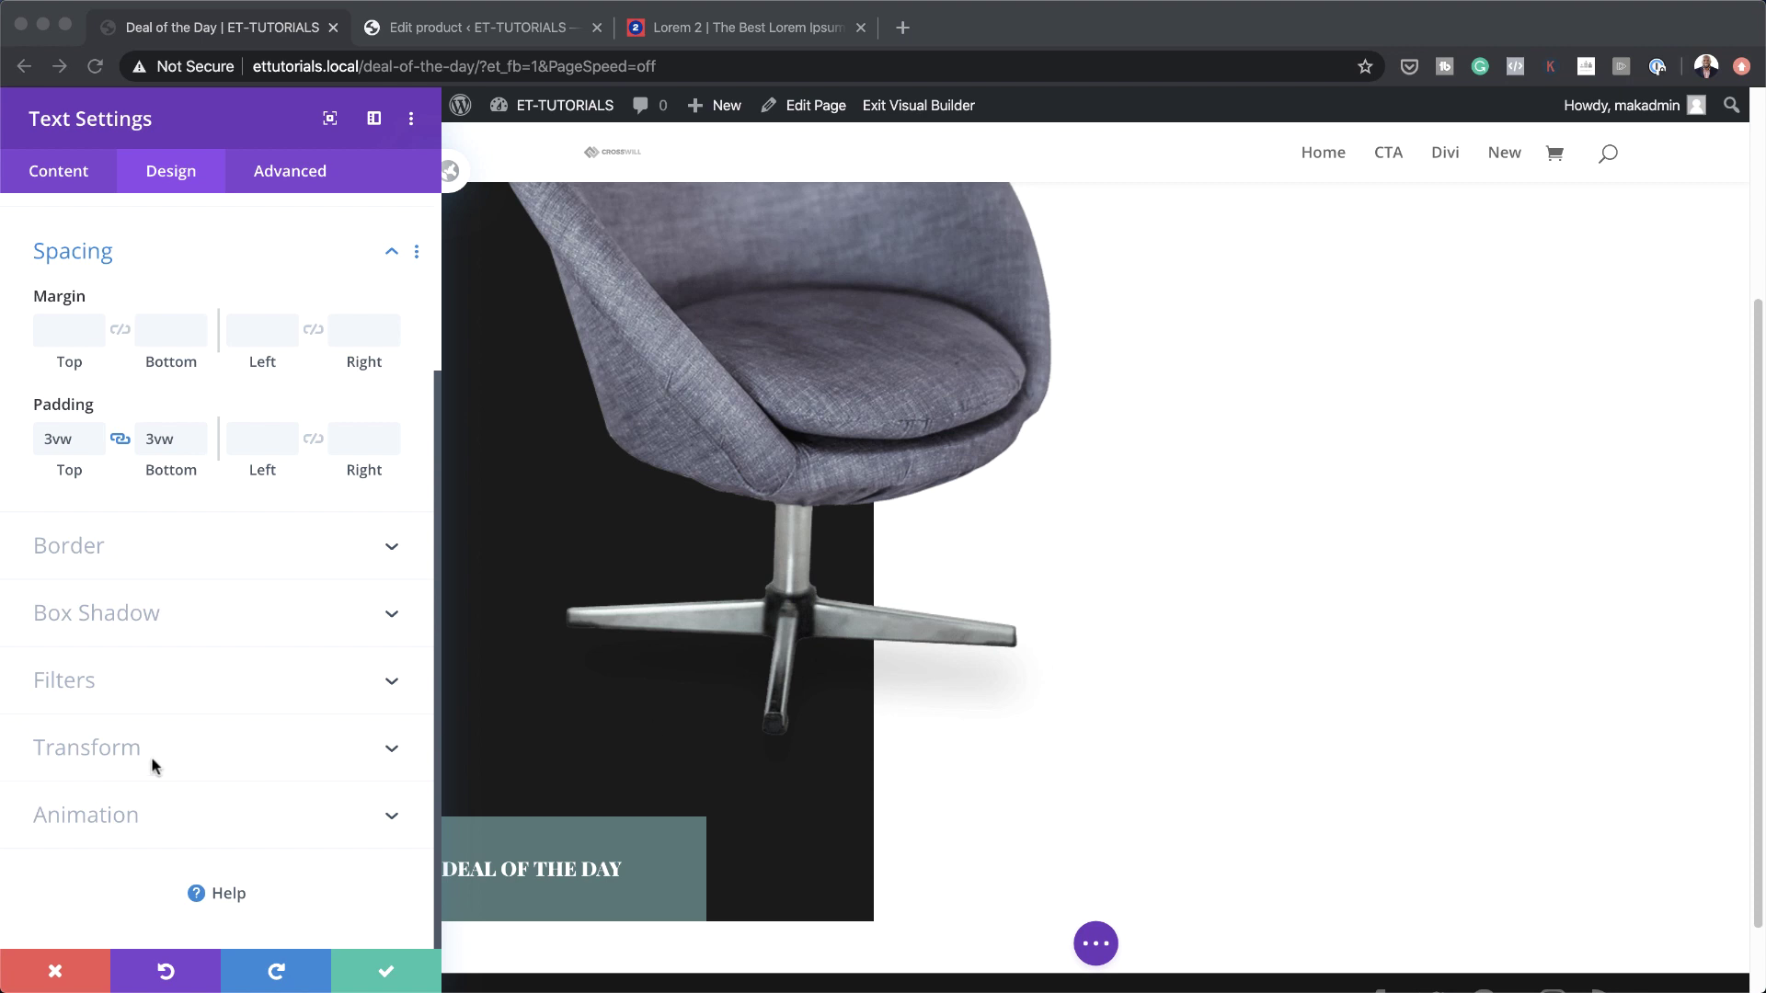
Apply a soft box shadow preset with 80px blur and rgba(0,0,0,0.3) colour
click(126, 616)
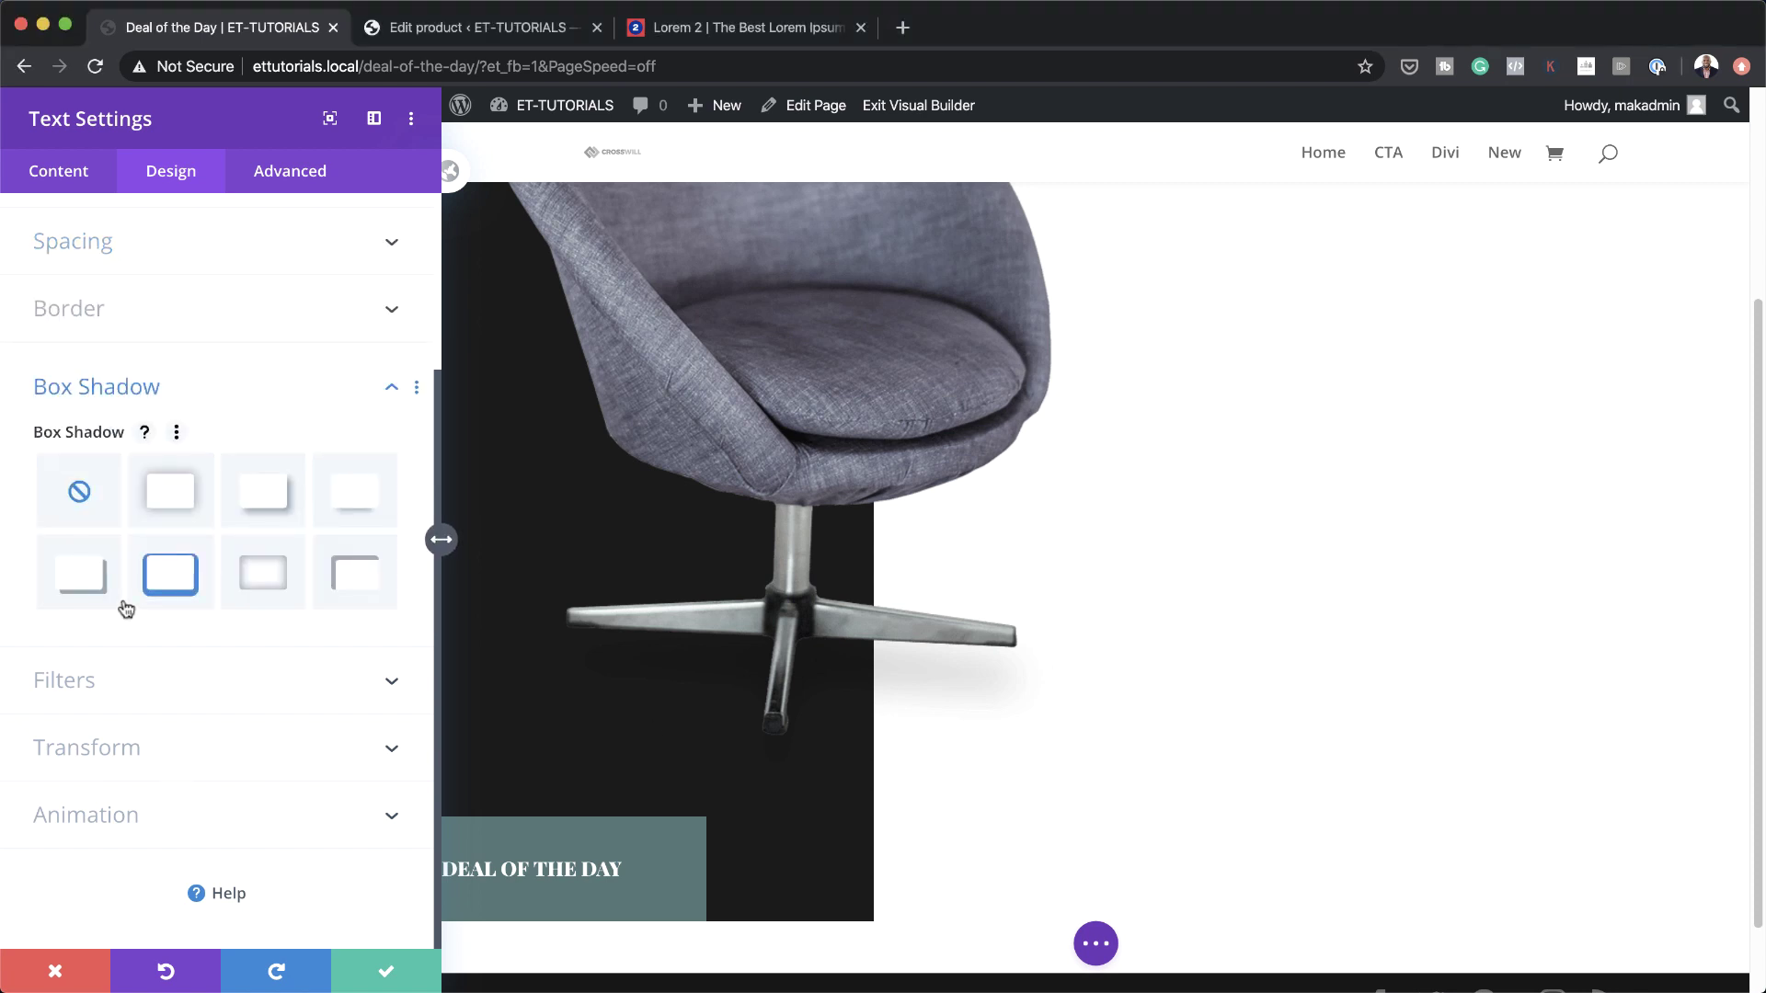
click(175, 497)
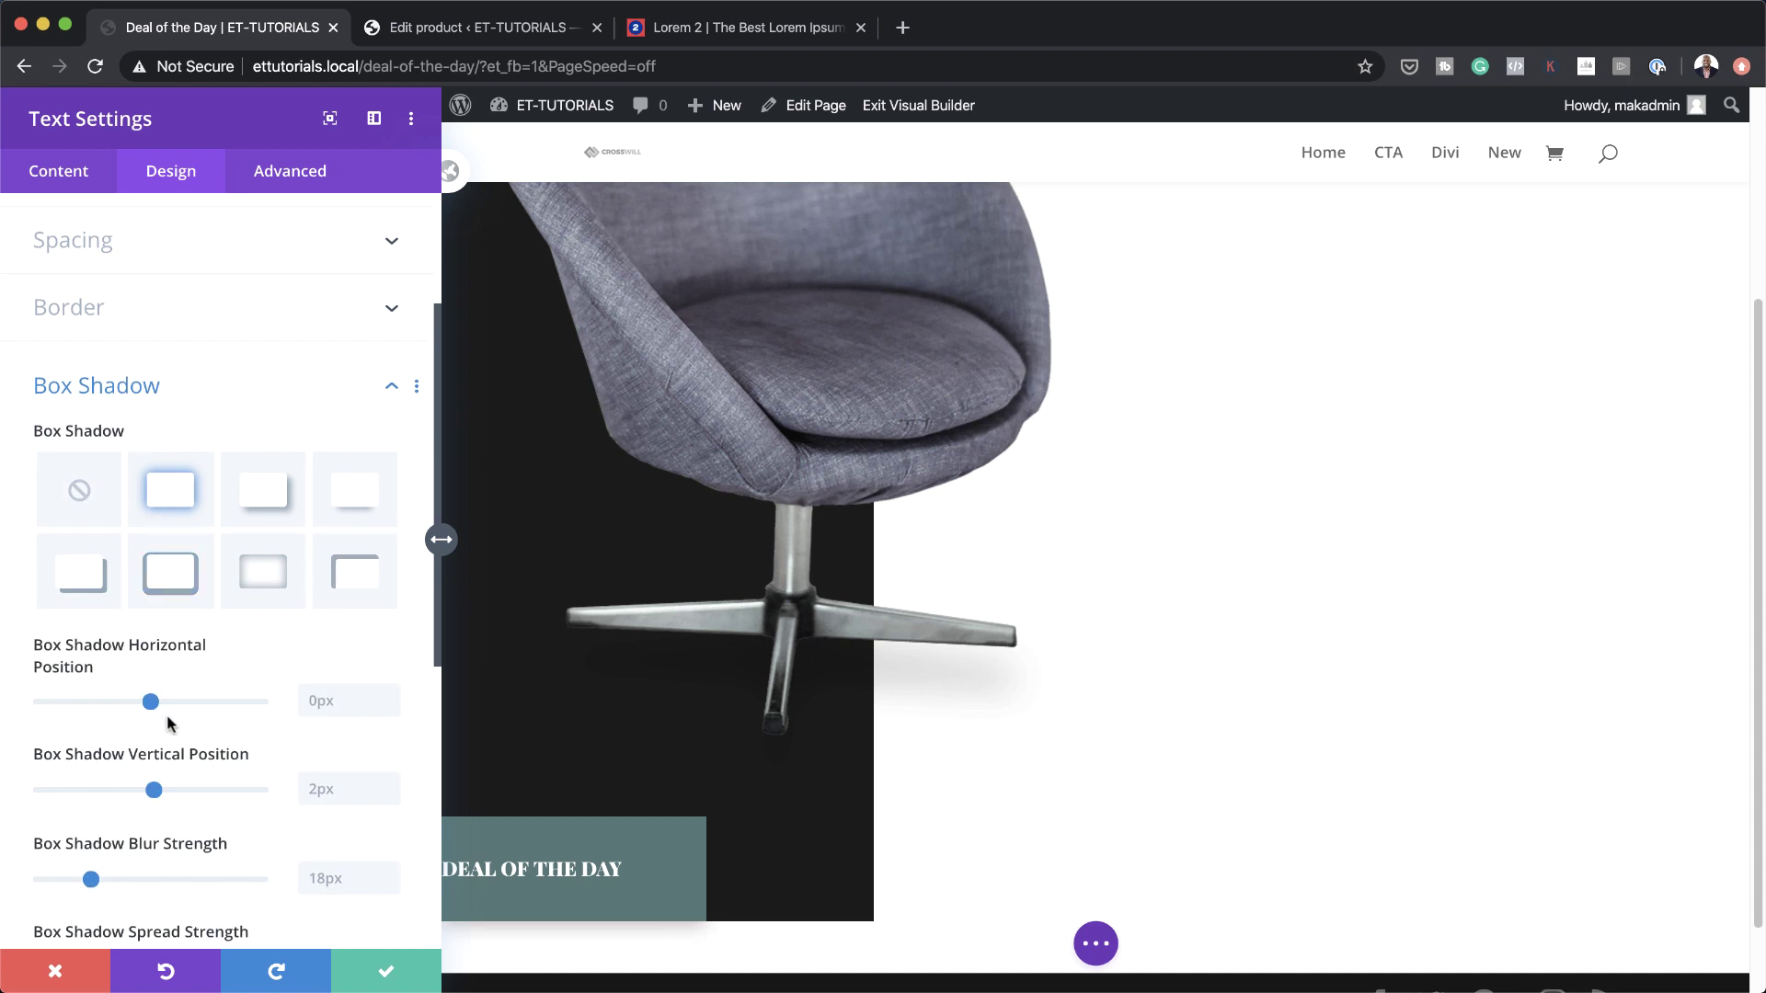
scroll(327, 732, down, 2)
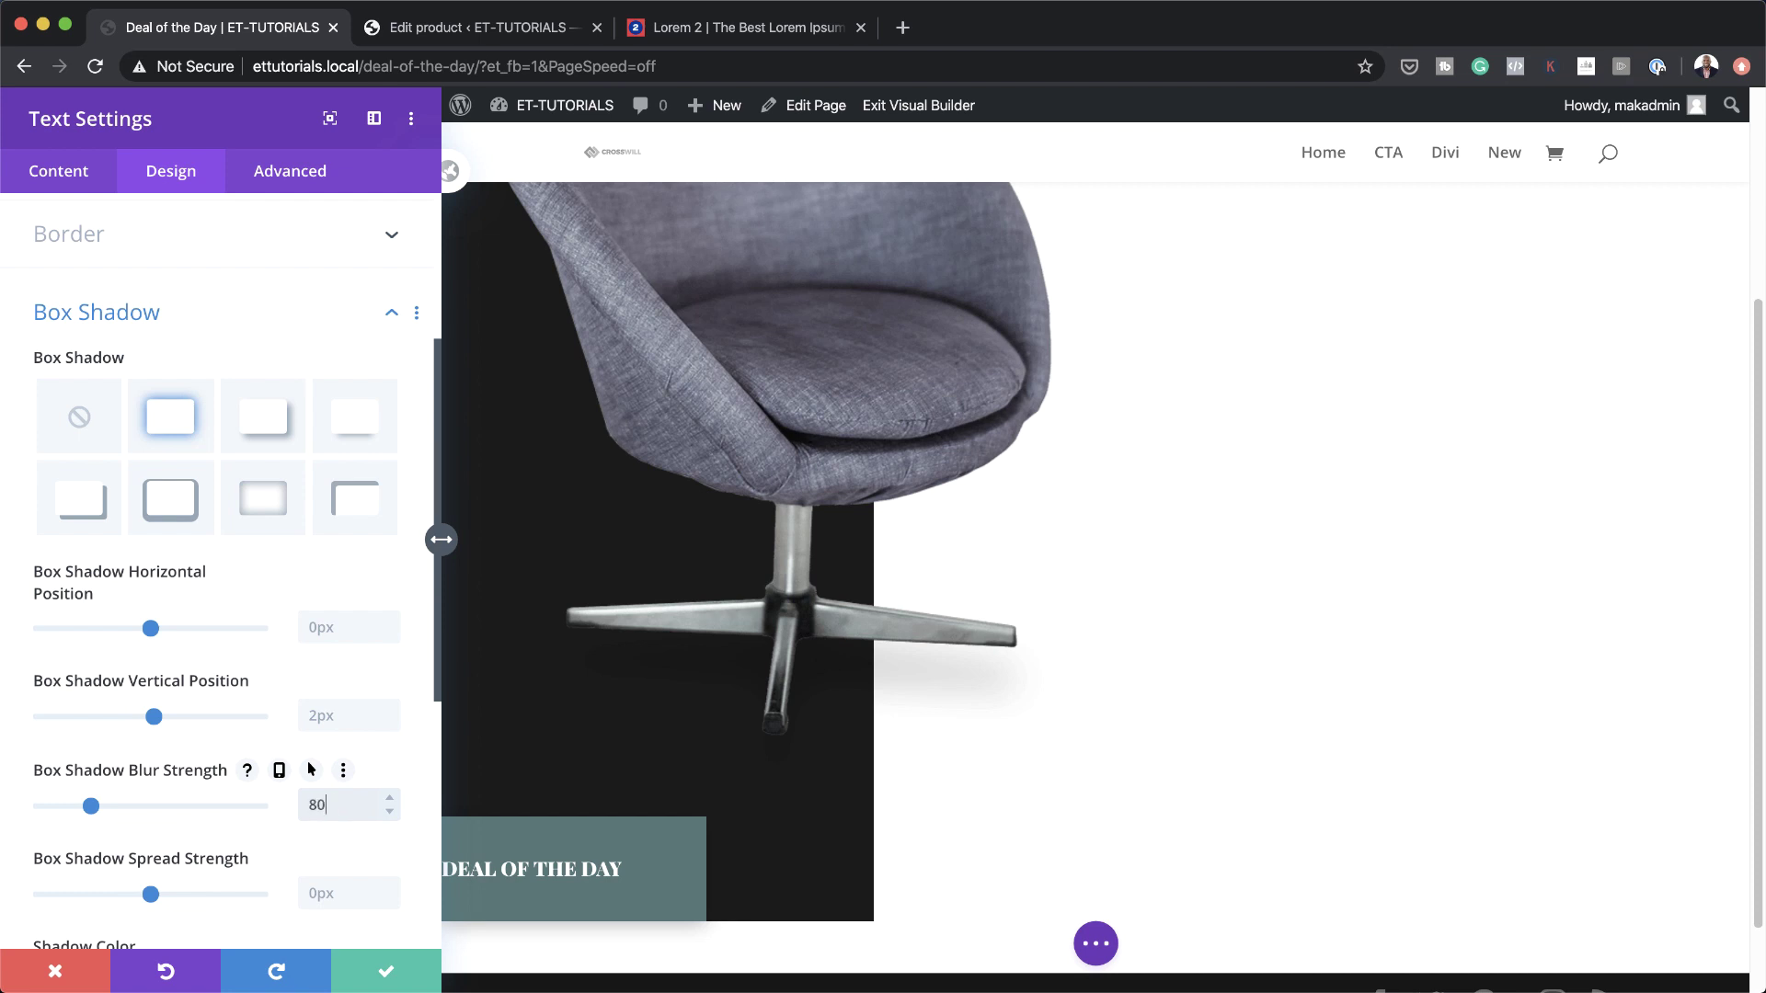
scroll(341, 832, down, 5)
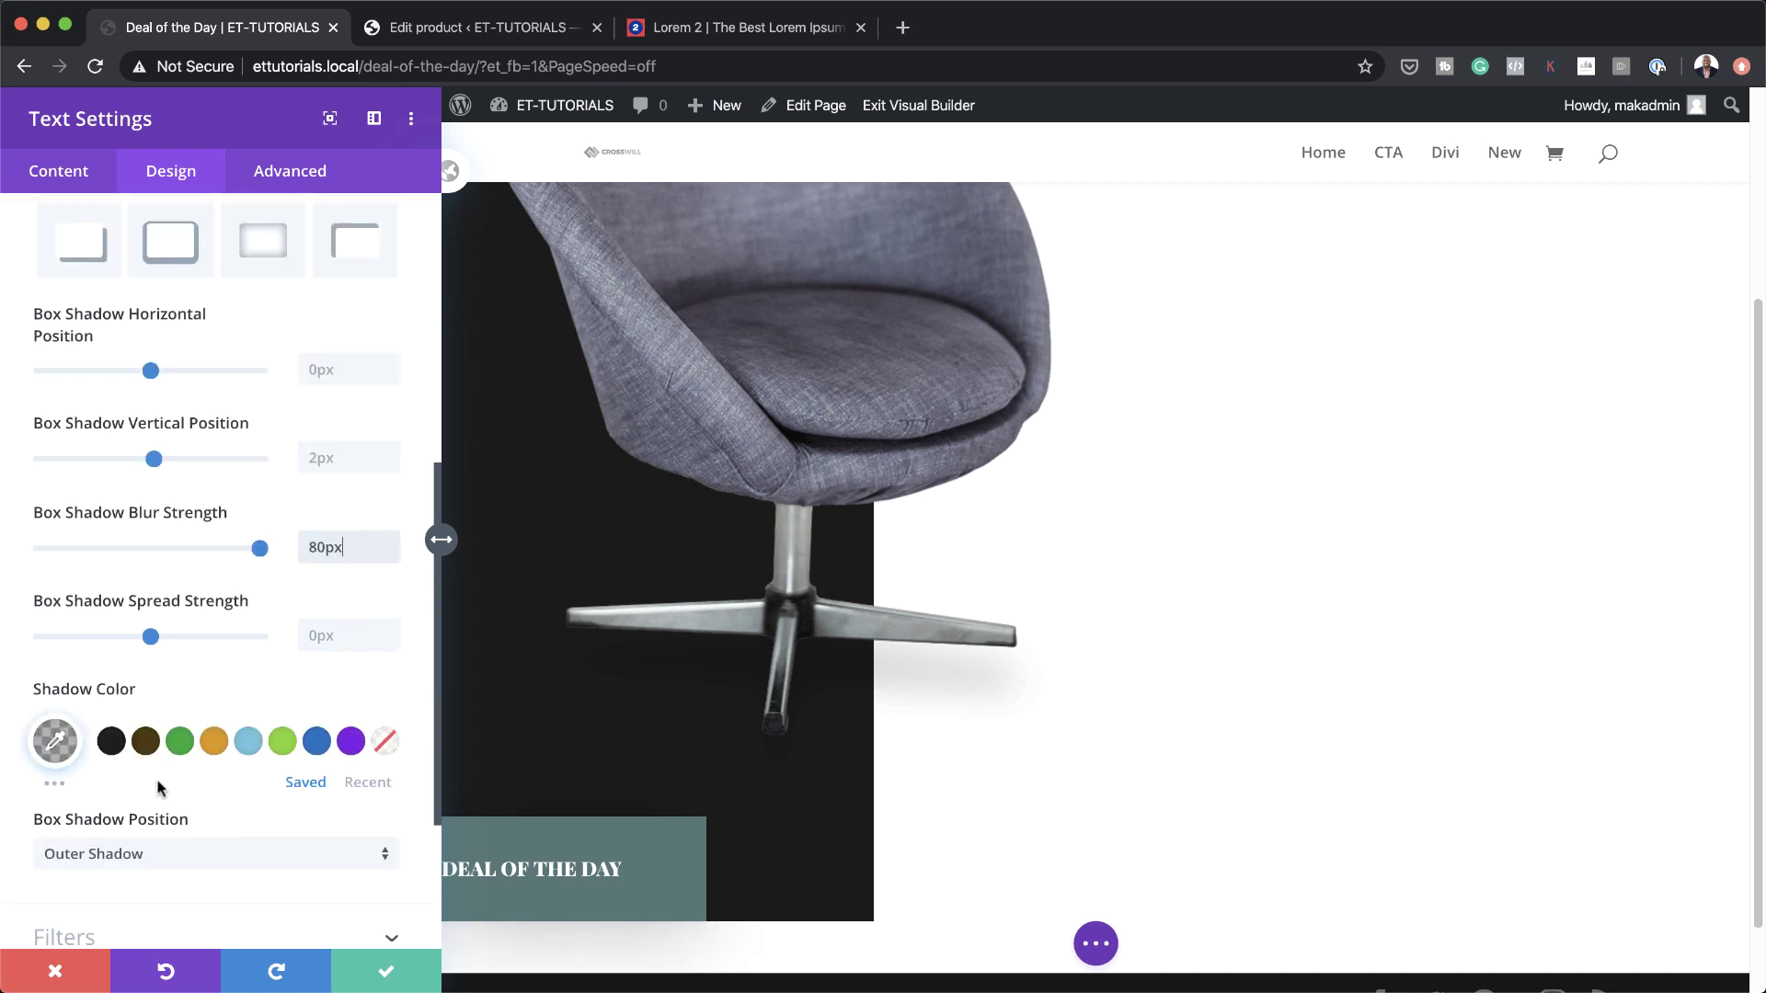
click(56, 738)
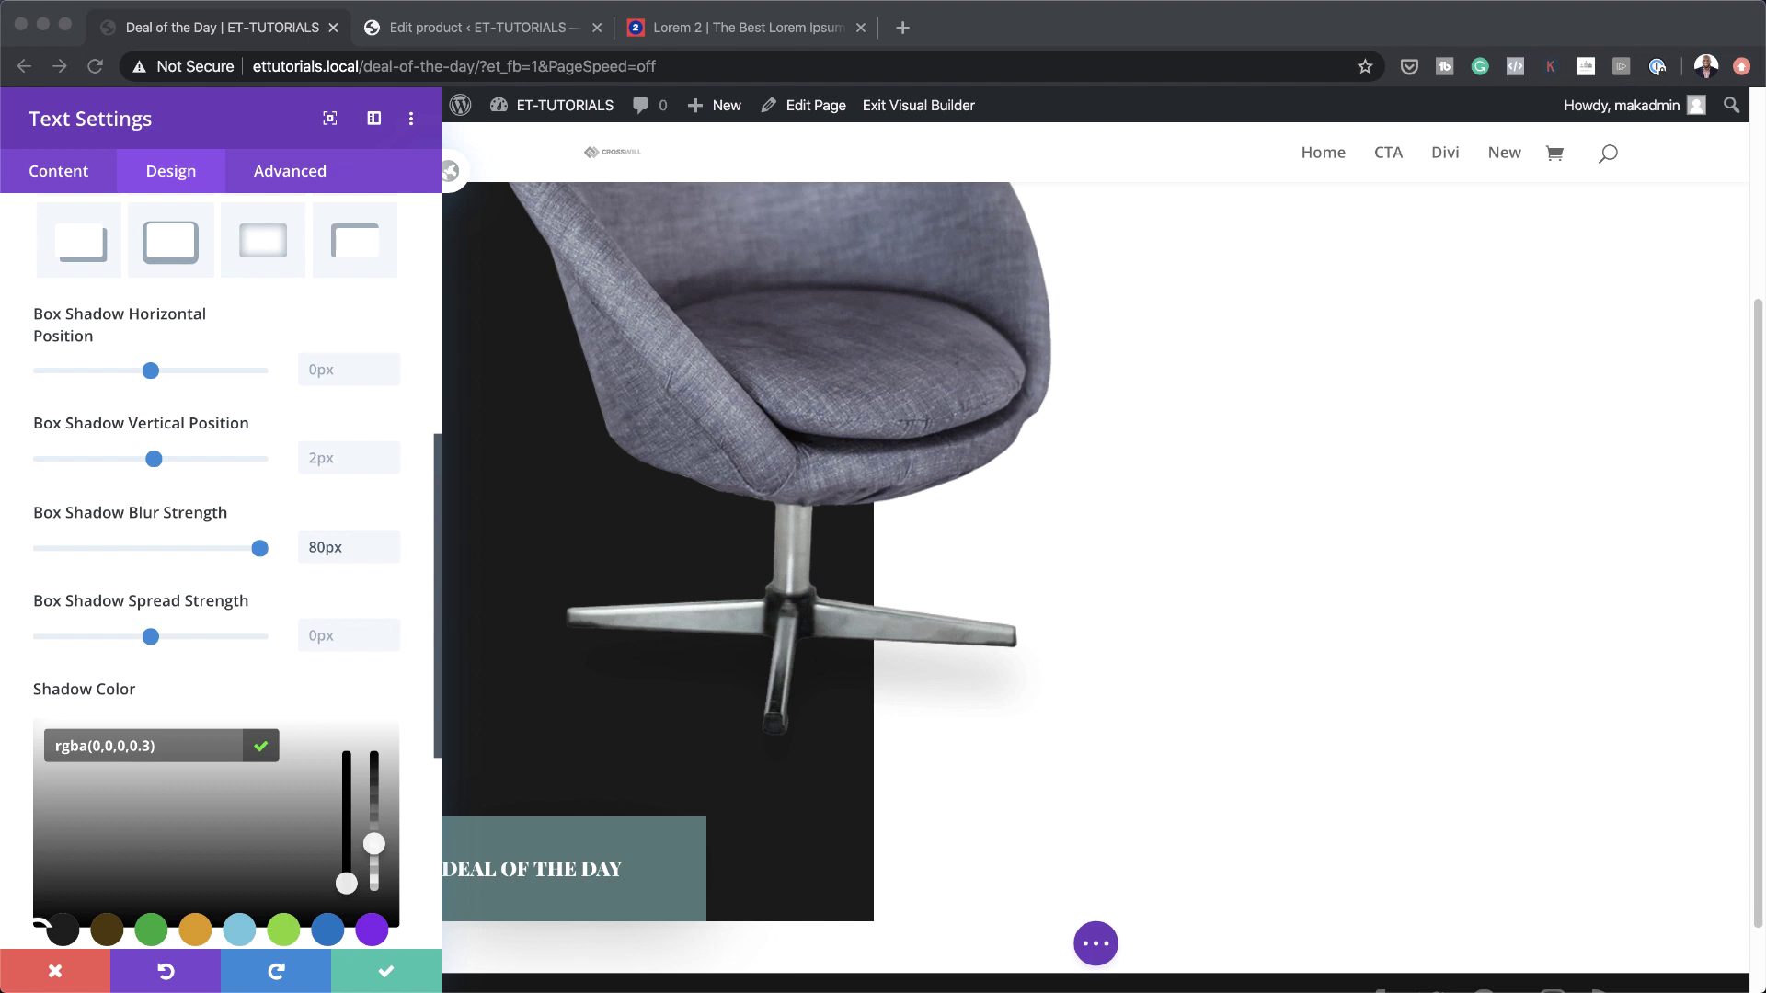
click(435, 675)
scroll(411, 696, down, 8)
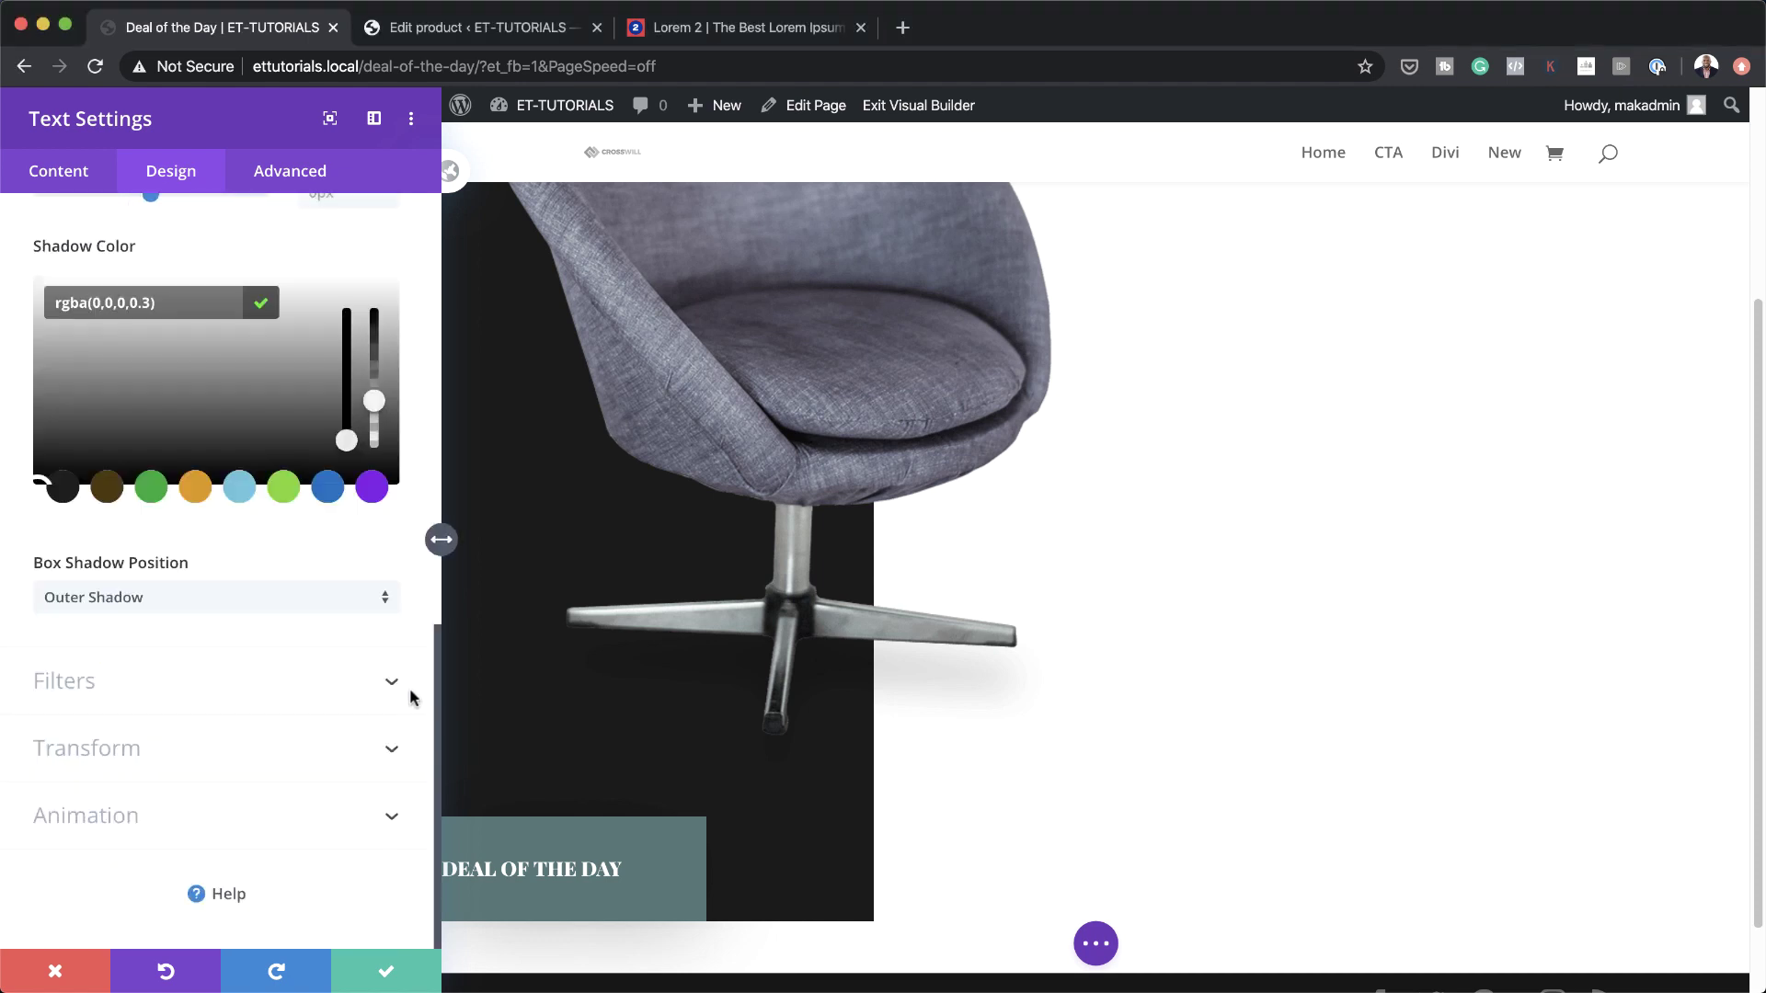
Translate the label vertically by -38vw in the Transform settings
click(124, 748)
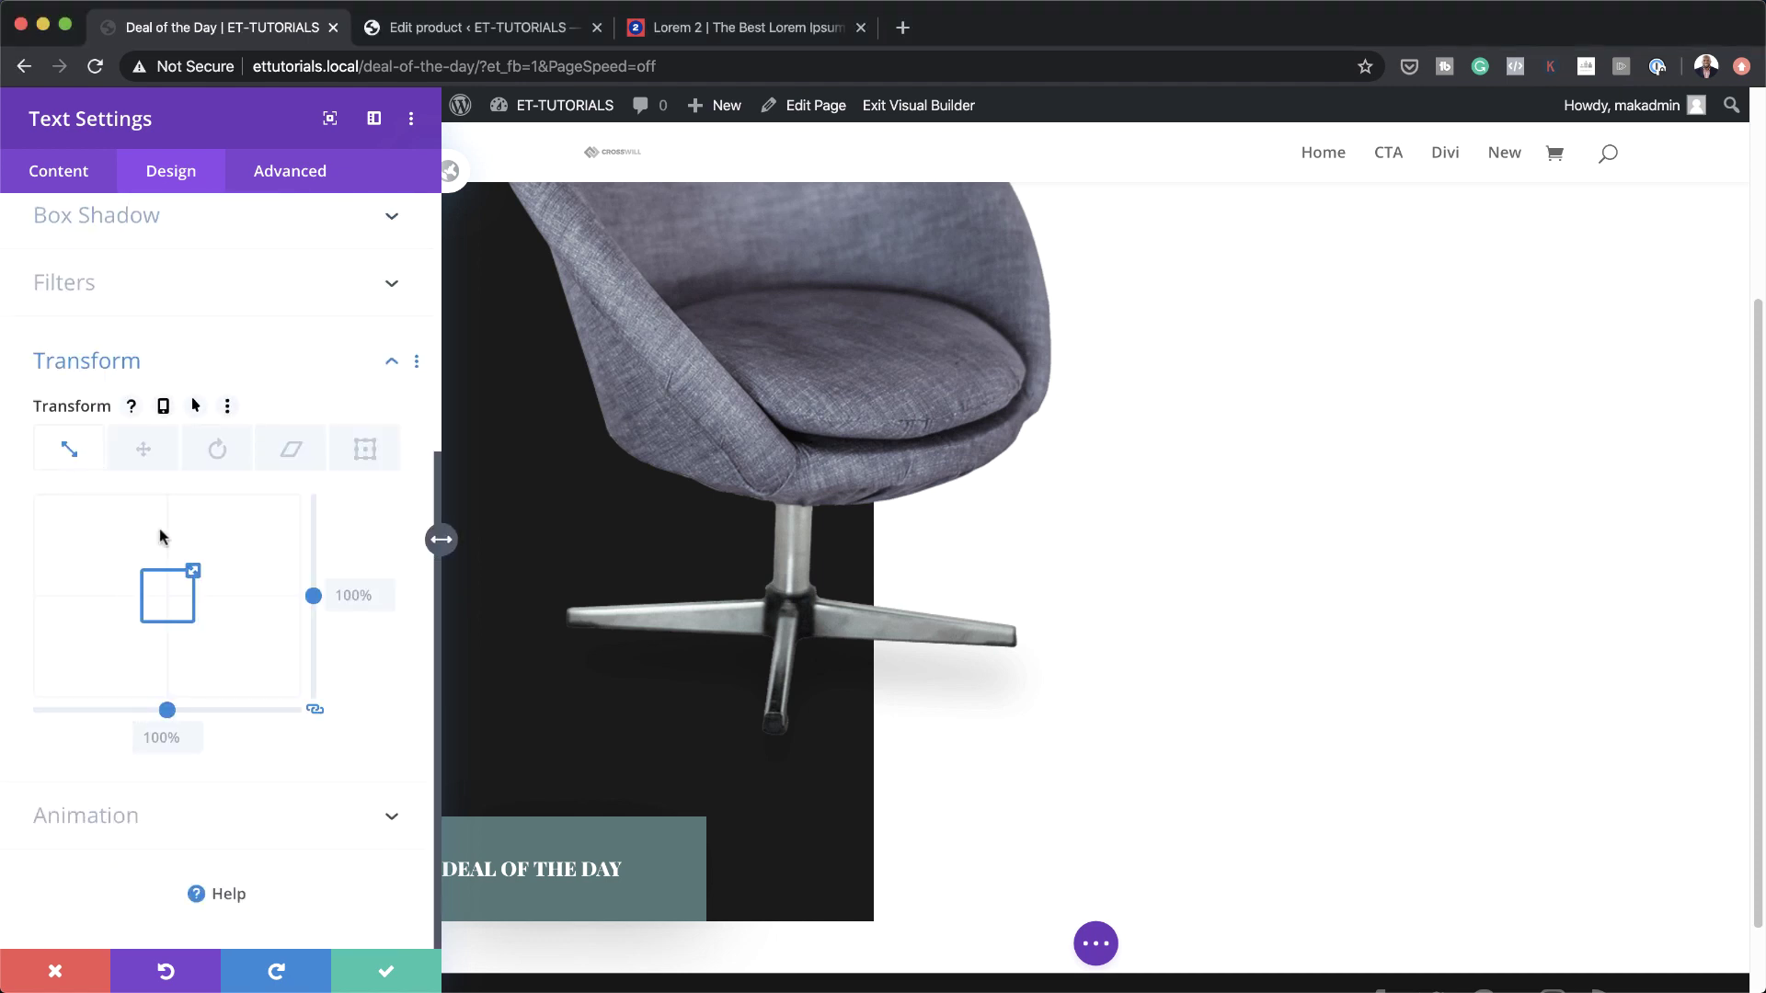
click(143, 452)
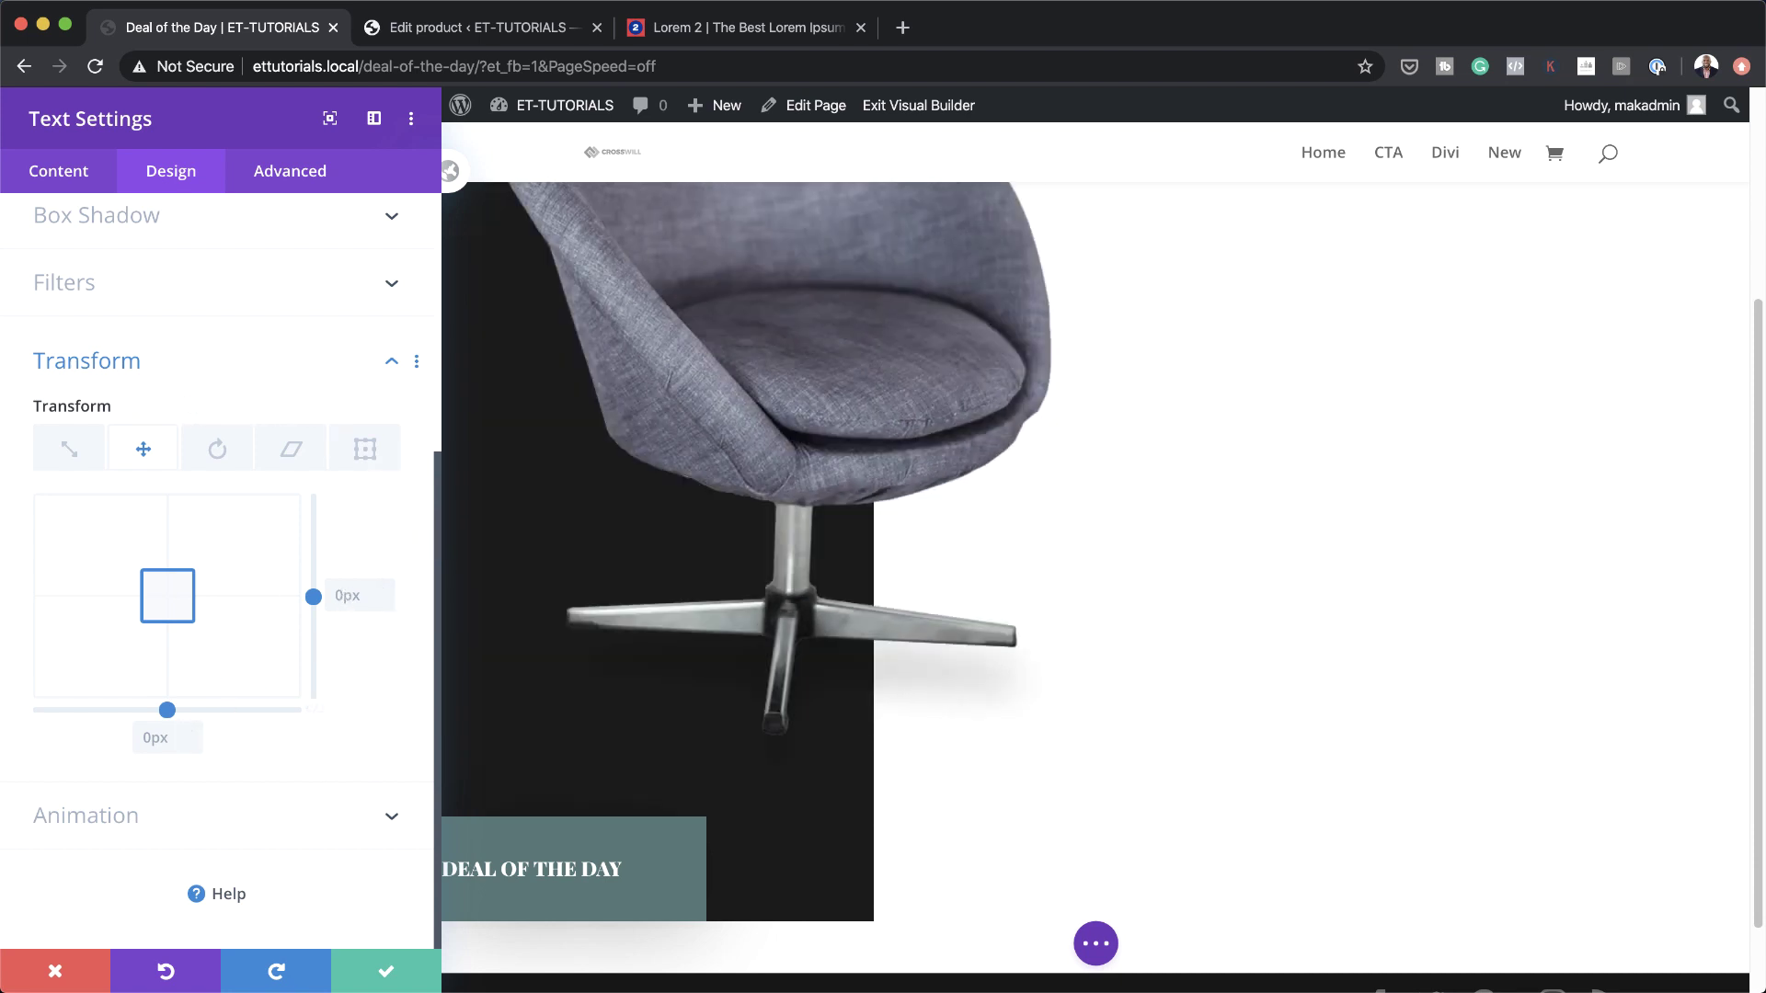
double_click(357, 598)
text(-38vw)
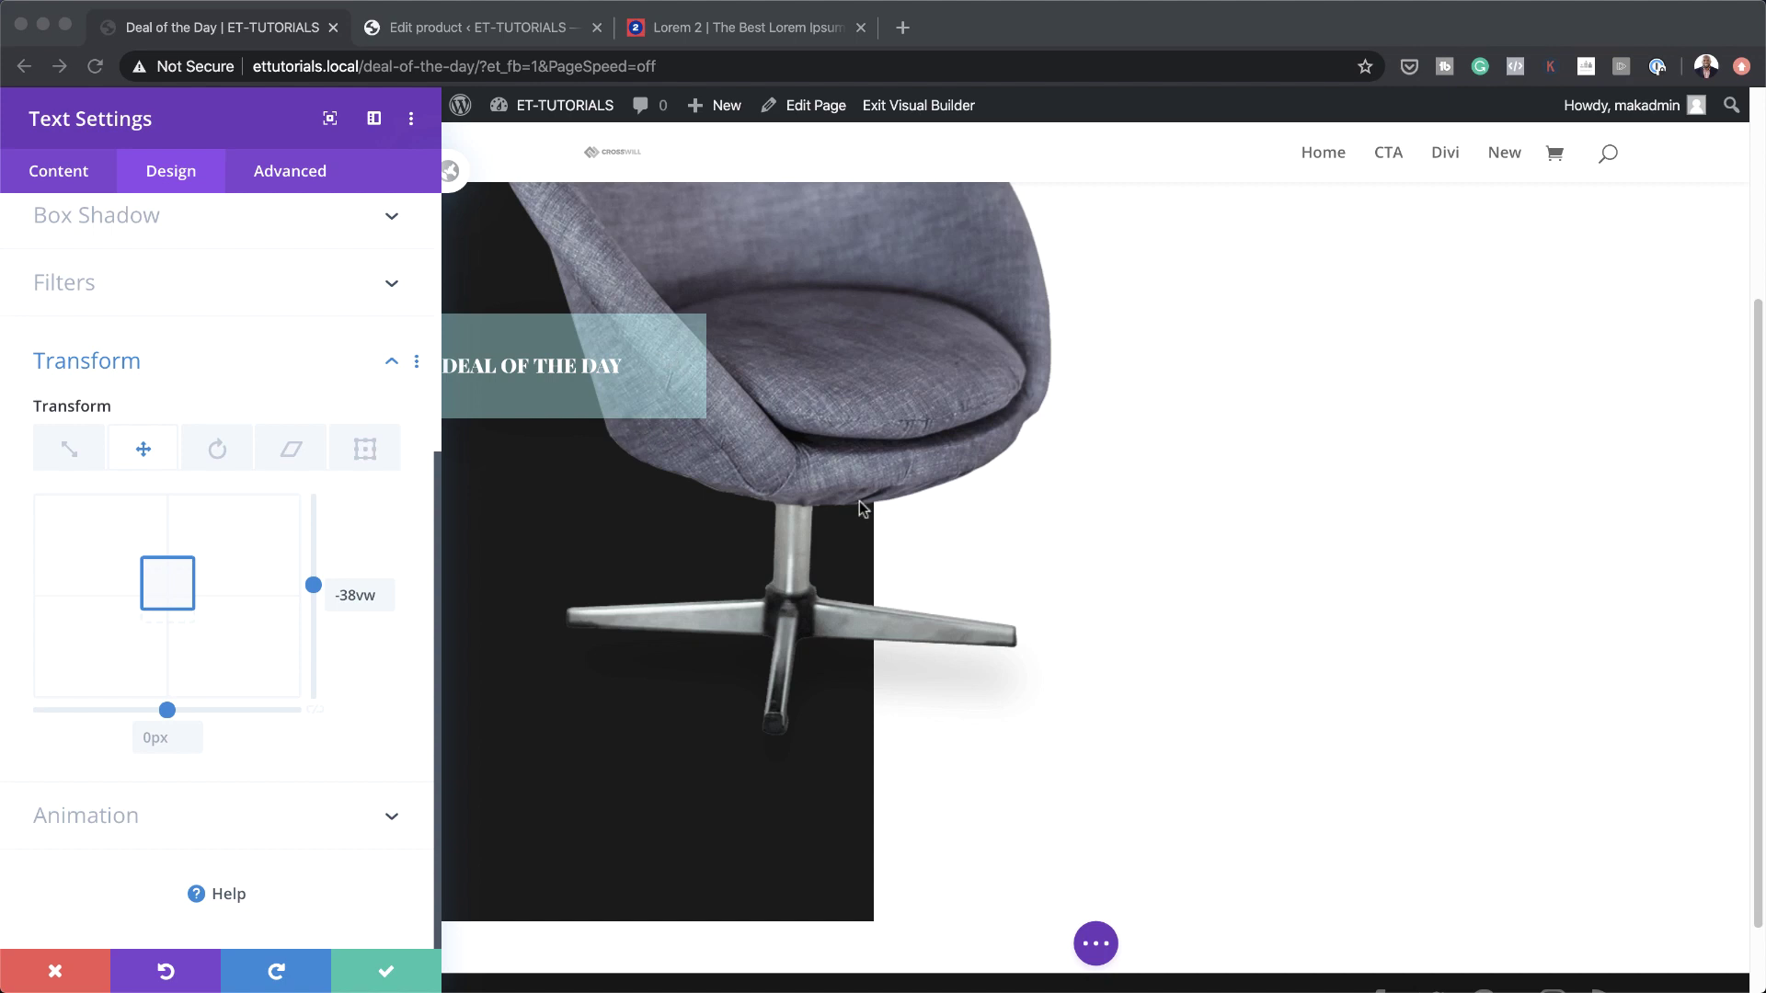
scroll(1095, 591, up, 3)
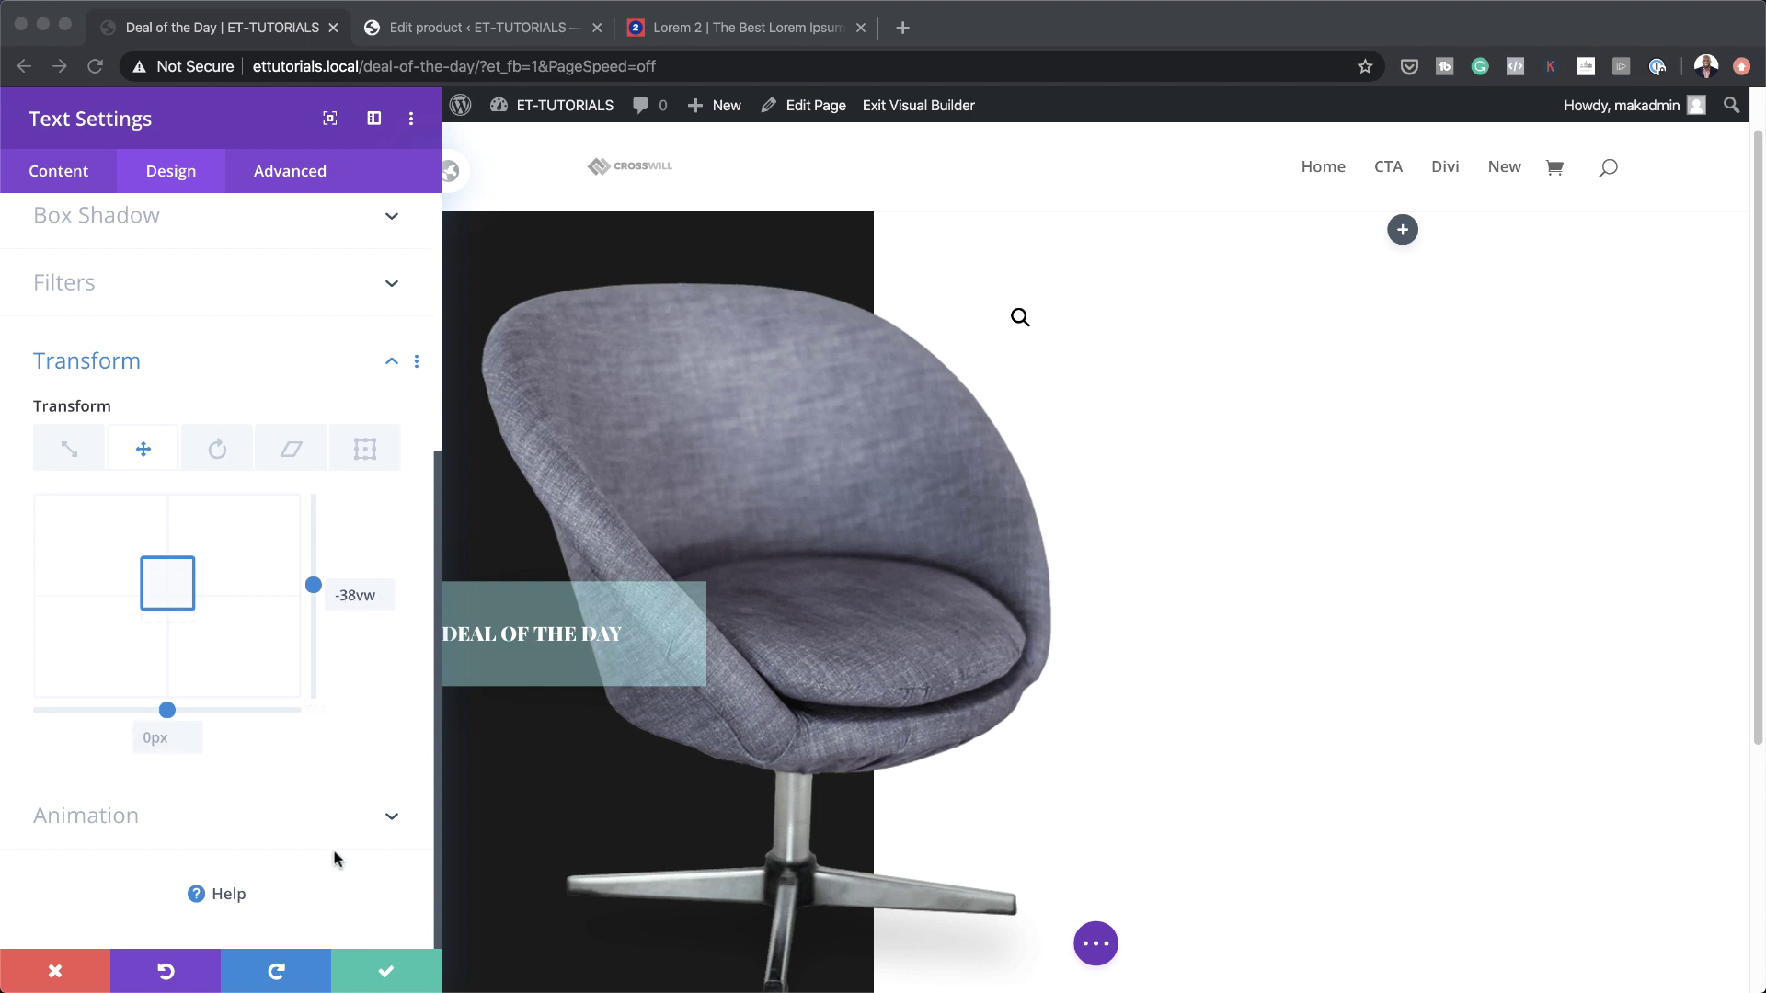
click(391, 979)
Save the label, then add a Text module in the right column reading 'Offer Expires In'
click(391, 980)
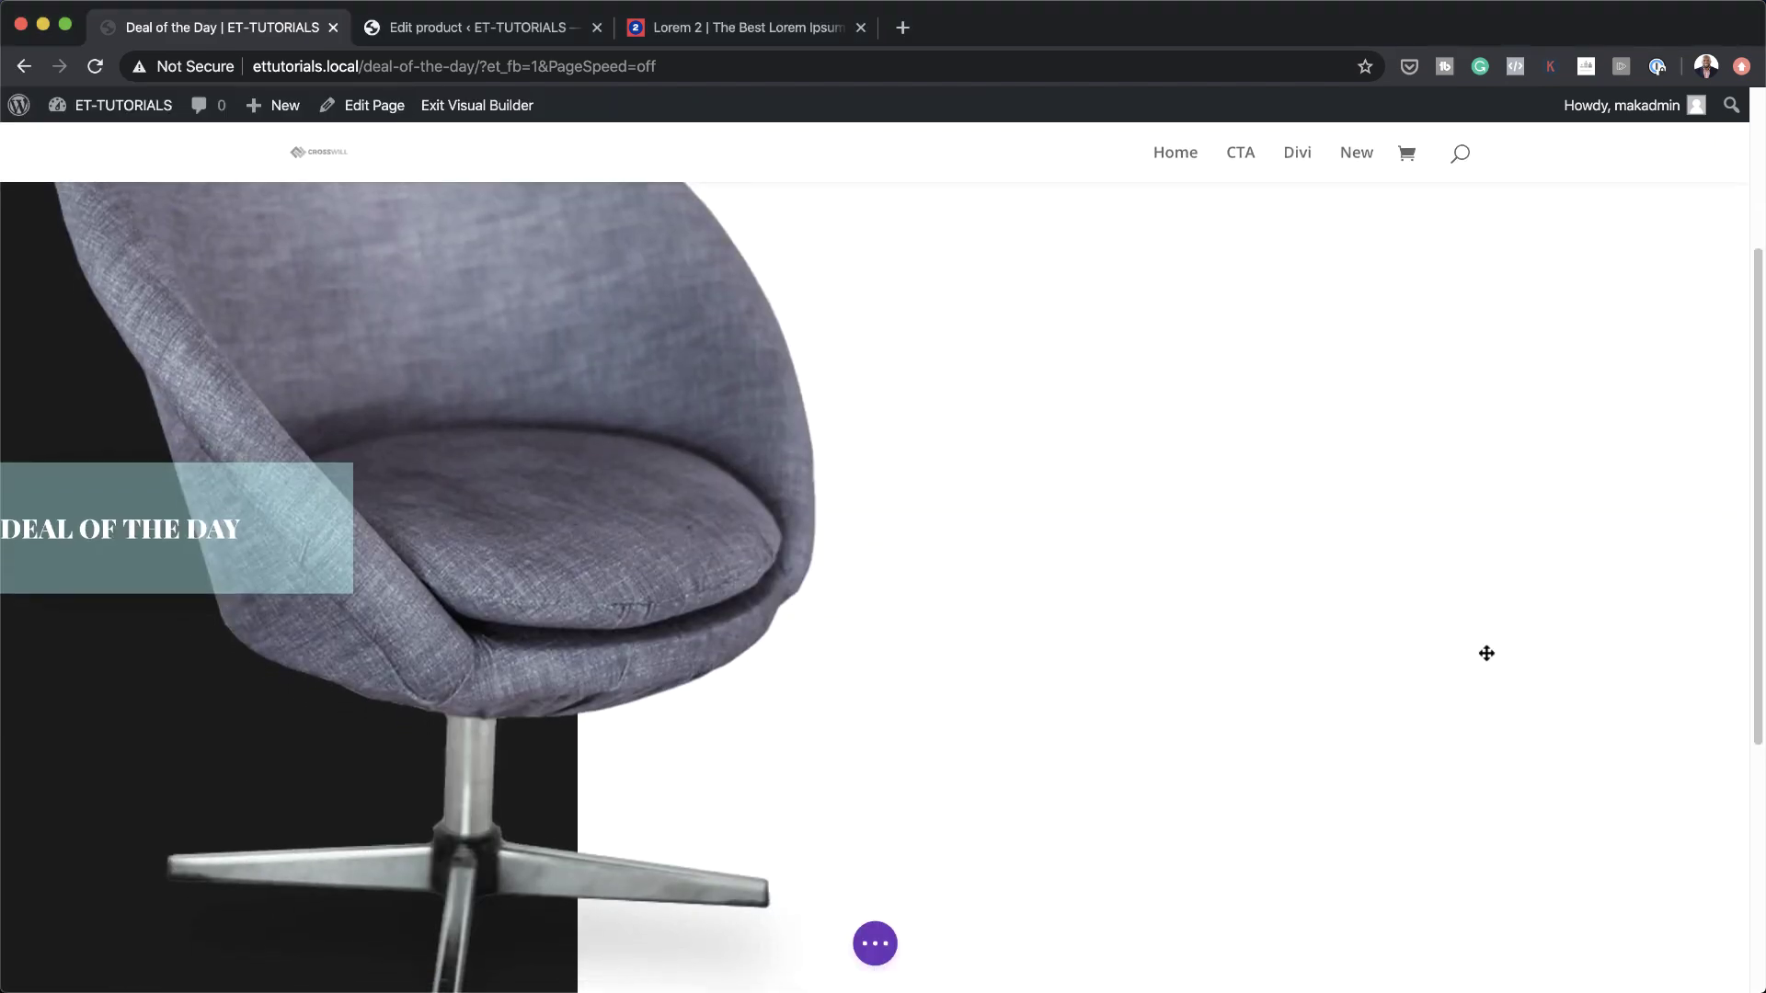
scroll(1222, 581, up, 5)
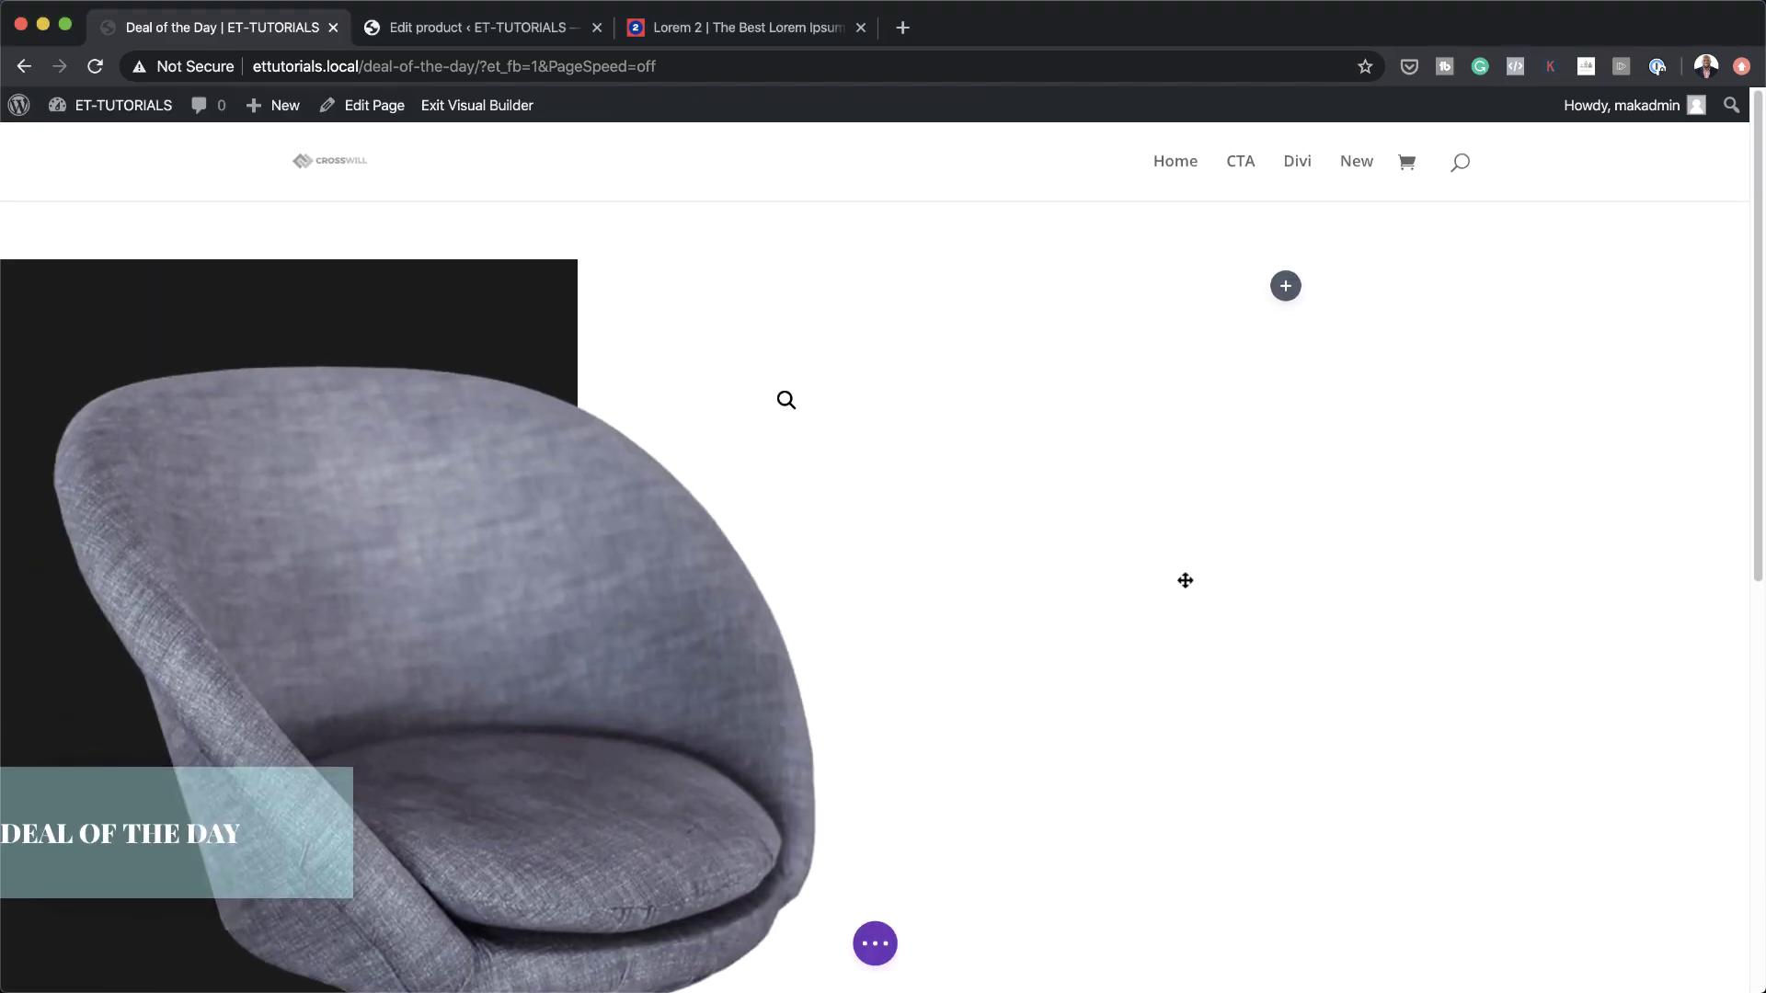
click(1284, 298)
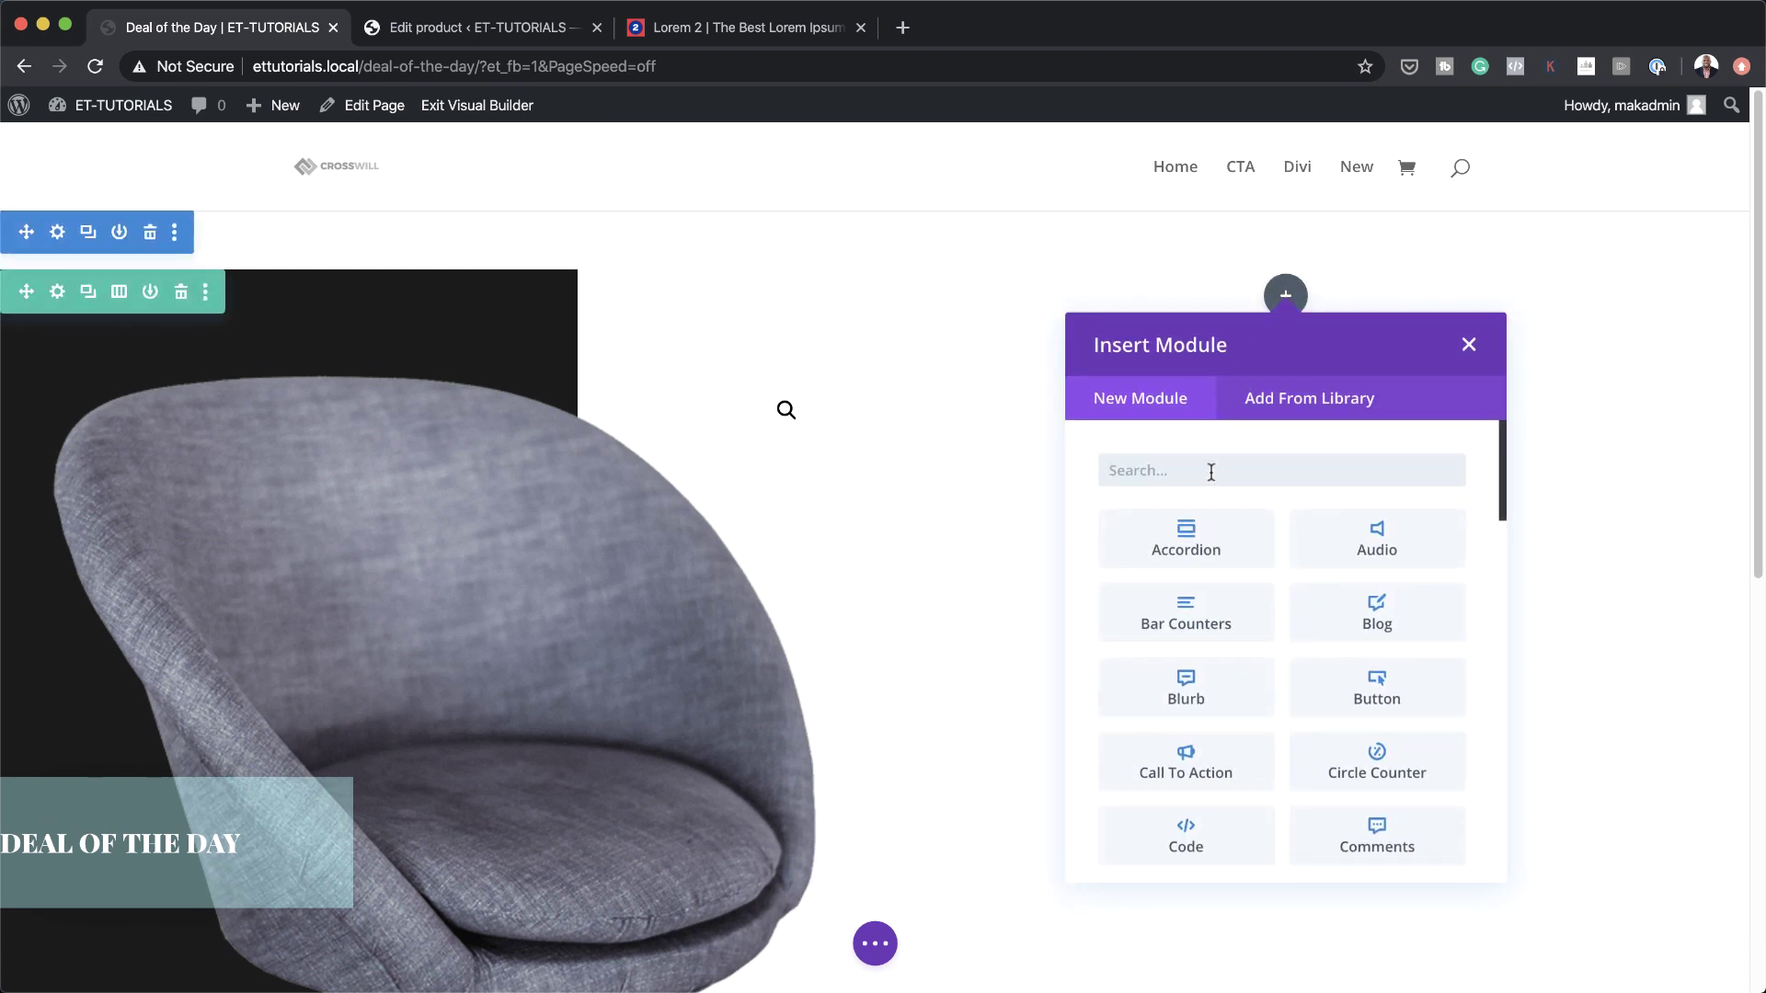
text(text)
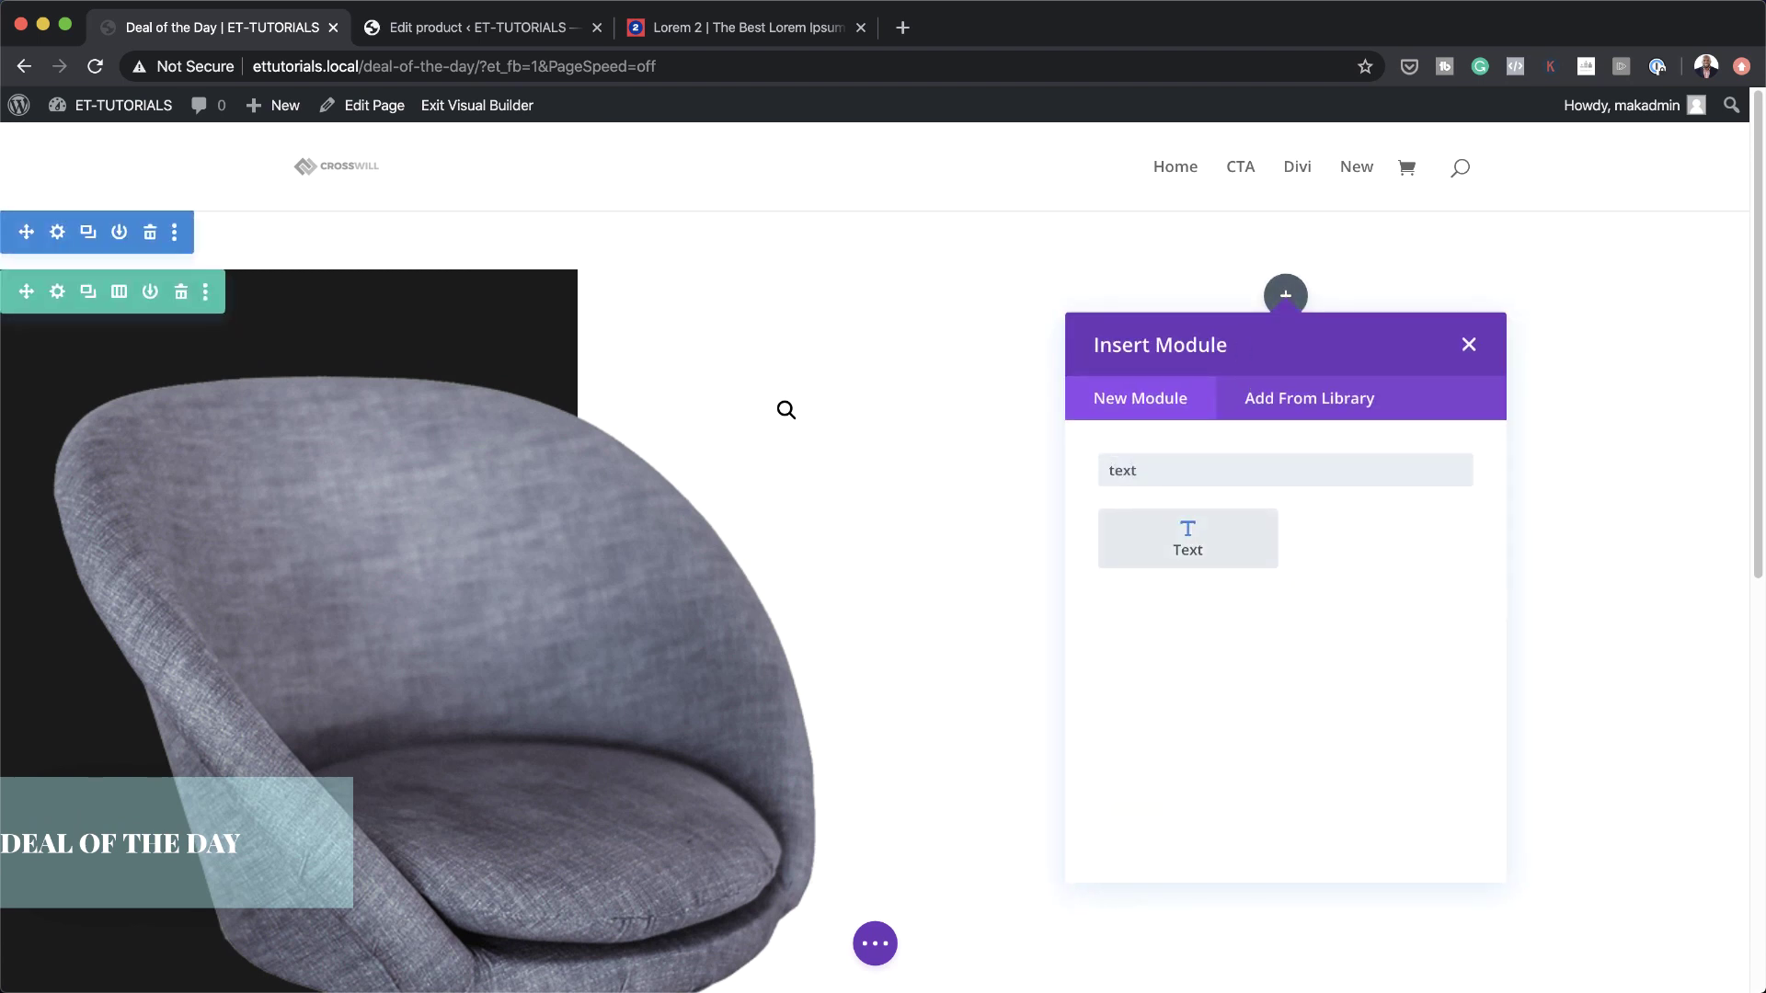
click(1214, 532)
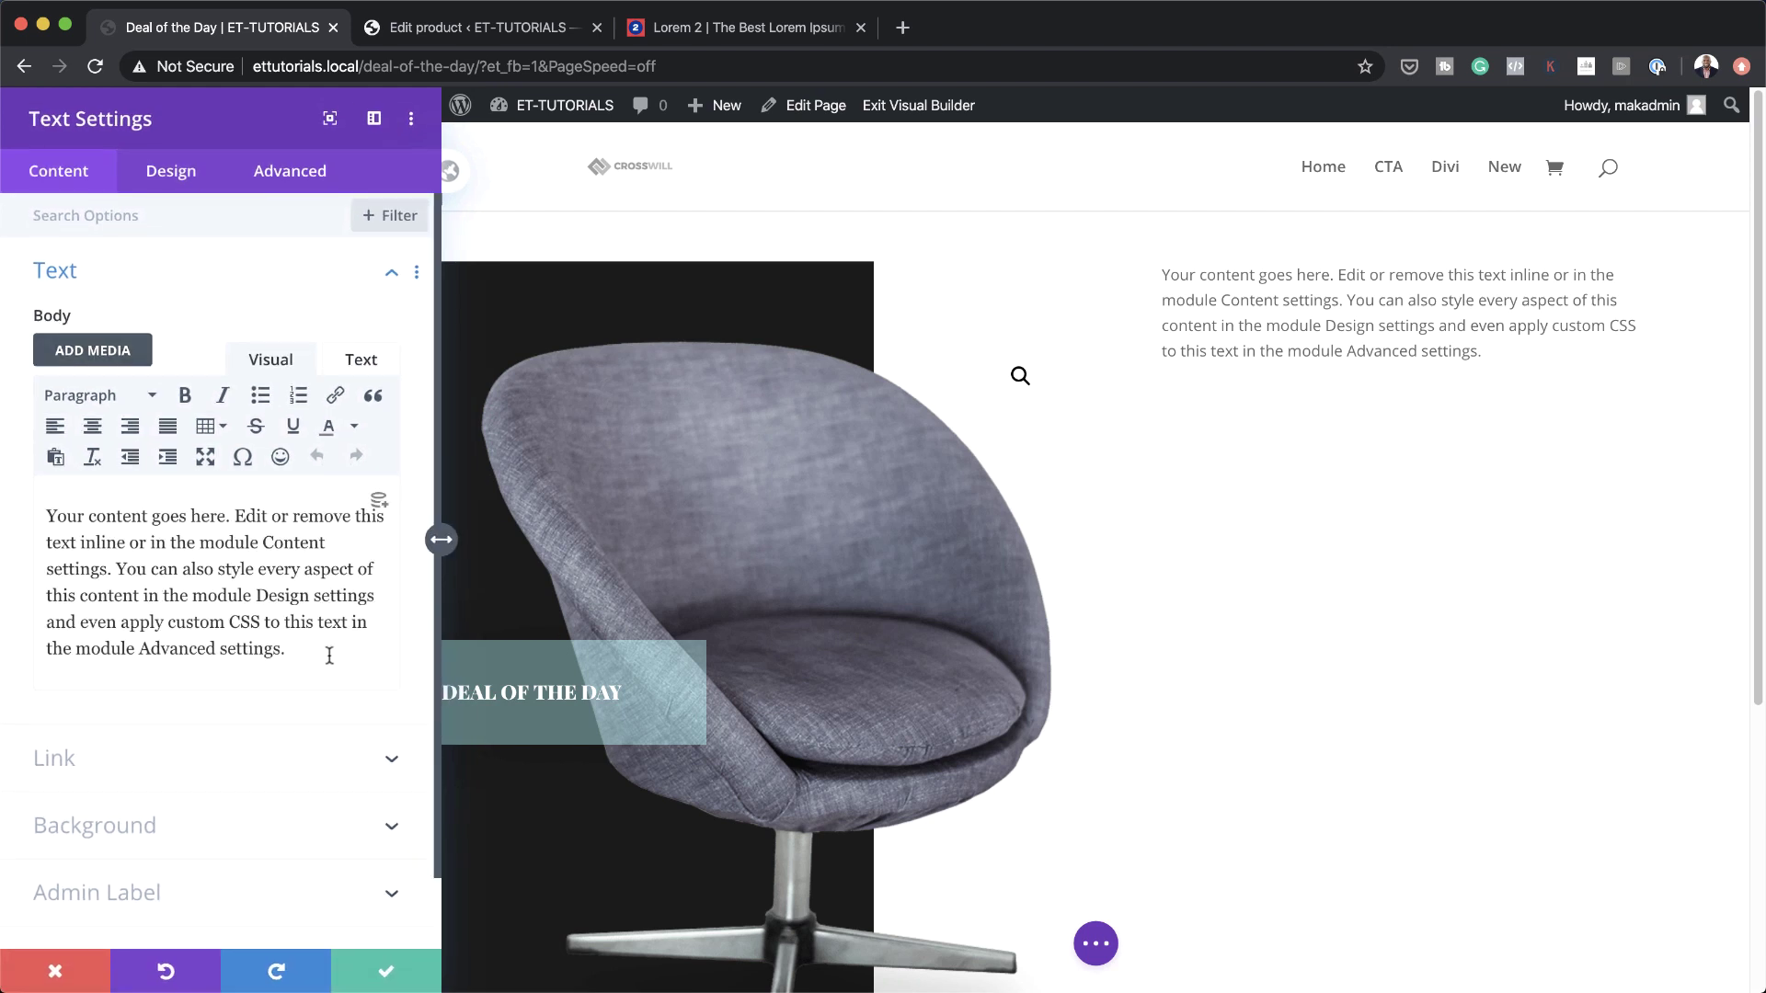
drag(306, 652, 48, 511)
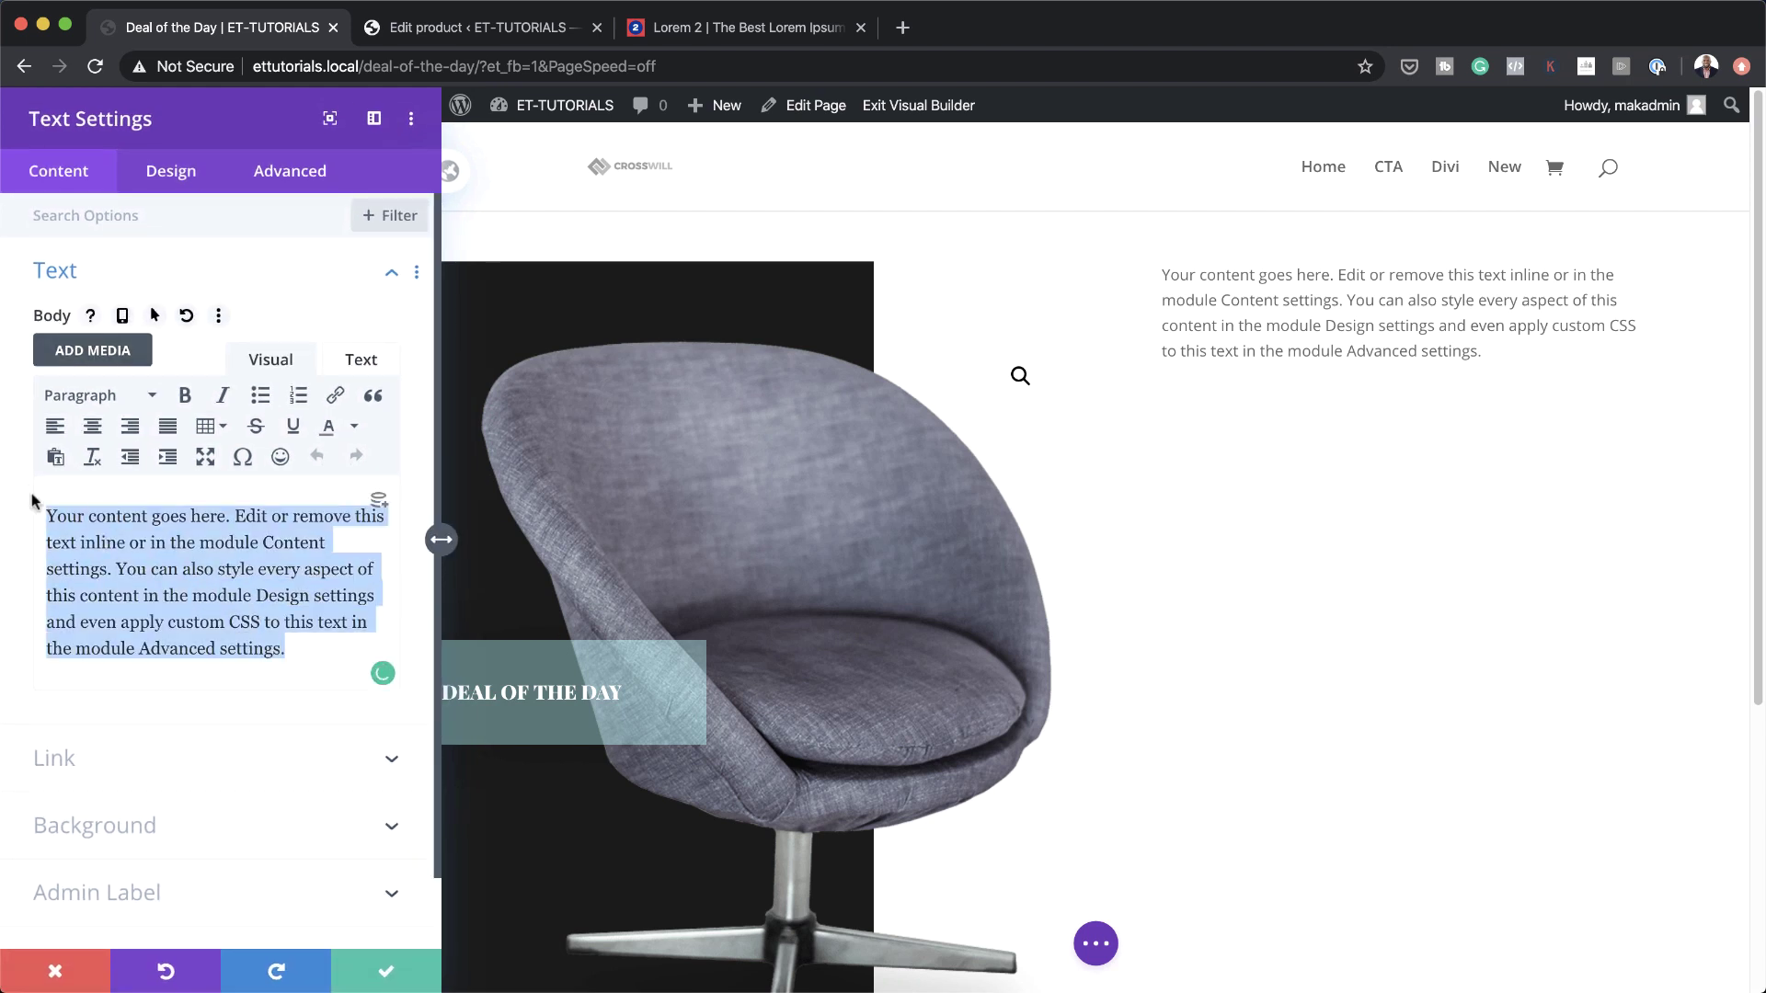
text(Offer Expires In:)
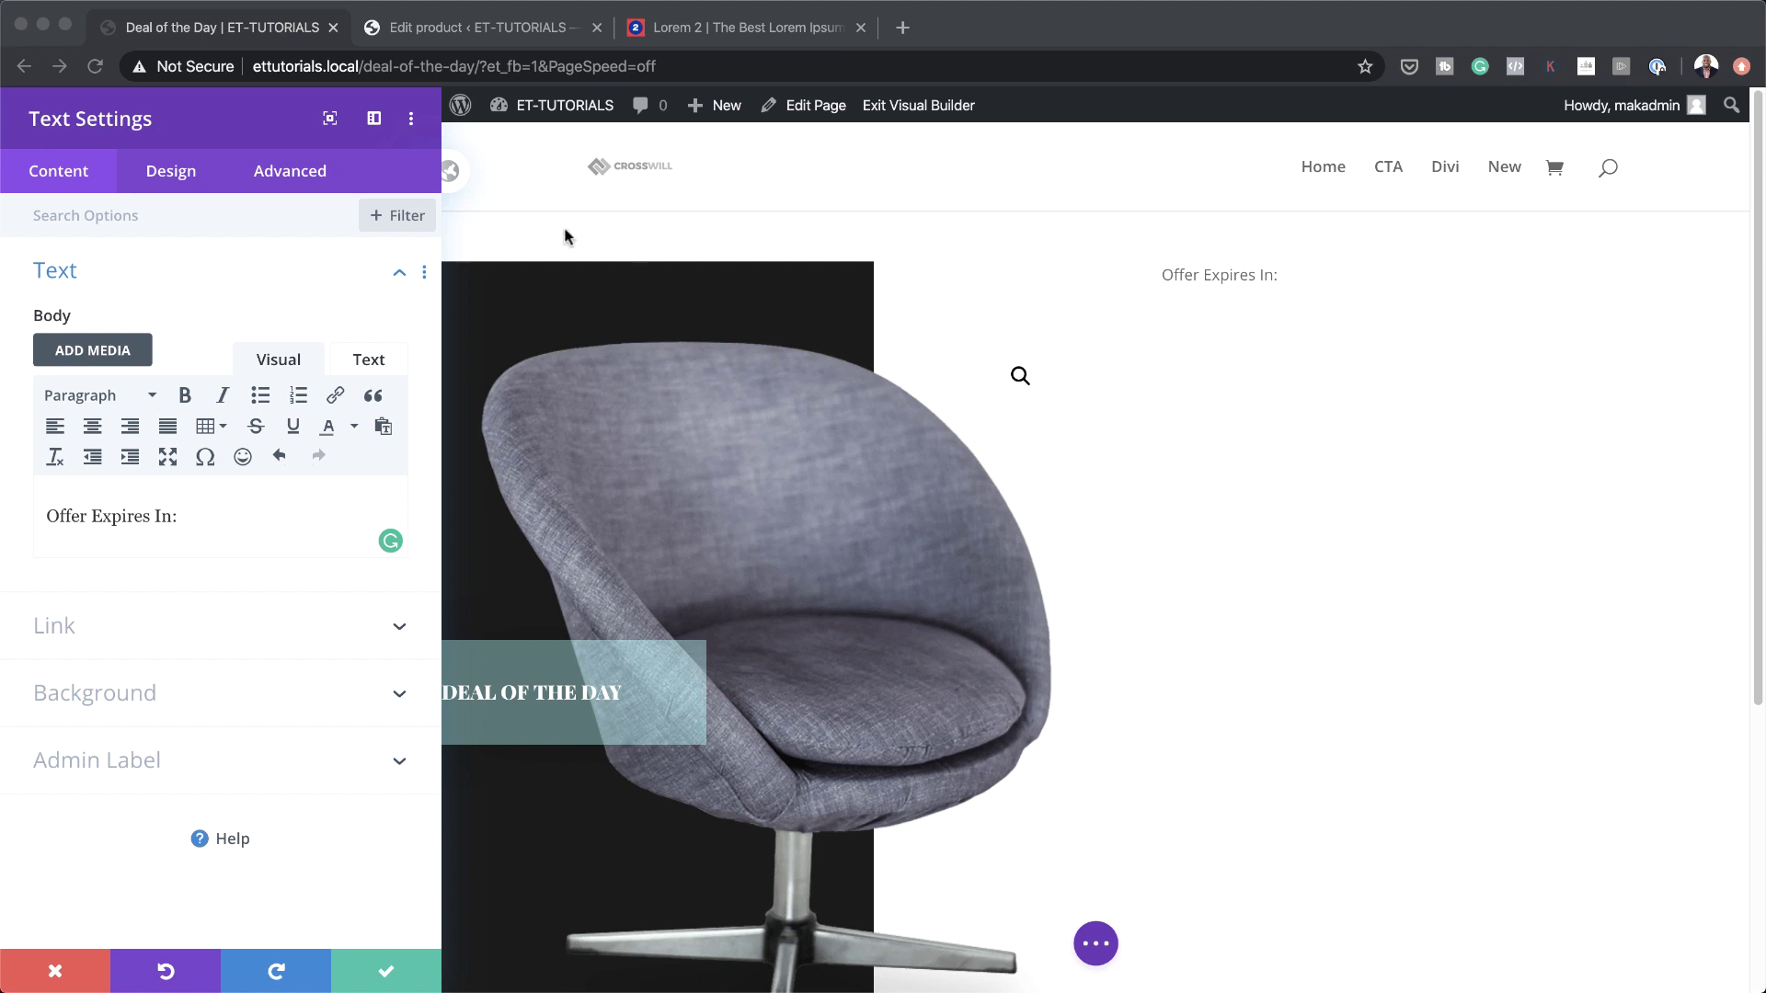
click(197, 181)
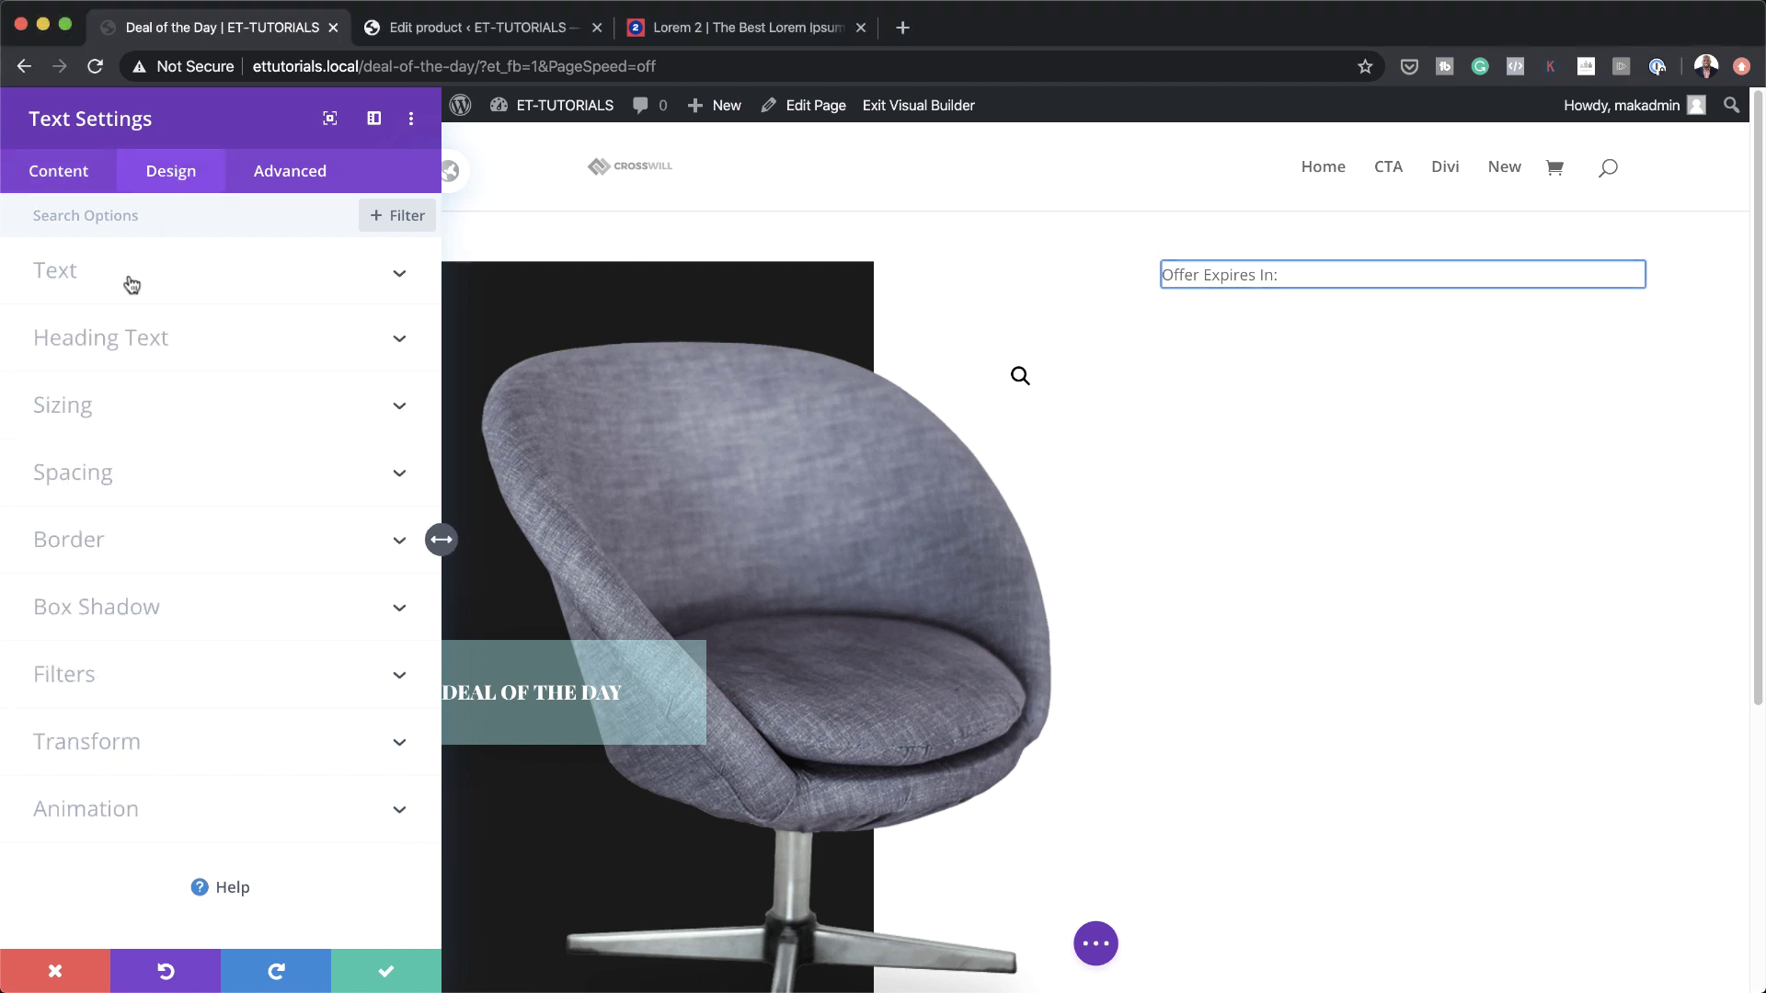
click(127, 277)
click(150, 421)
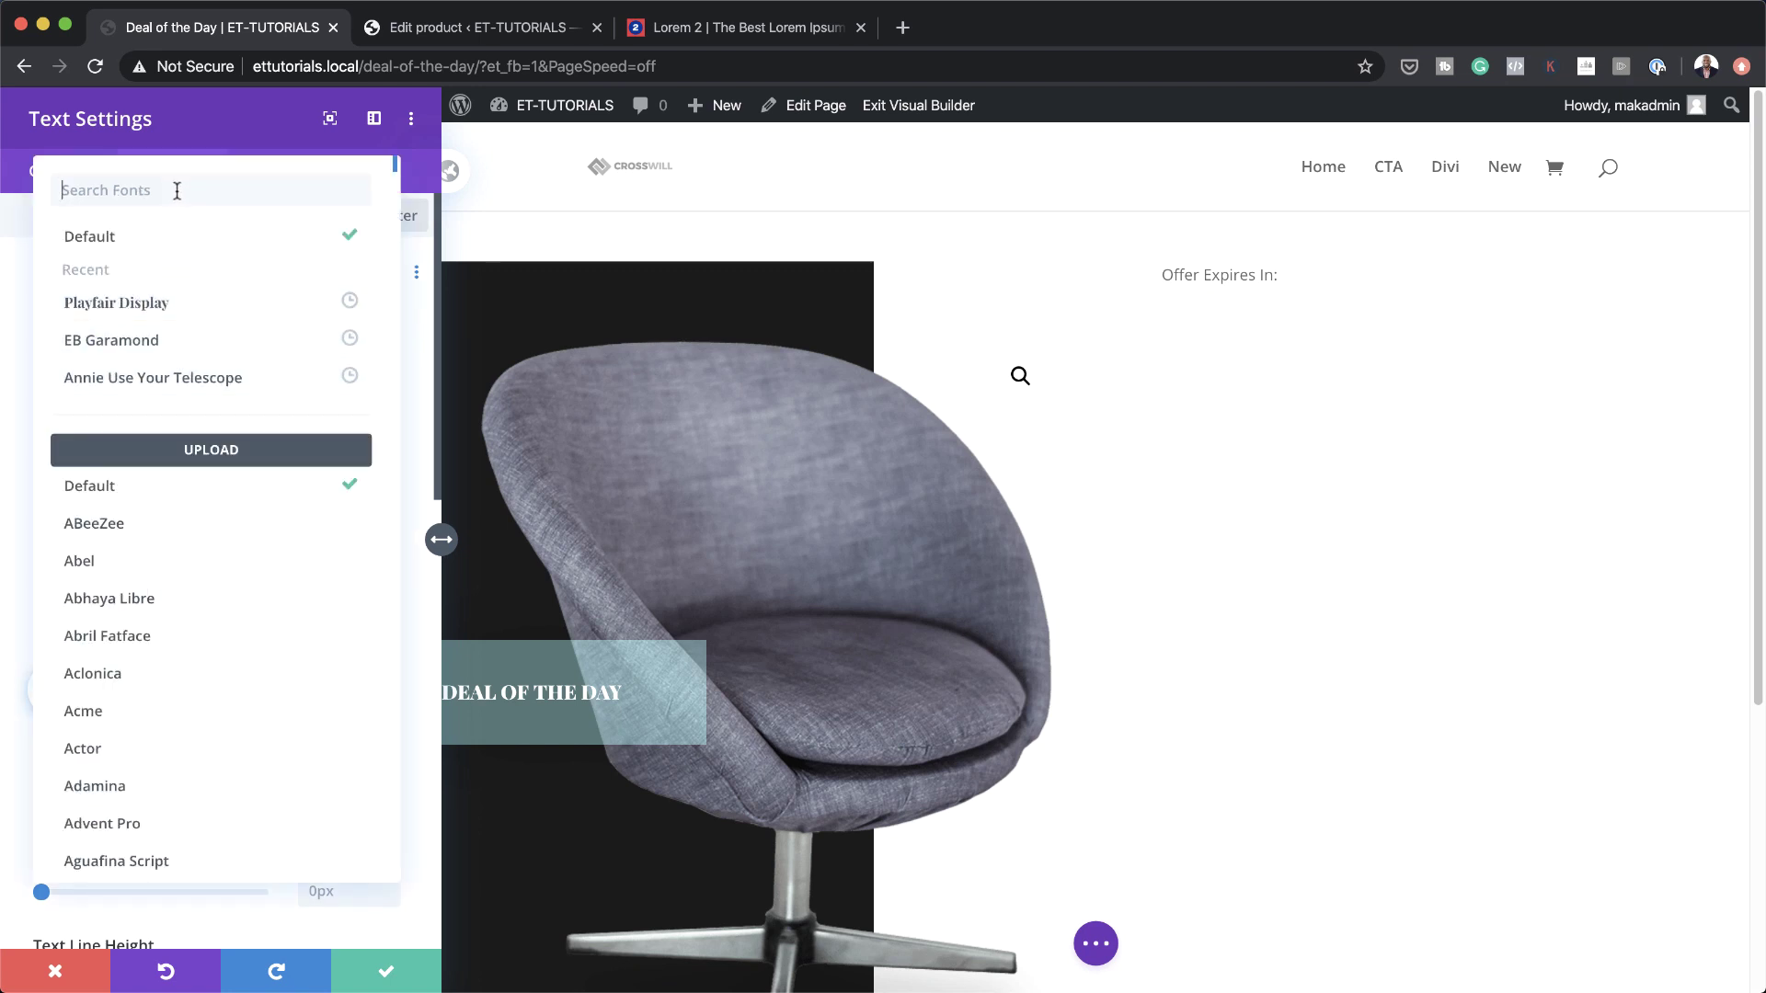
Style the Offer Expires In text as Light, uppercase, dark Open Sans at 1vw
text(Open Sans)
click(145, 236)
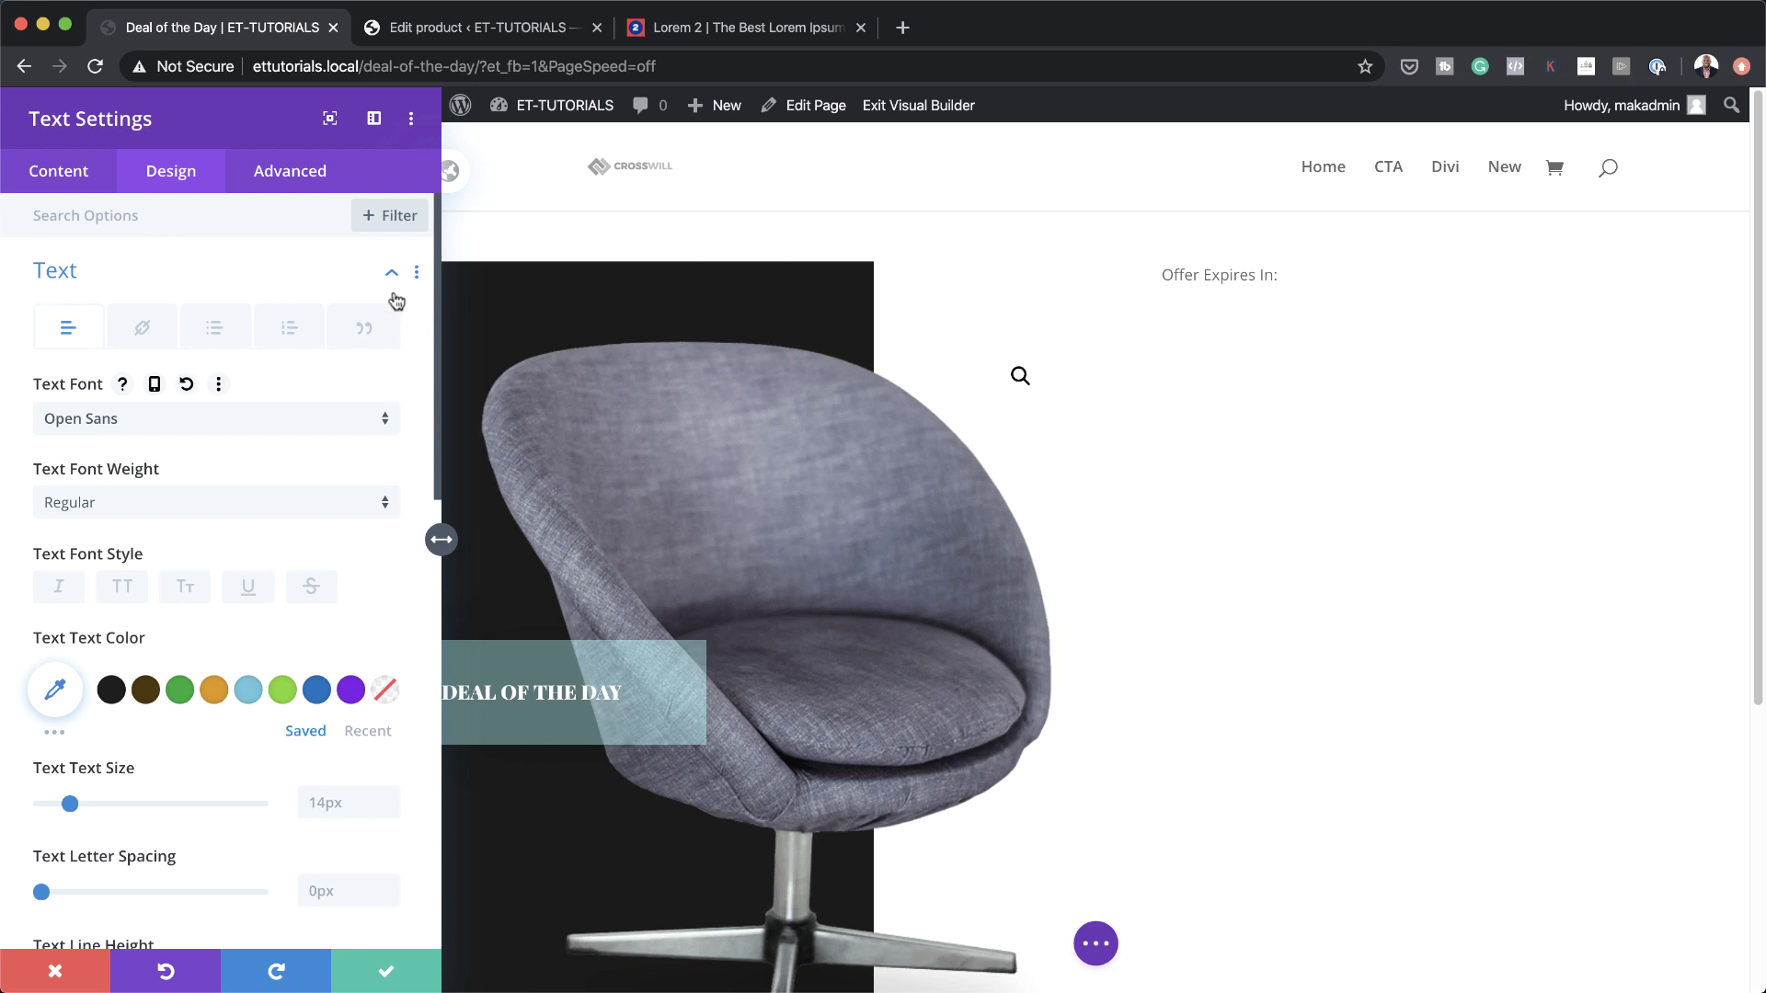
click(147, 513)
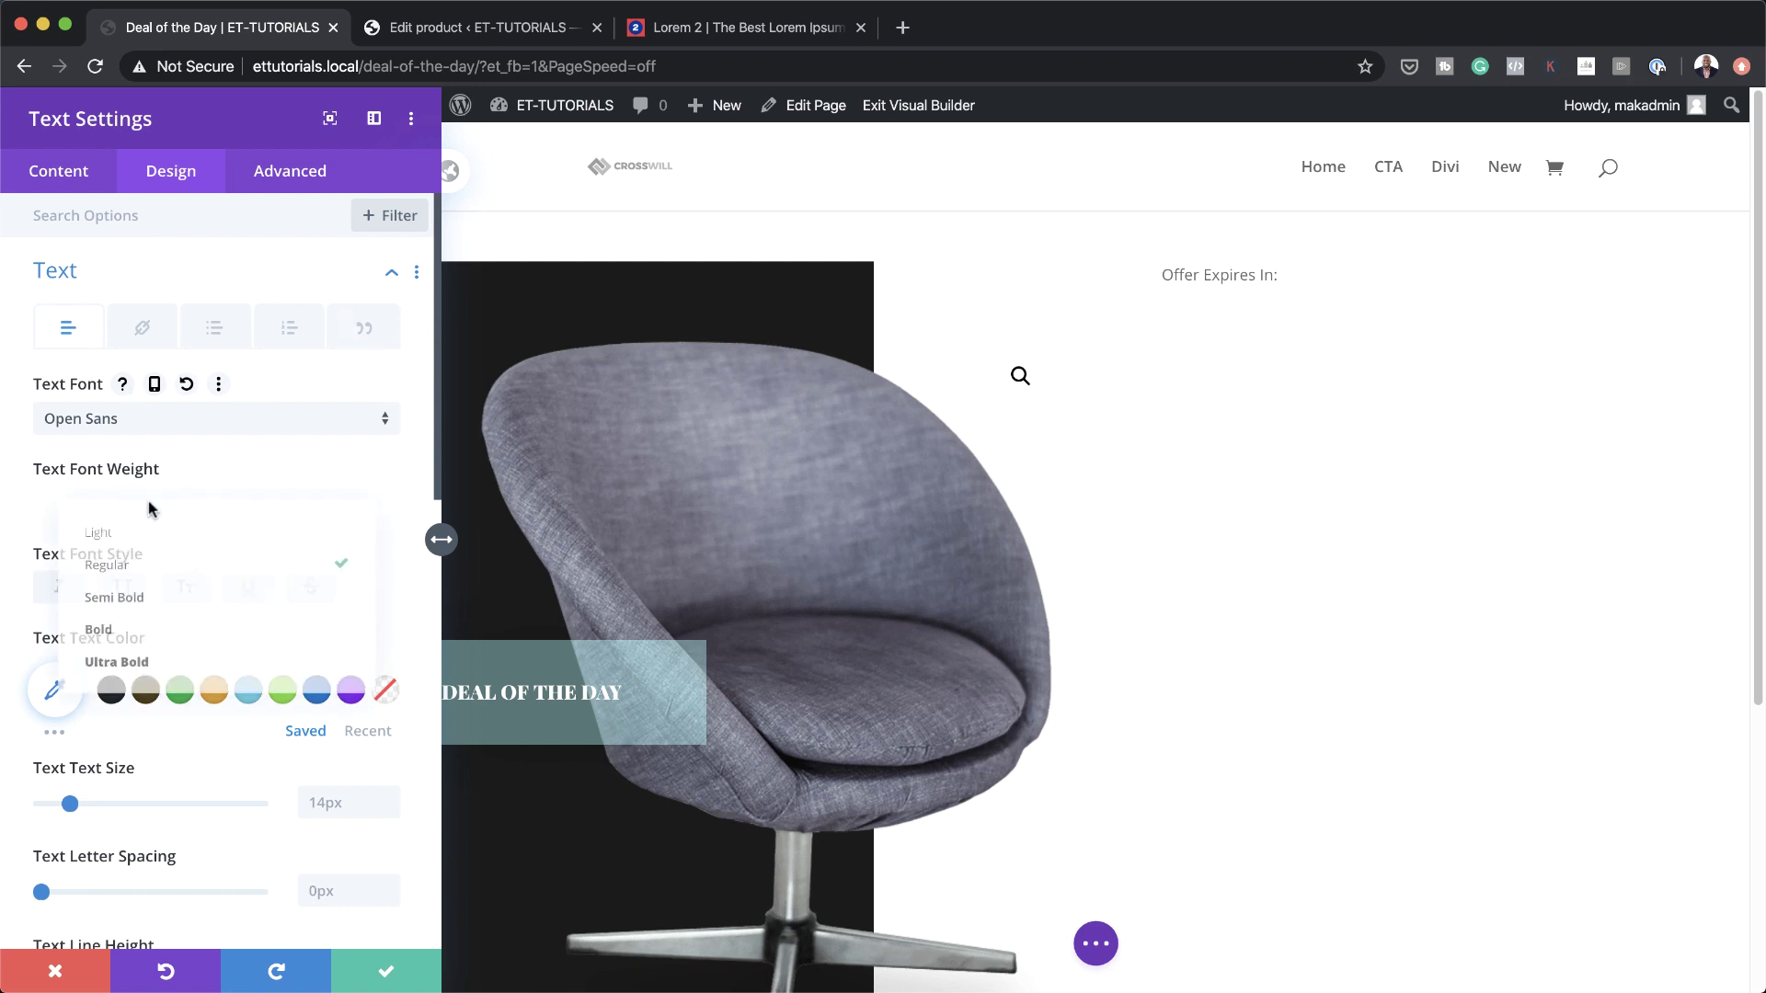
click(173, 522)
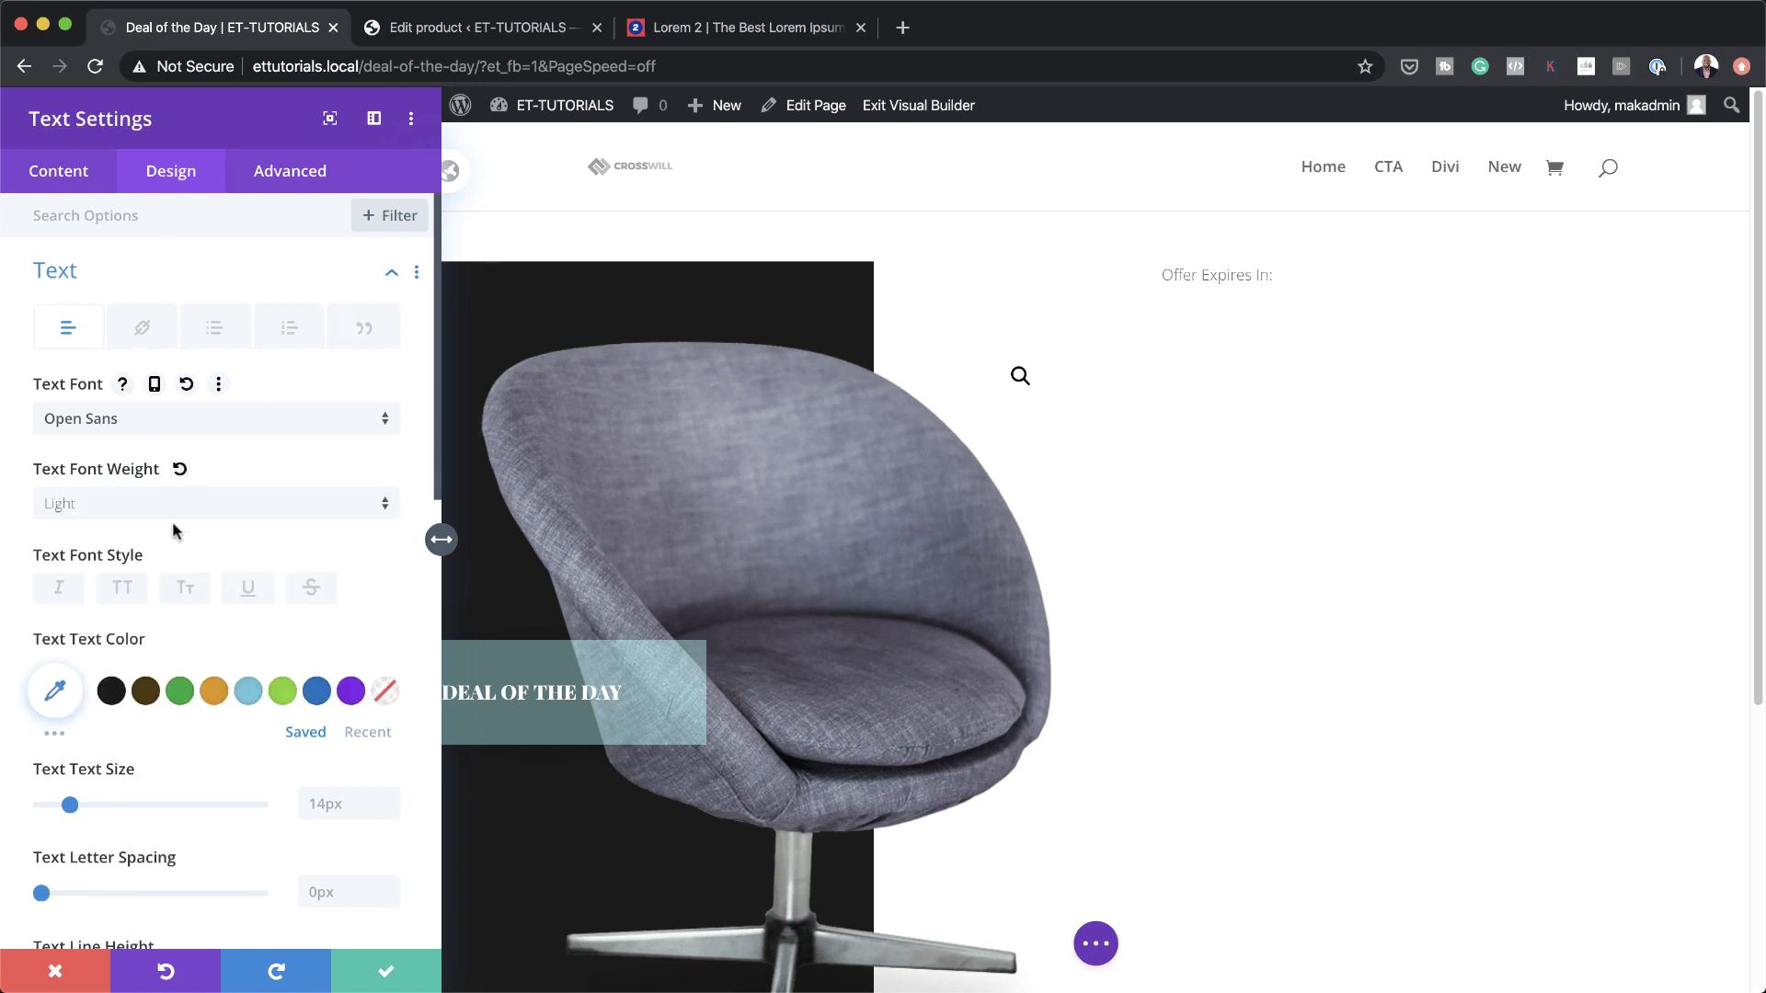
click(127, 594)
scroll(129, 599, down, 2)
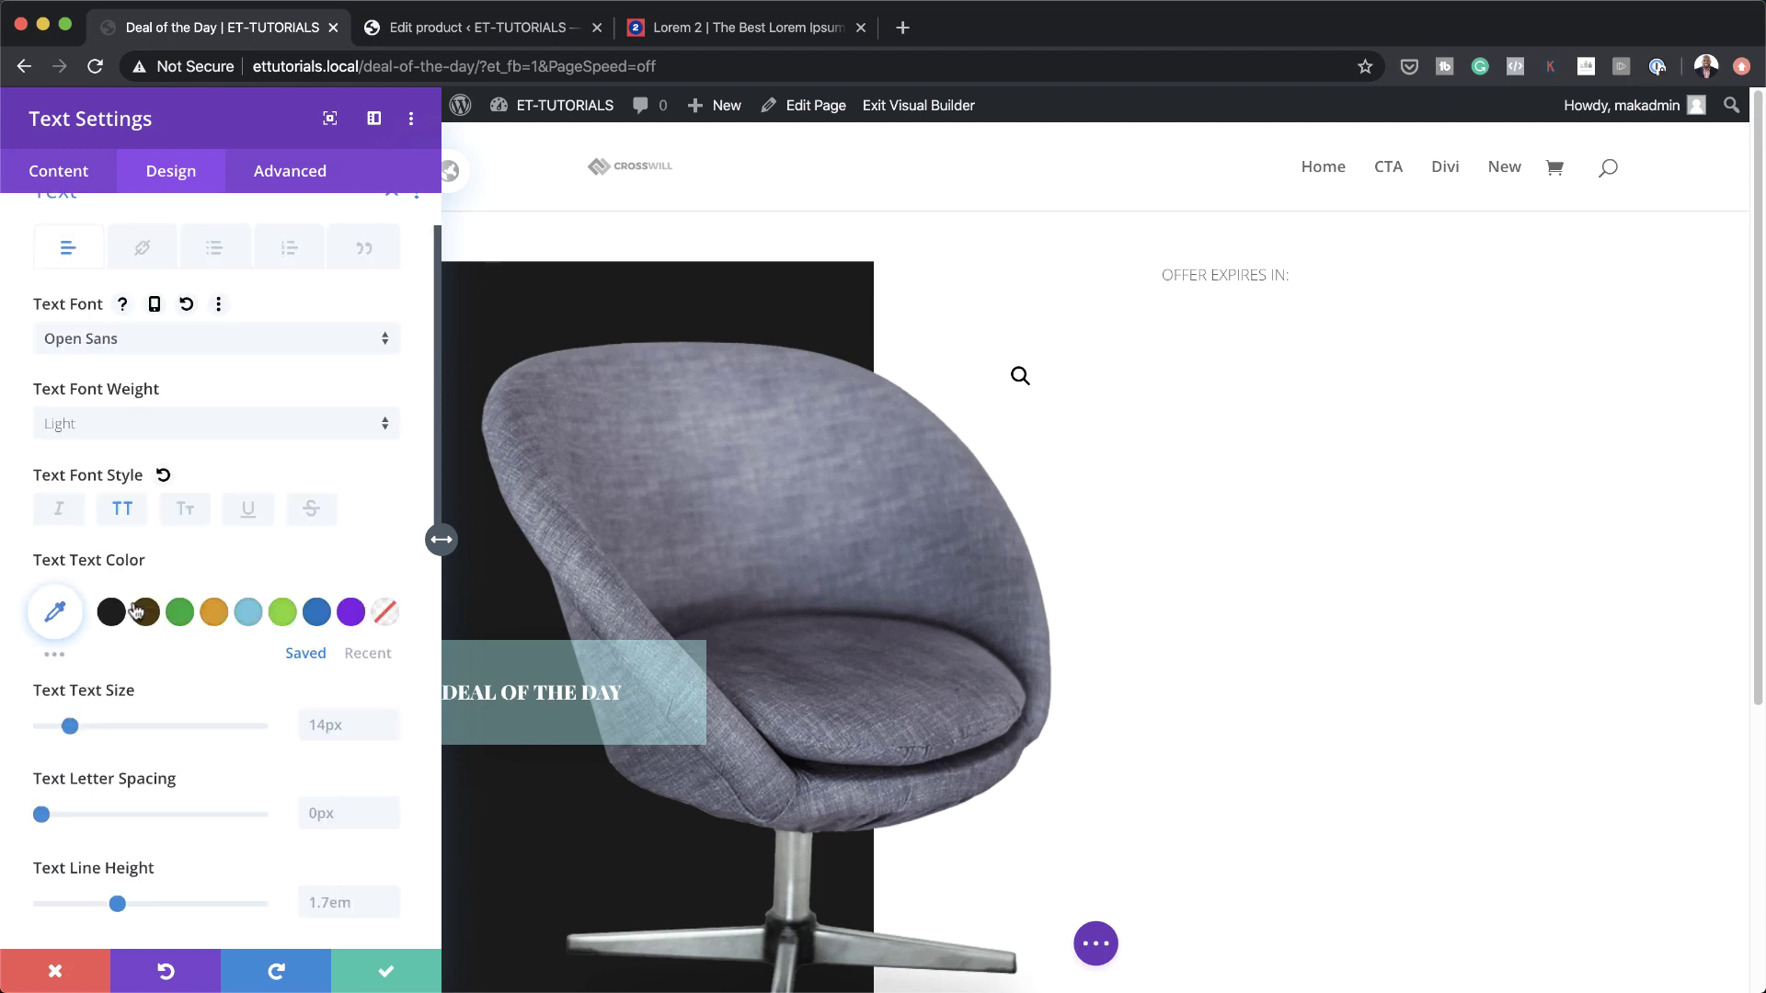
click(111, 607)
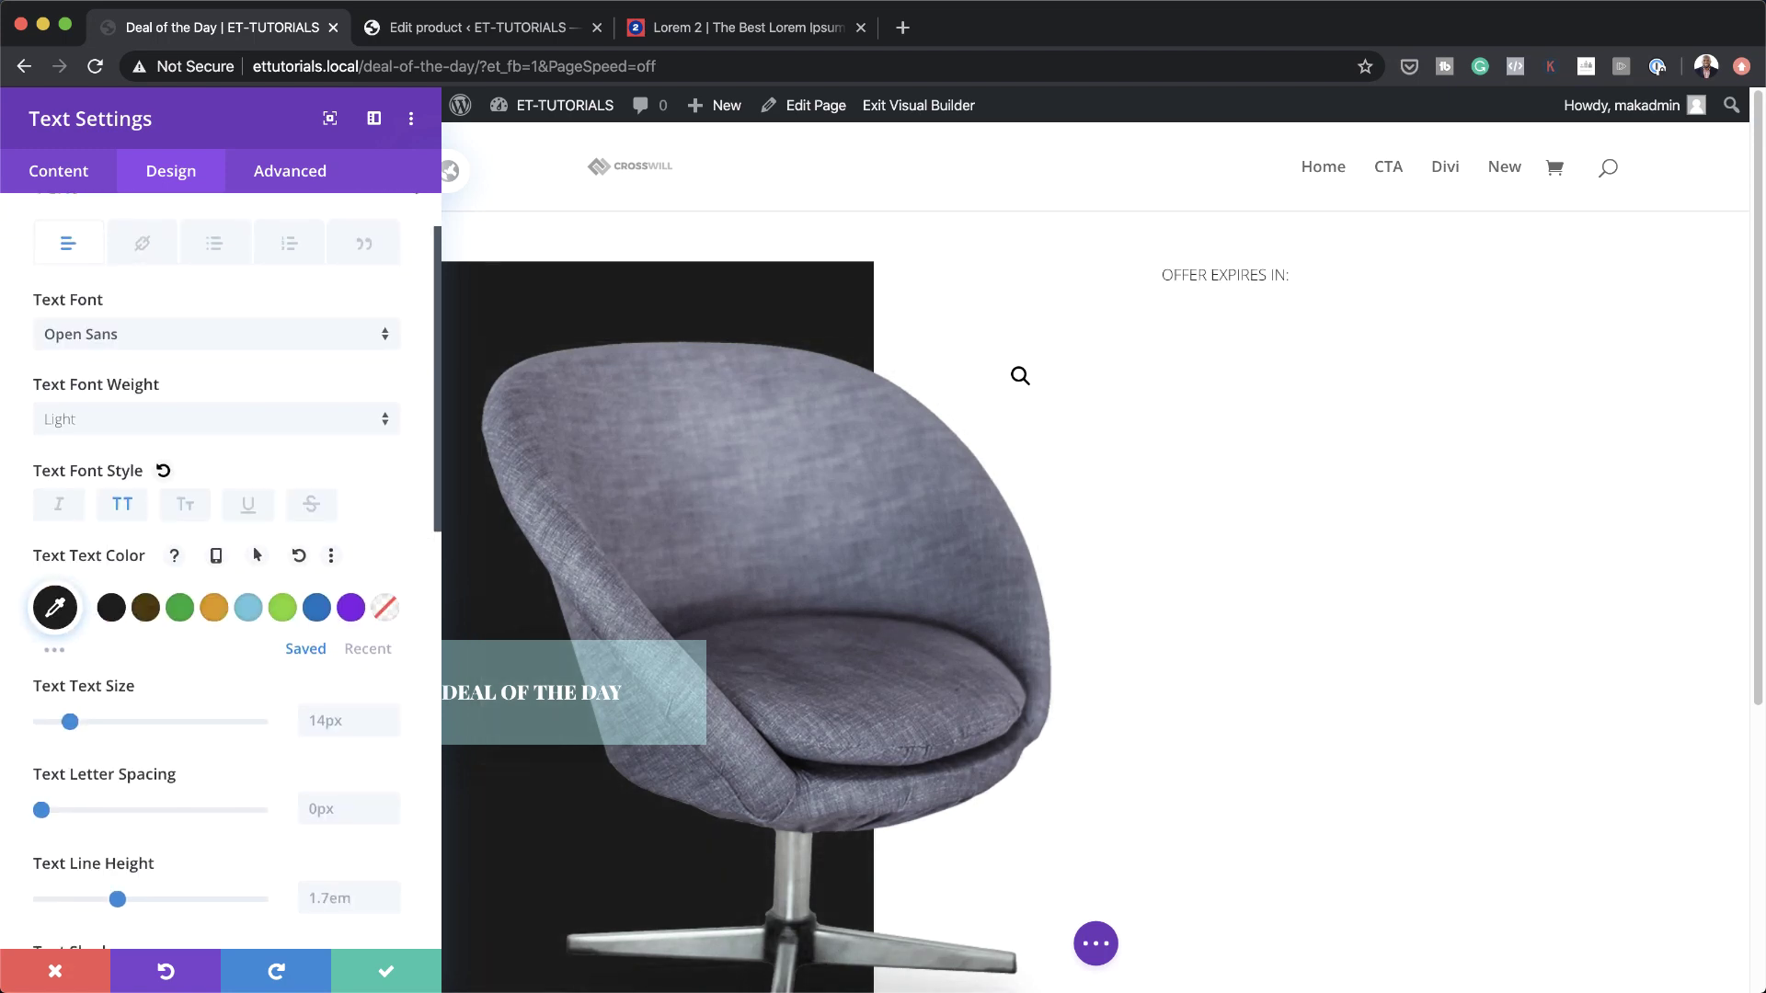
click(351, 726)
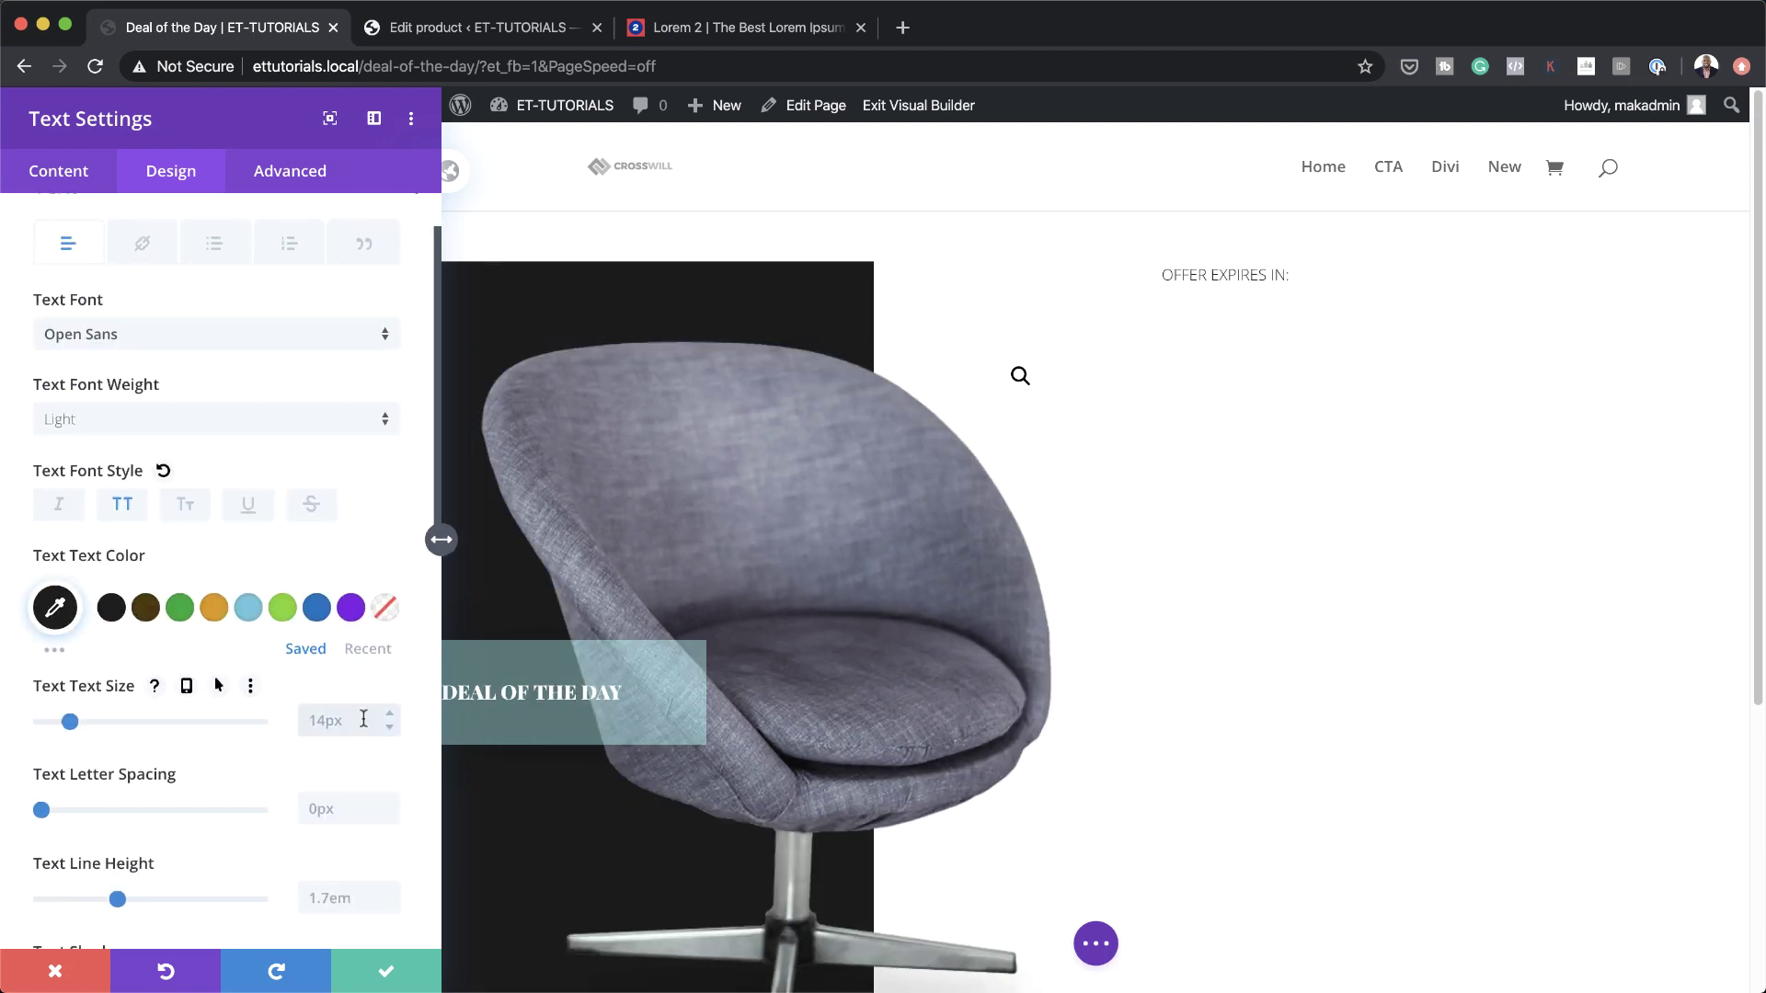
text(1vw)
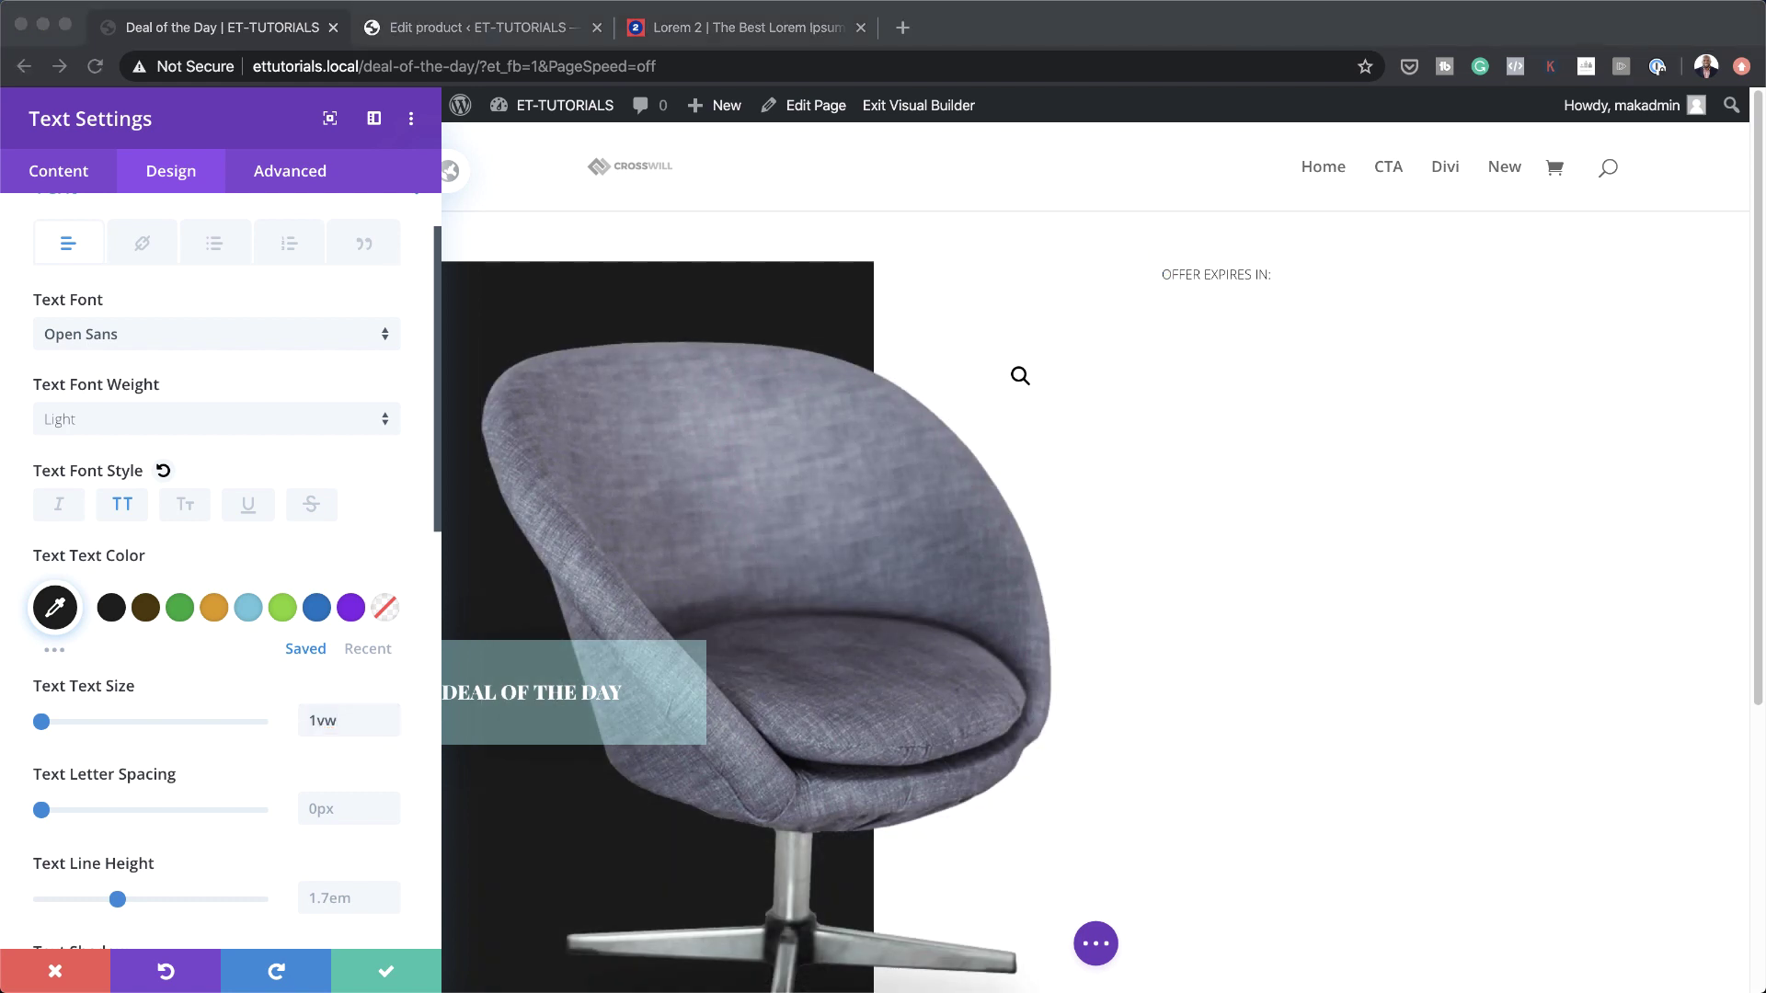
Make the text size 3vw on tablet and 4vw on phone
click(311, 694)
mouse_move(312, 697)
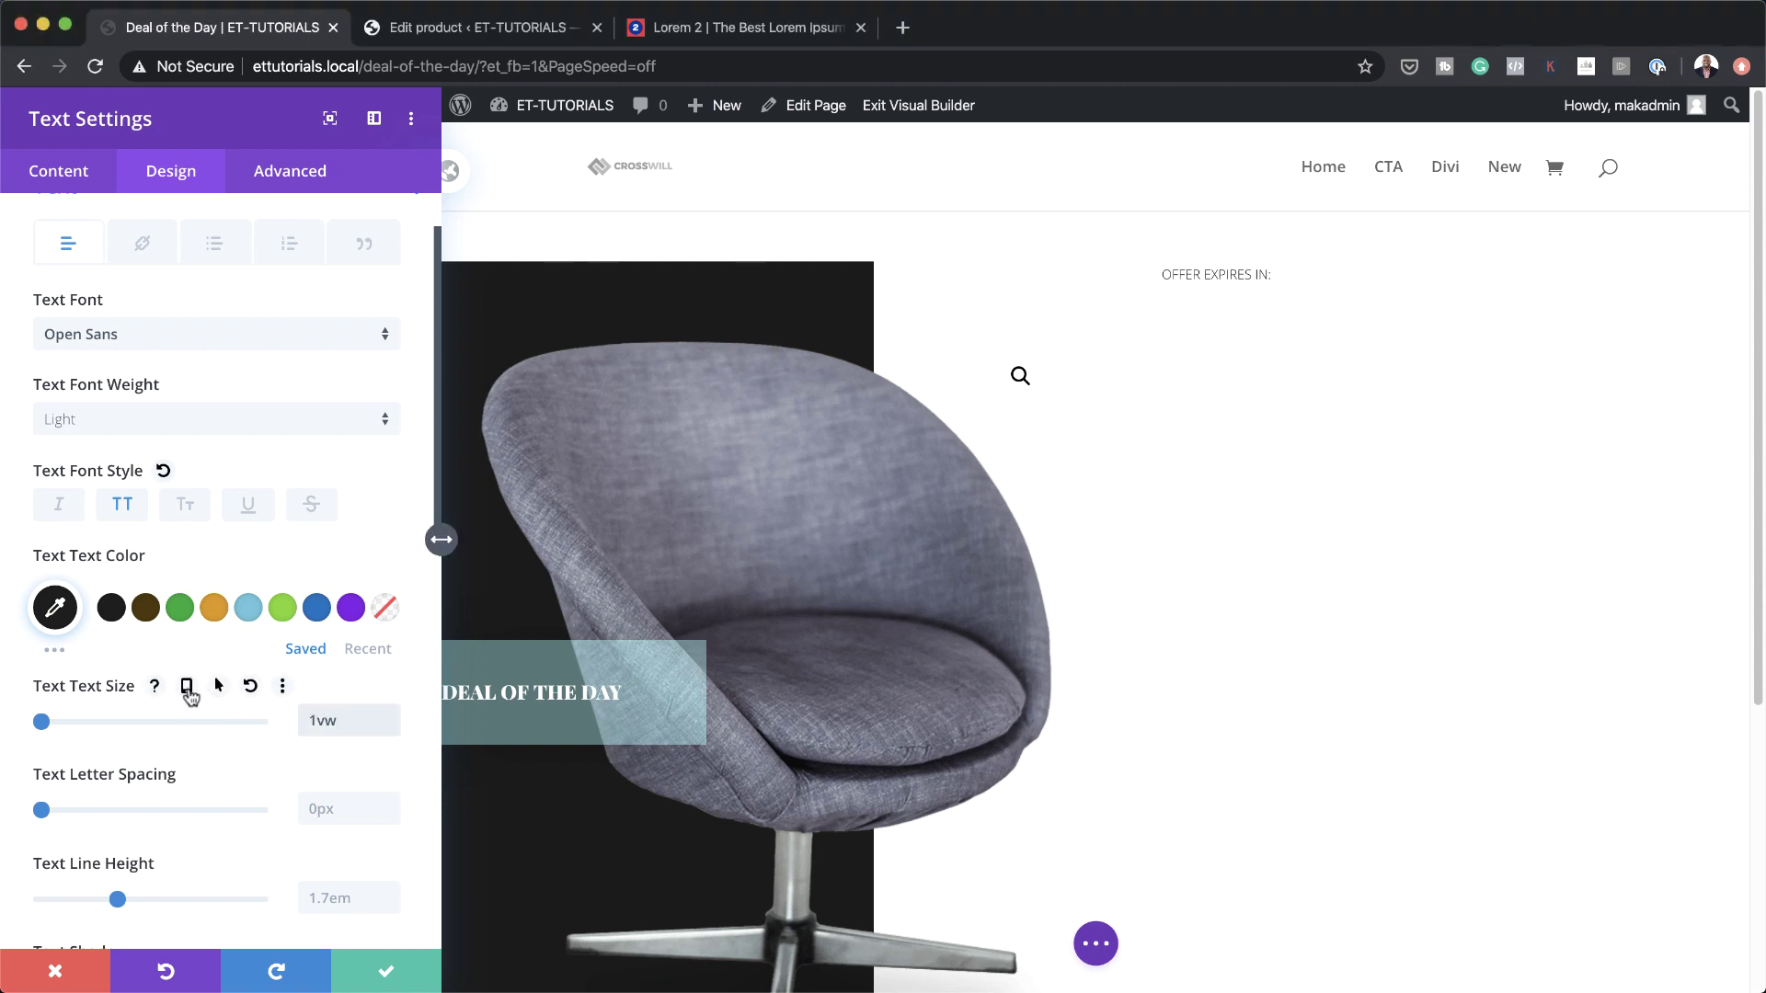
click(188, 690)
click(230, 731)
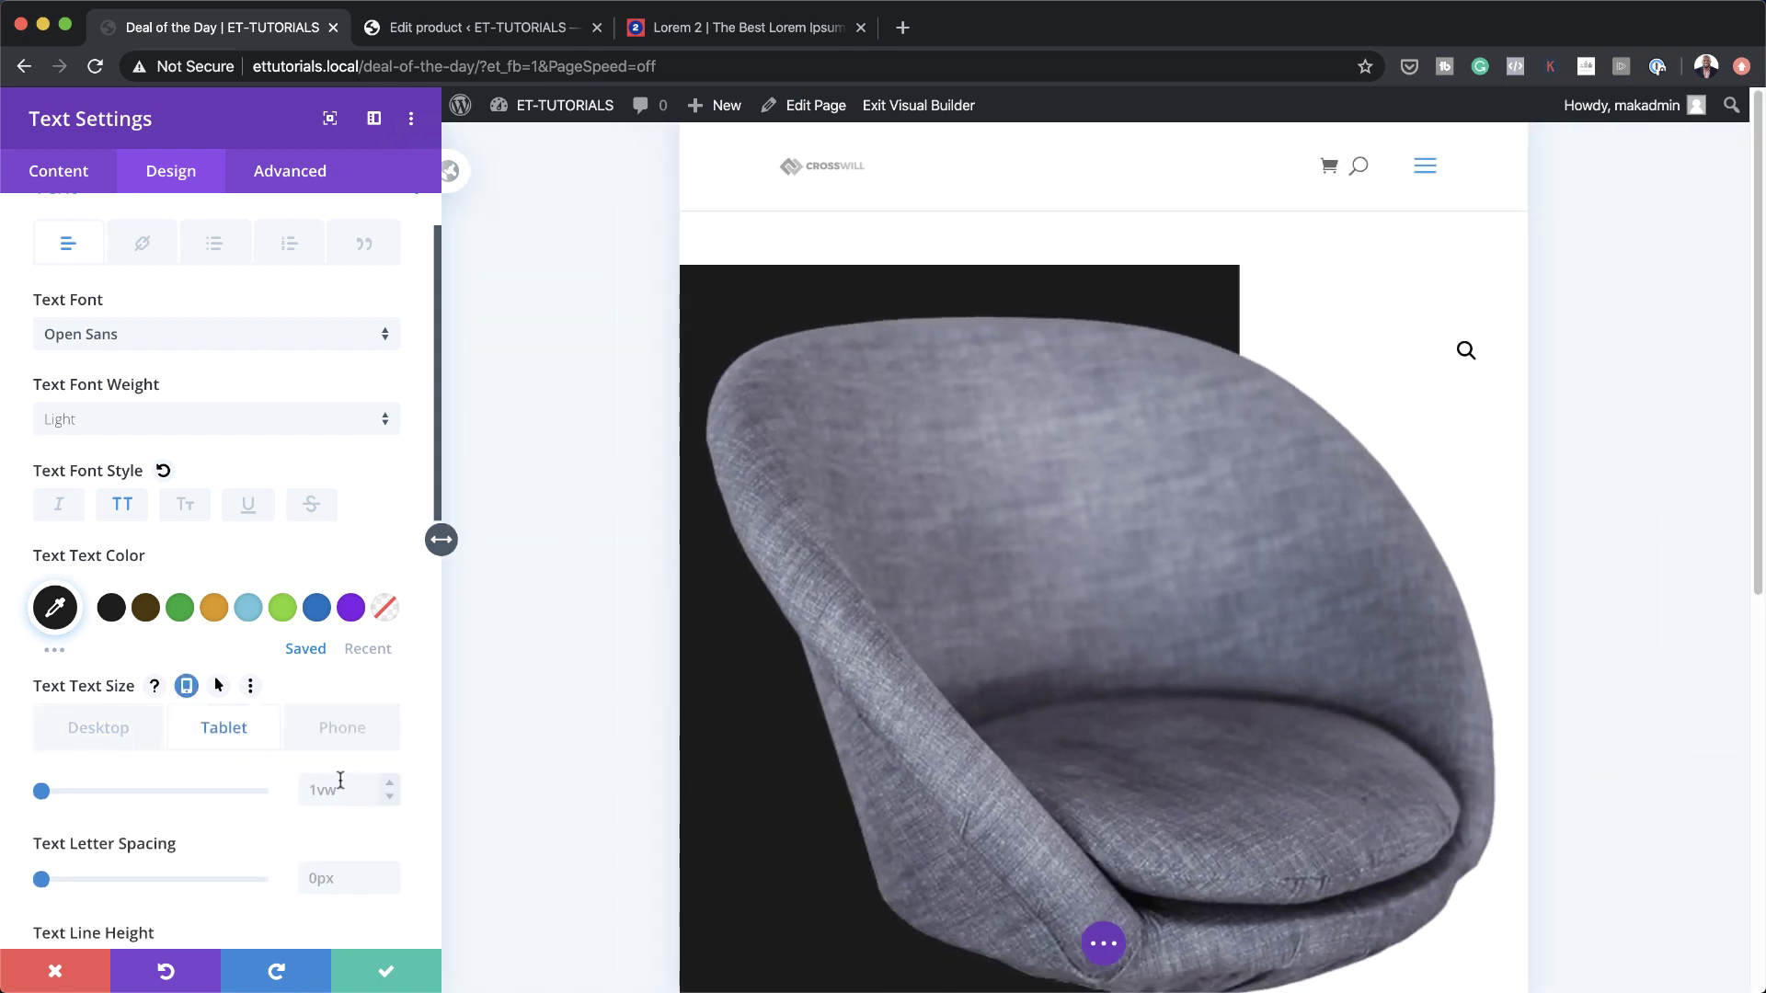
click(343, 791)
key(Delete)
text(3vw)
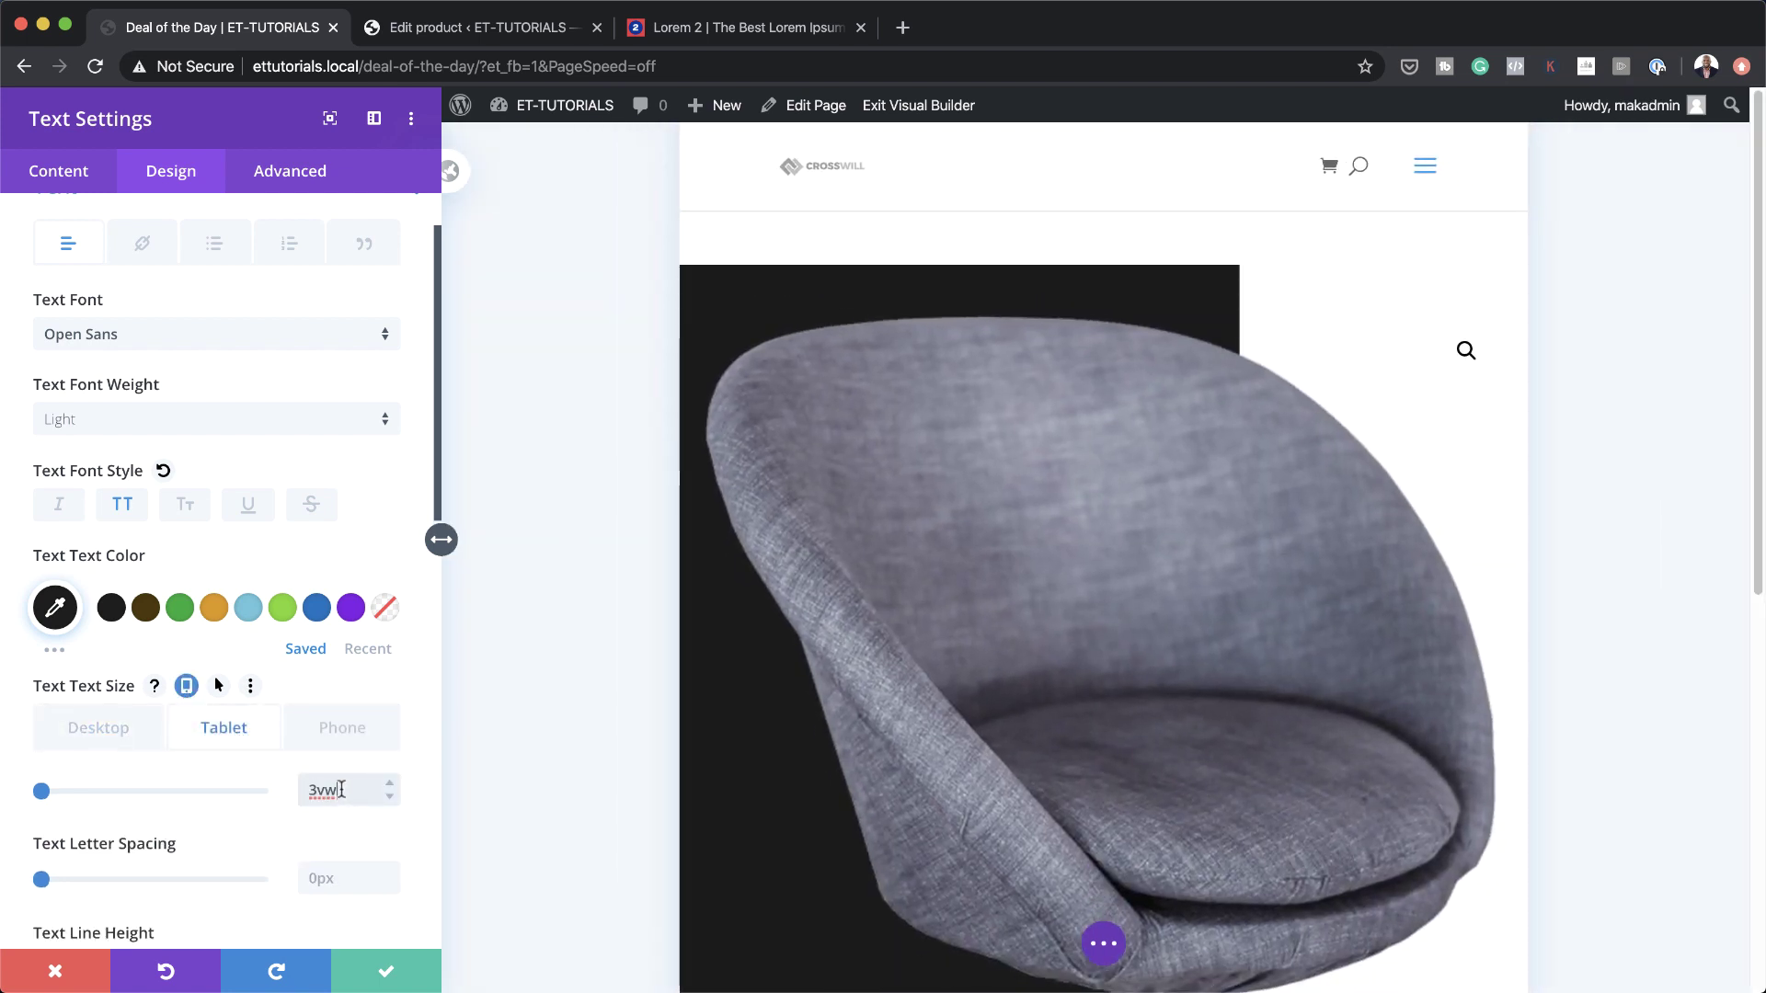
click(333, 733)
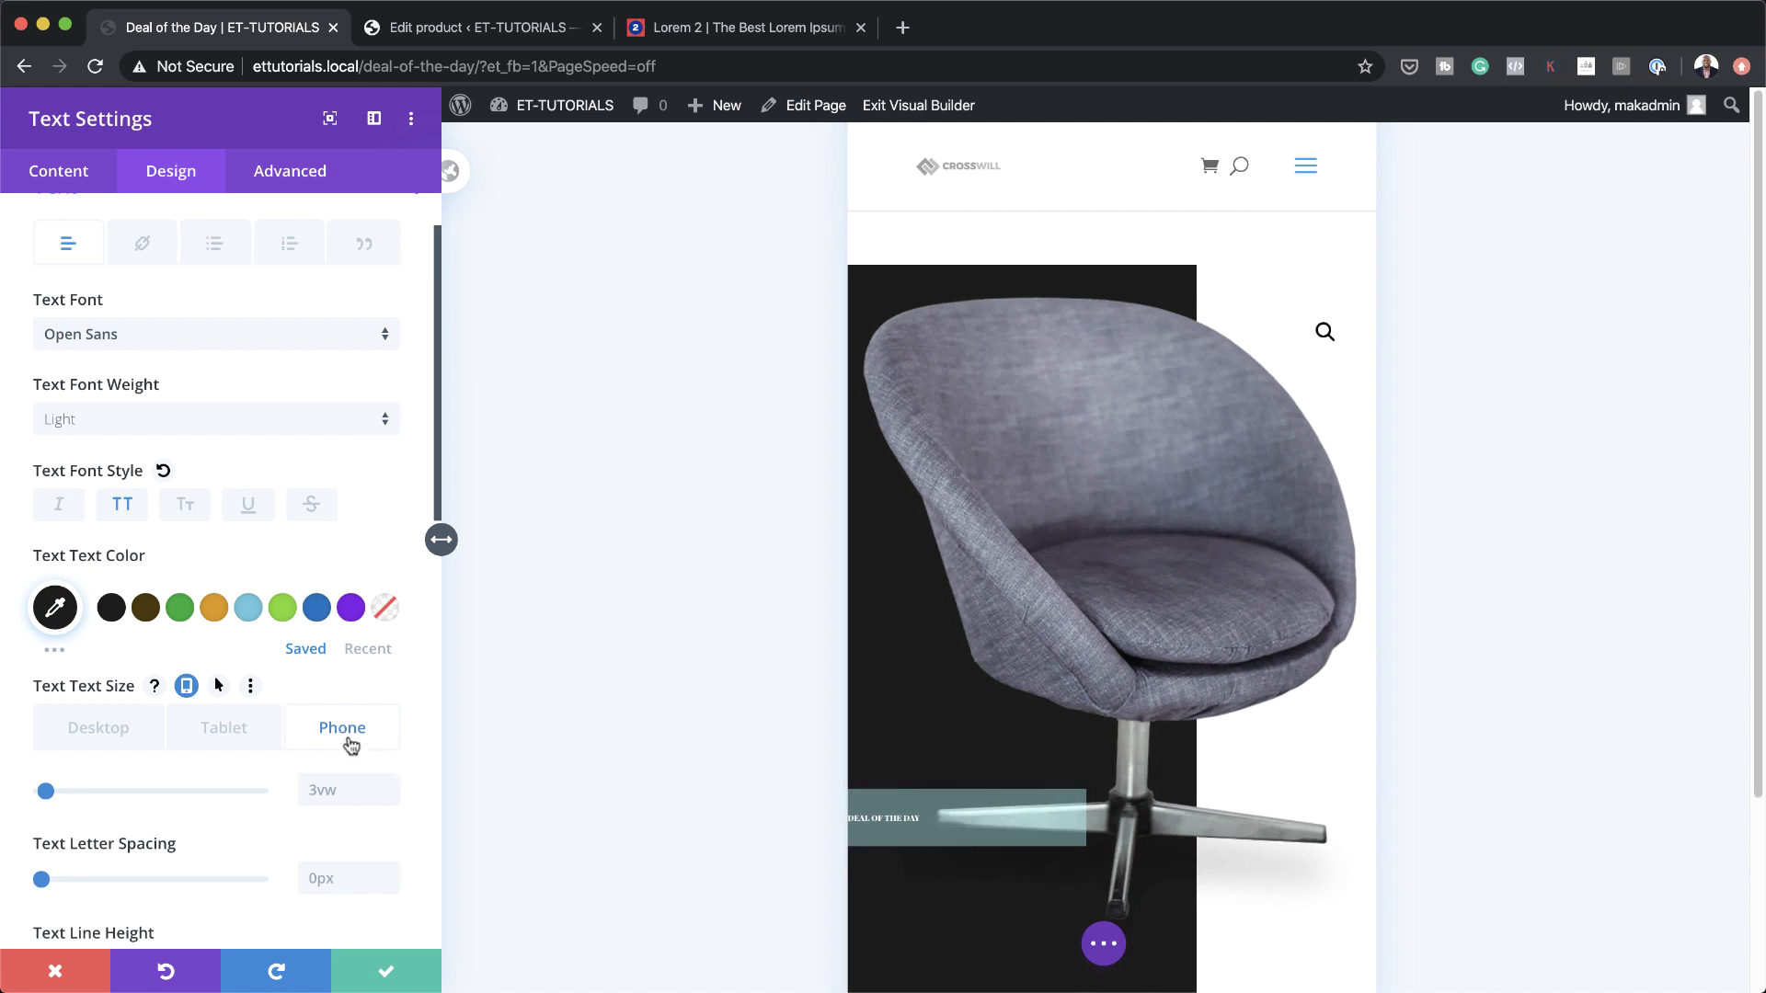
click(389, 783)
scroll(827, 870, down, 3)
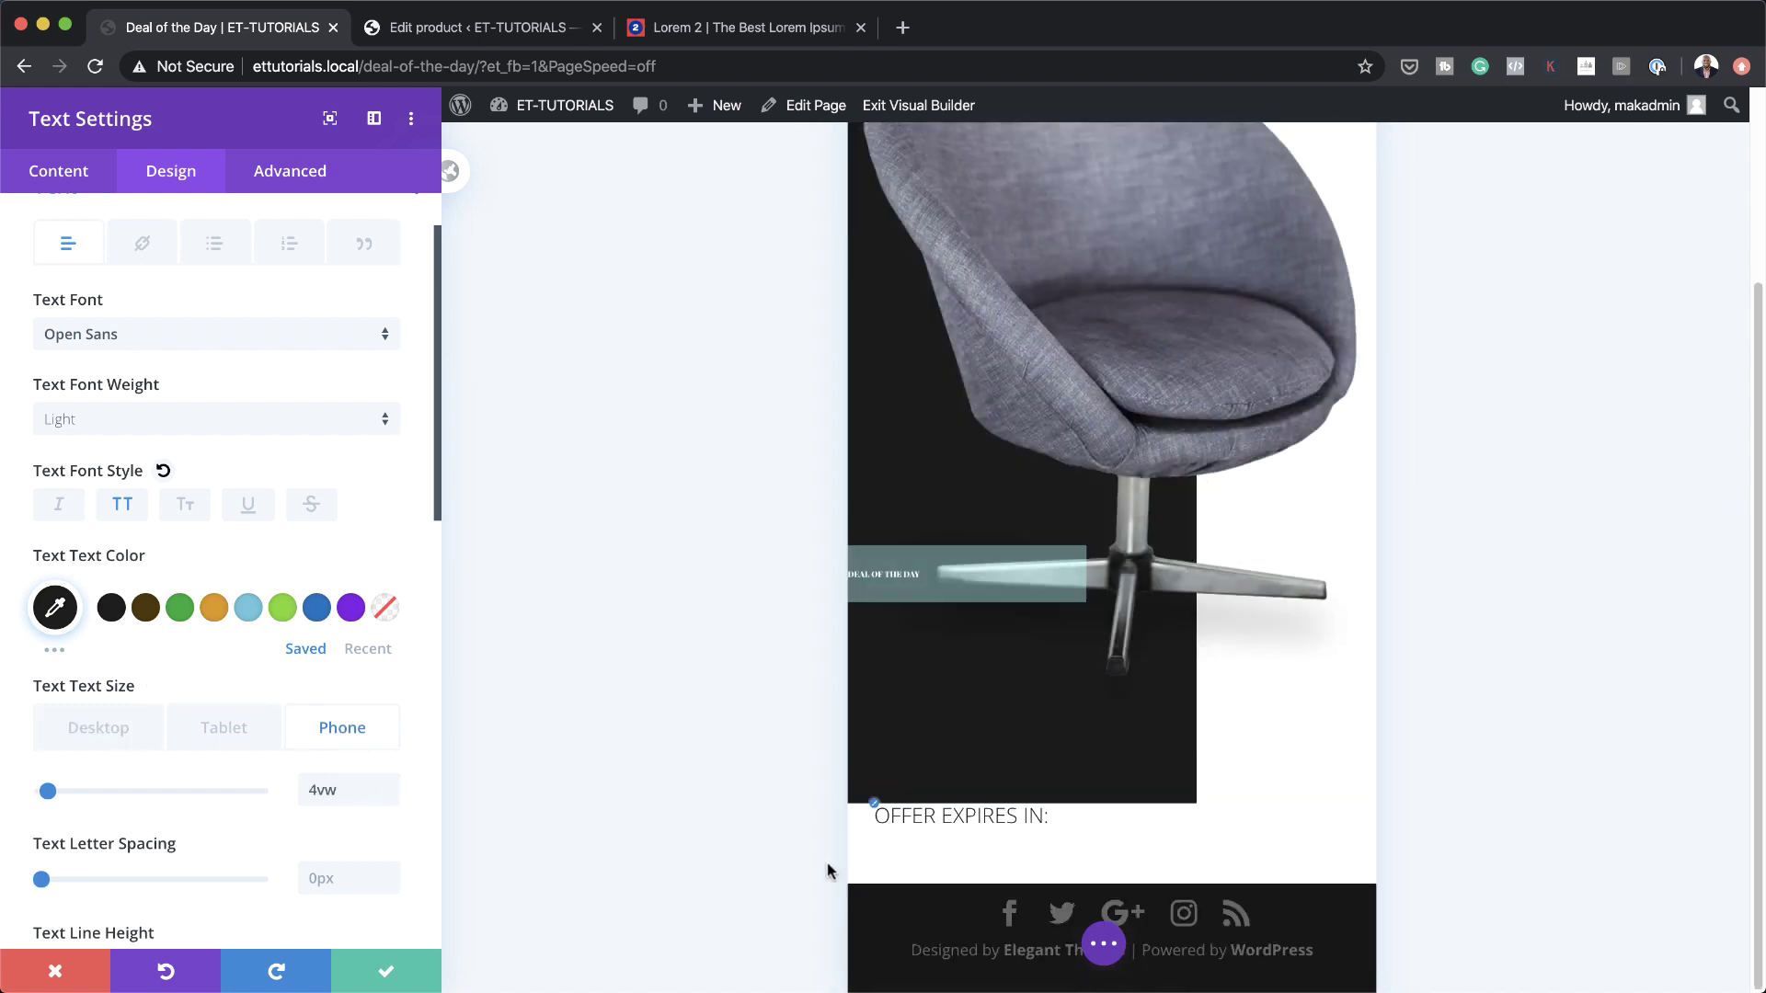
click(98, 727)
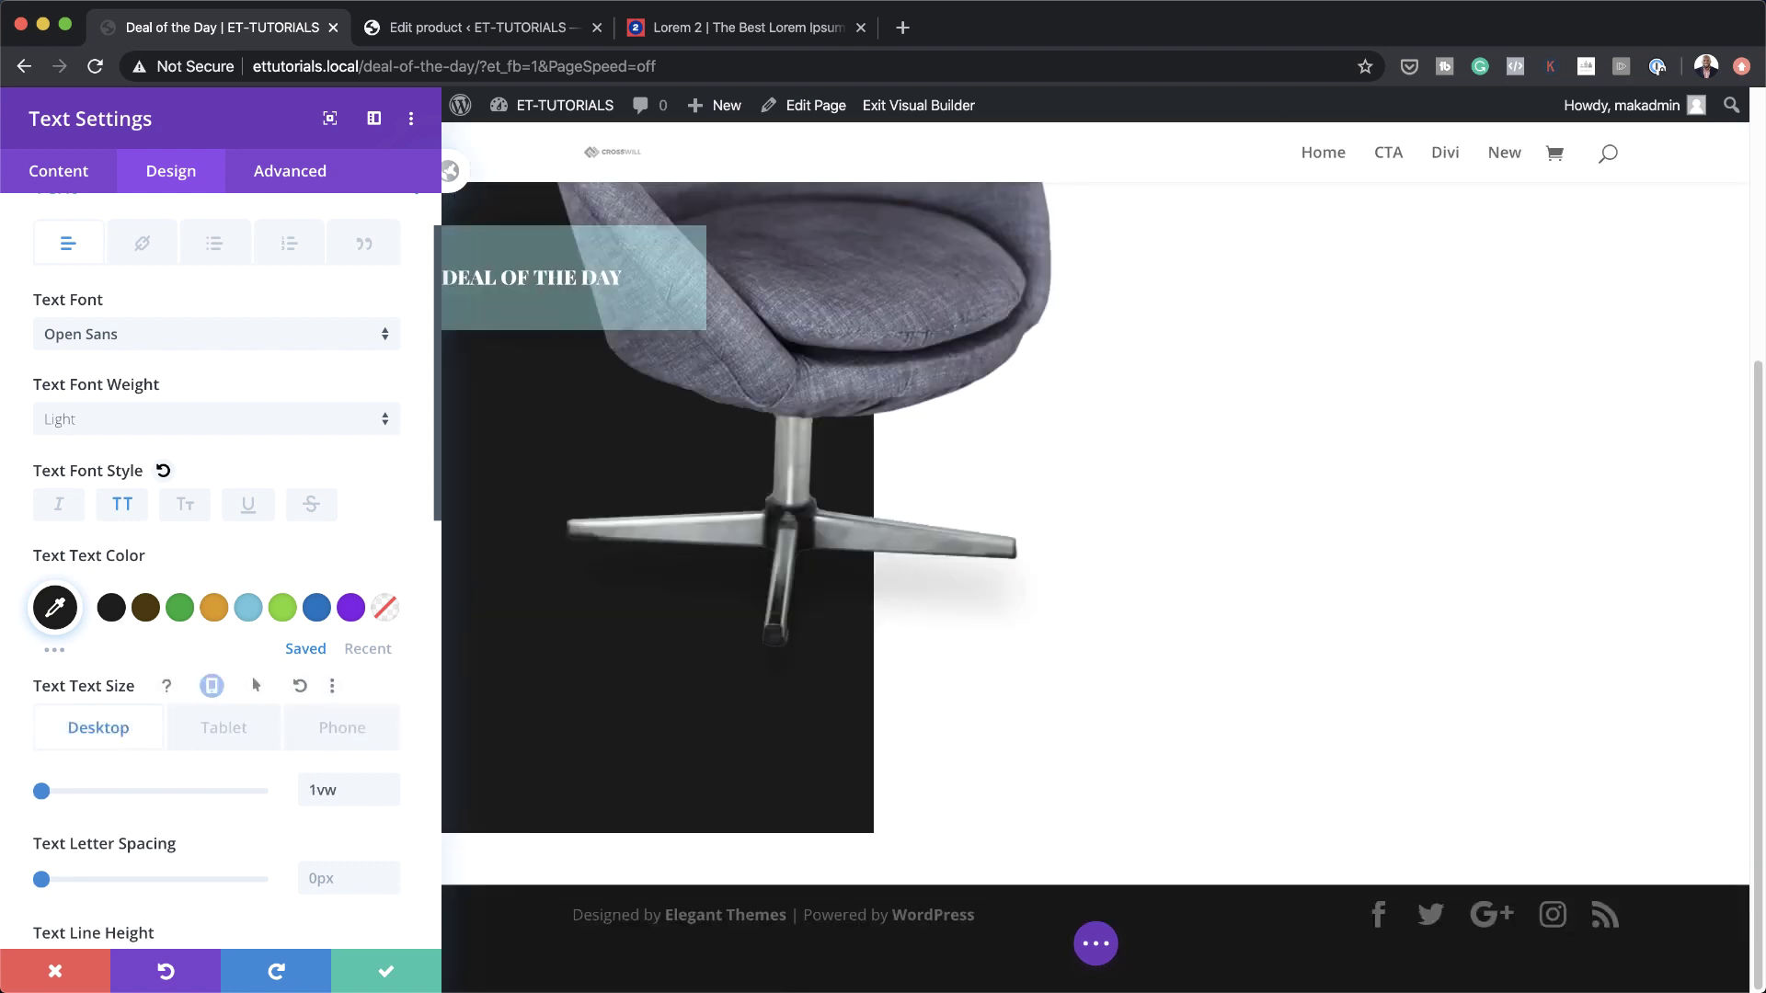
scroll(1391, 543, up, 5)
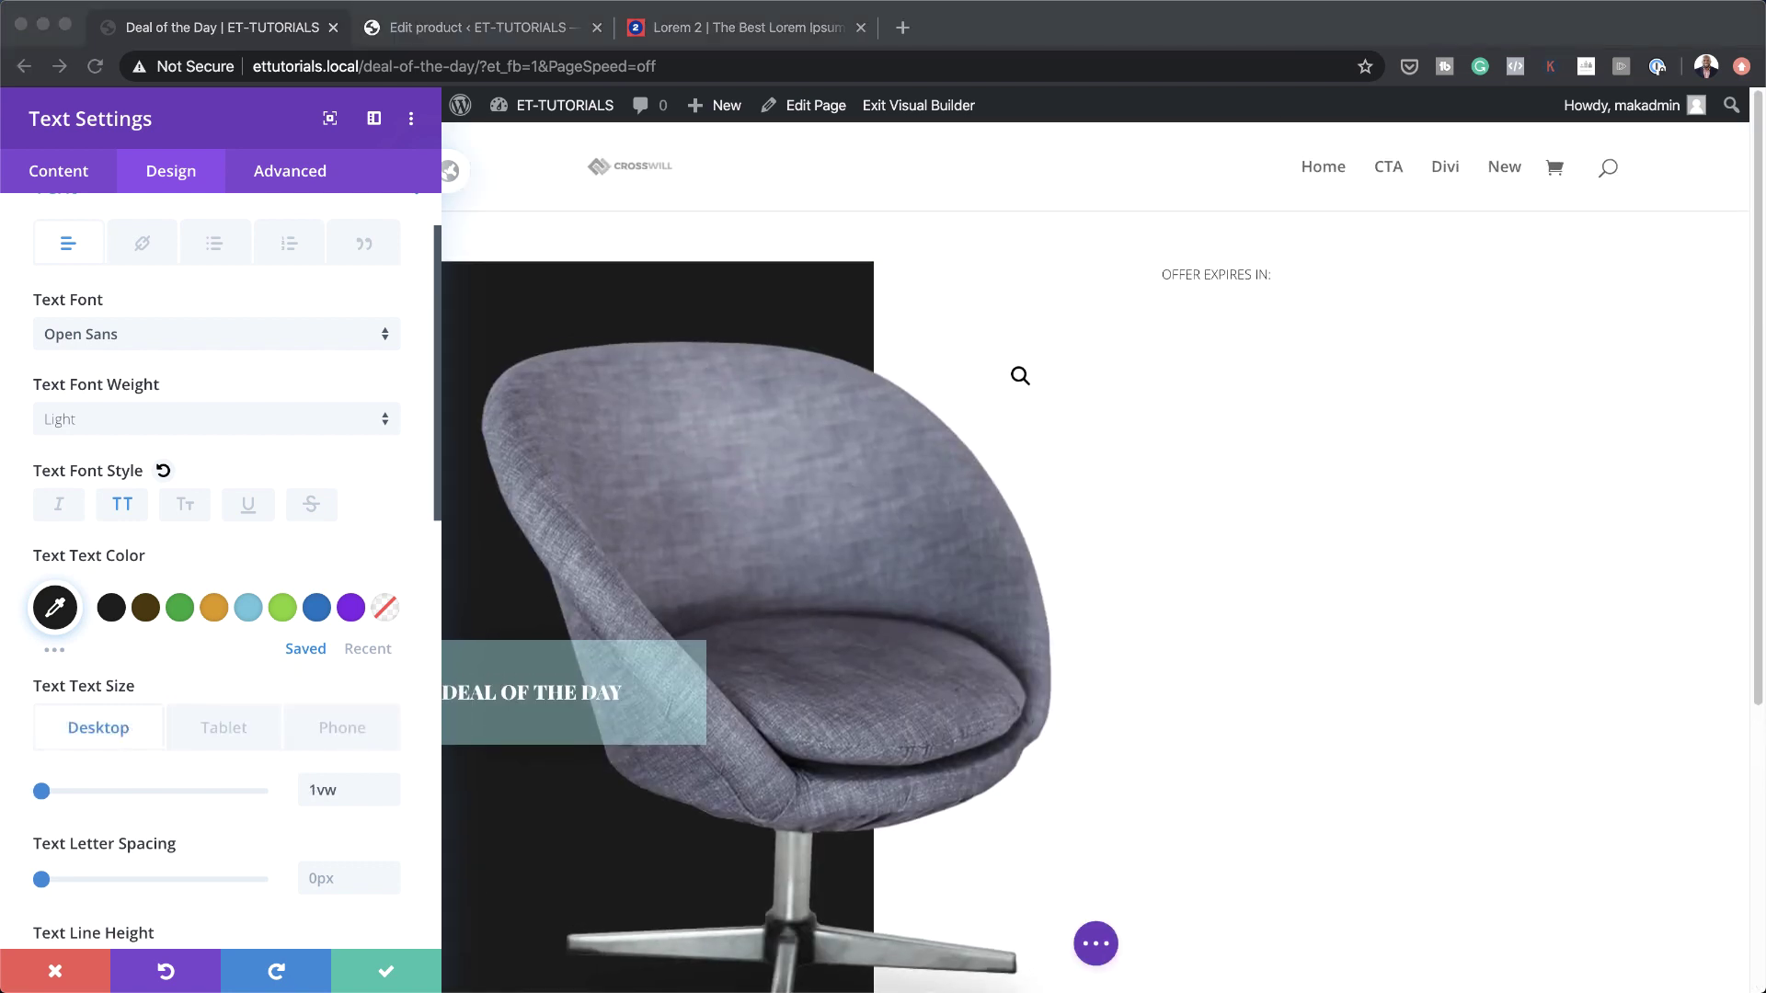
Set the text's spacing to an 8vw top margin, 2vw bottom padding and 2vw left padding
scroll(280, 805, down, 6)
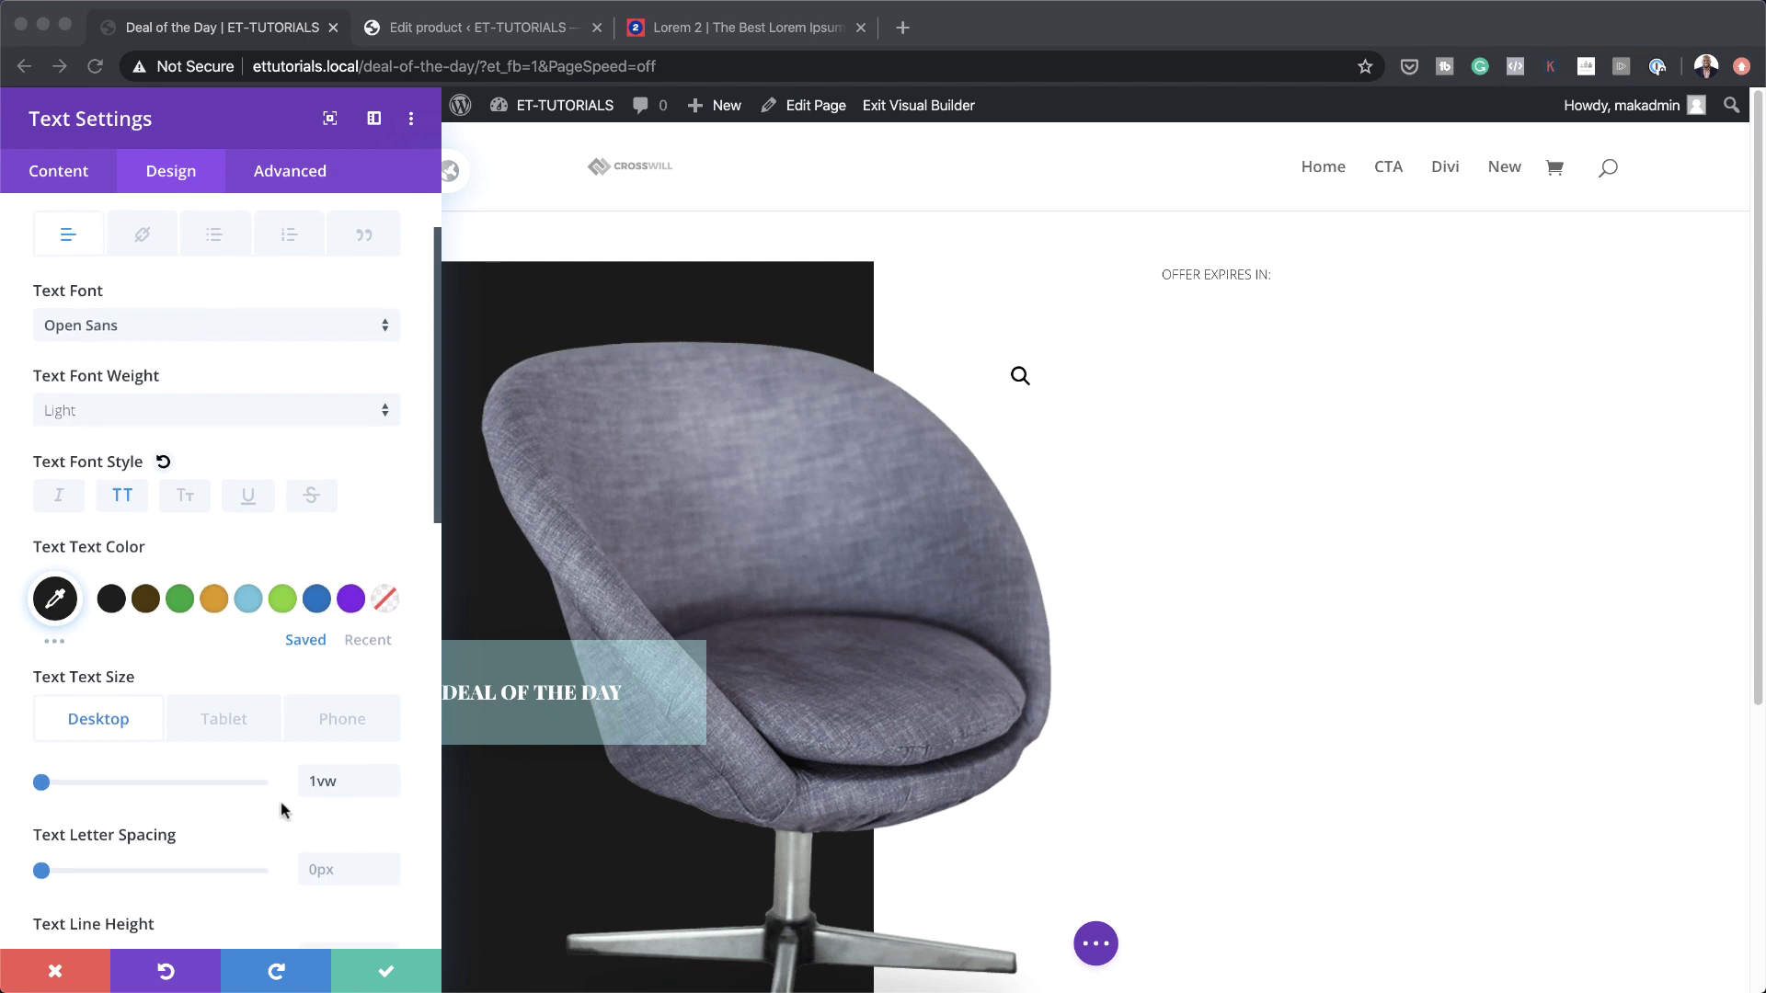
scroll(283, 800, down, 6)
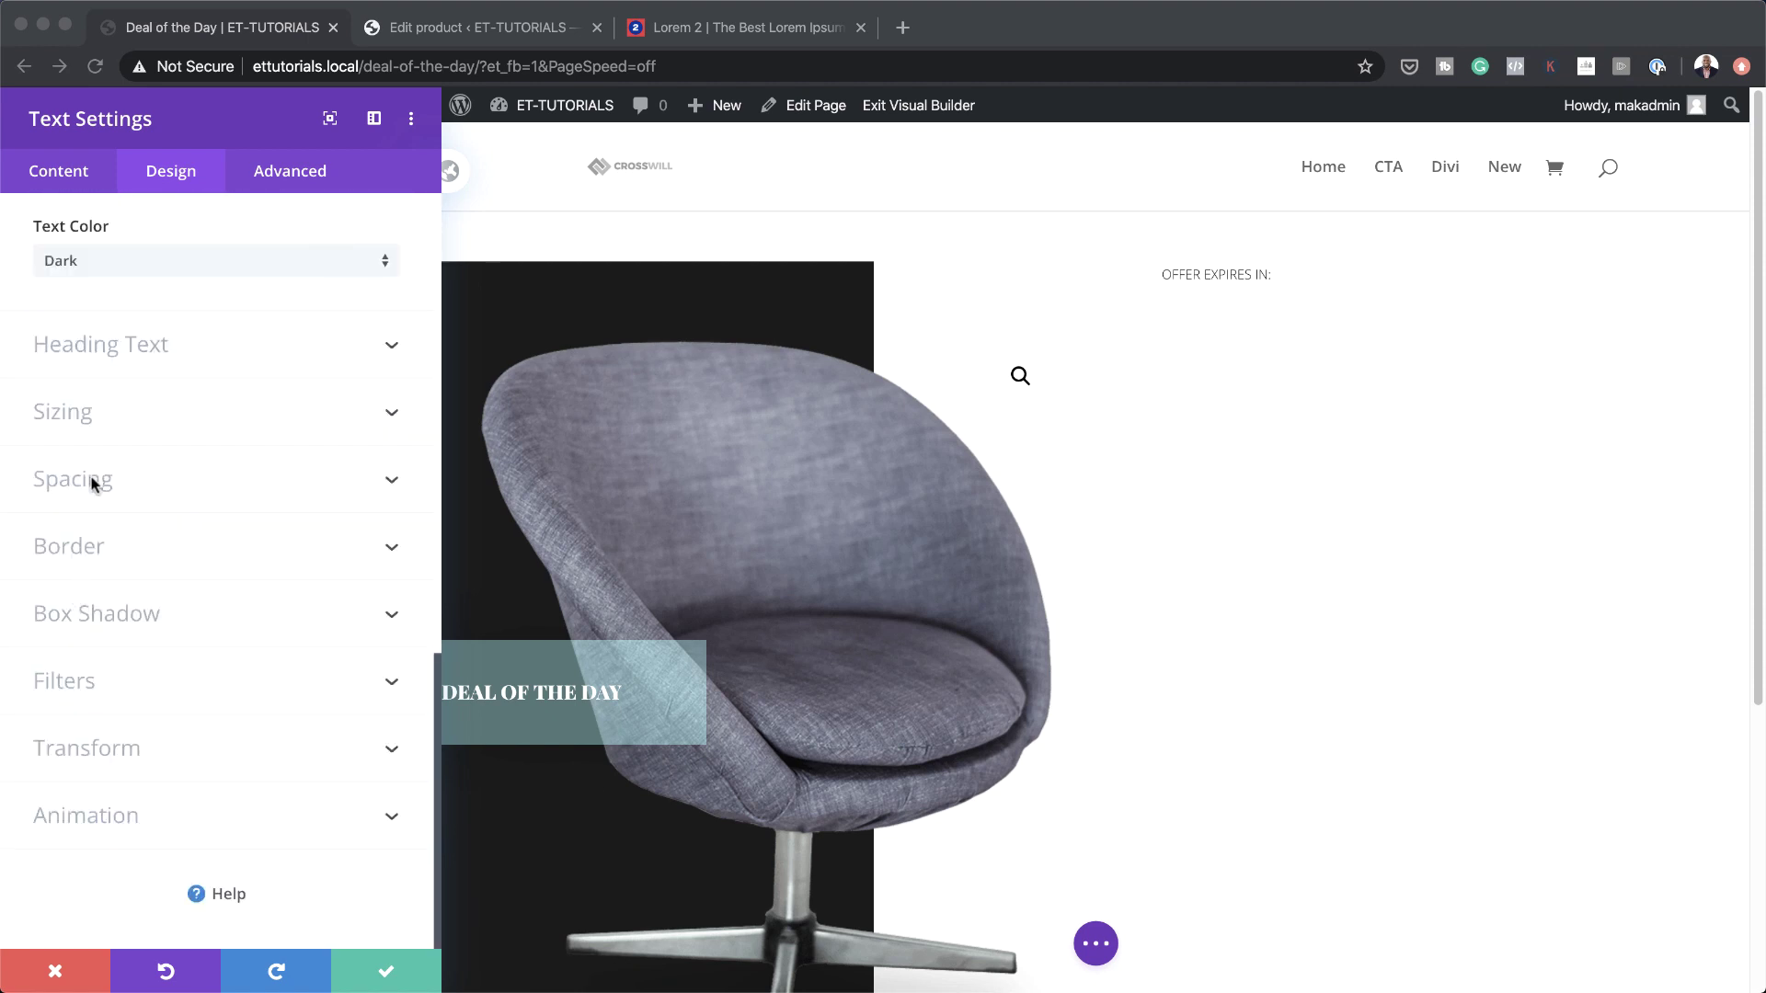
click(86, 482)
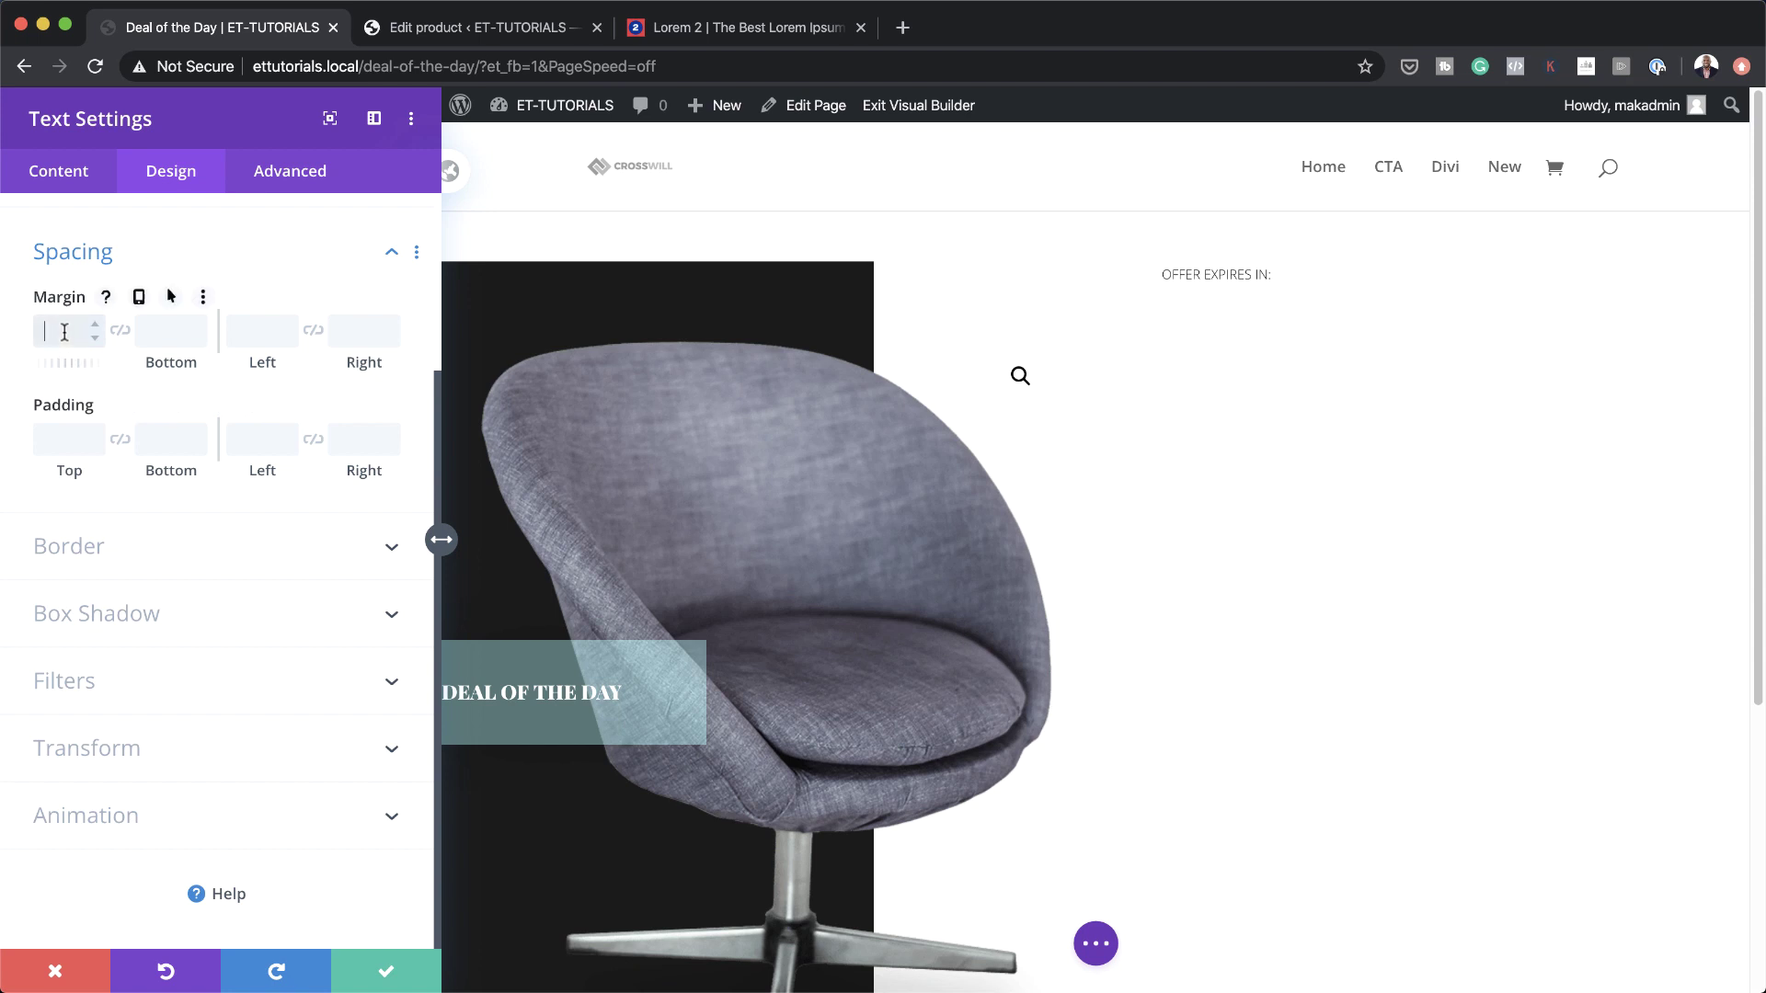
text(8vw)
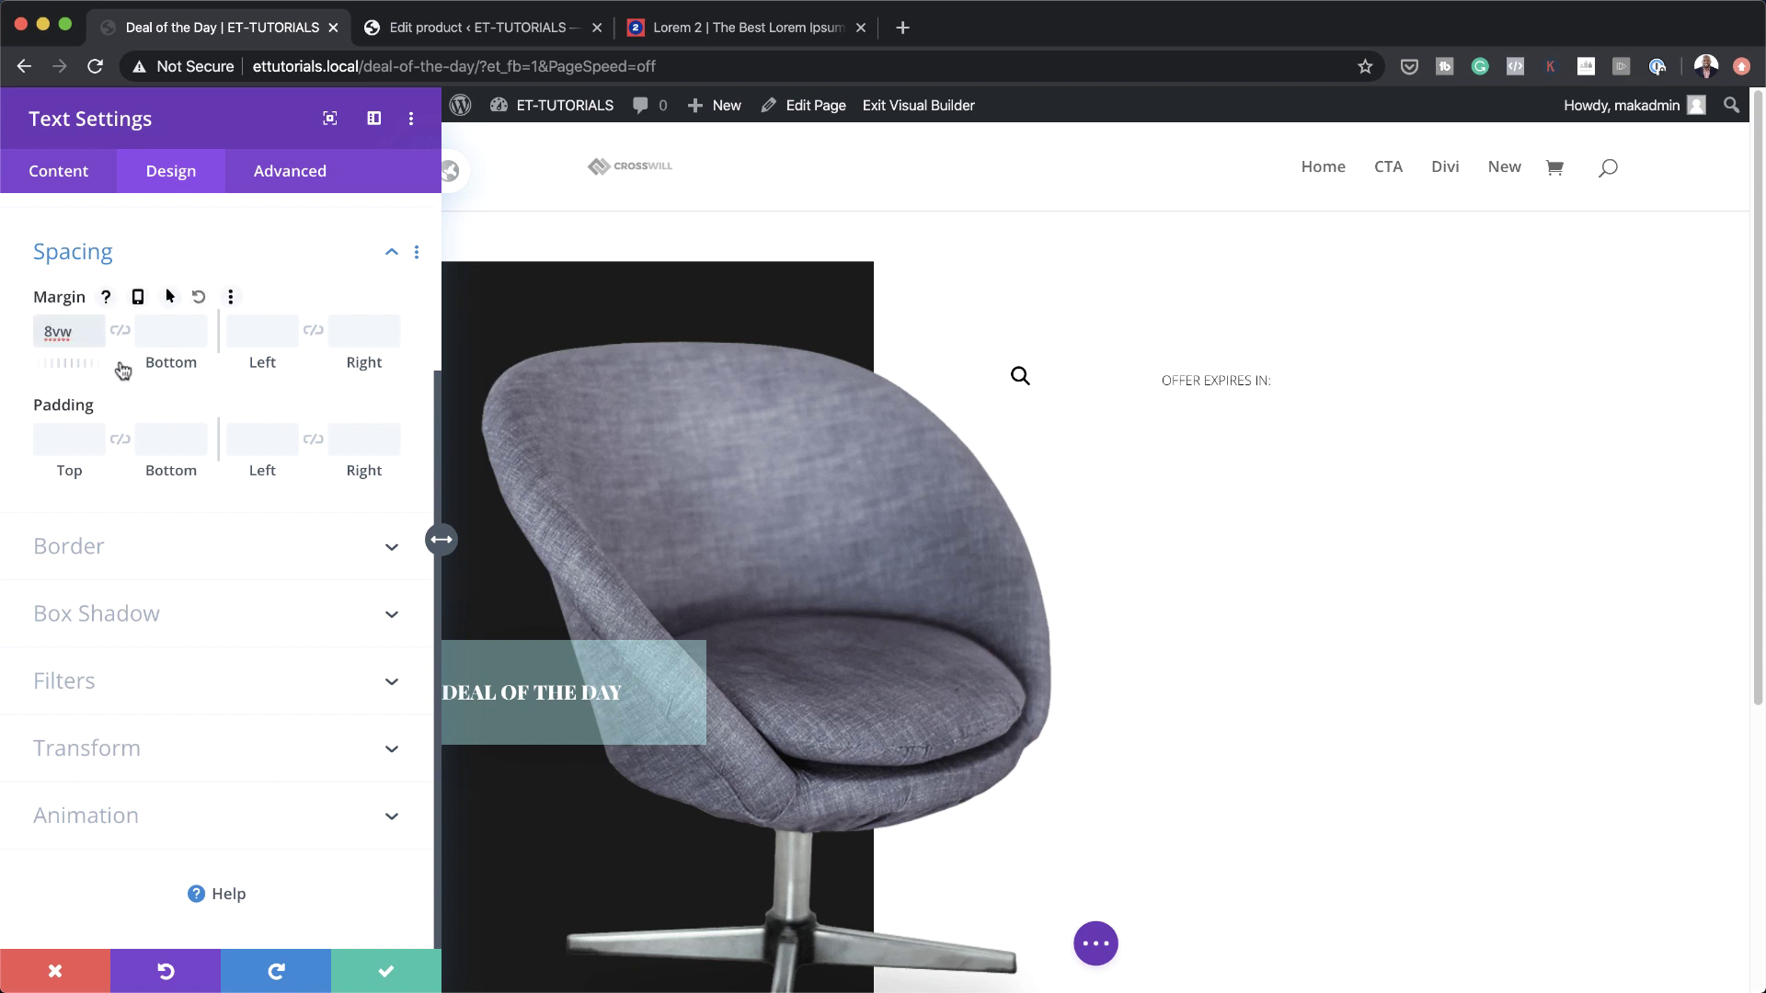
key(super+Tab)
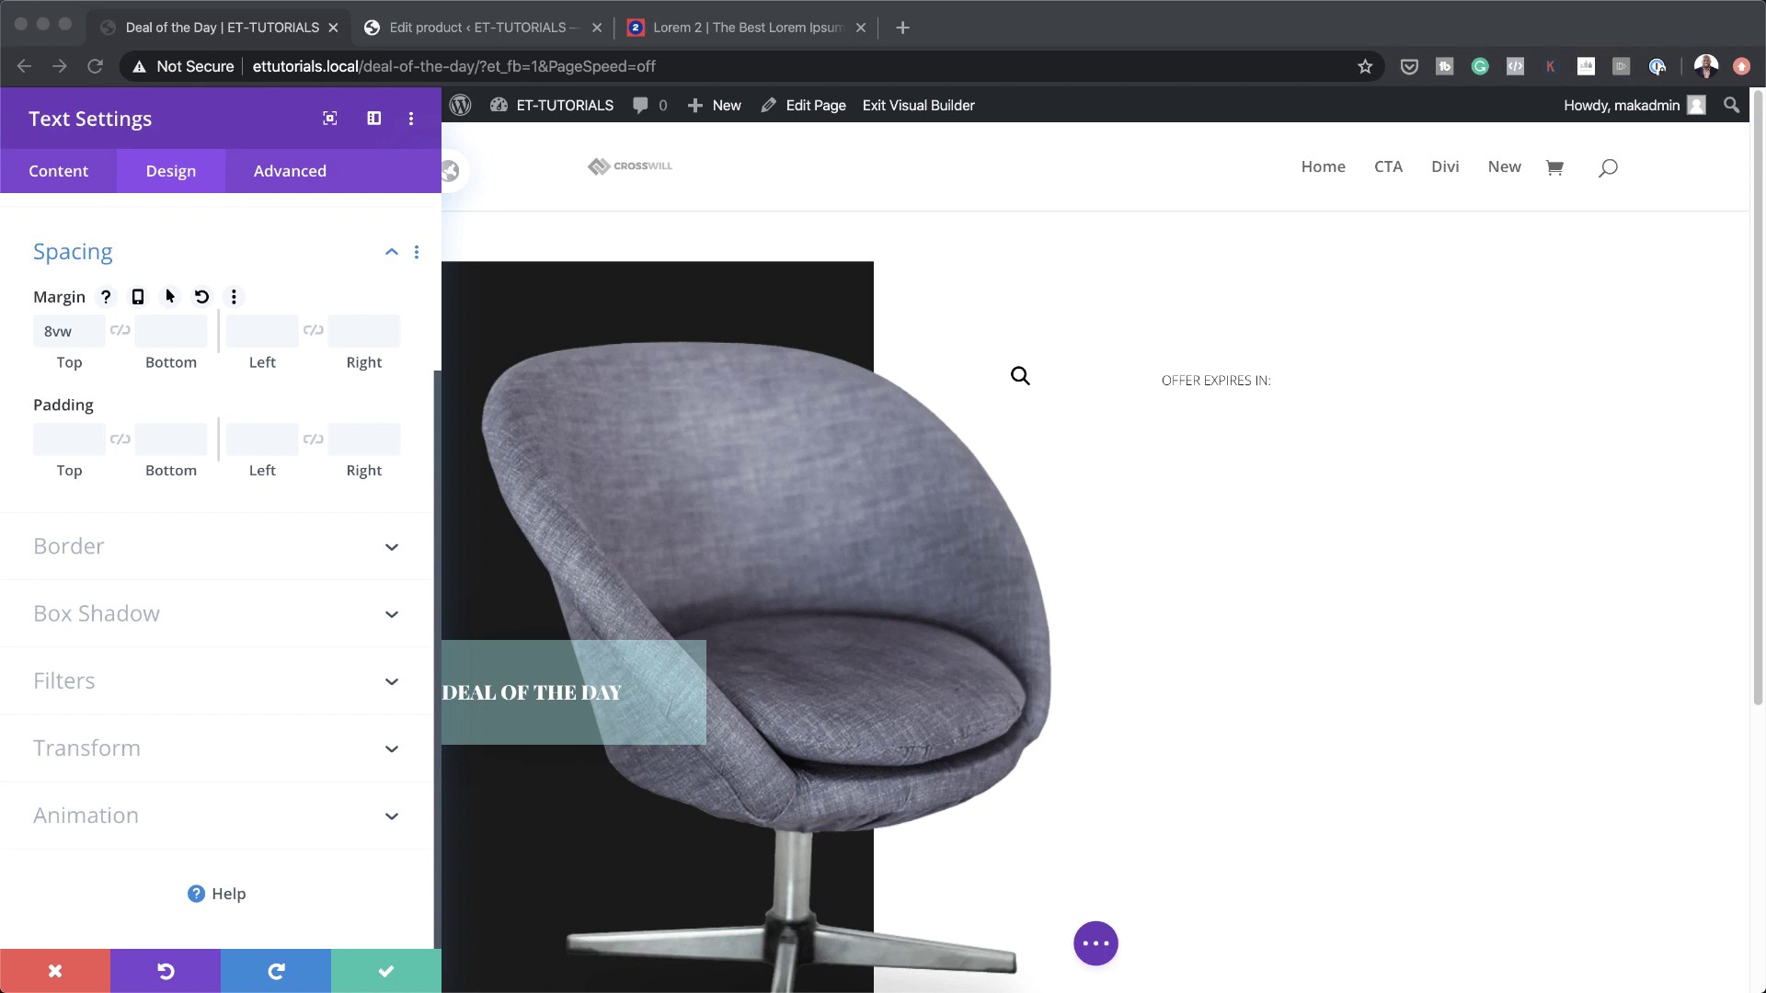
click(158, 438)
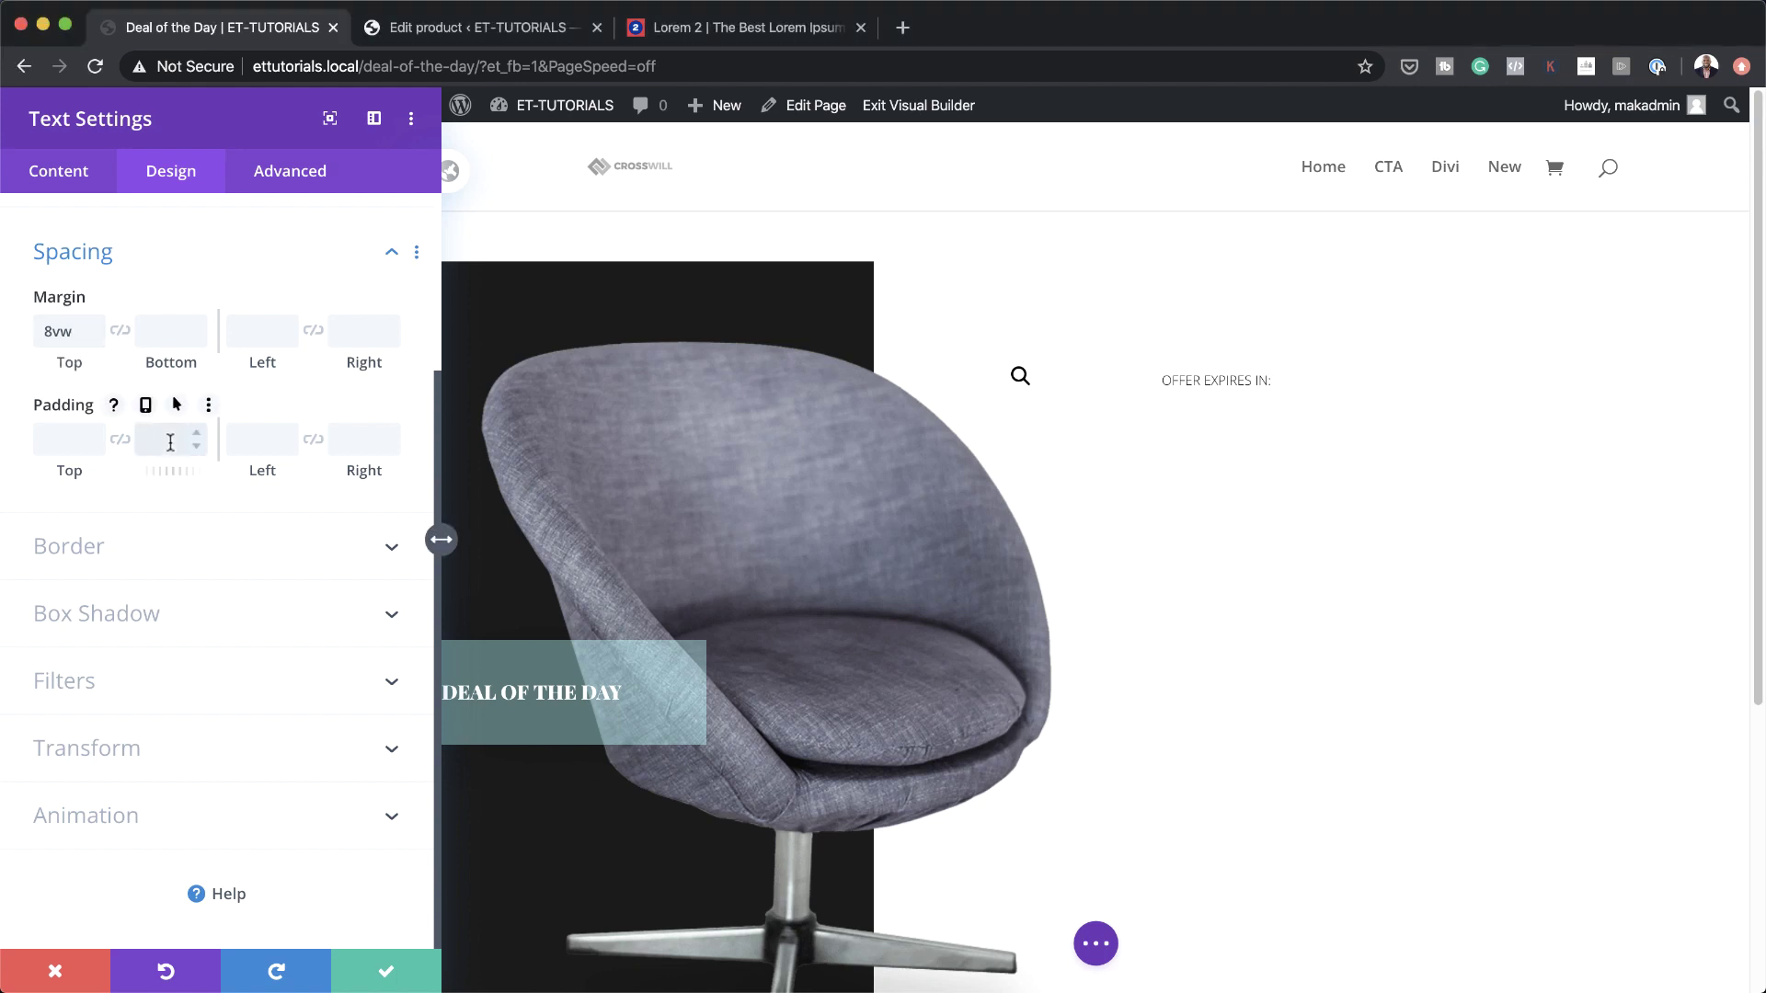
text(2vw)
click(237, 439)
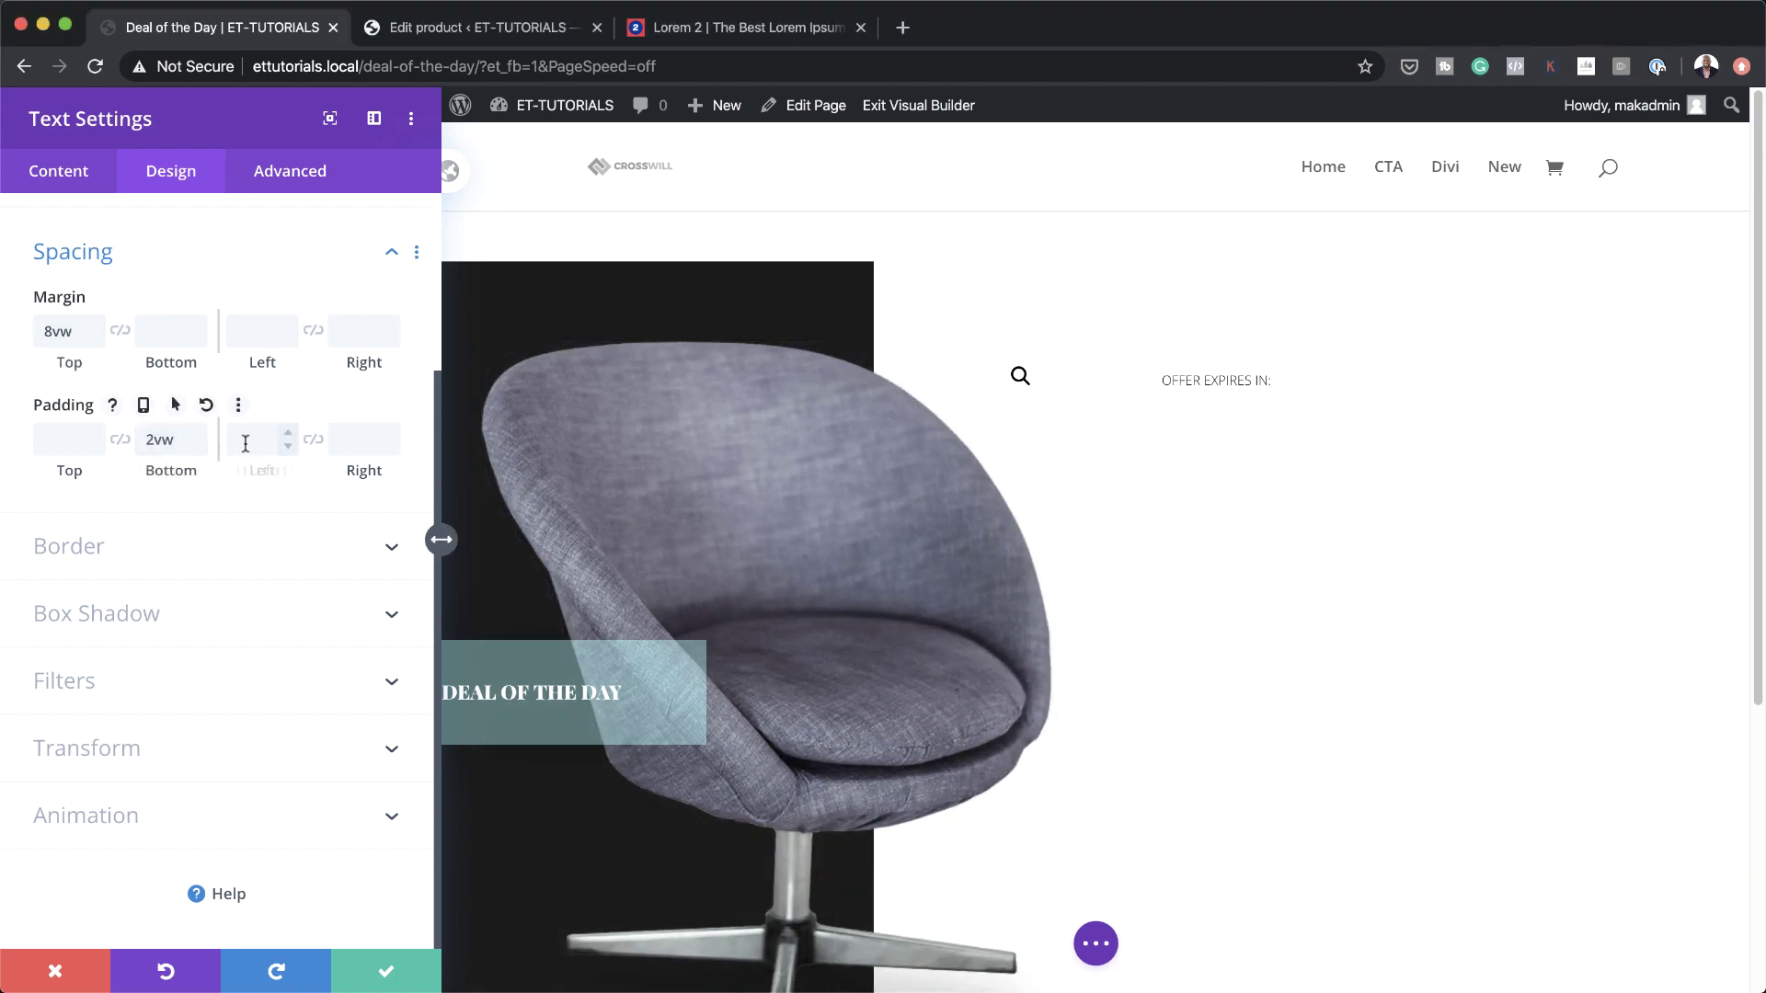
text(2vw)
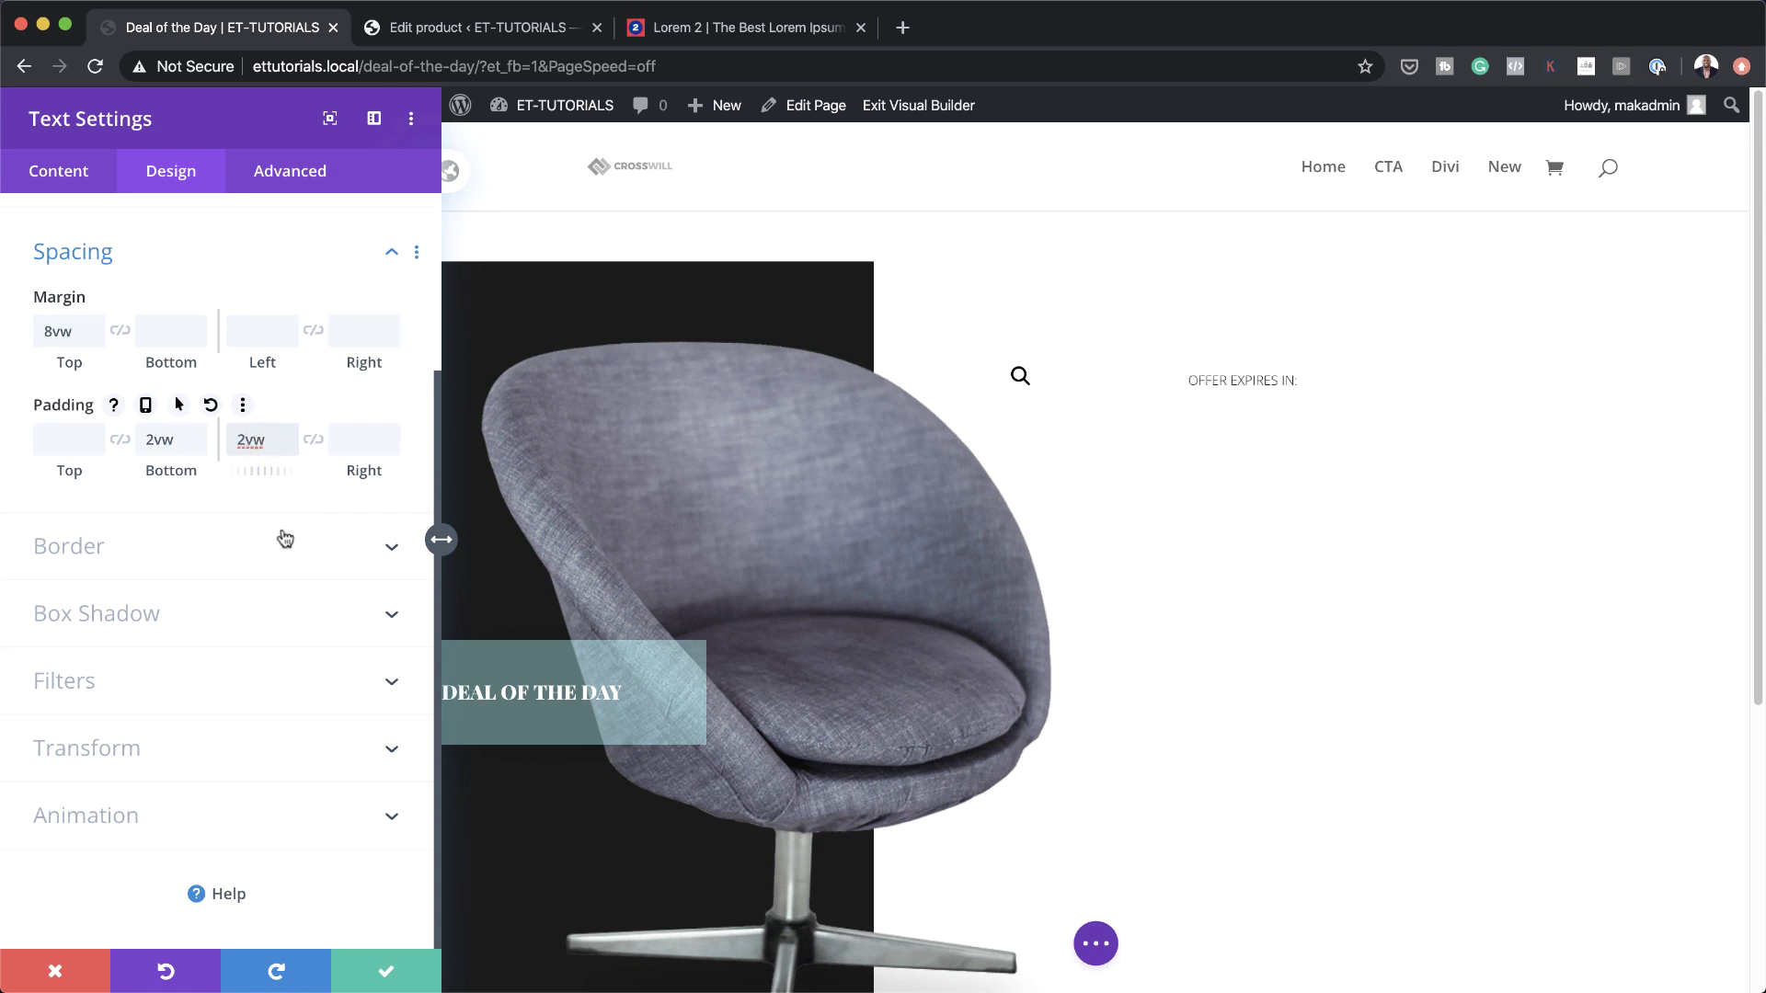
Give the text a 2px left border
click(88, 549)
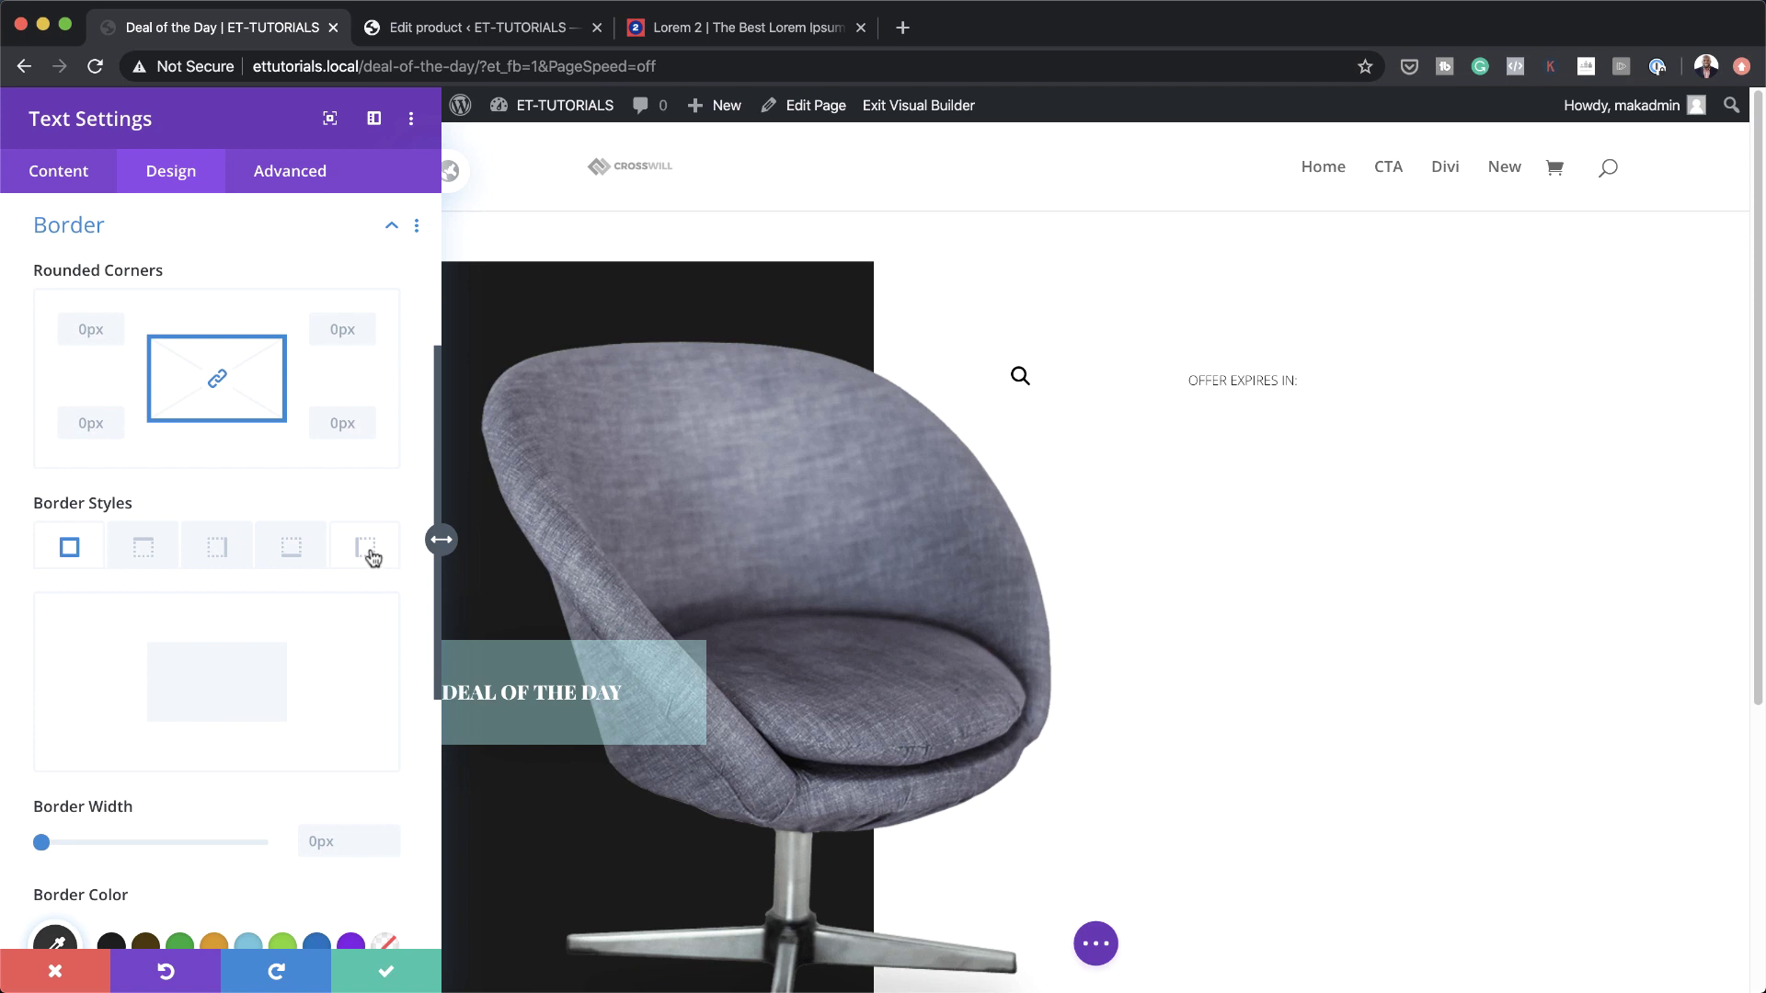
click(367, 549)
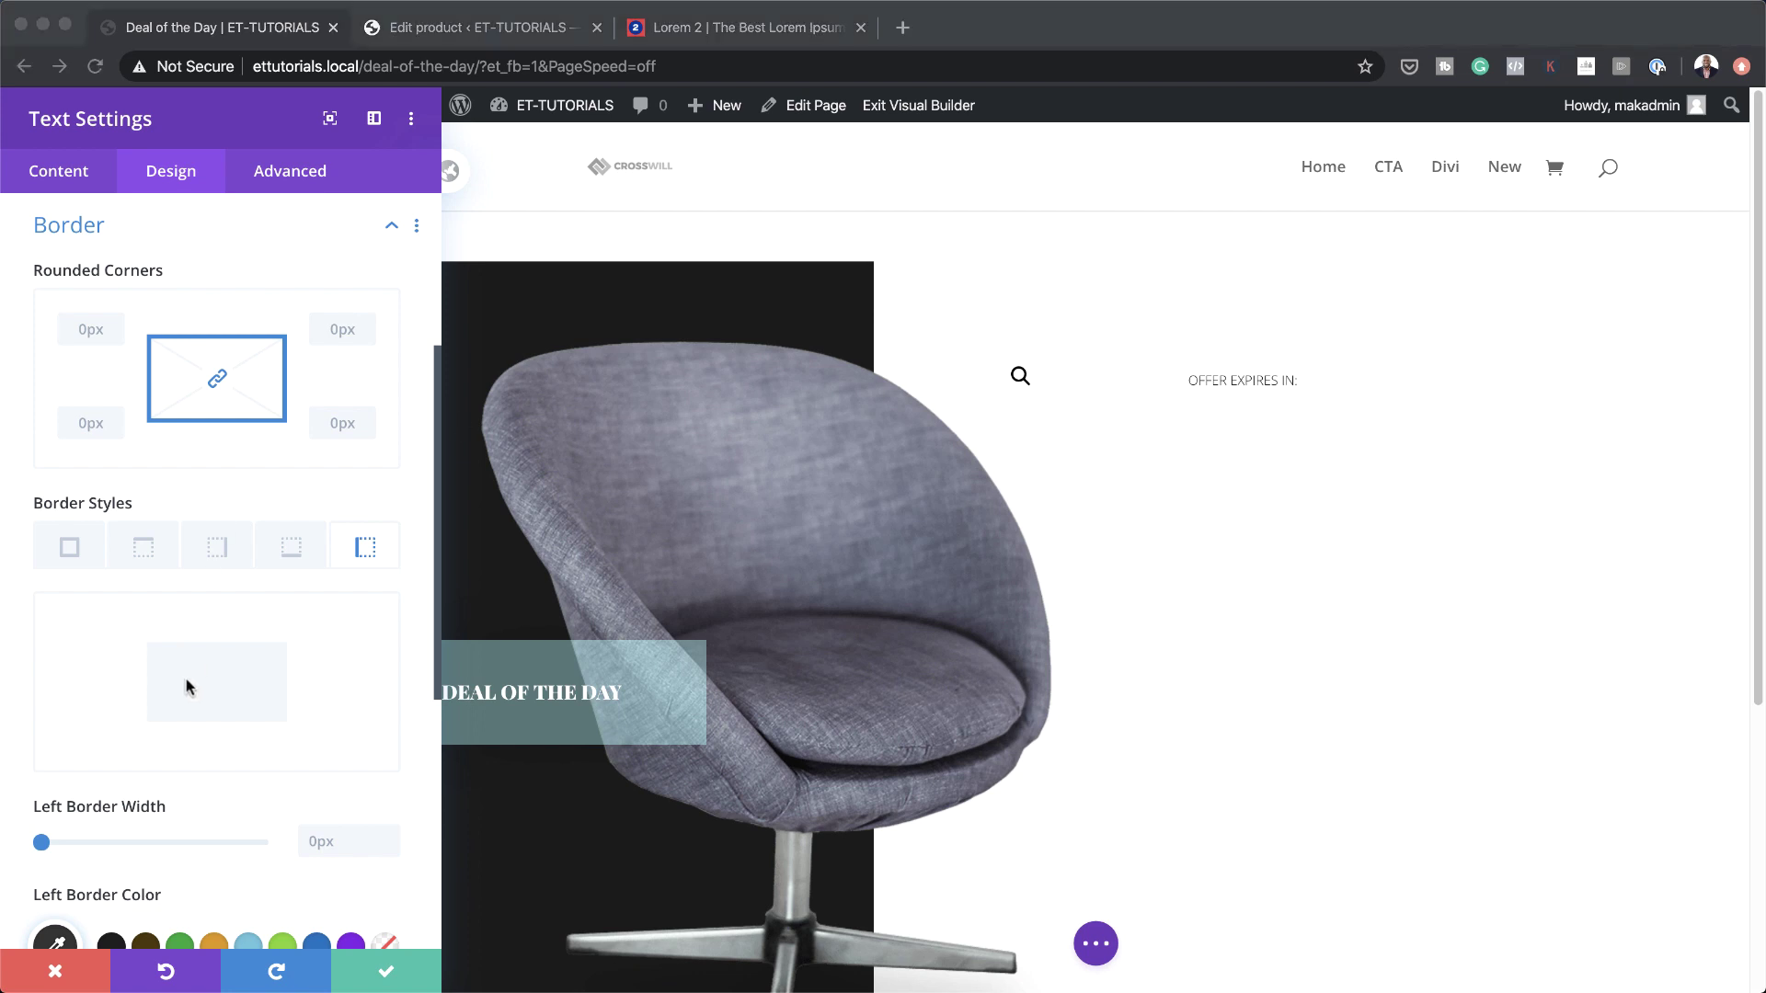
scroll(343, 820, down, 3)
click(338, 735)
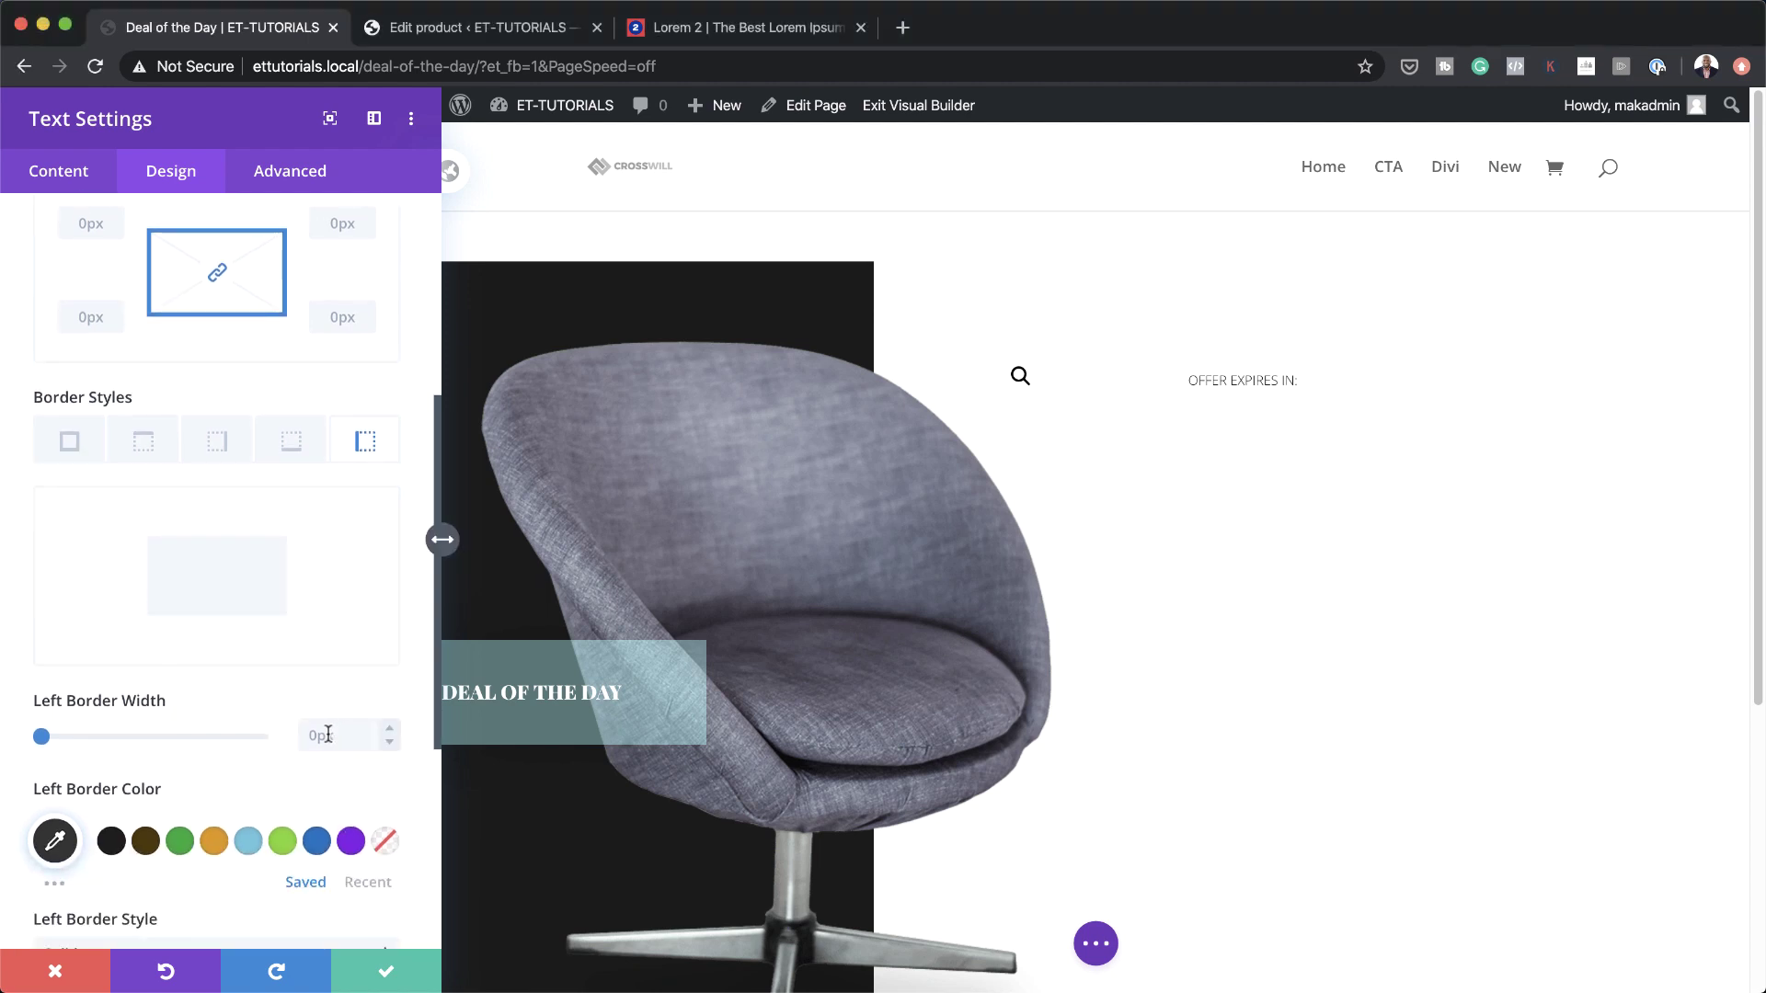
text(2)
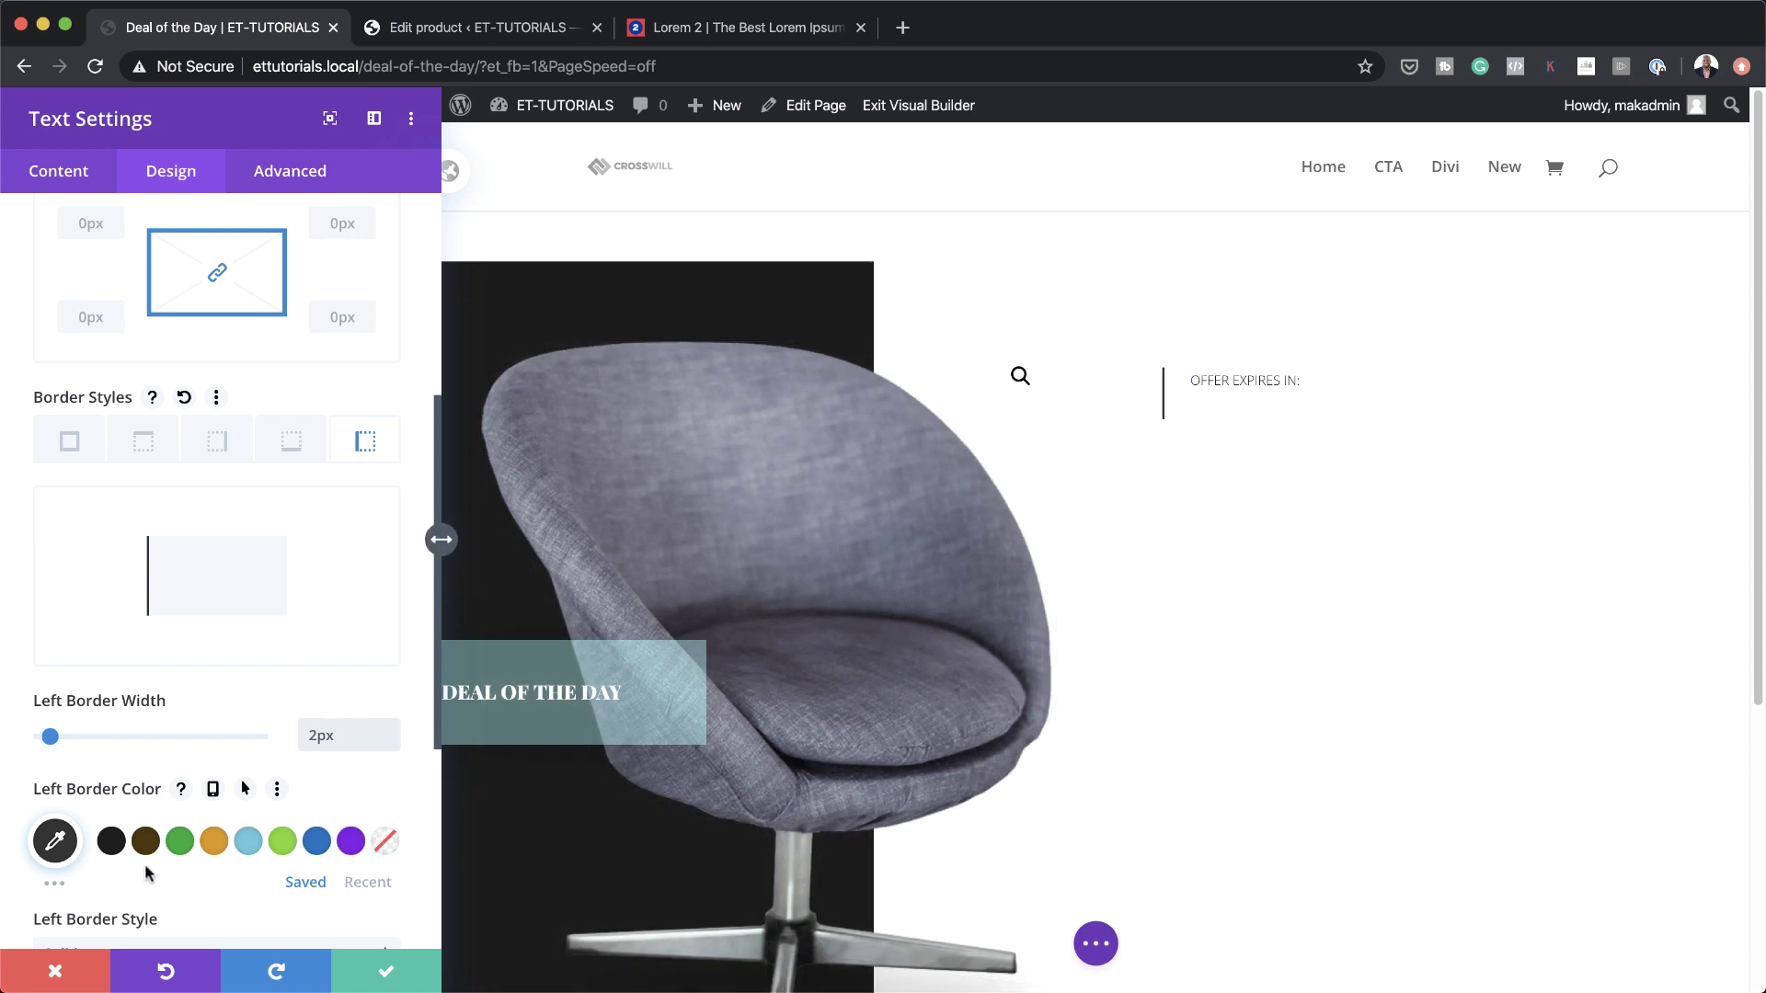
Colour the left border rgba(0,219,193,0.4) and save the text settings
click(55, 841)
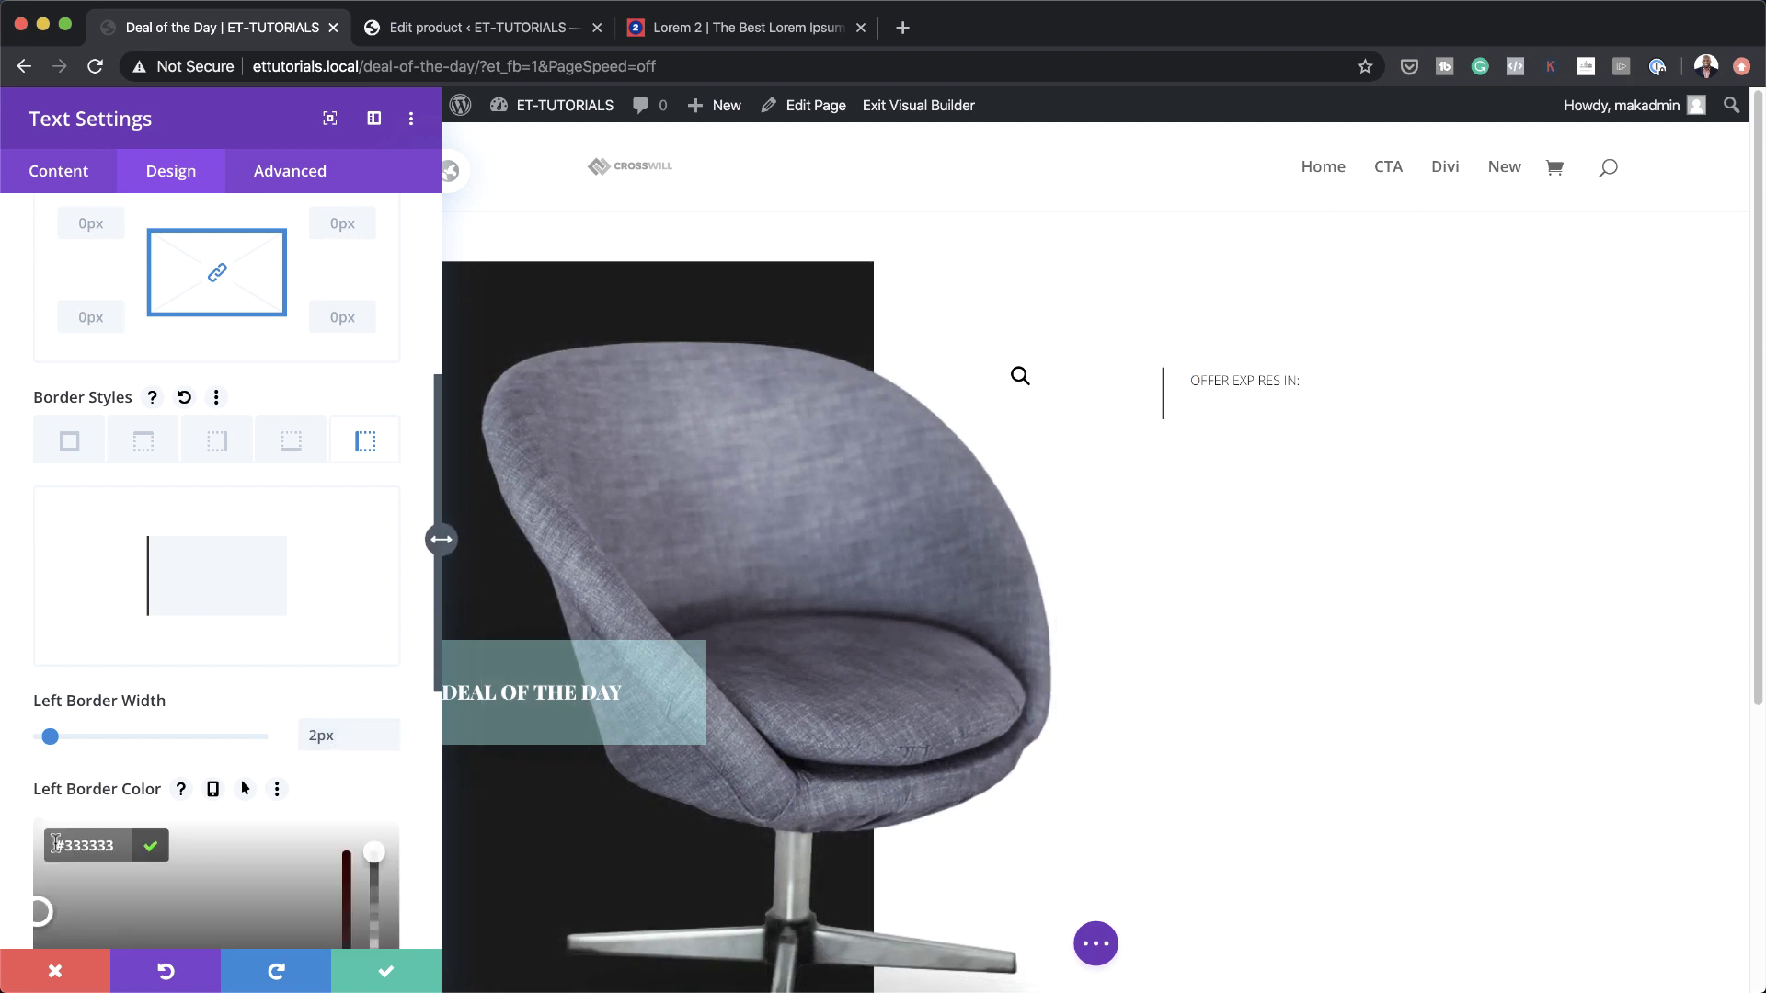
scroll(291, 854, down, 4)
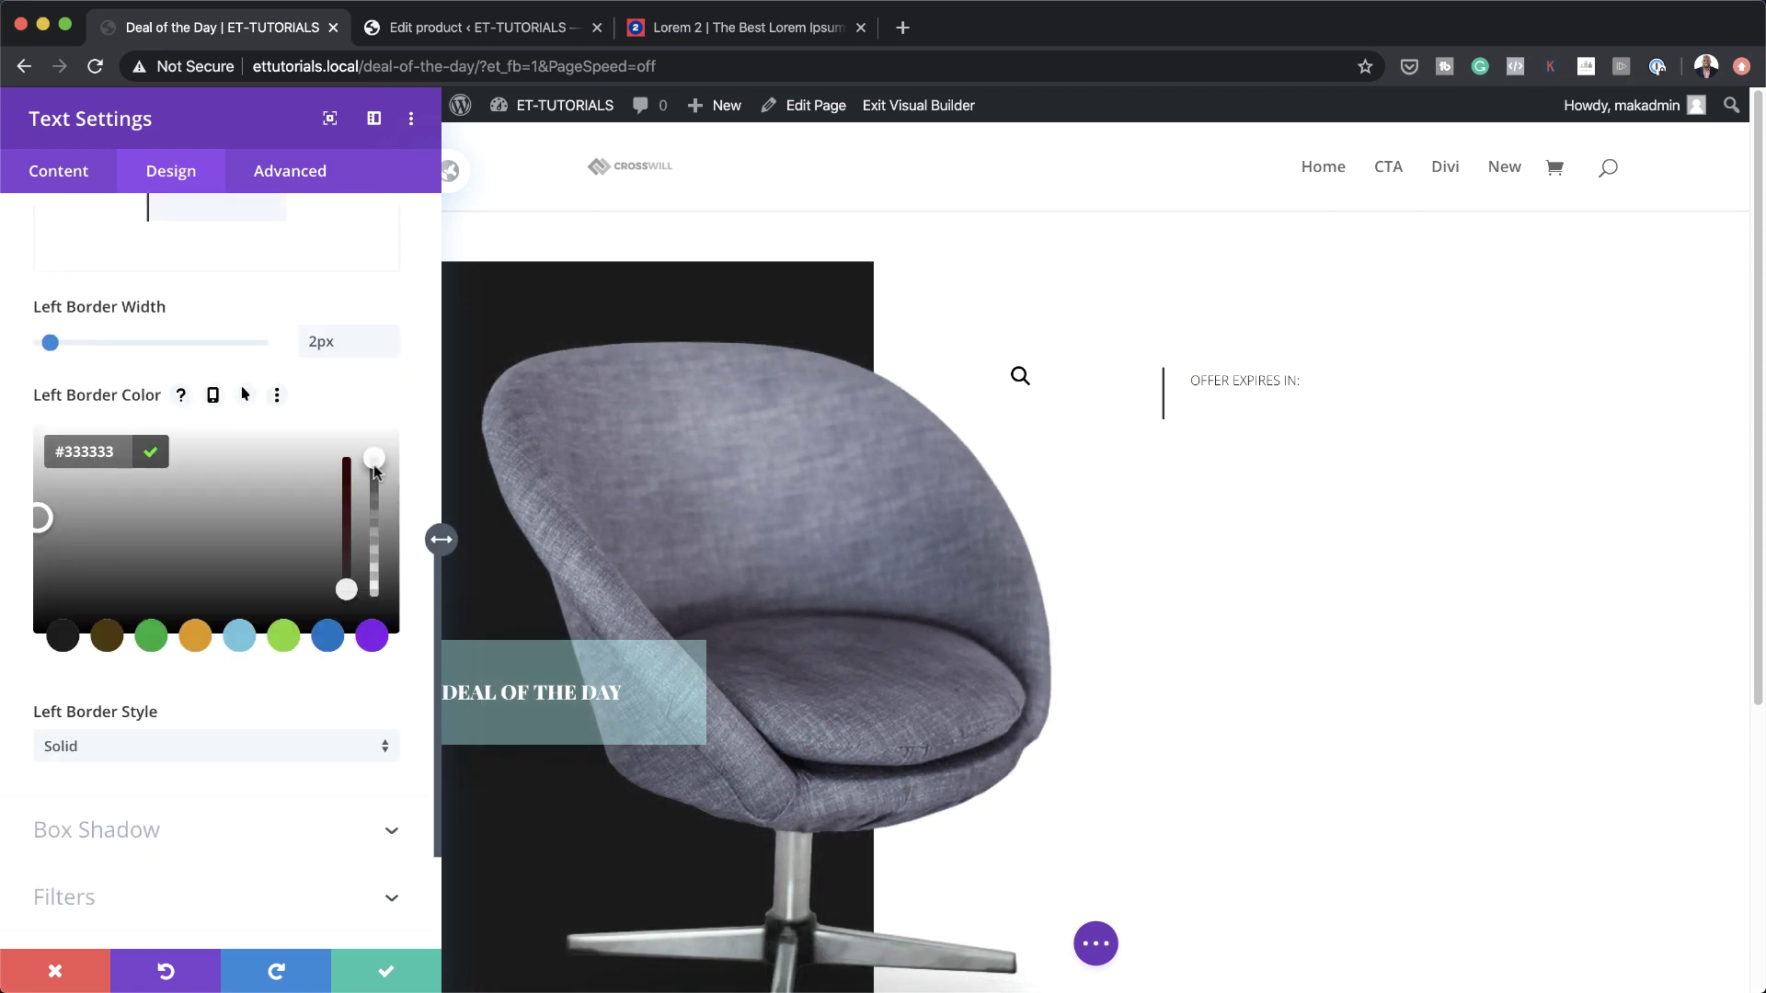
drag(375, 460, 176, 452)
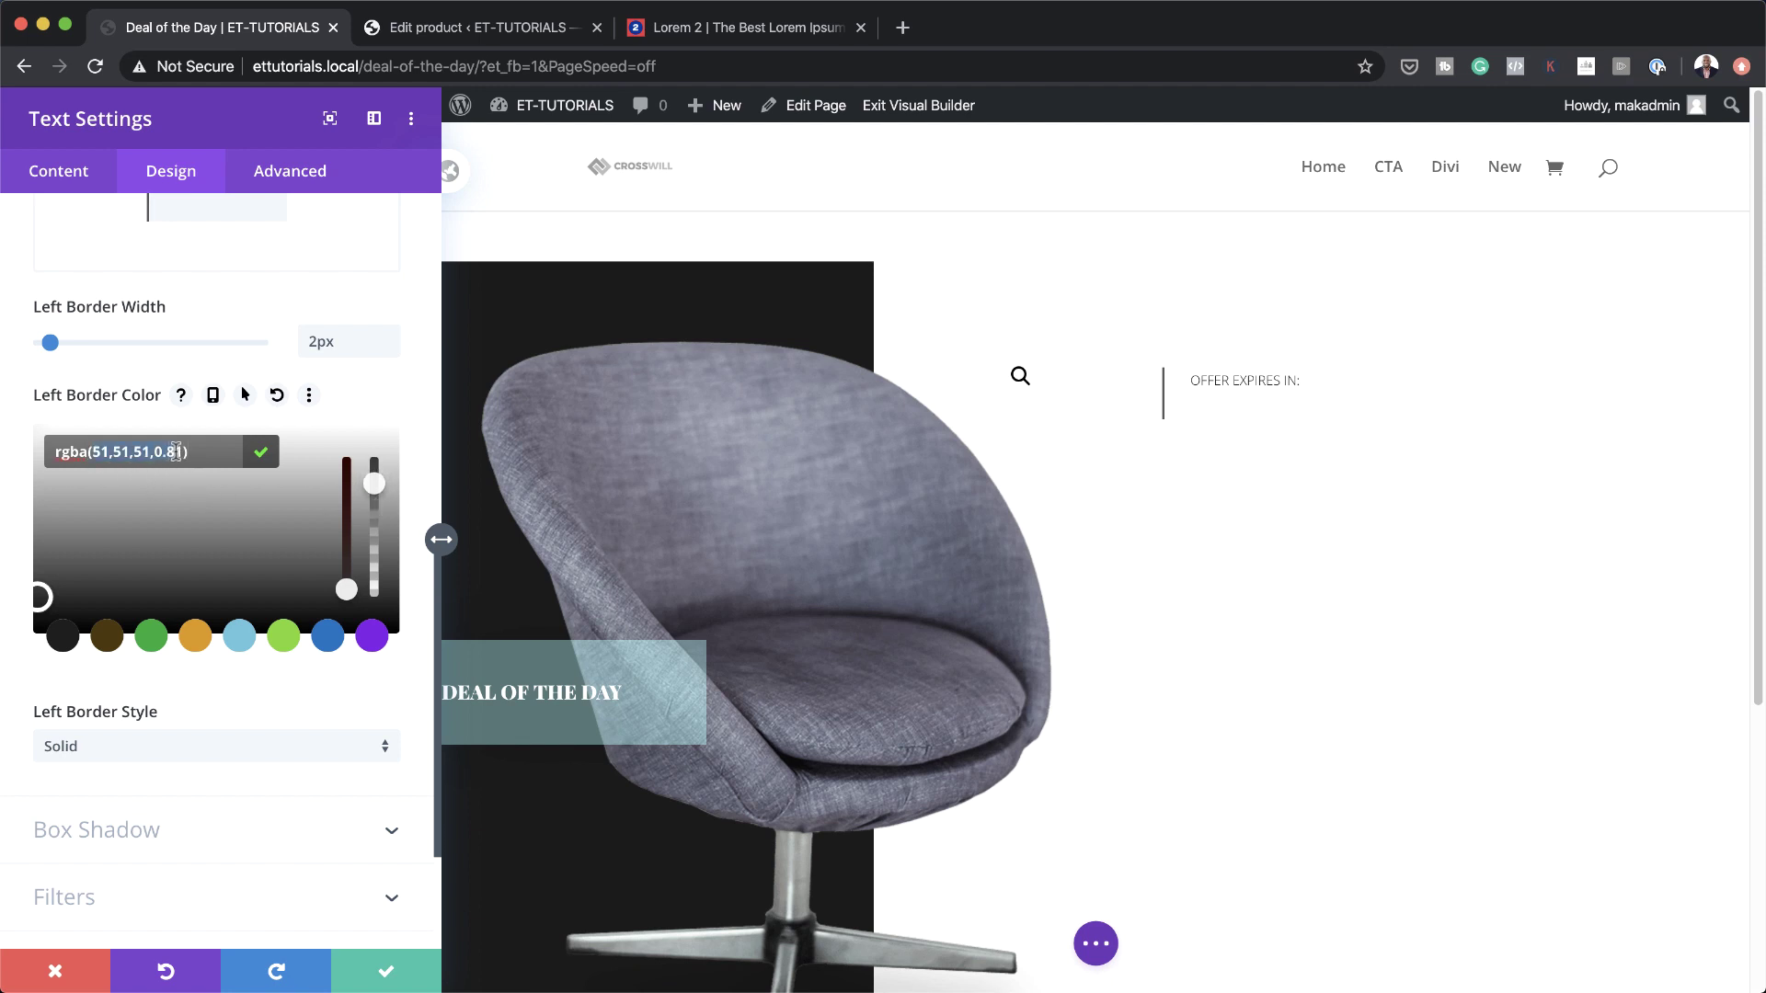
text(0,219,193,0.4)
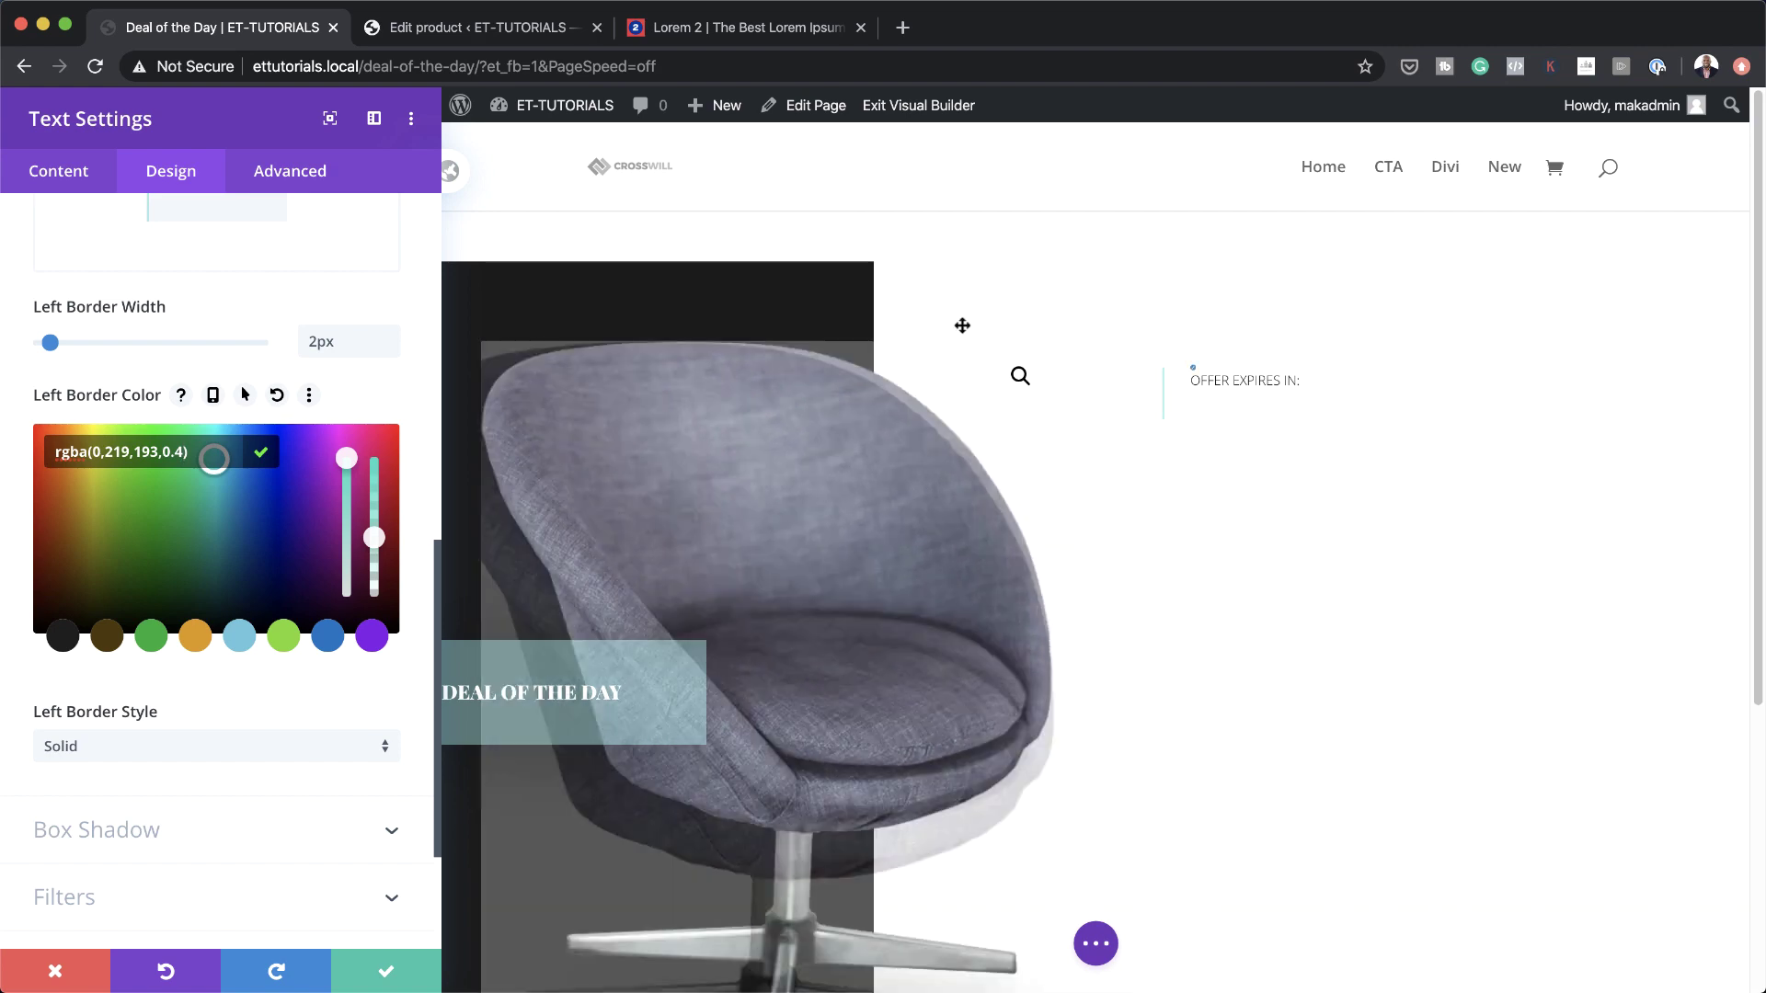
click(387, 971)
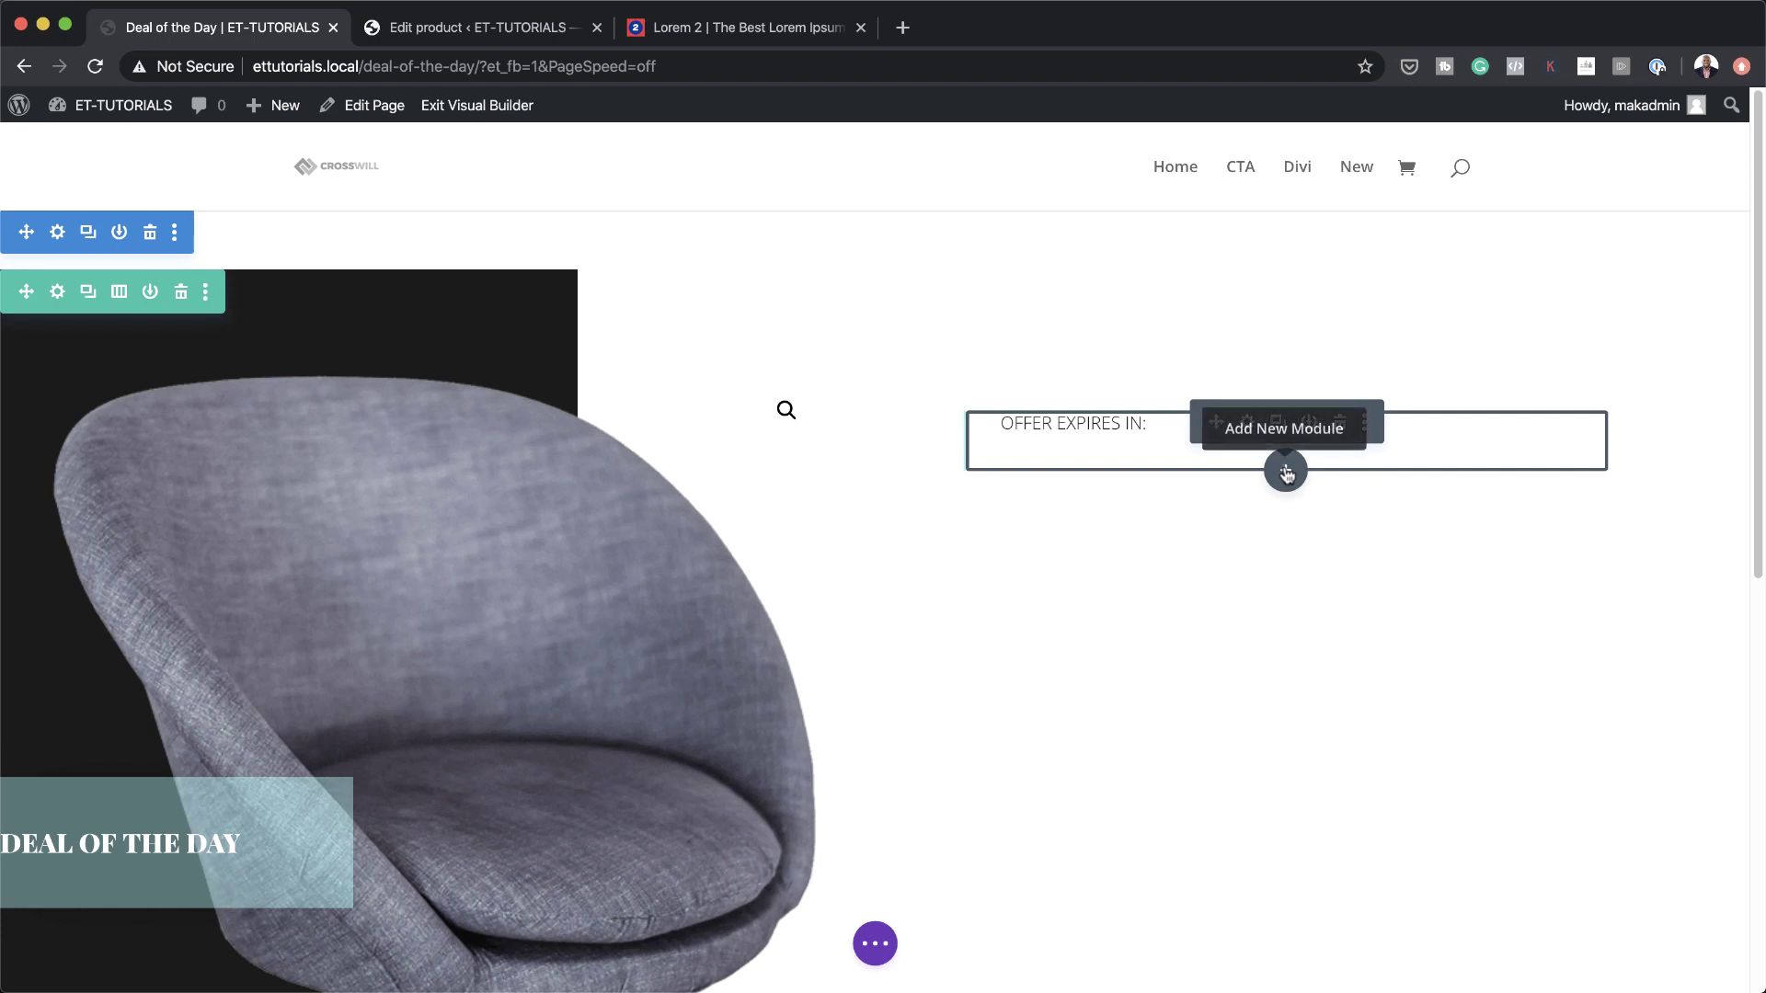
Insert a Countdown Timer module, found by searching 'count', below the Offer Expires In text
click(1285, 472)
text(count)
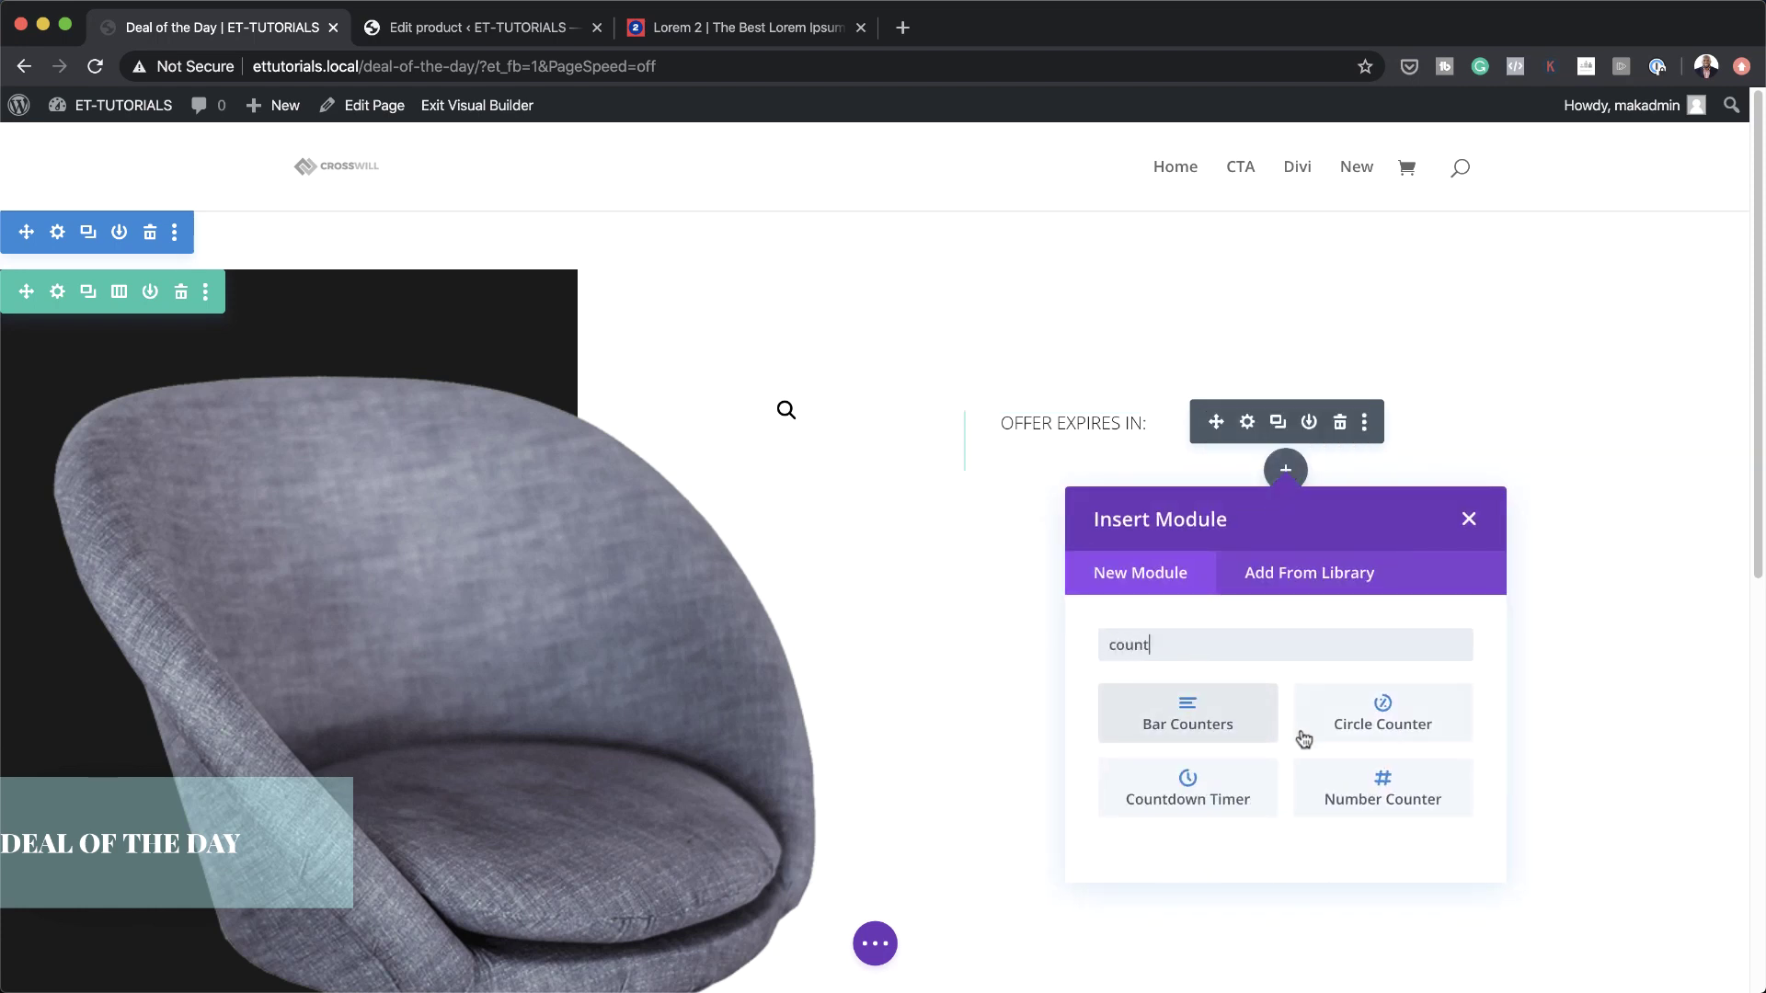
click(1235, 809)
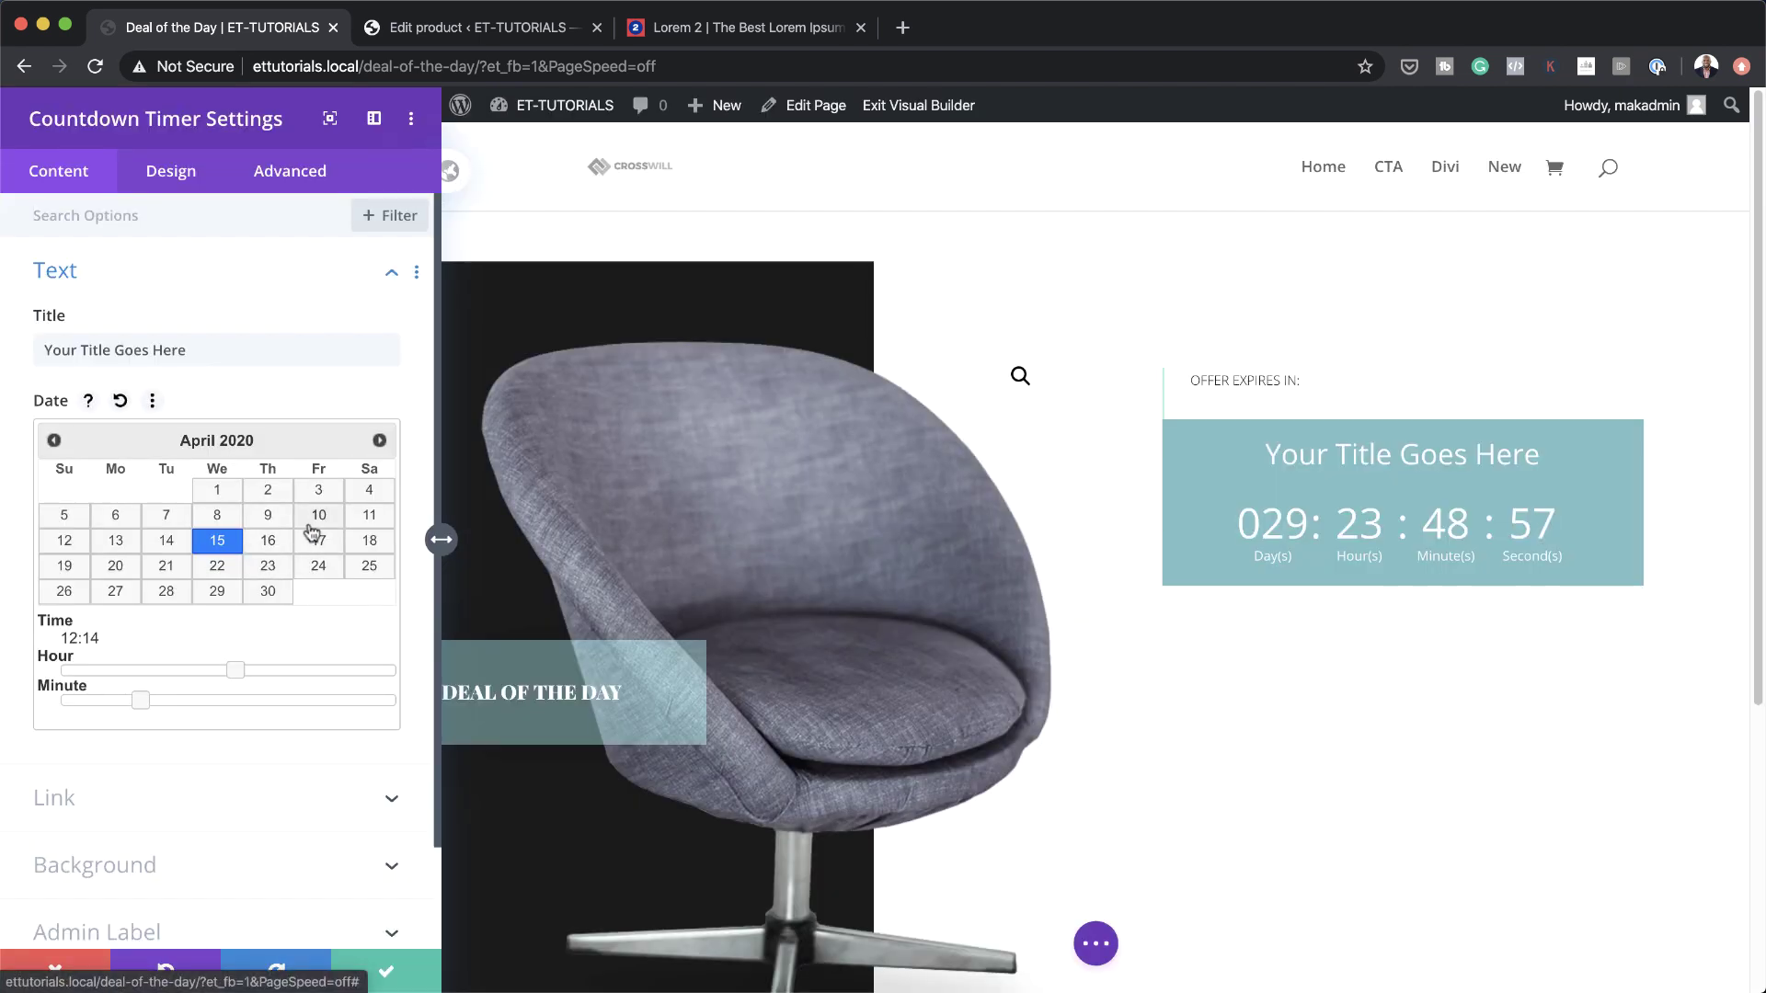
Set the countdown end date to 30 April 2020 and turn off its background colour
click(273, 593)
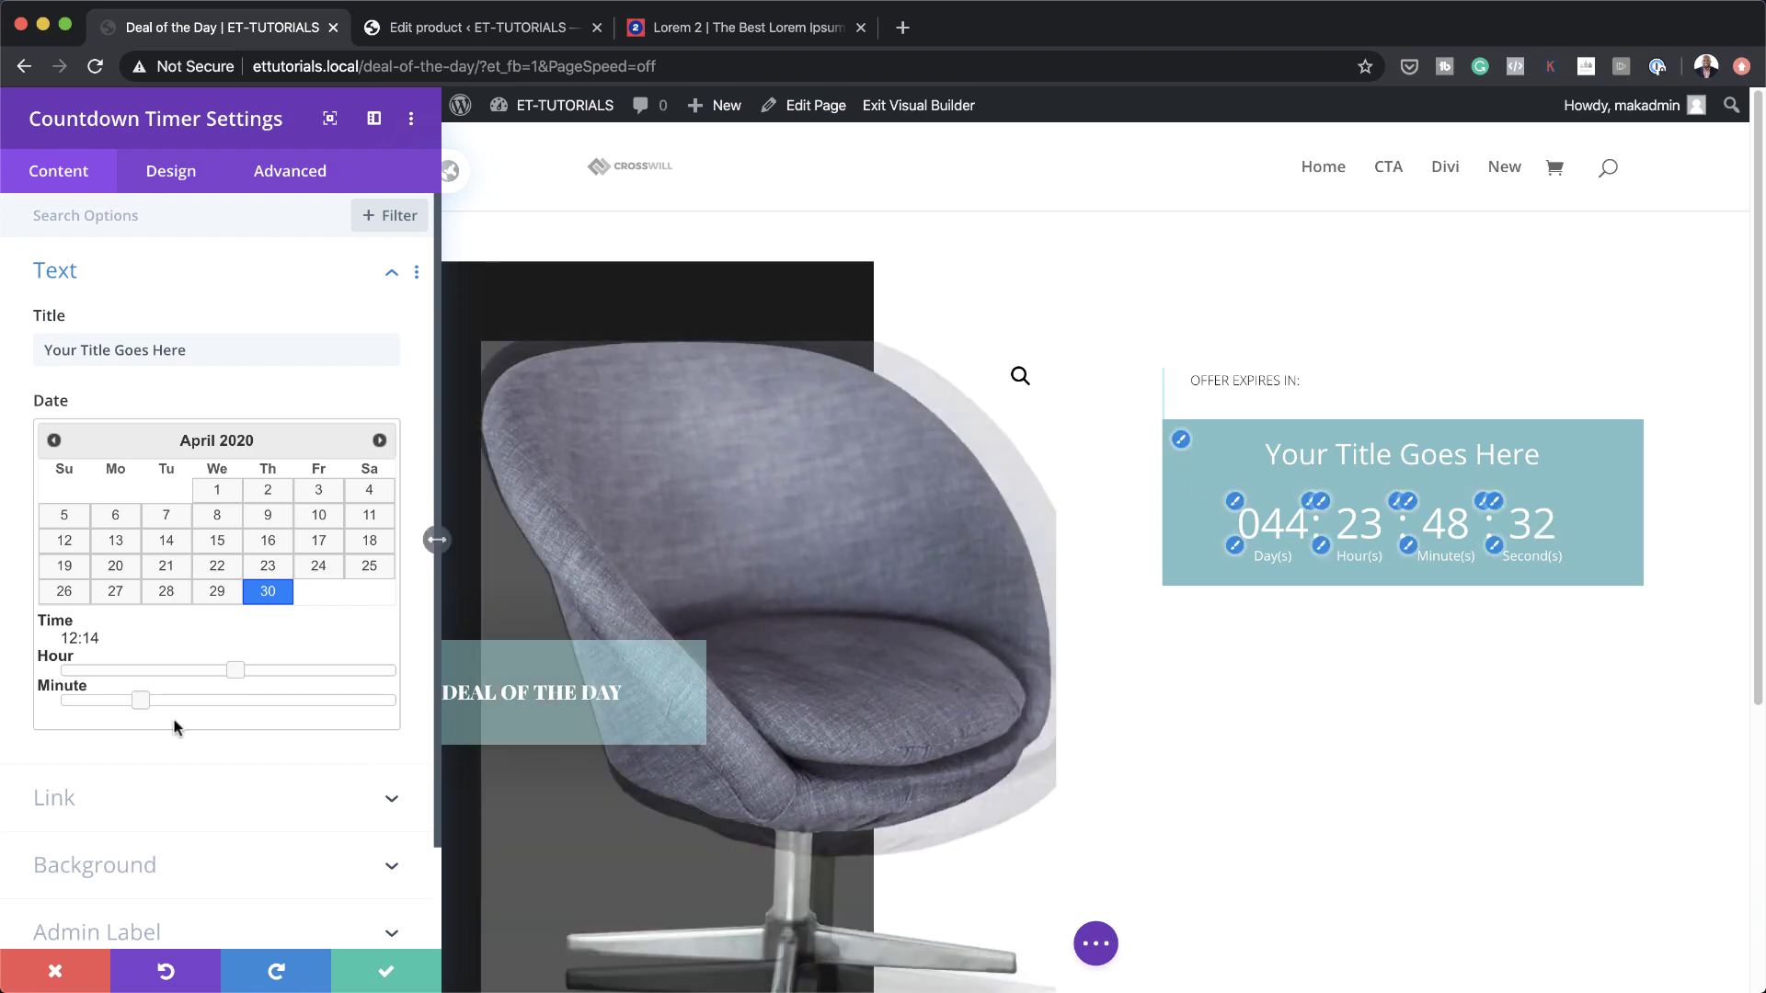
scroll(276, 744, down, 3)
click(200, 748)
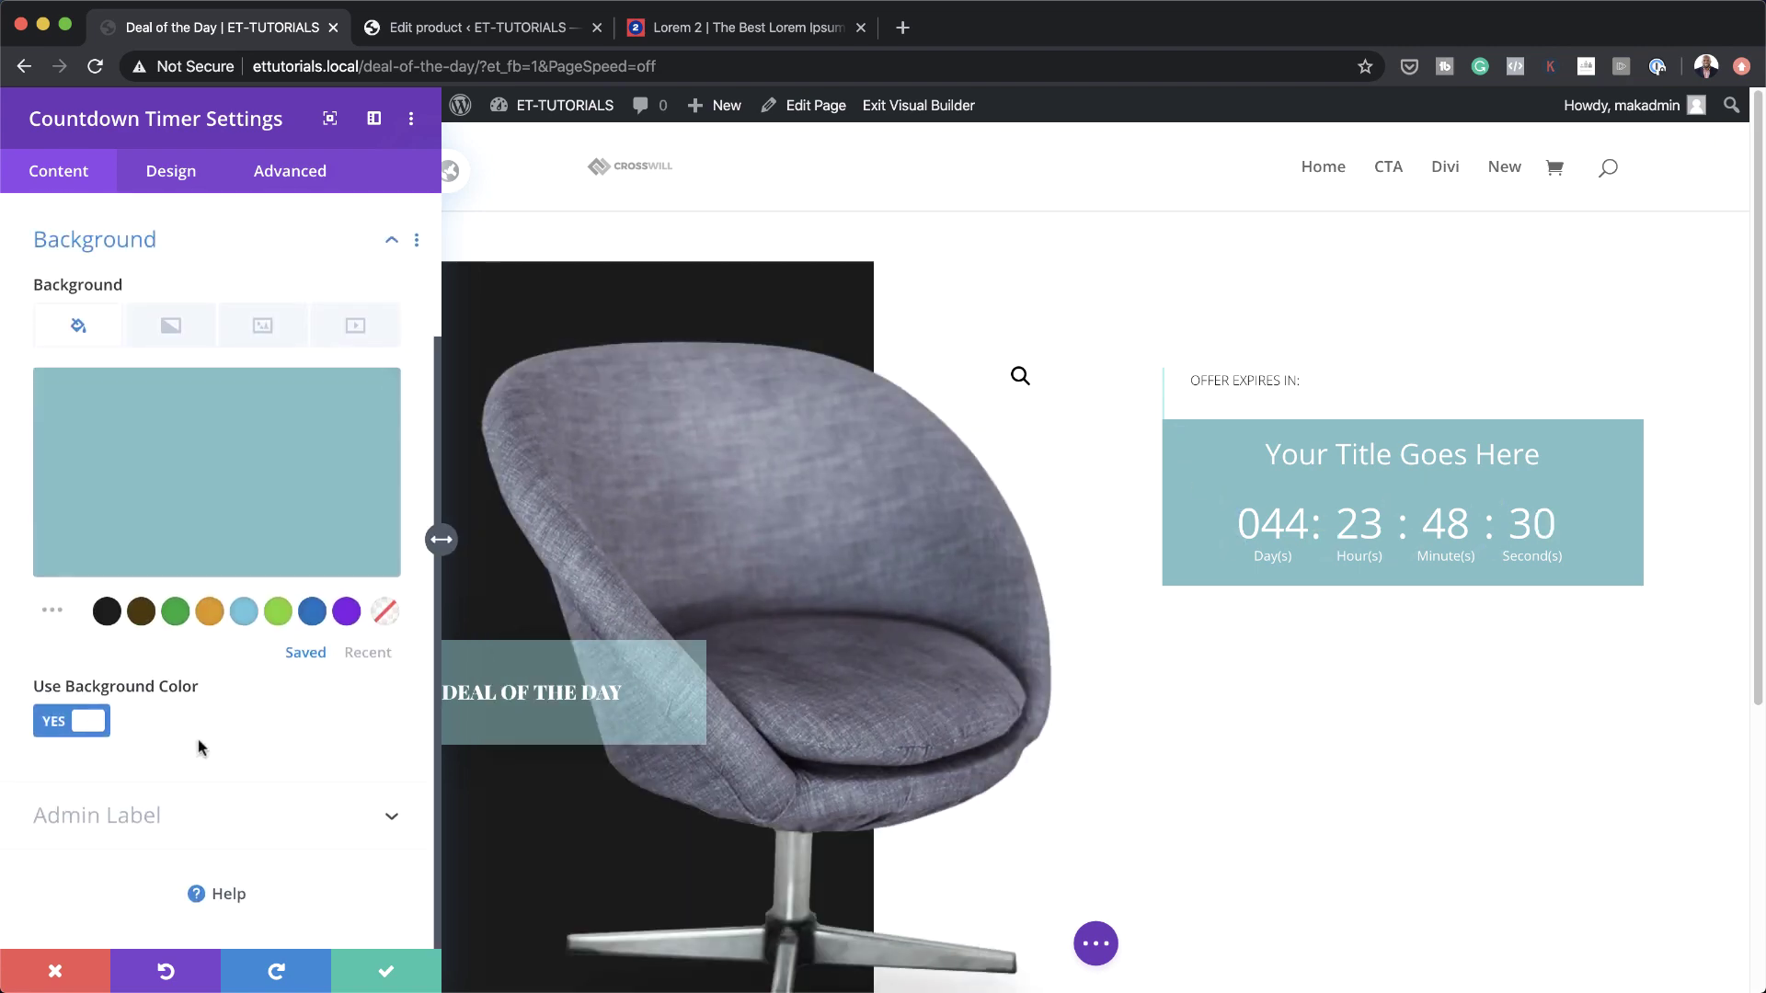
click(64, 723)
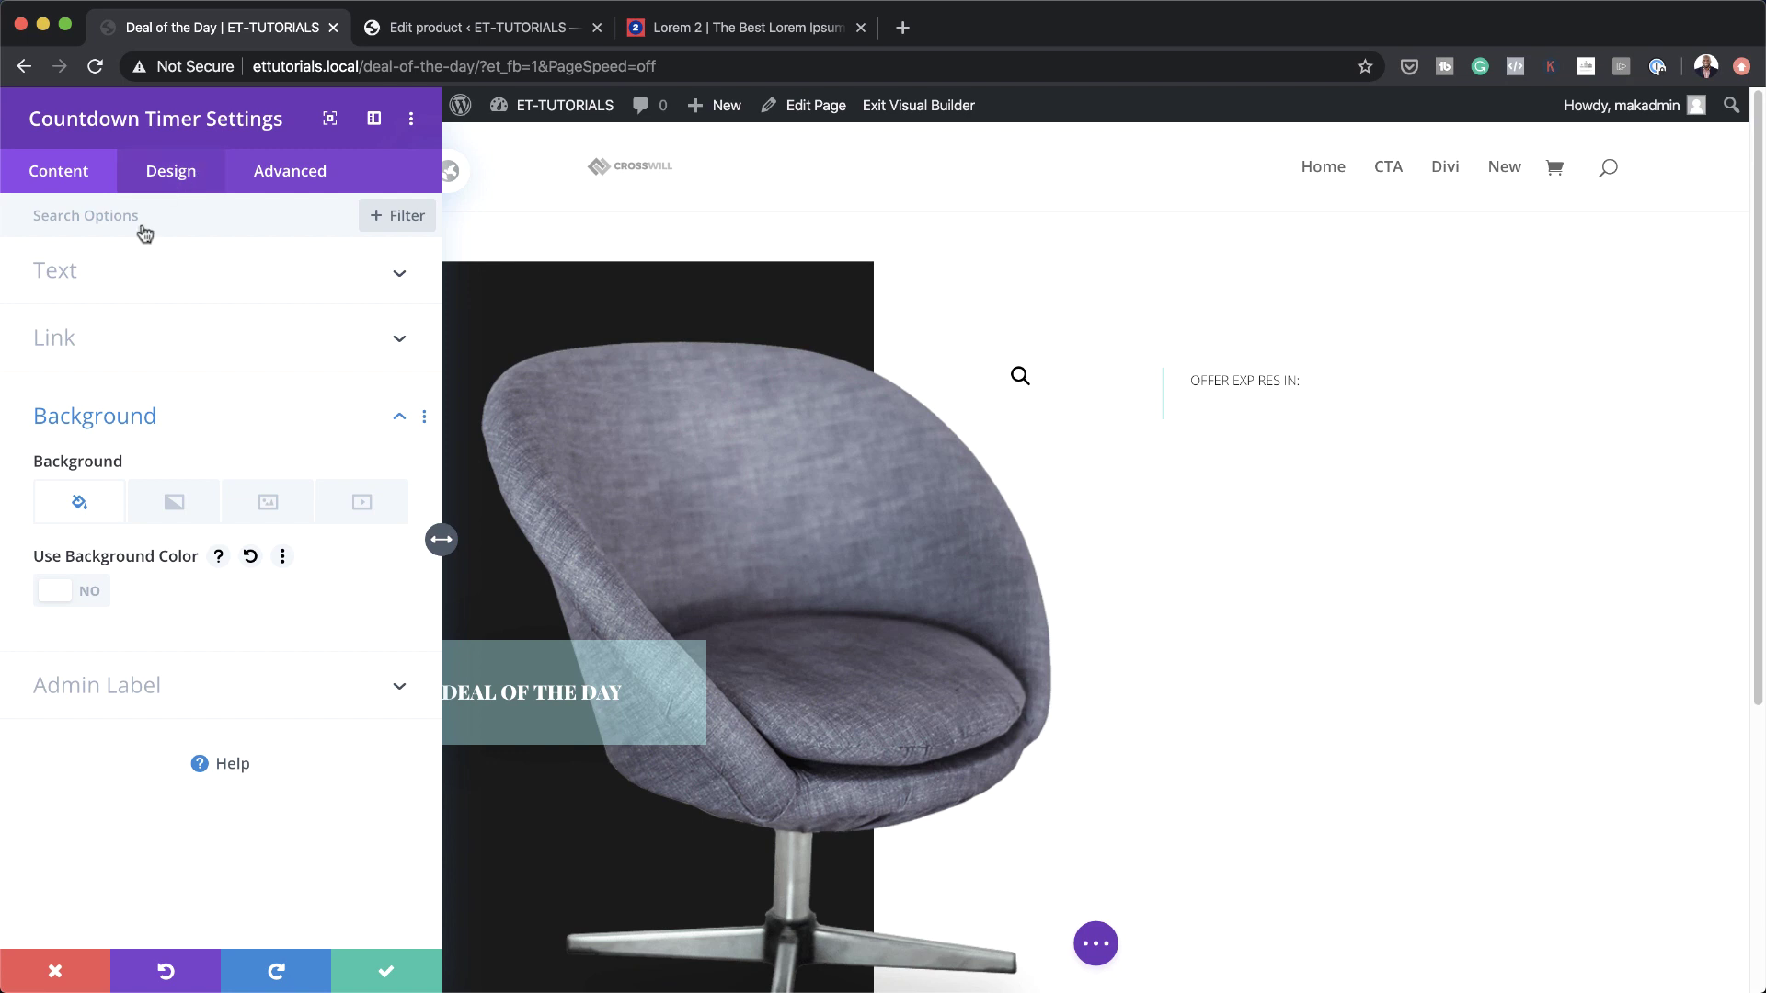
Colour the countdown numbers teal #00dbc1
click(167, 174)
click(83, 281)
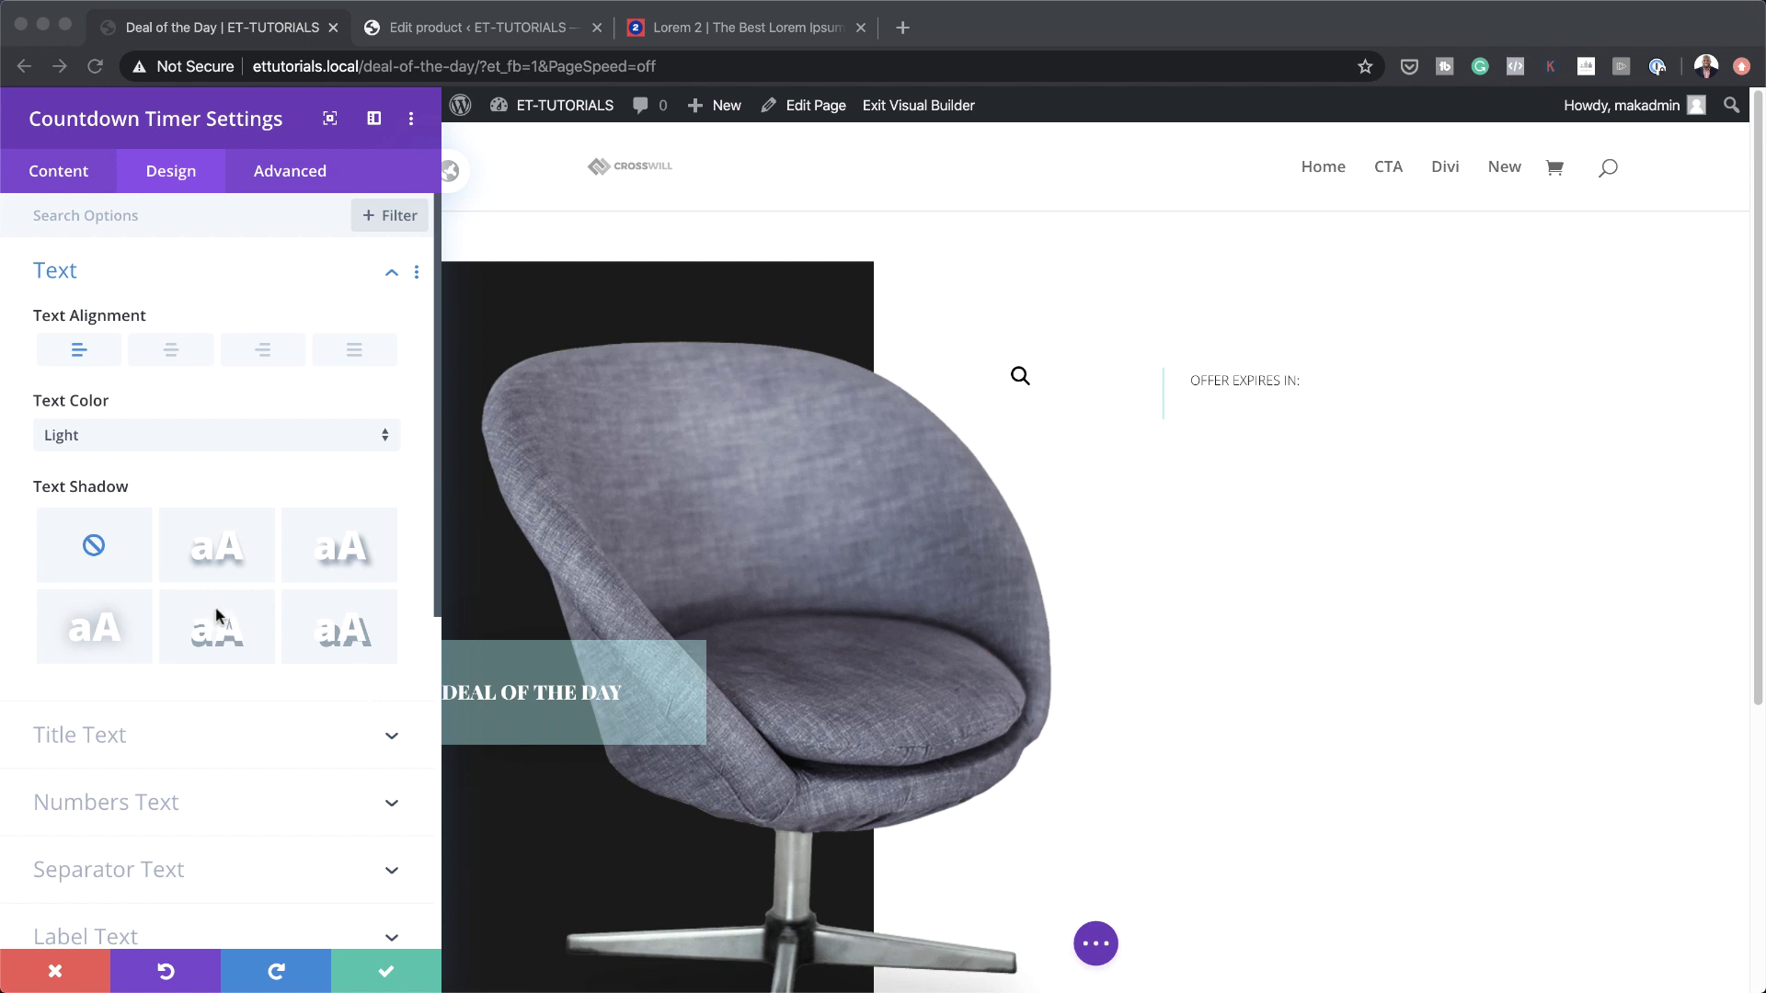
scroll(221, 619, down, 2)
click(160, 733)
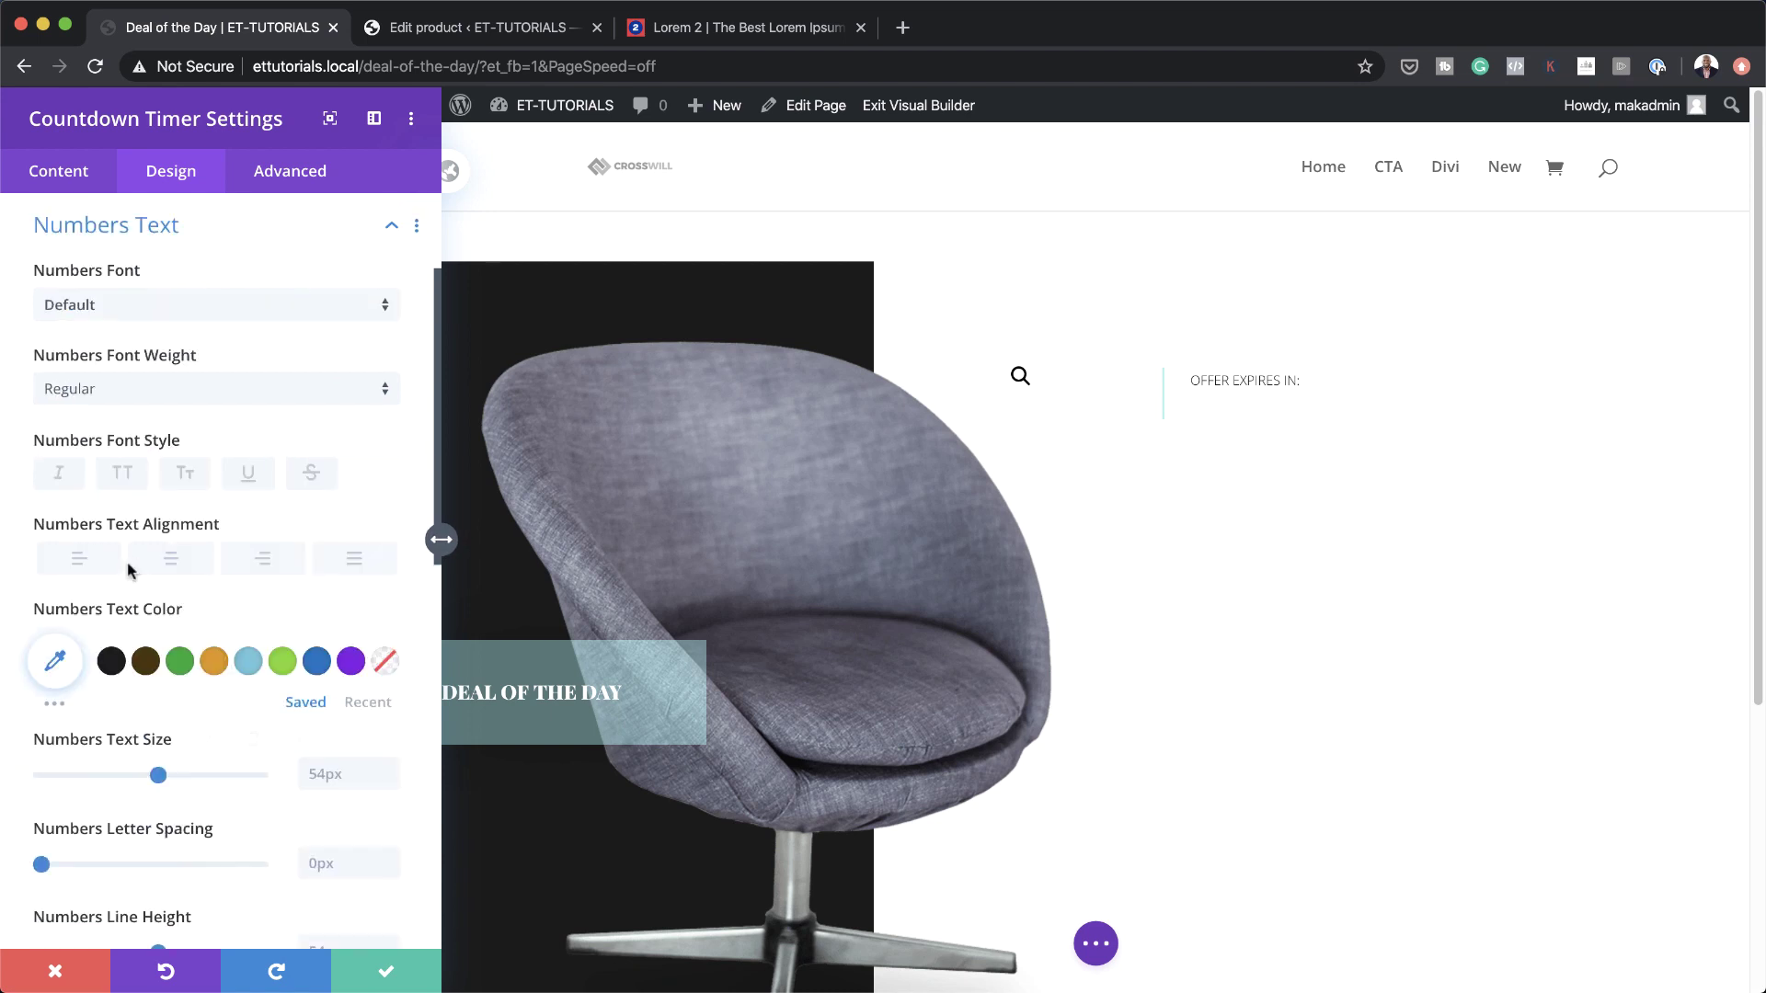
click(56, 661)
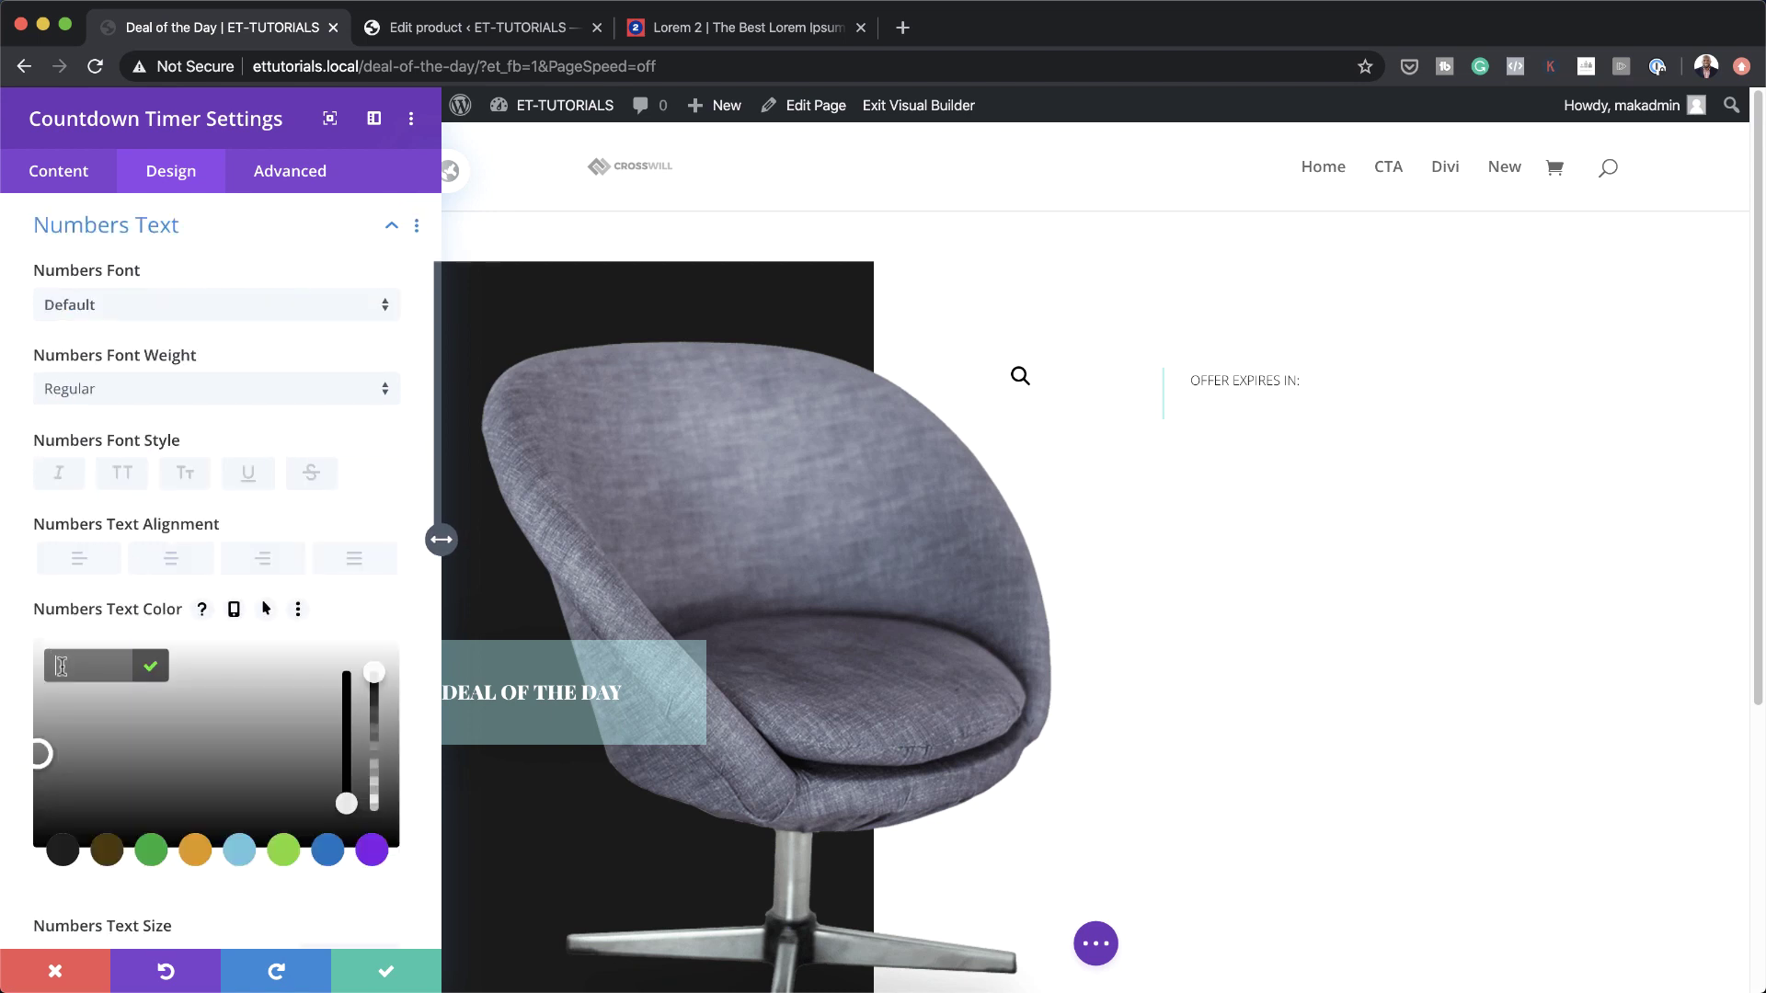
text(#00dbc1)
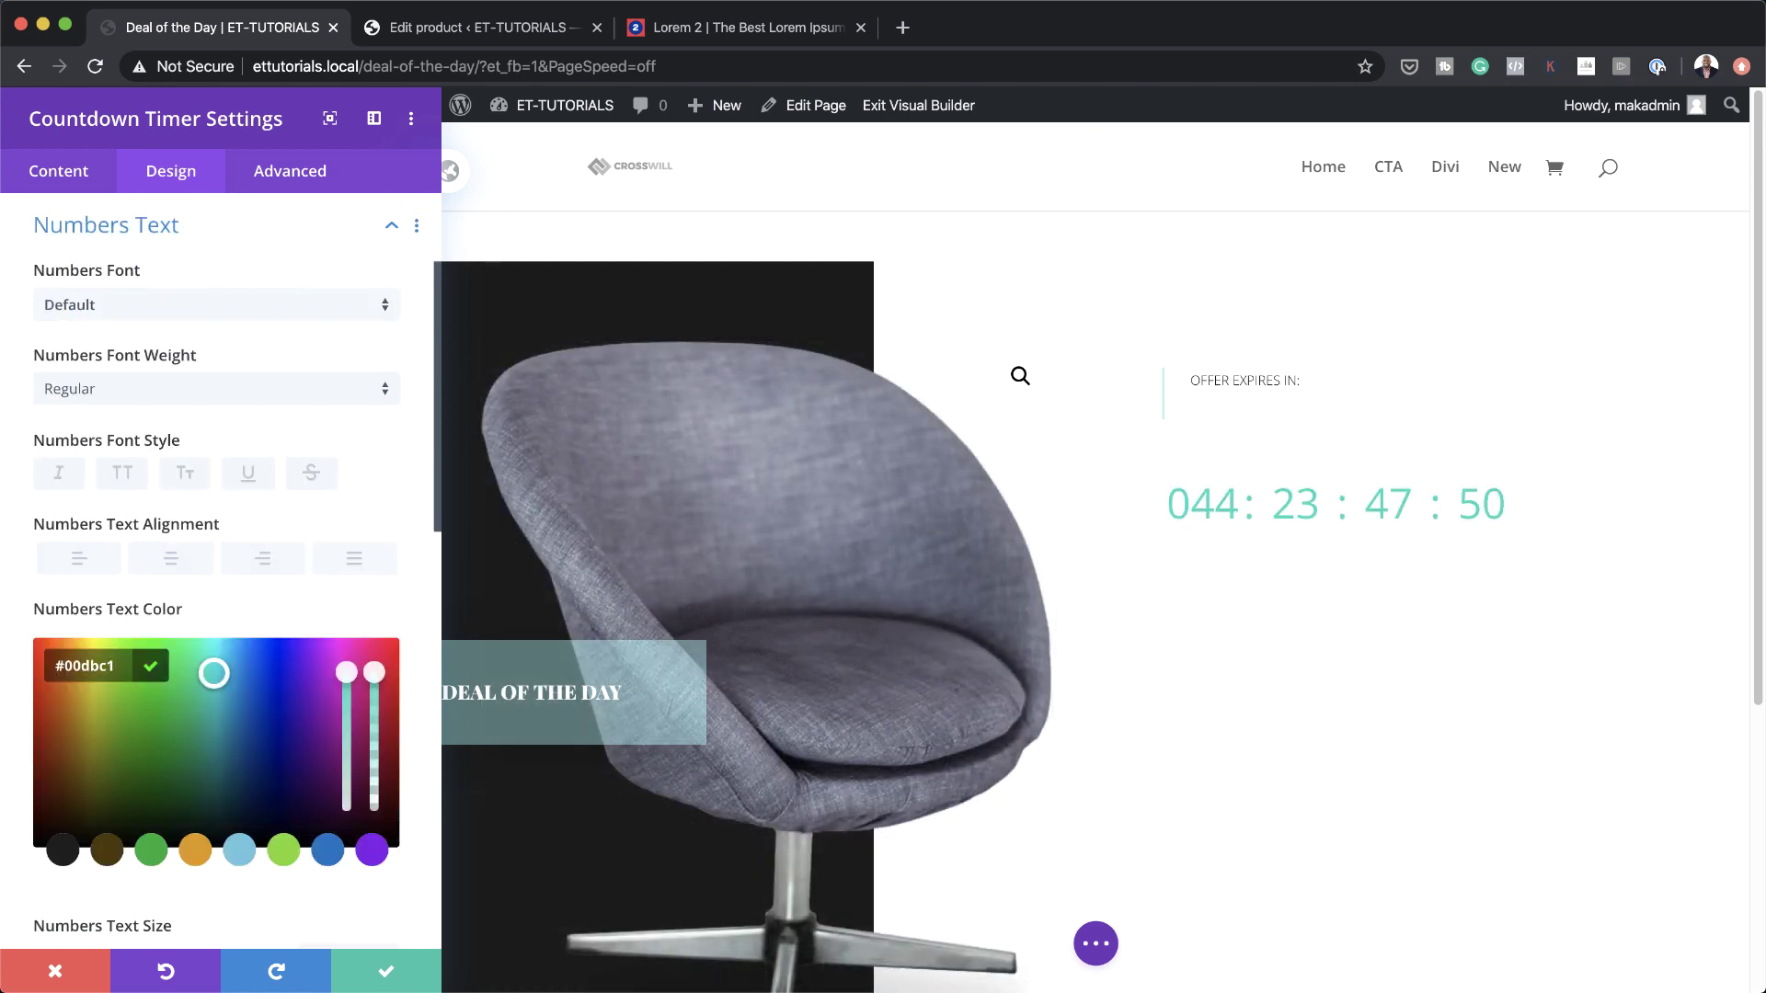
Set the countdown numbers to Open Sans Semi Bold at 2vw
scroll(229, 409, up, 2)
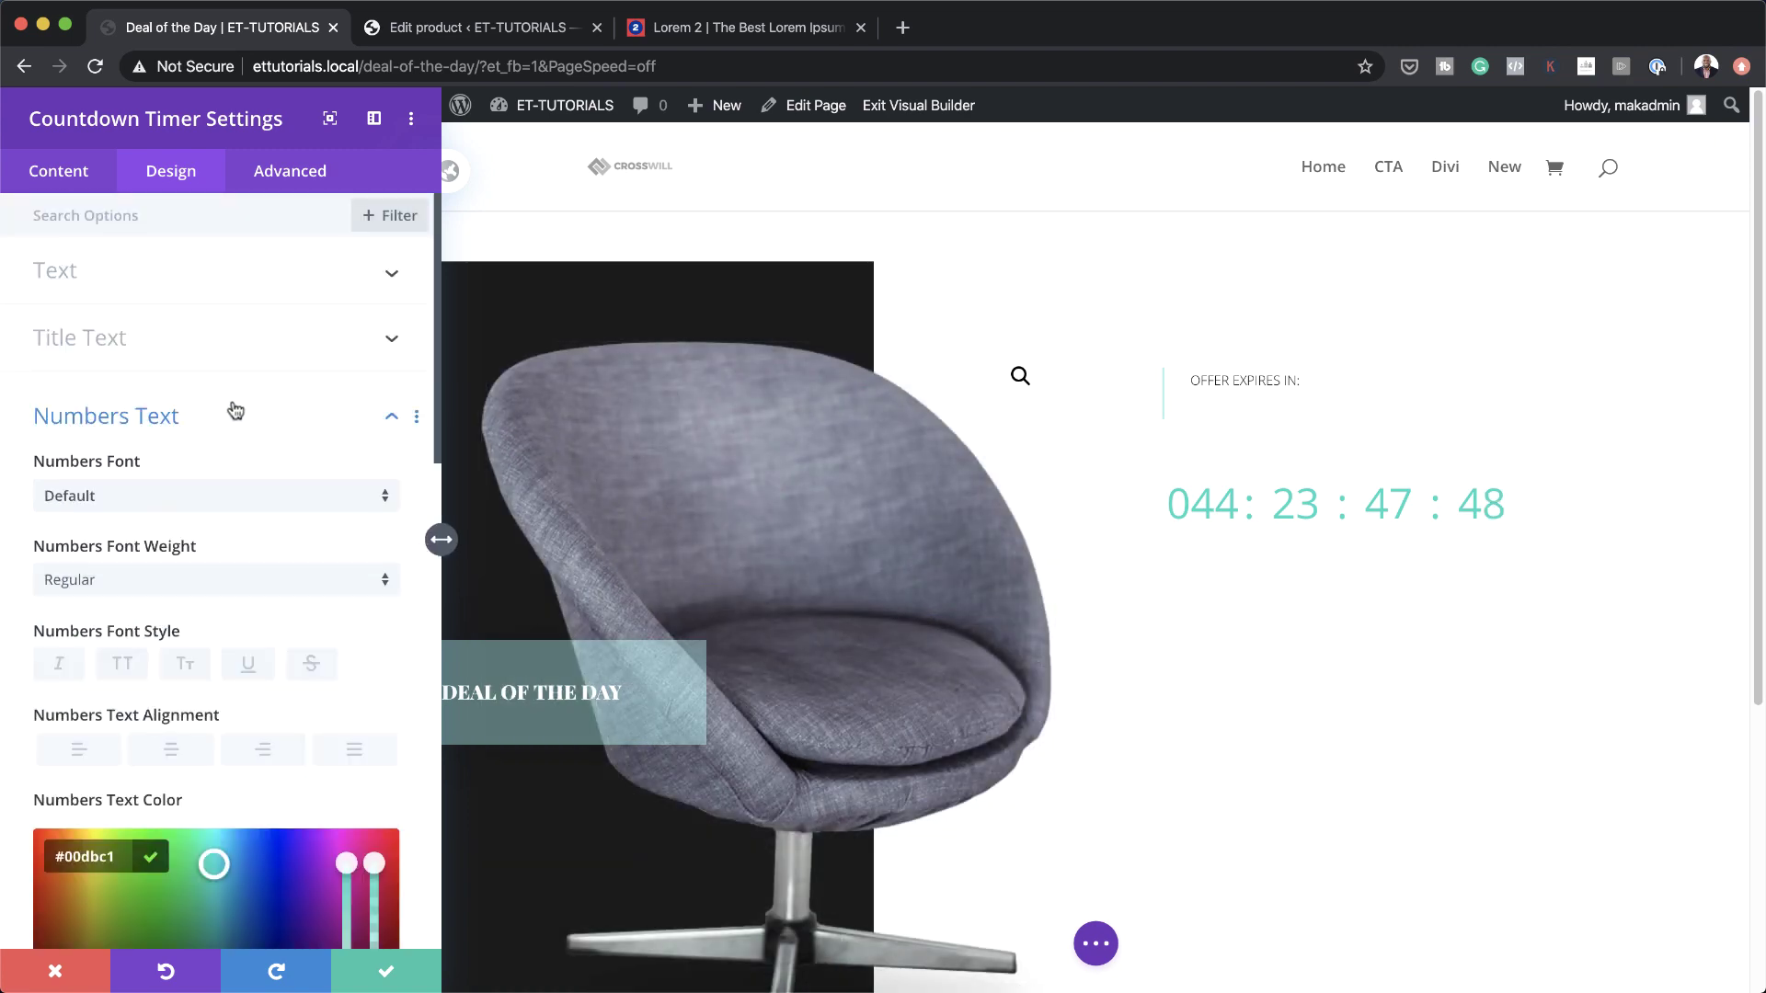
click(201, 496)
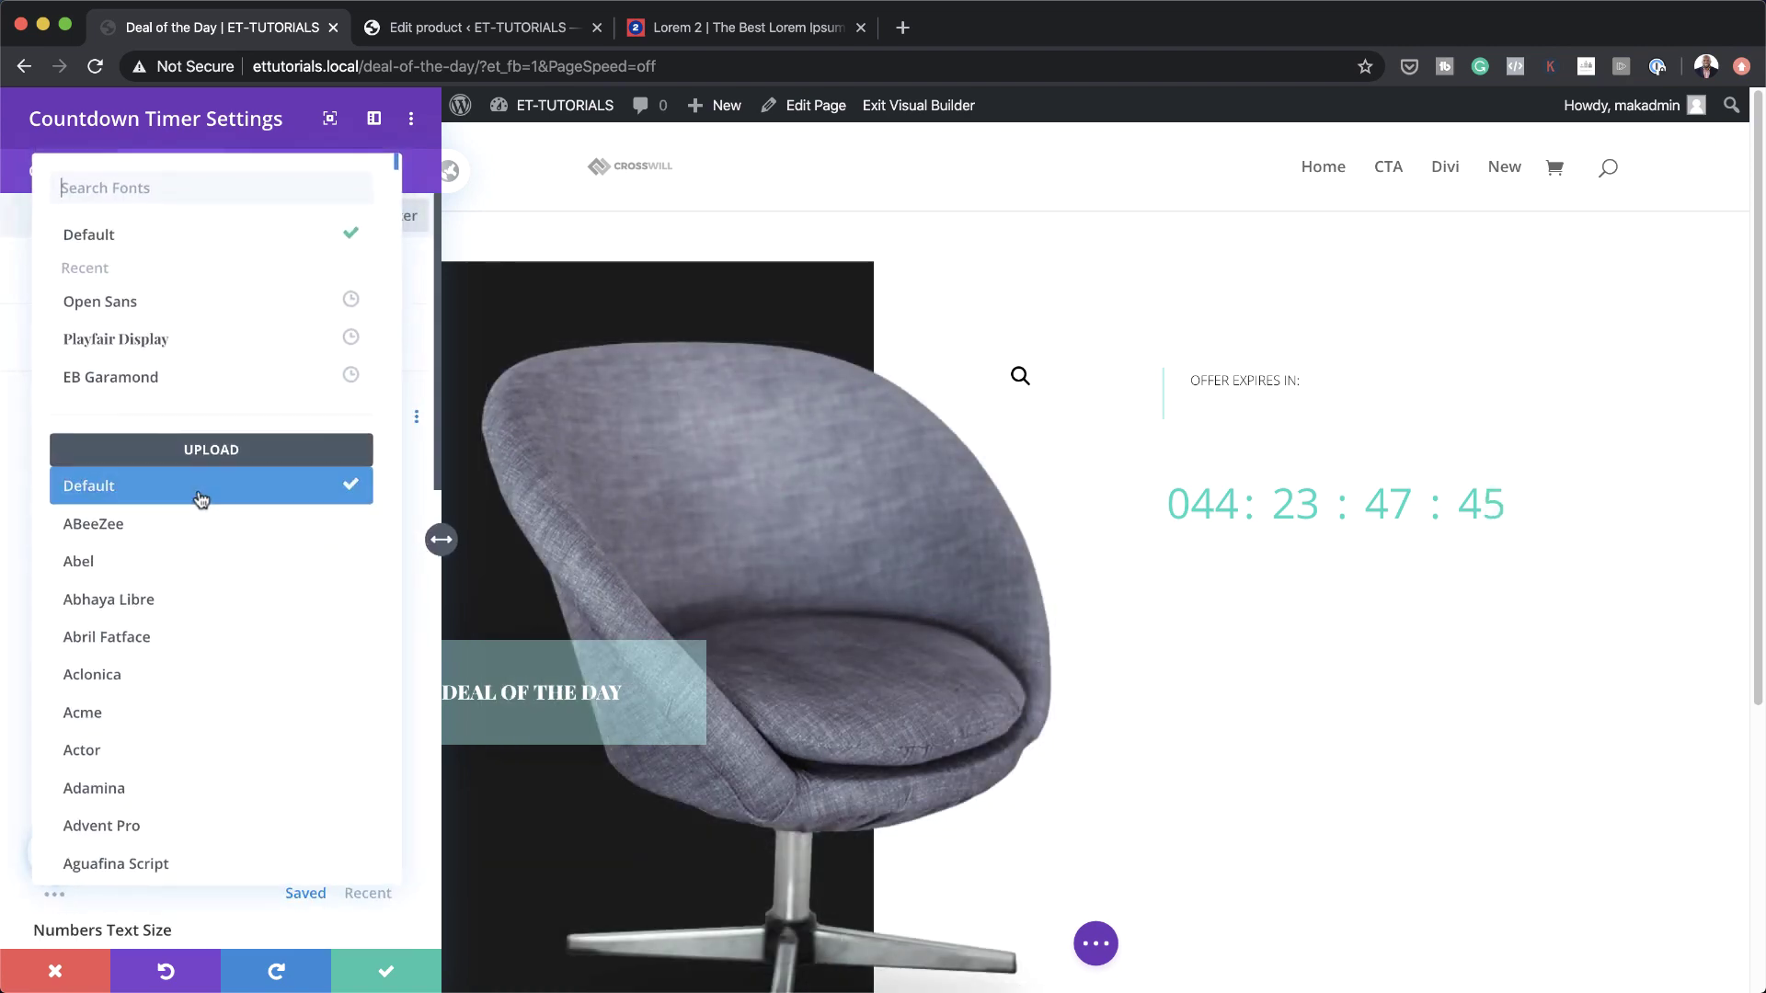
click(205, 303)
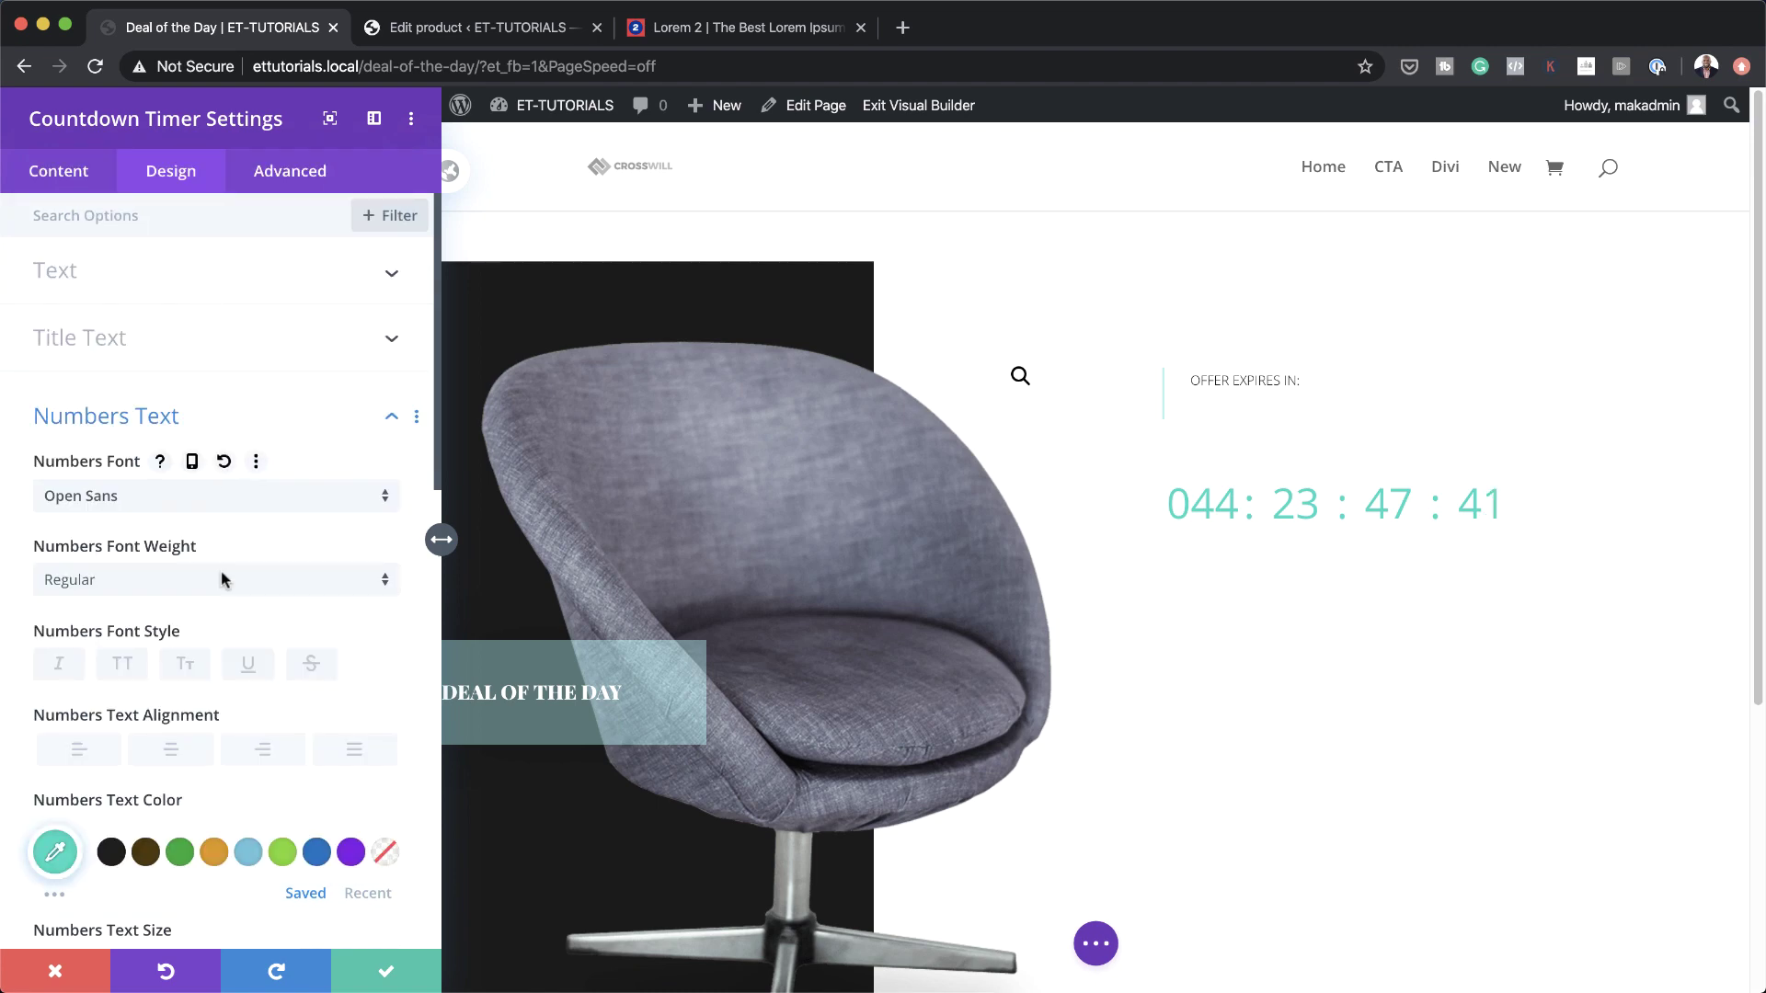
click(194, 580)
click(197, 674)
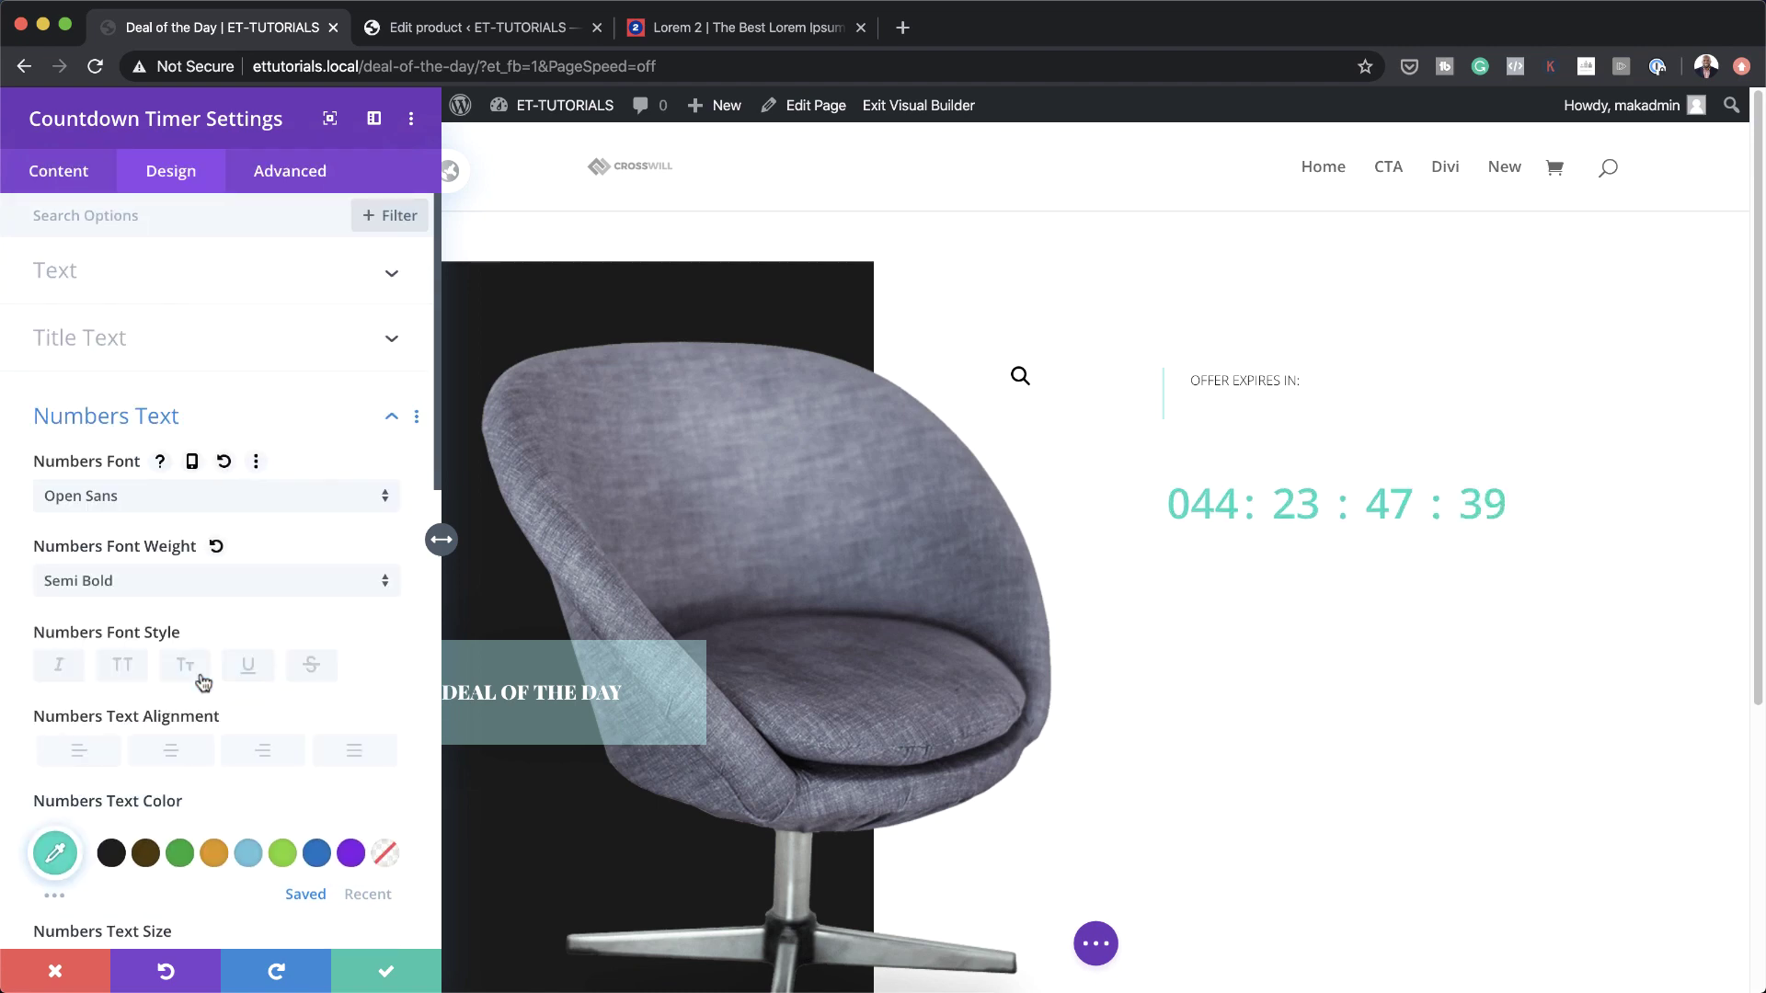
scroll(309, 754, down, 3)
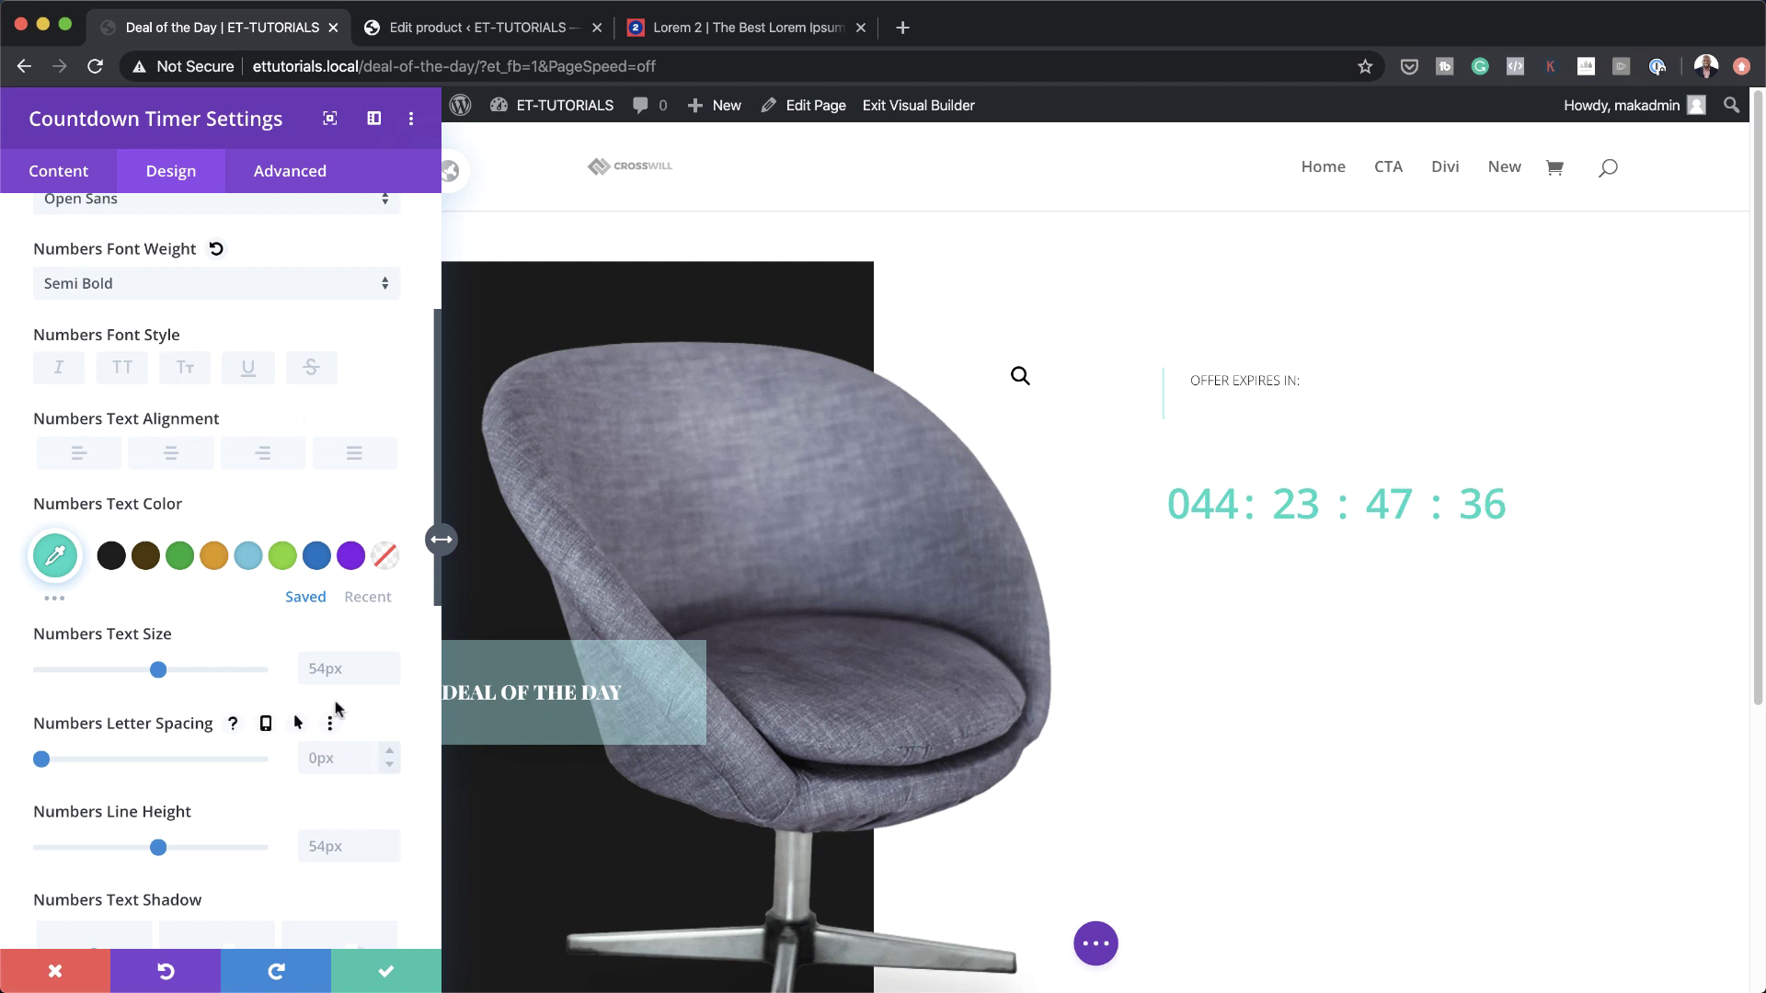
text(2vw)
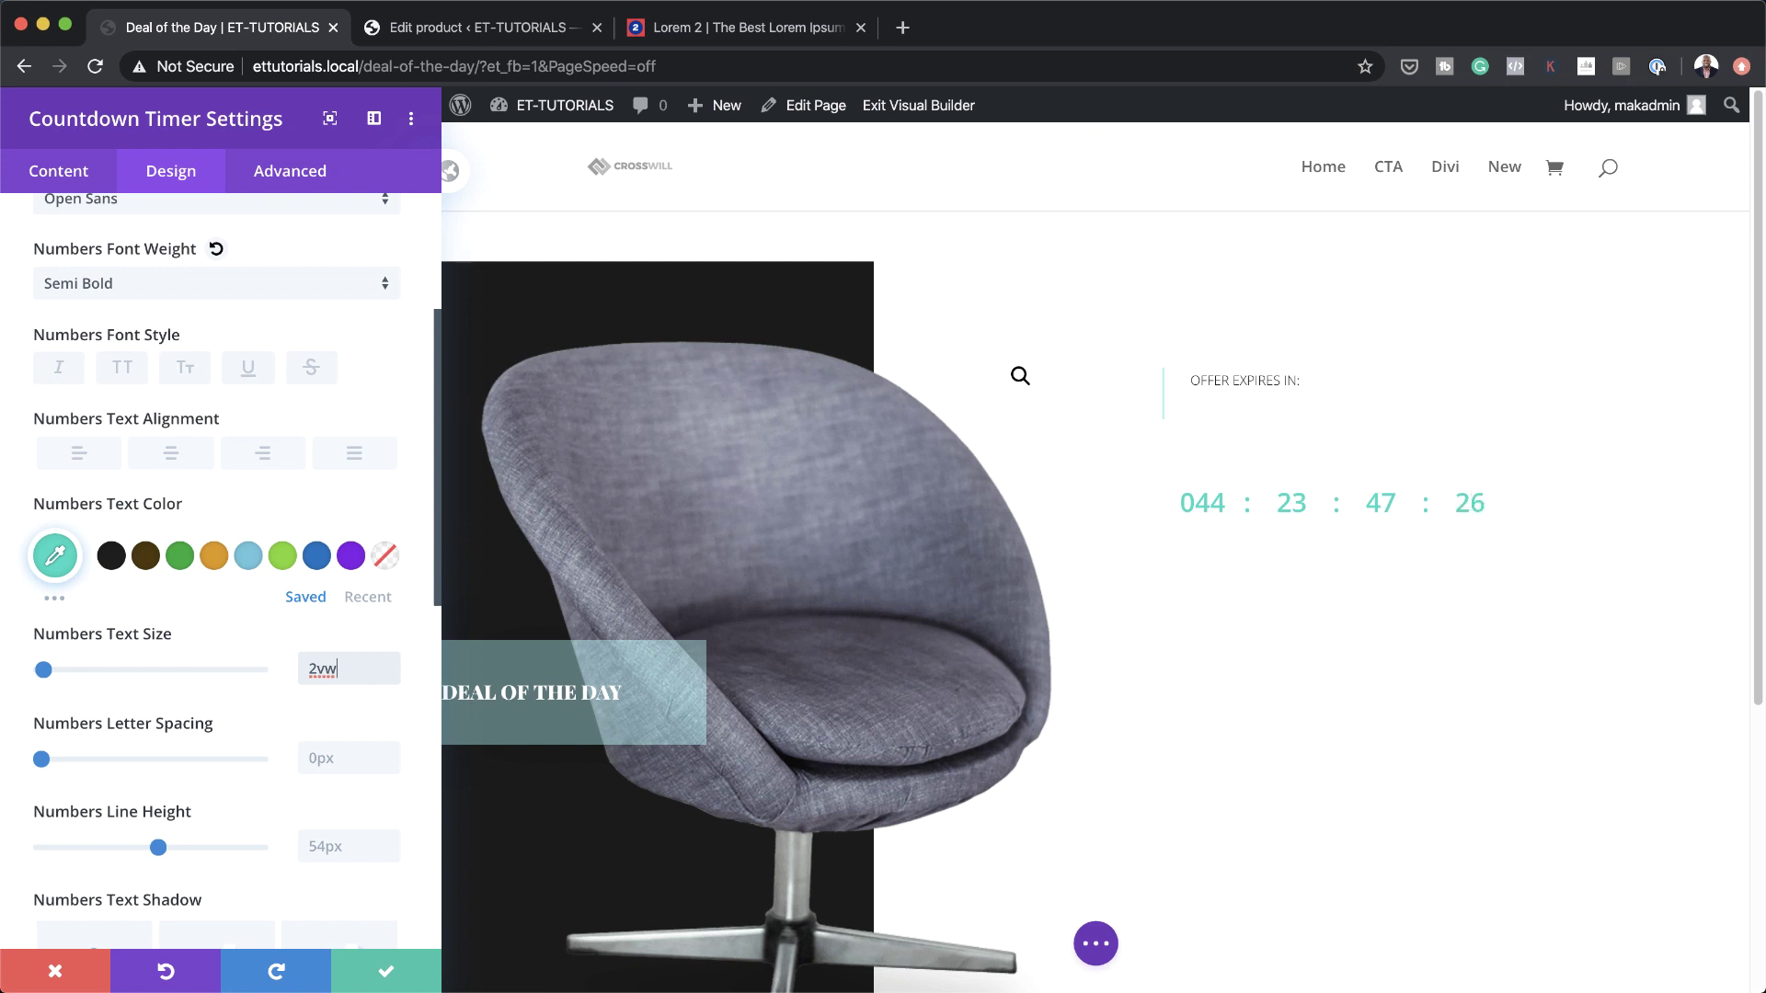
Set the countdown separator text colour to white (#ffffff) from the recent swatches
scroll(230, 632, down, 10)
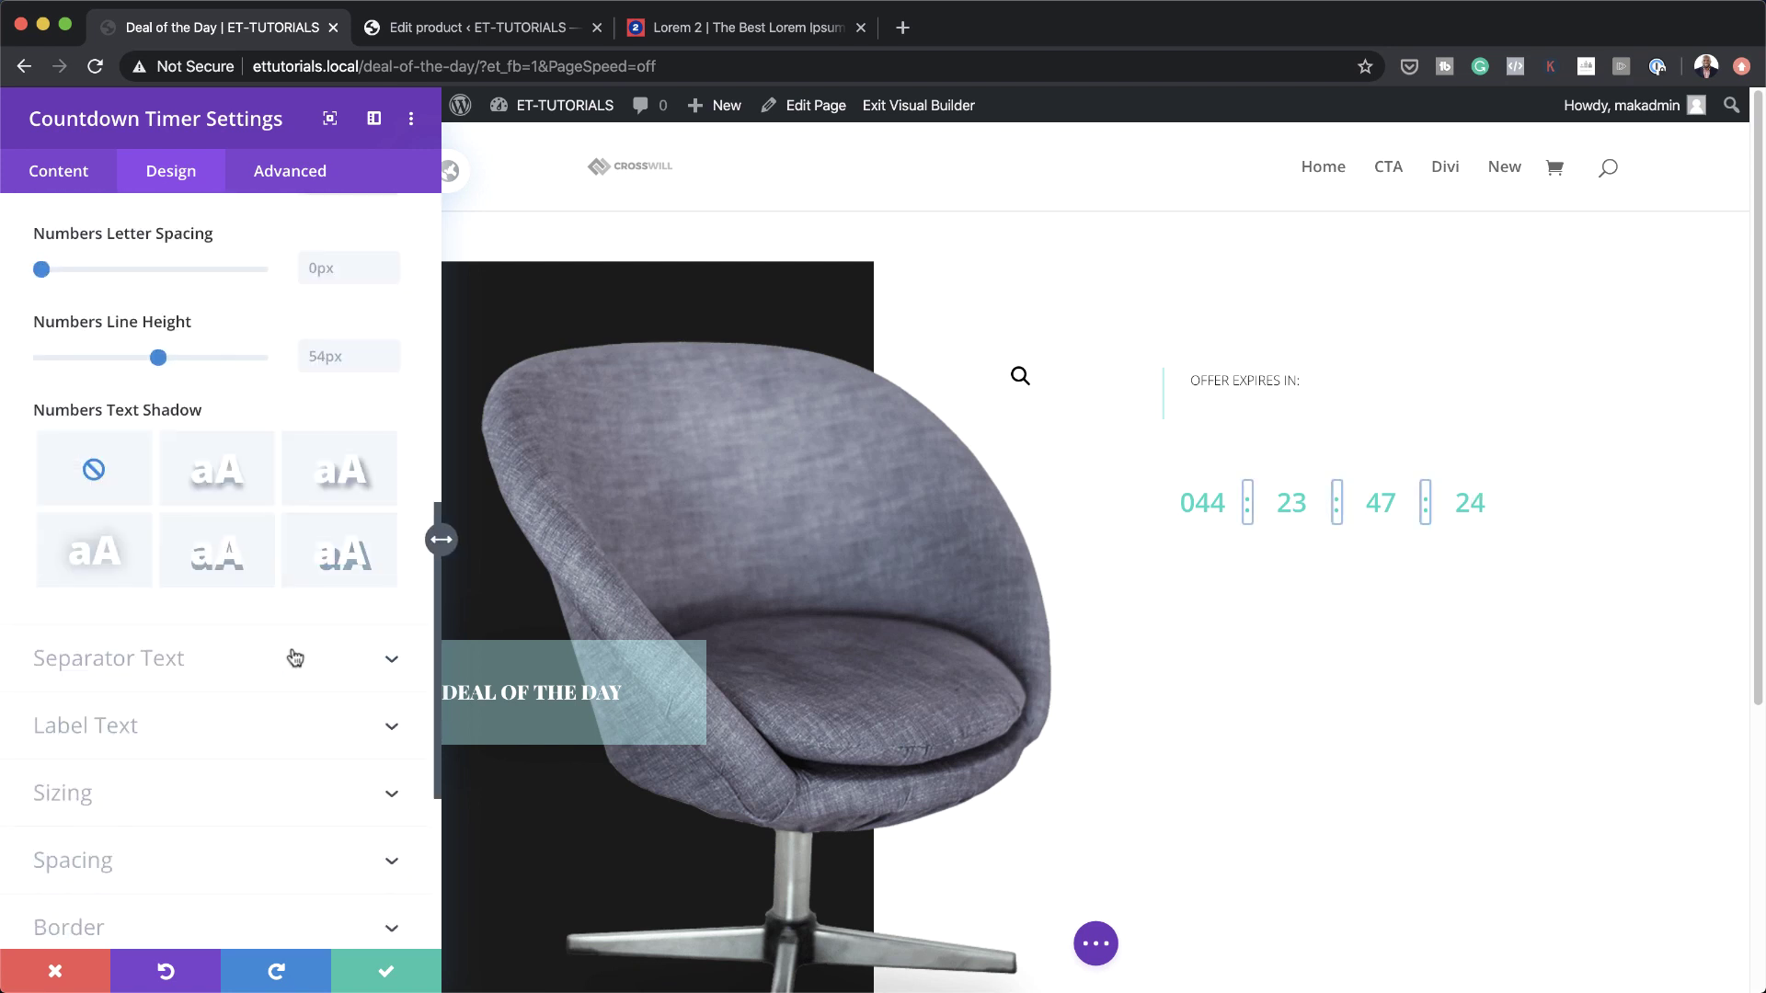
click(127, 654)
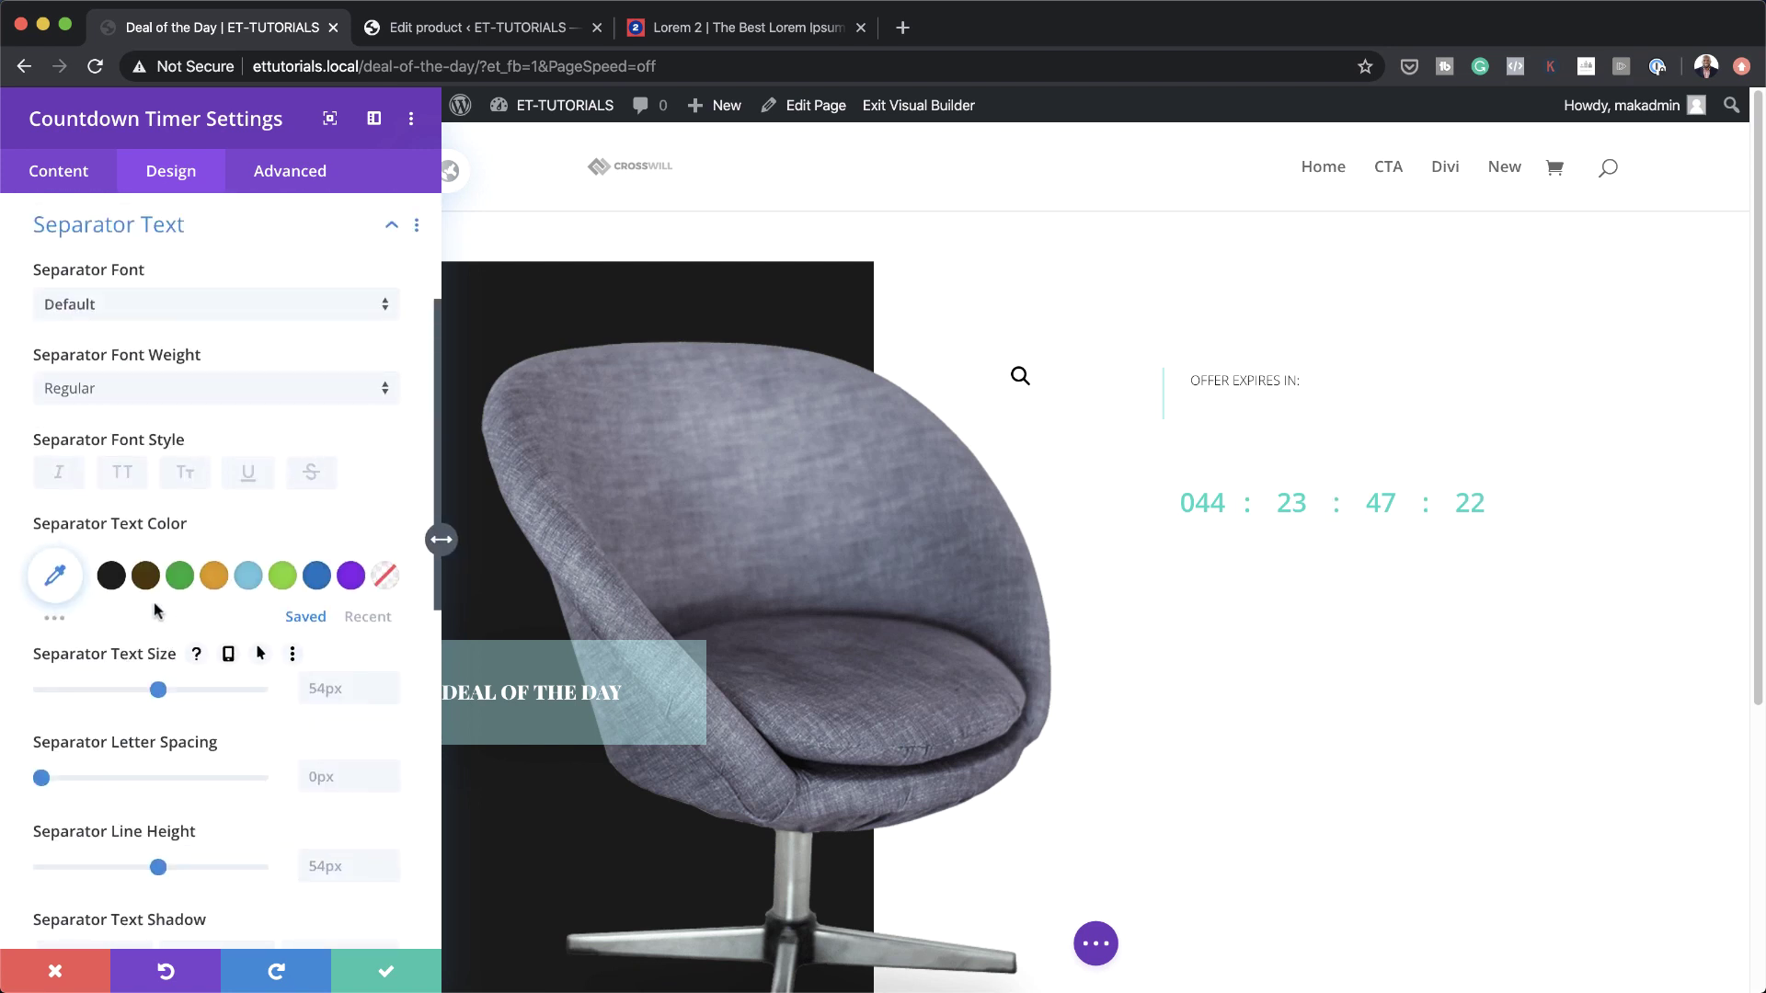
click(366, 619)
click(249, 576)
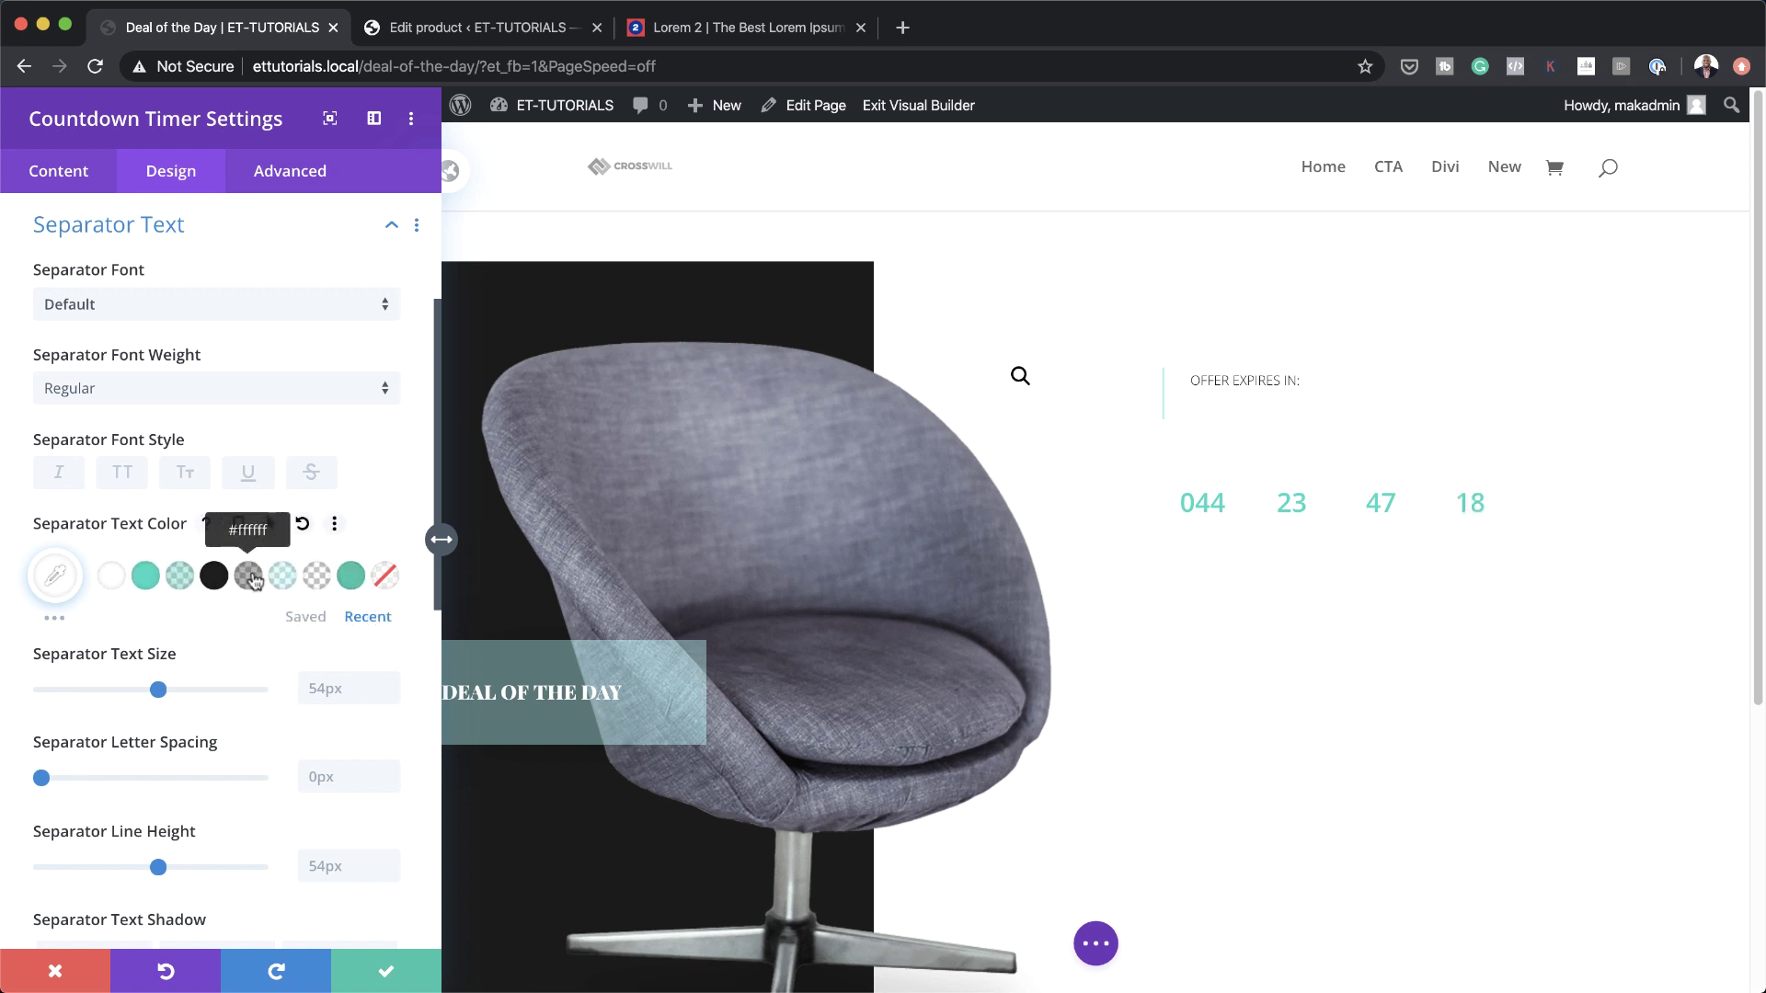
scroll(264, 689, up, 3)
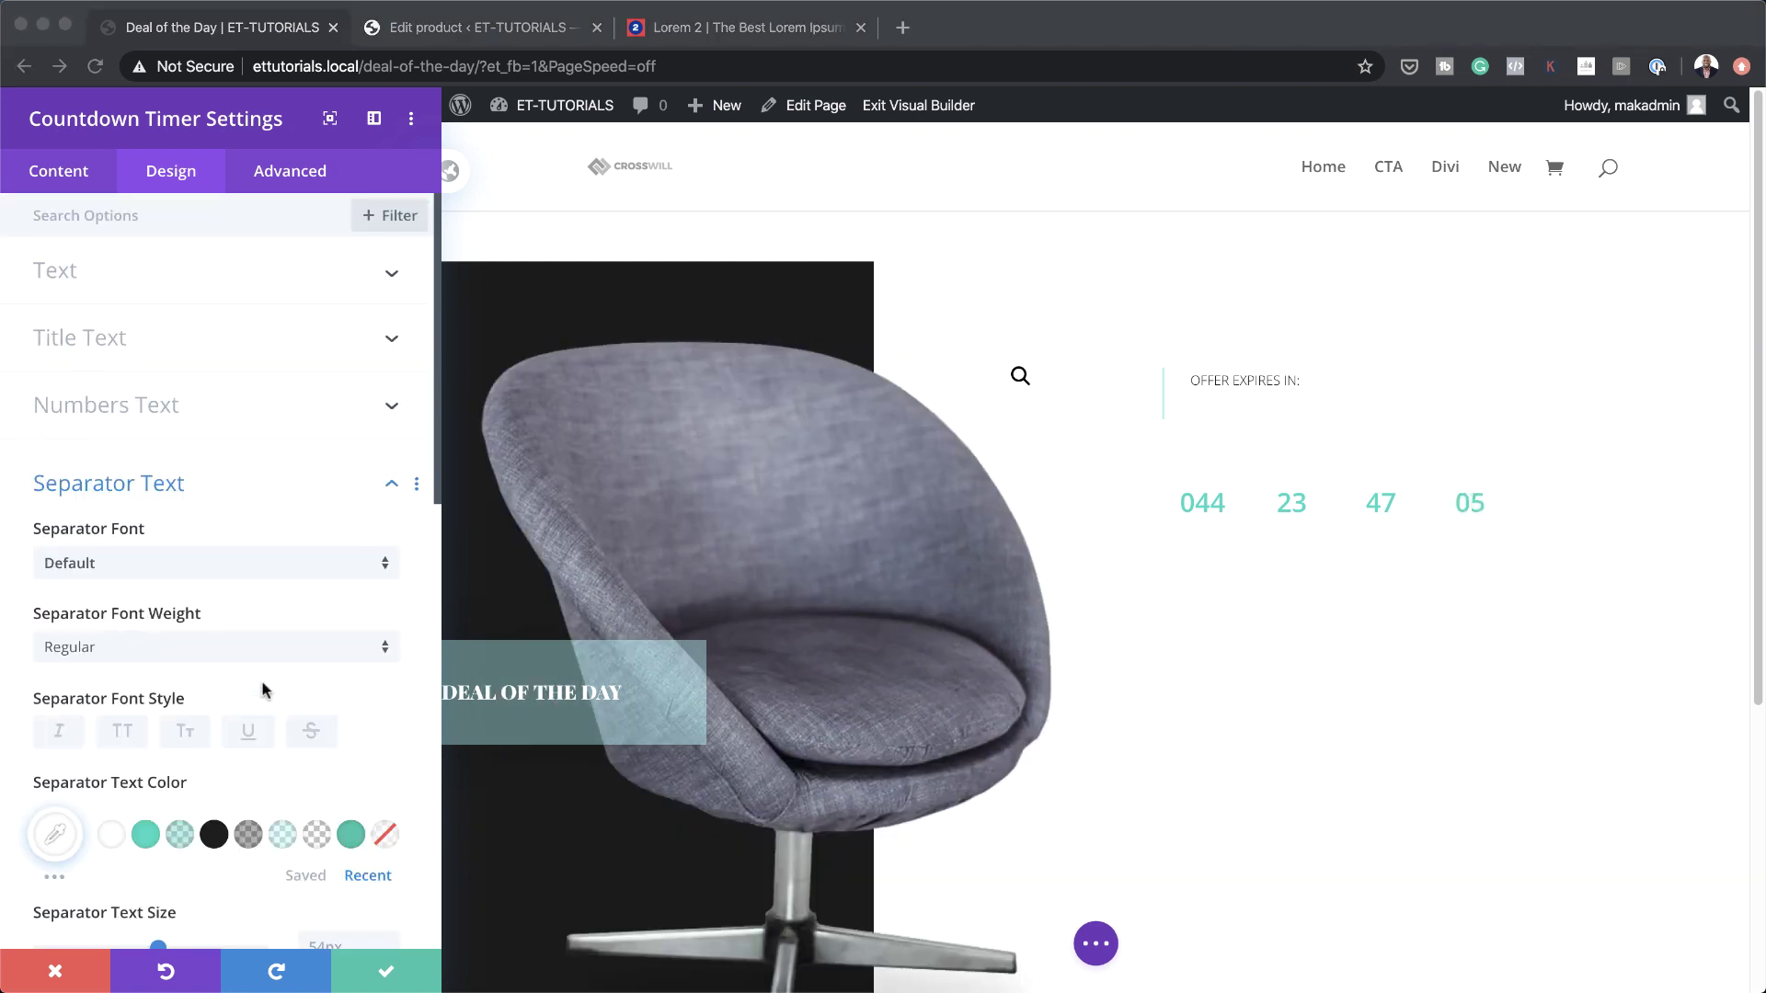
click(390, 486)
click(390, 485)
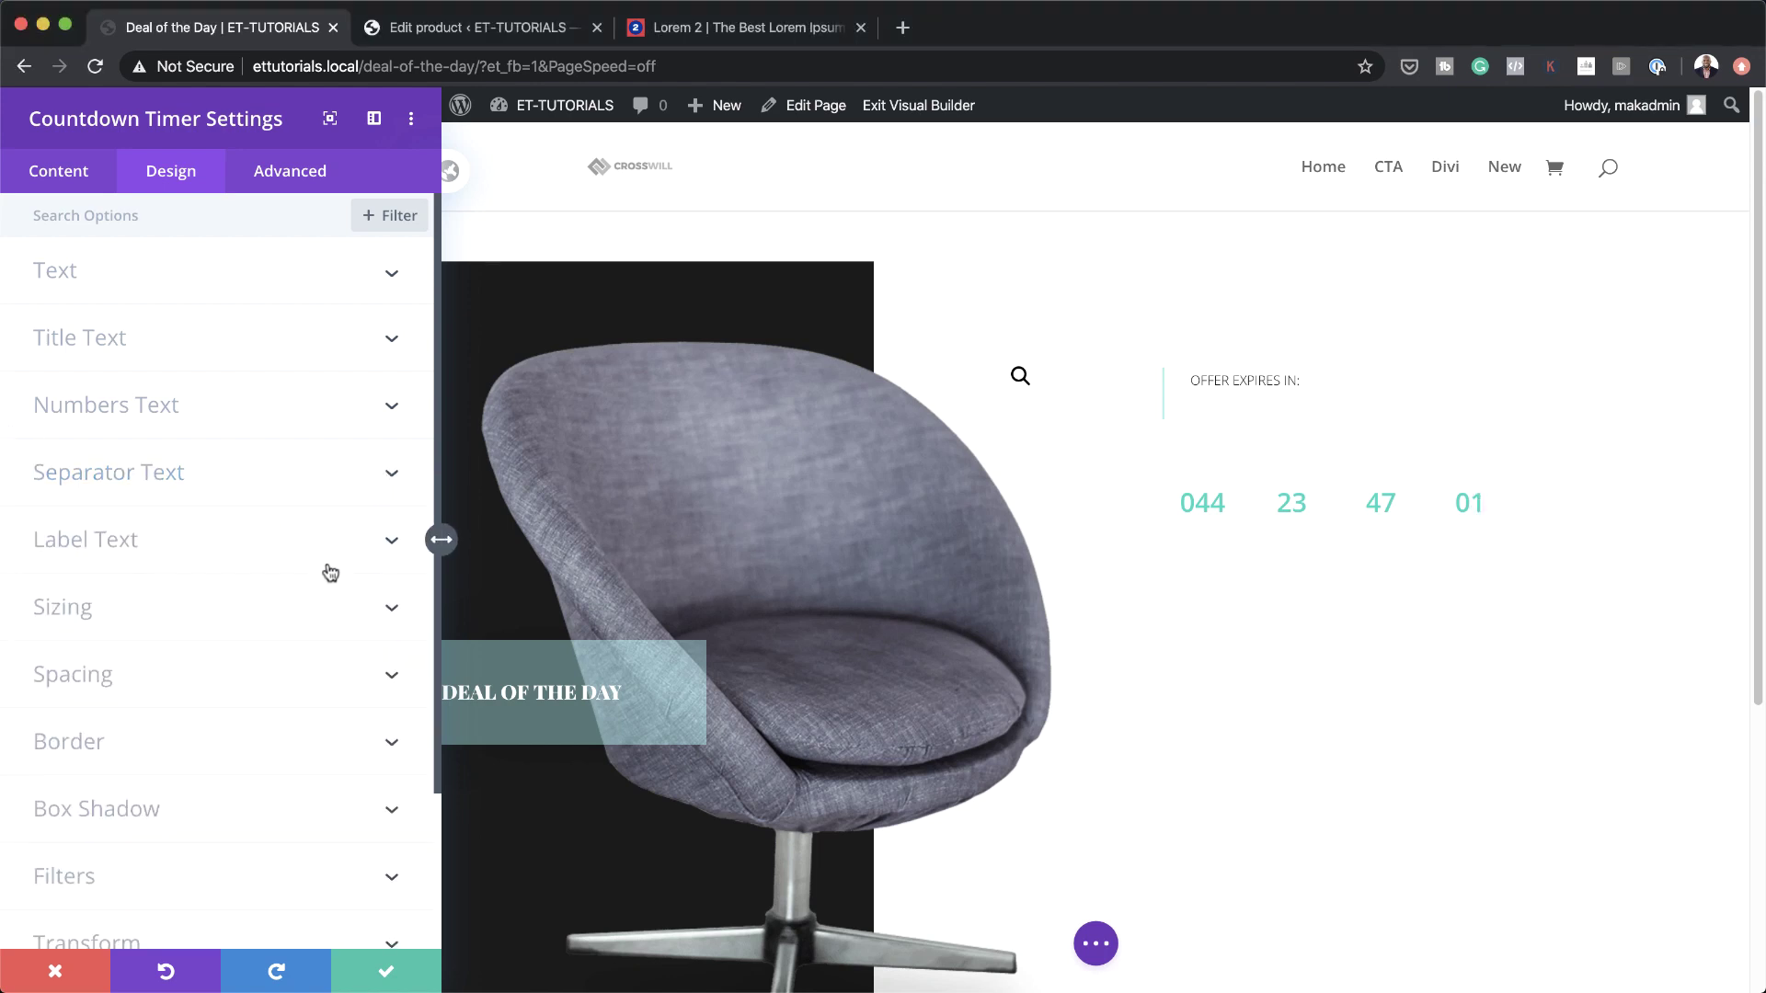
Colour the countdown labels #282828 and set their text size to 0.8vw
click(138, 539)
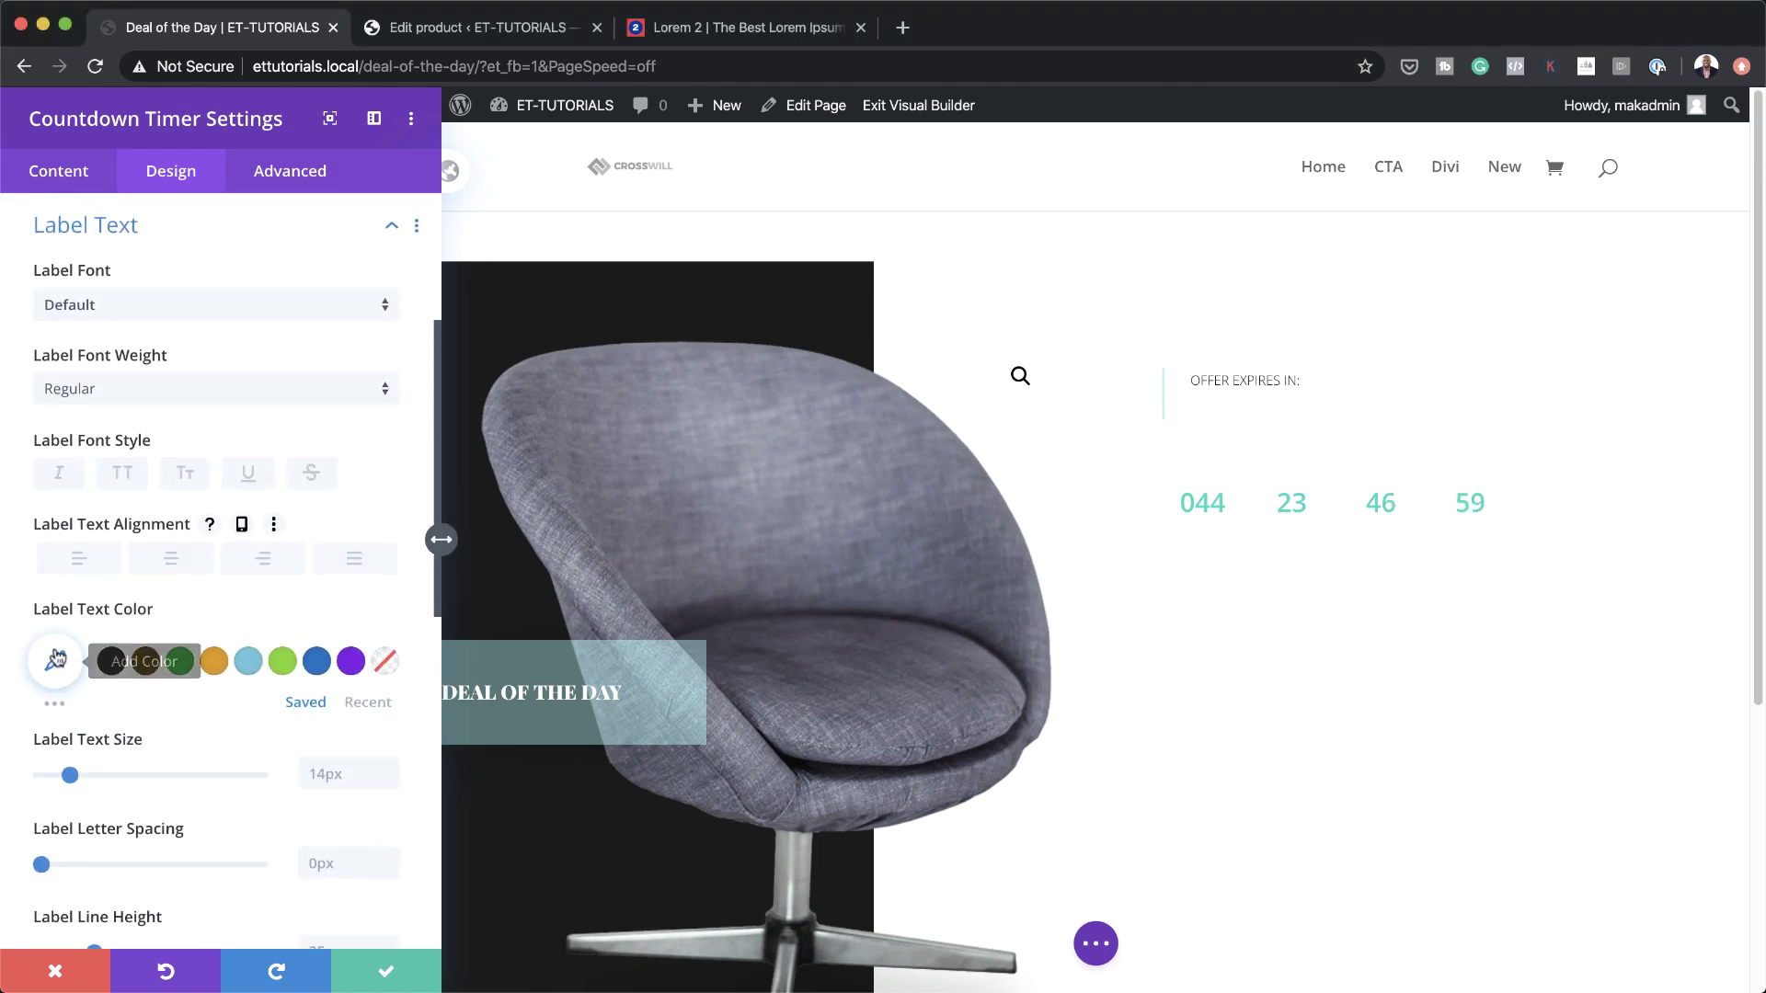
click(55, 662)
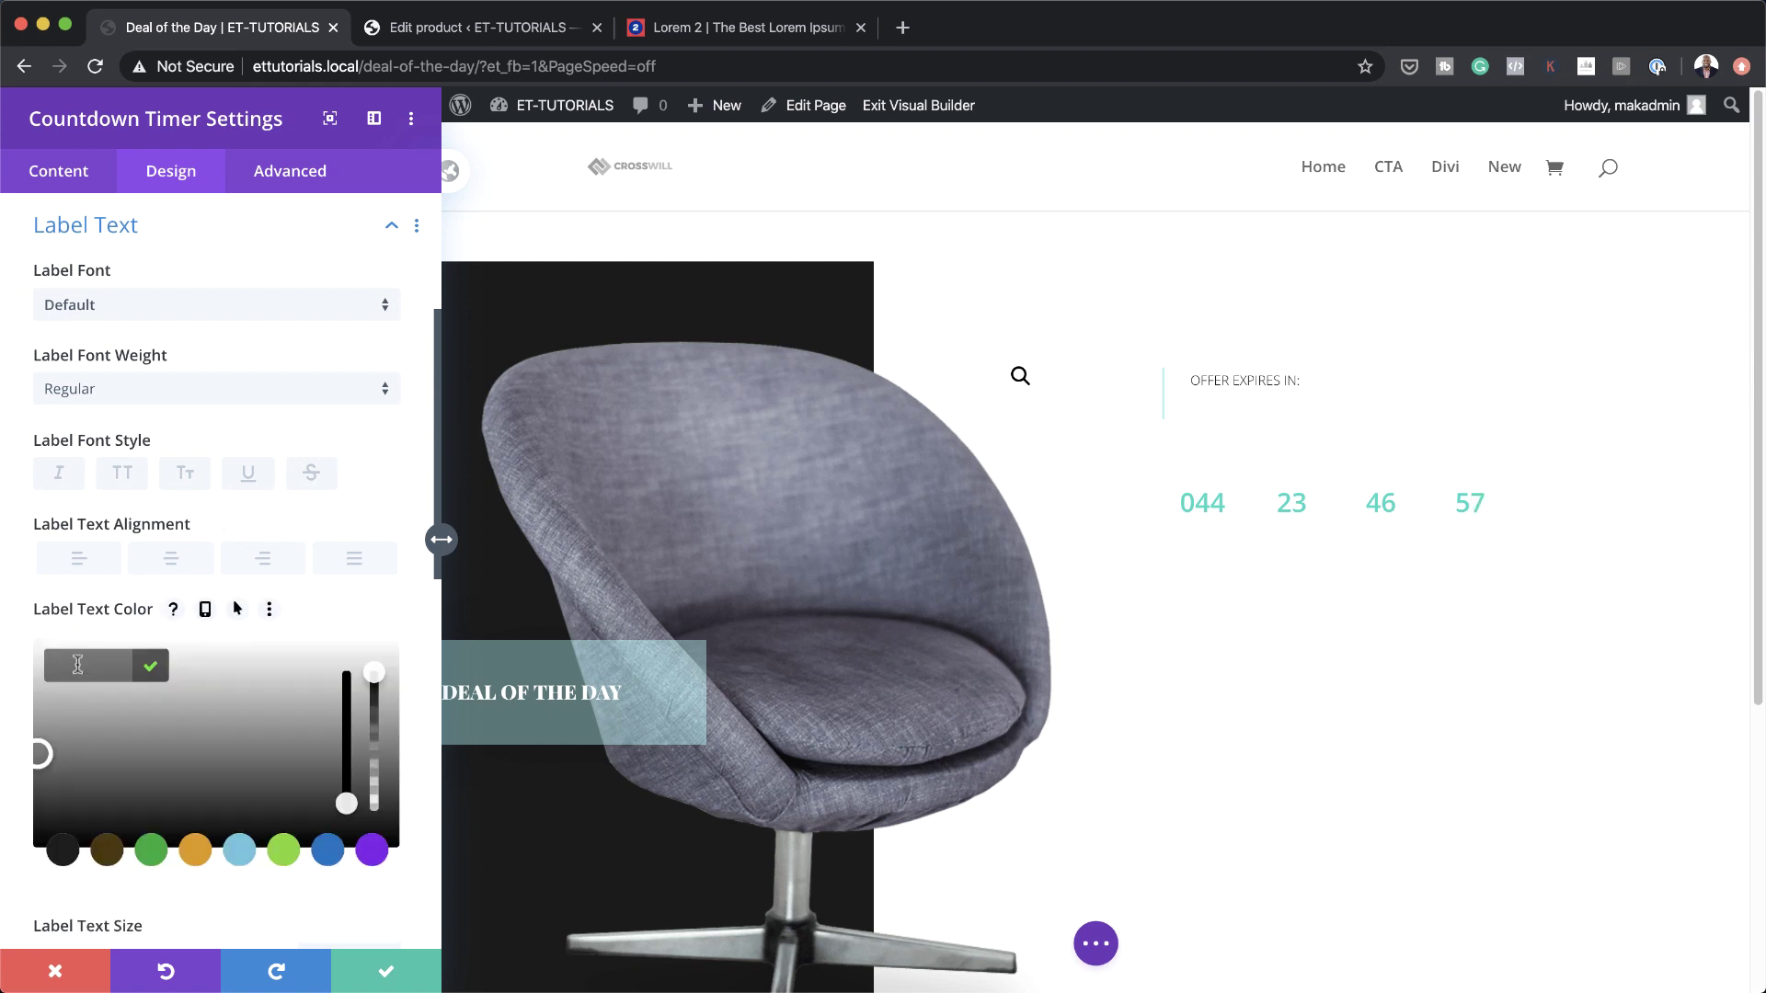
text(#282828)
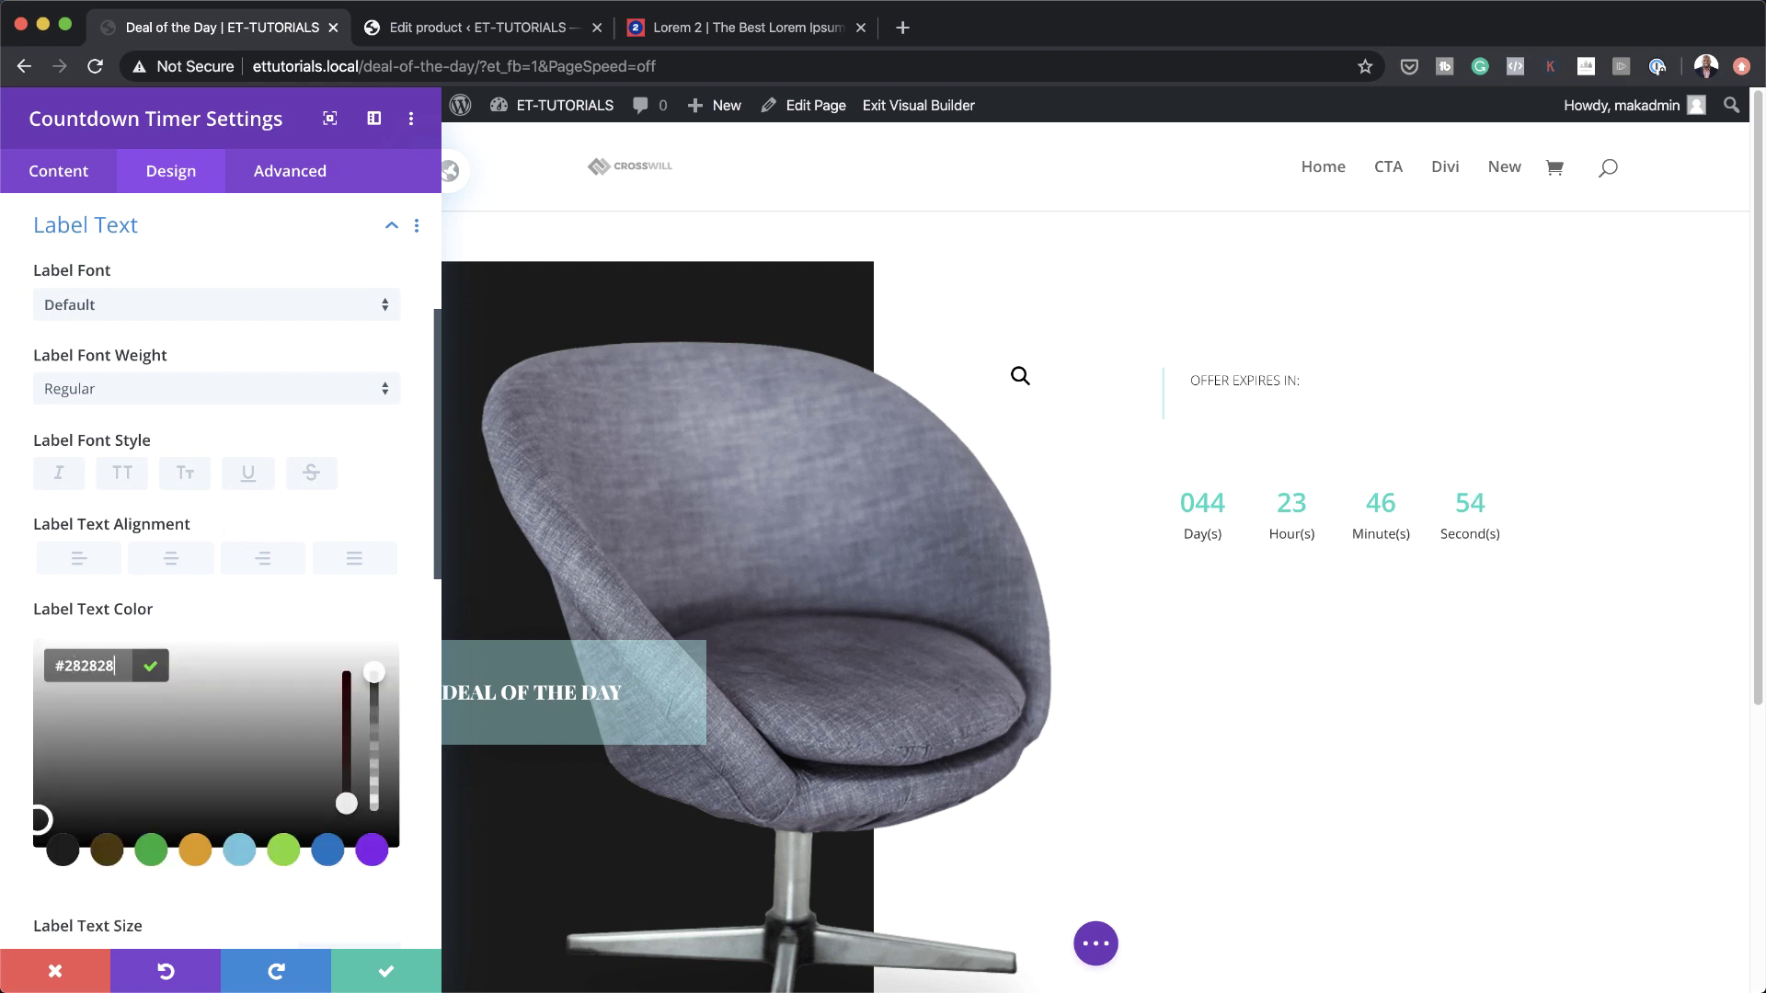
key(super+Tab)
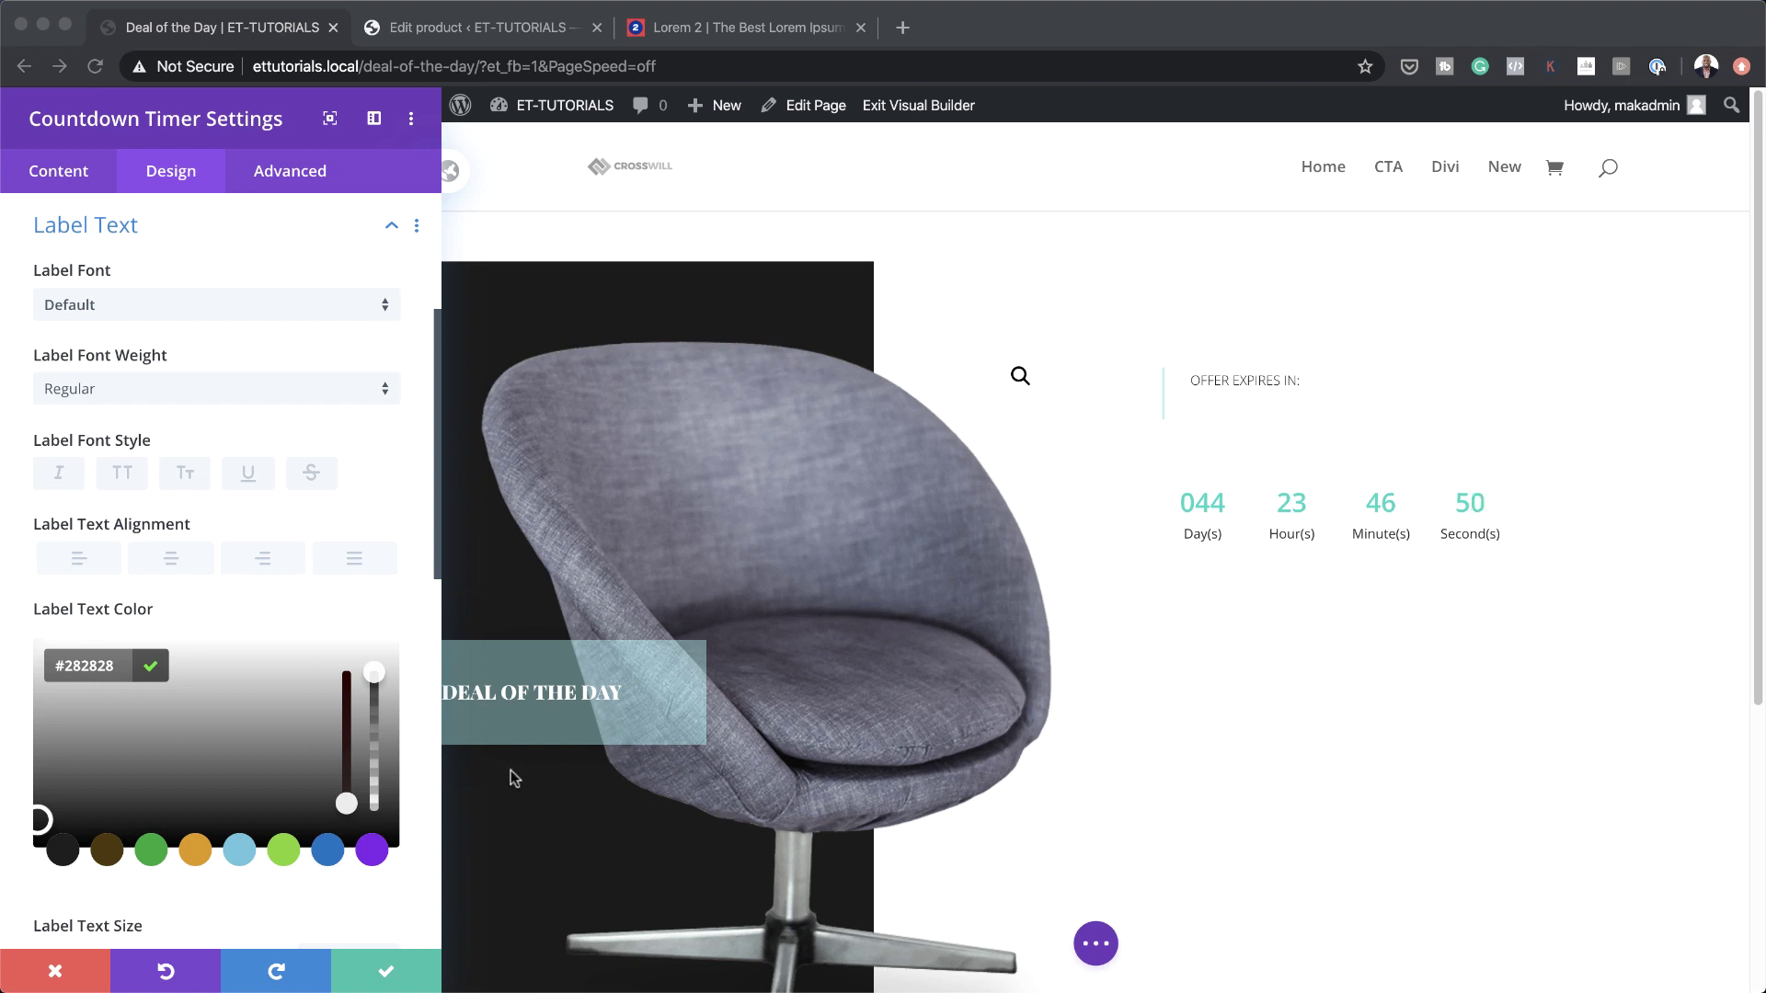
scroll(221, 644, down, 5)
click(355, 716)
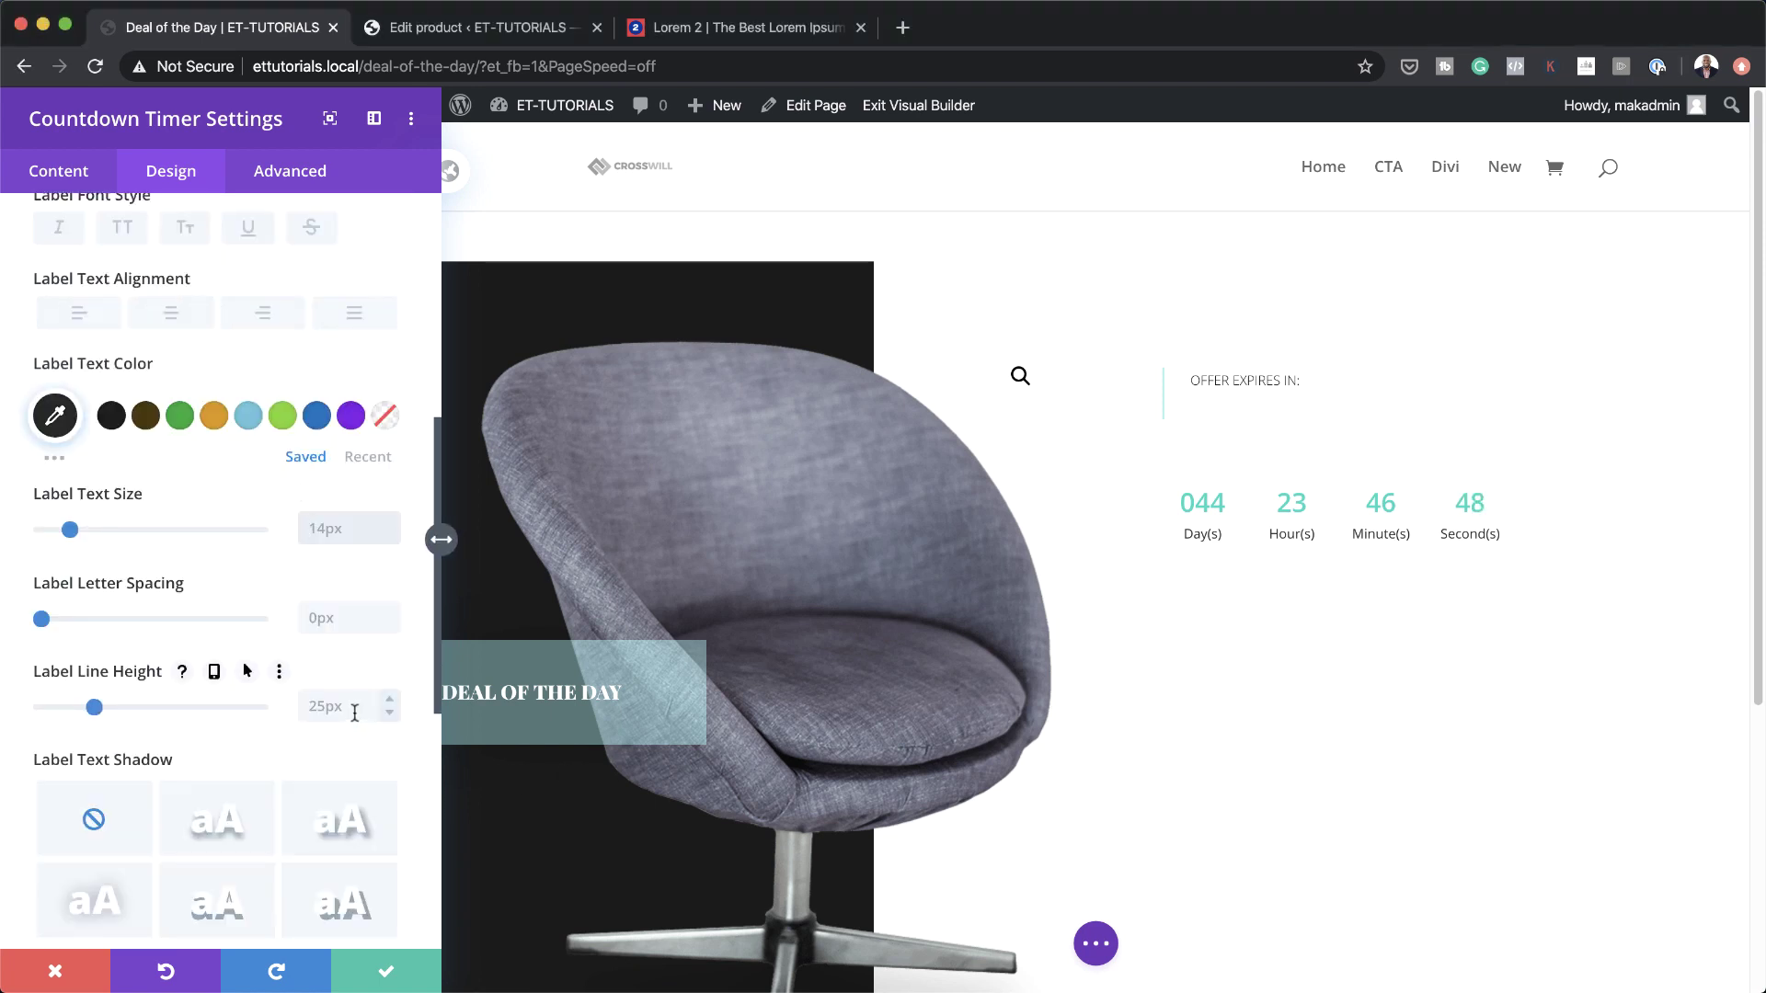
text(0.8vw)
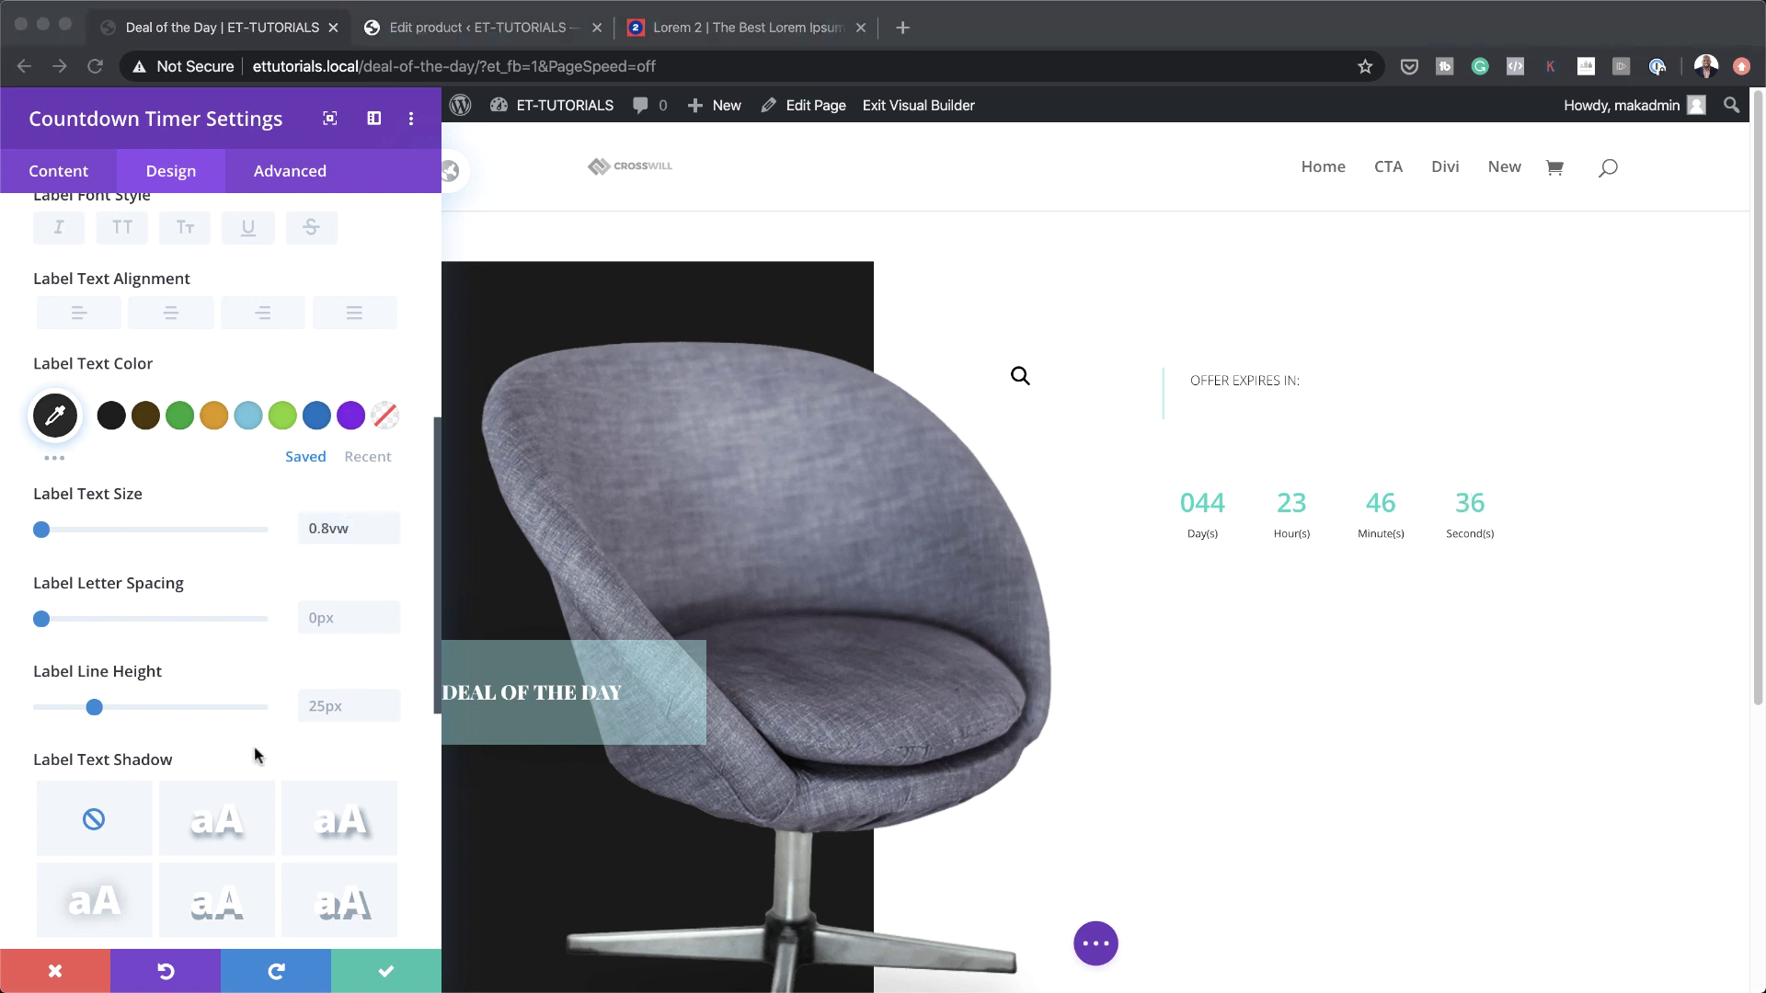
scroll(255, 745, down, 6)
Set the countdown timer's desktop width to 30vw
click(111, 466)
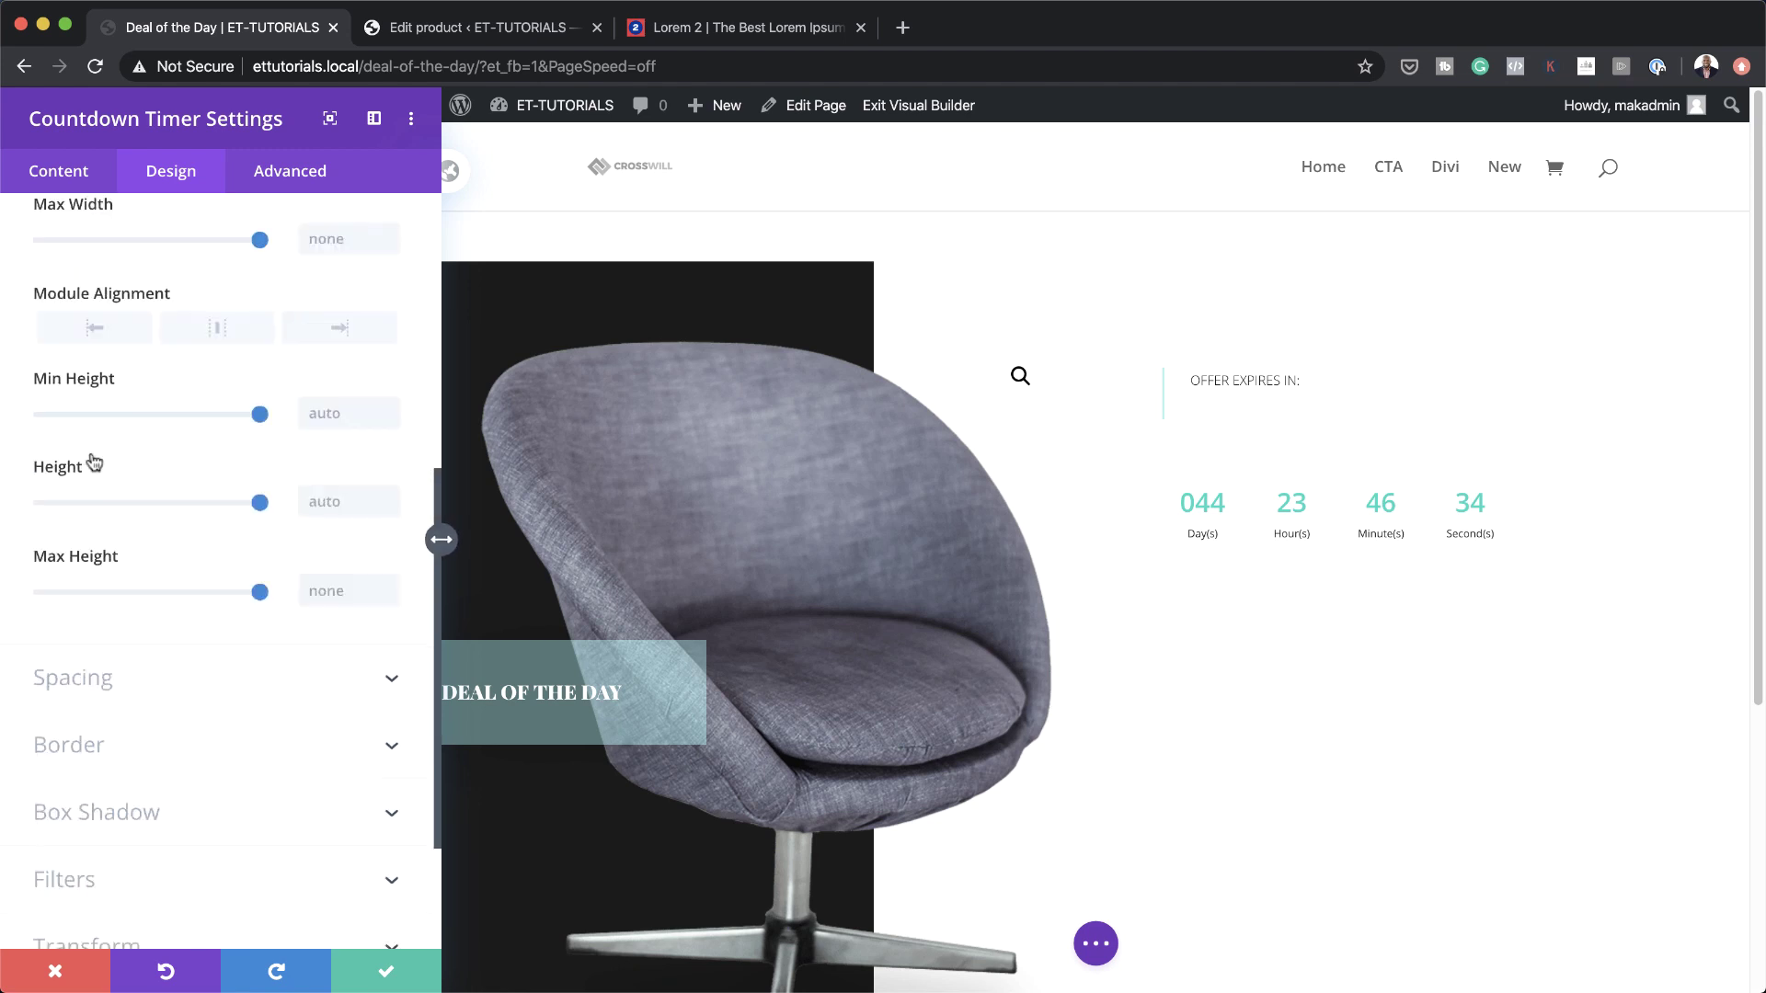
scroll(94, 463, up, 2)
click(330, 304)
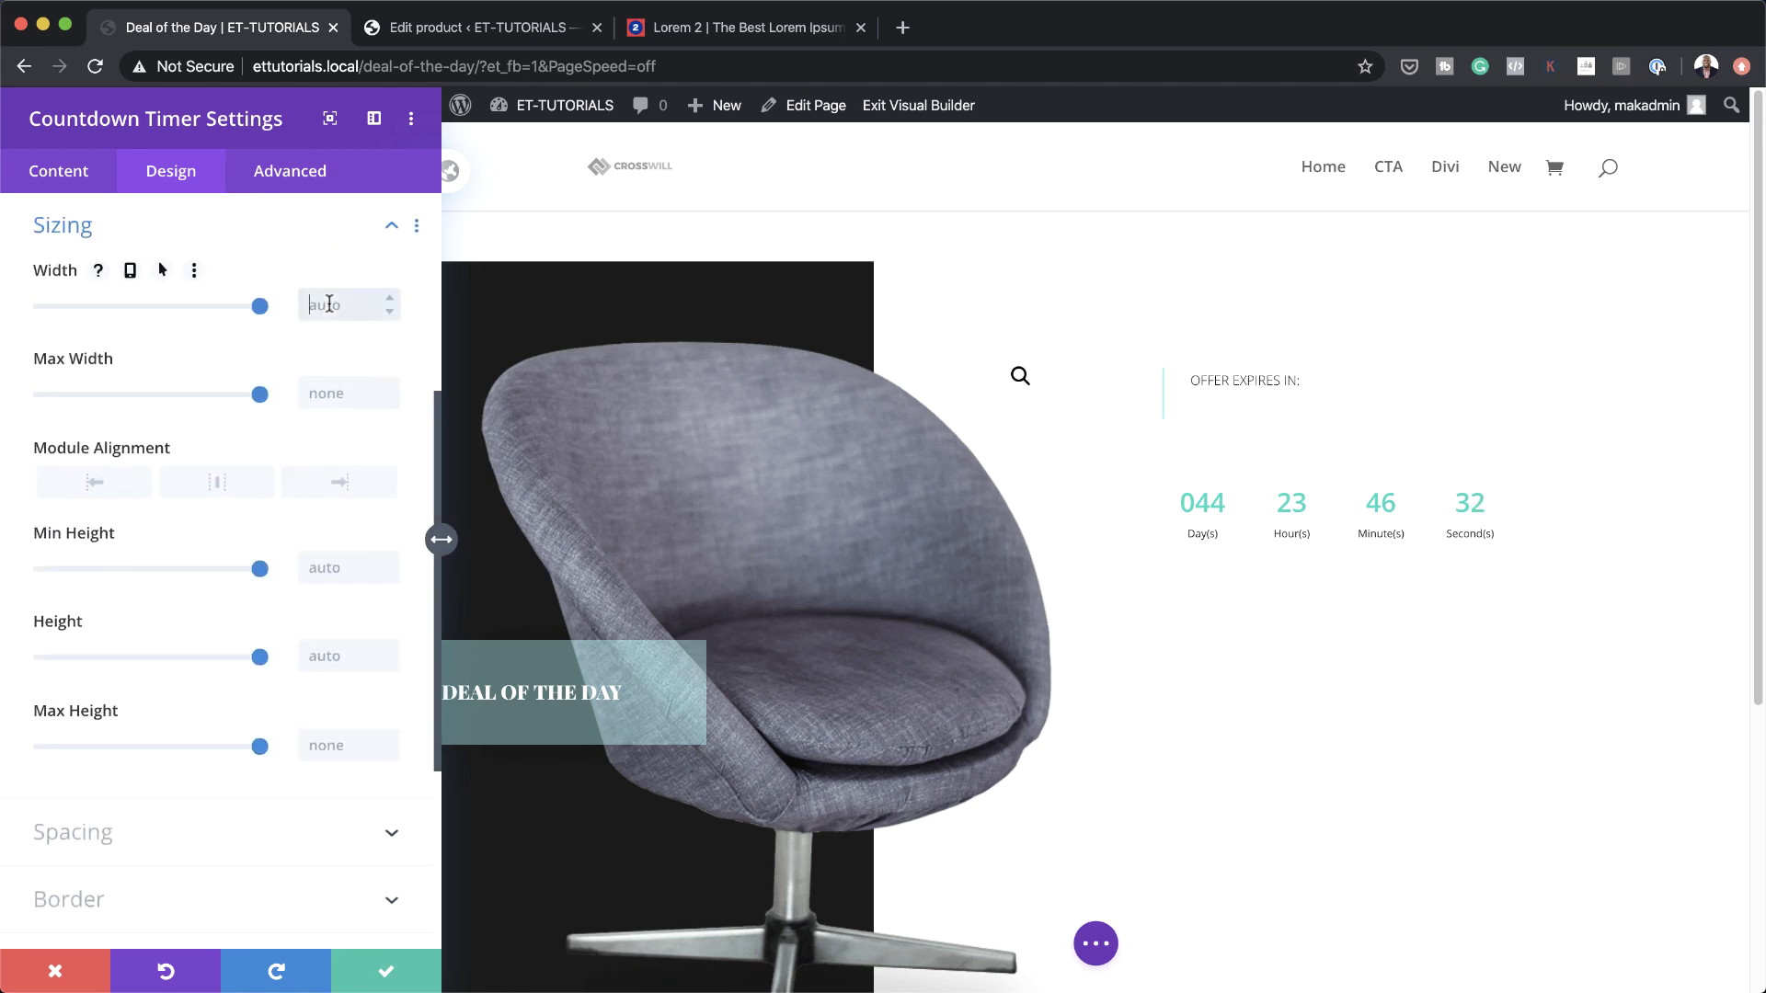
text(30vw)
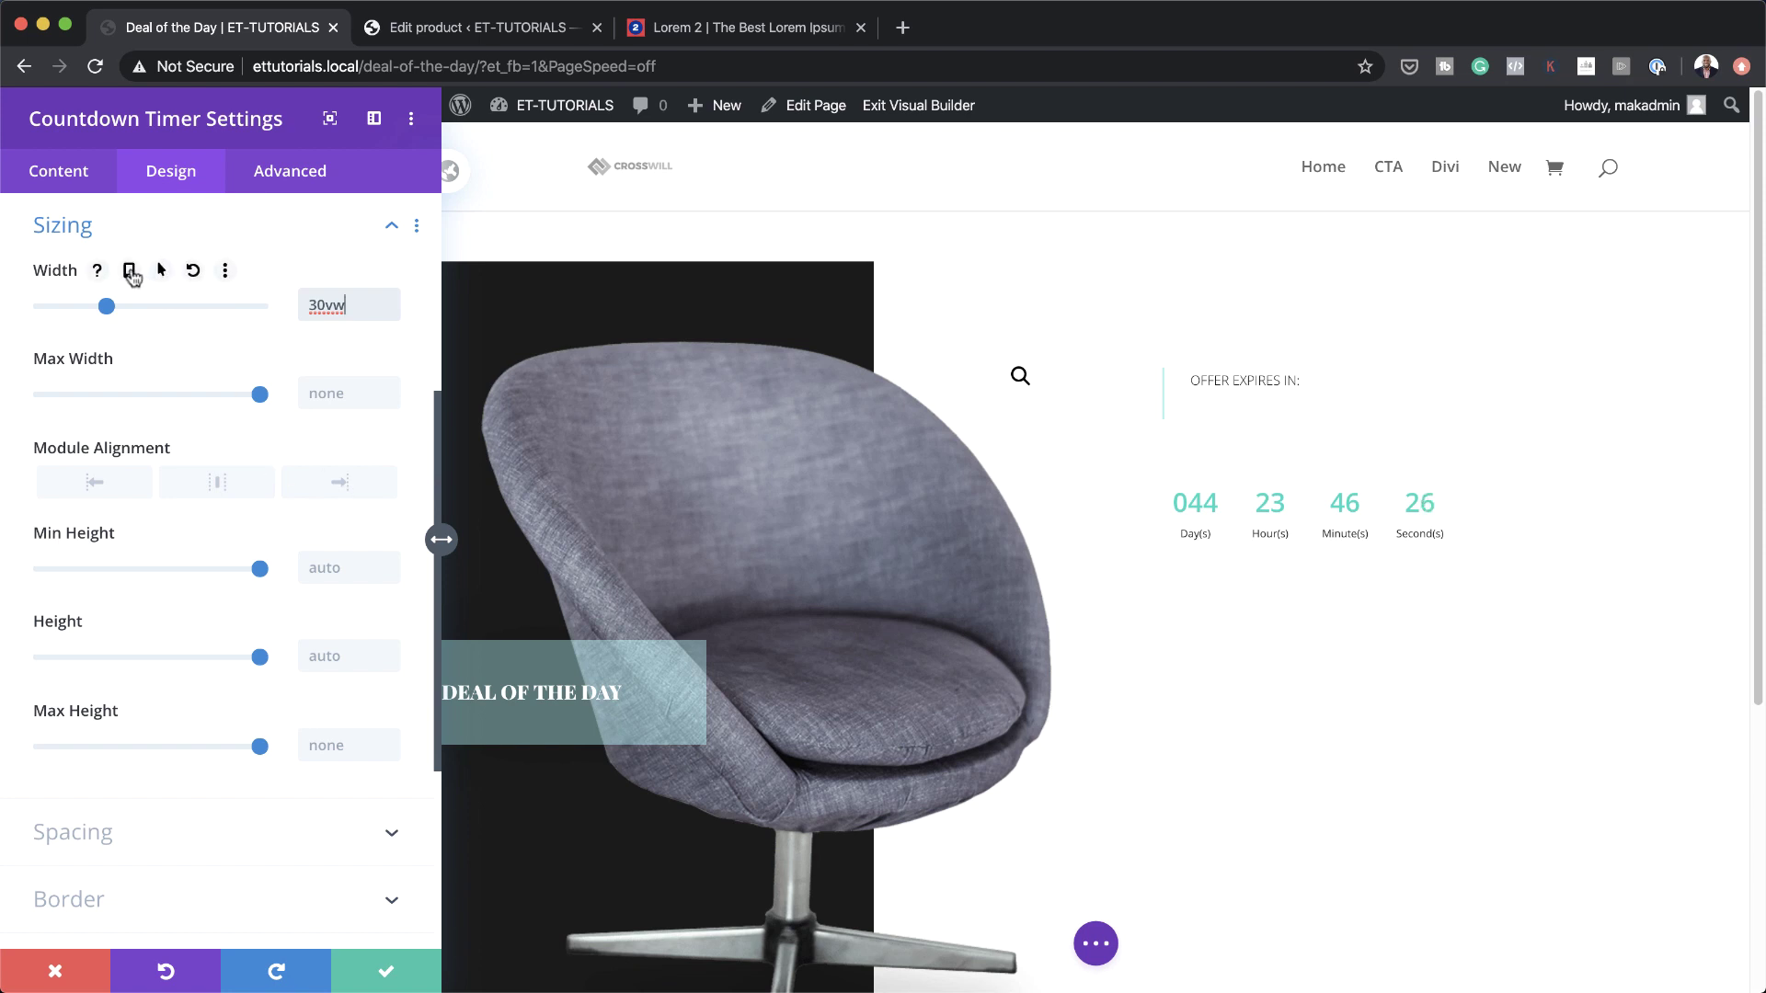
Give the countdown timer a 65vw width on phones
click(130, 272)
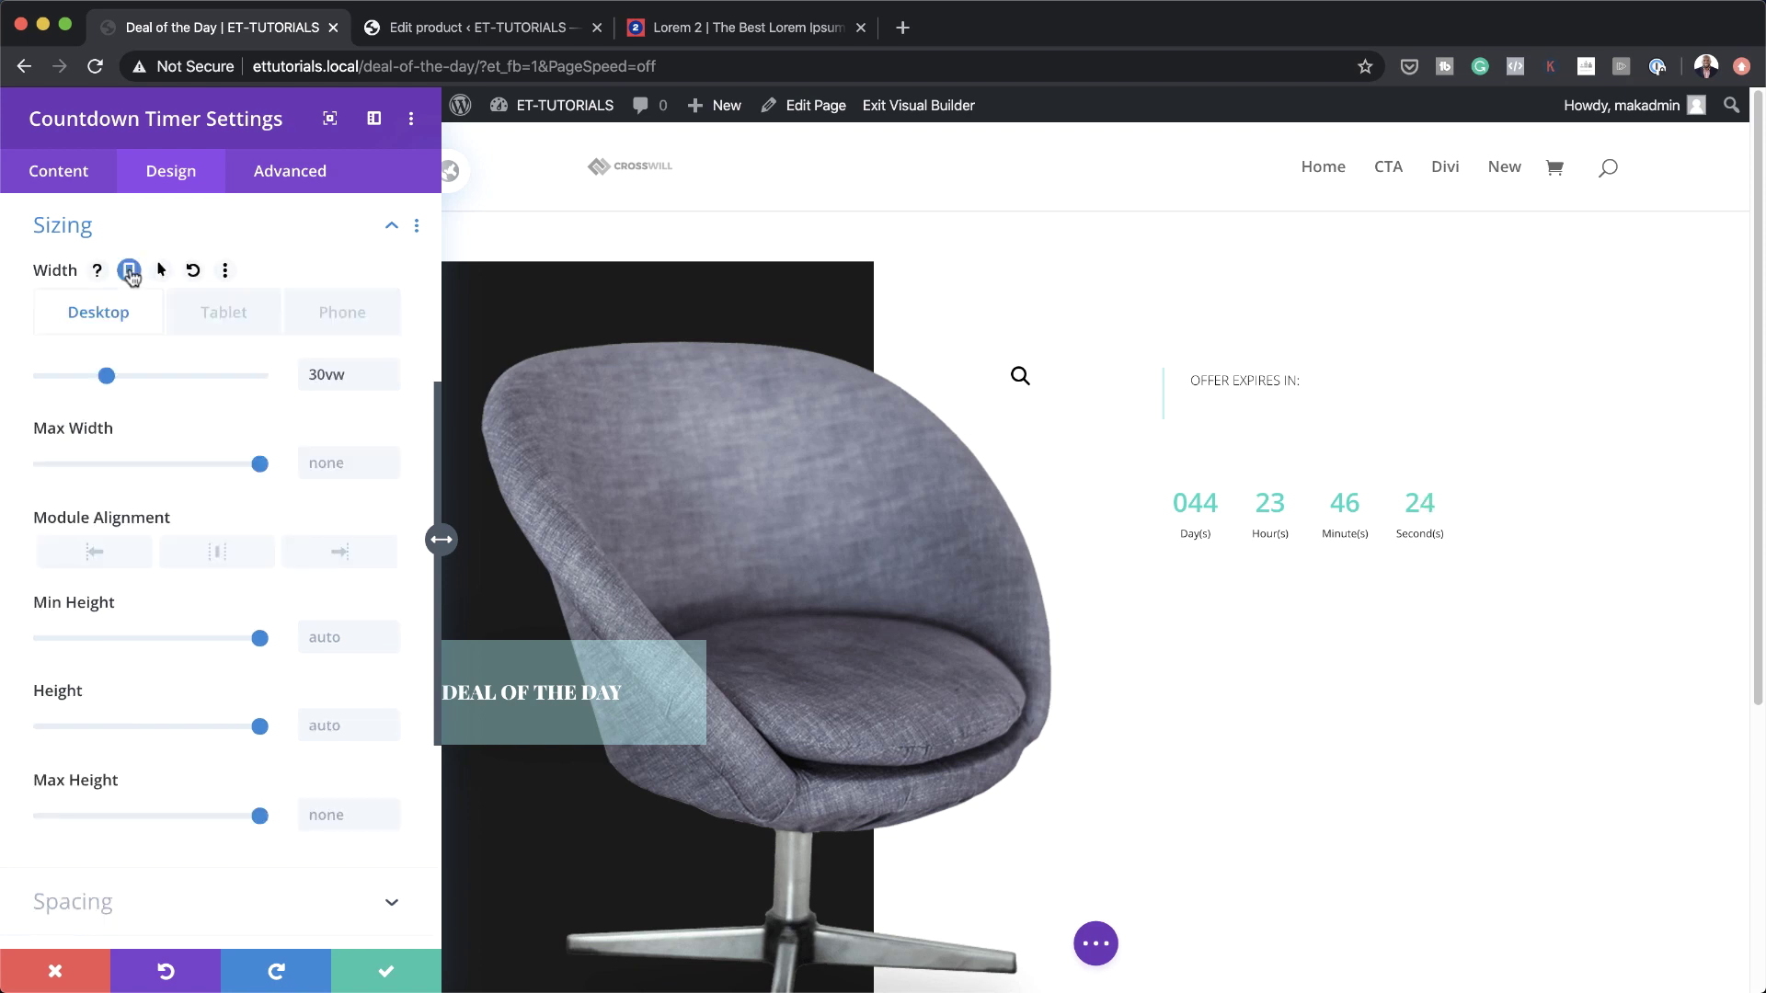
click(224, 312)
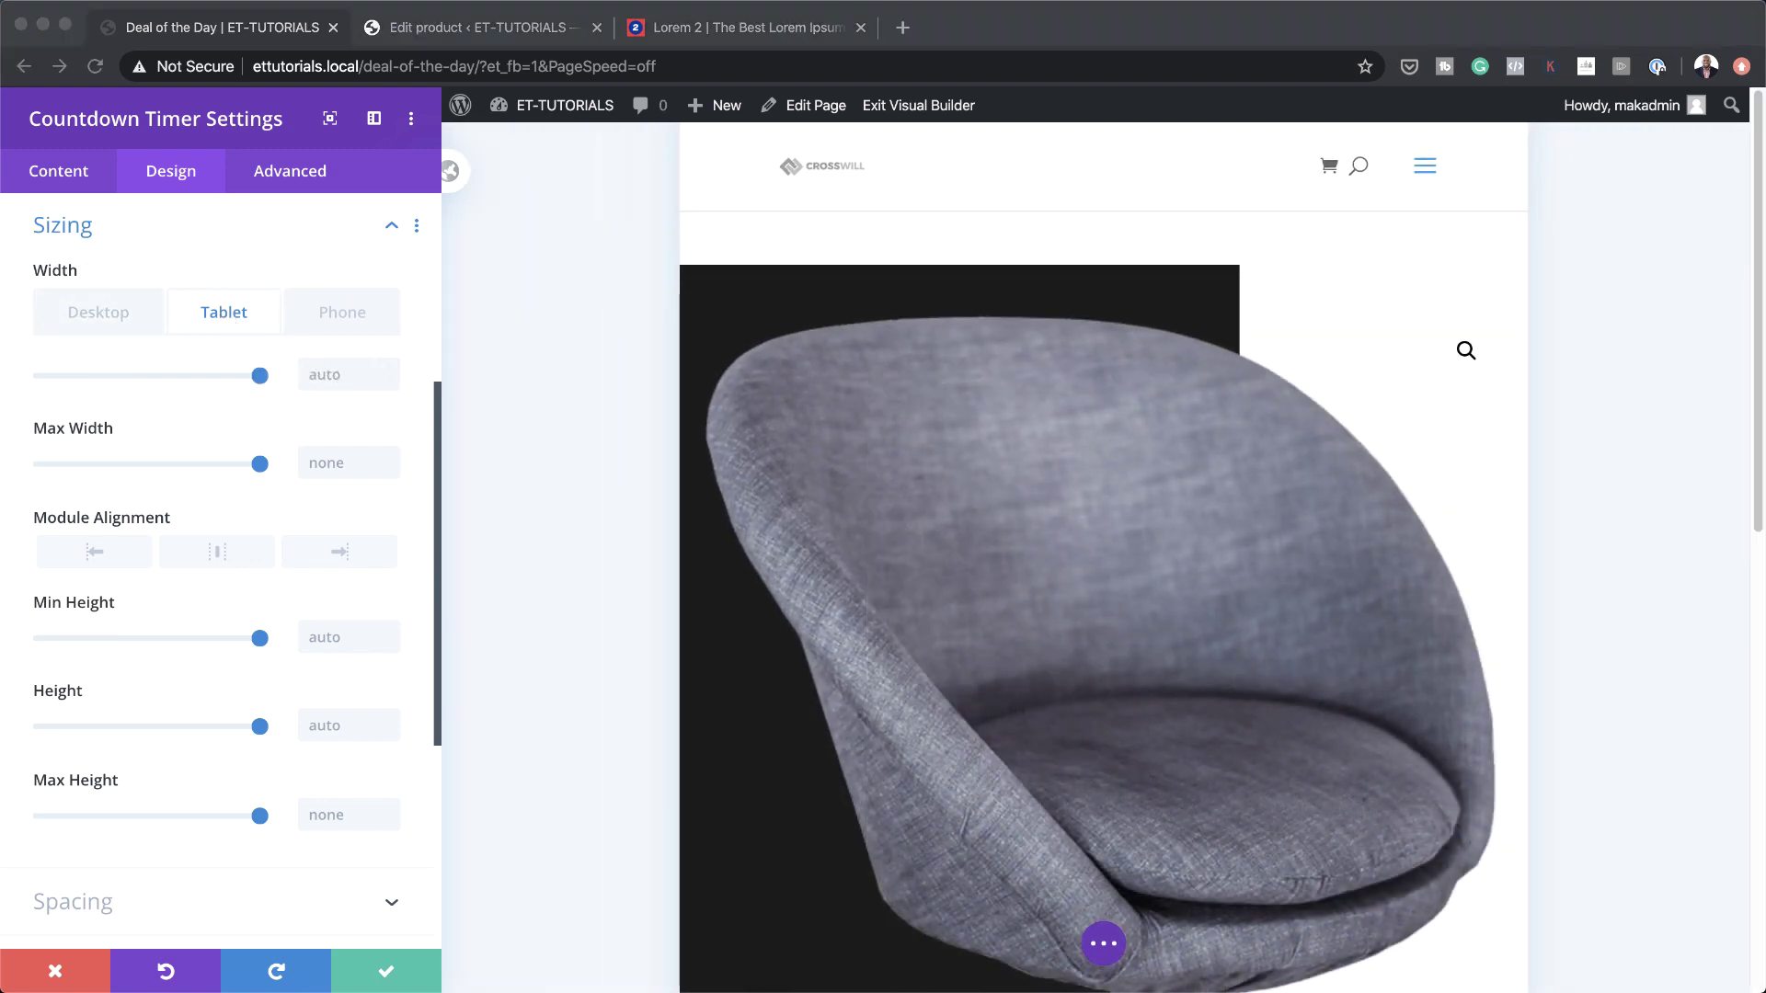
click(329, 378)
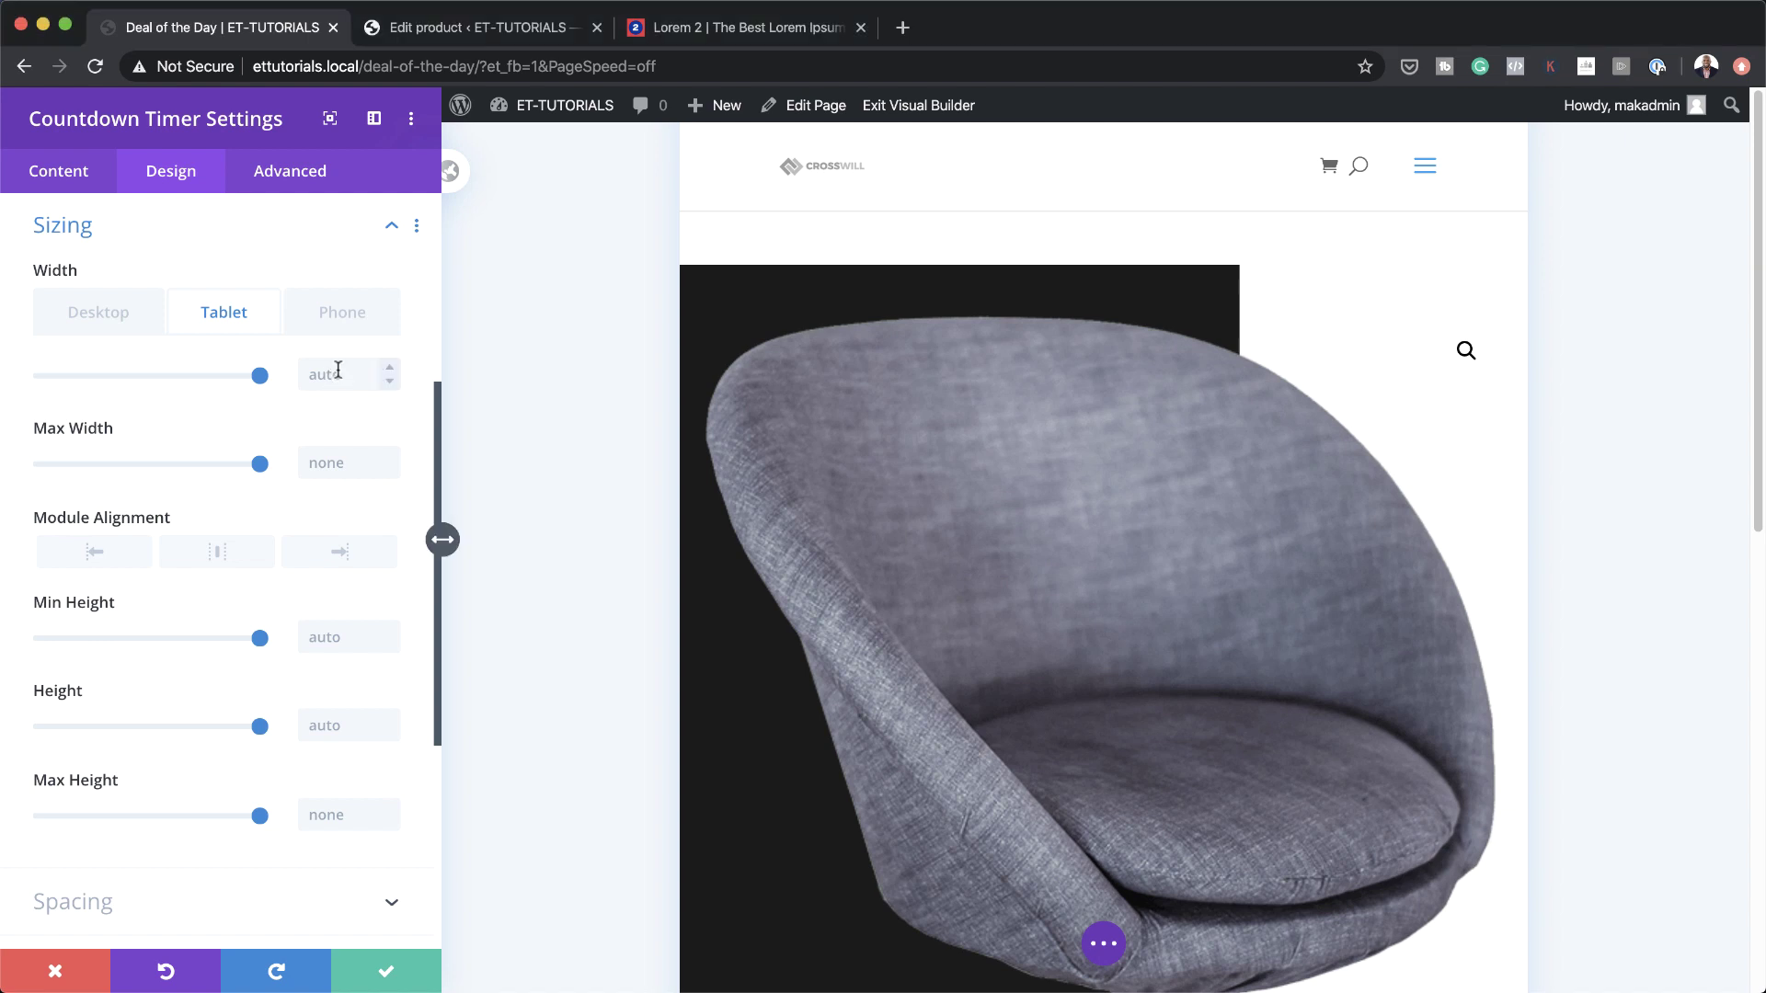
click(362, 334)
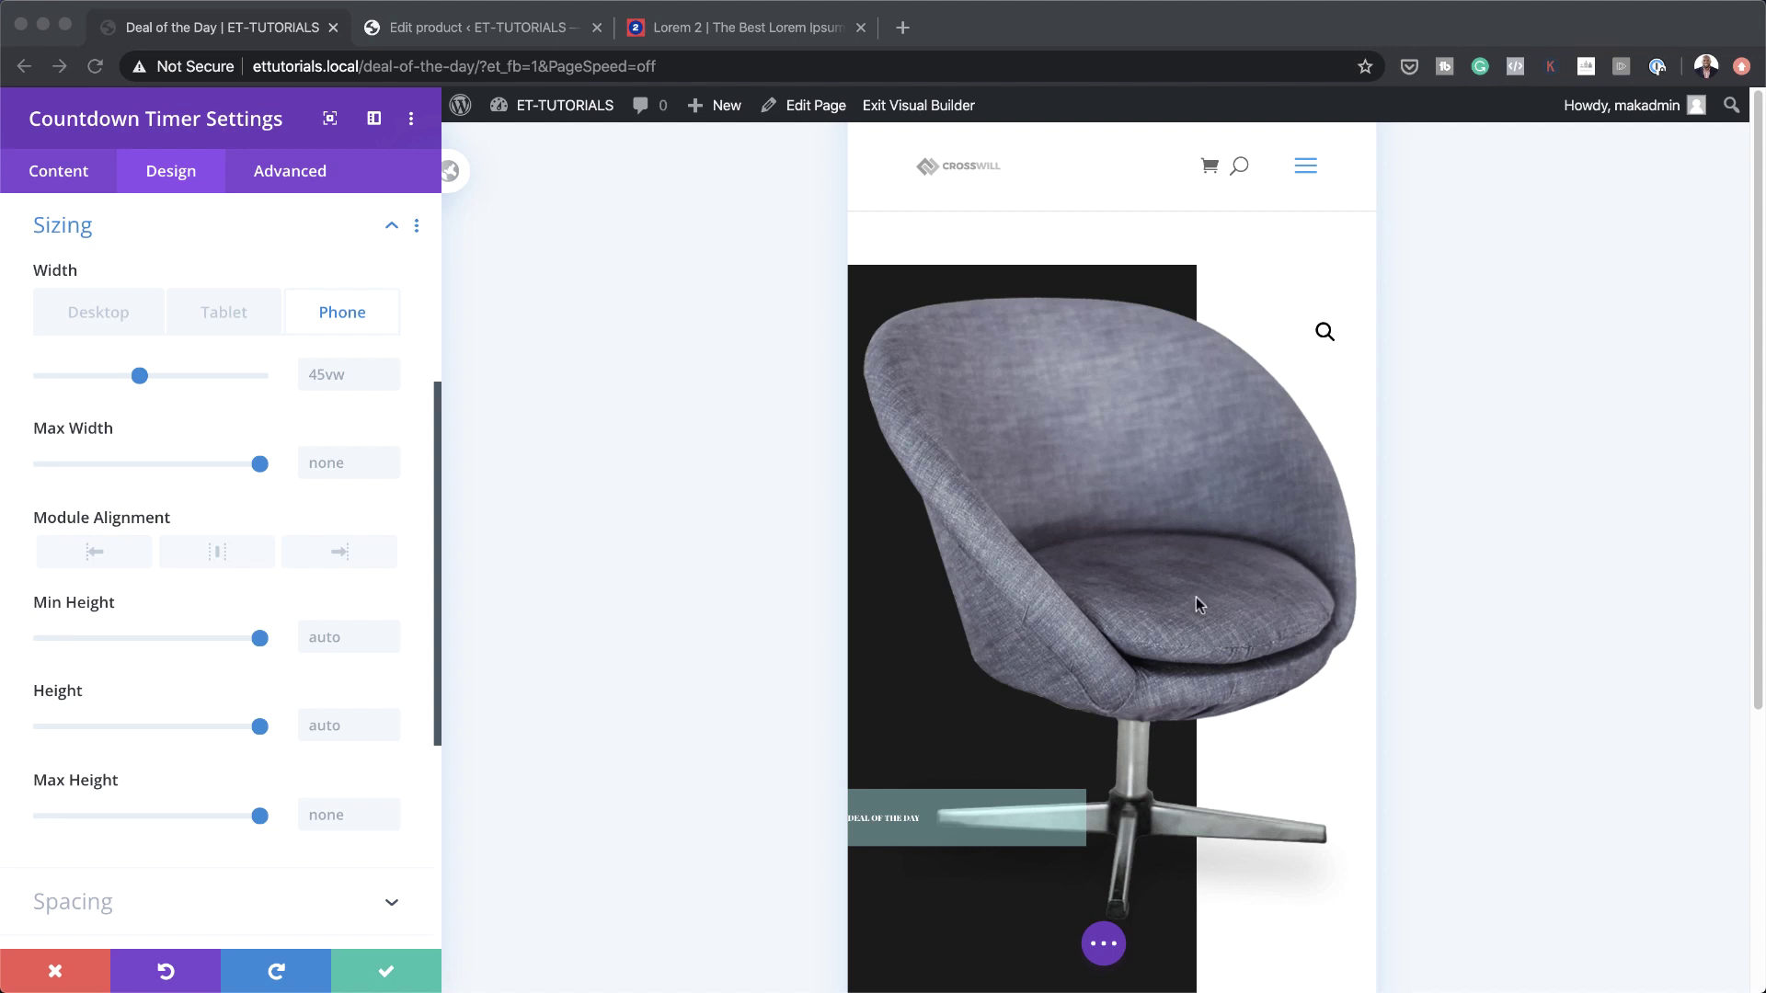
double_click(346, 375)
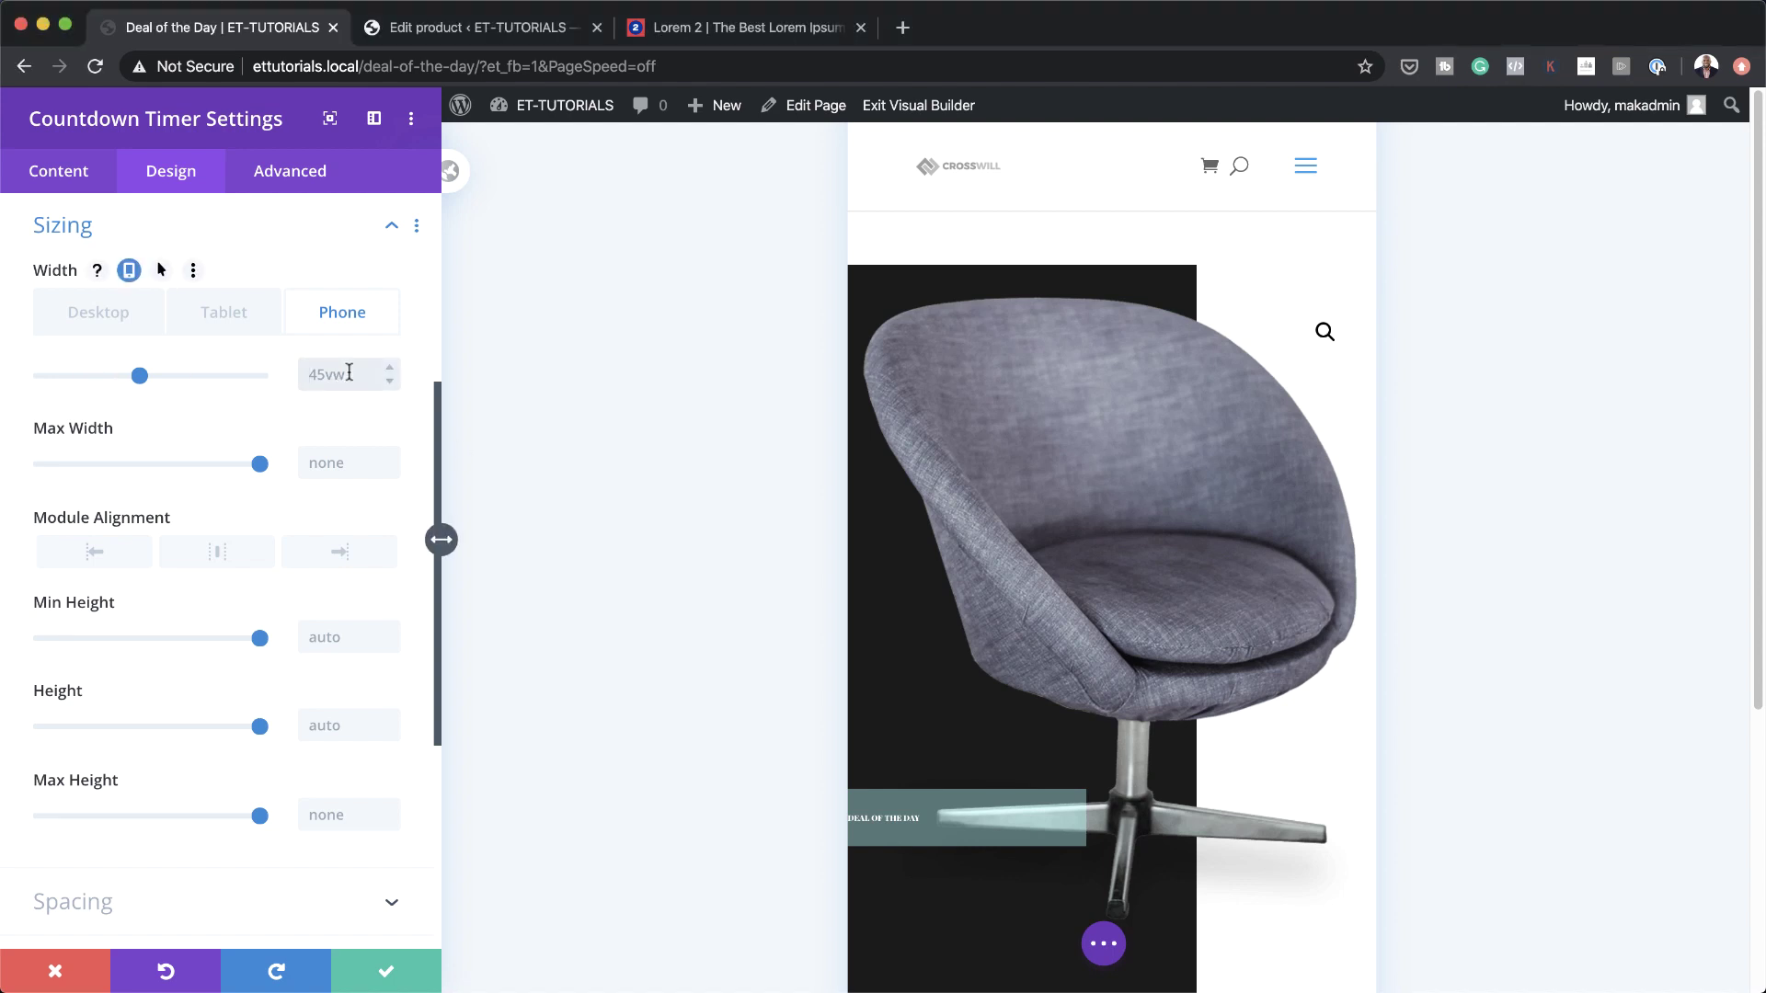
text(65vw)
scroll(1199, 670, down, 5)
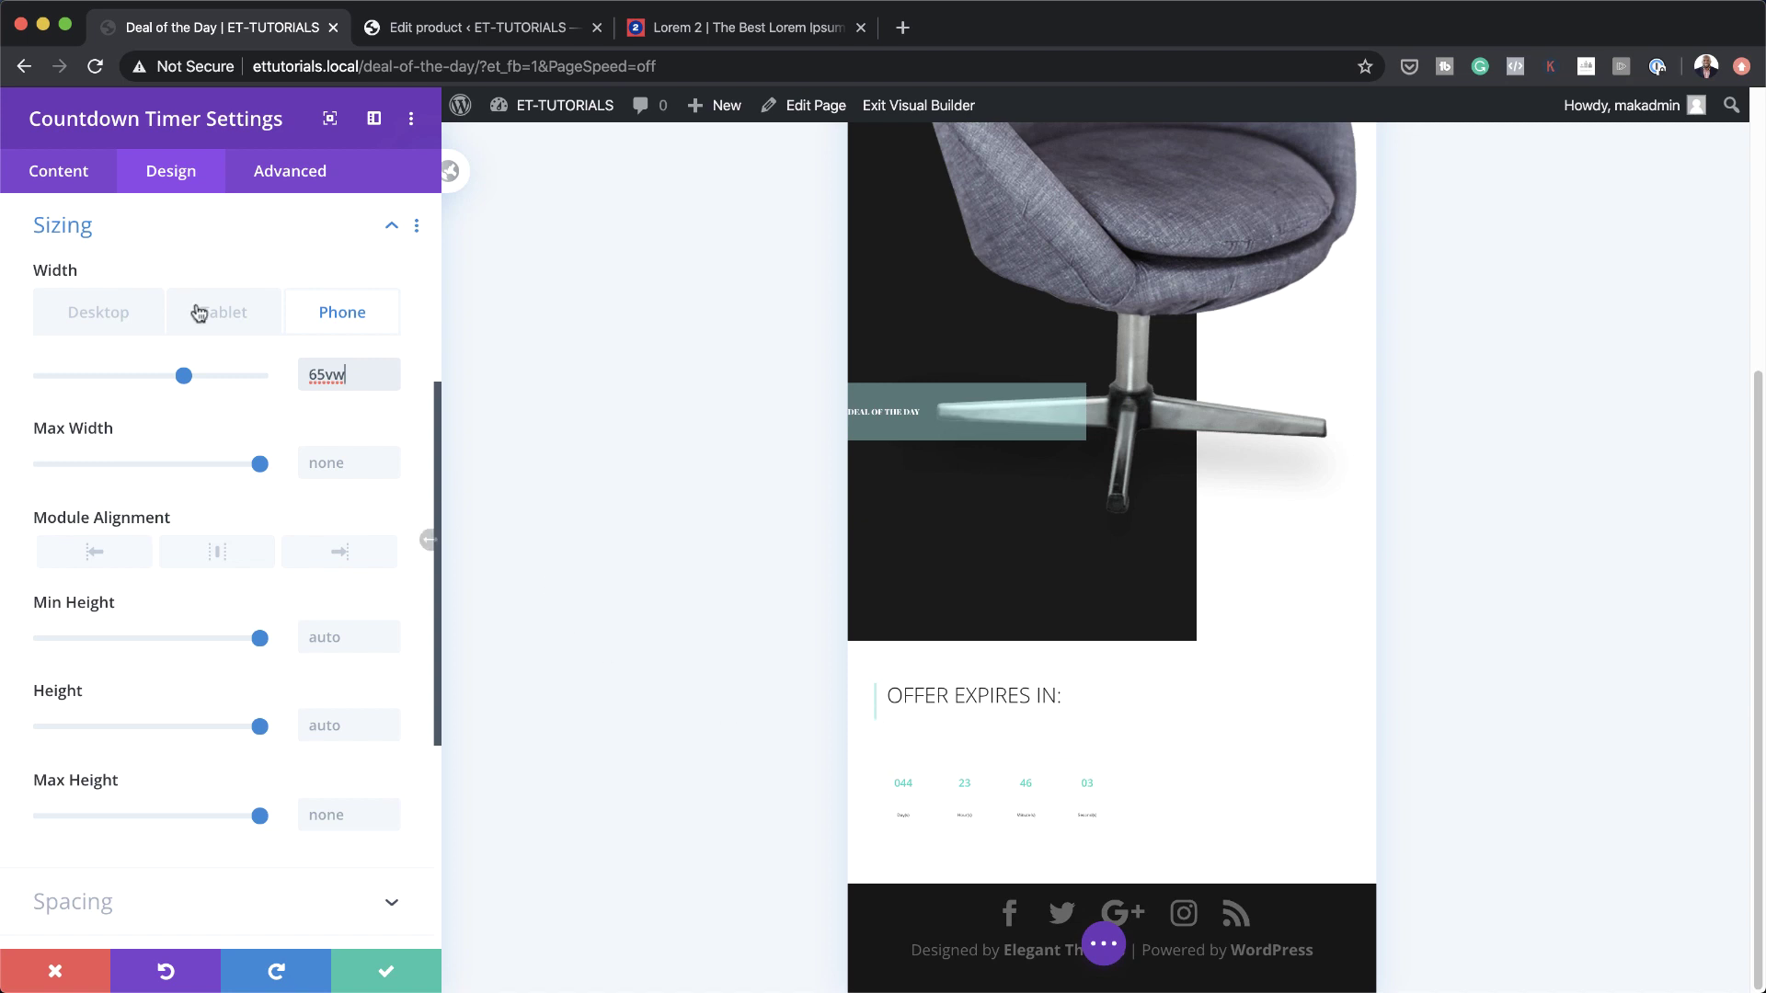
click(126, 315)
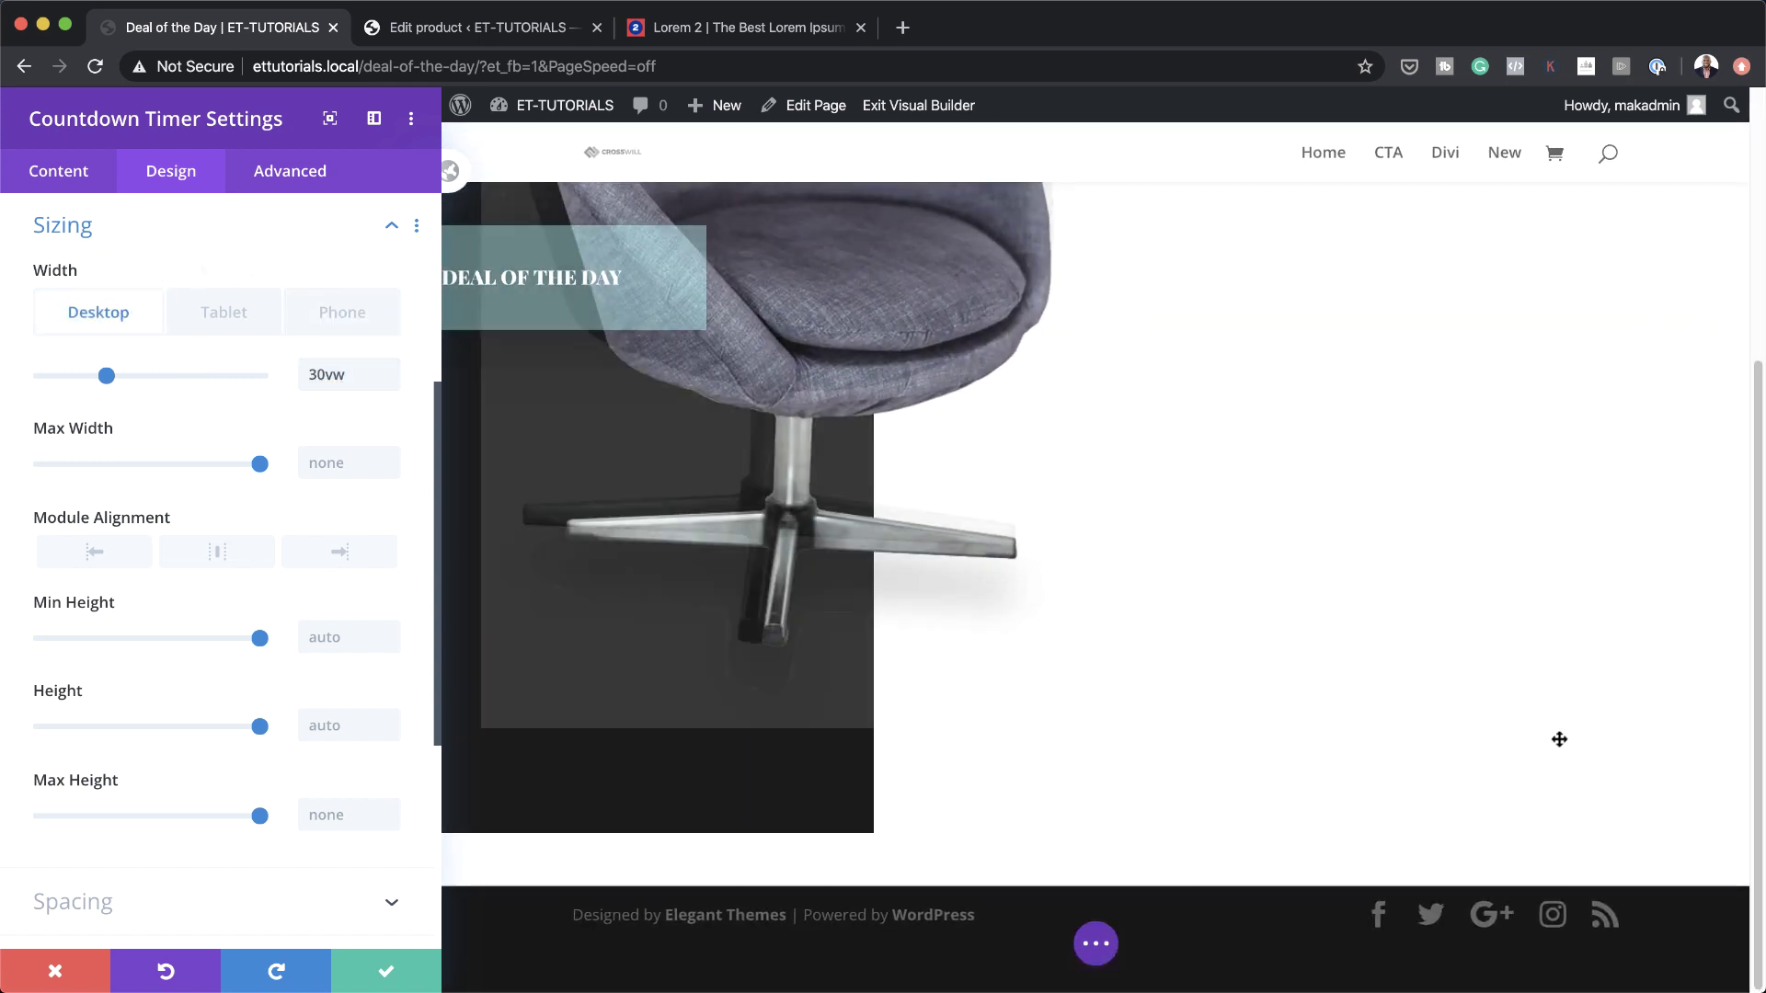
Set the timer's padding to 0px top, bottom and right, and 2vw left
scroll(205, 788, down, 3)
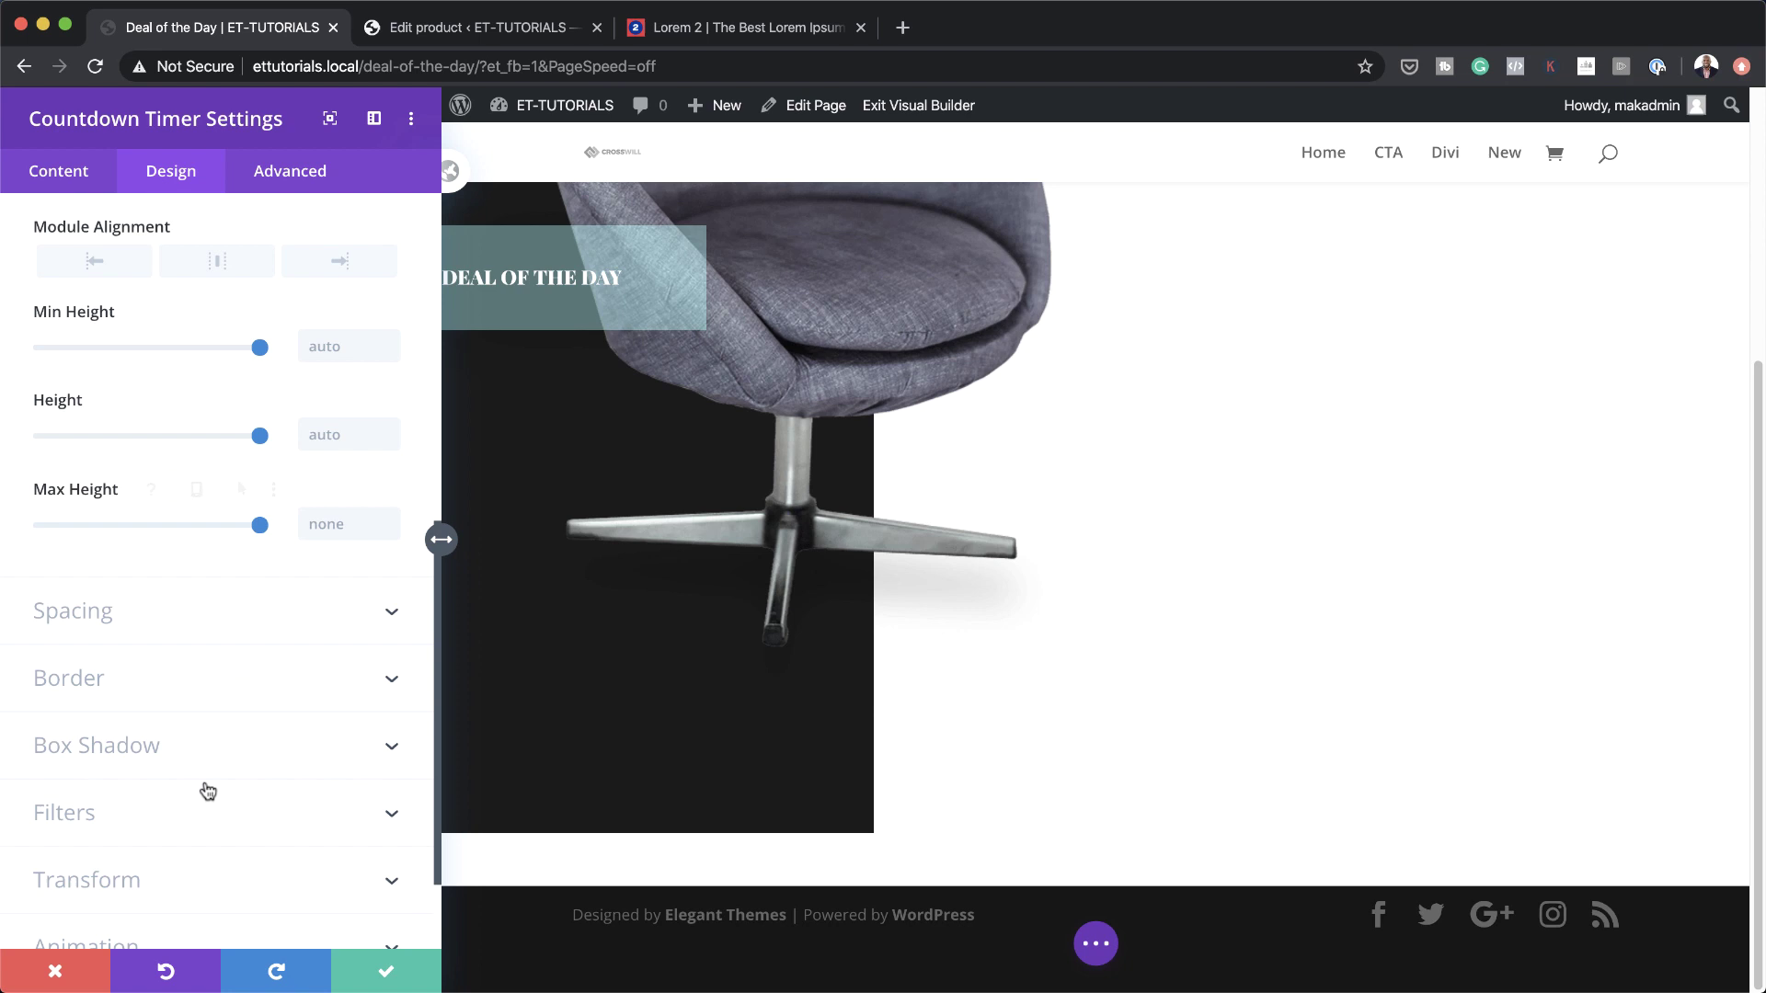
click(102, 618)
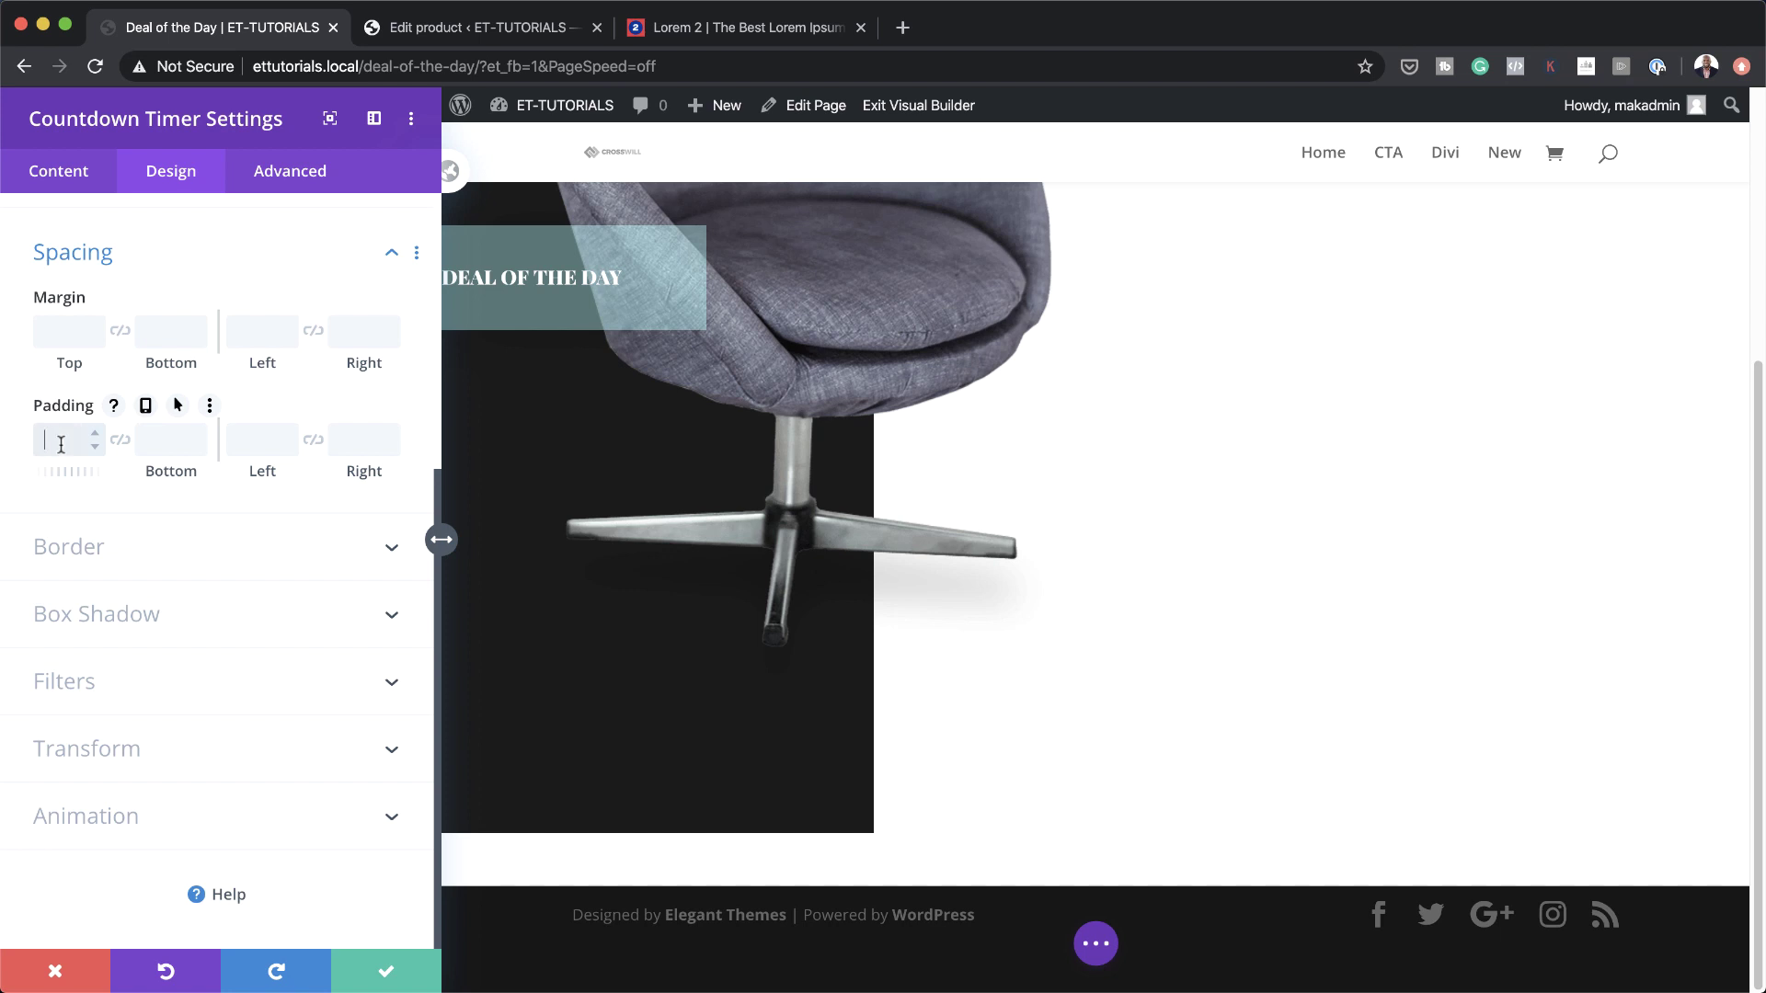
click(121, 441)
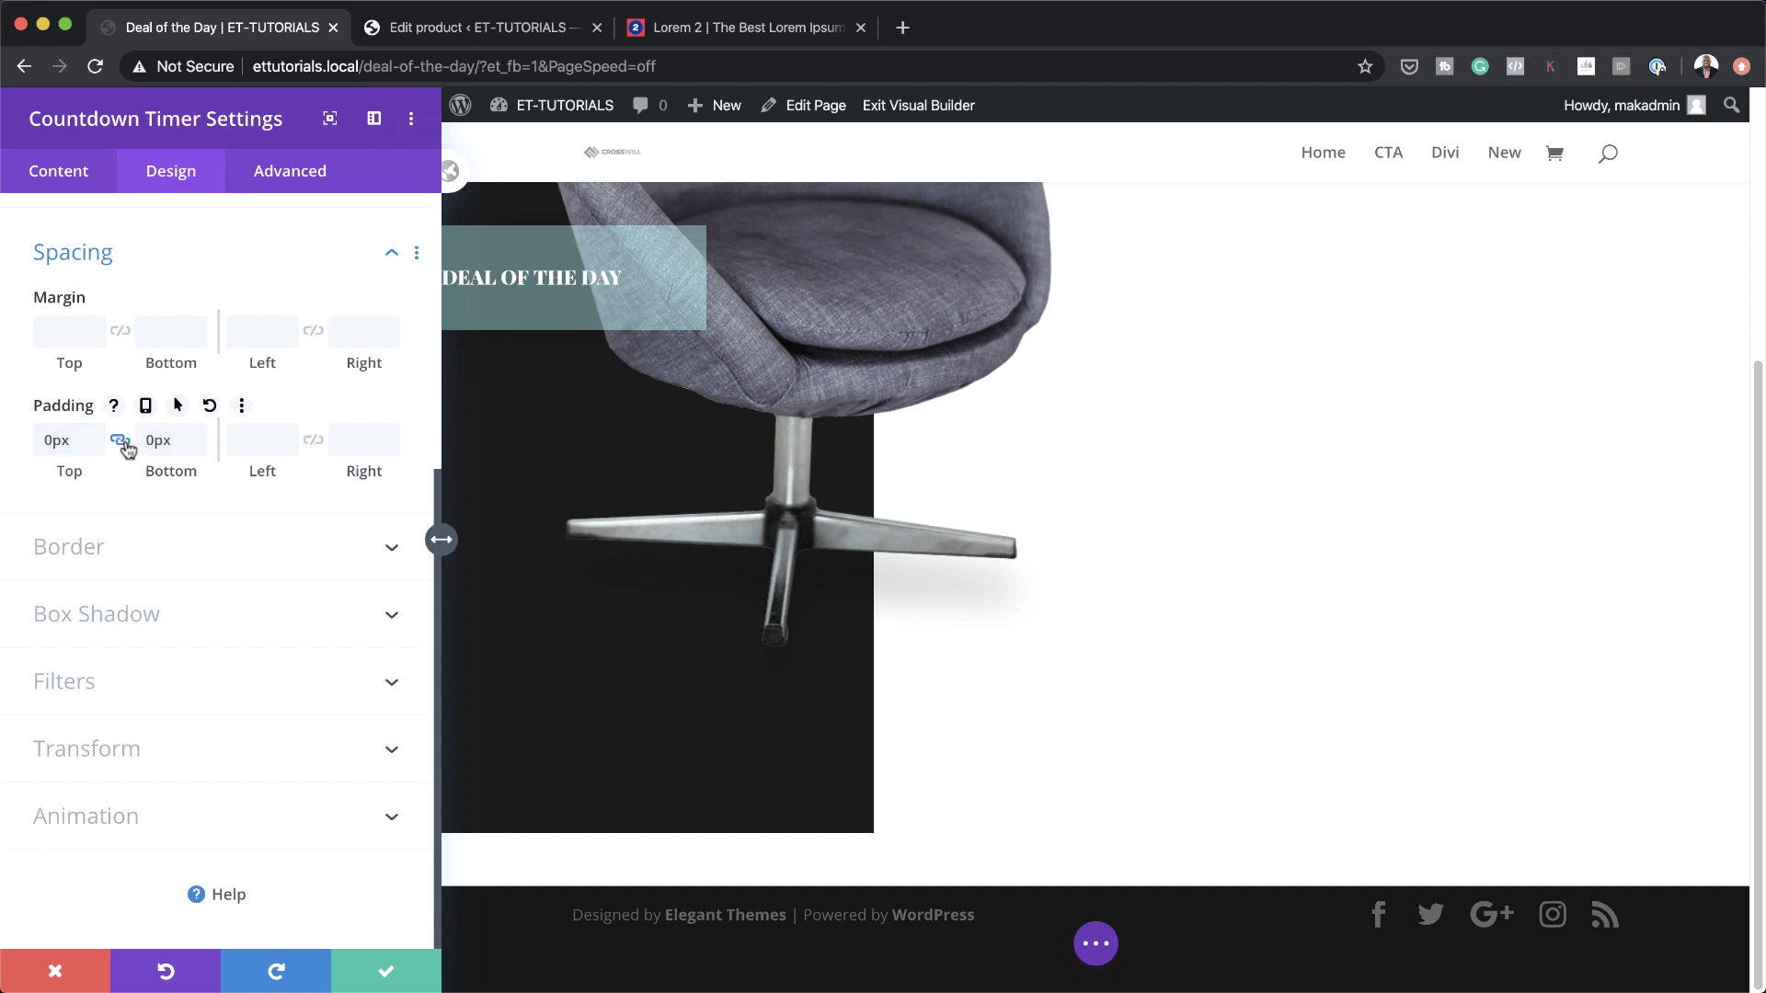
click(246, 445)
text(0)
drag(264, 440, 206, 441)
text(2vw)
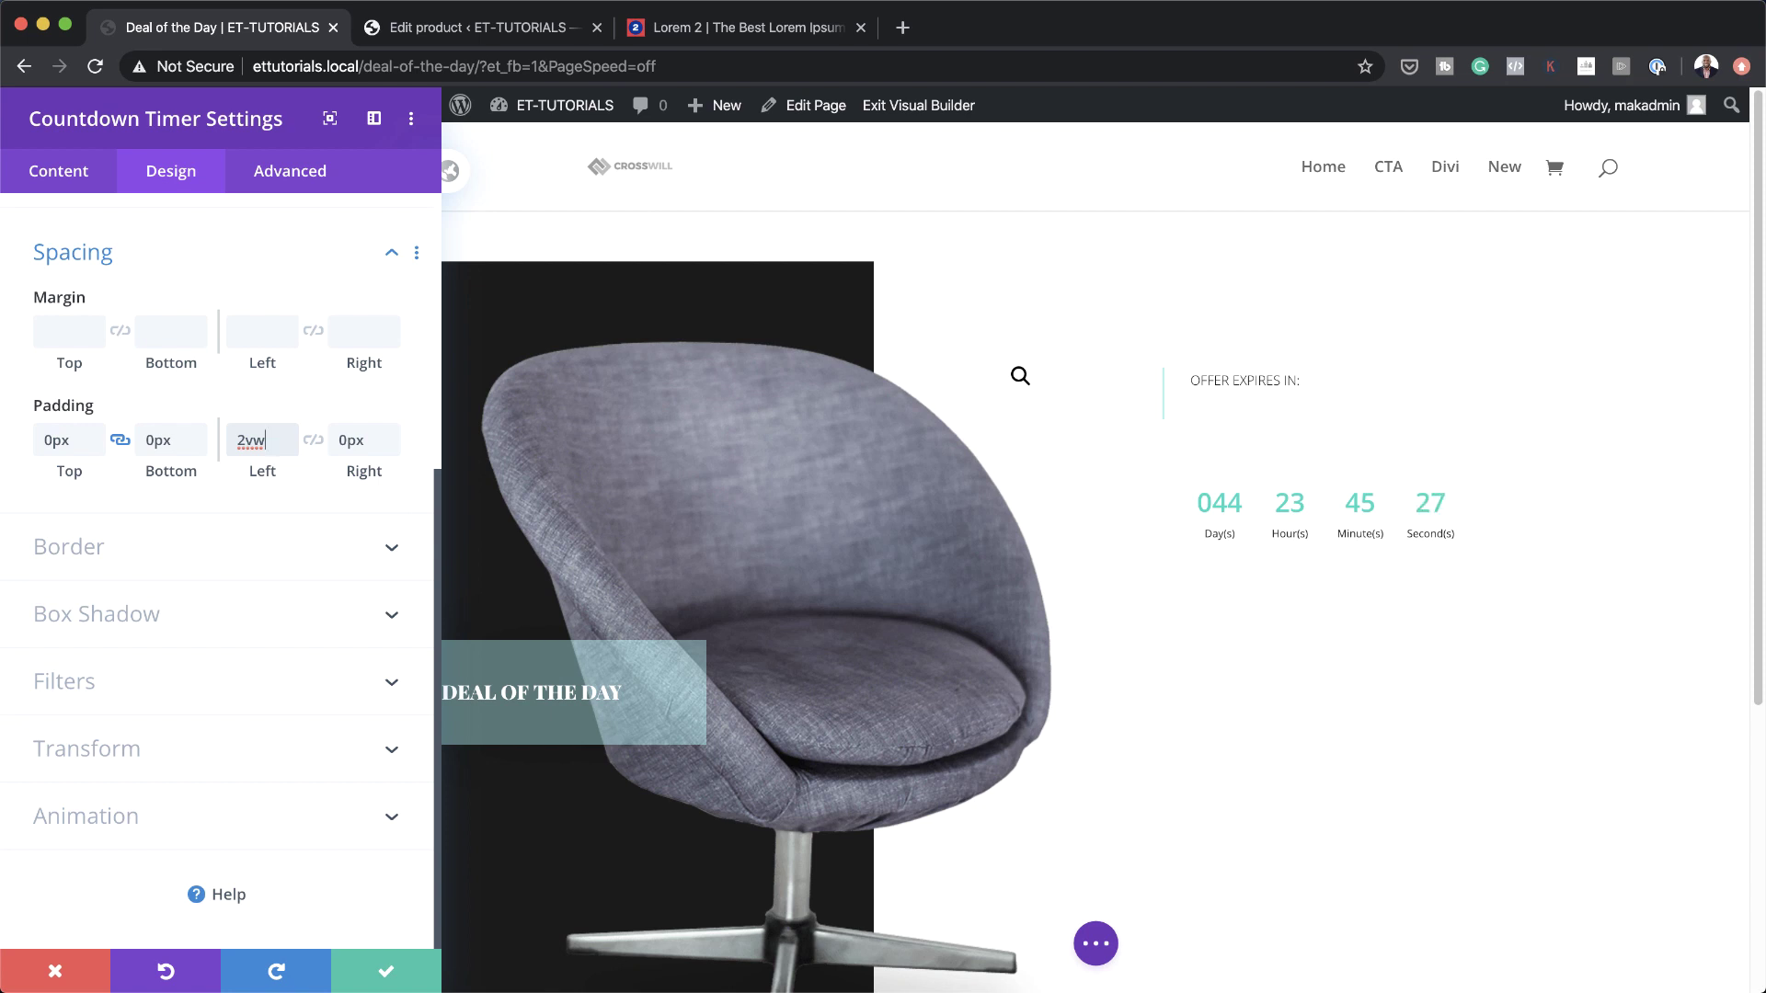
key(super+Tab)
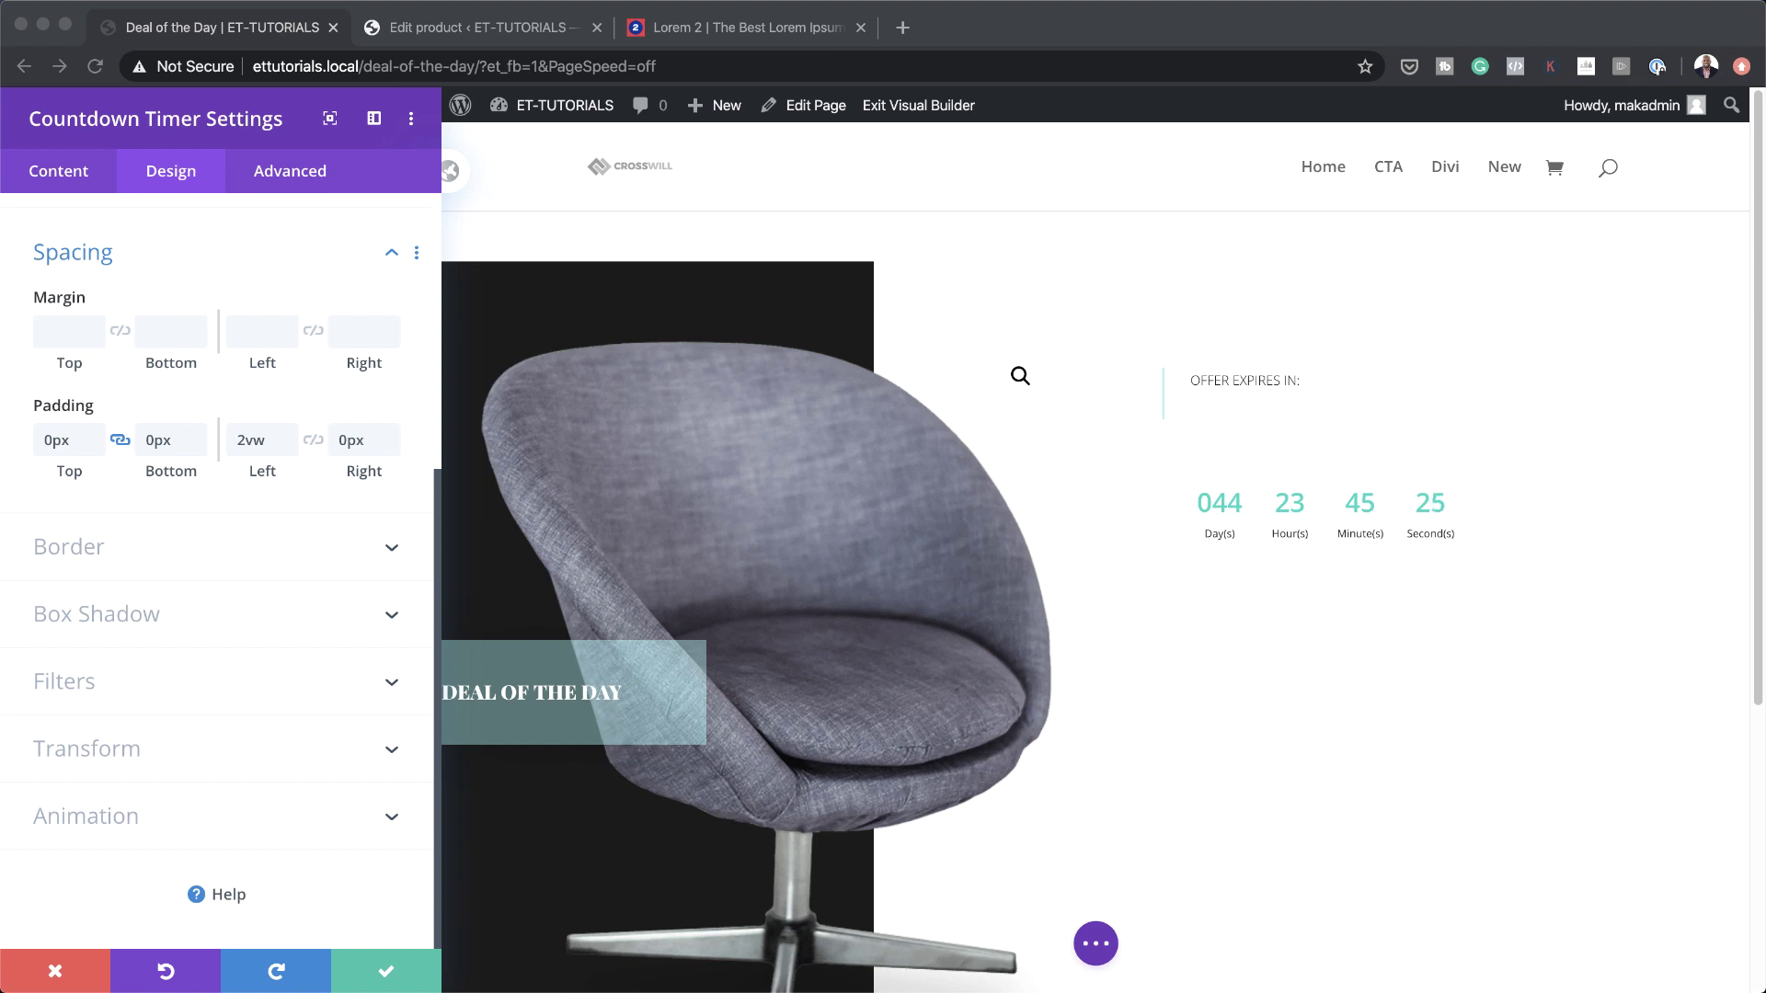
key(super+Tab)
Give the countdown timer a 2px left-only border in translucent teal rgba(0,219,193,0.4) and save it
click(88, 548)
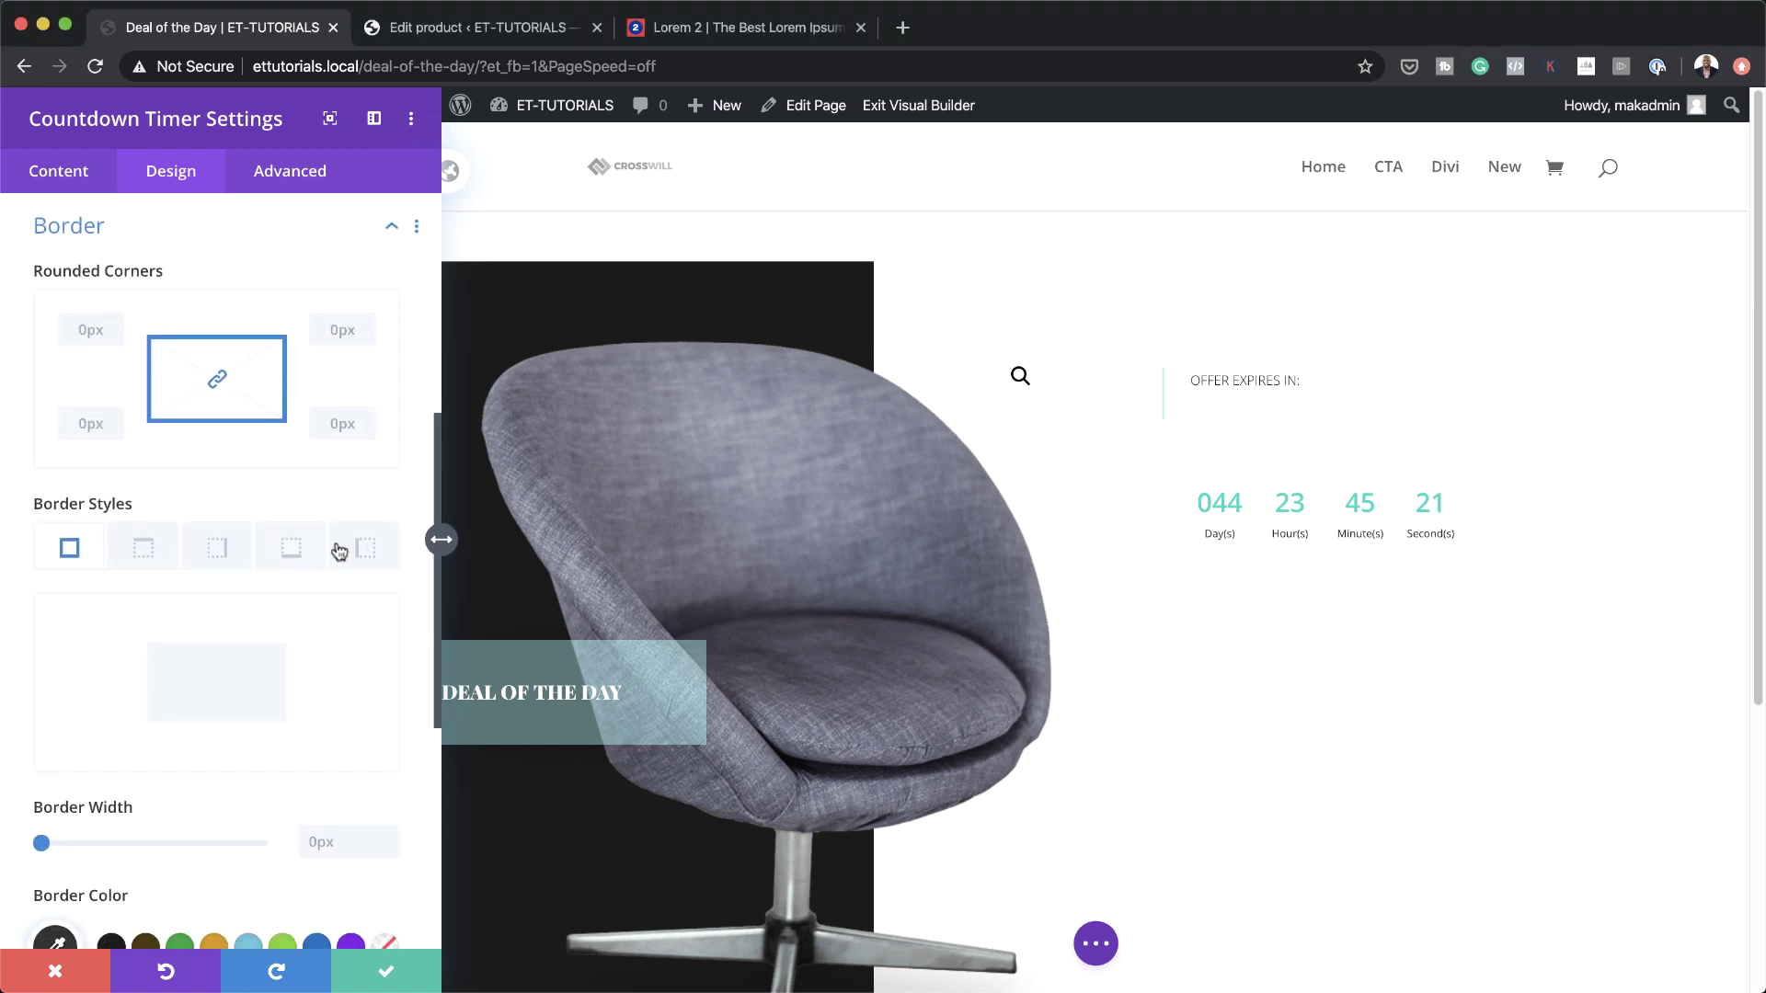
click(364, 551)
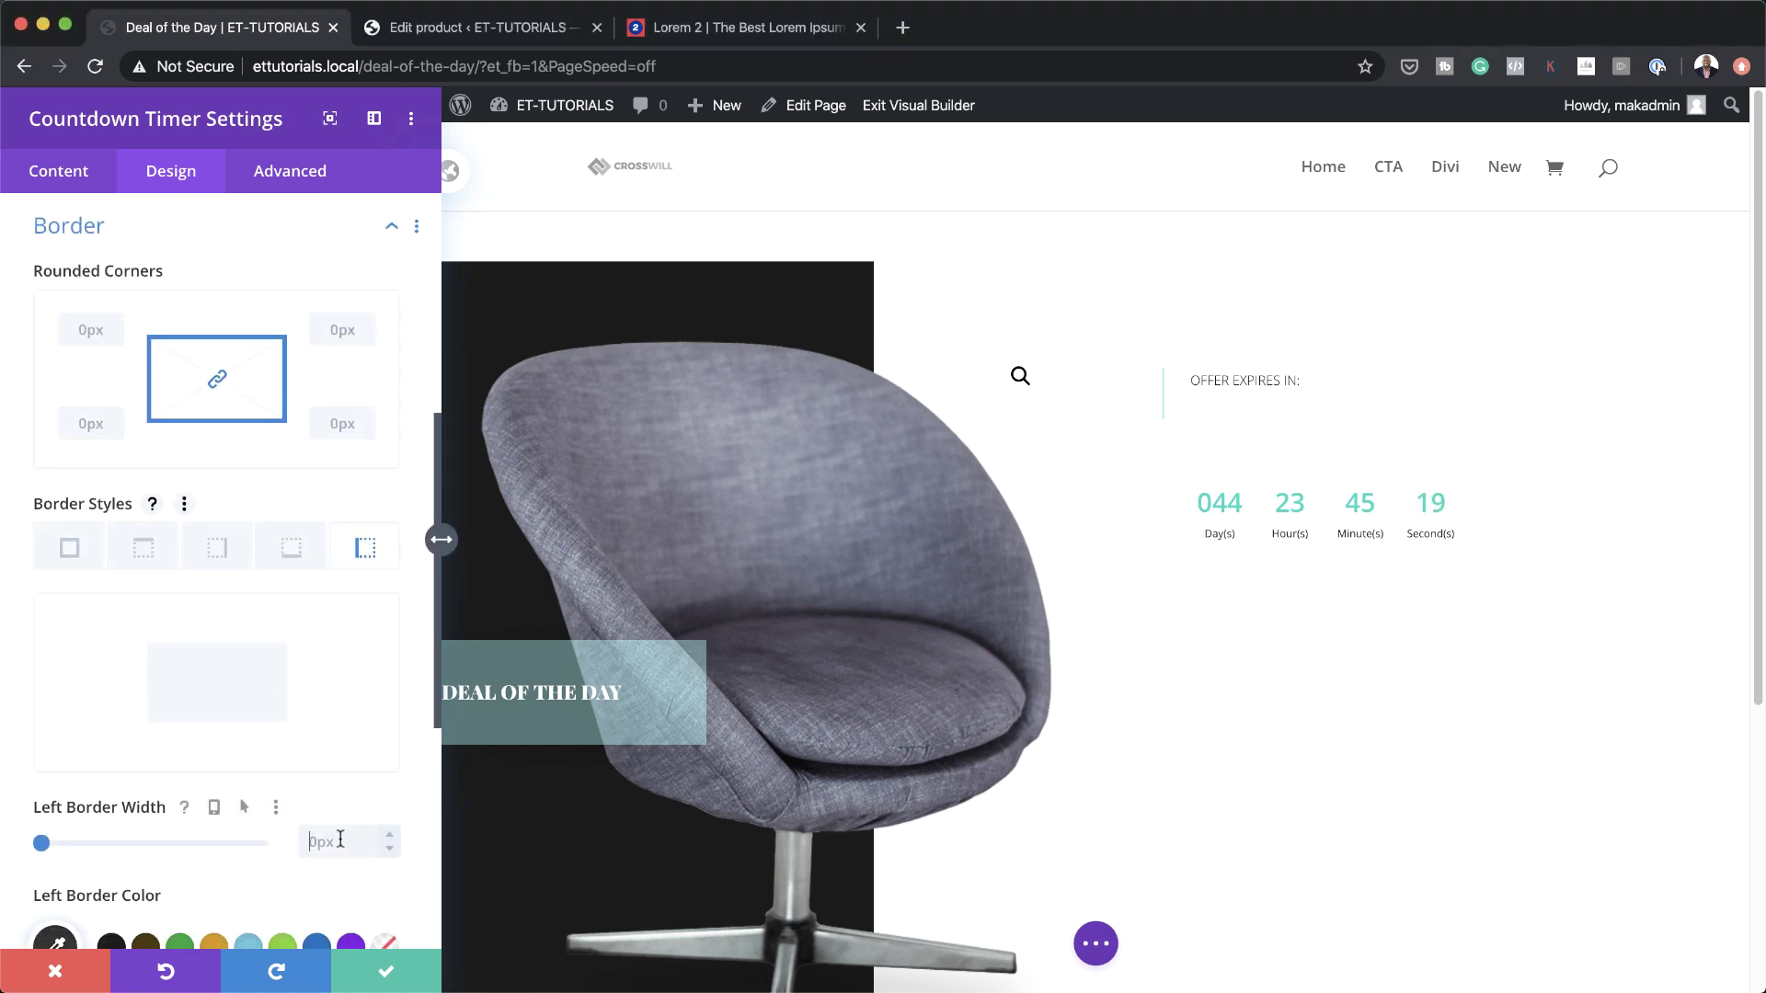
text(2)
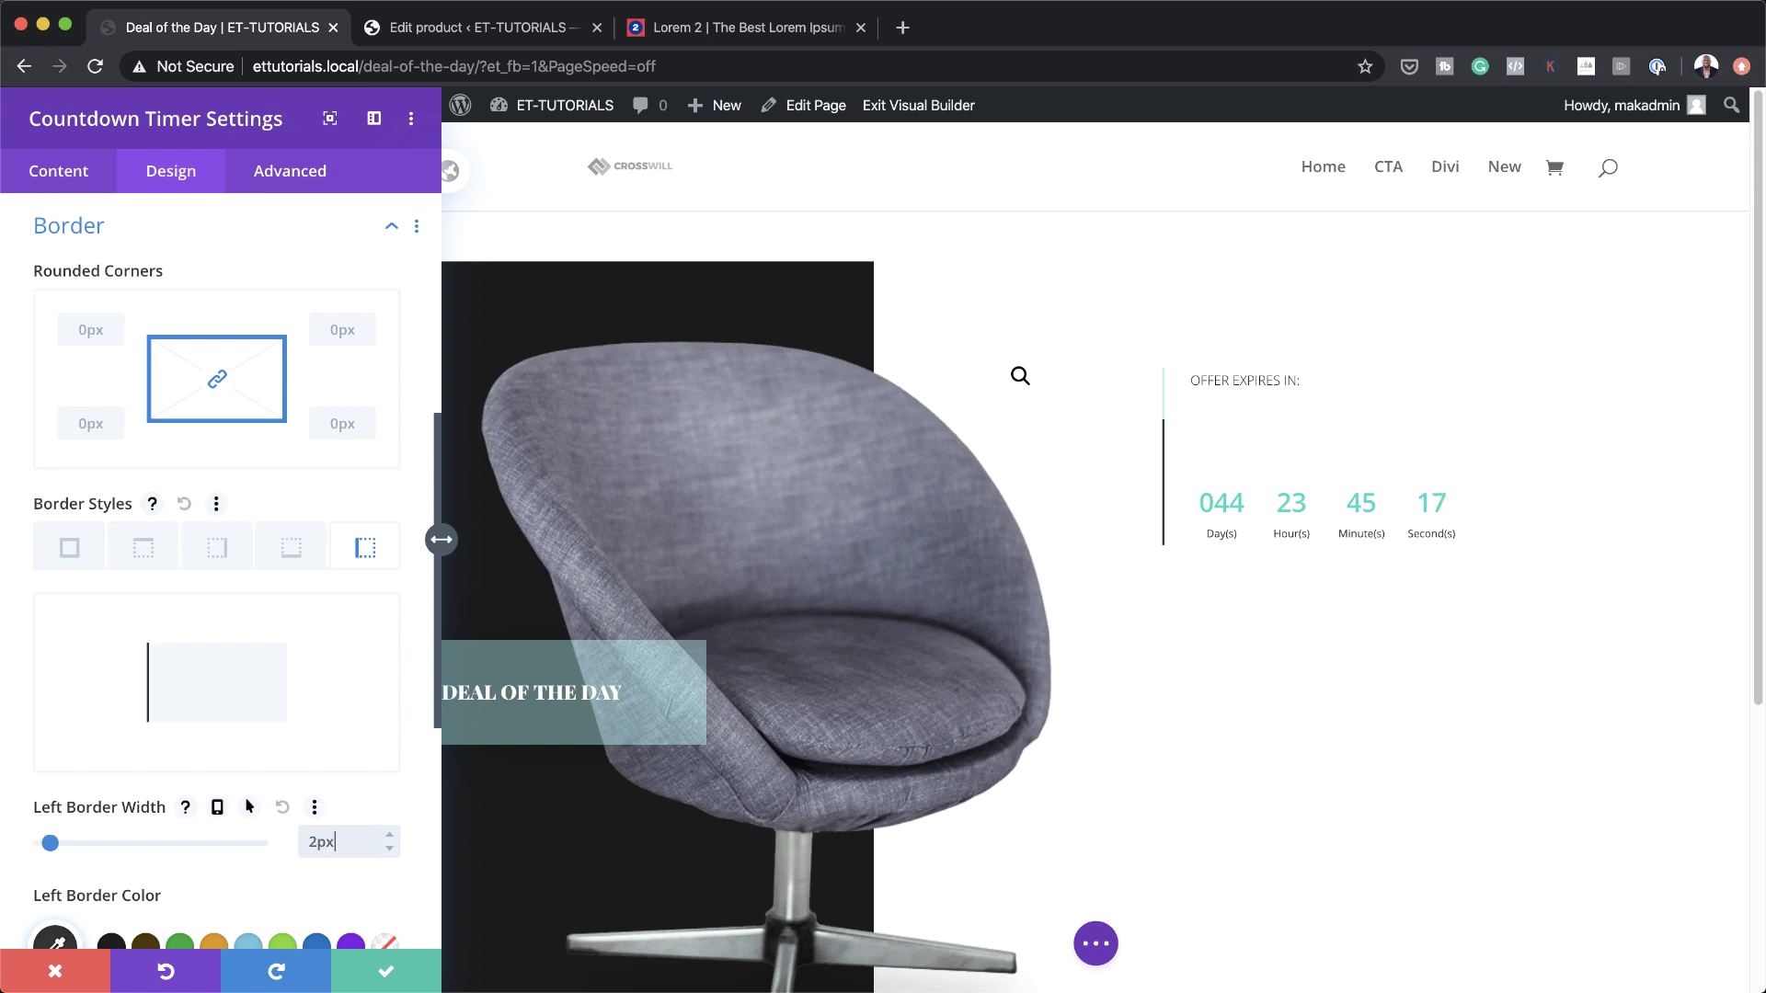
scroll(304, 855, down, 3)
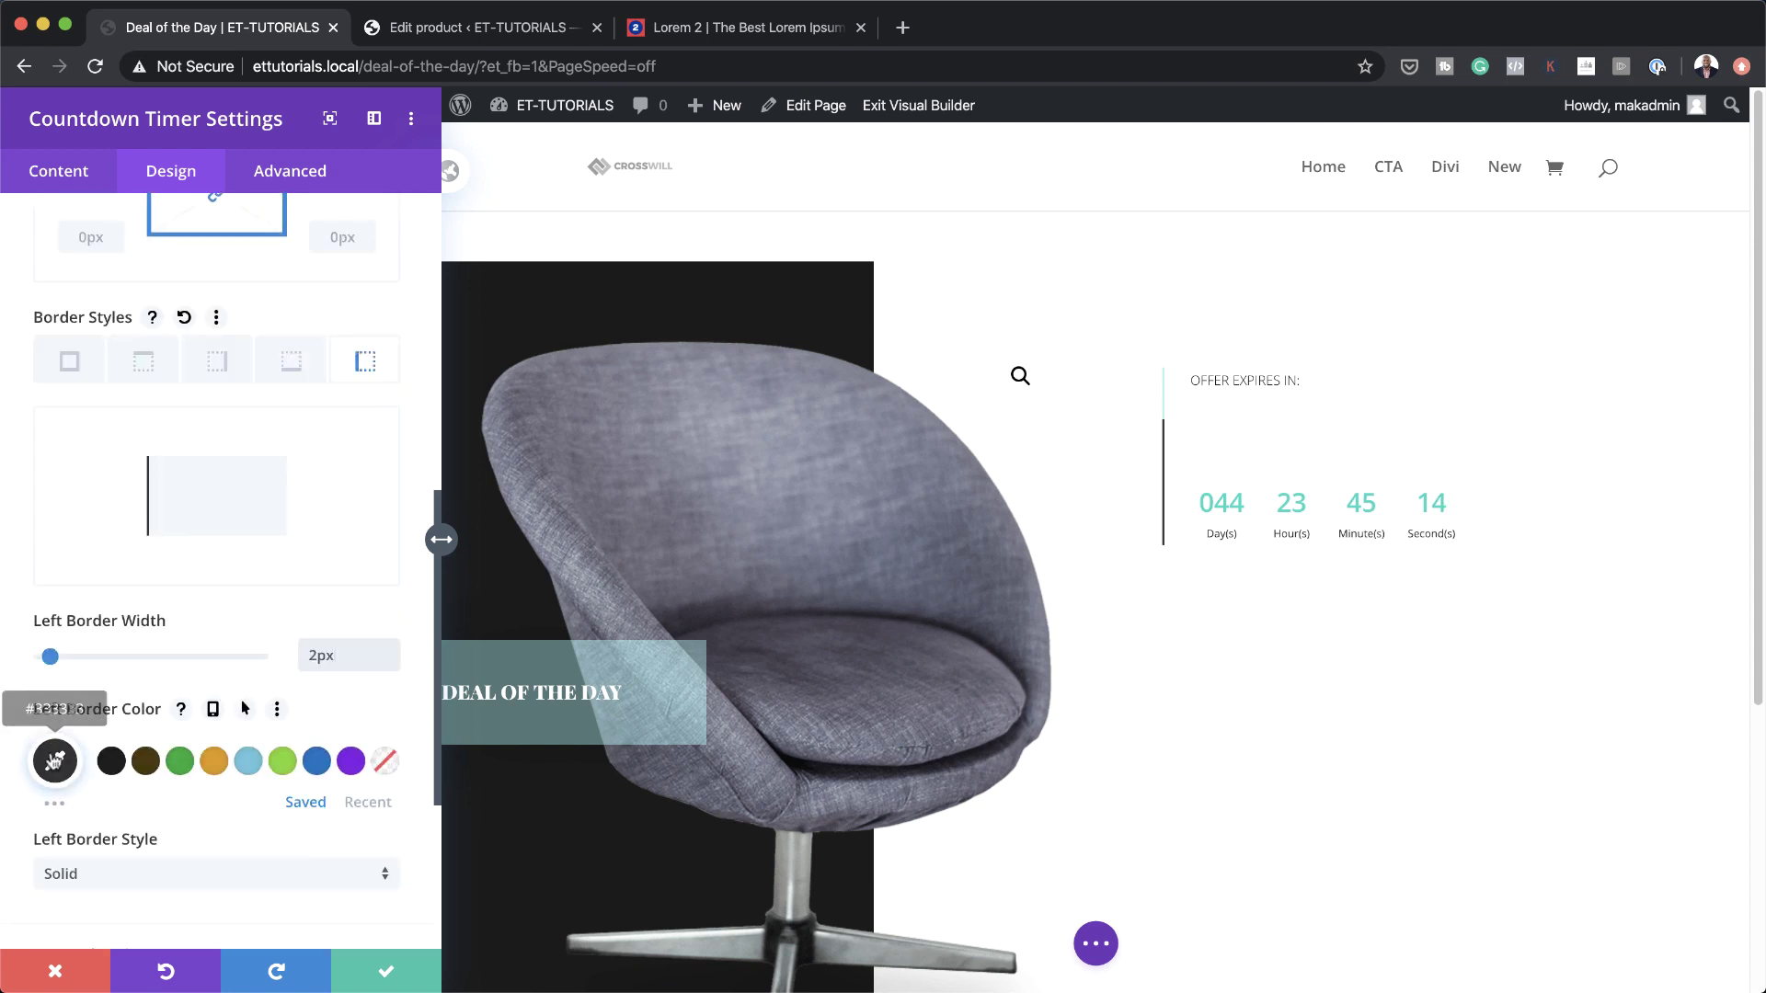
click(55, 759)
drag(374, 772, 375, 822)
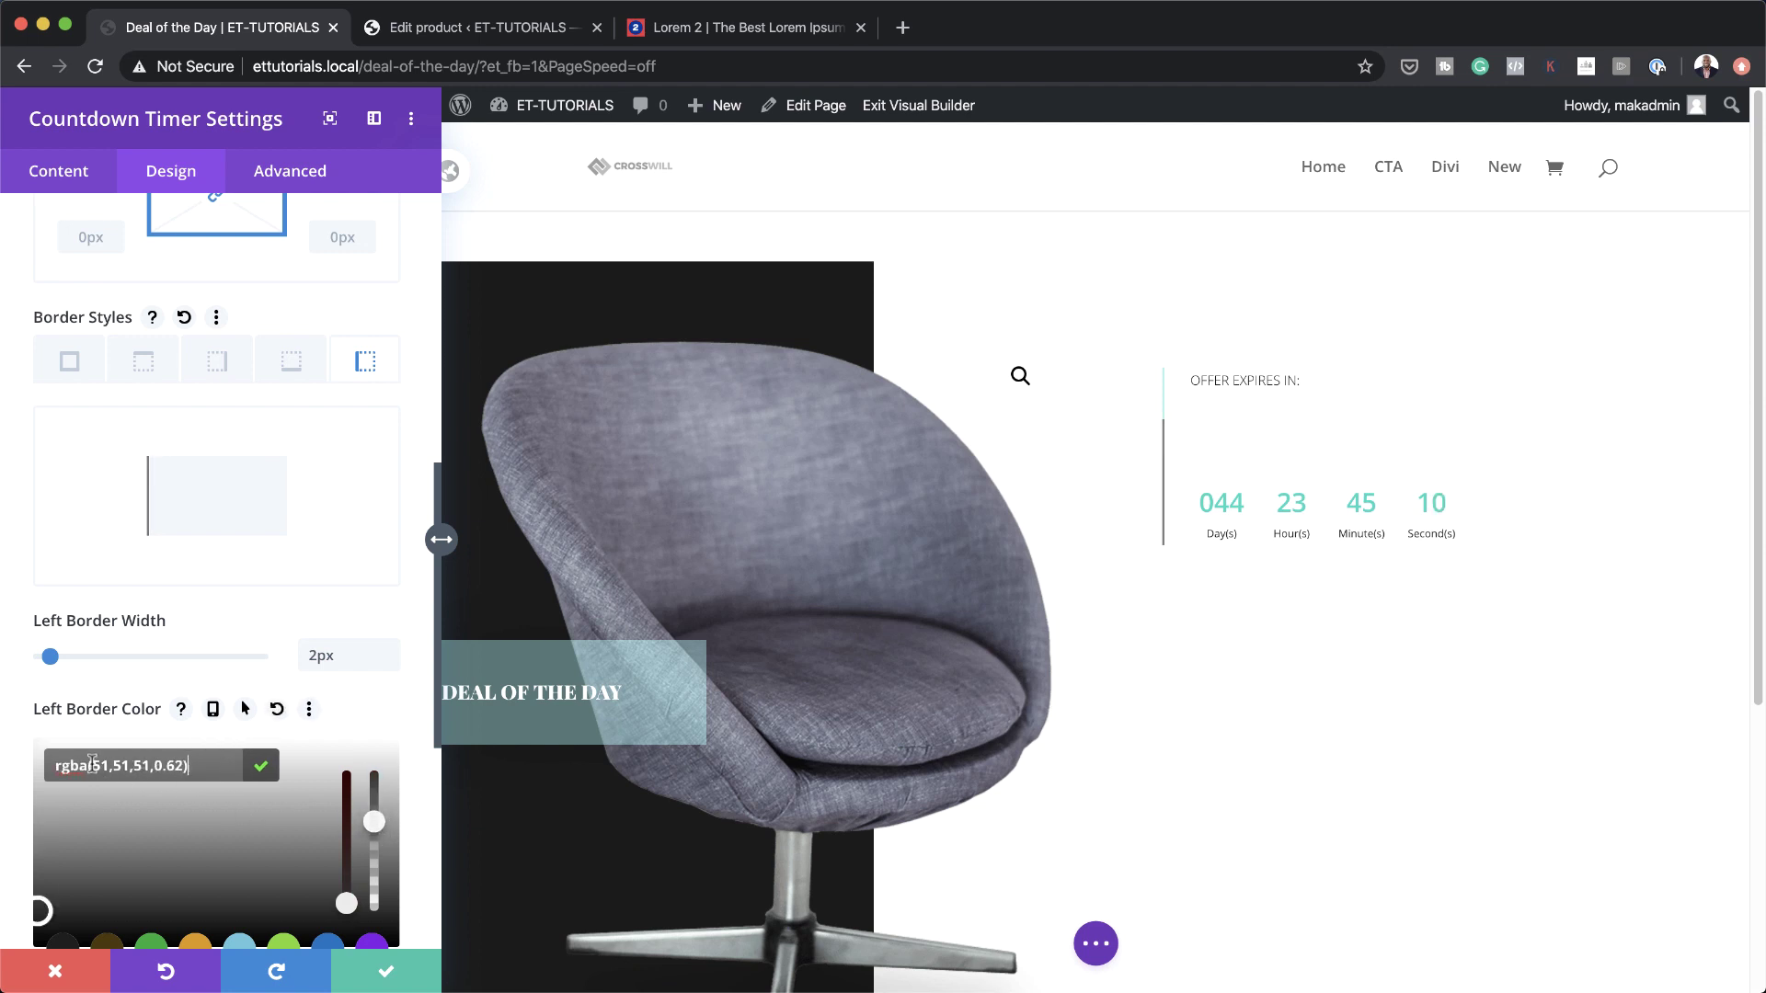
drag(115, 766, 161, 771)
text(0,219,193,0.4)
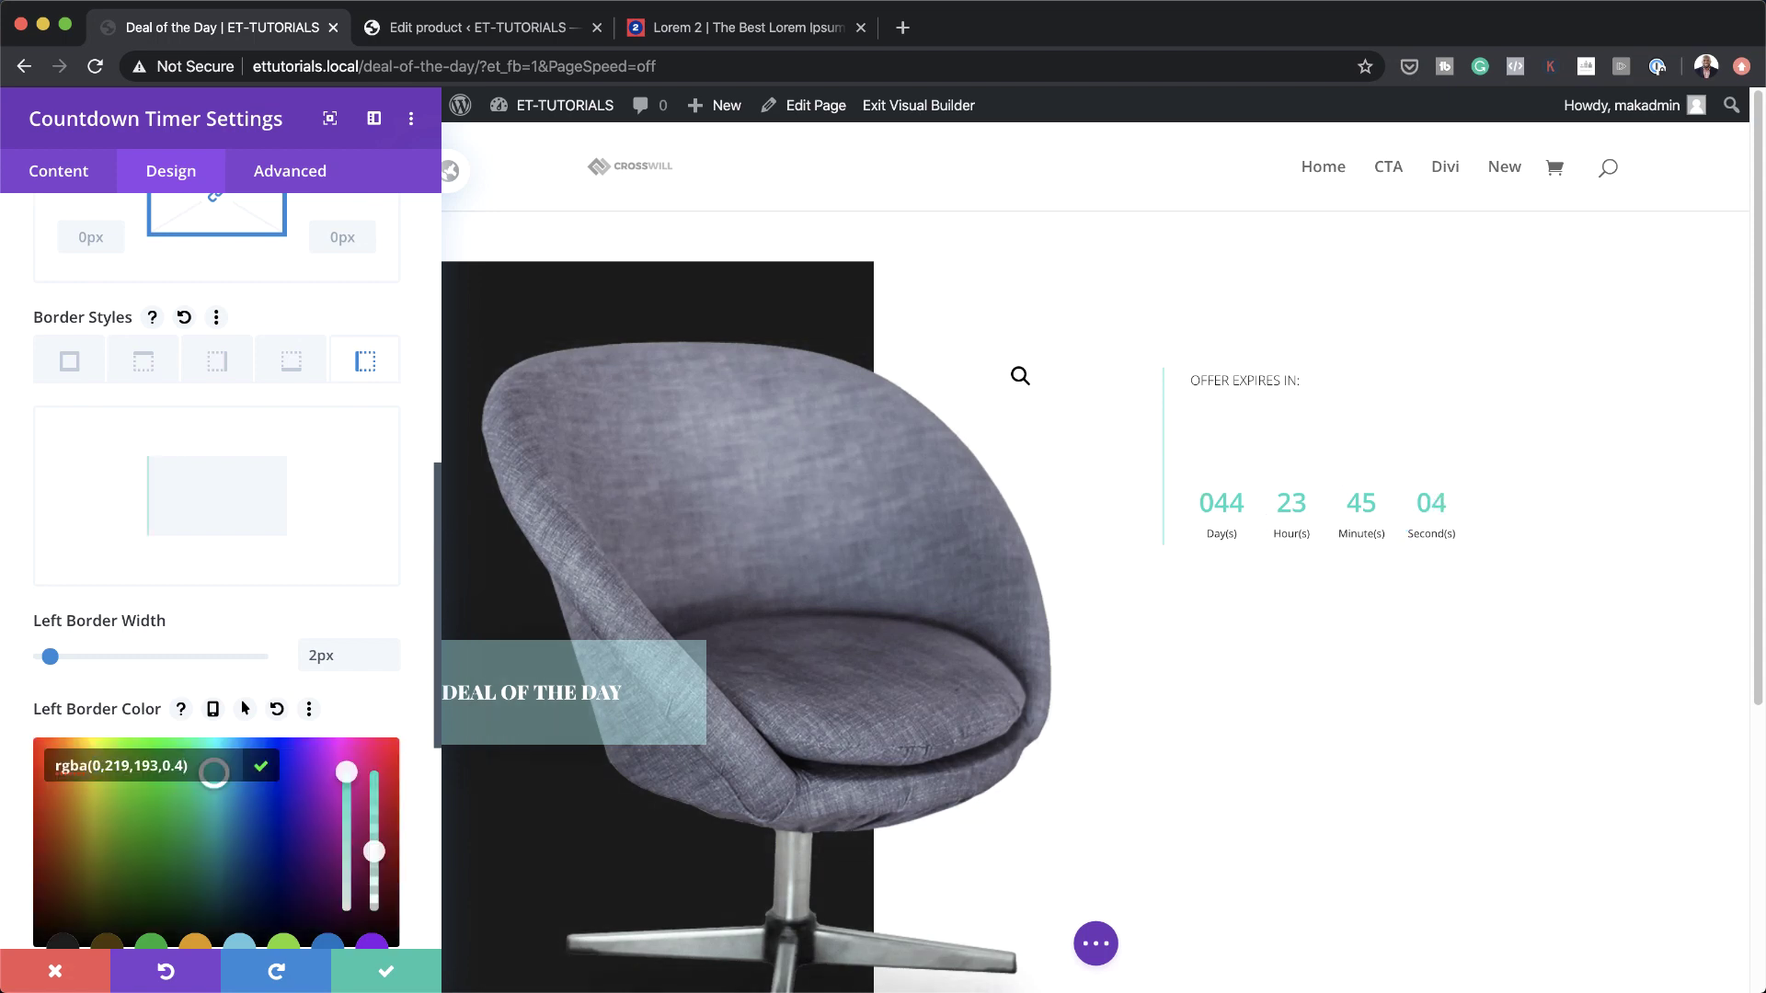
click(384, 977)
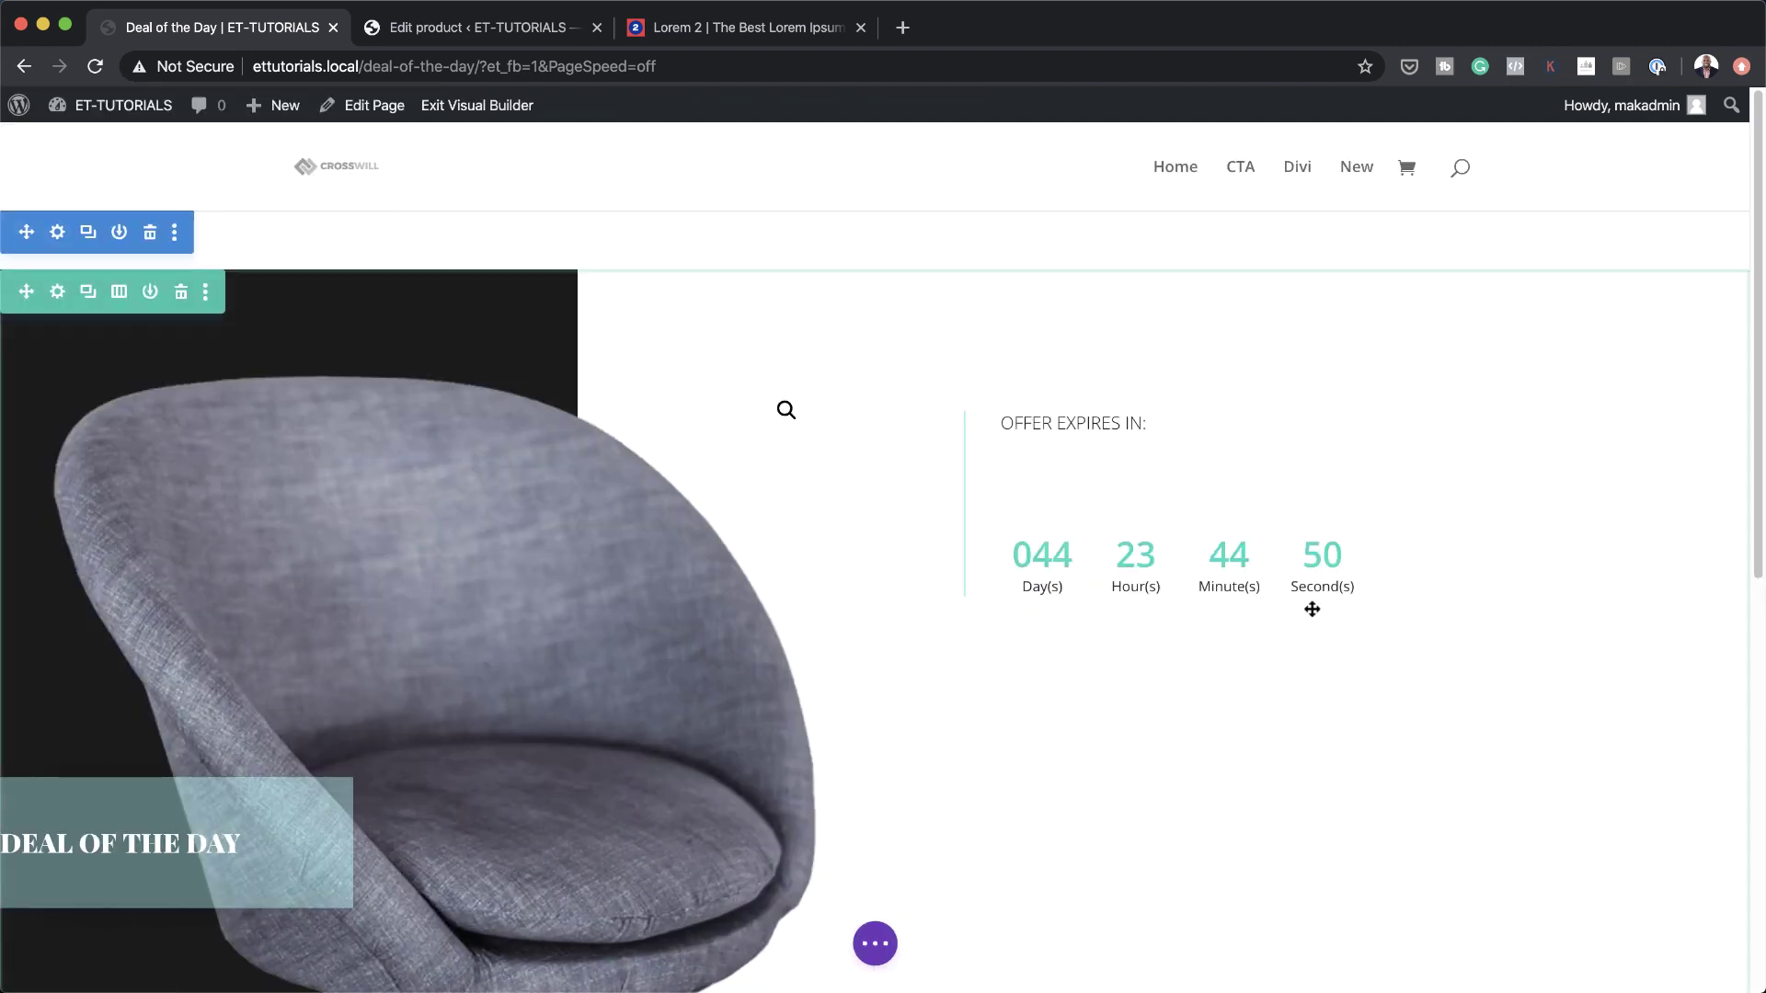
Insert a Woo Title module below the countdown that displays the Modern Office Chair product
click(1229, 530)
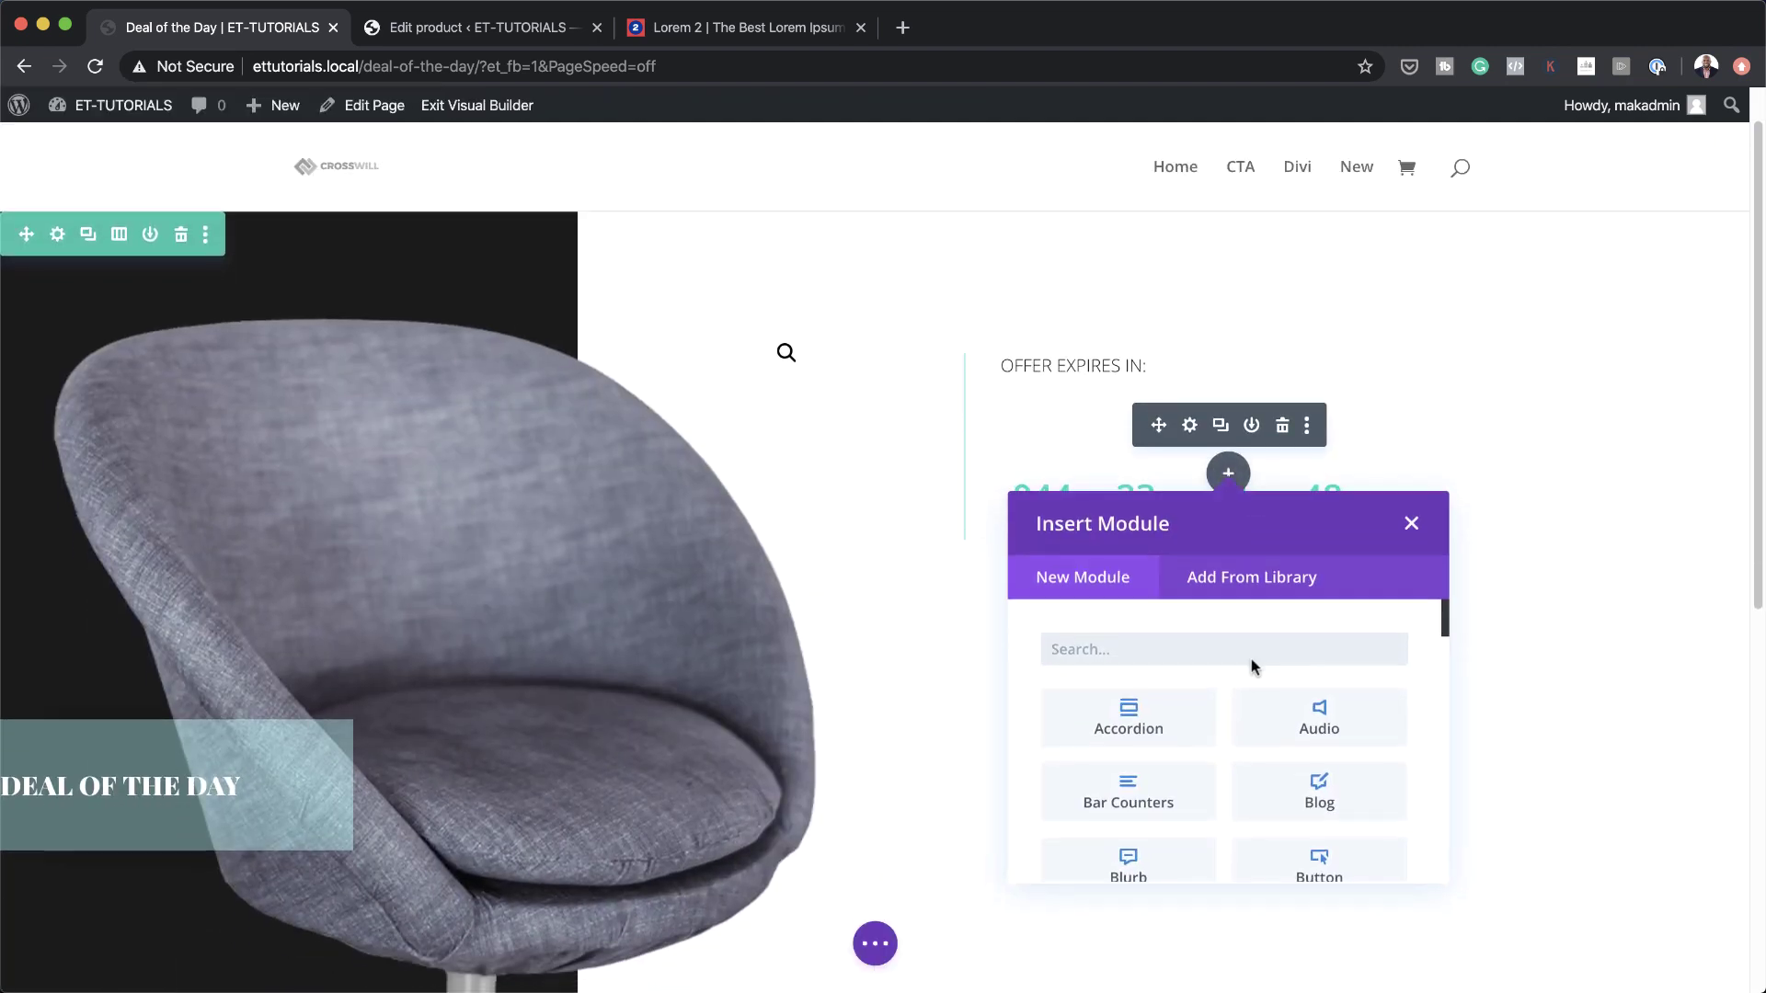
text(woo t)
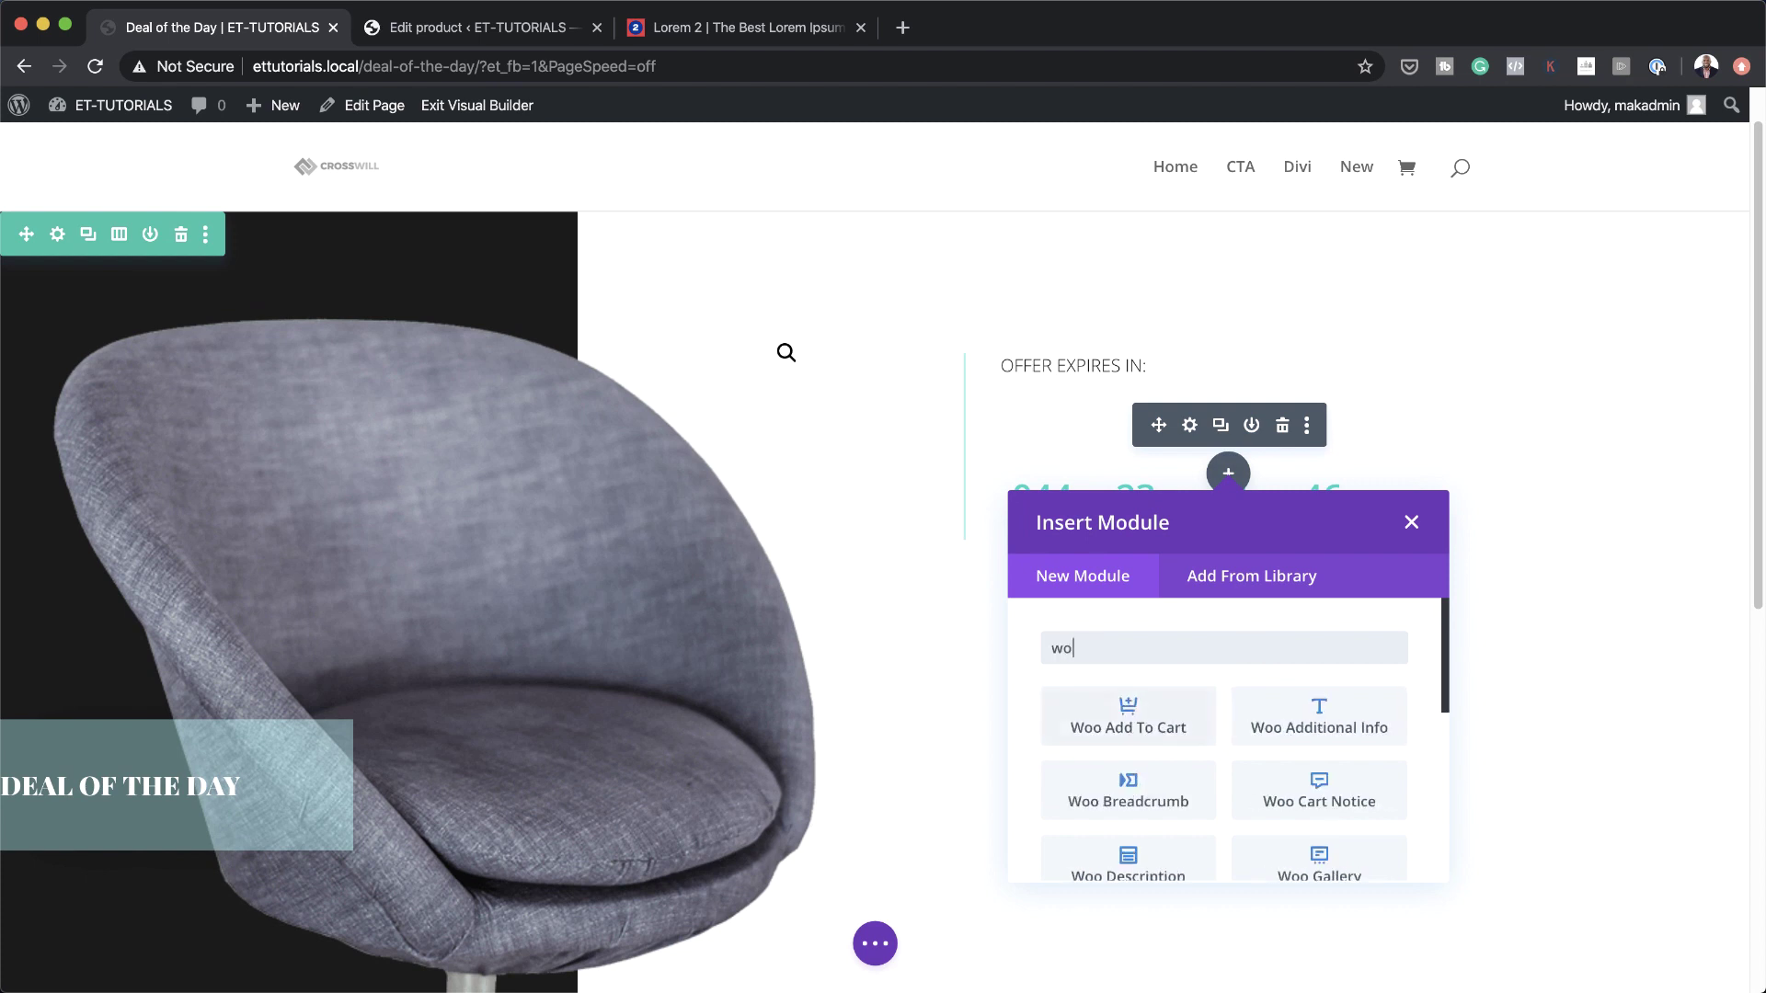
click(1340, 704)
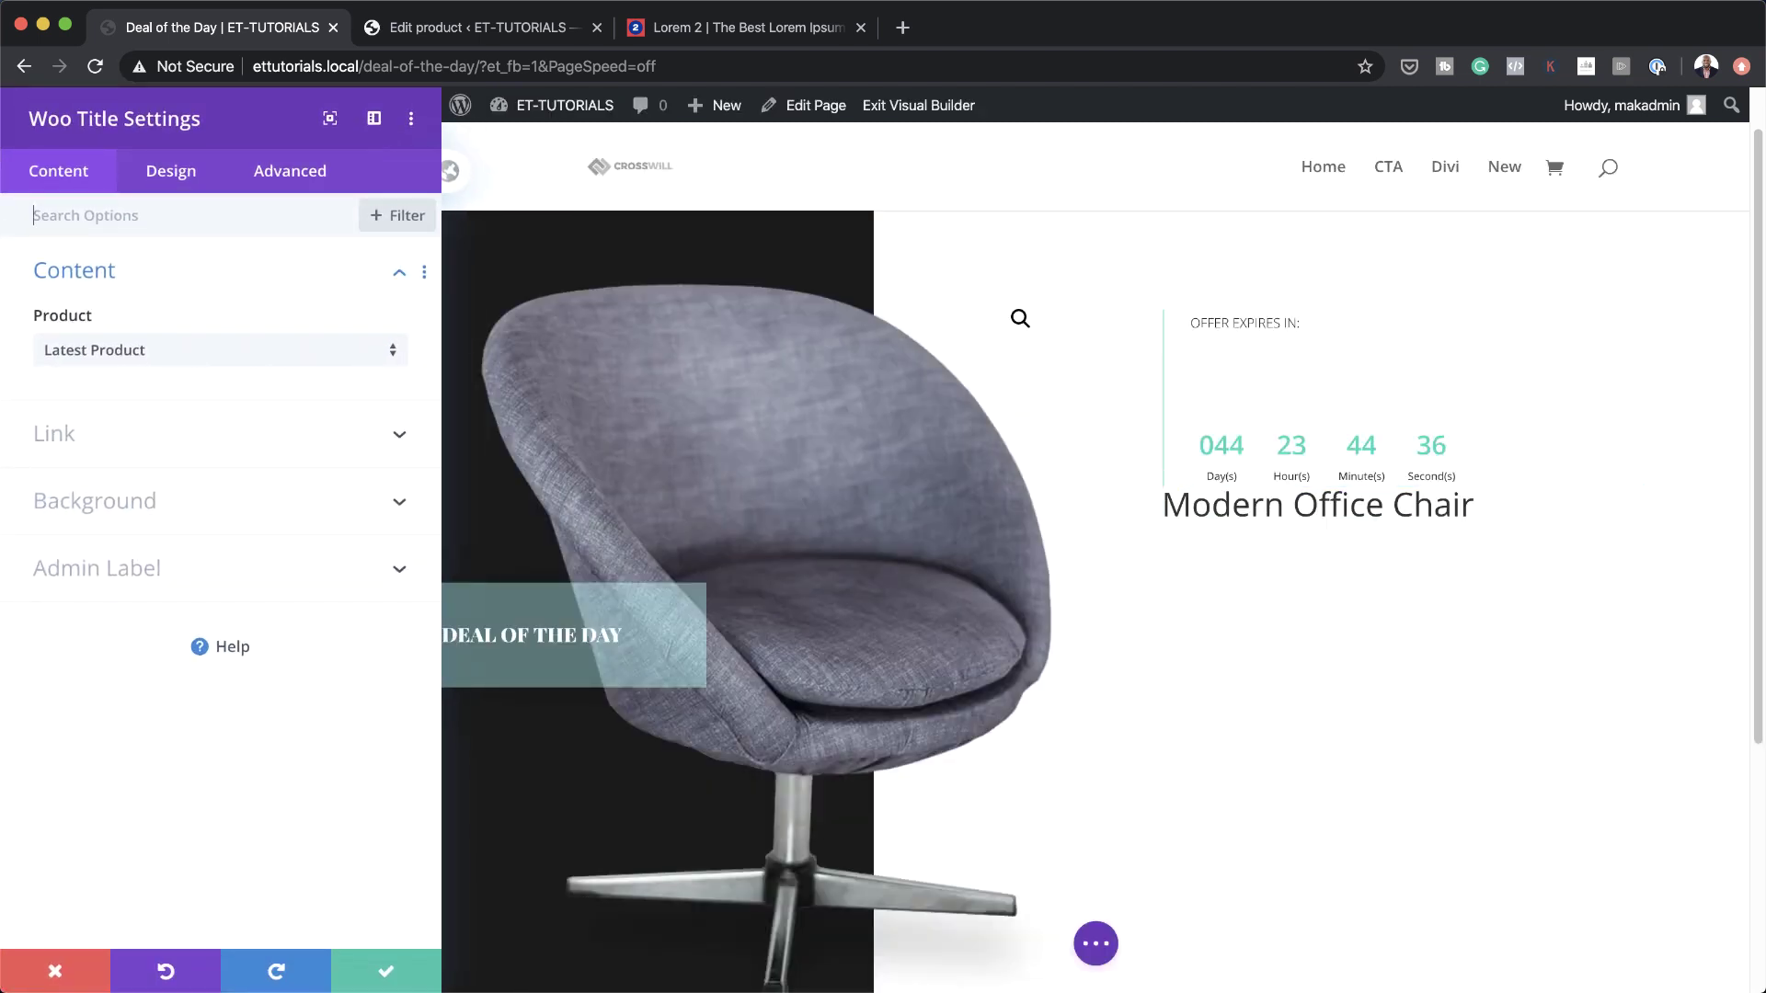
click(288, 354)
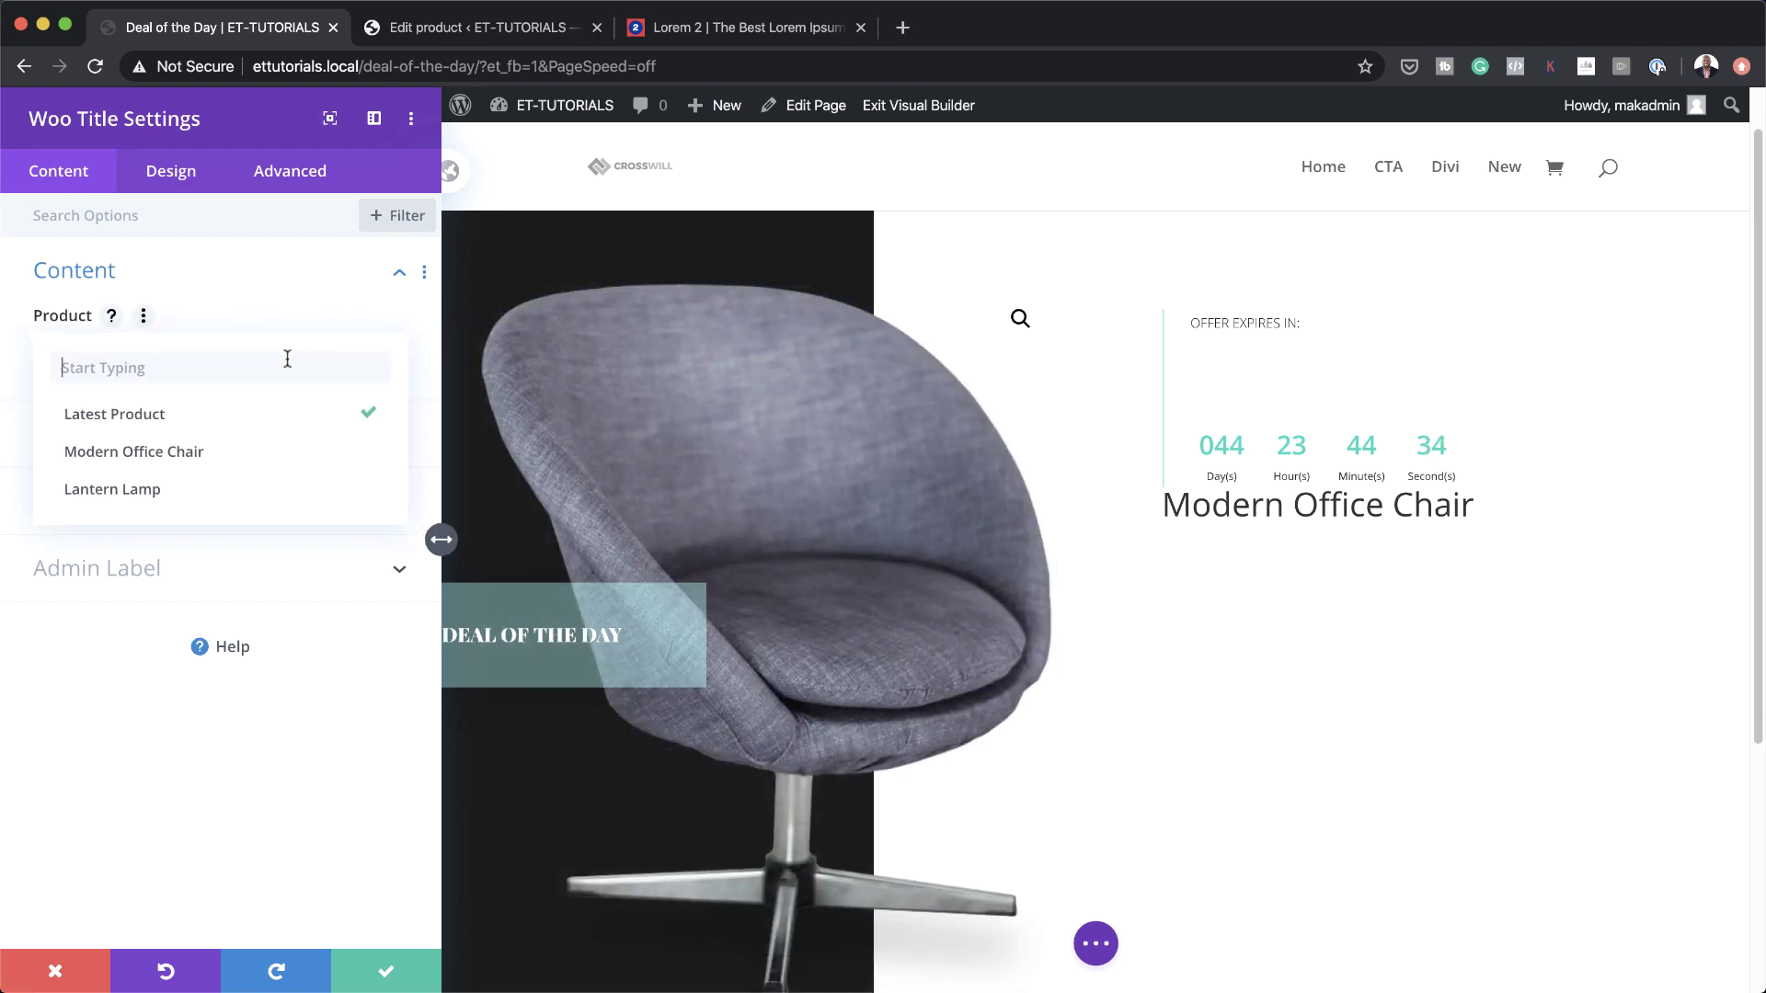
click(262, 448)
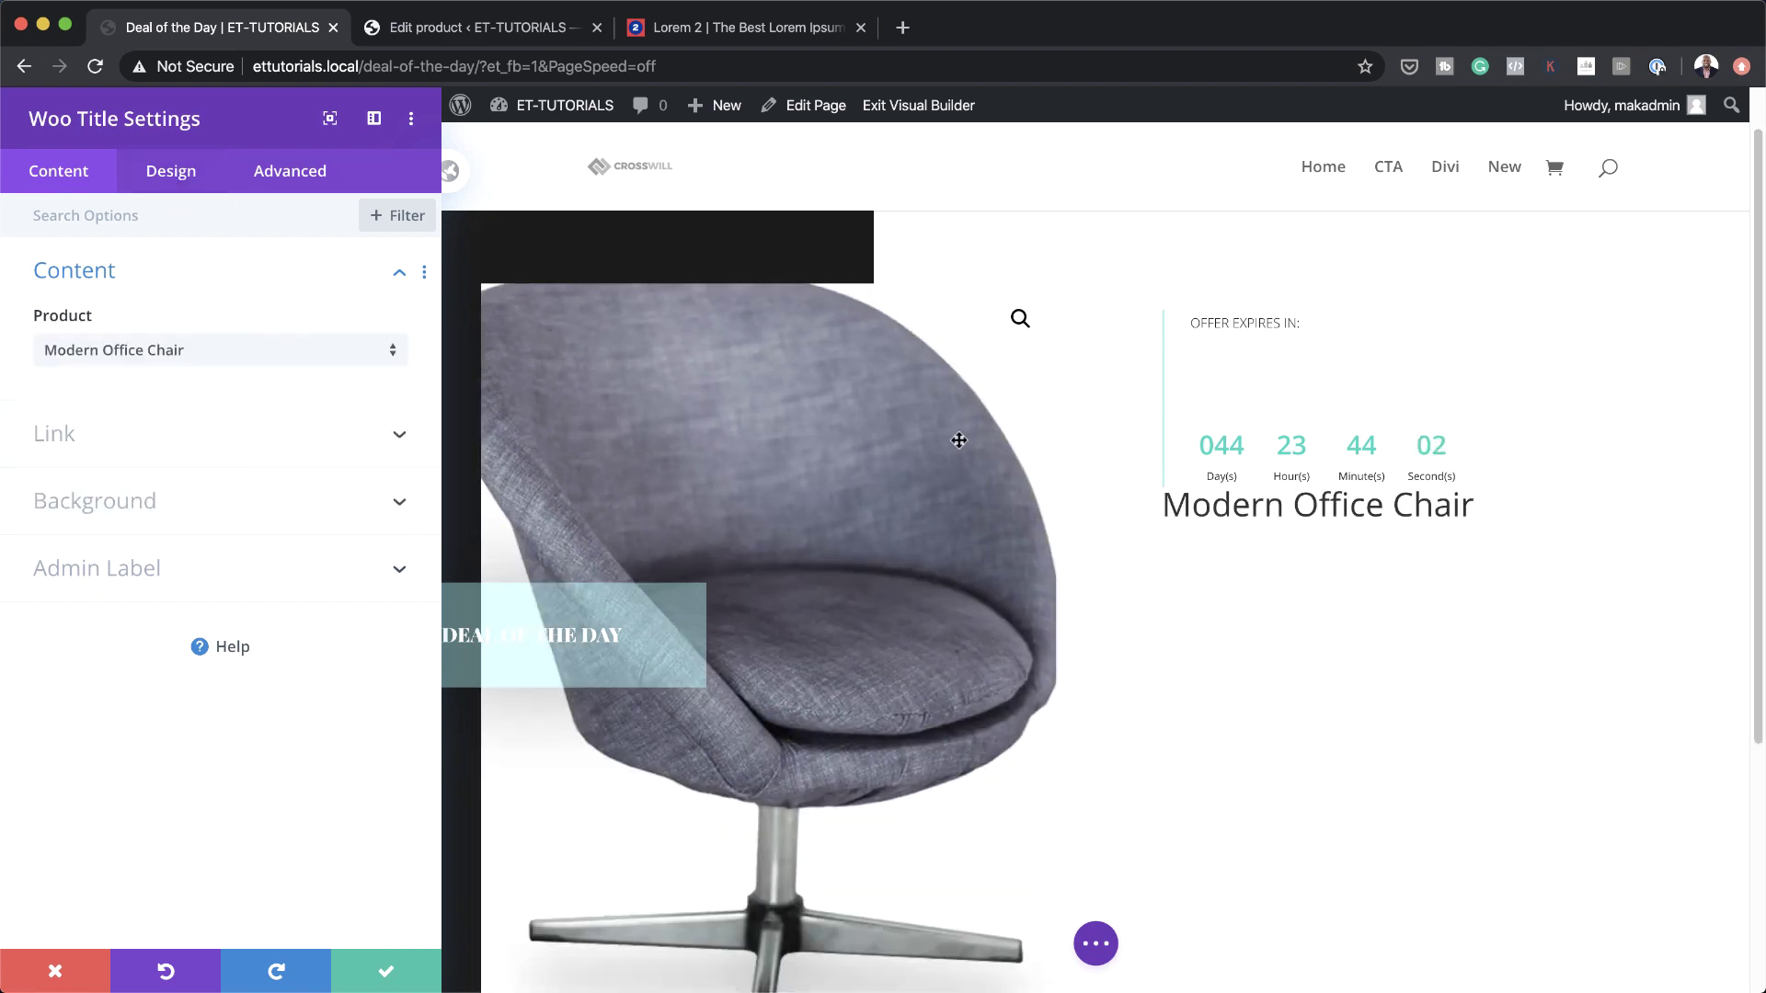
click(1164, 498)
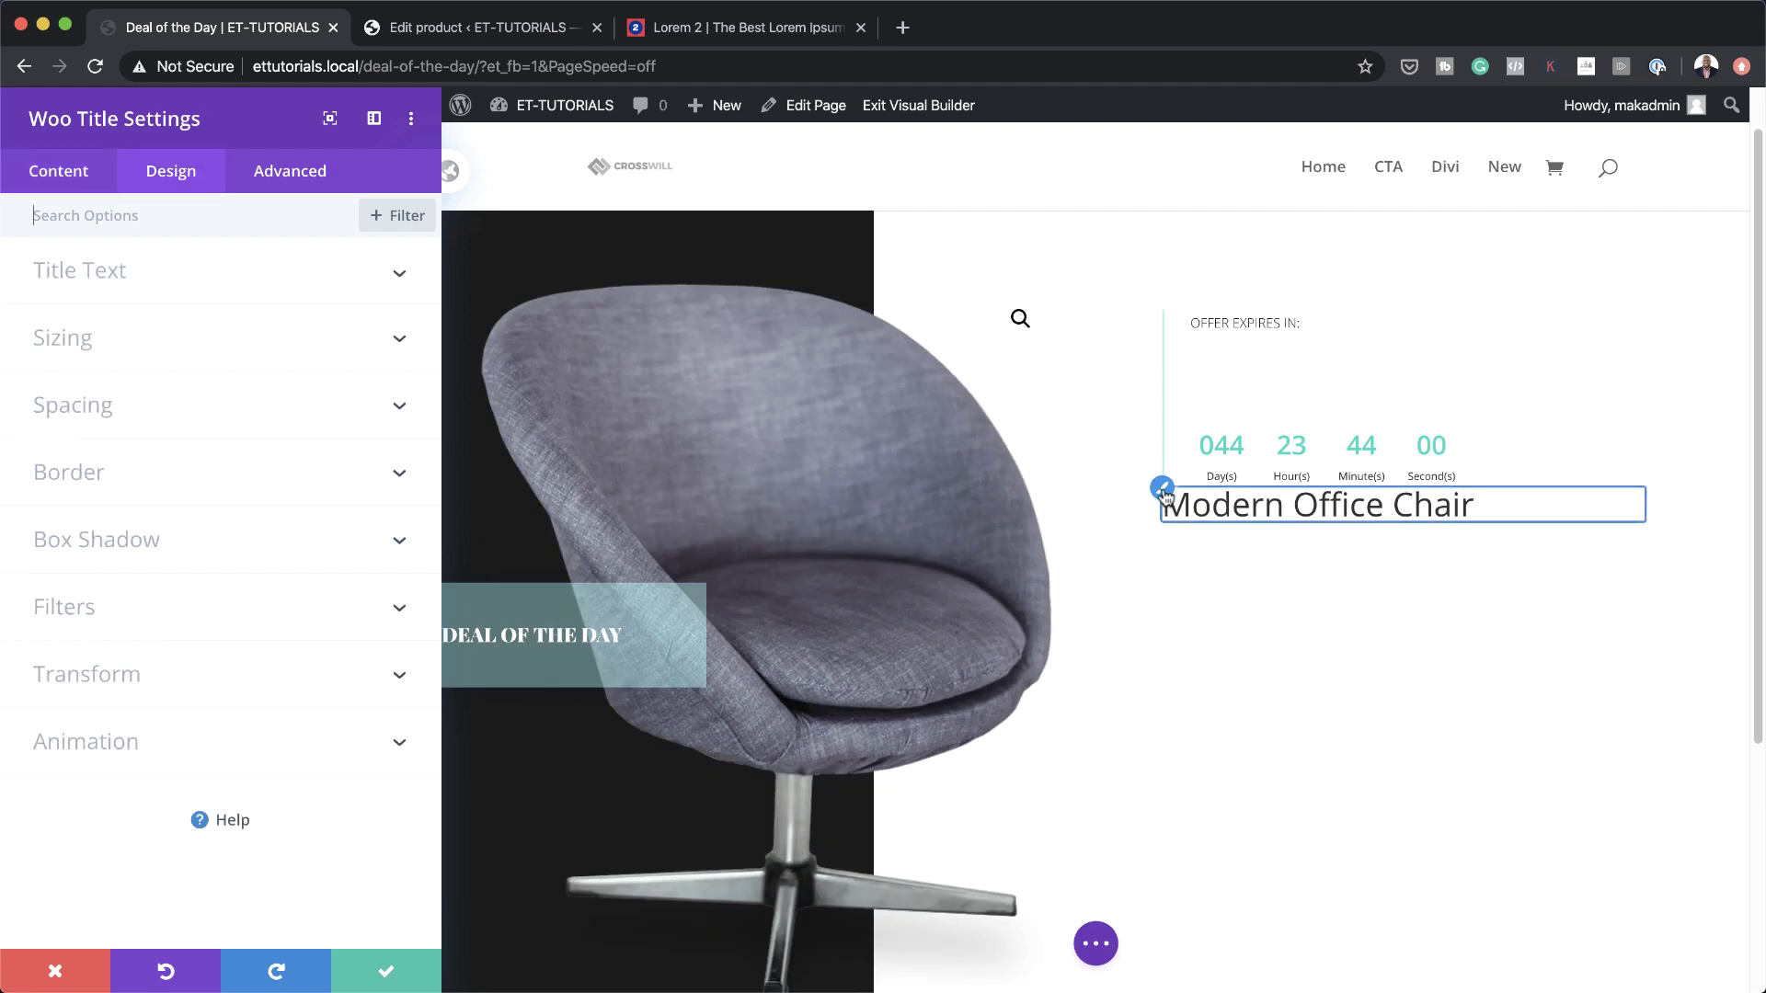
Set the title font to Heavy-weight, all-uppercase Playfair Display
click(147, 274)
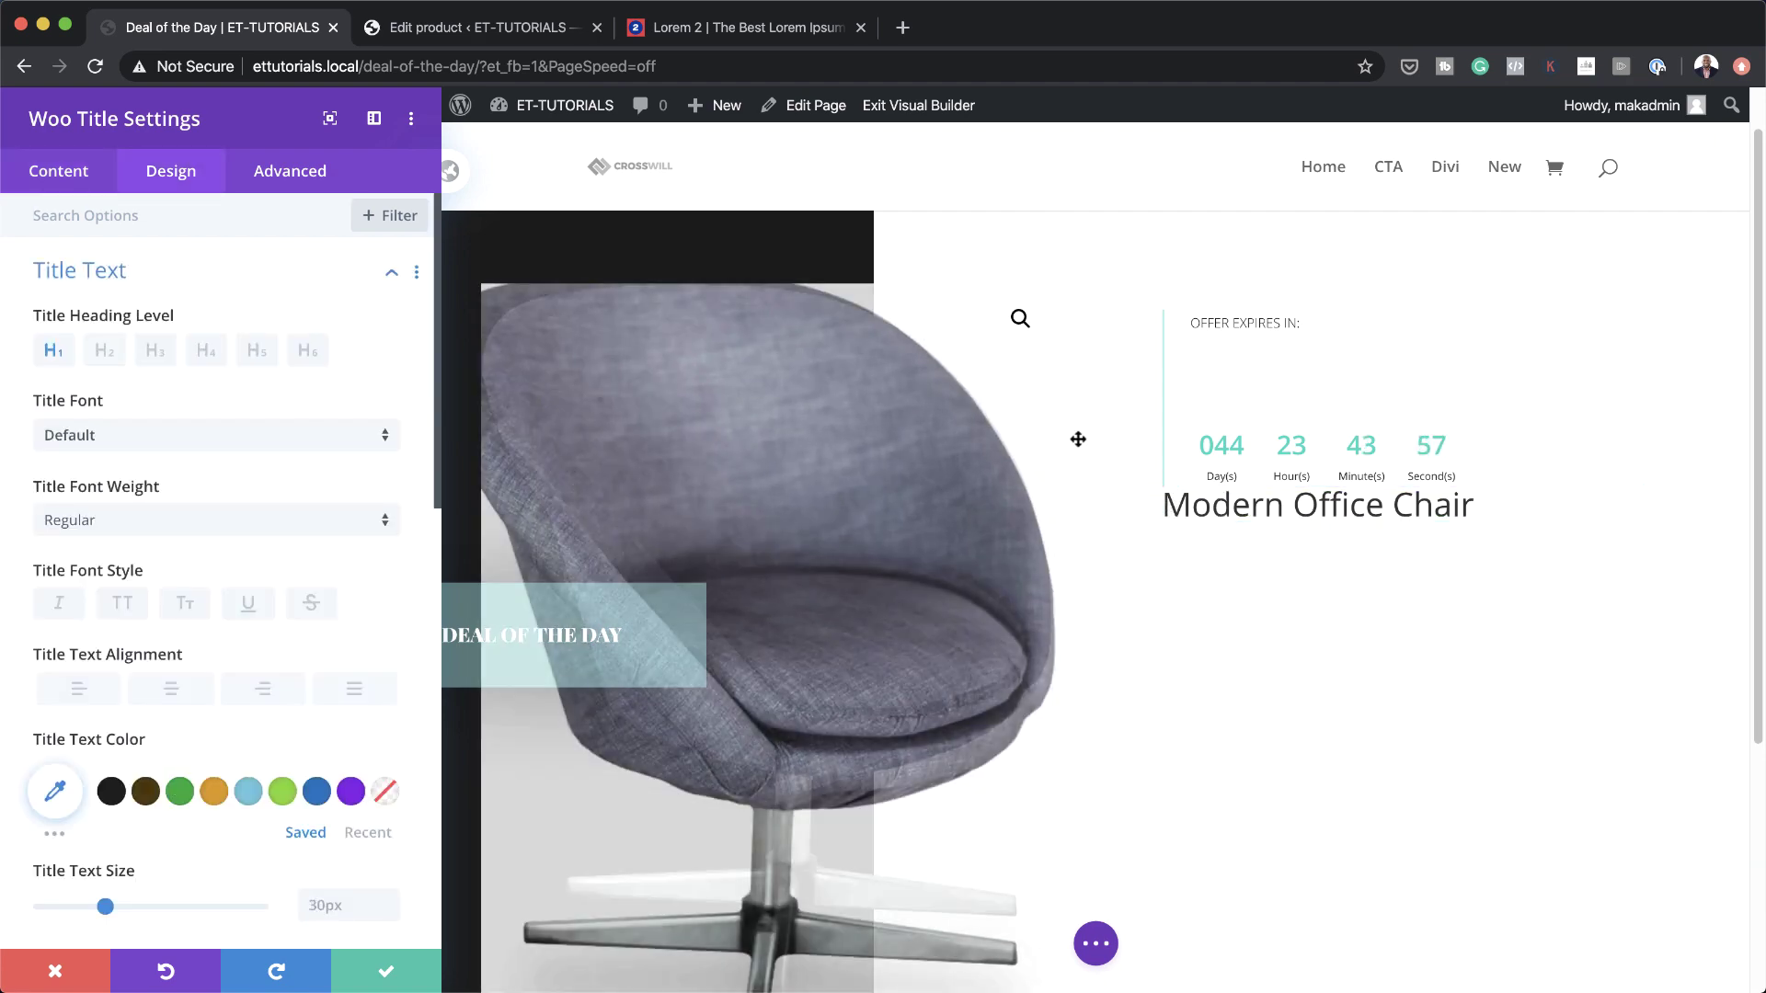
click(1163, 492)
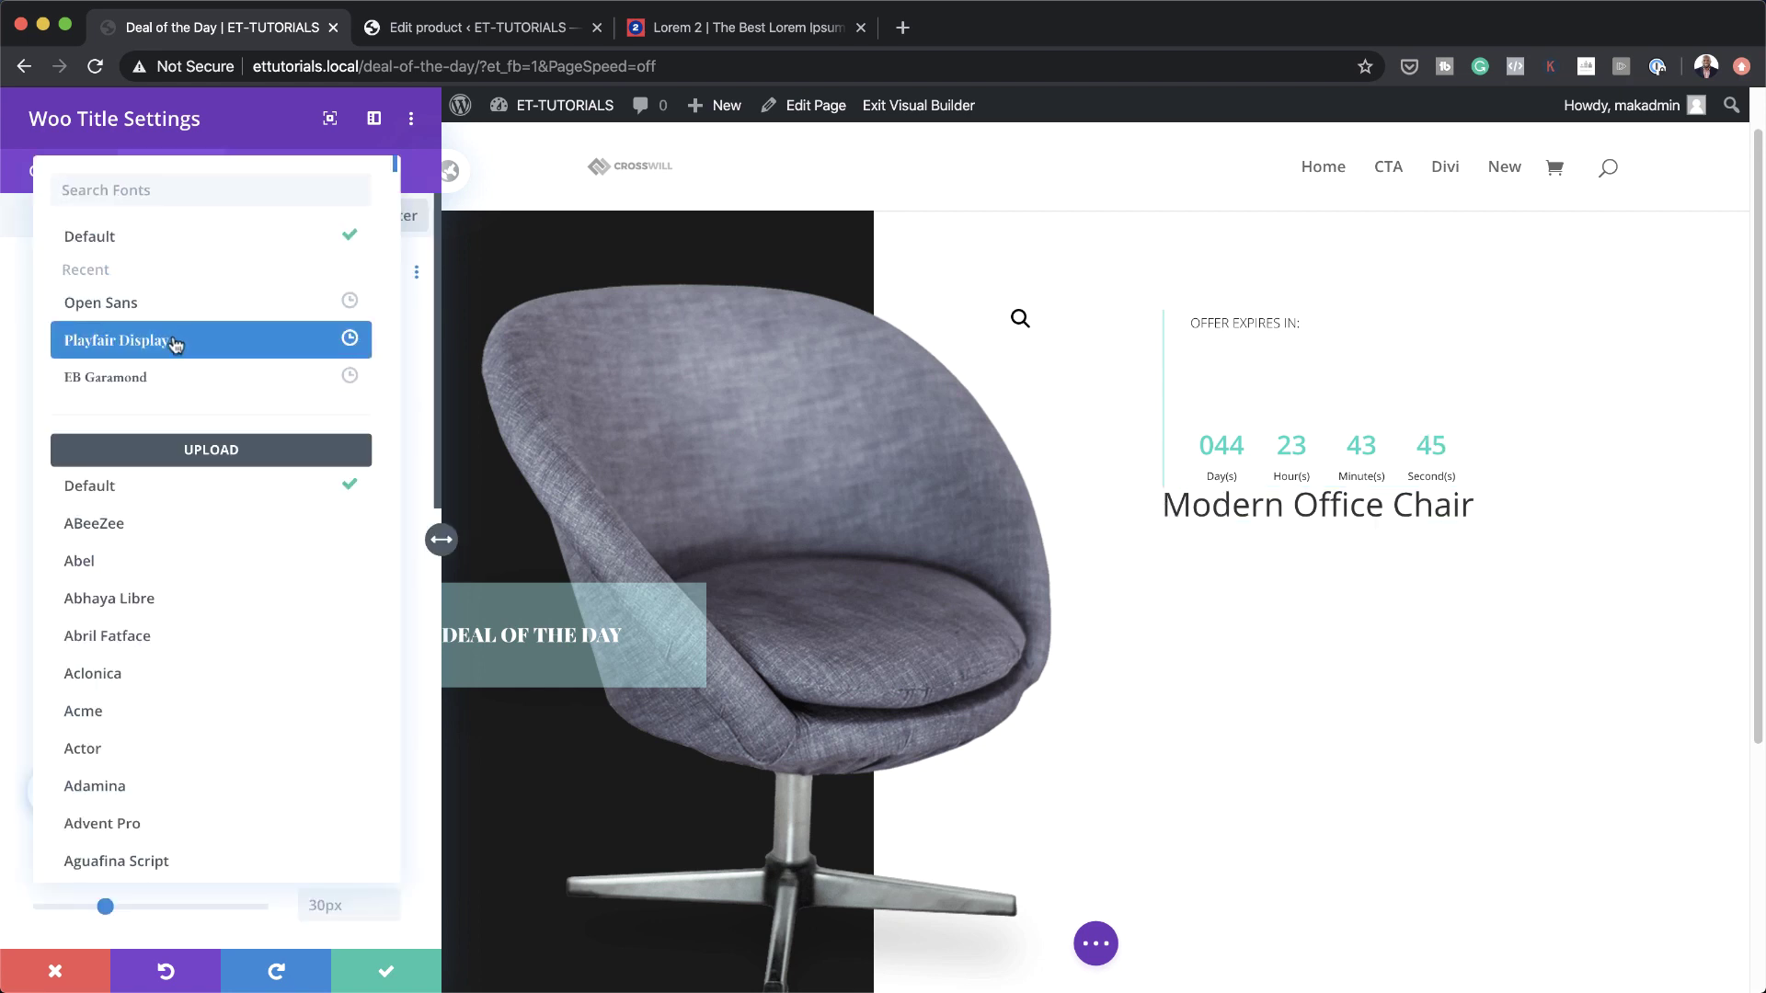
click(175, 340)
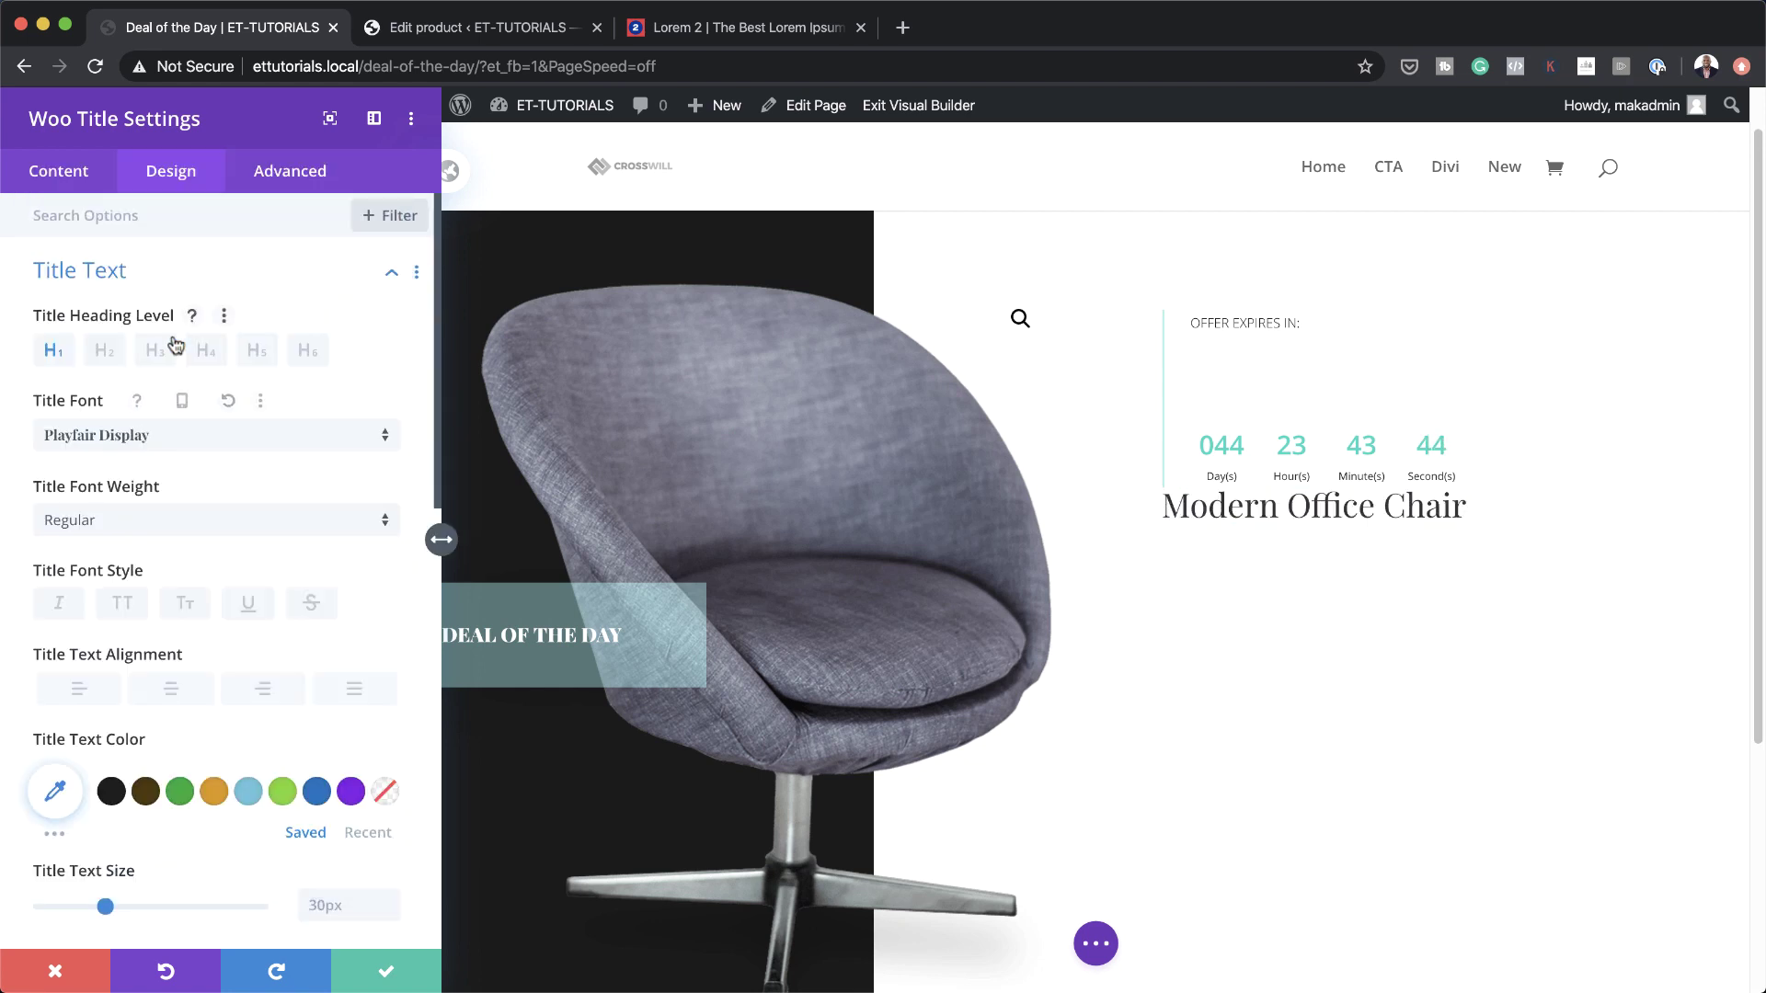
click(158, 520)
click(218, 620)
click(120, 607)
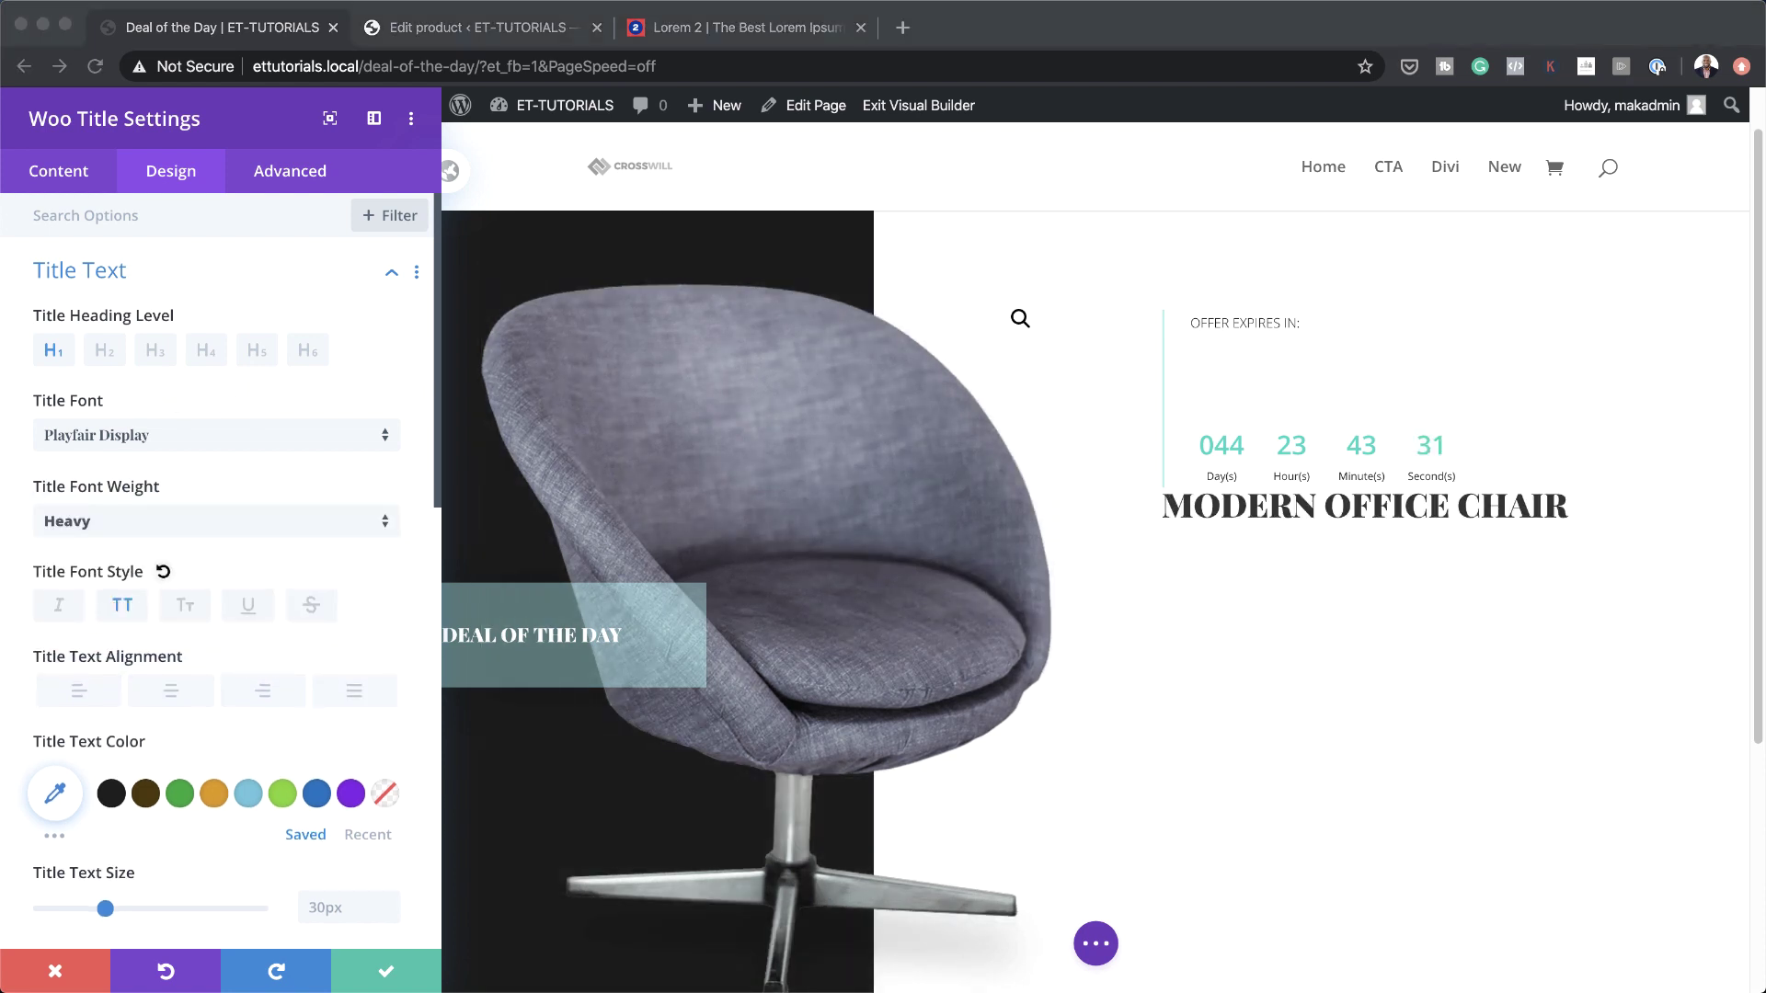
Colour the title #1c1c1c and set its text size to 2.9vw
click(55, 797)
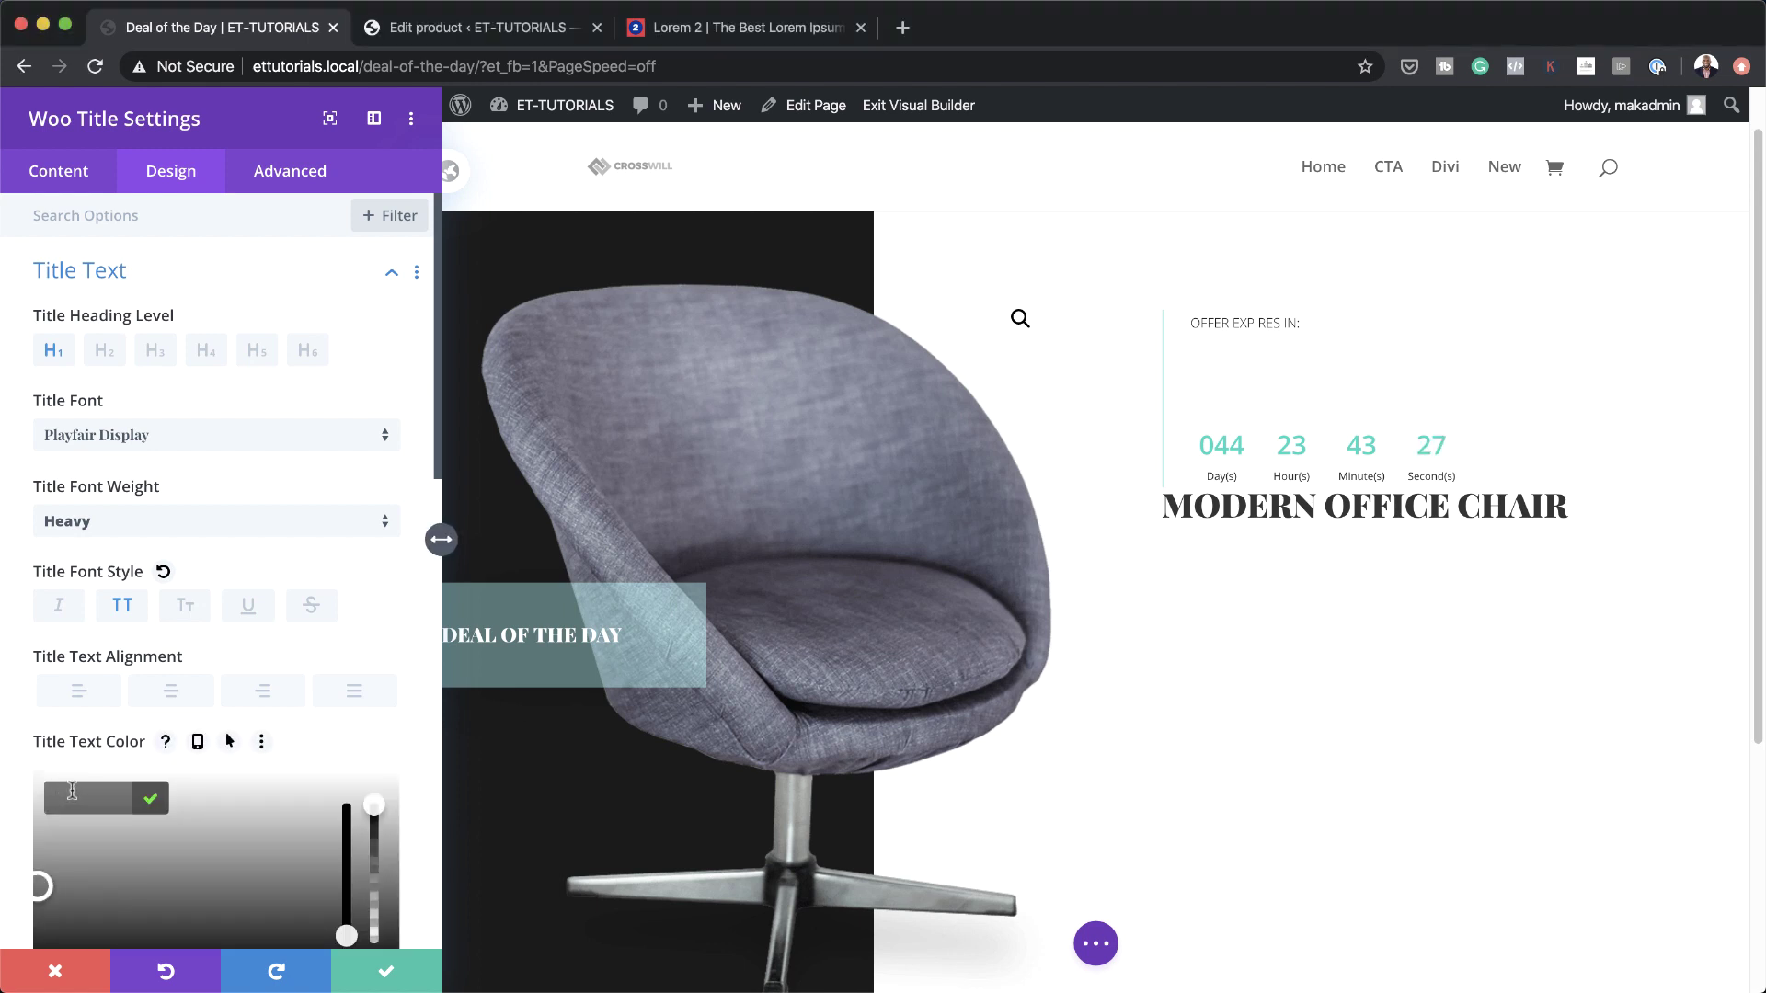
text(#1c1c1c)
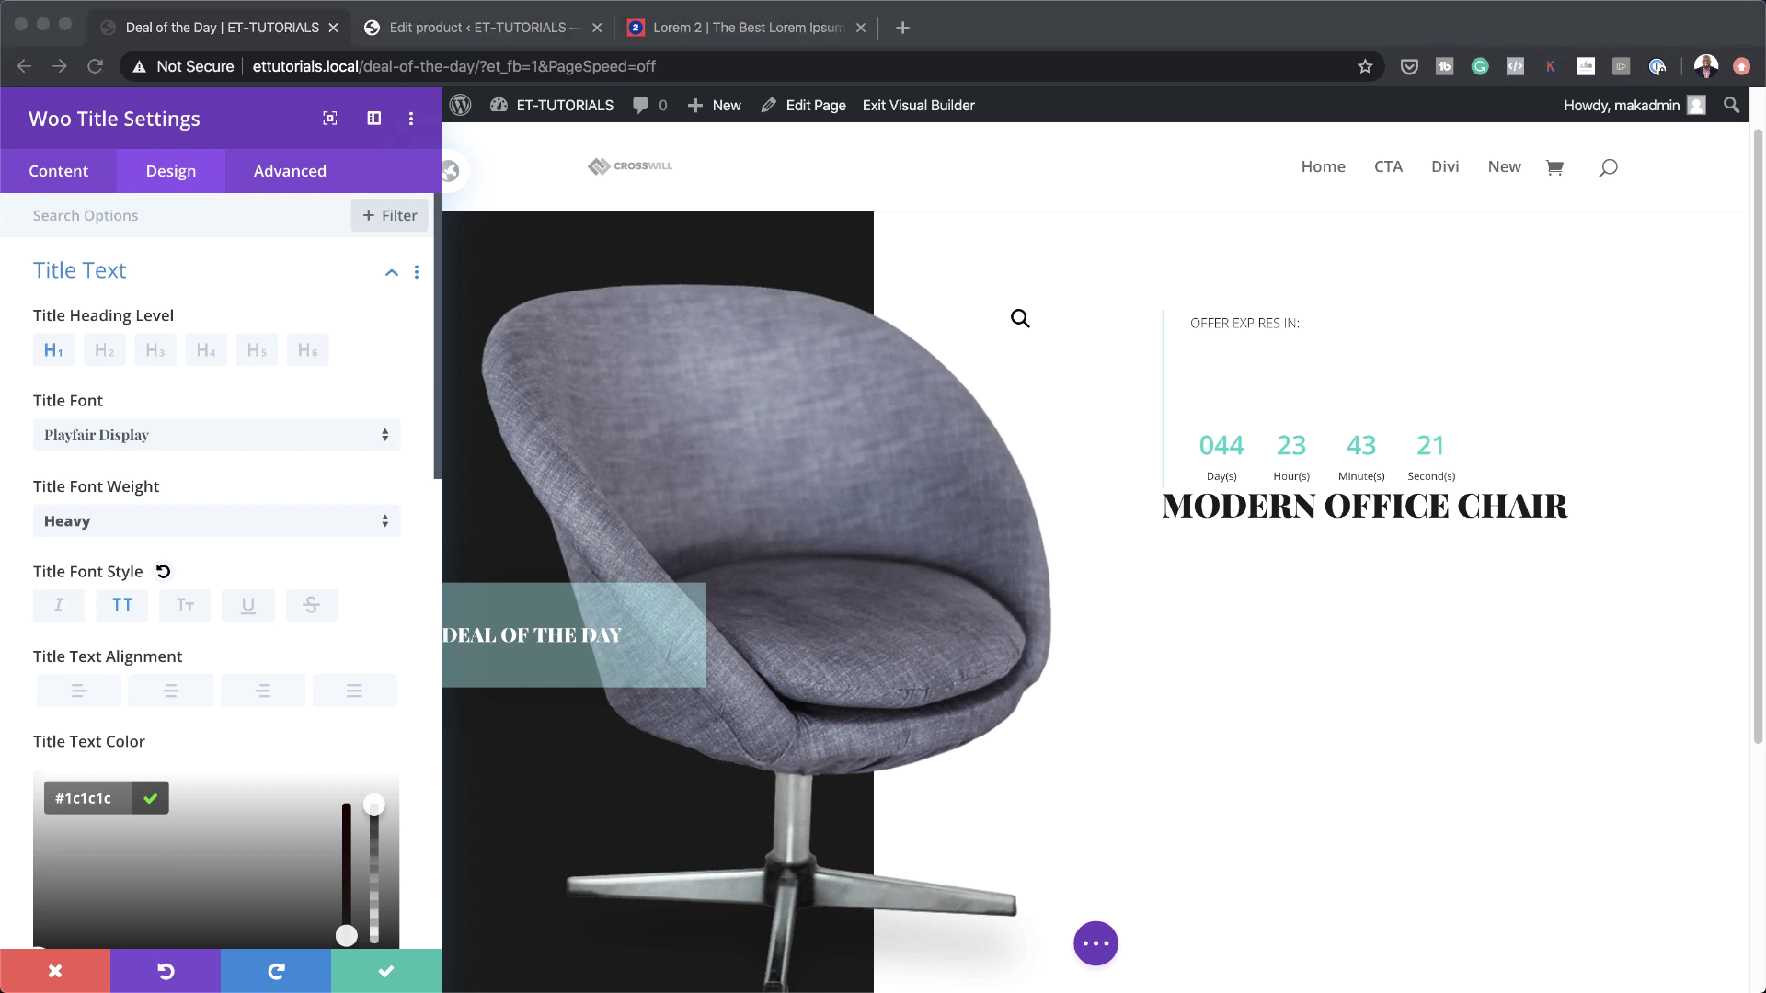
scroll(321, 672, down, 5)
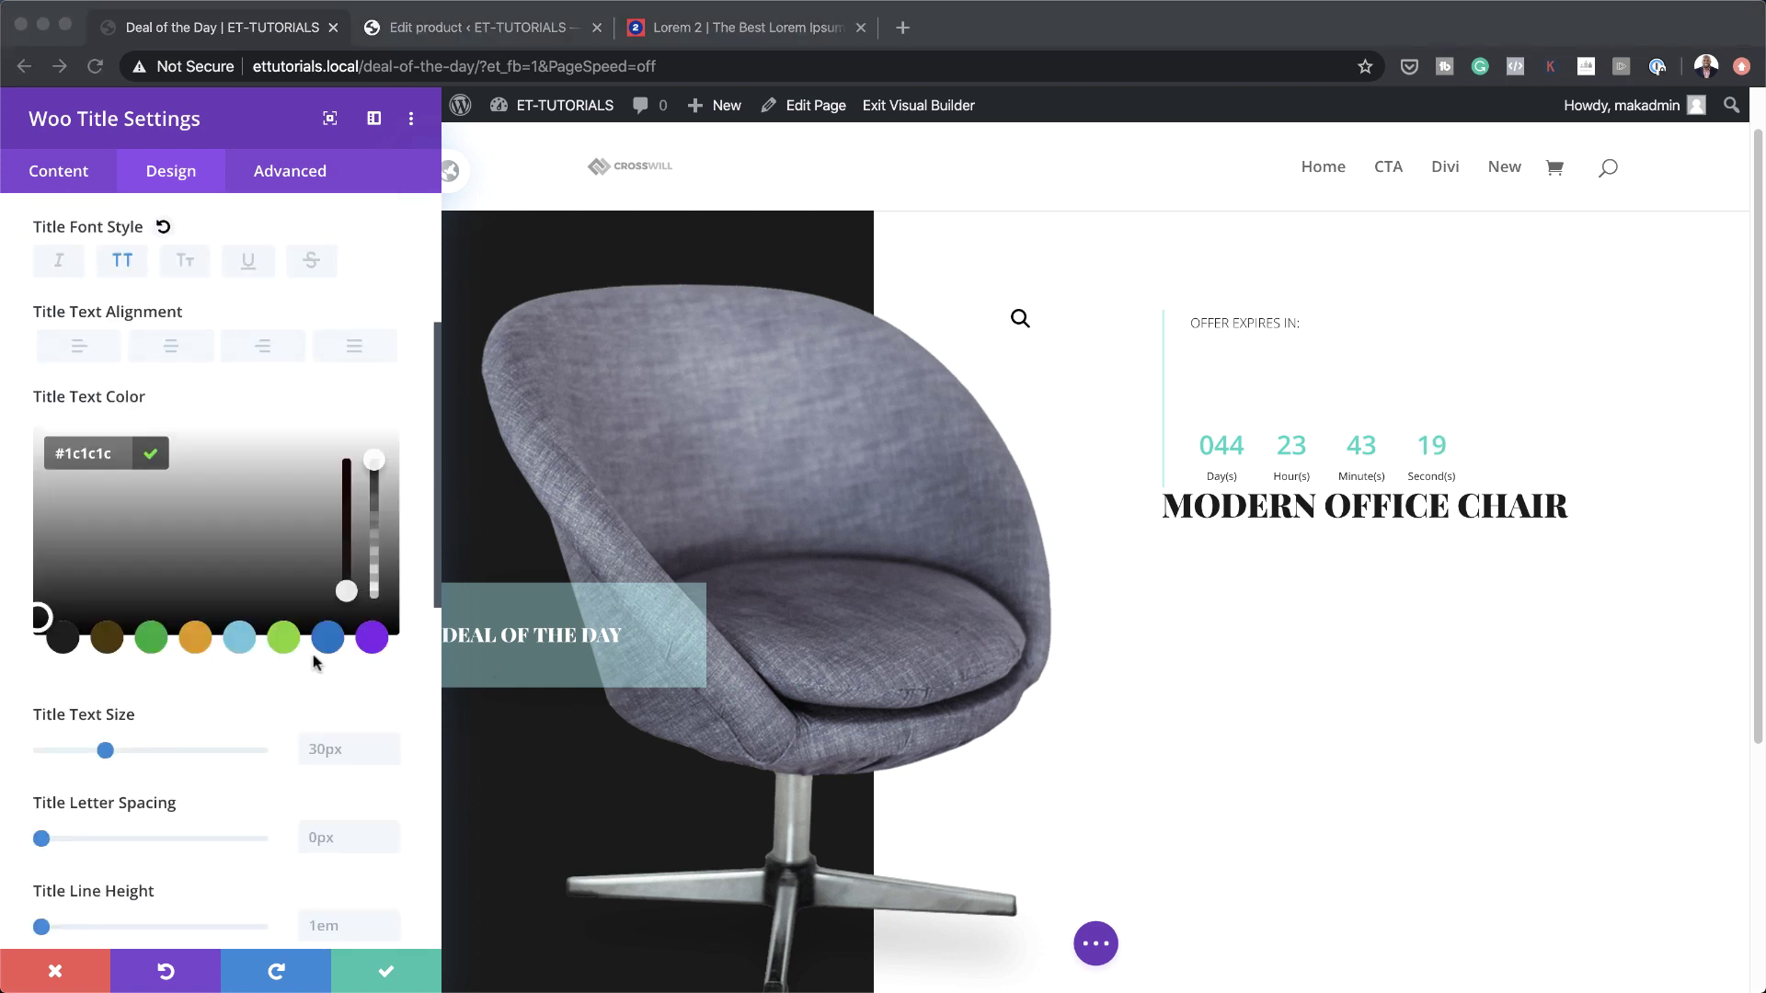
click(324, 678)
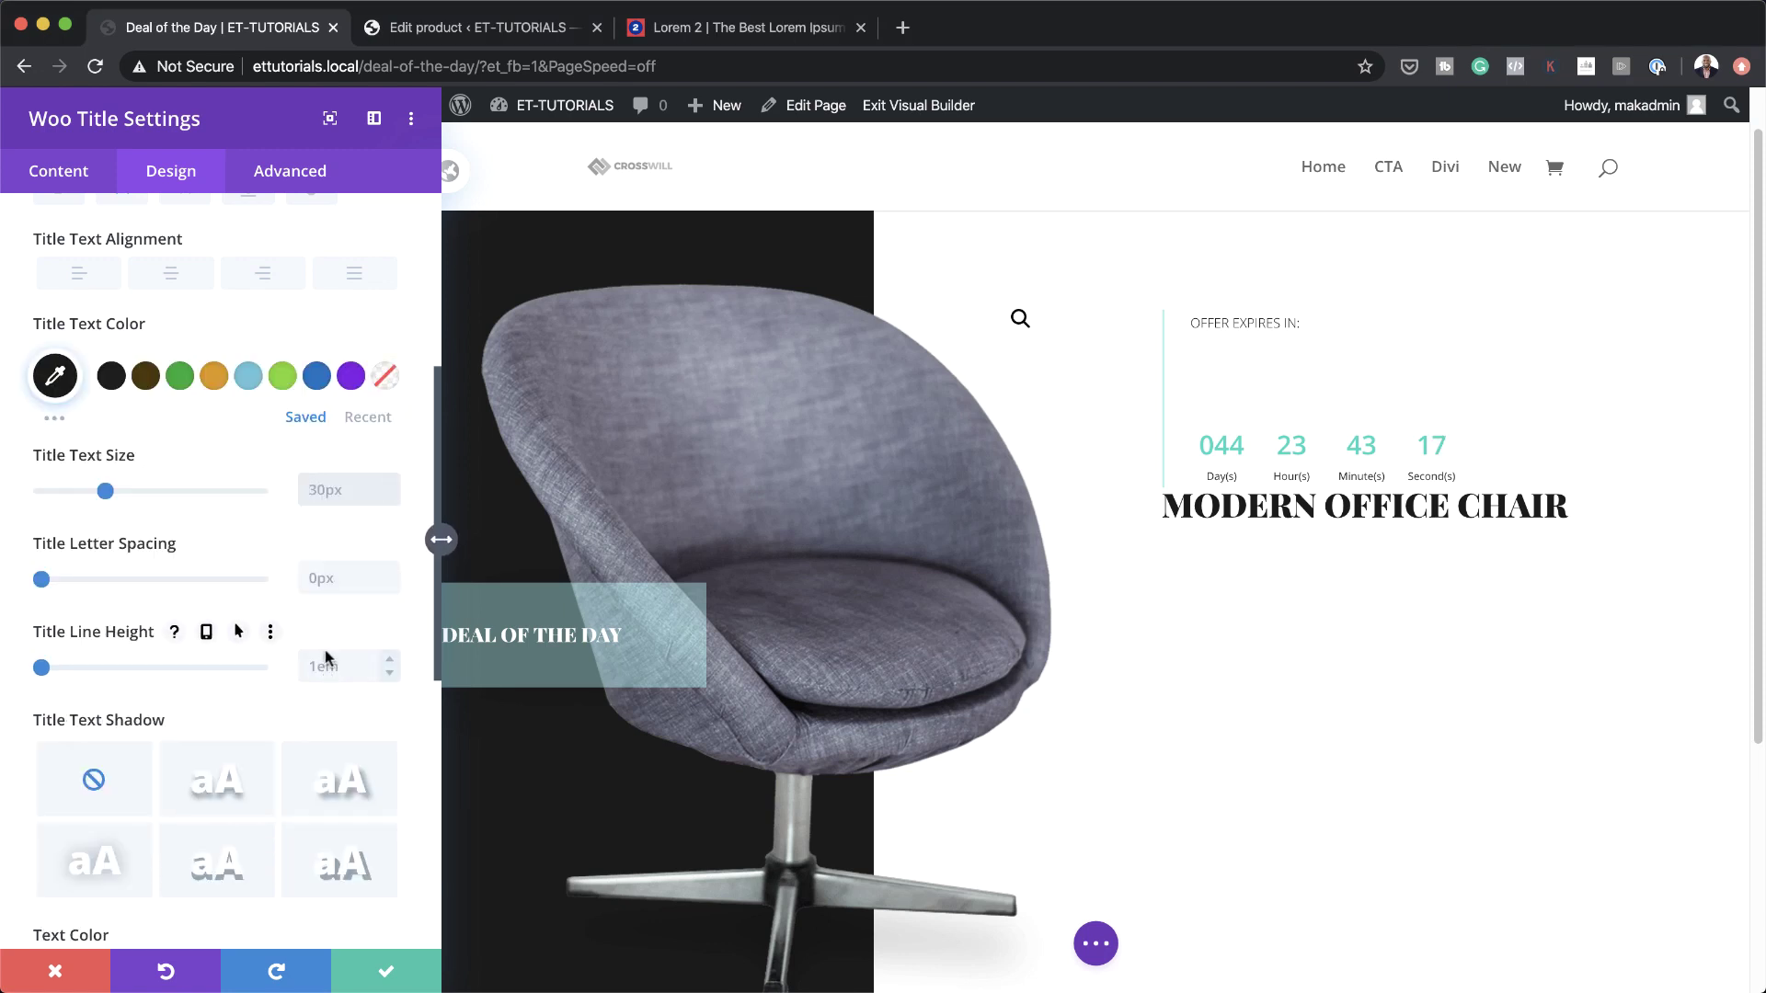
text(2.9vw)
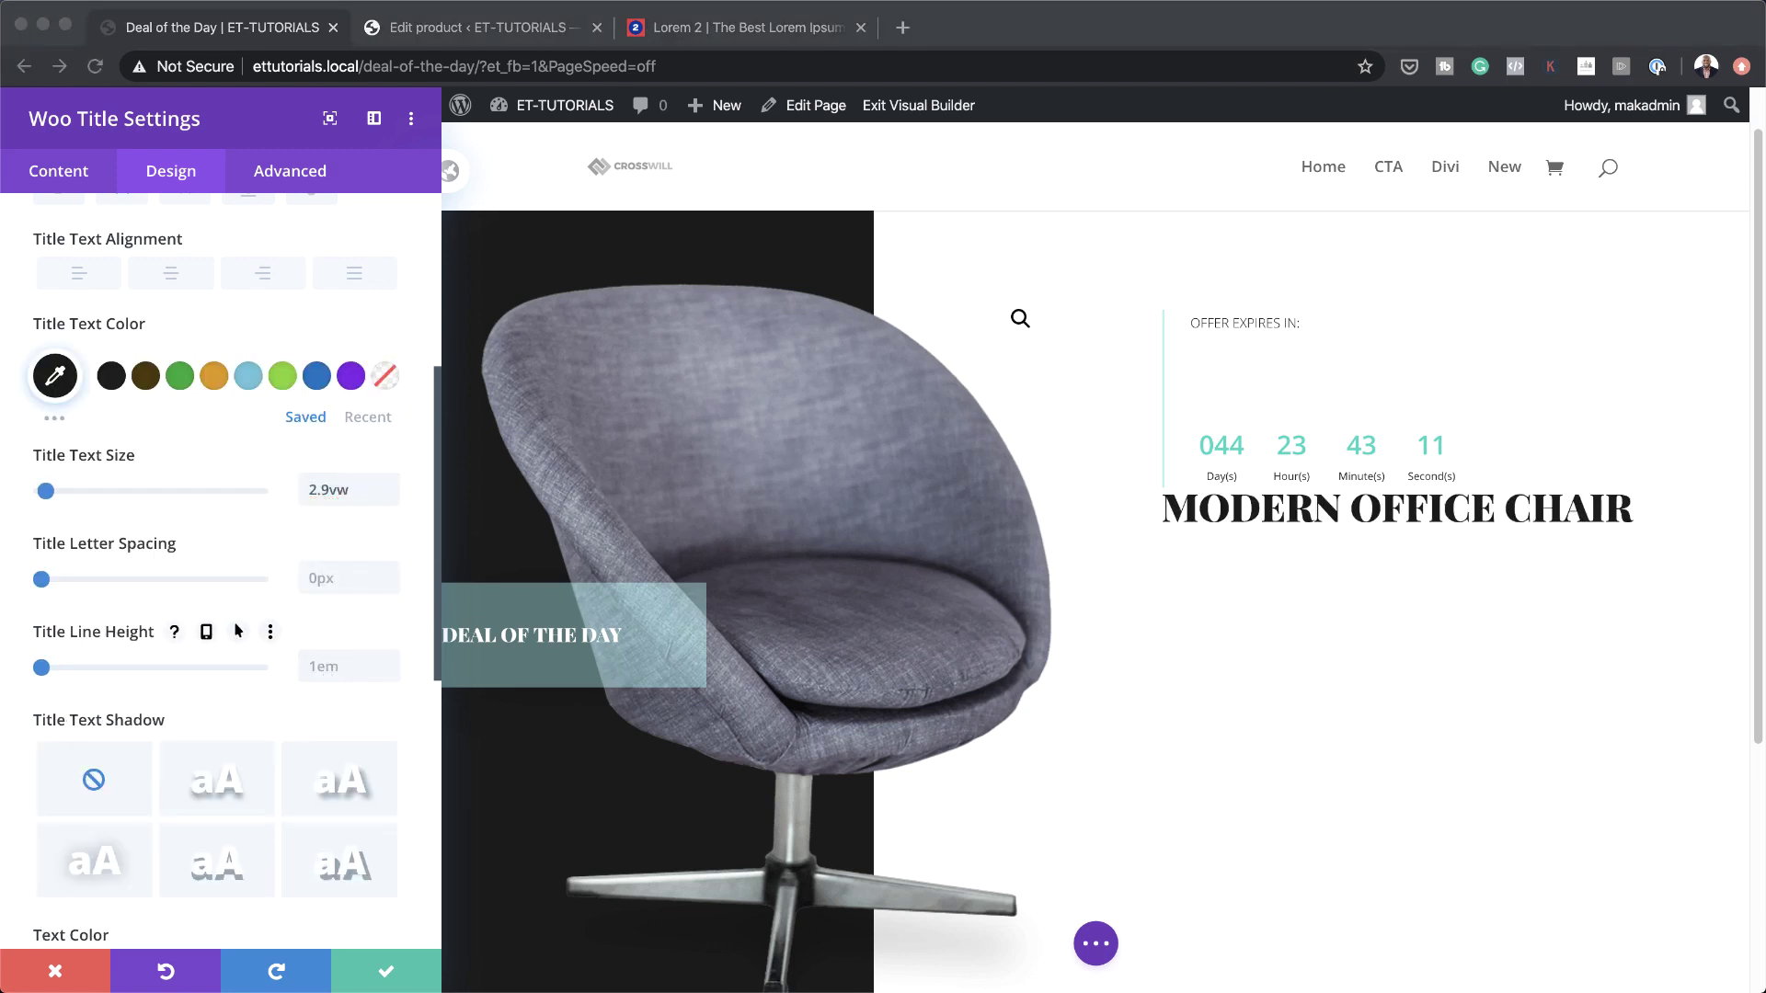
Make the title text size 10vw on tablet and 12vw on phone
click(208, 453)
click(186, 501)
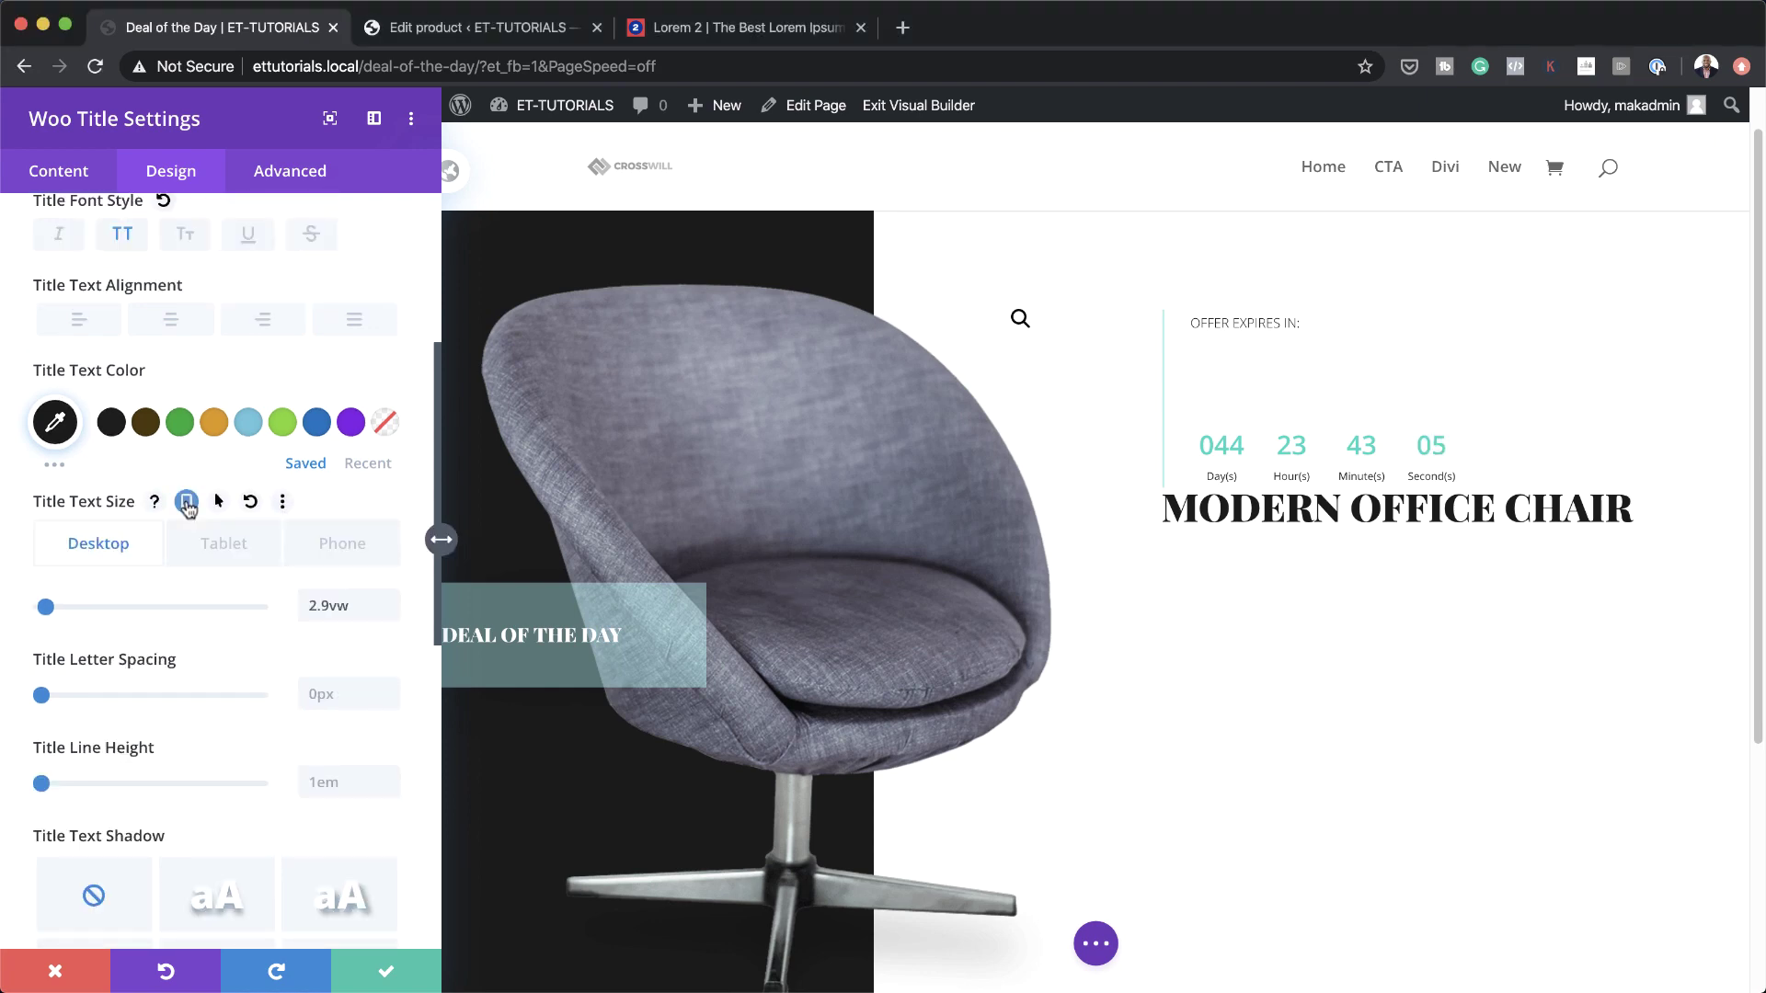
click(229, 543)
double_click(334, 603)
text(10vw)
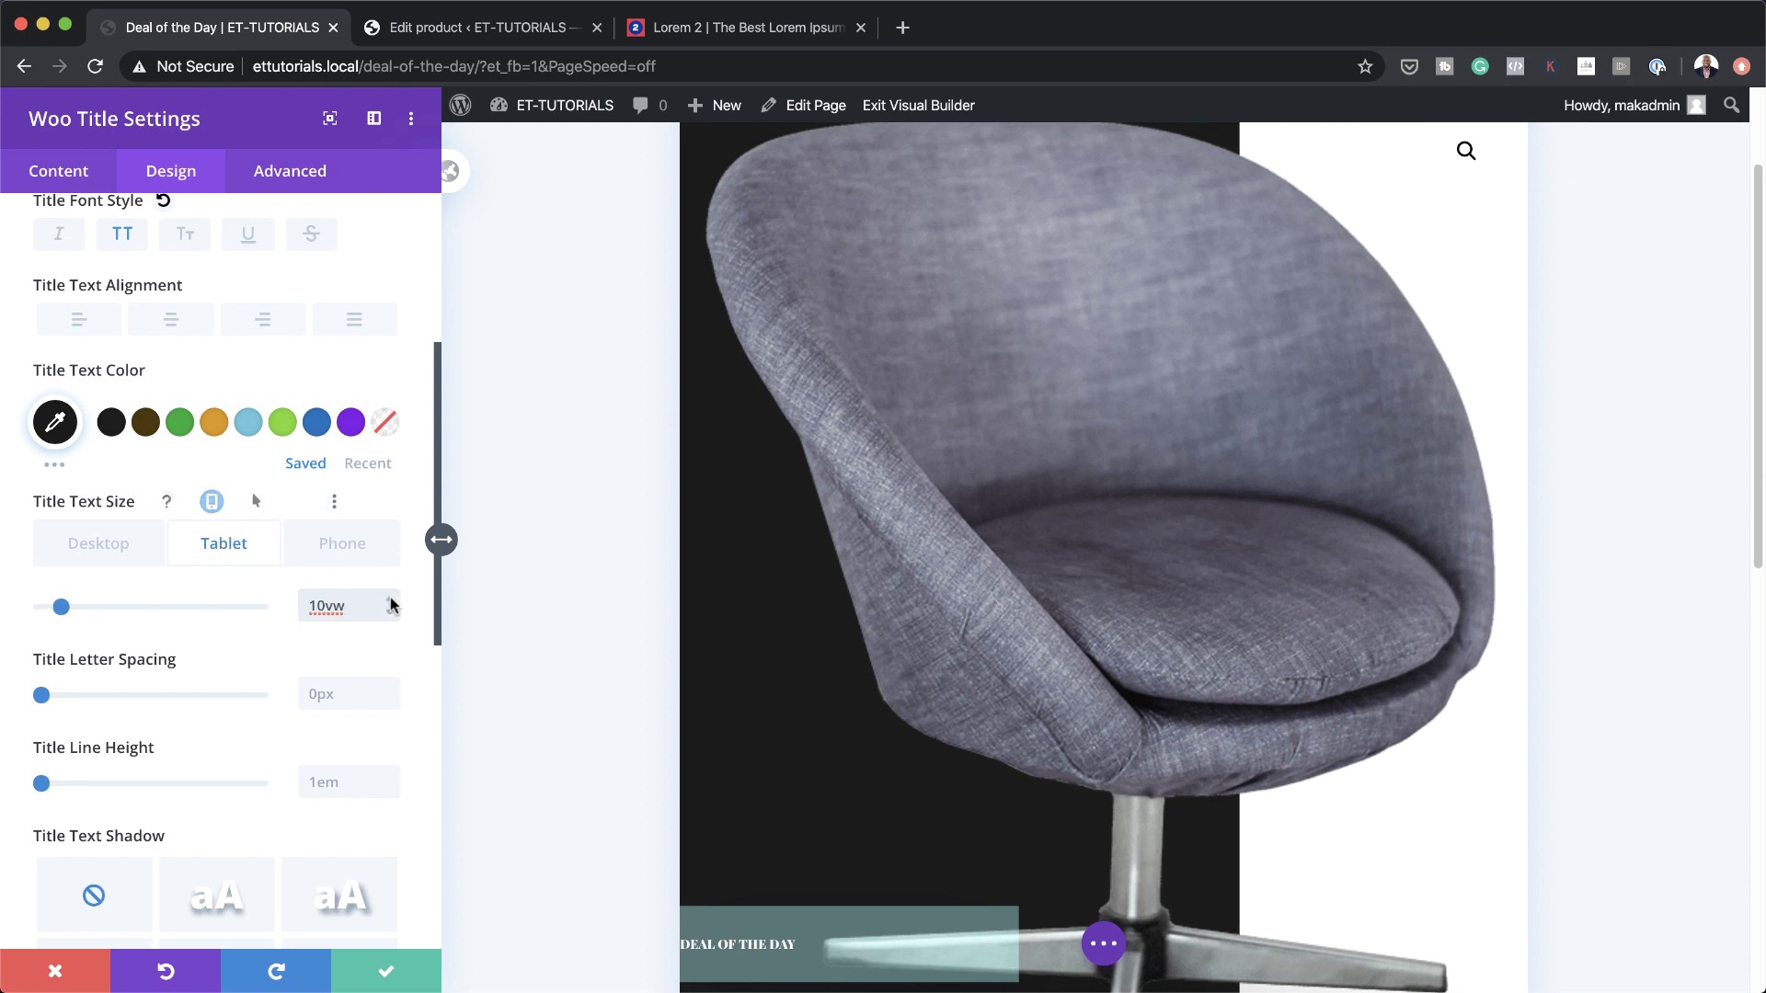
click(342, 550)
click(388, 602)
text(11vw)
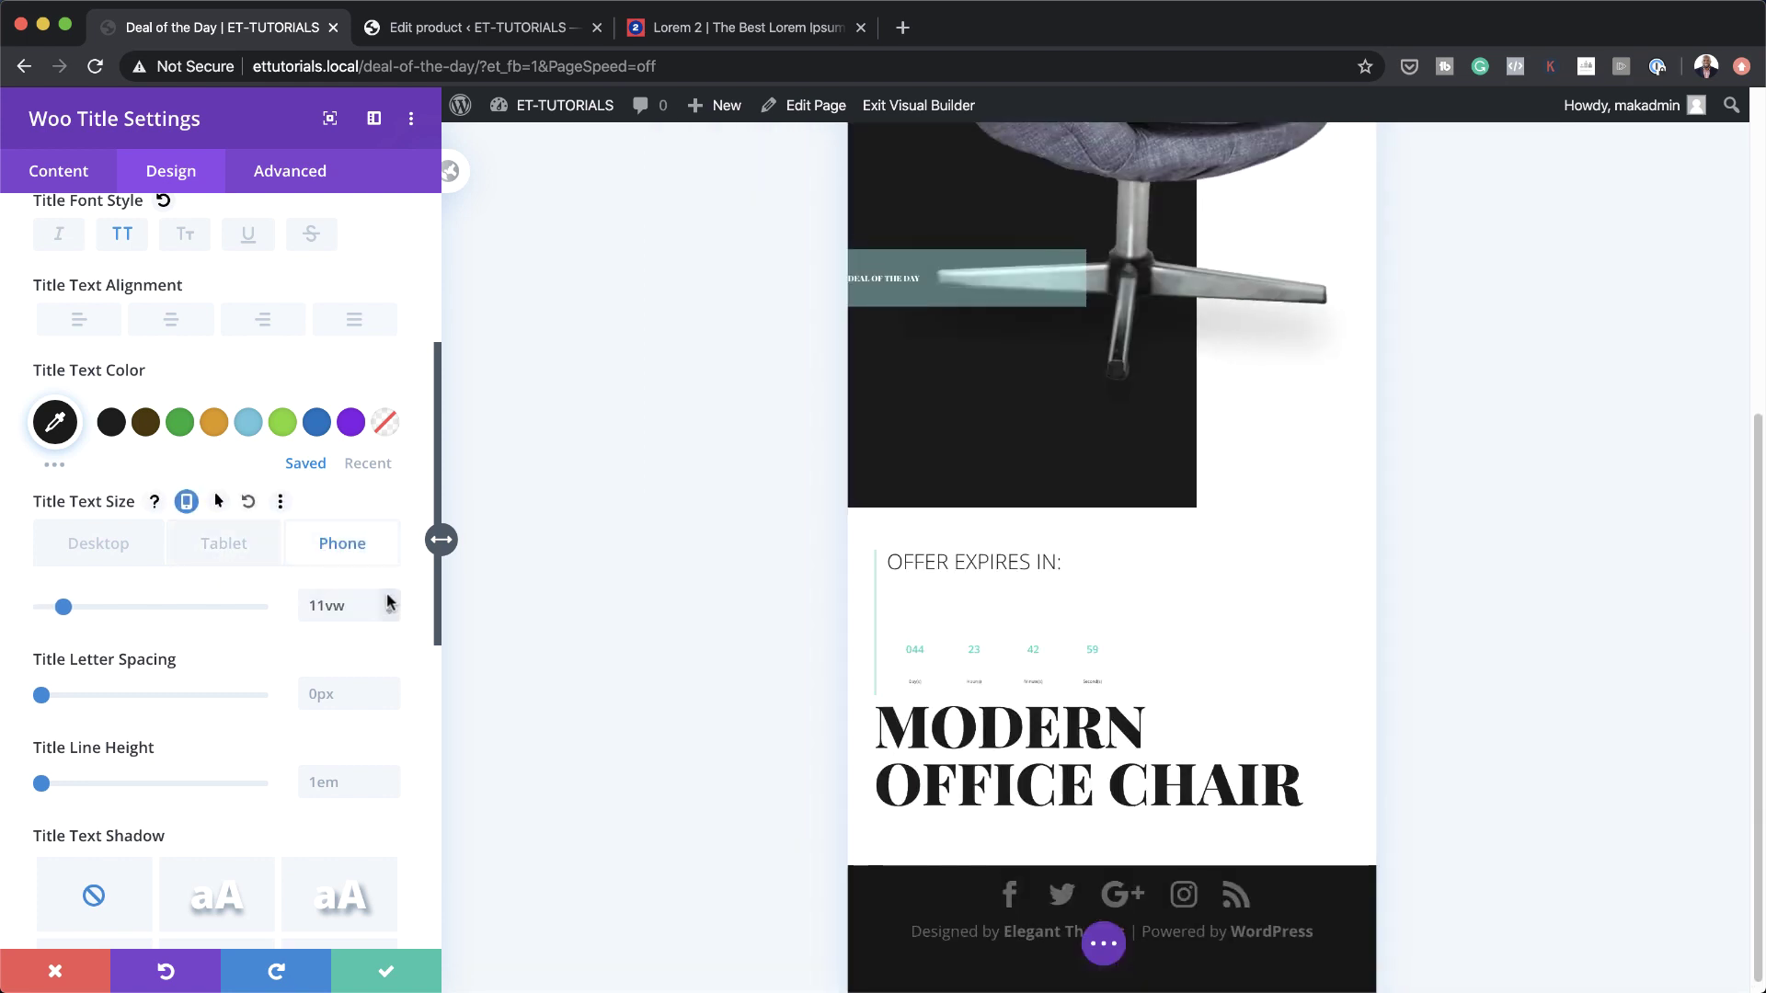
key(Up)
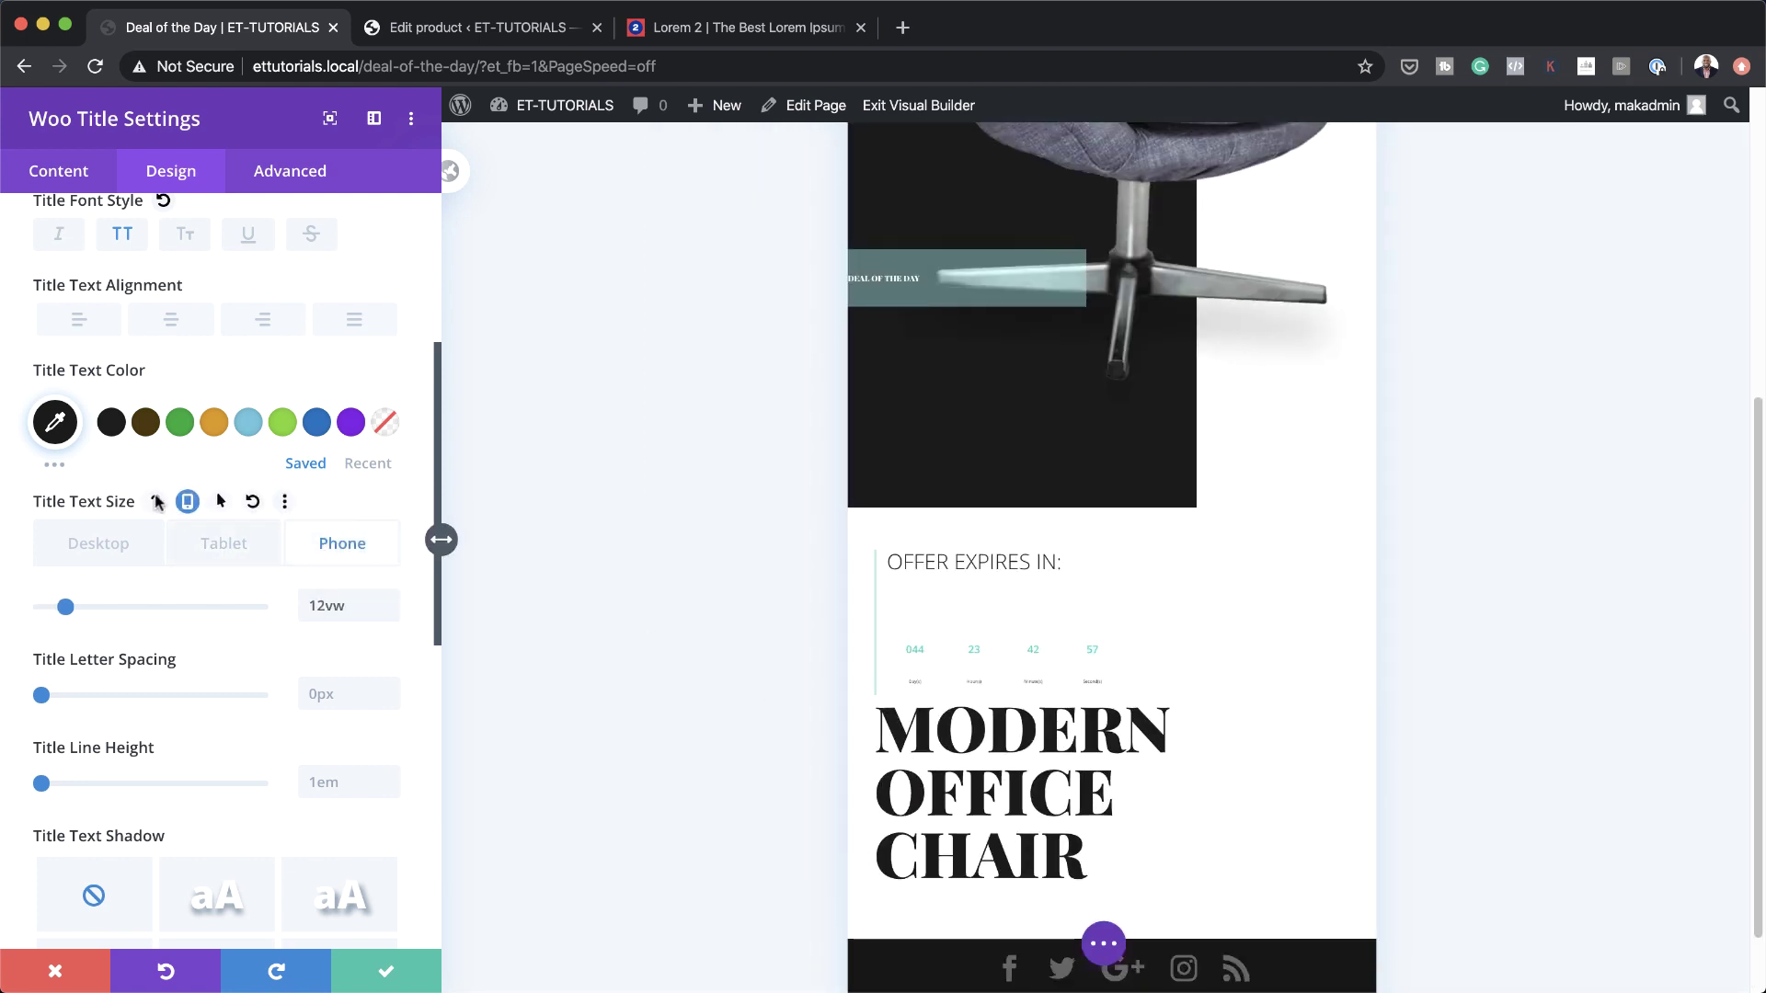
click(102, 543)
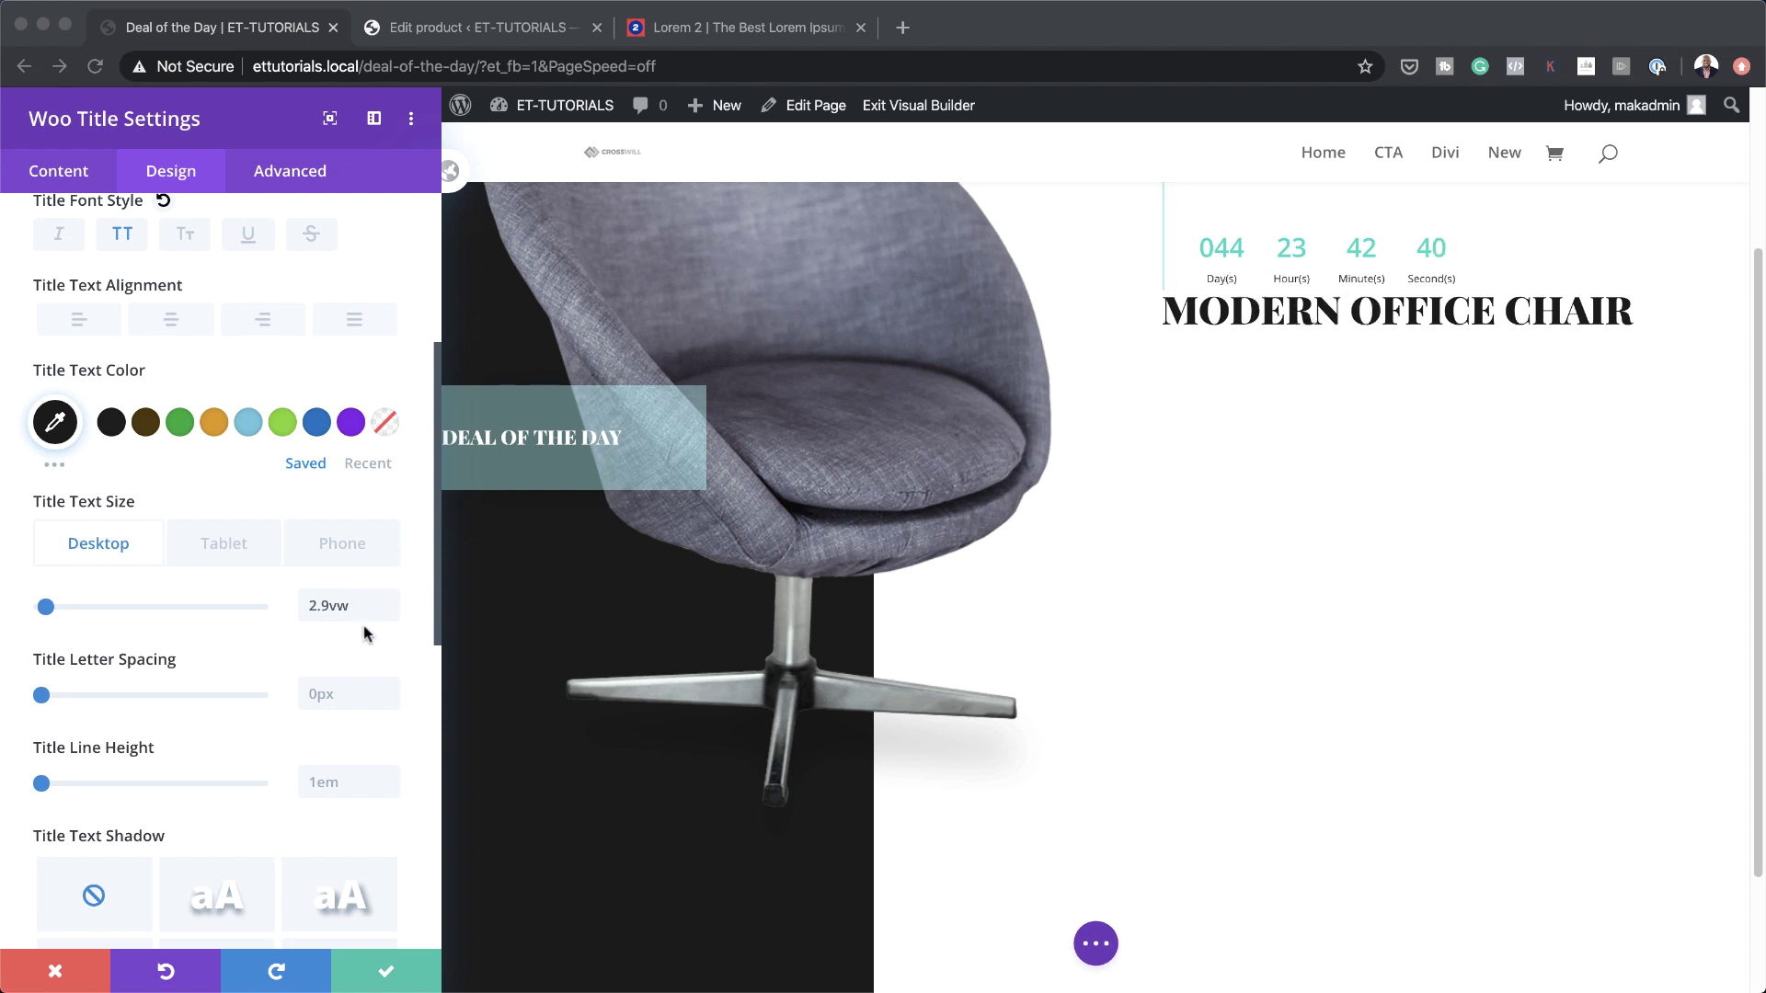
Give the title a 4vw top margin and 3px bottom margin, then save its settings
scroll(277, 729, down, 10)
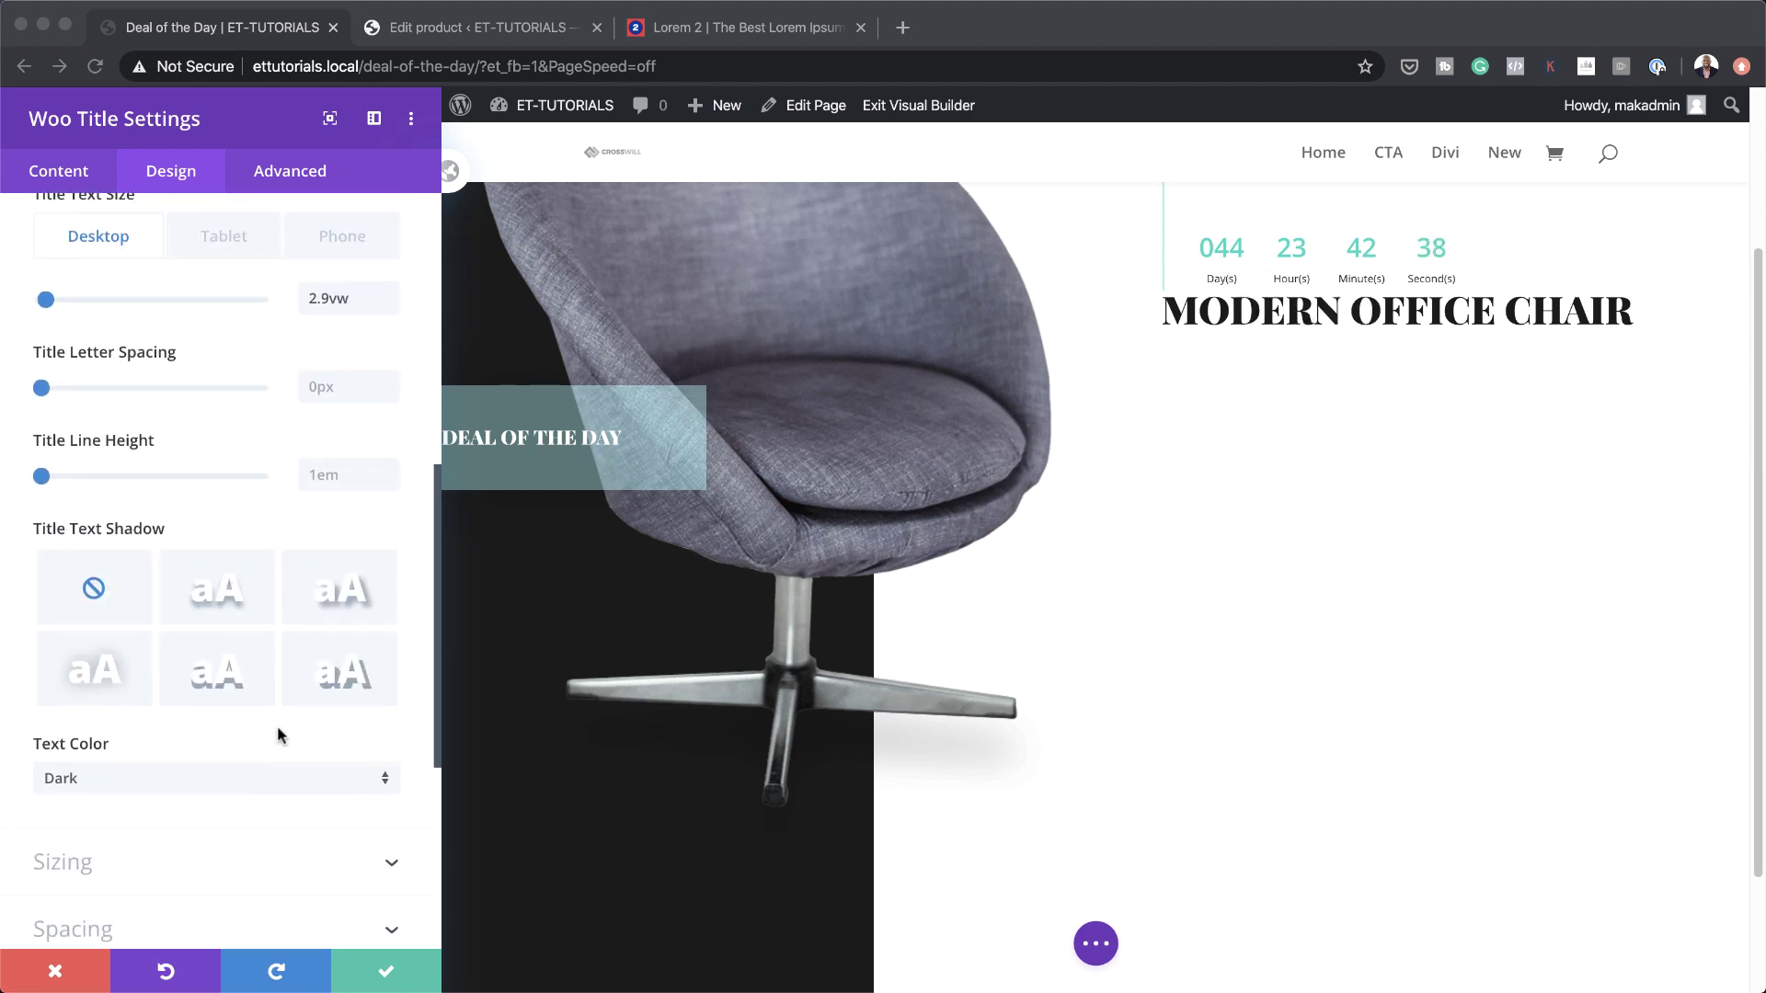
click(73, 748)
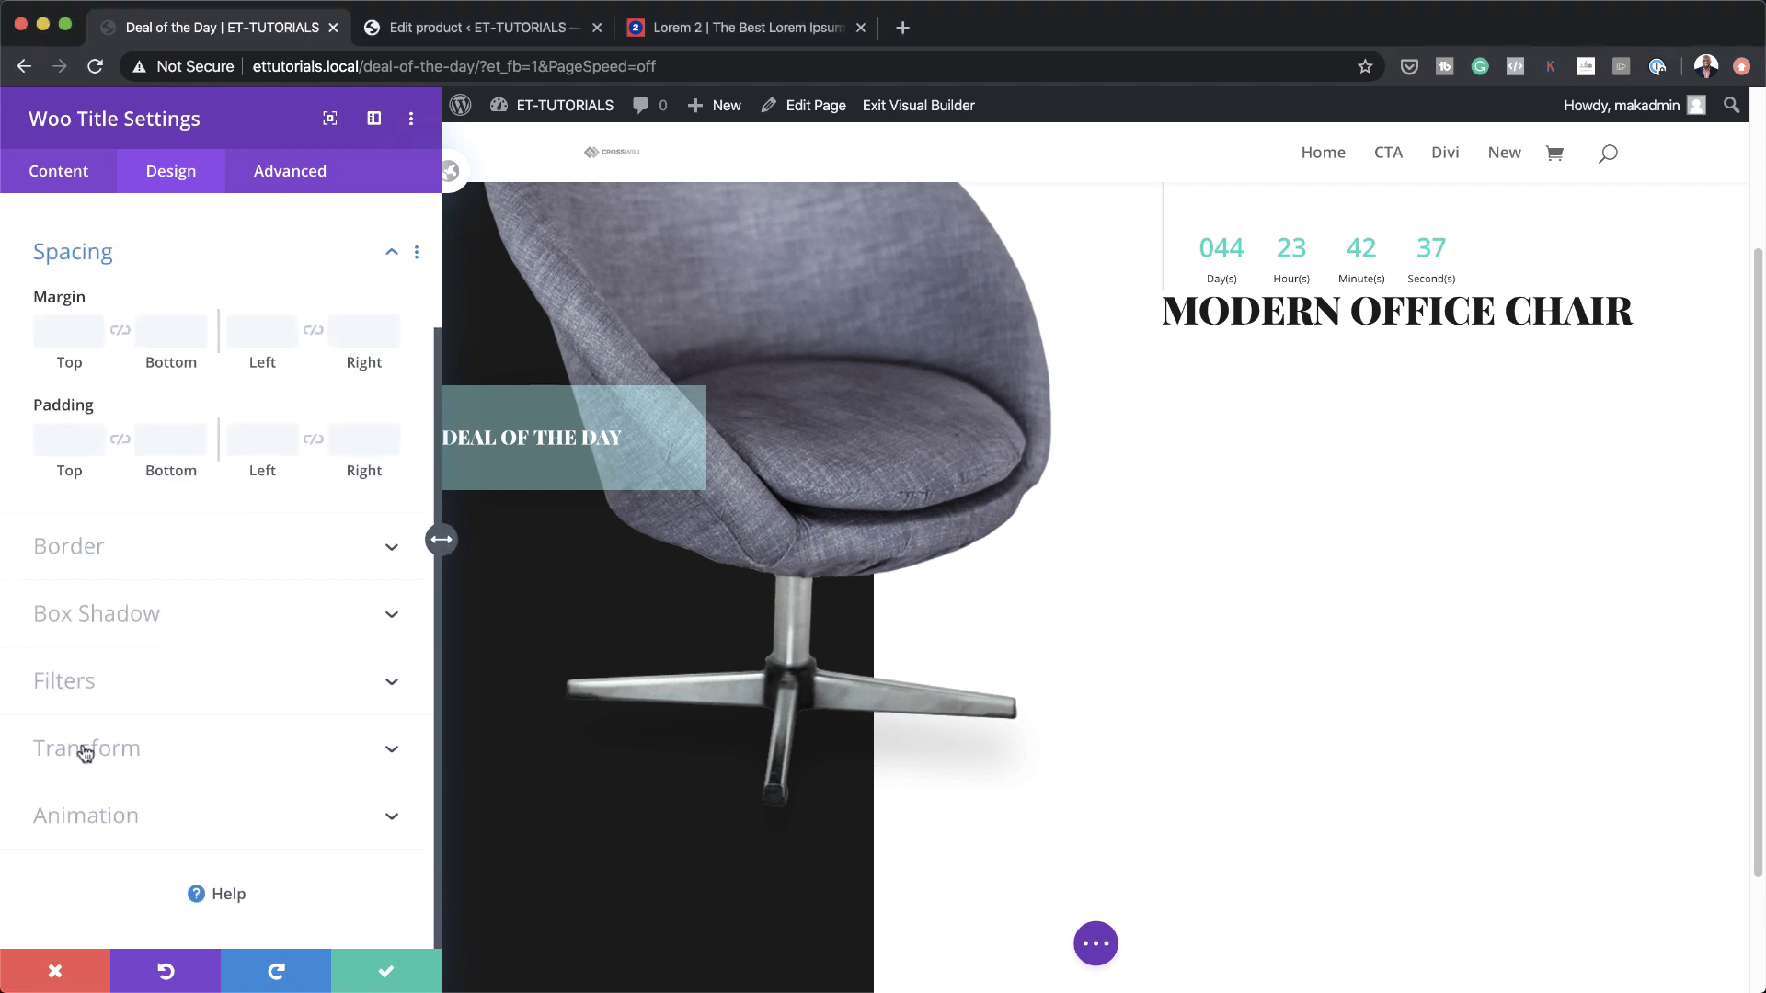
click(60, 333)
text(4vw)
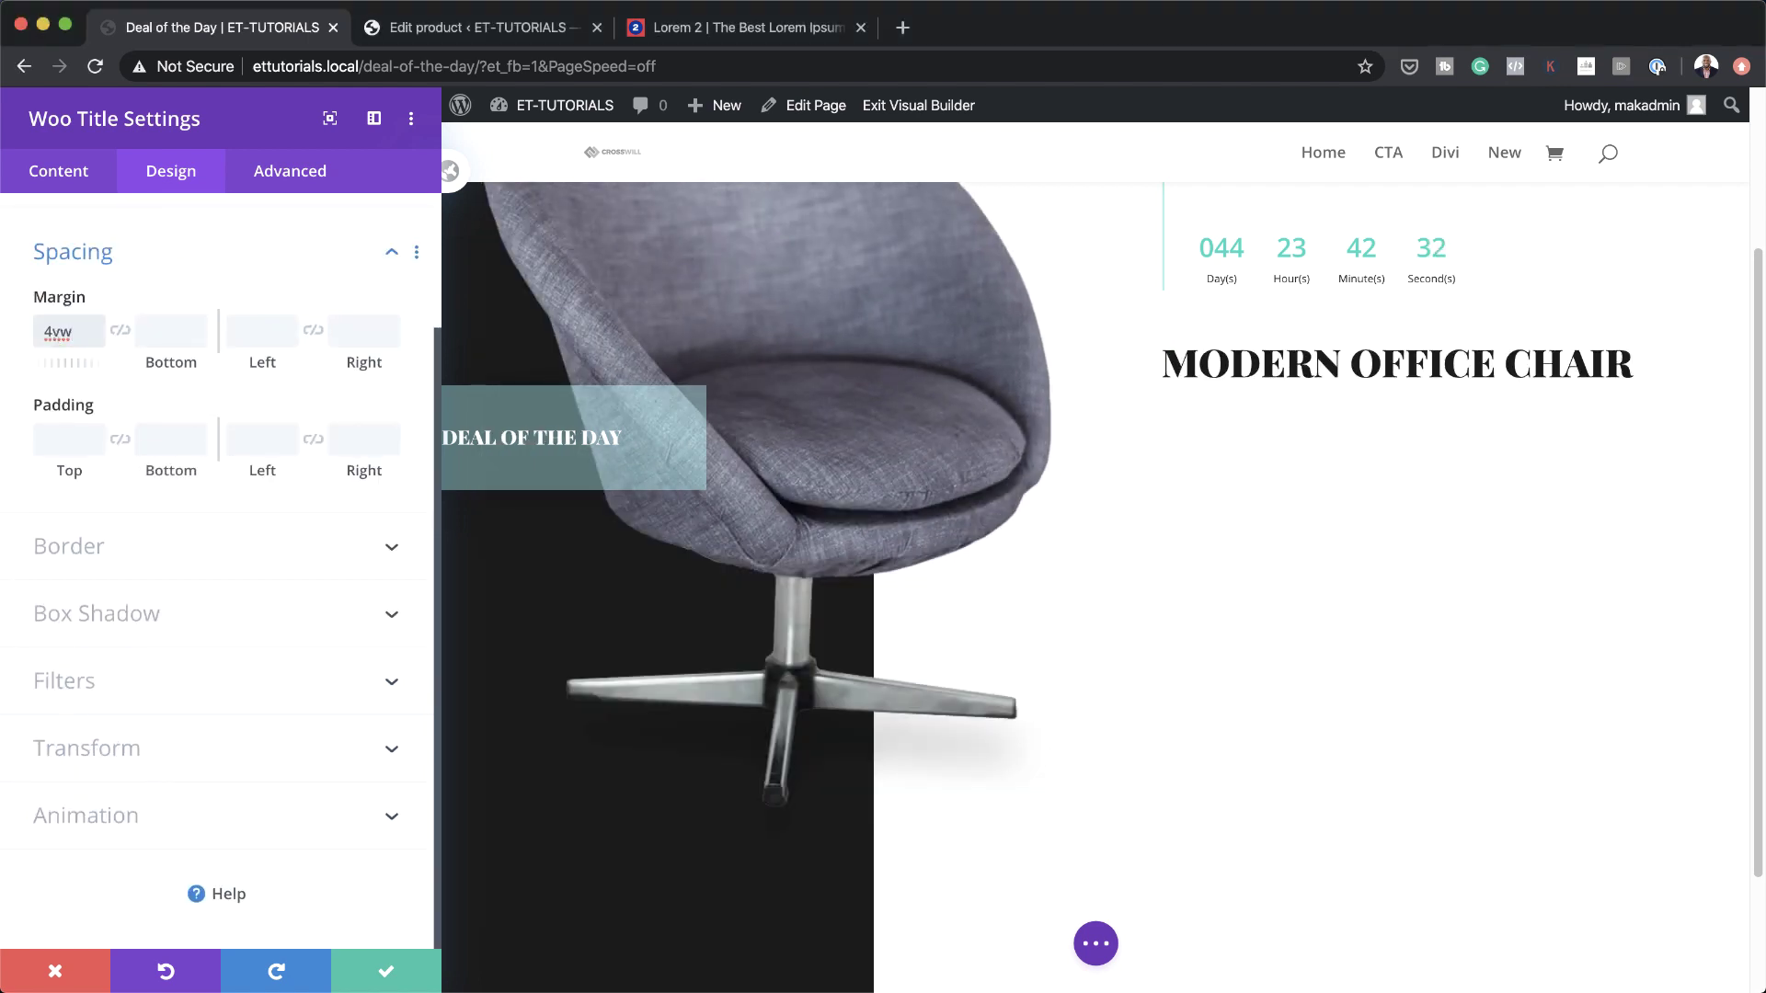
key(super+Tab)
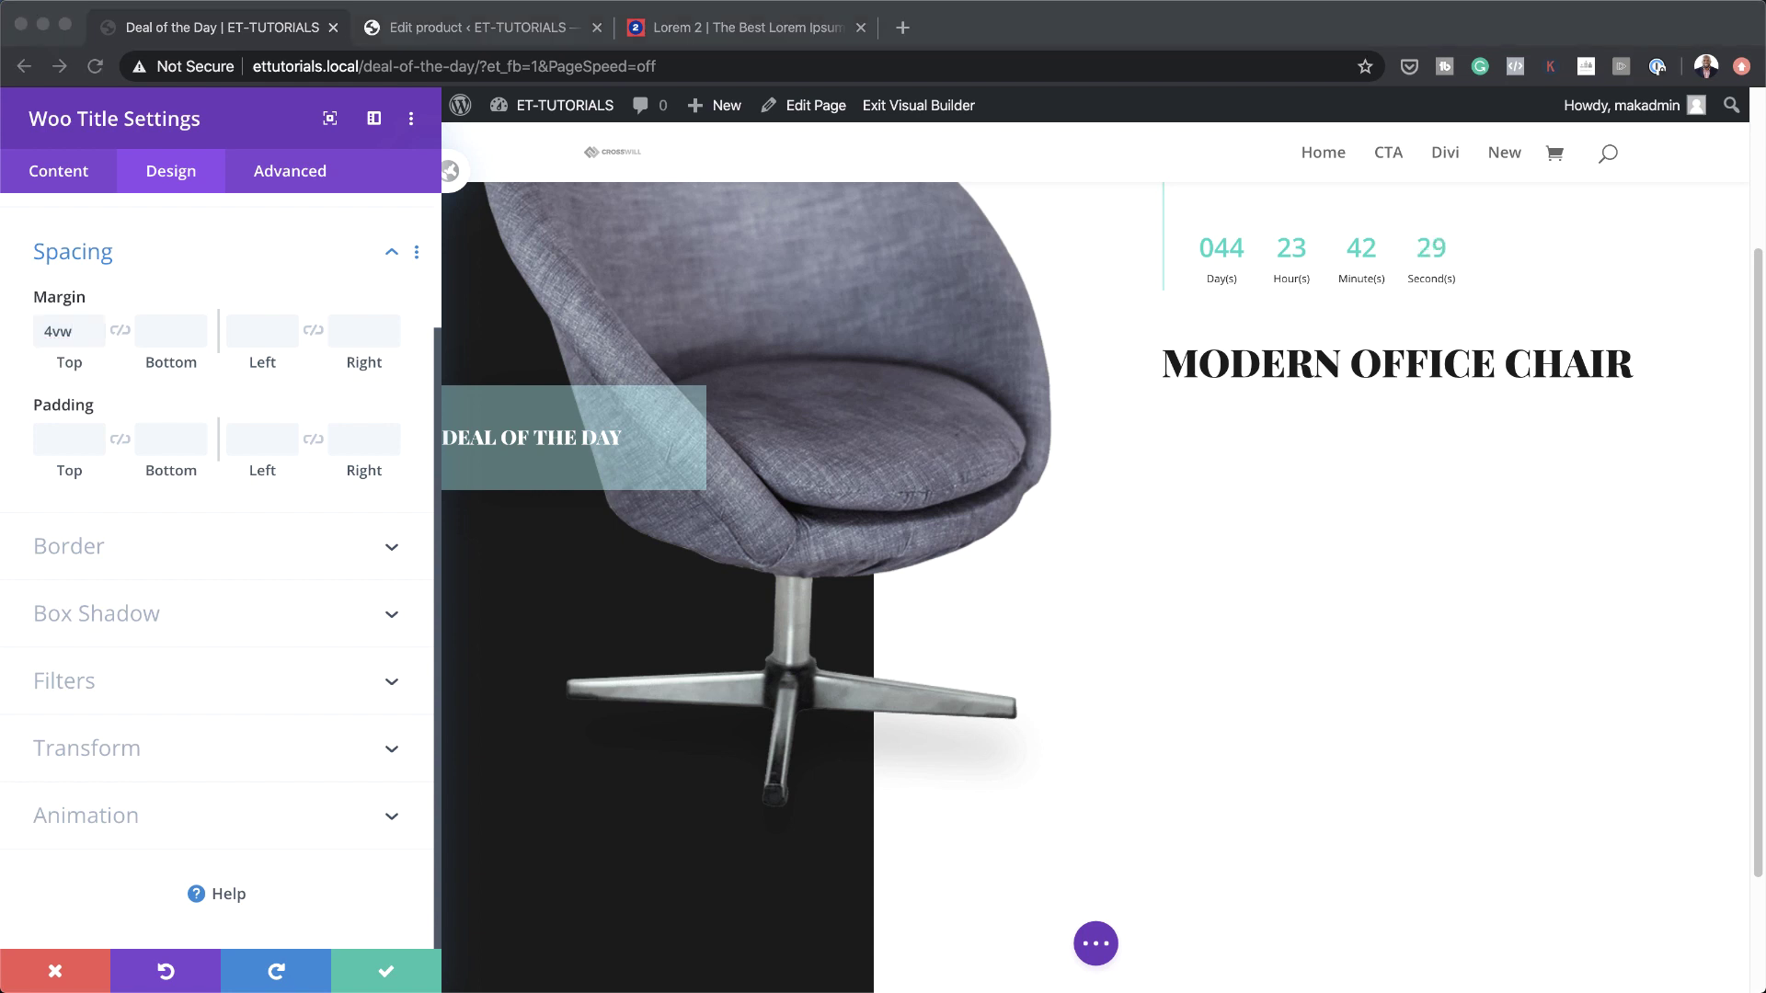
click(170, 329)
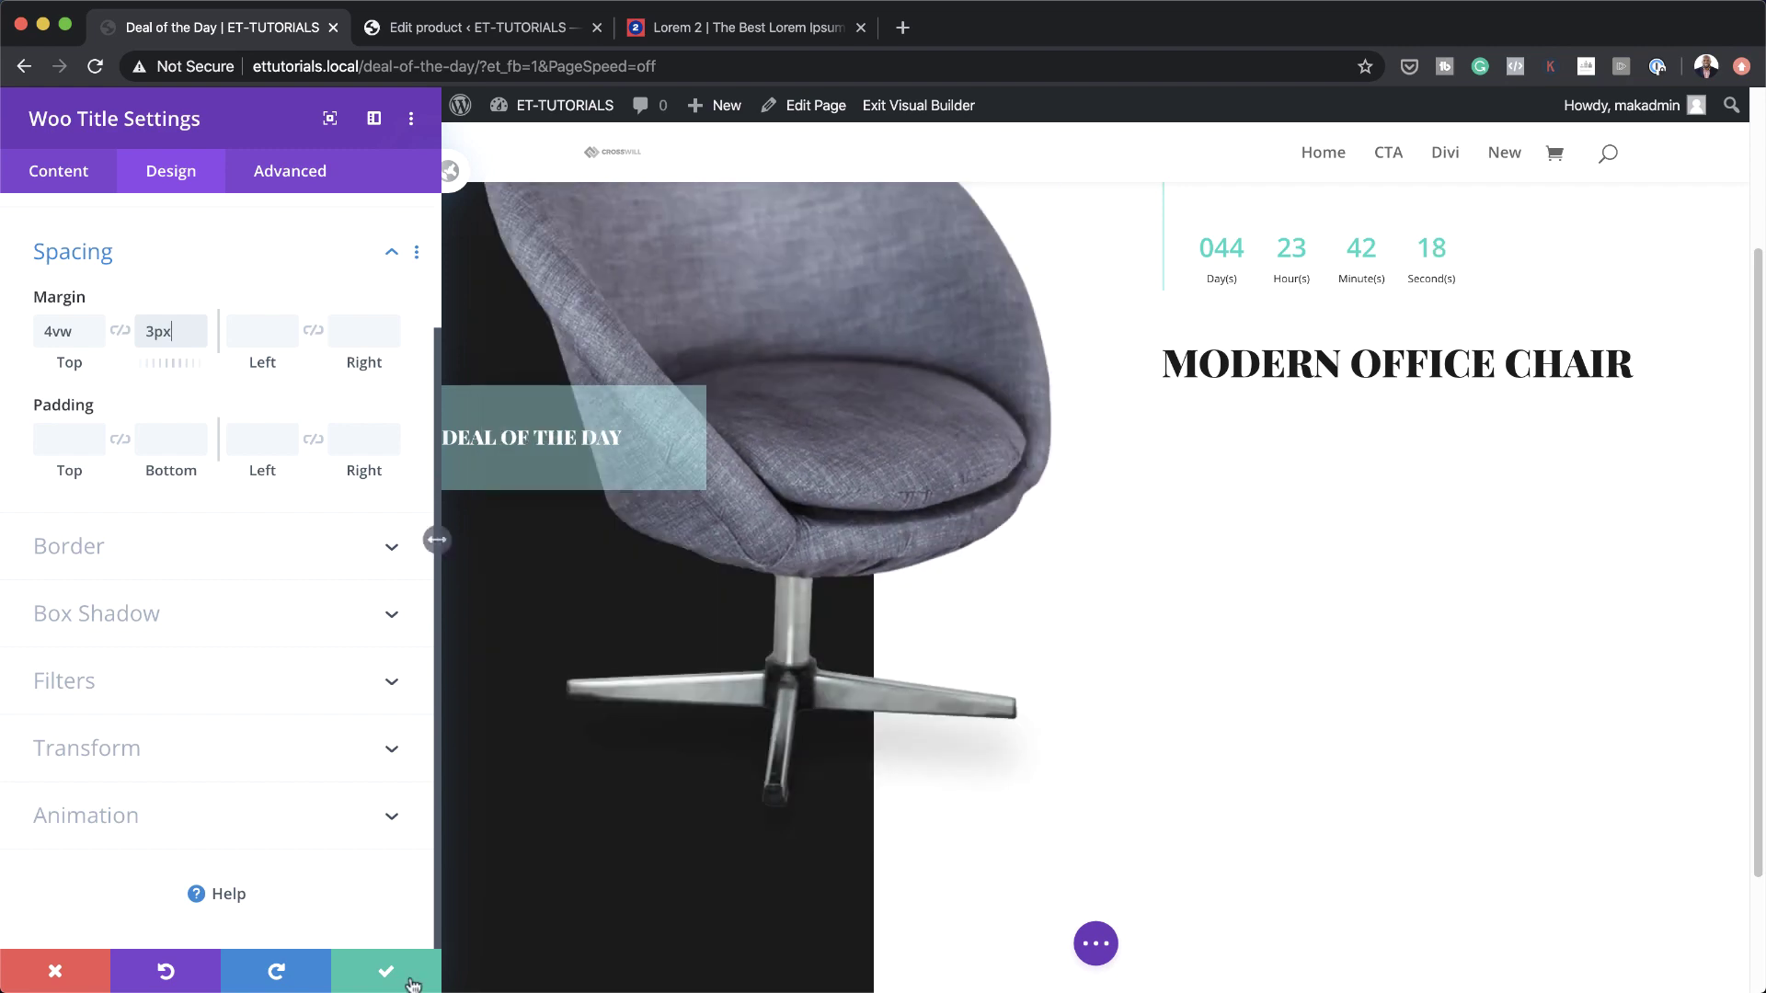
click(382, 971)
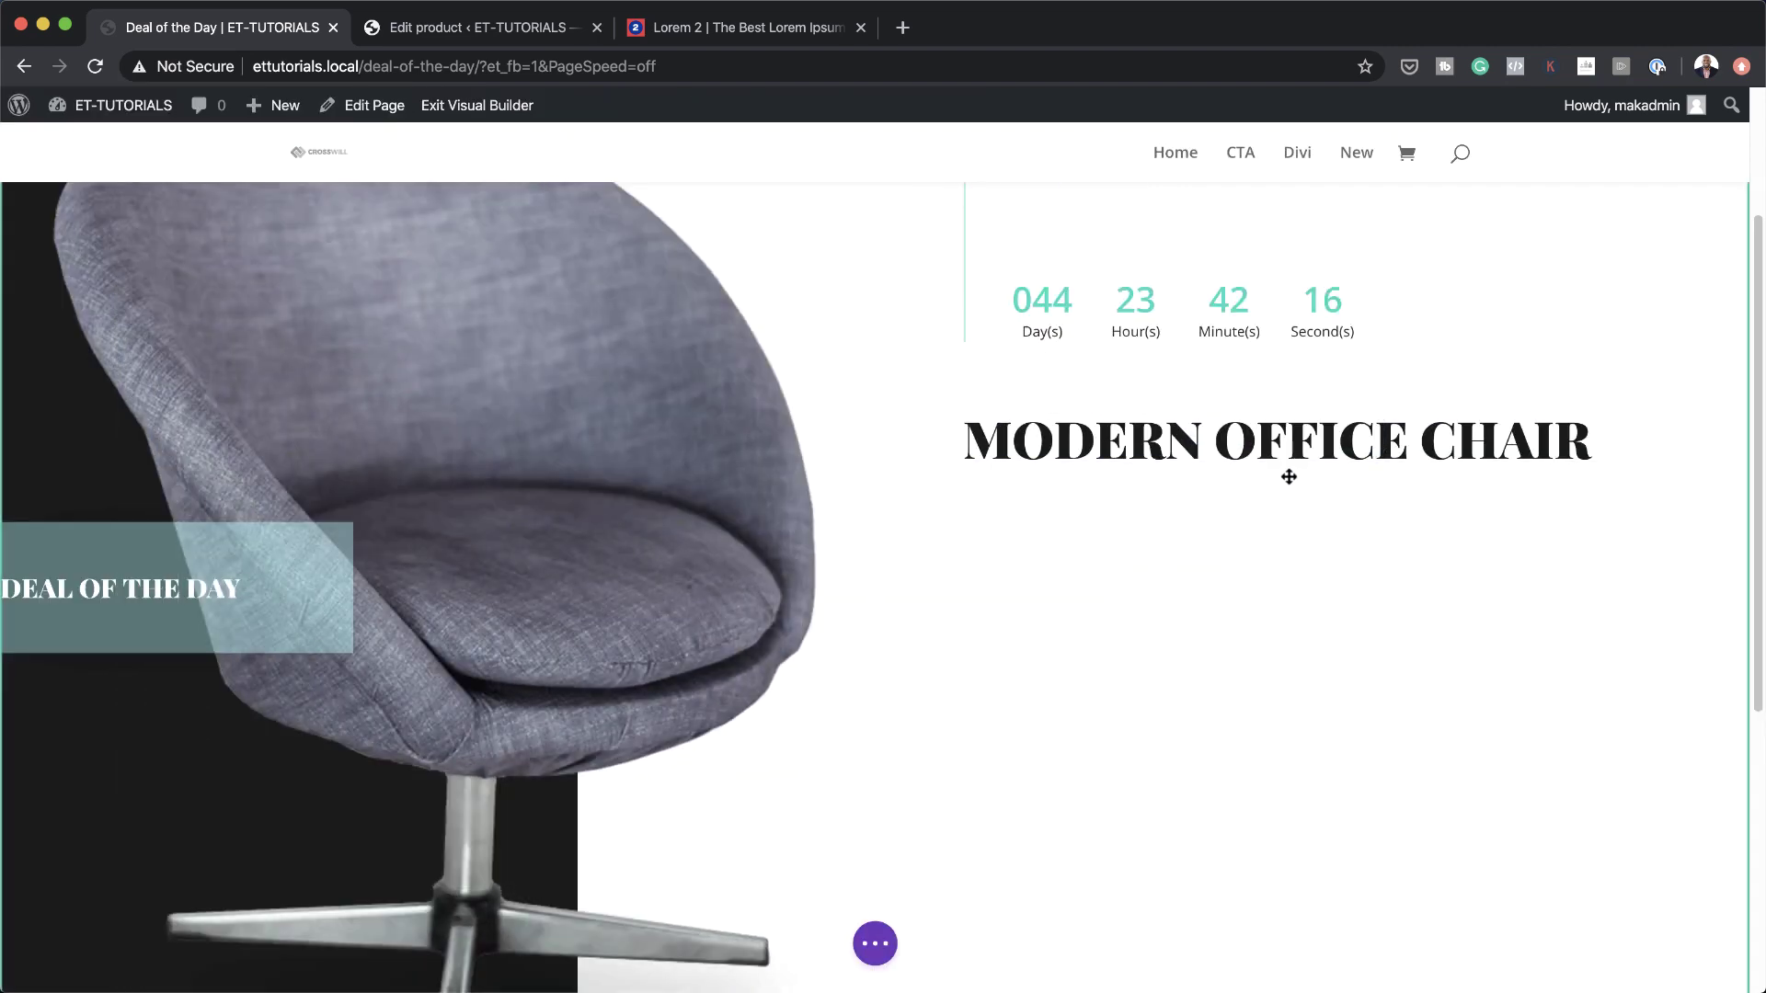
Insert a Woo Description module showing the Modern Office Chair's full description
click(1285, 475)
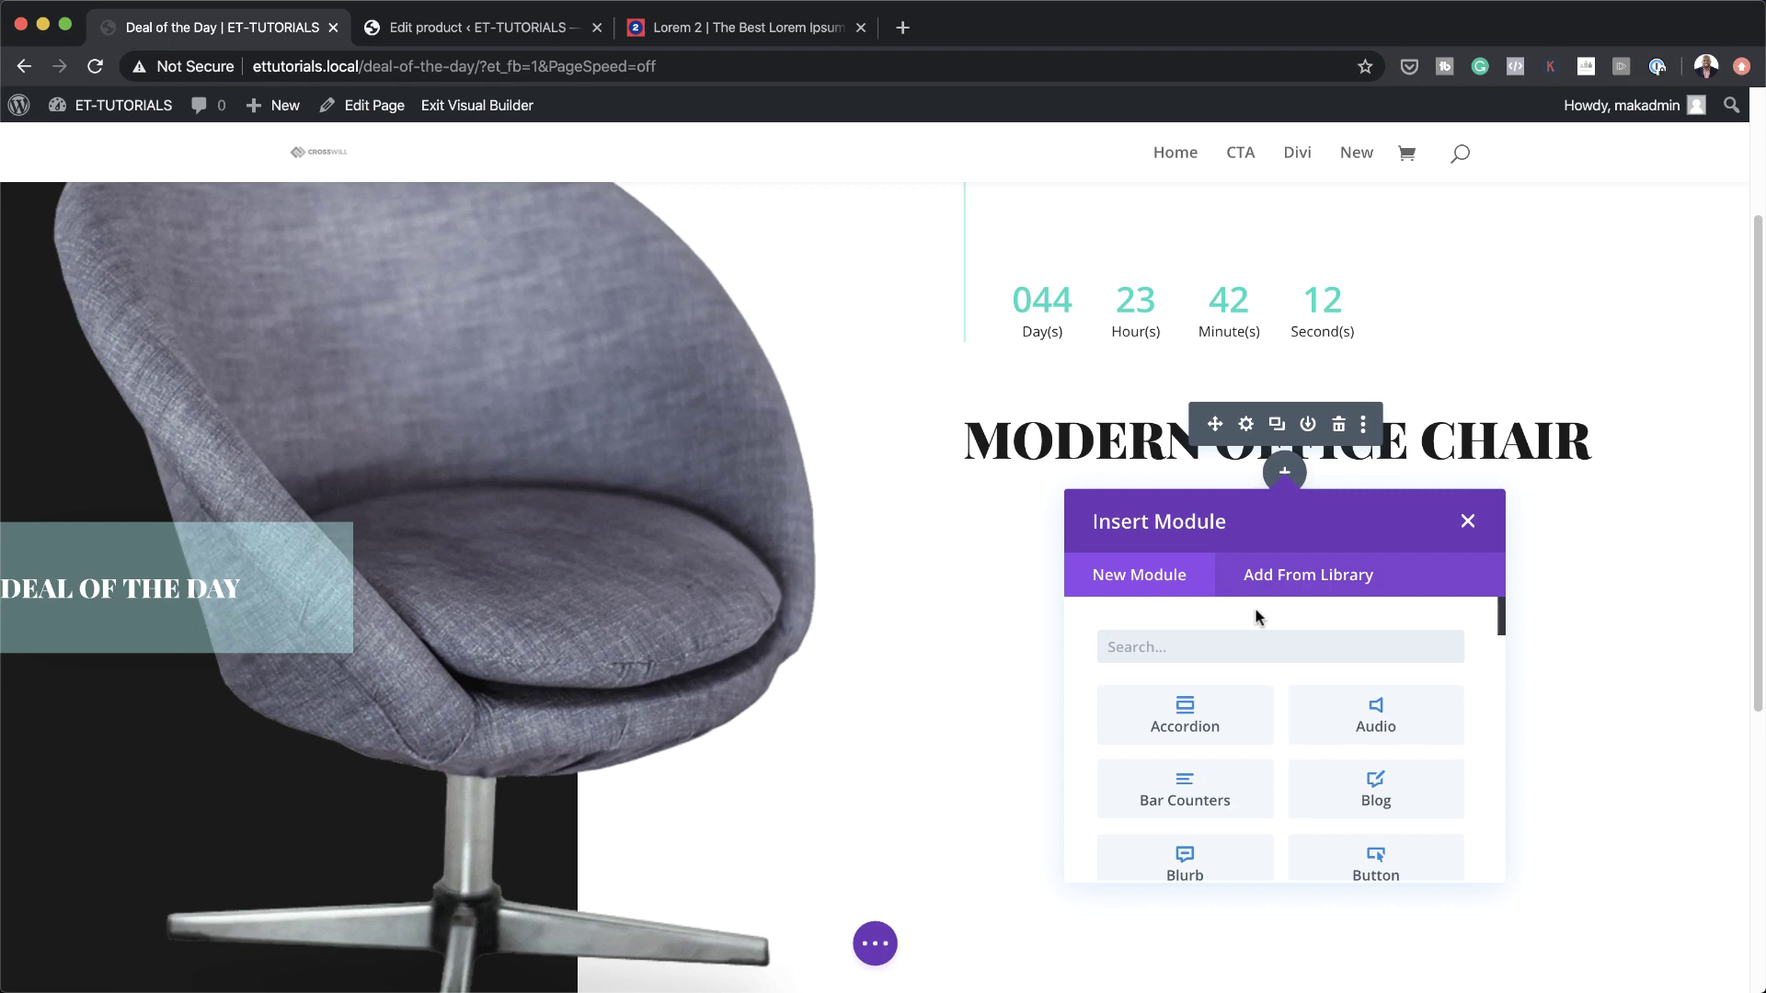
text(woo)
scroll(1312, 800, down, 3)
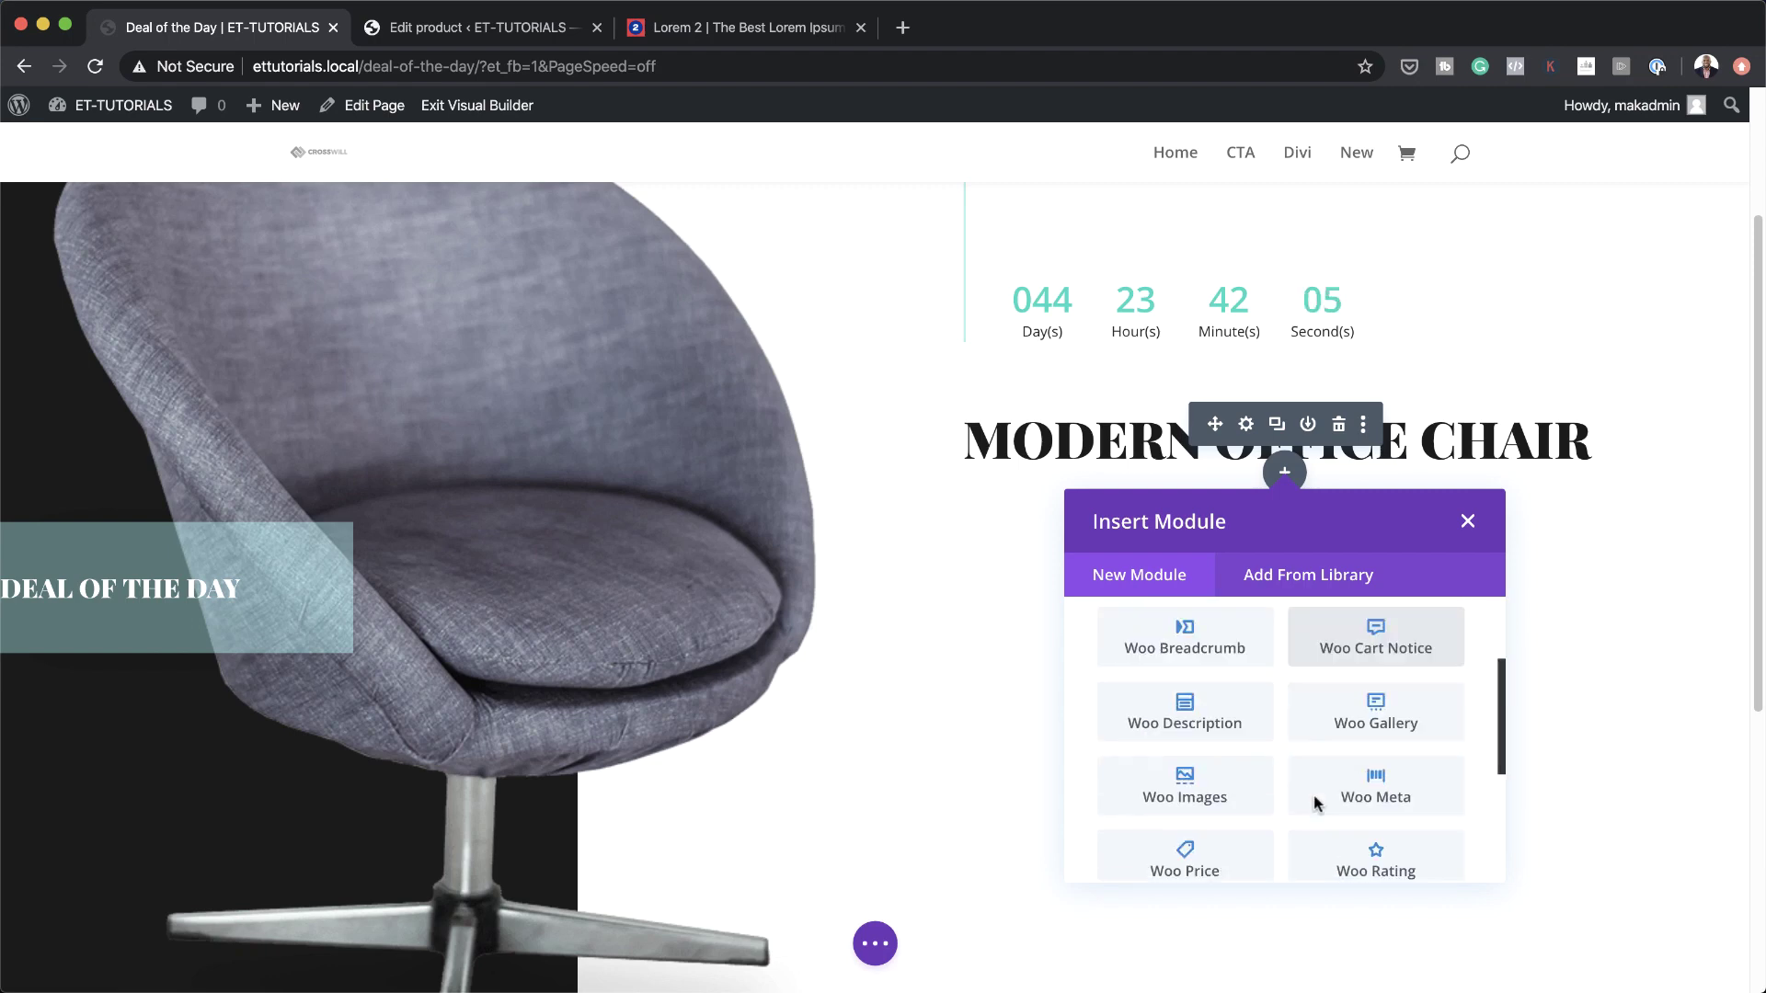
click(1184, 713)
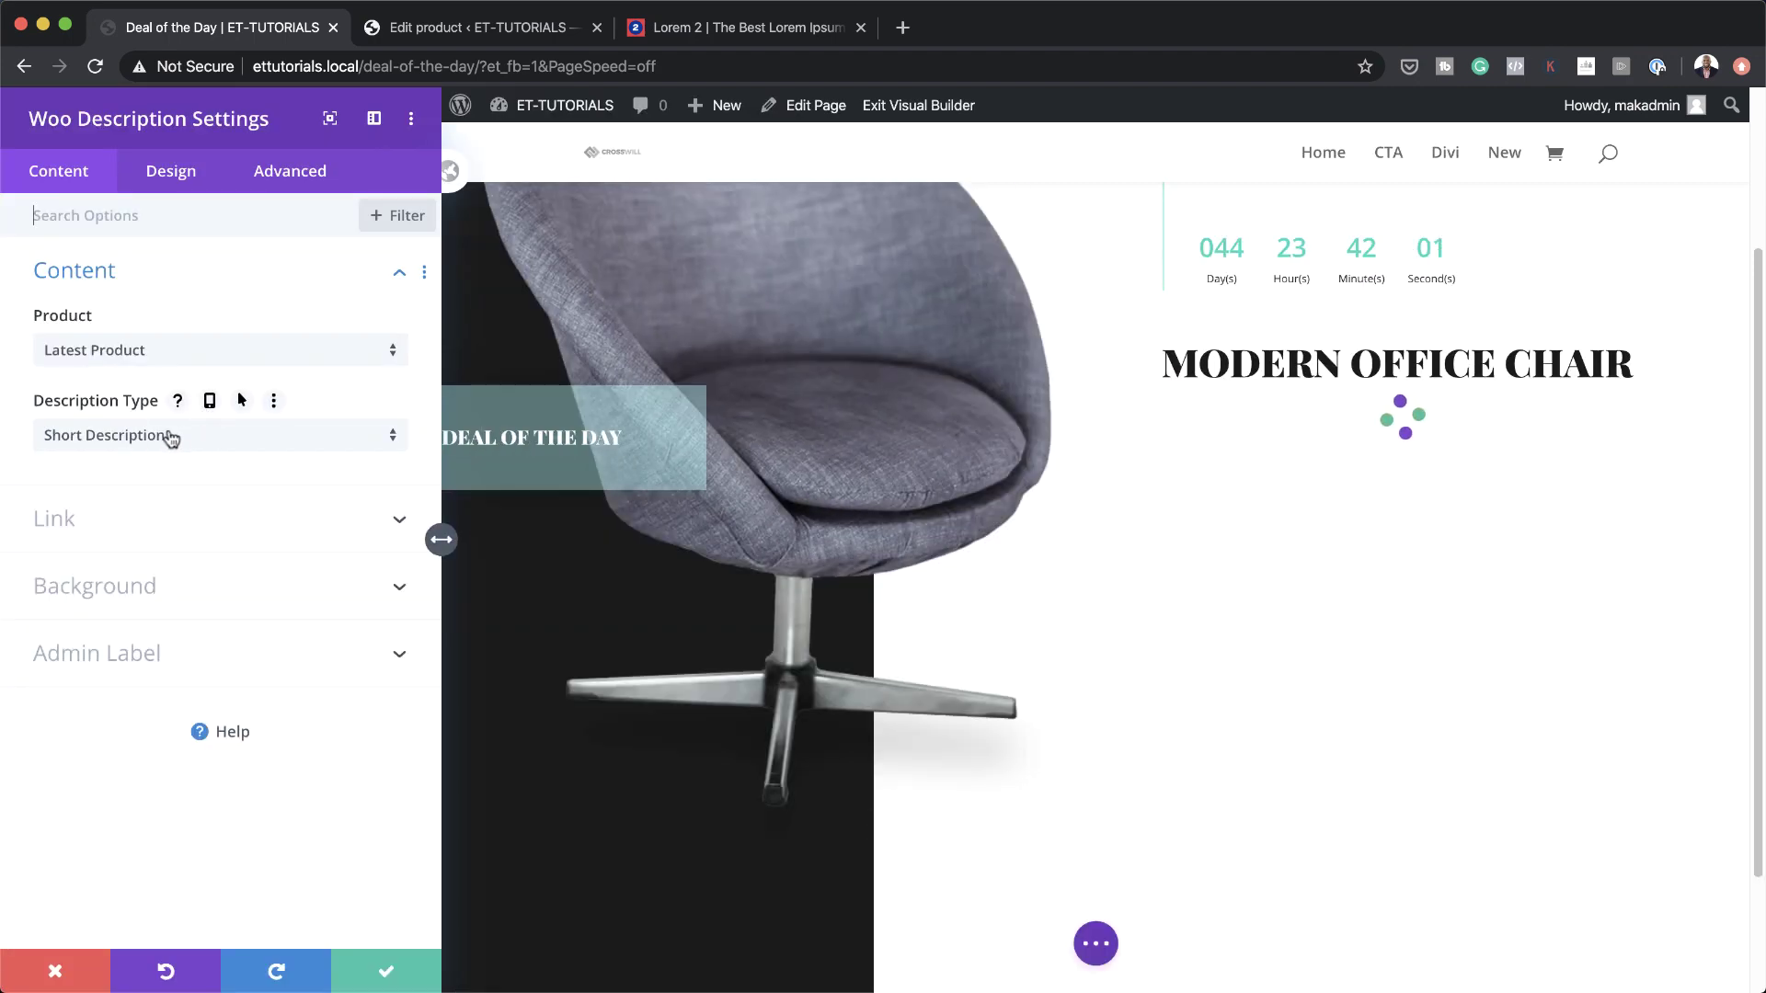
click(185, 357)
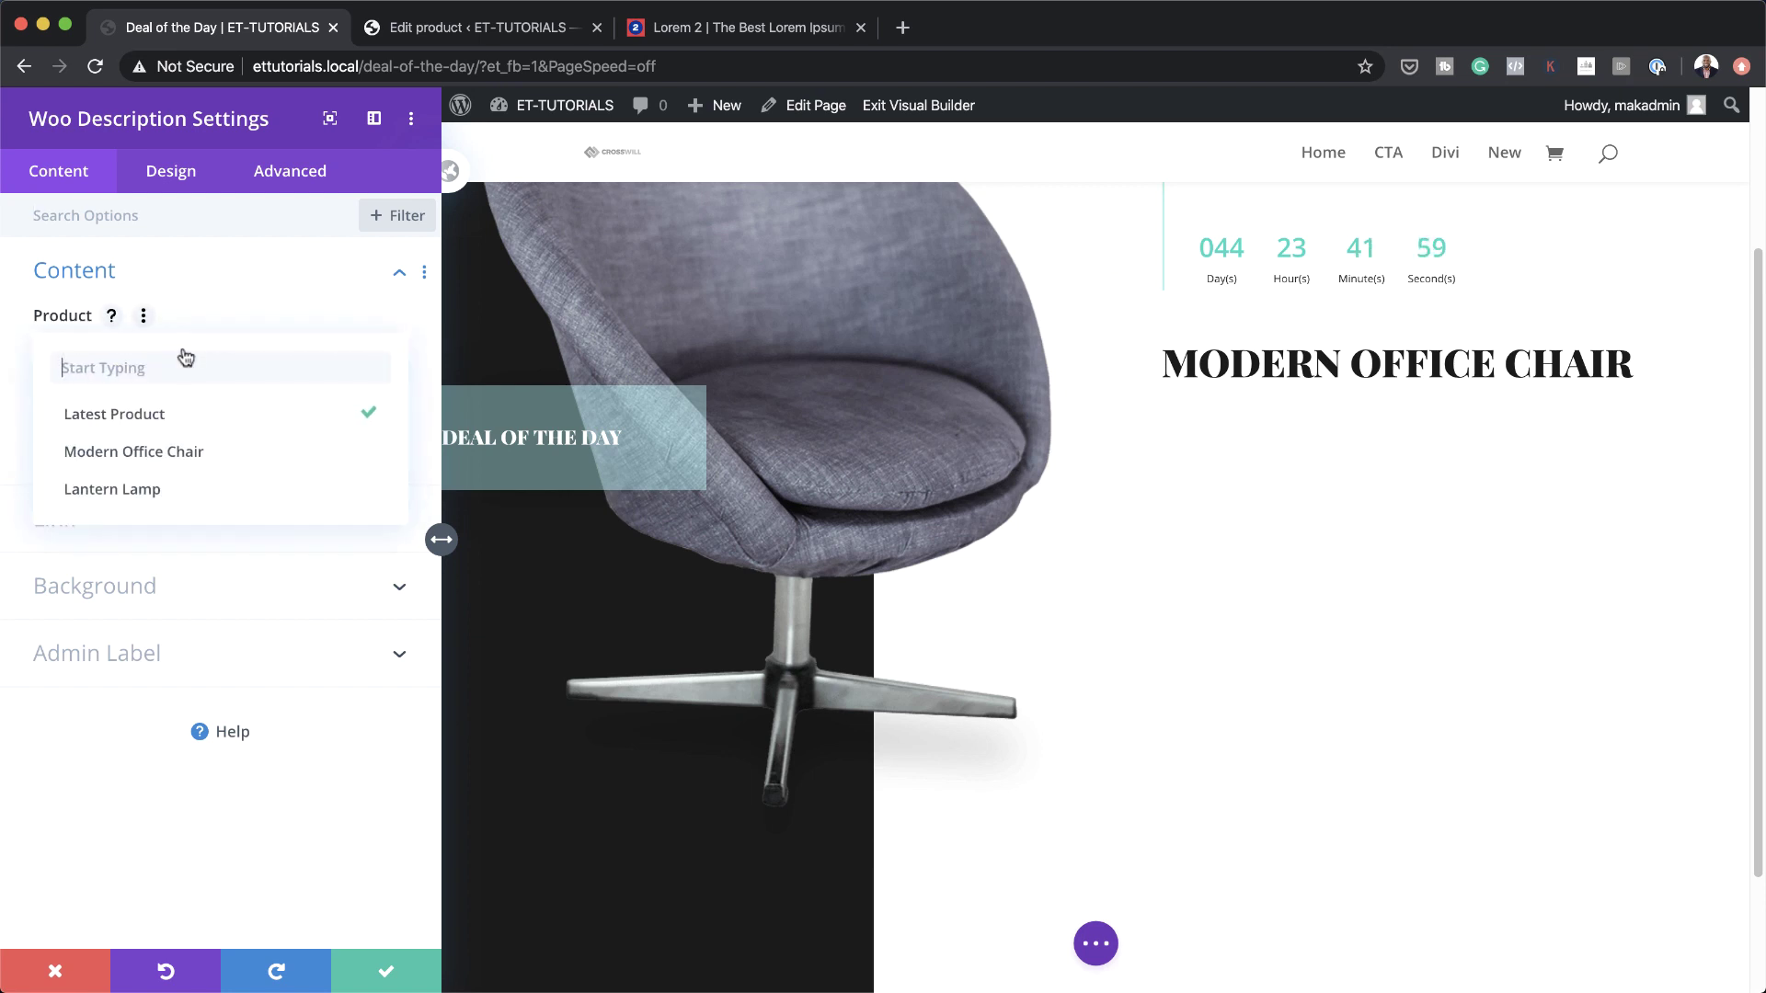
click(242, 457)
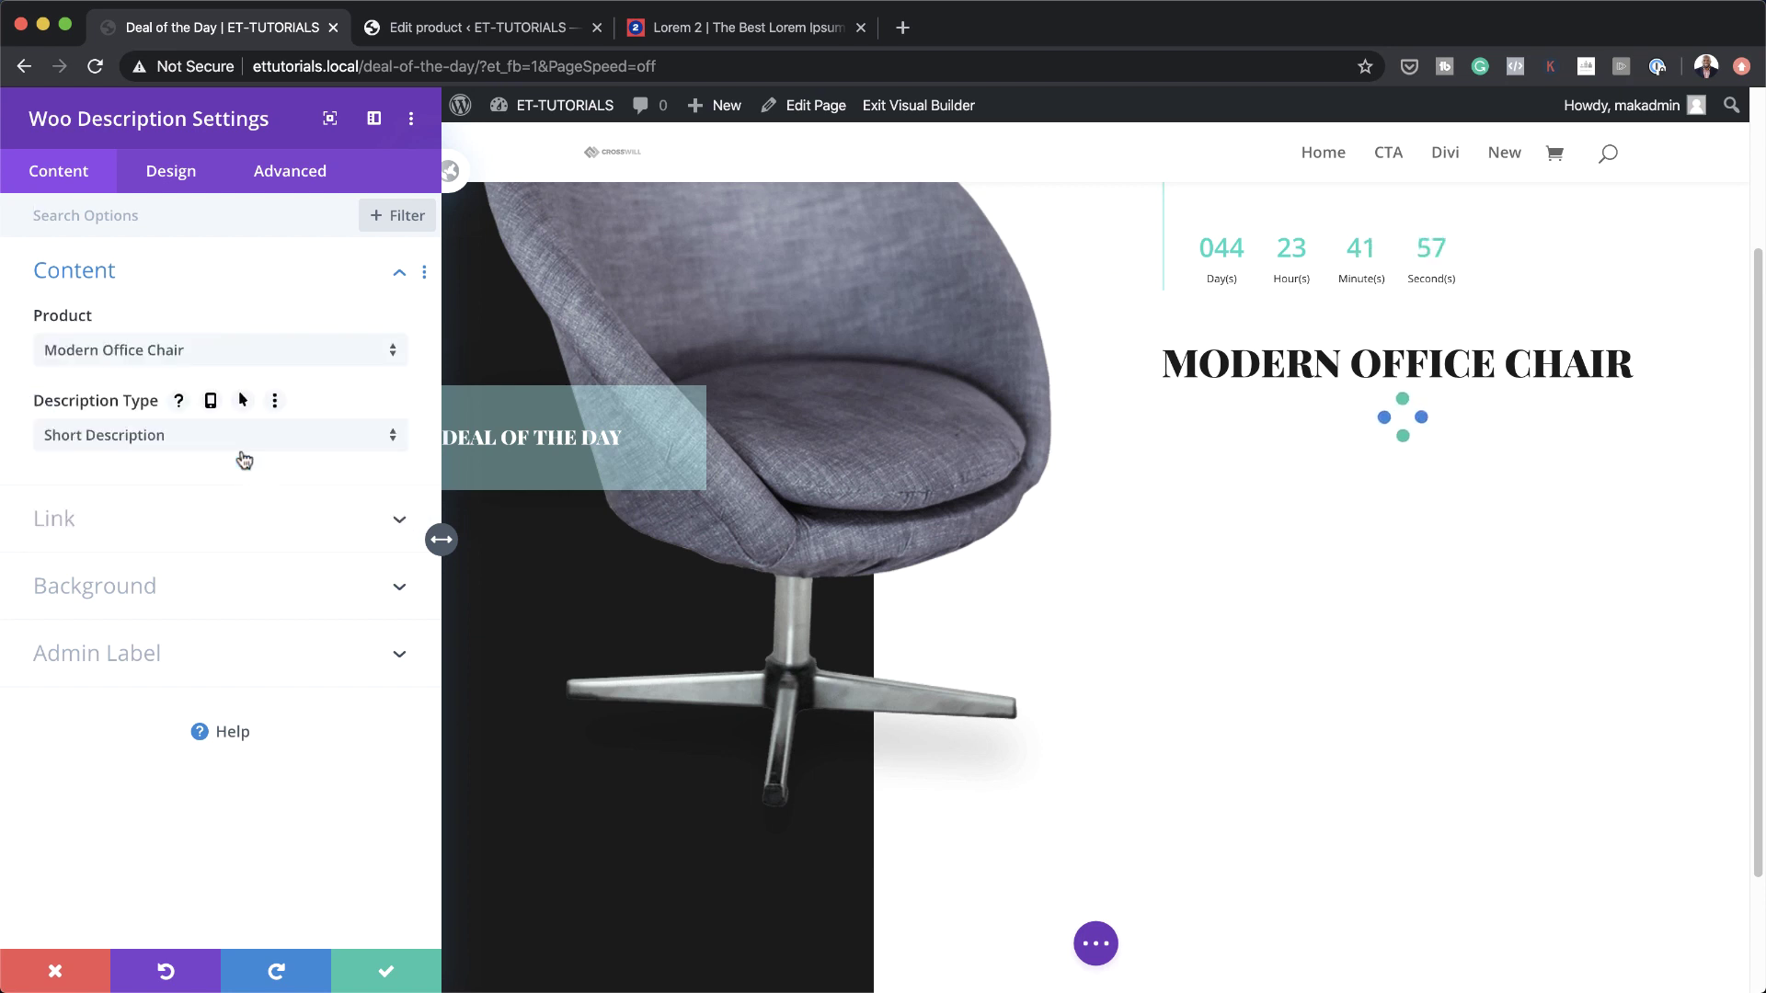
click(244, 457)
Style the description as justified Open Sans at 0.8vw and save it
click(173, 175)
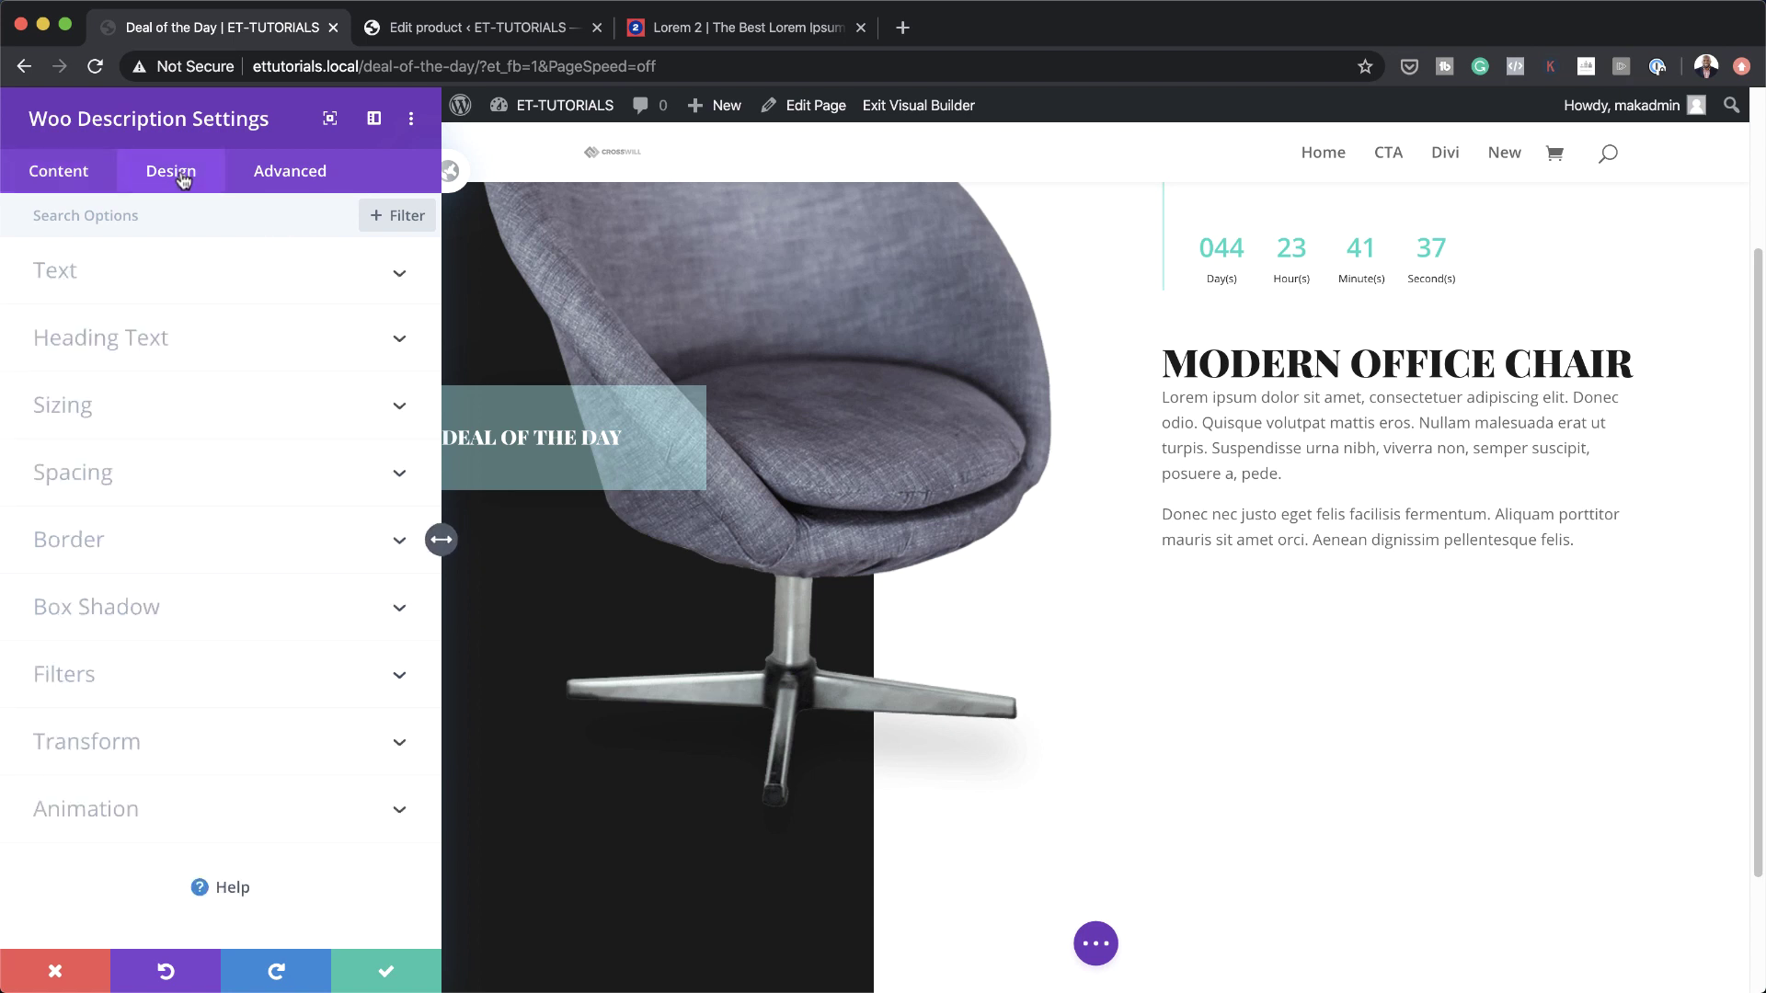
click(157, 420)
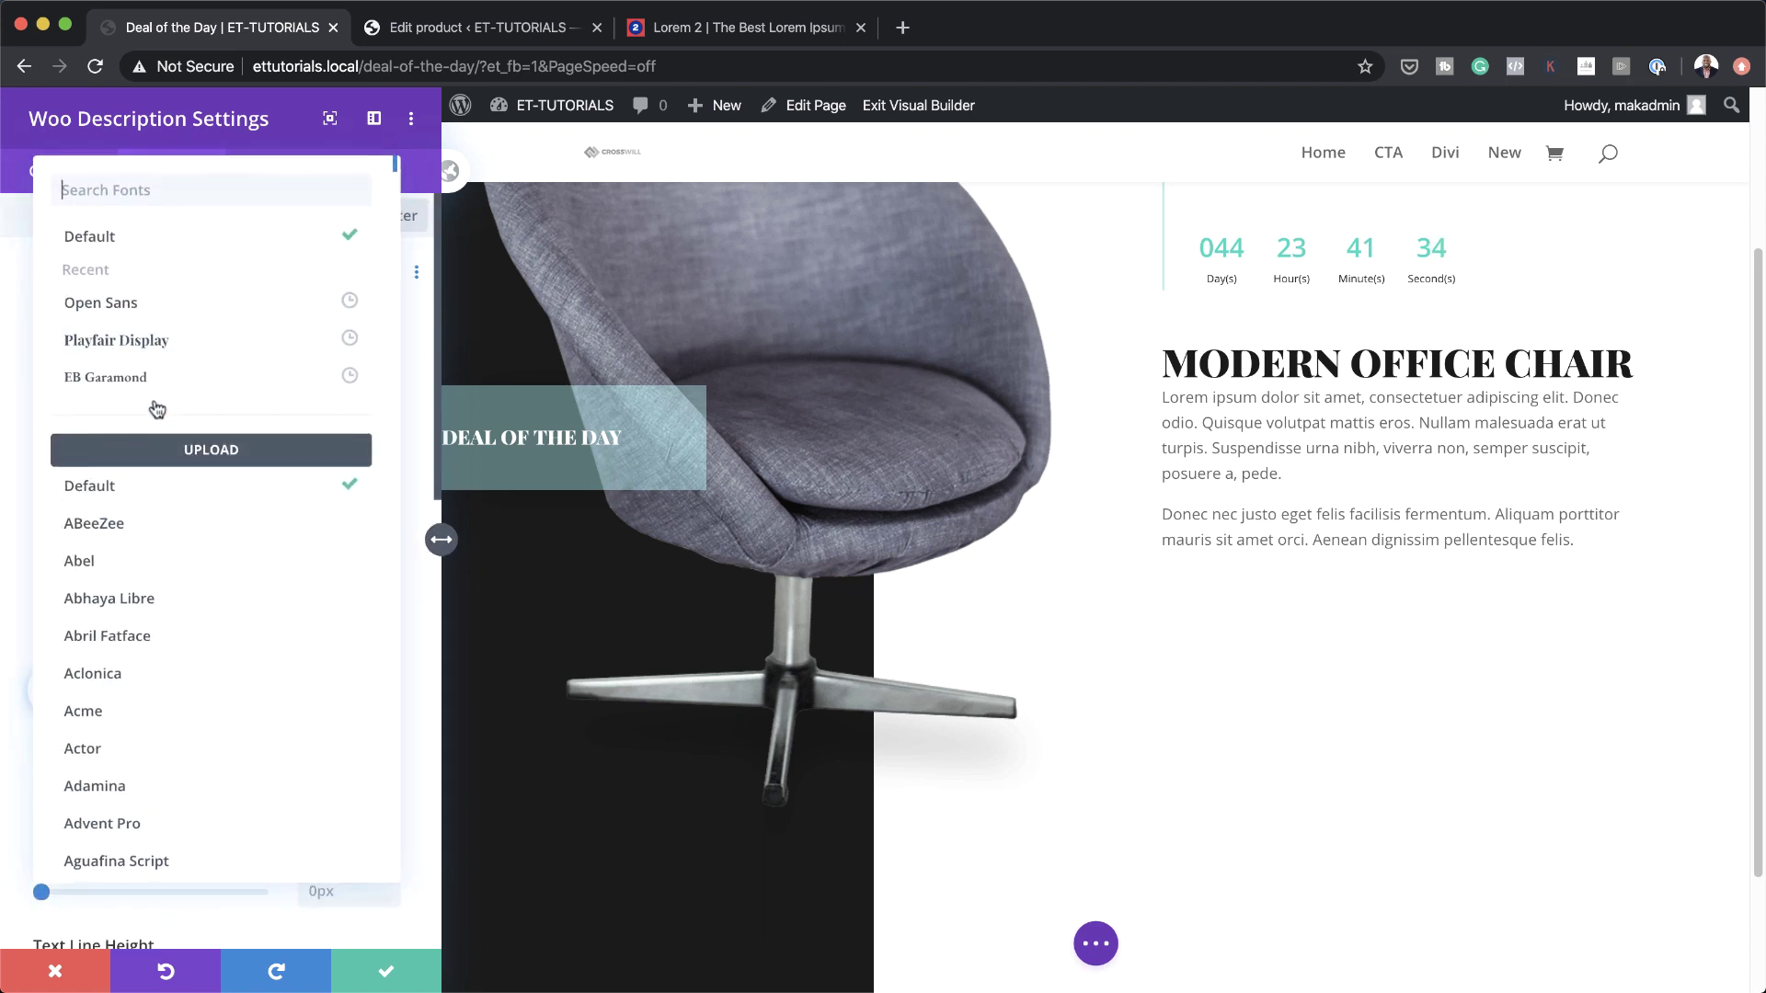
click(138, 296)
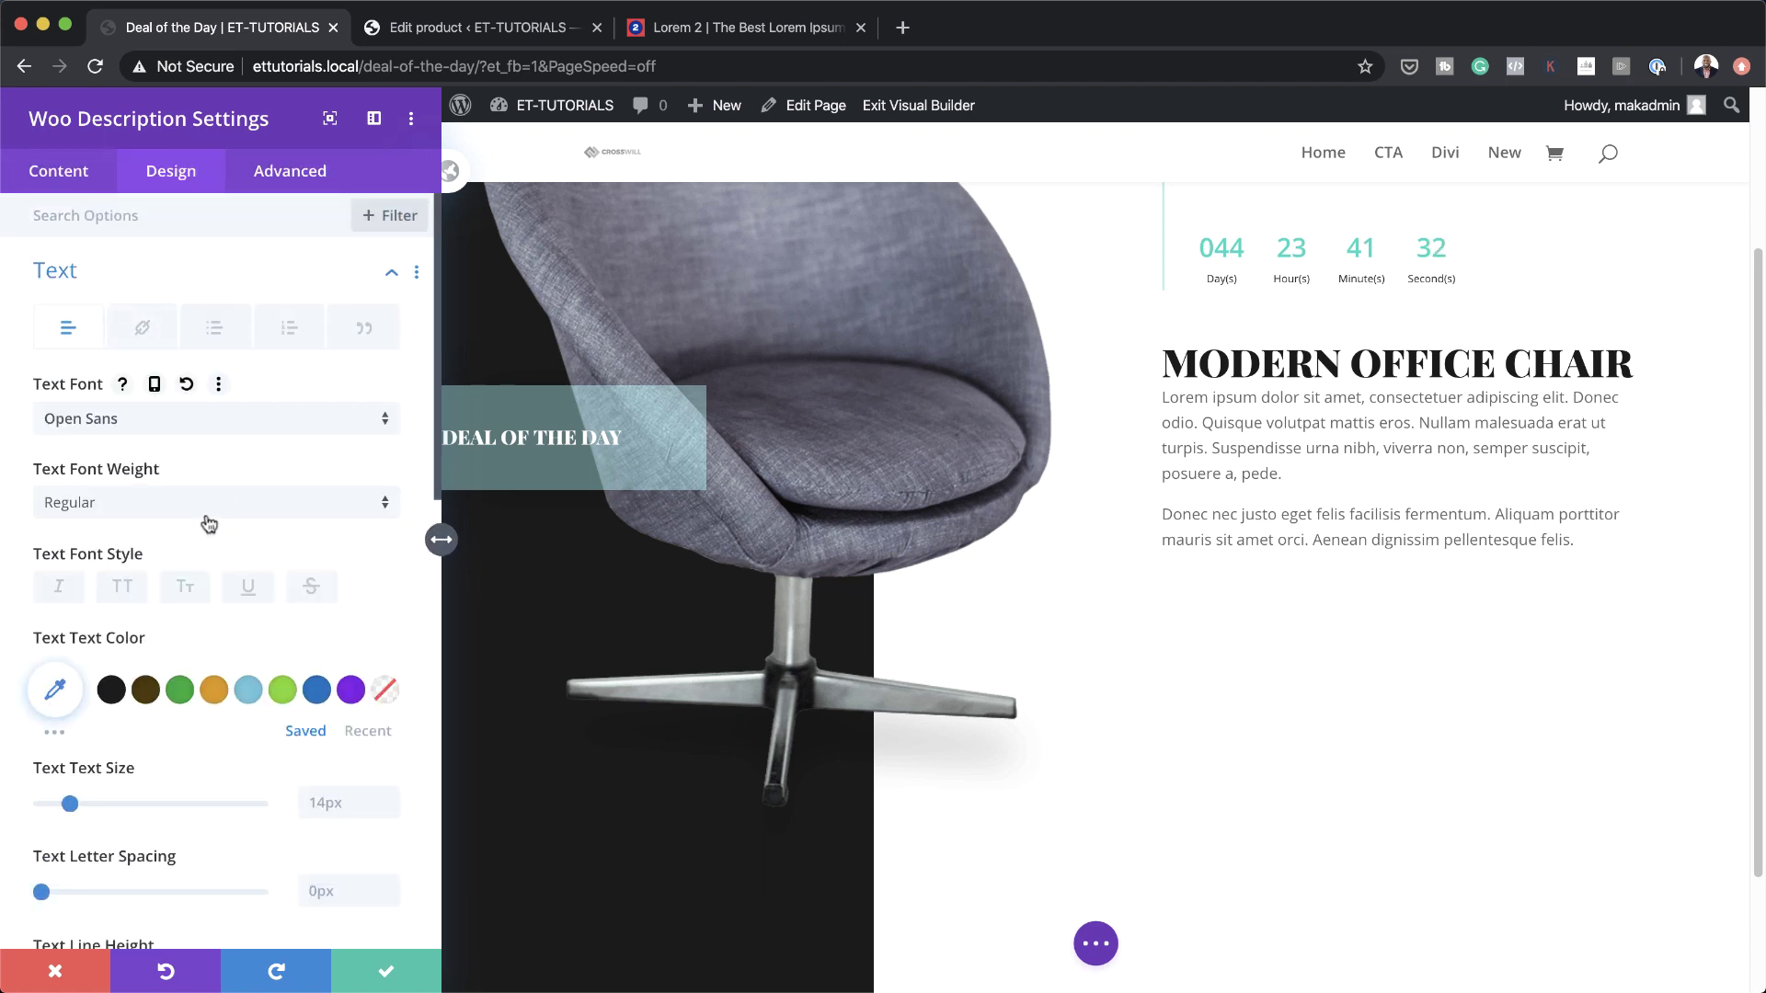
click(333, 803)
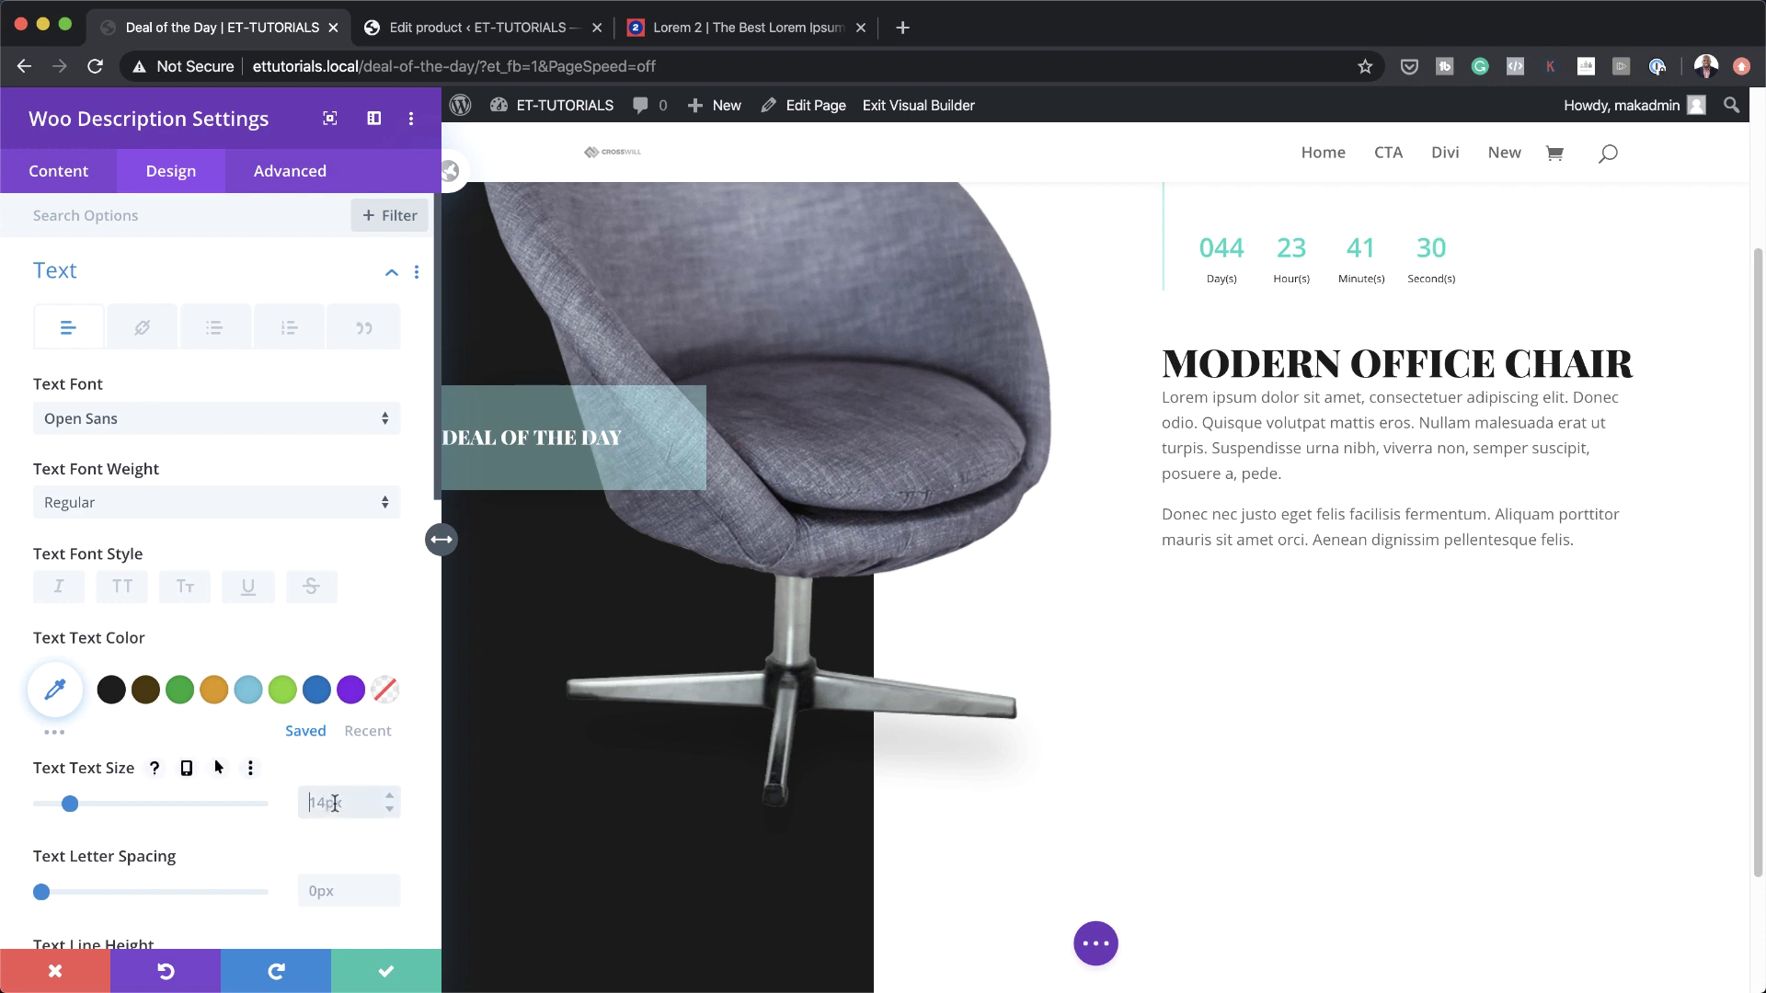
text(0.8vw)
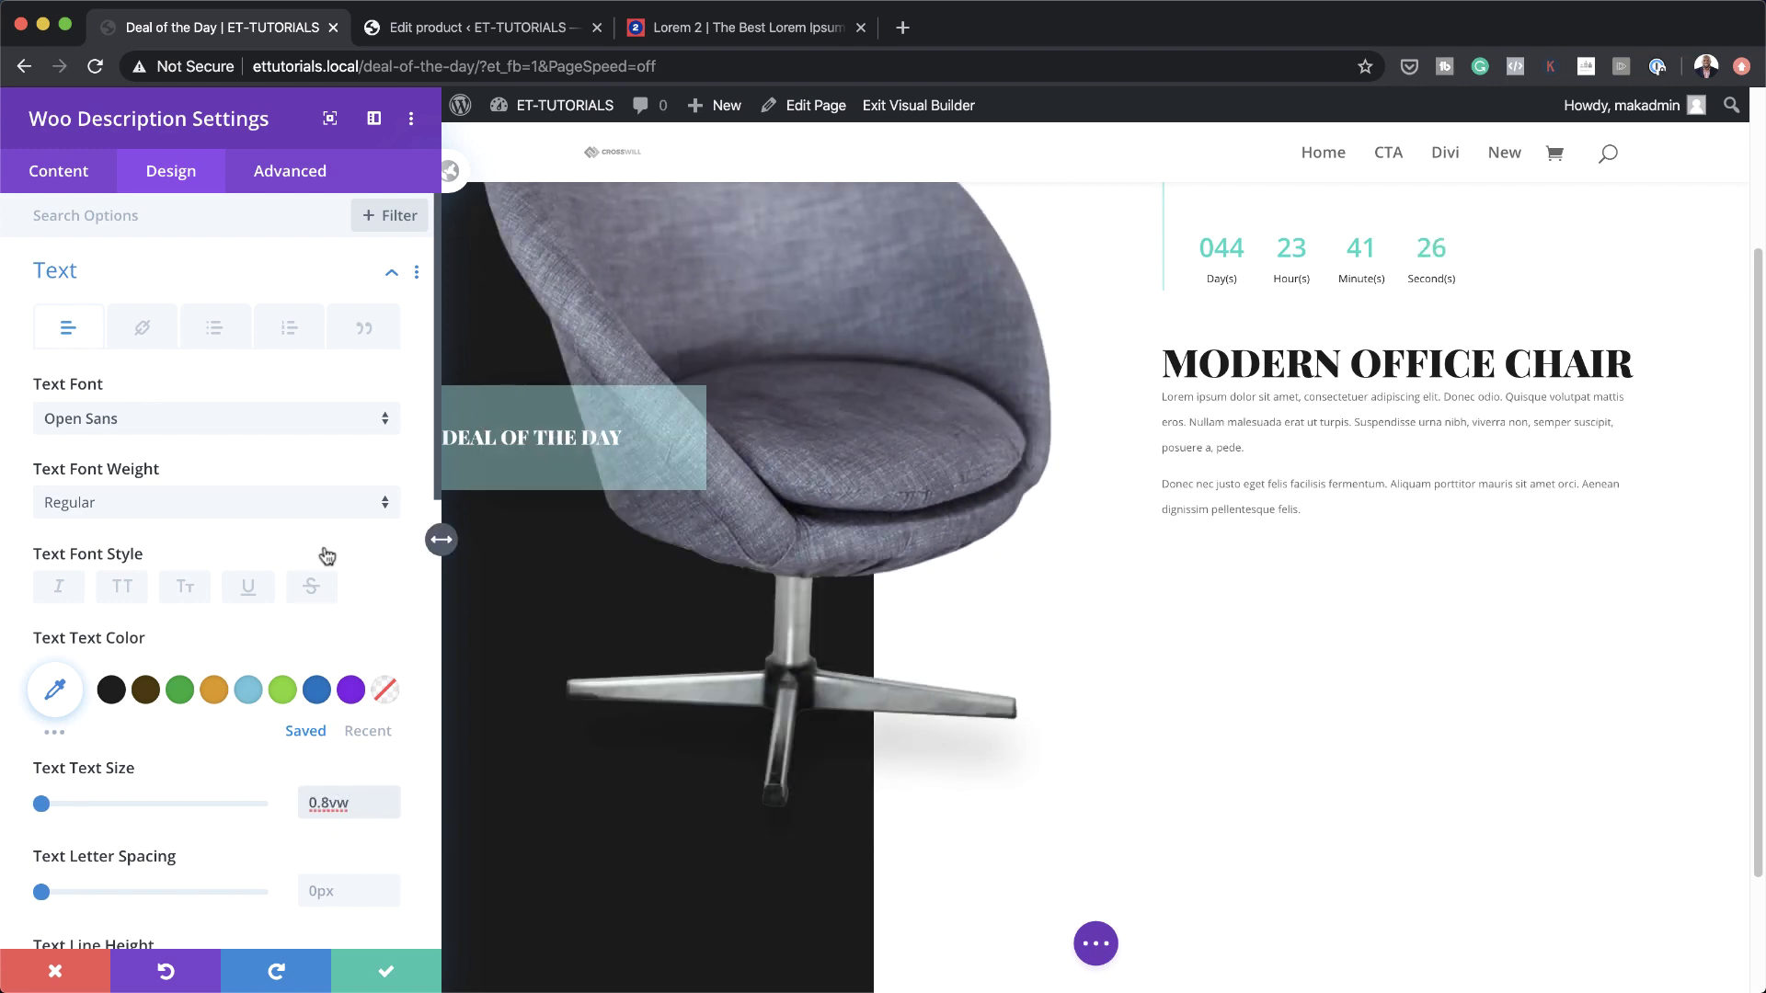
scroll(327, 736, down, 5)
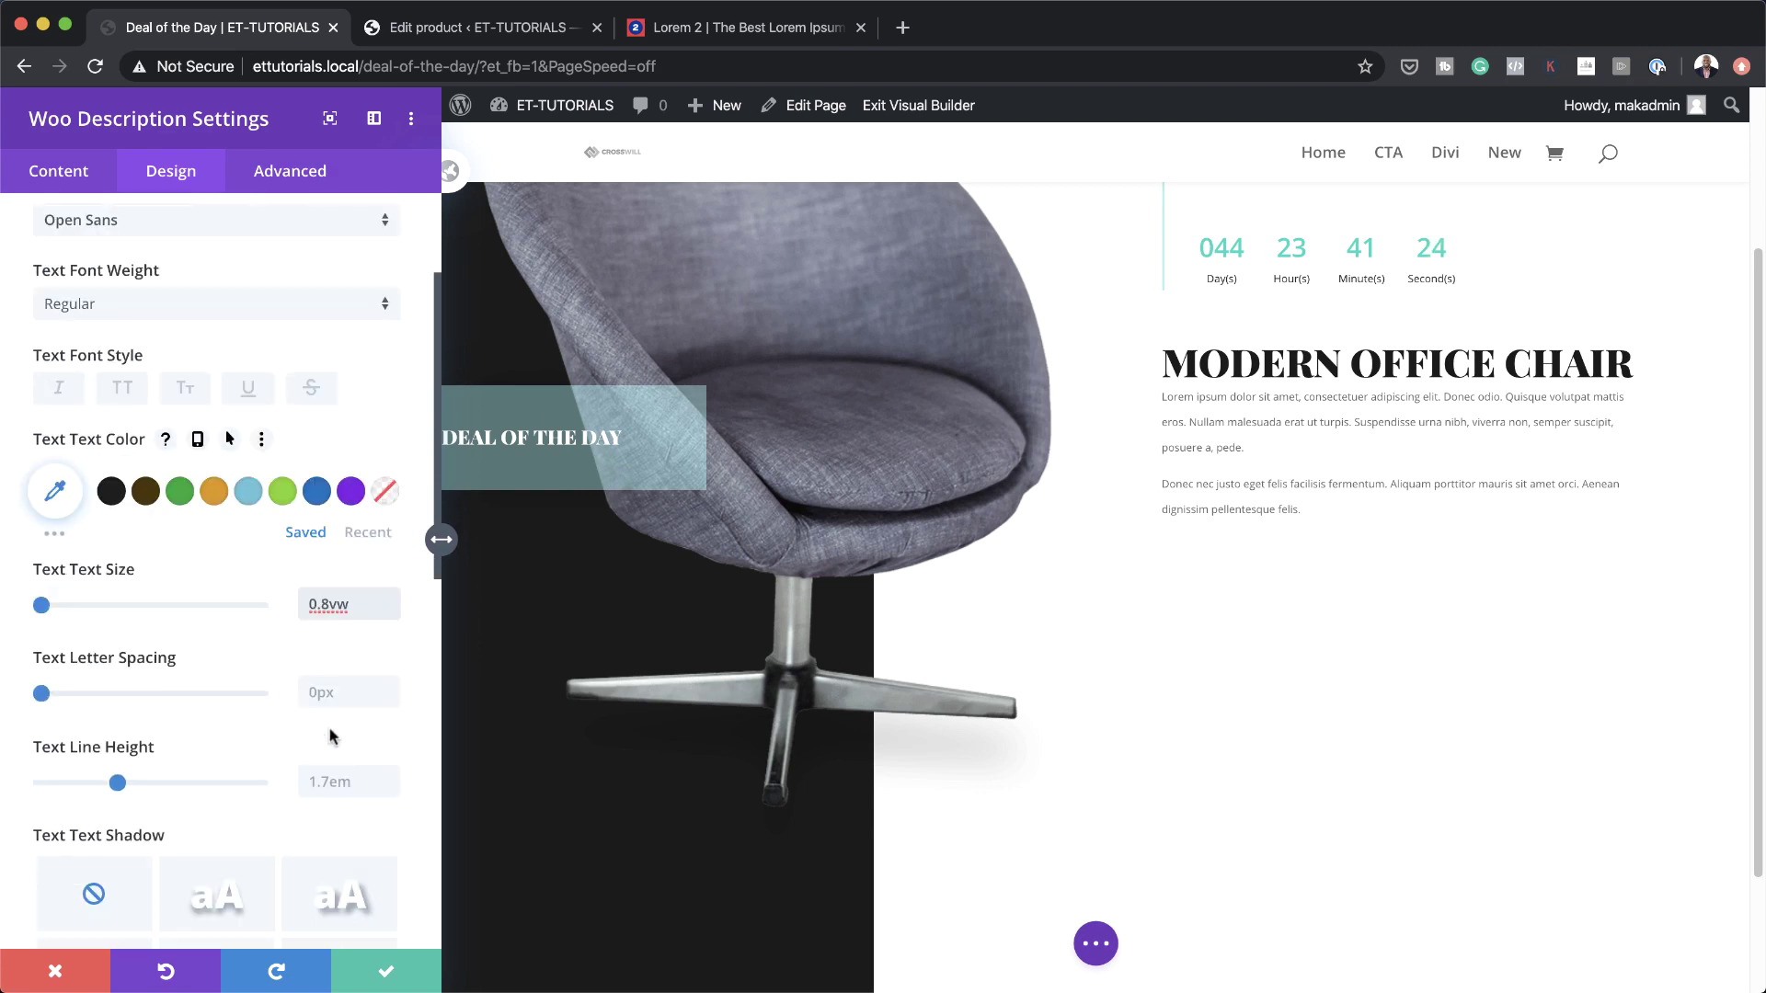
click(366, 851)
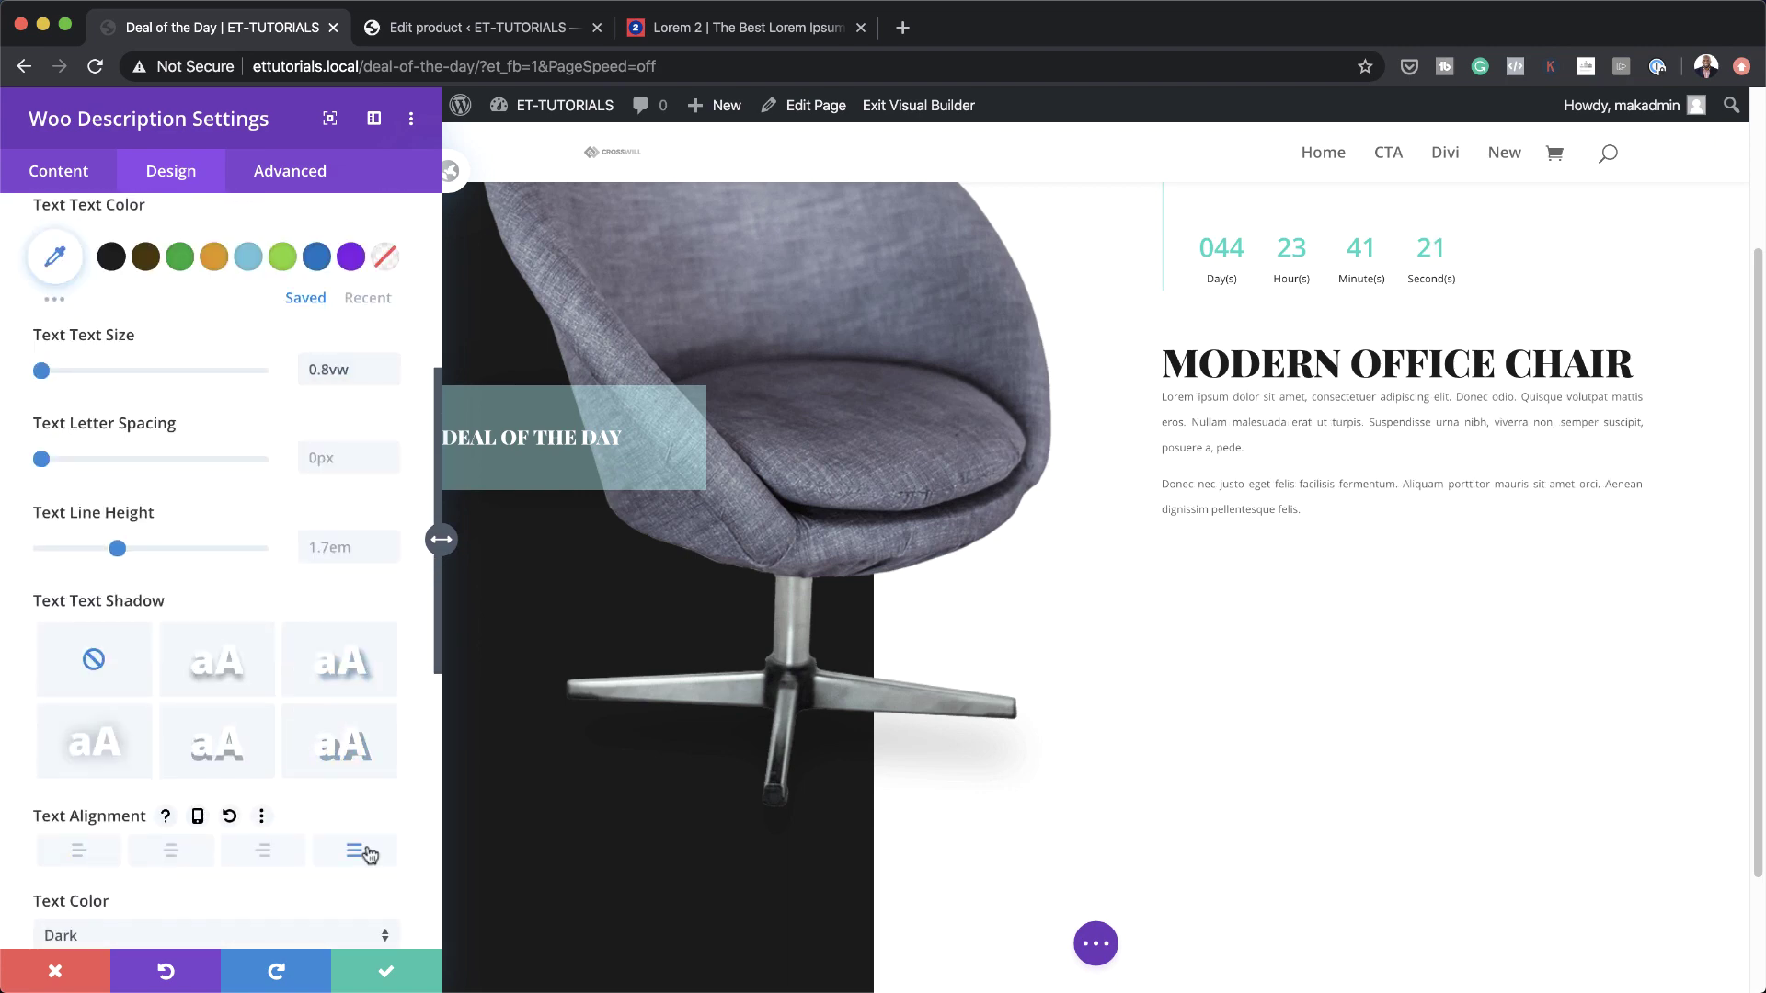
click(386, 971)
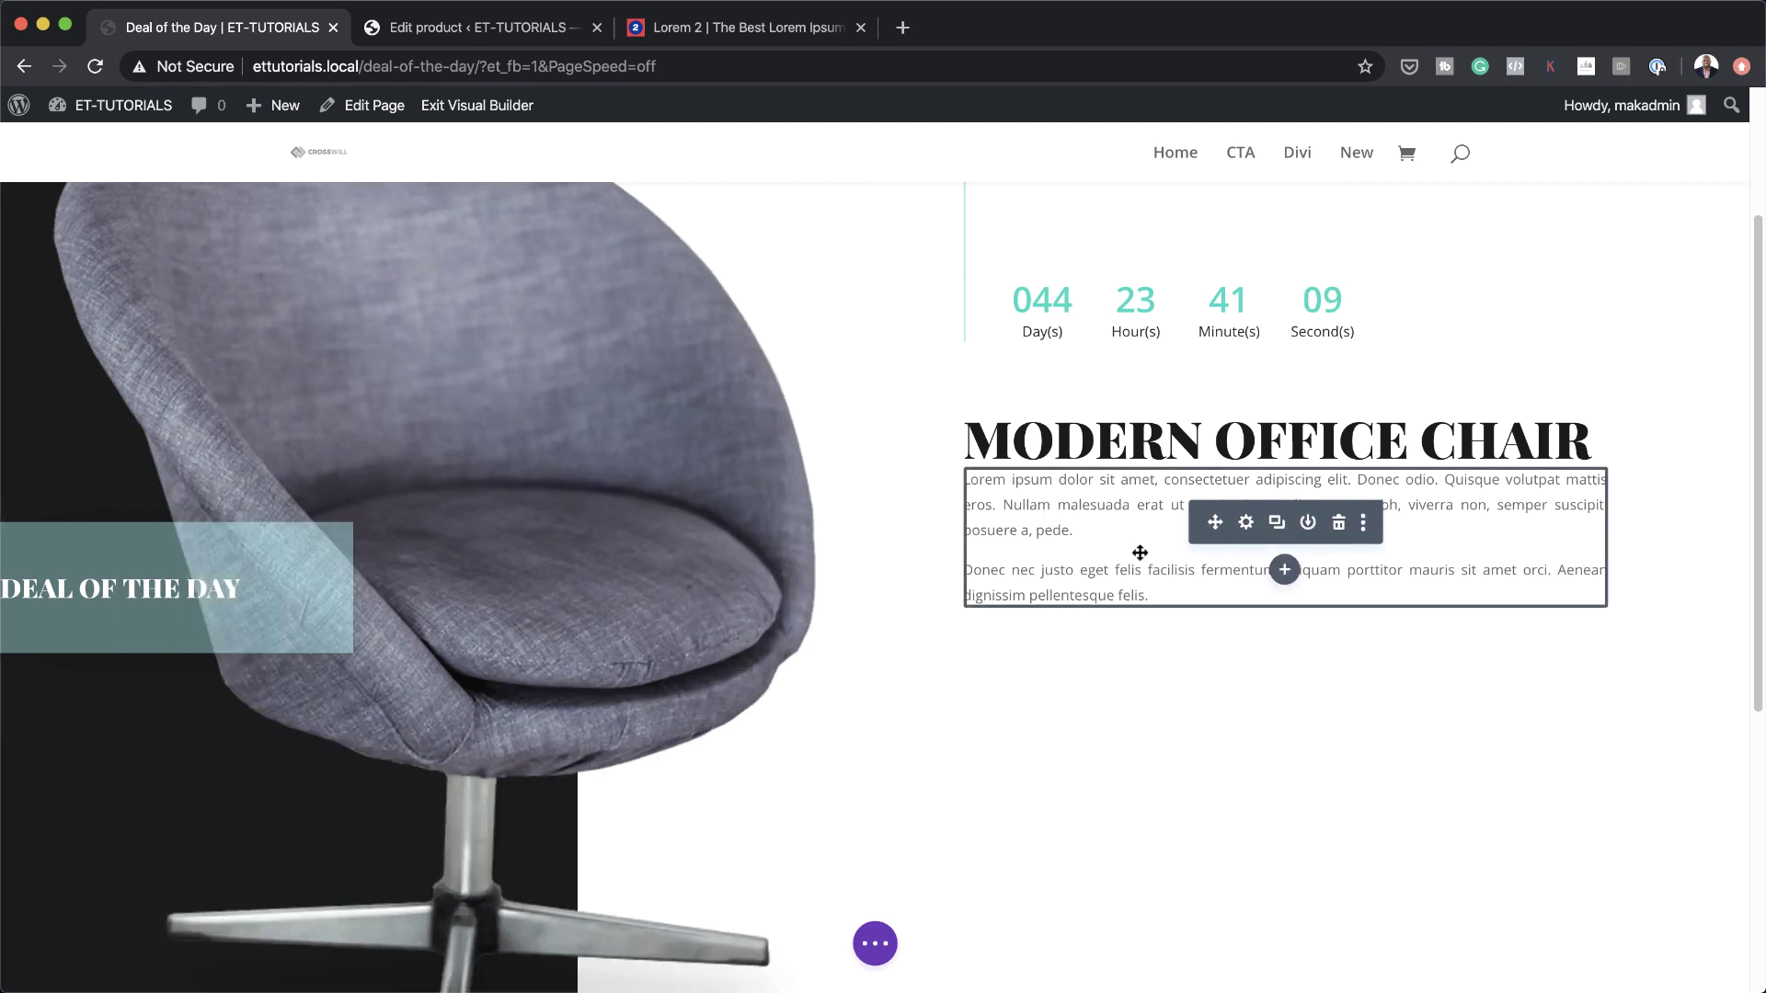
click(1284, 570)
Insert a Woo Price module and set its text to dark Open Sans
text(woo)
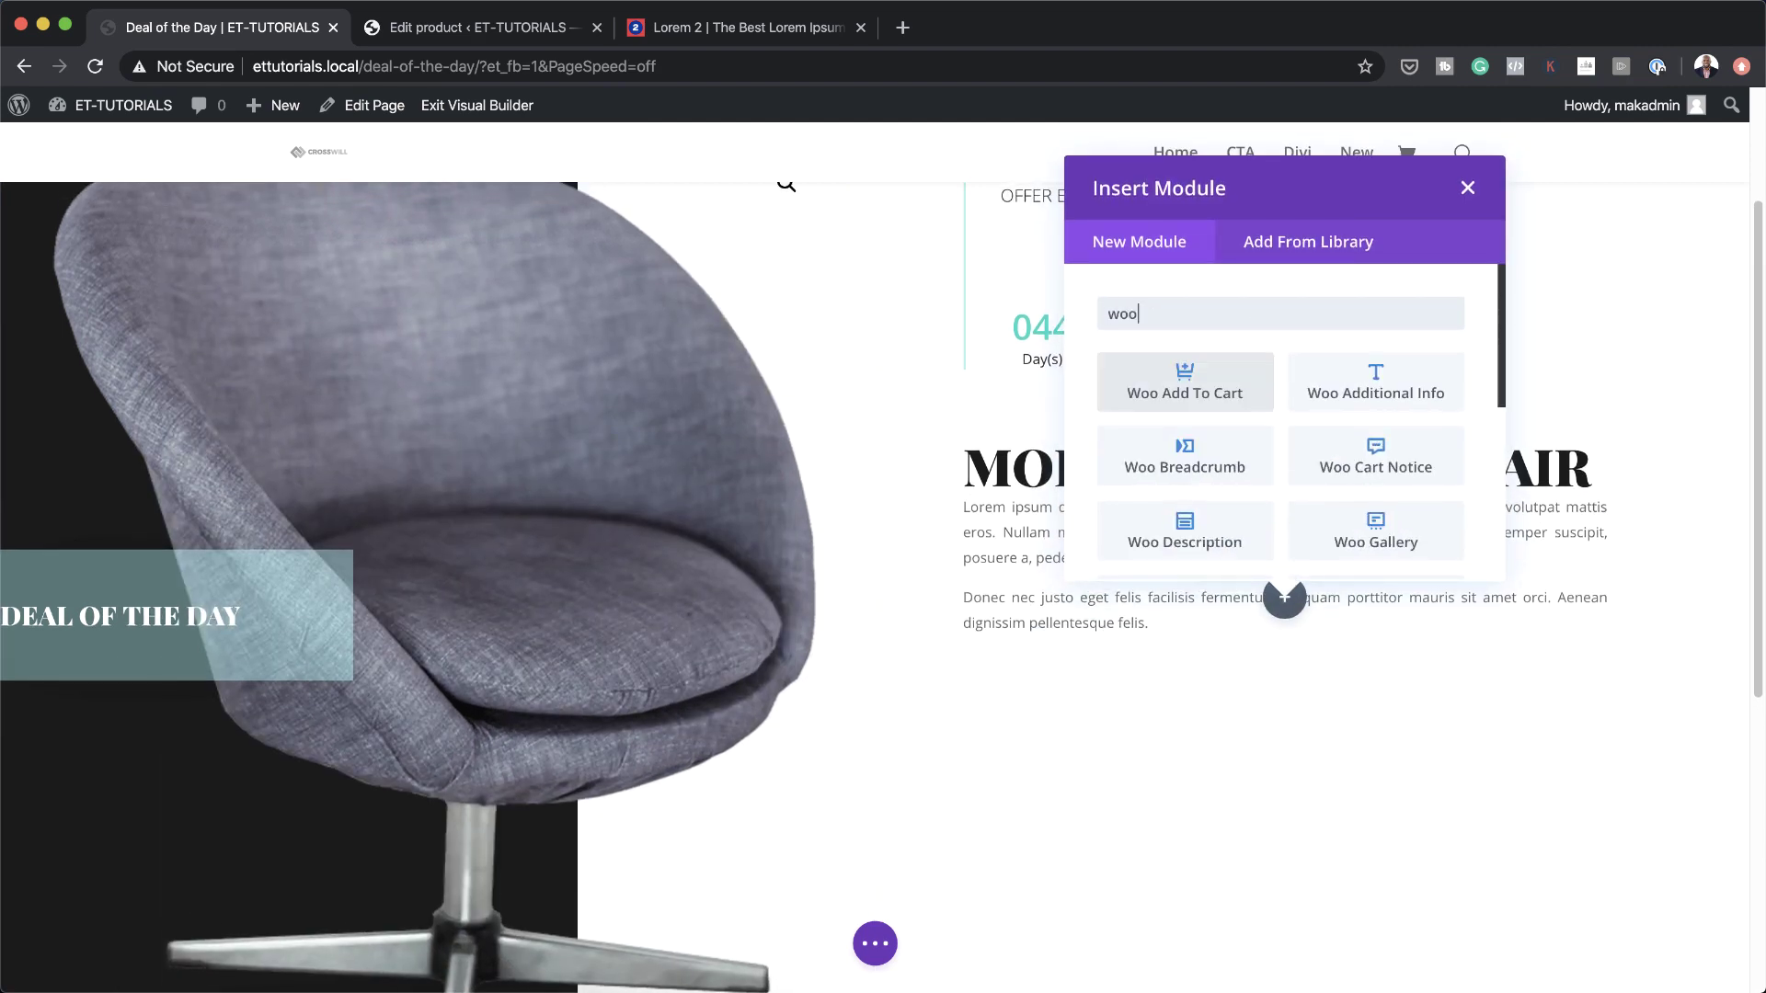
text( p)
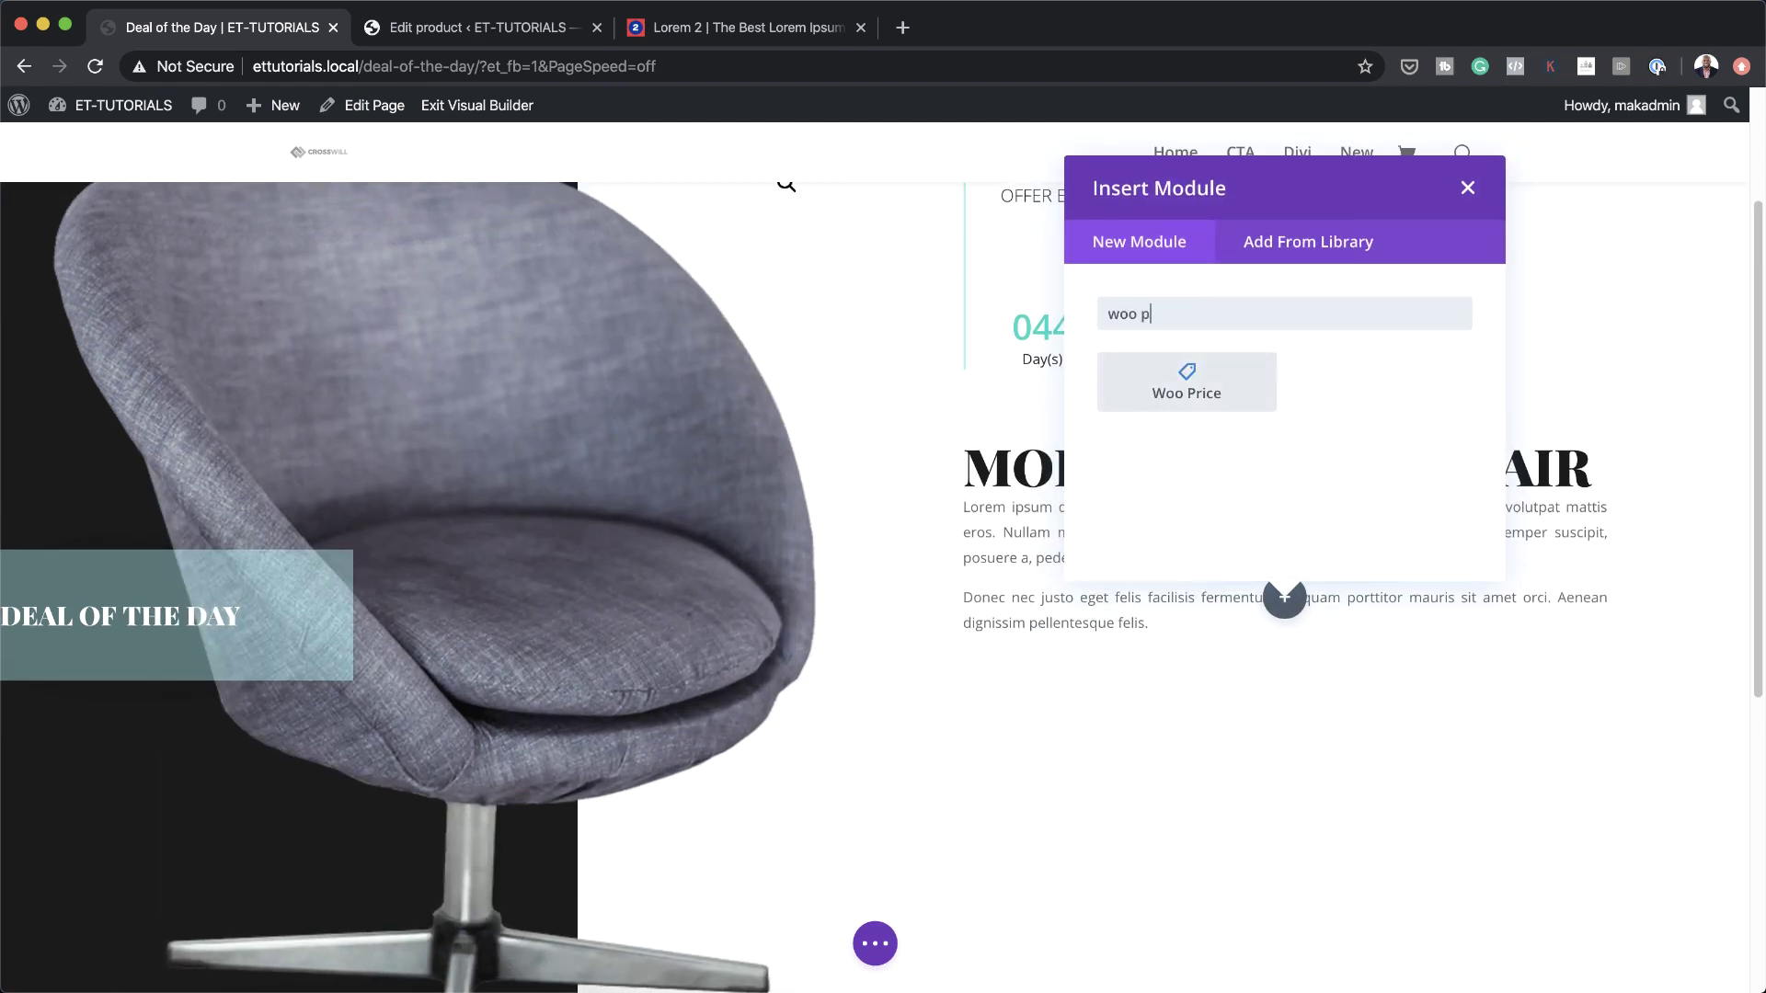
click(1191, 397)
click(177, 172)
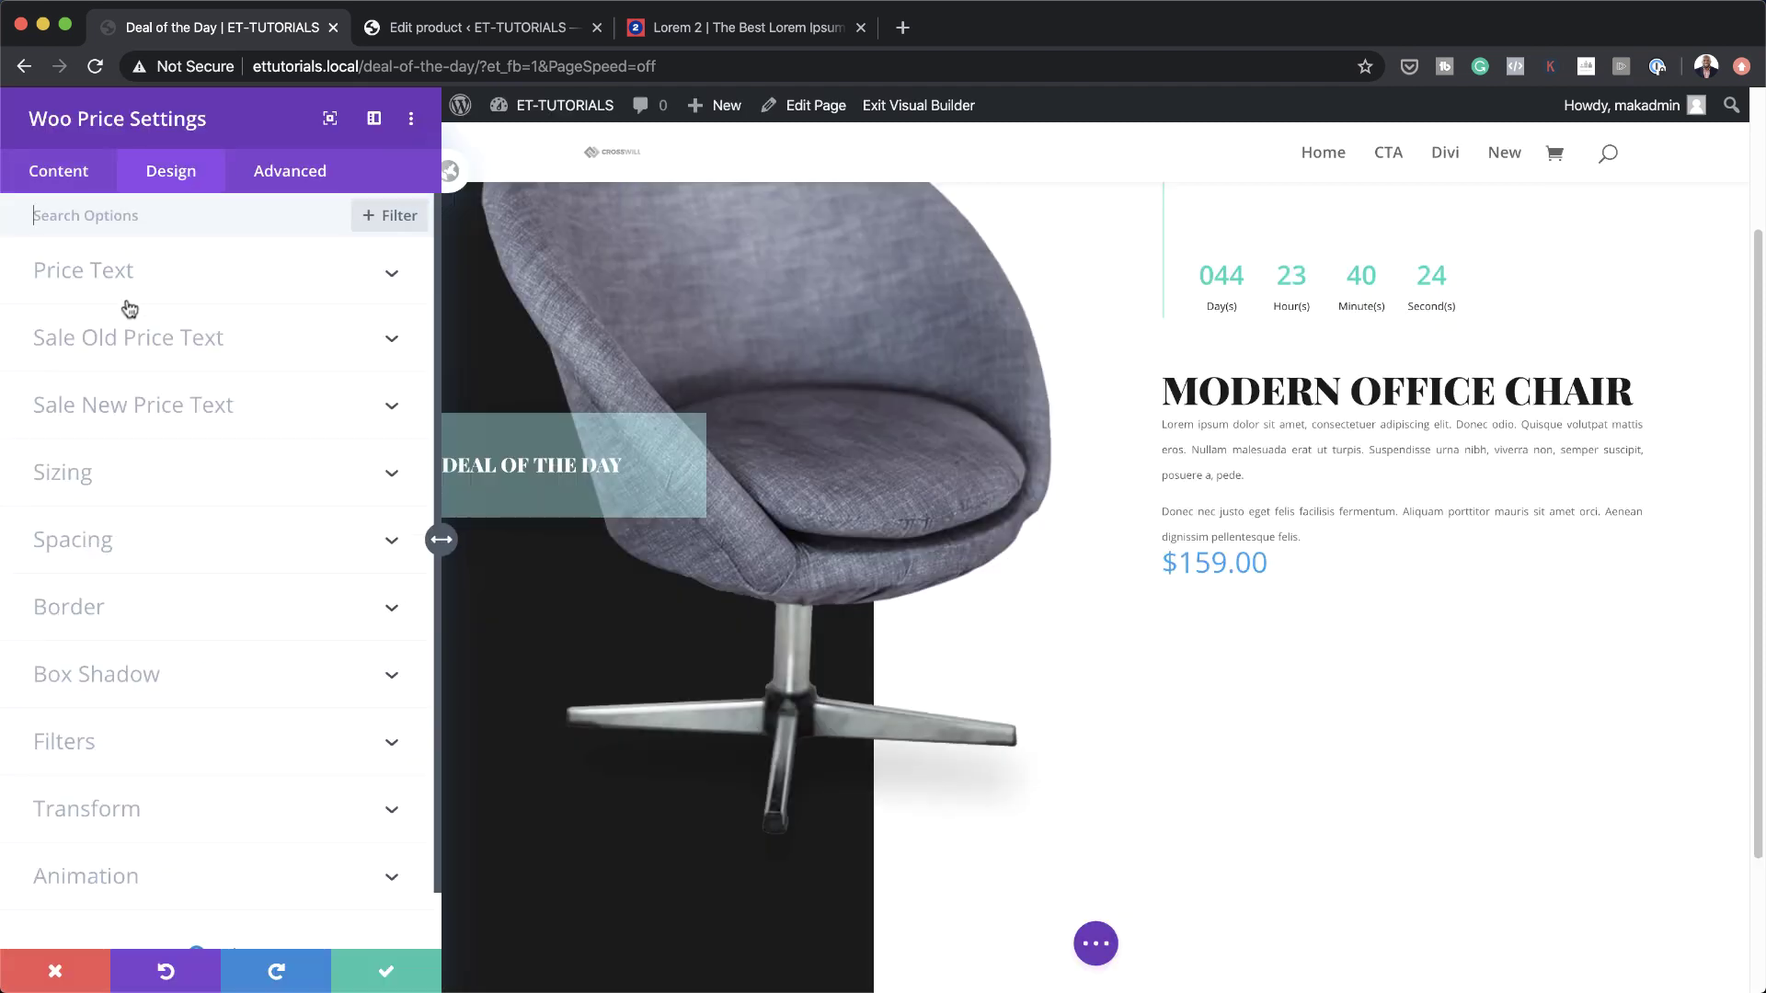
click(155, 276)
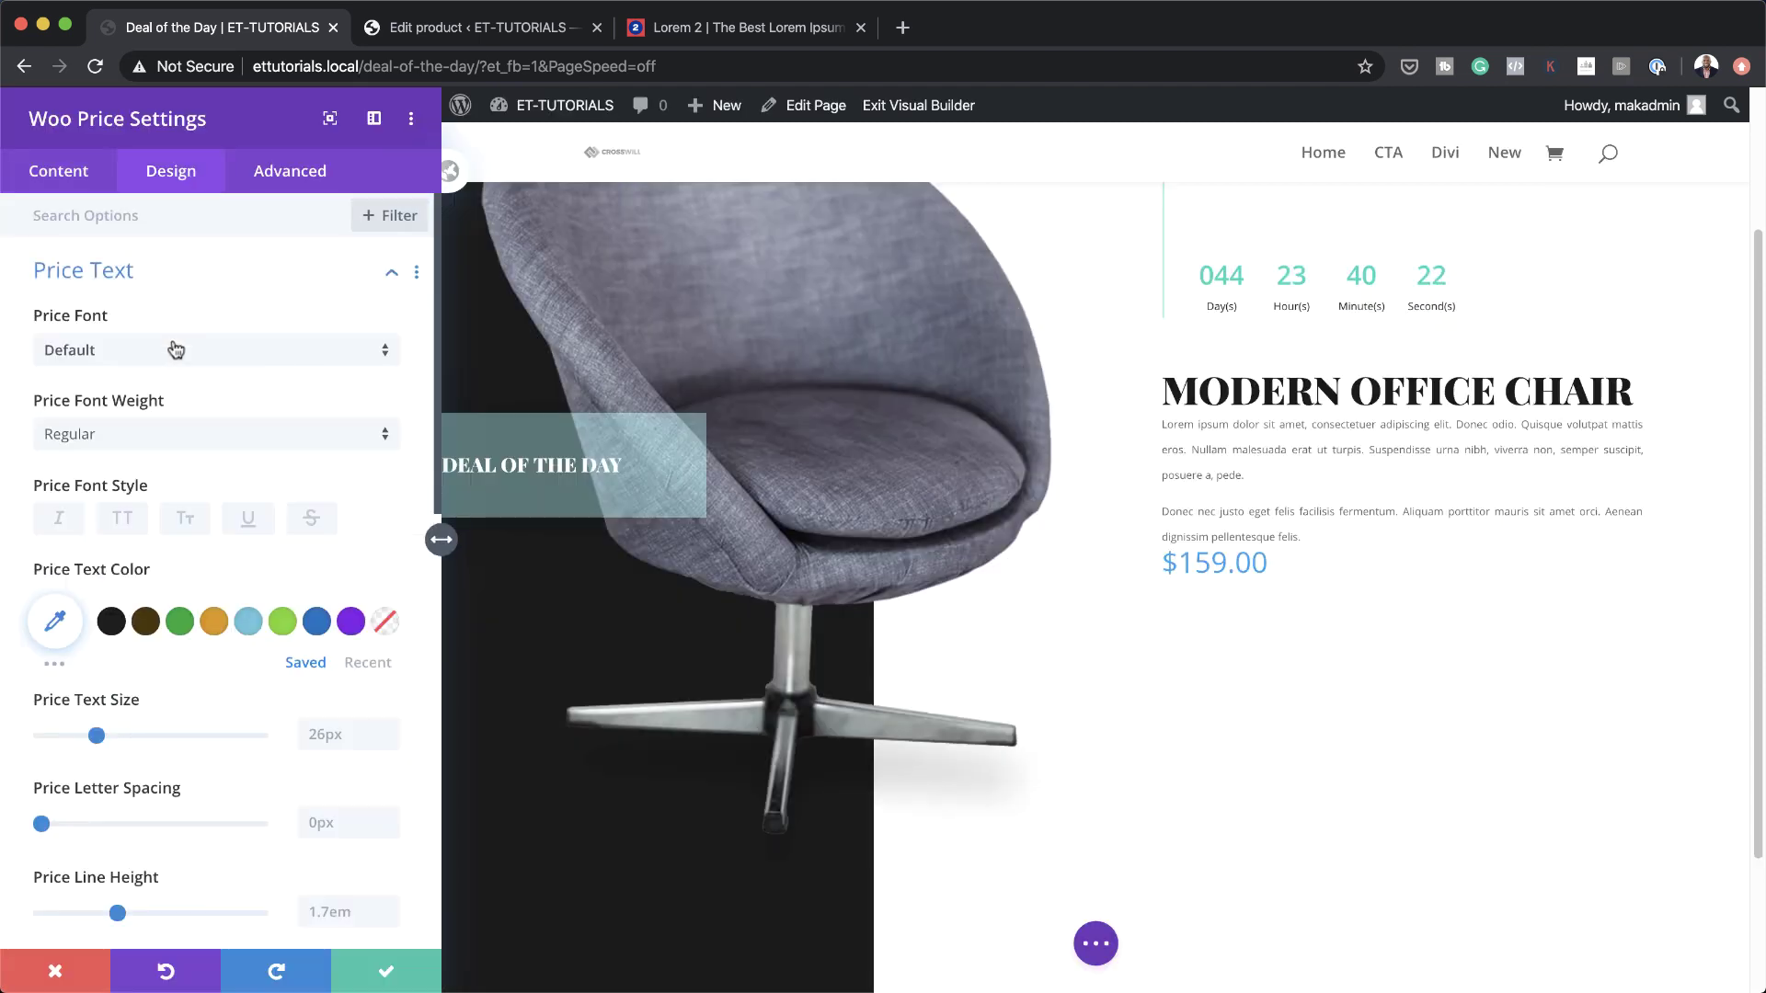
click(173, 349)
click(172, 319)
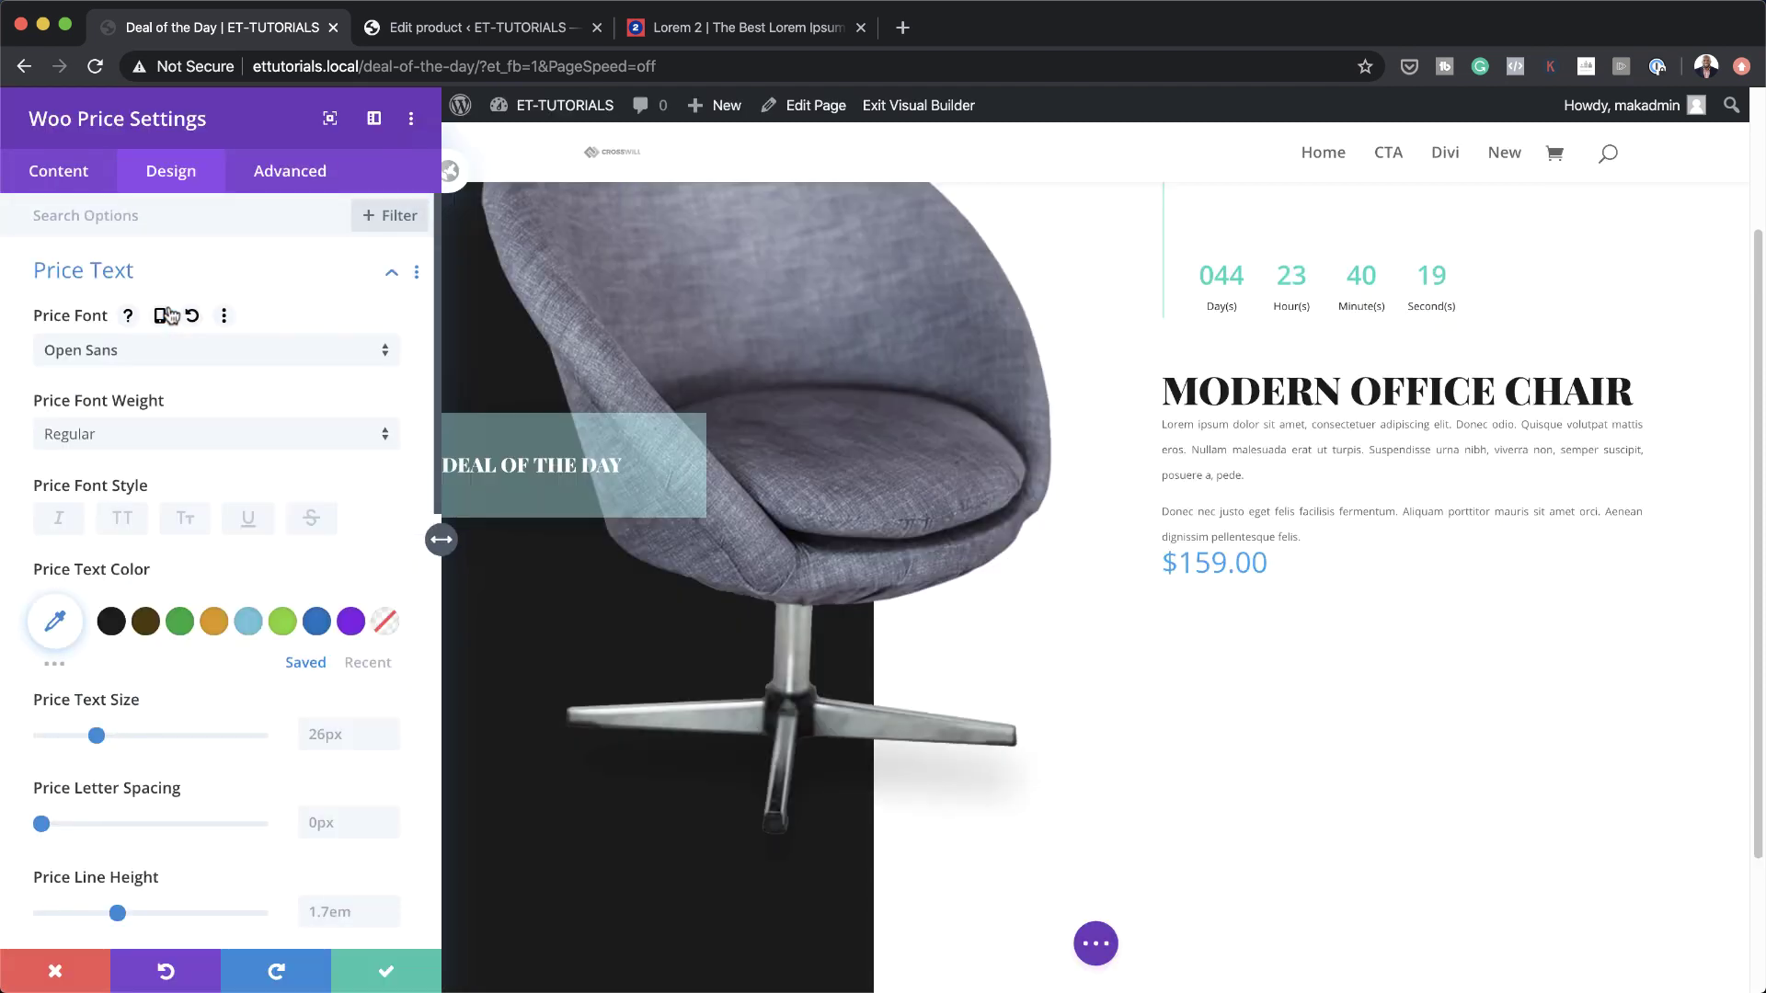
click(112, 624)
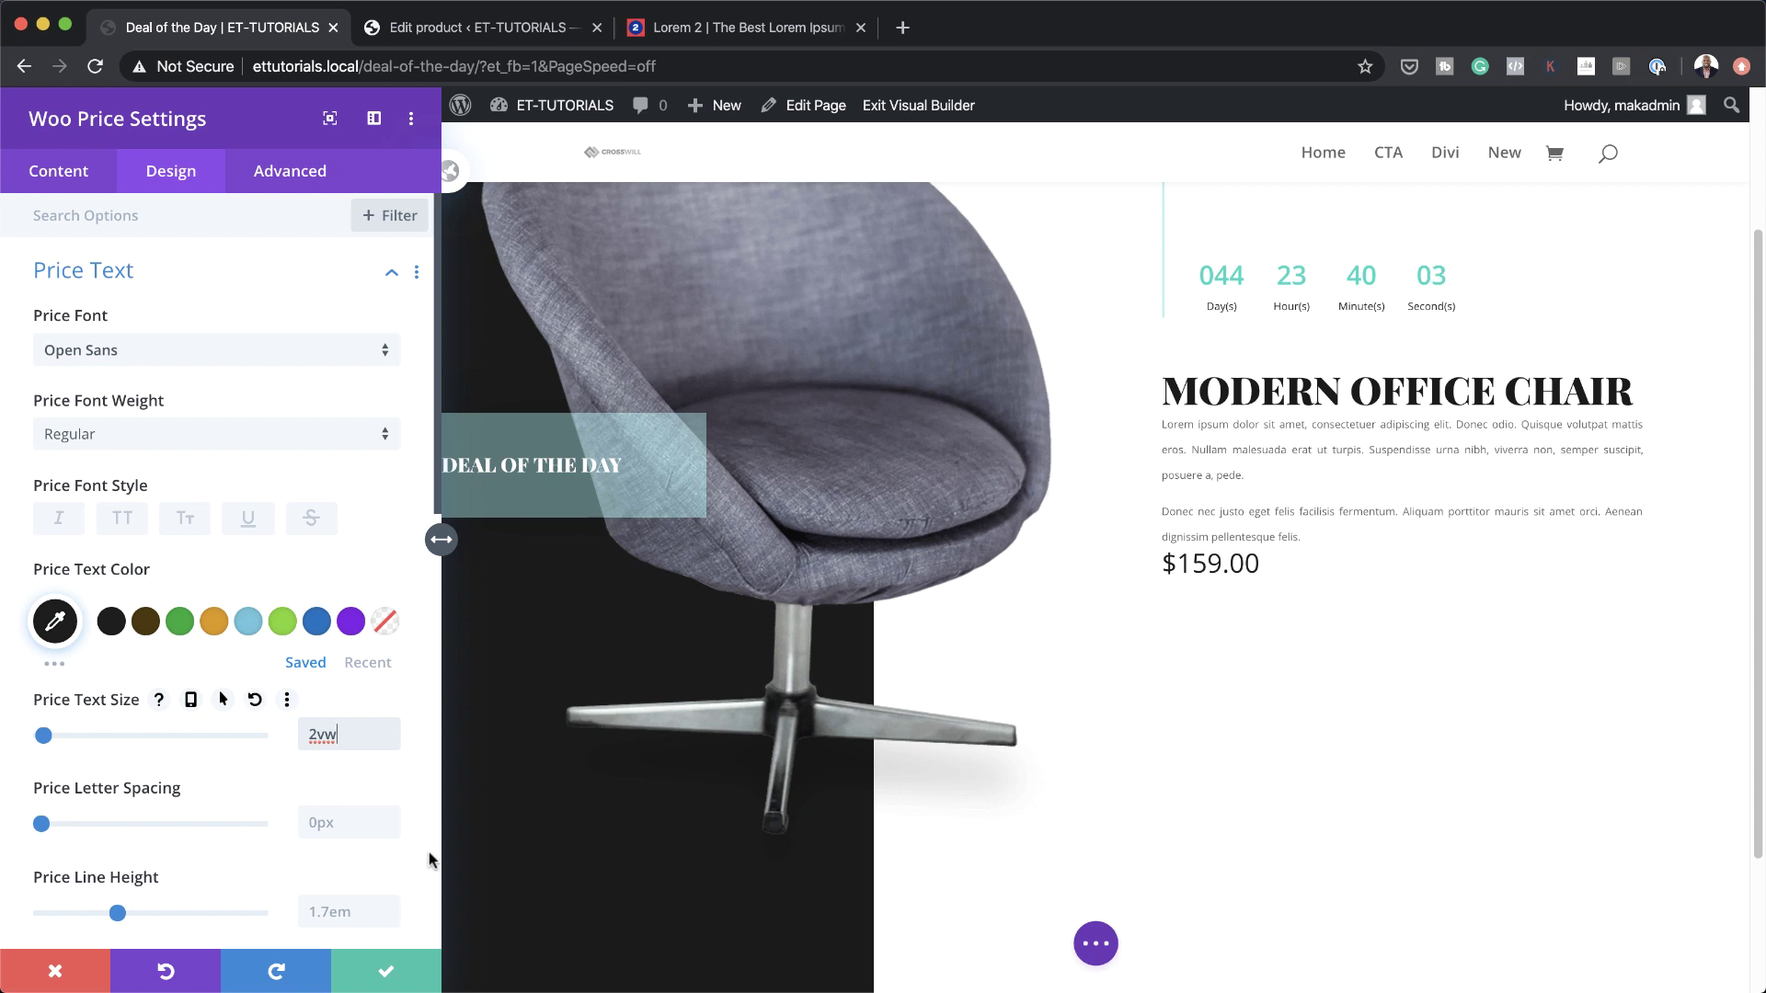
Give the price a 1.8em line height and a bold weight
scroll(429, 851, down, 2)
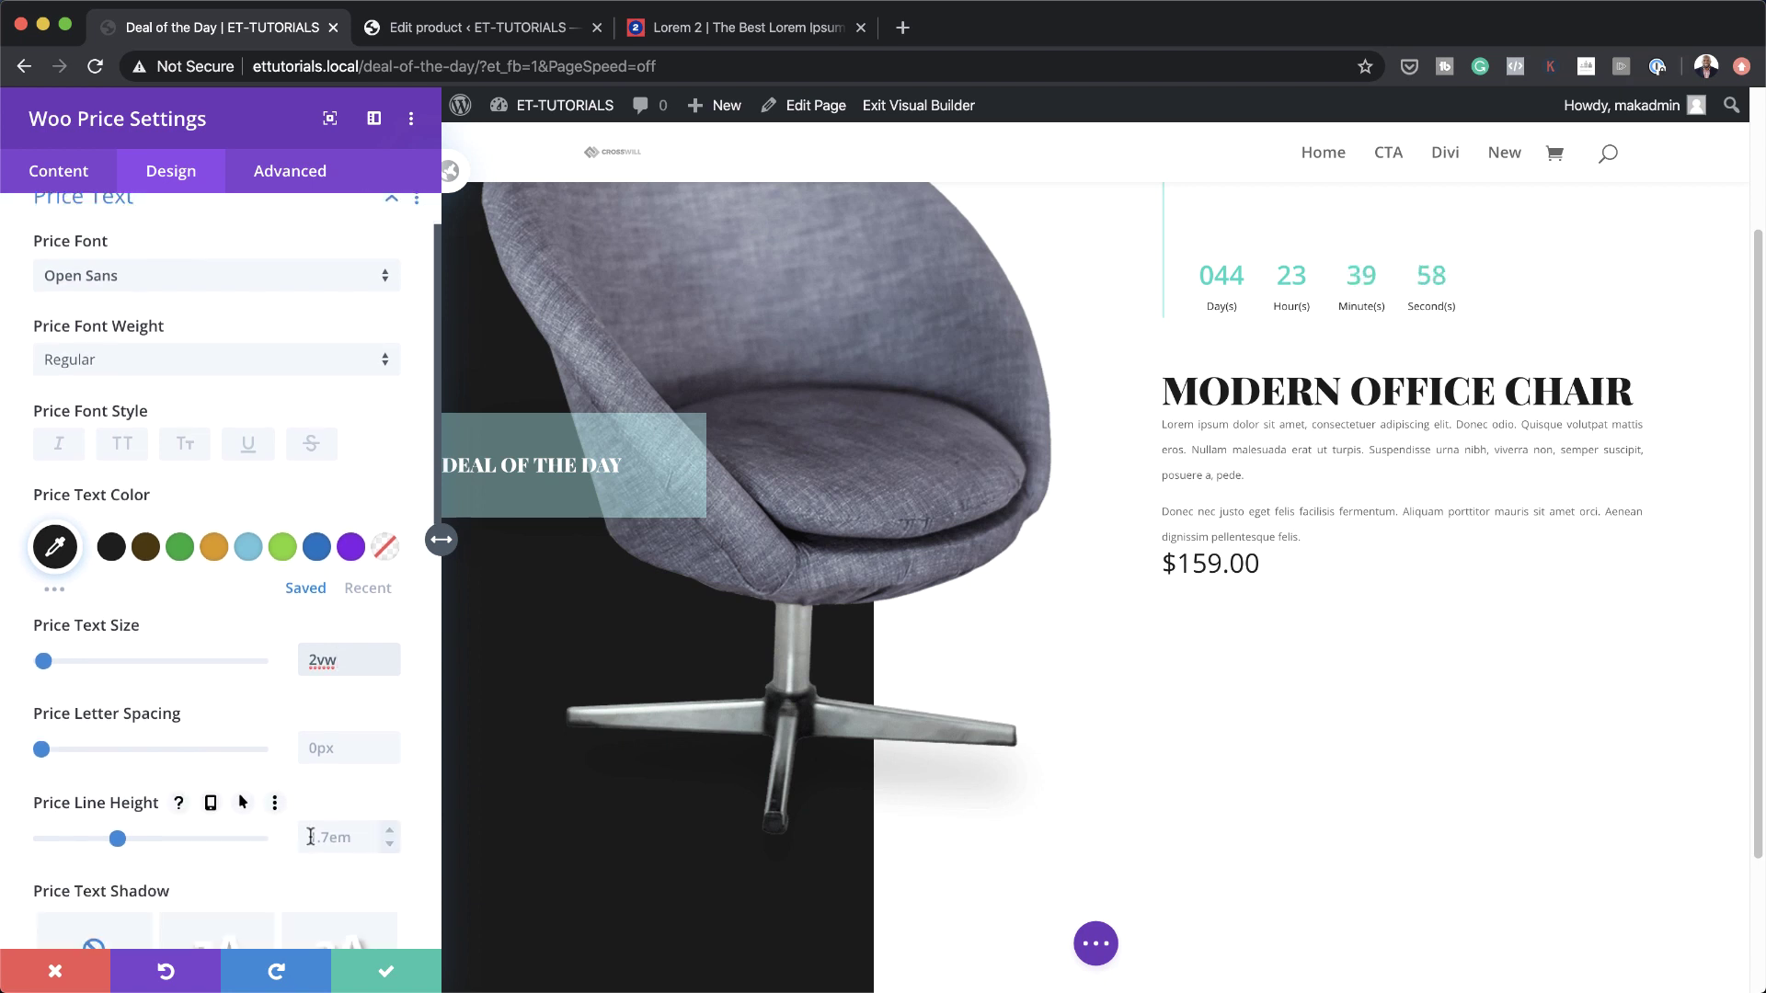
click(396, 839)
text(1.8)
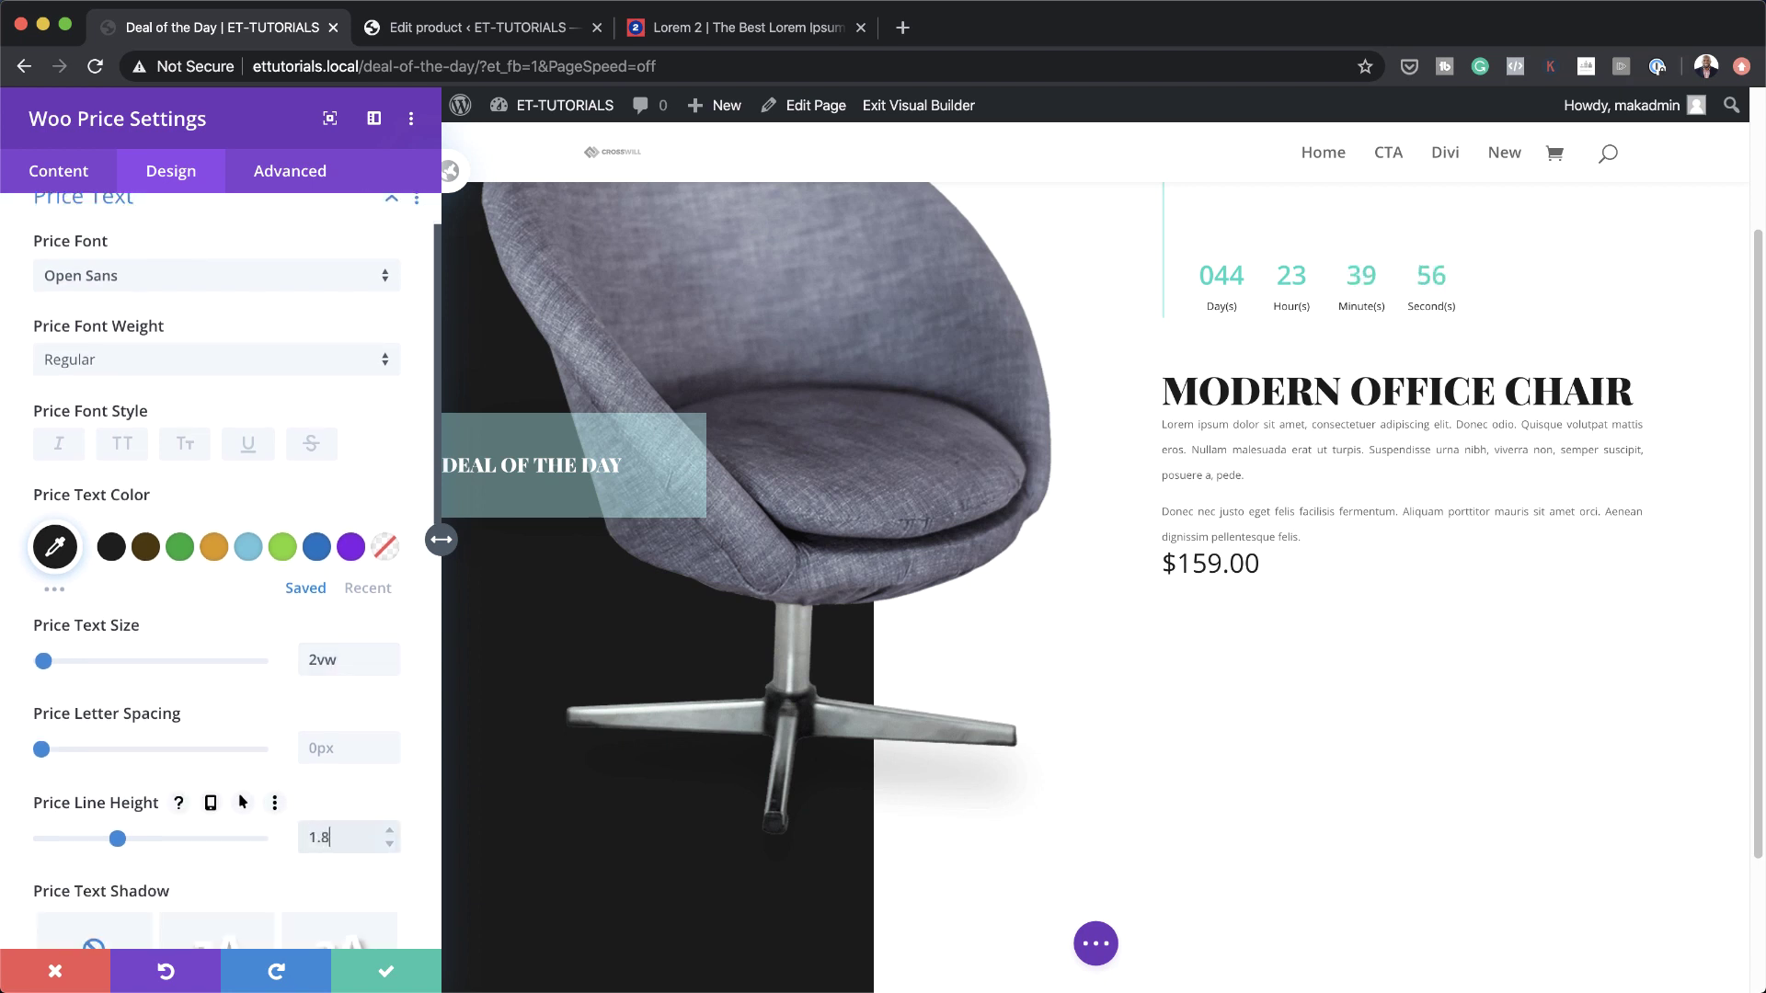
key(Return)
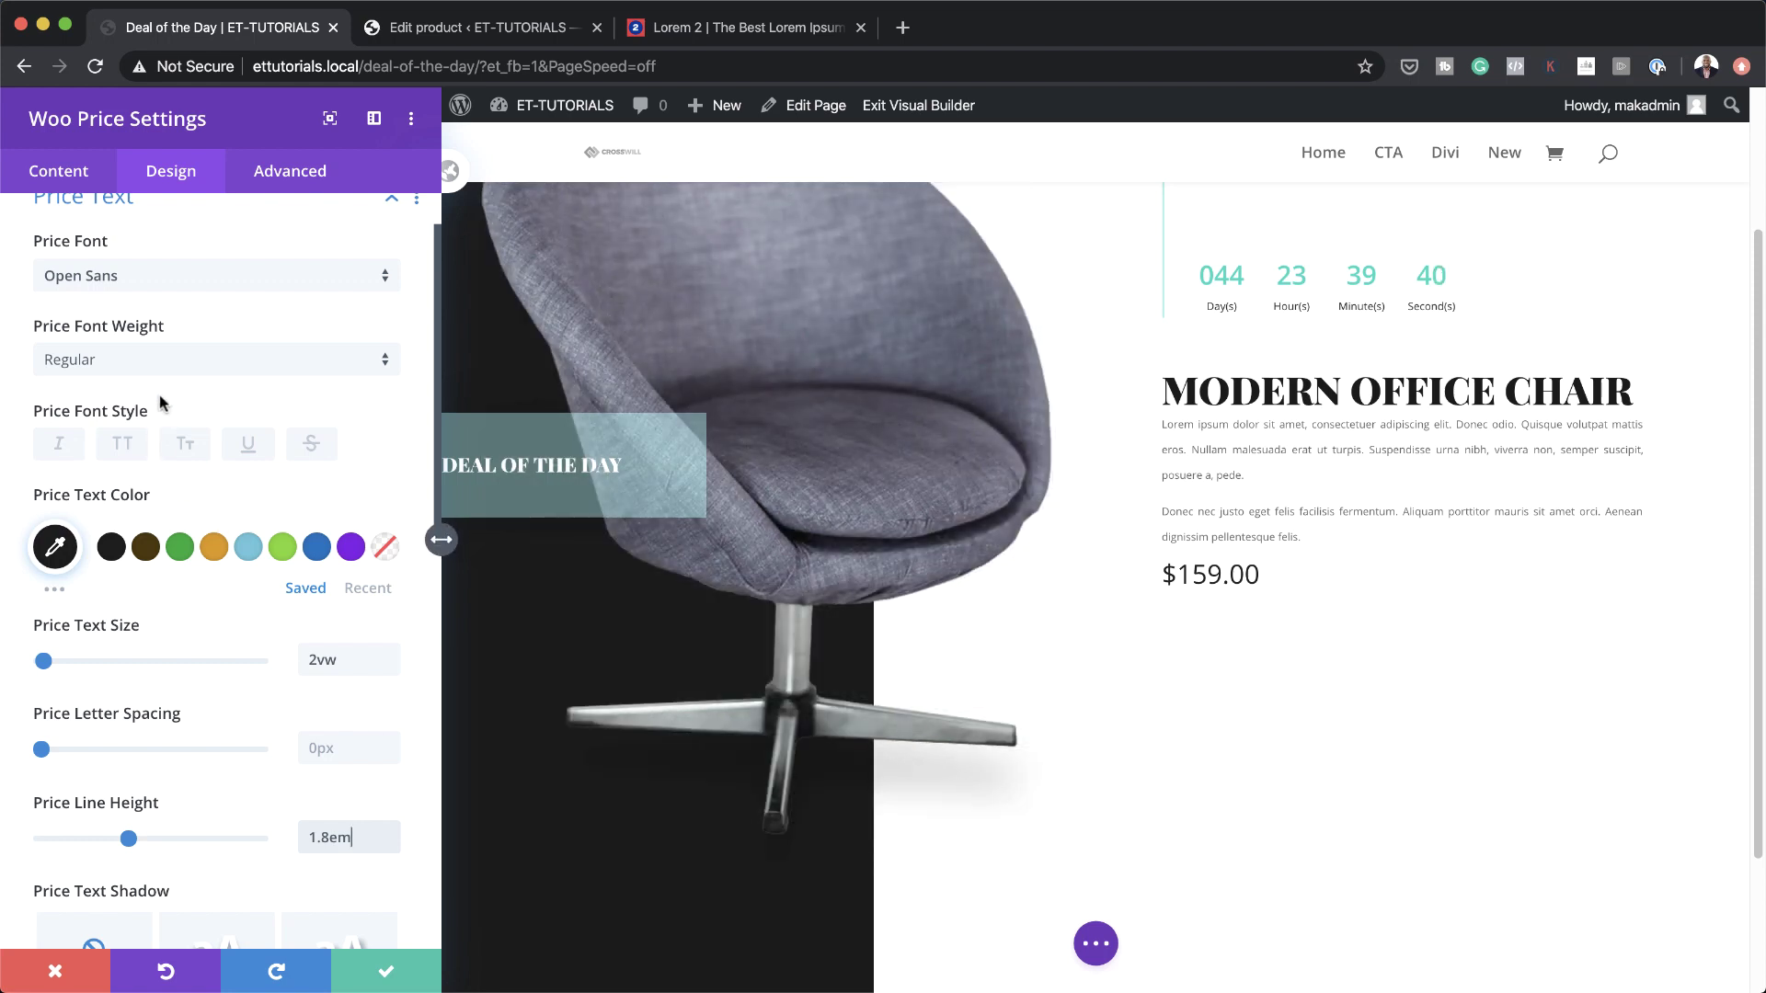
click(166, 363)
click(160, 499)
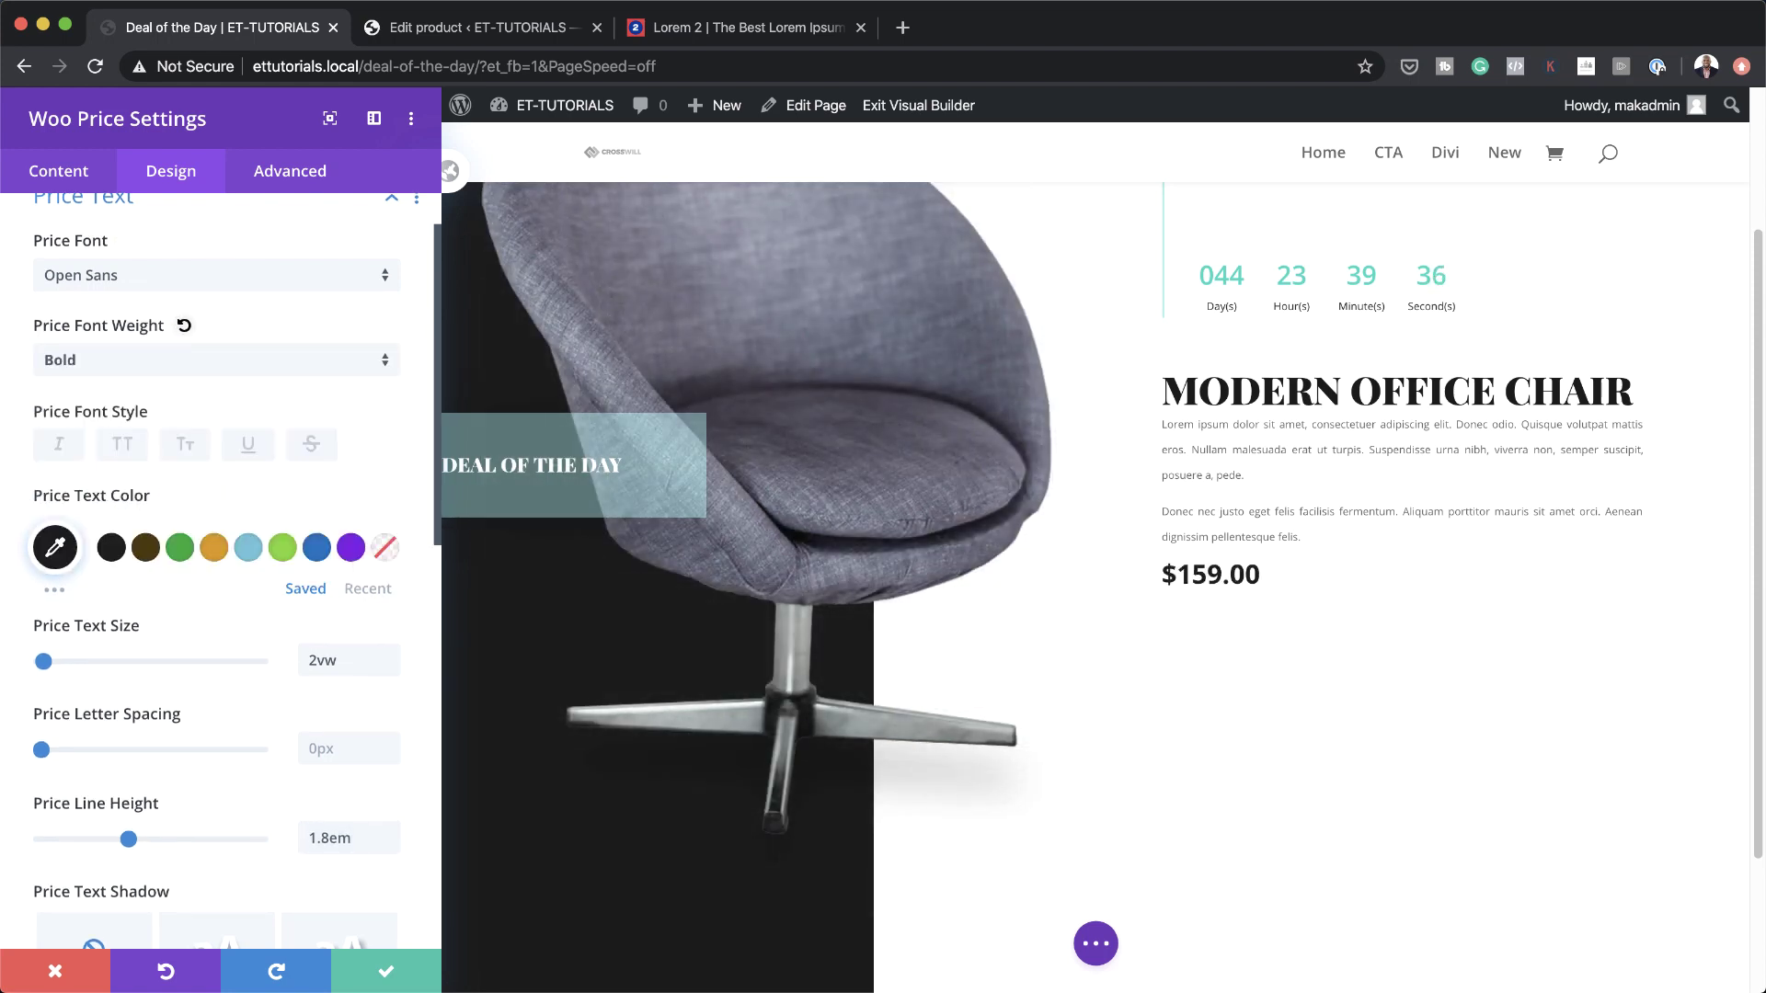
Make the price module 10vw wide with a 6vw top margin, then save it
scroll(209, 800, down, 10)
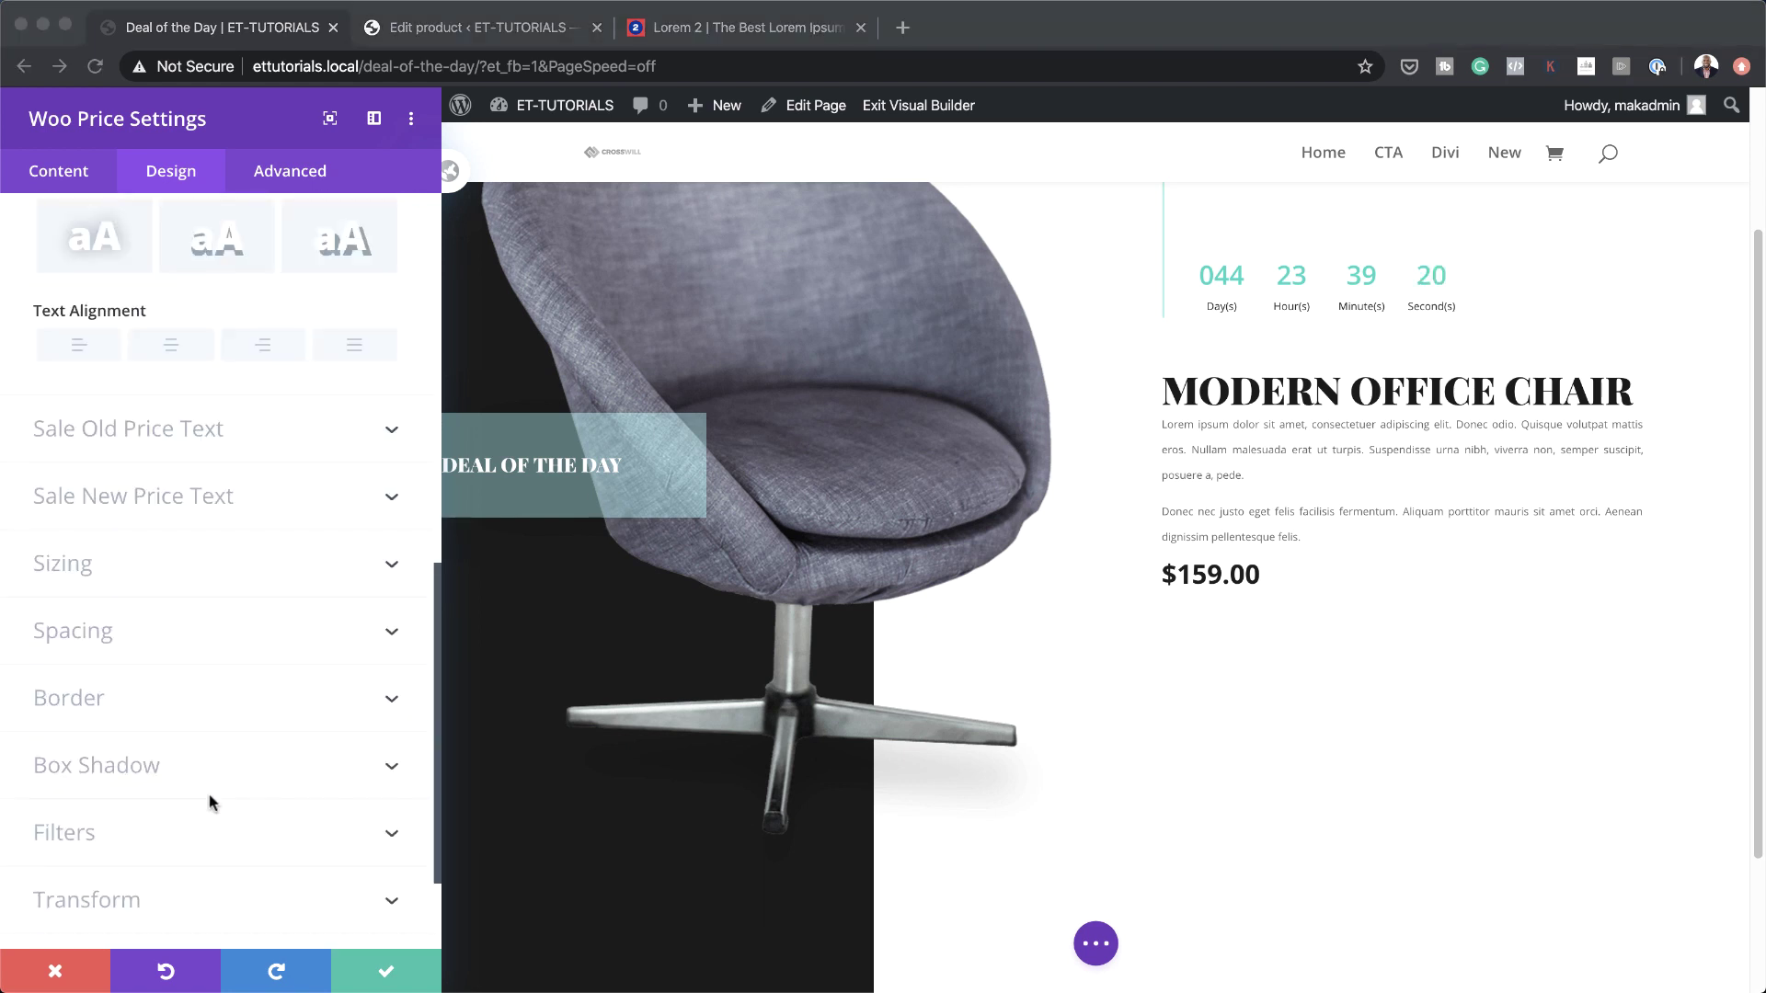
click(84, 572)
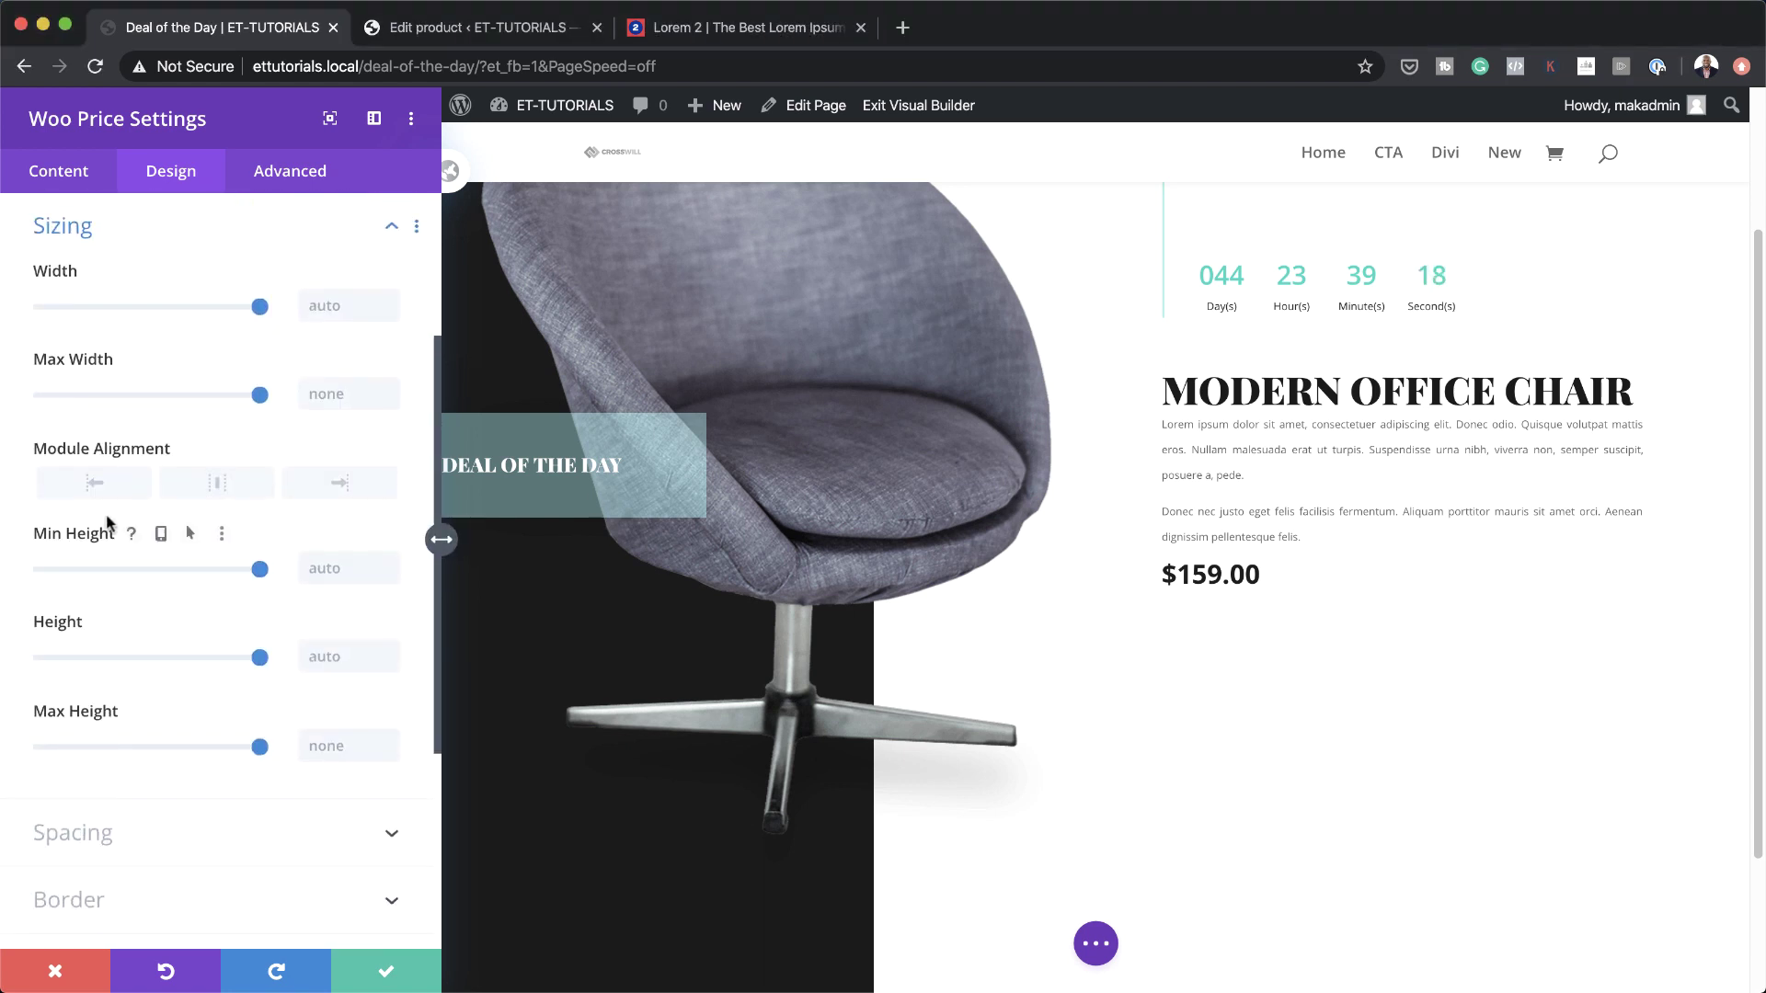
click(333, 302)
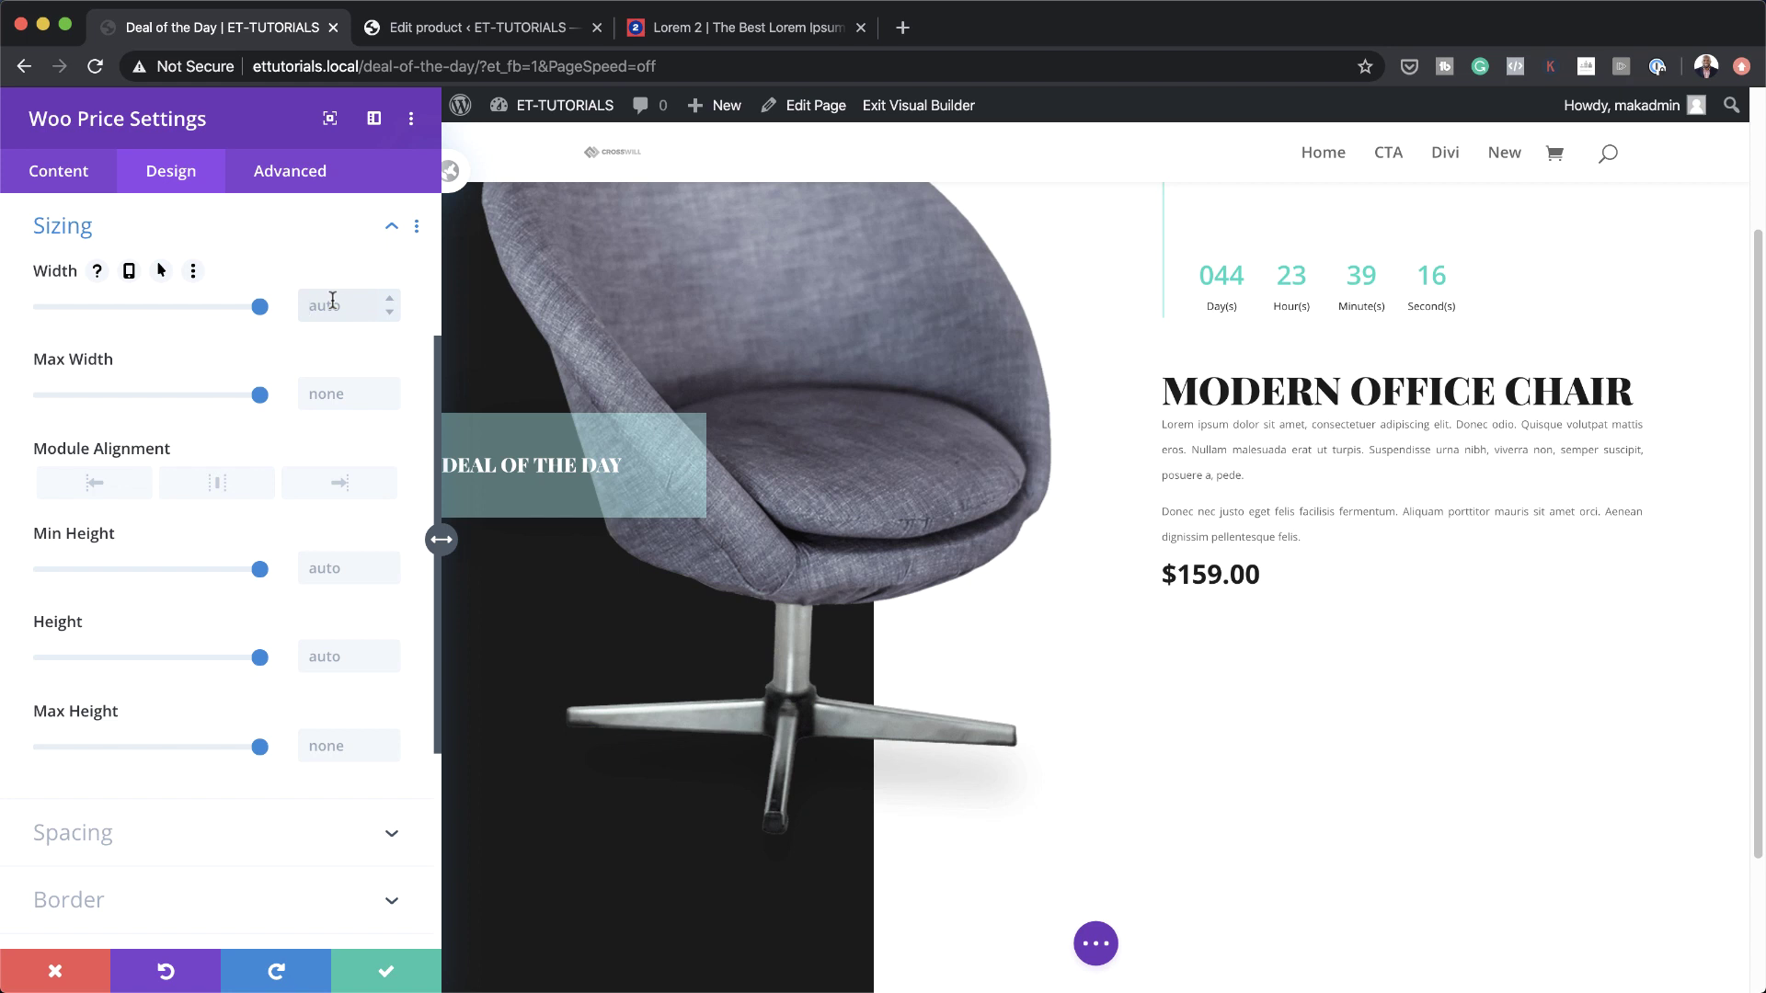
text(10vw)
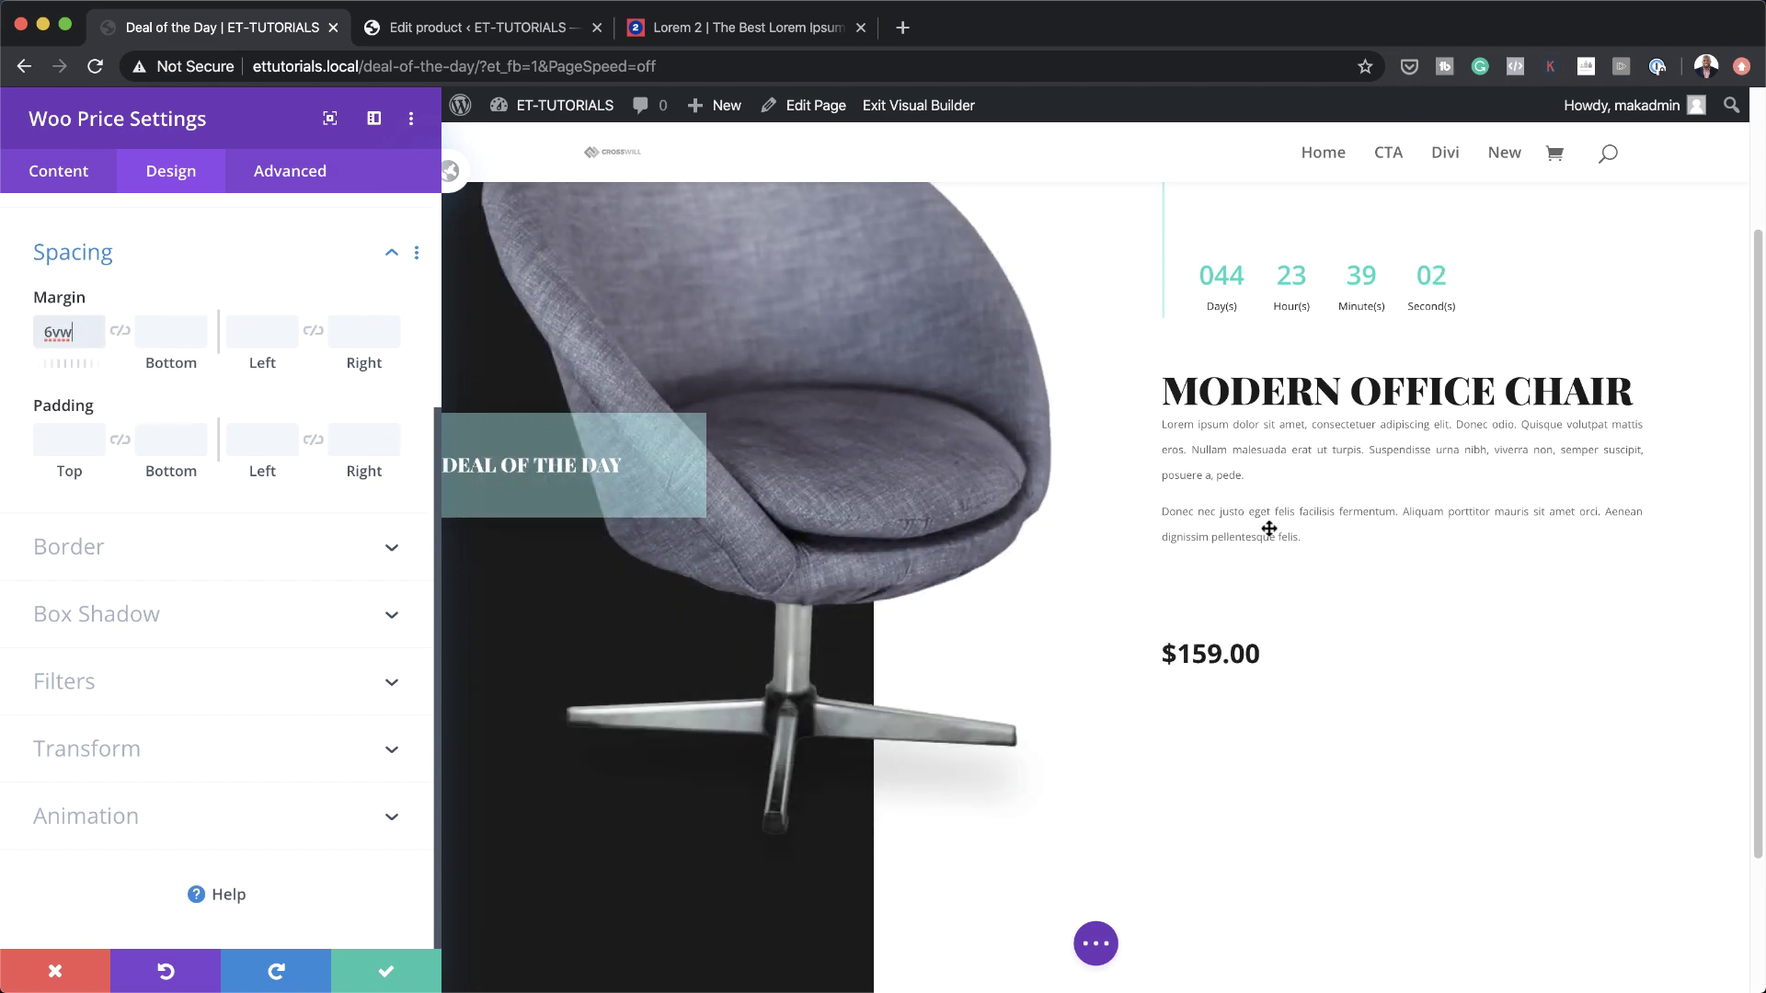
click(158, 340)
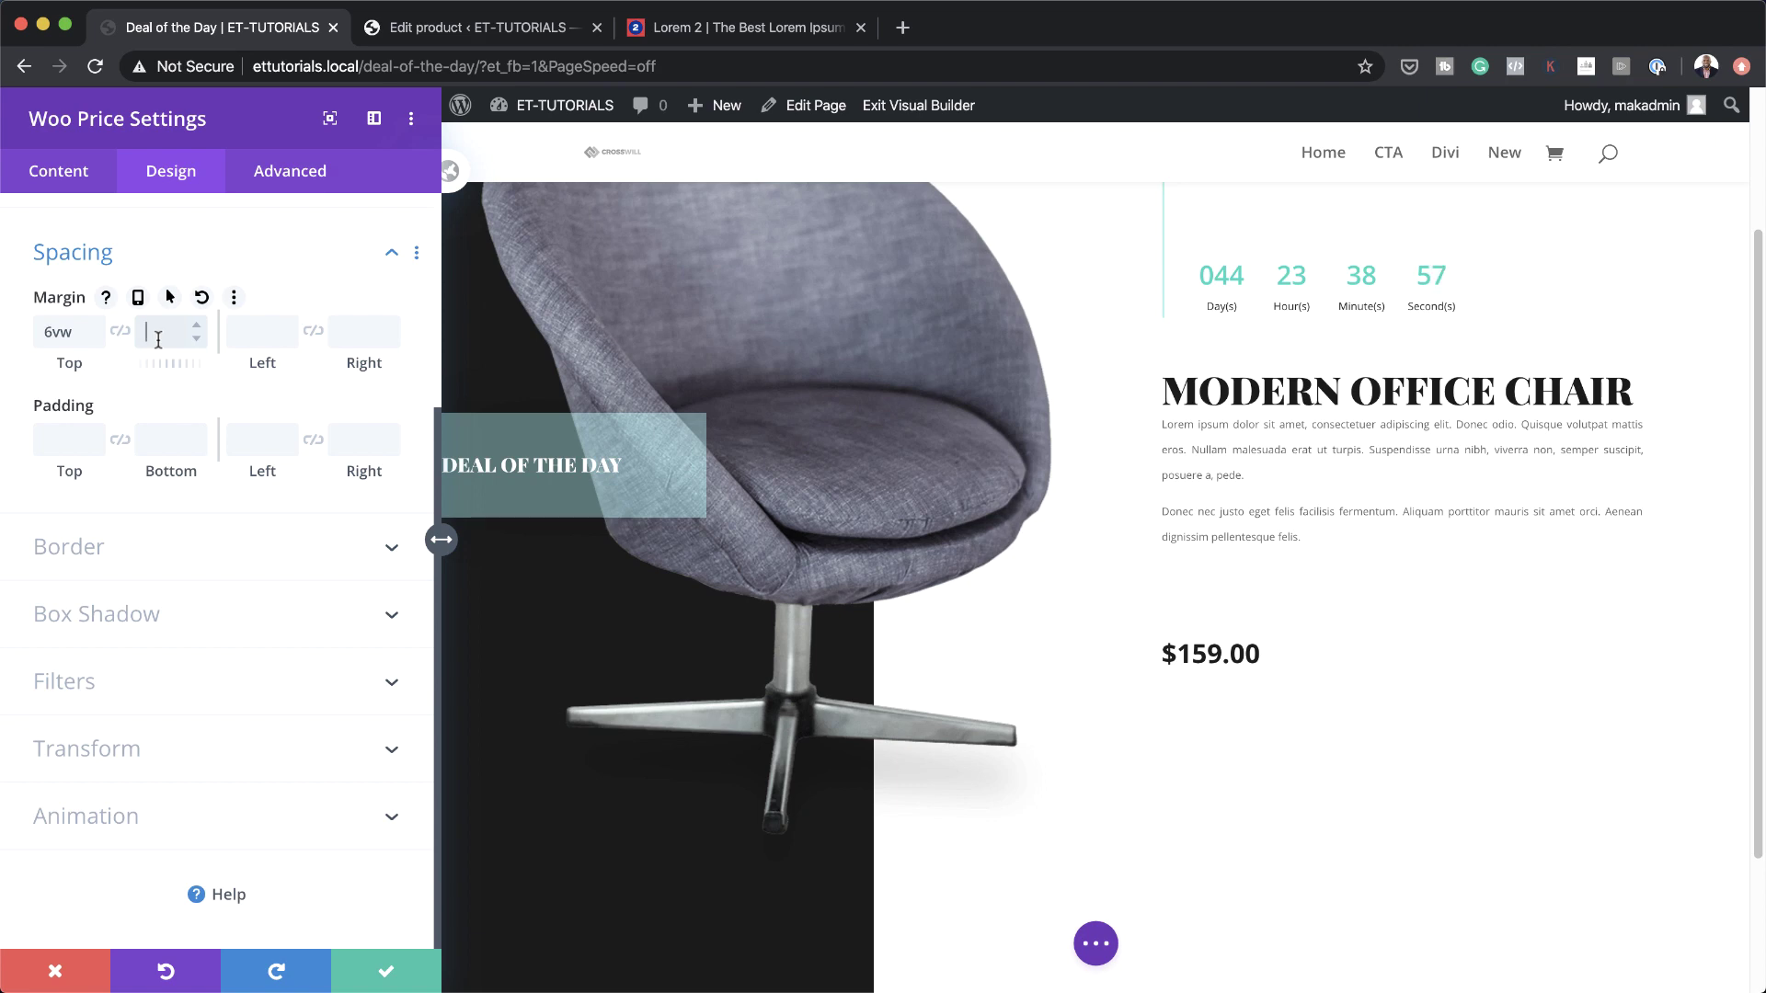
click(386, 971)
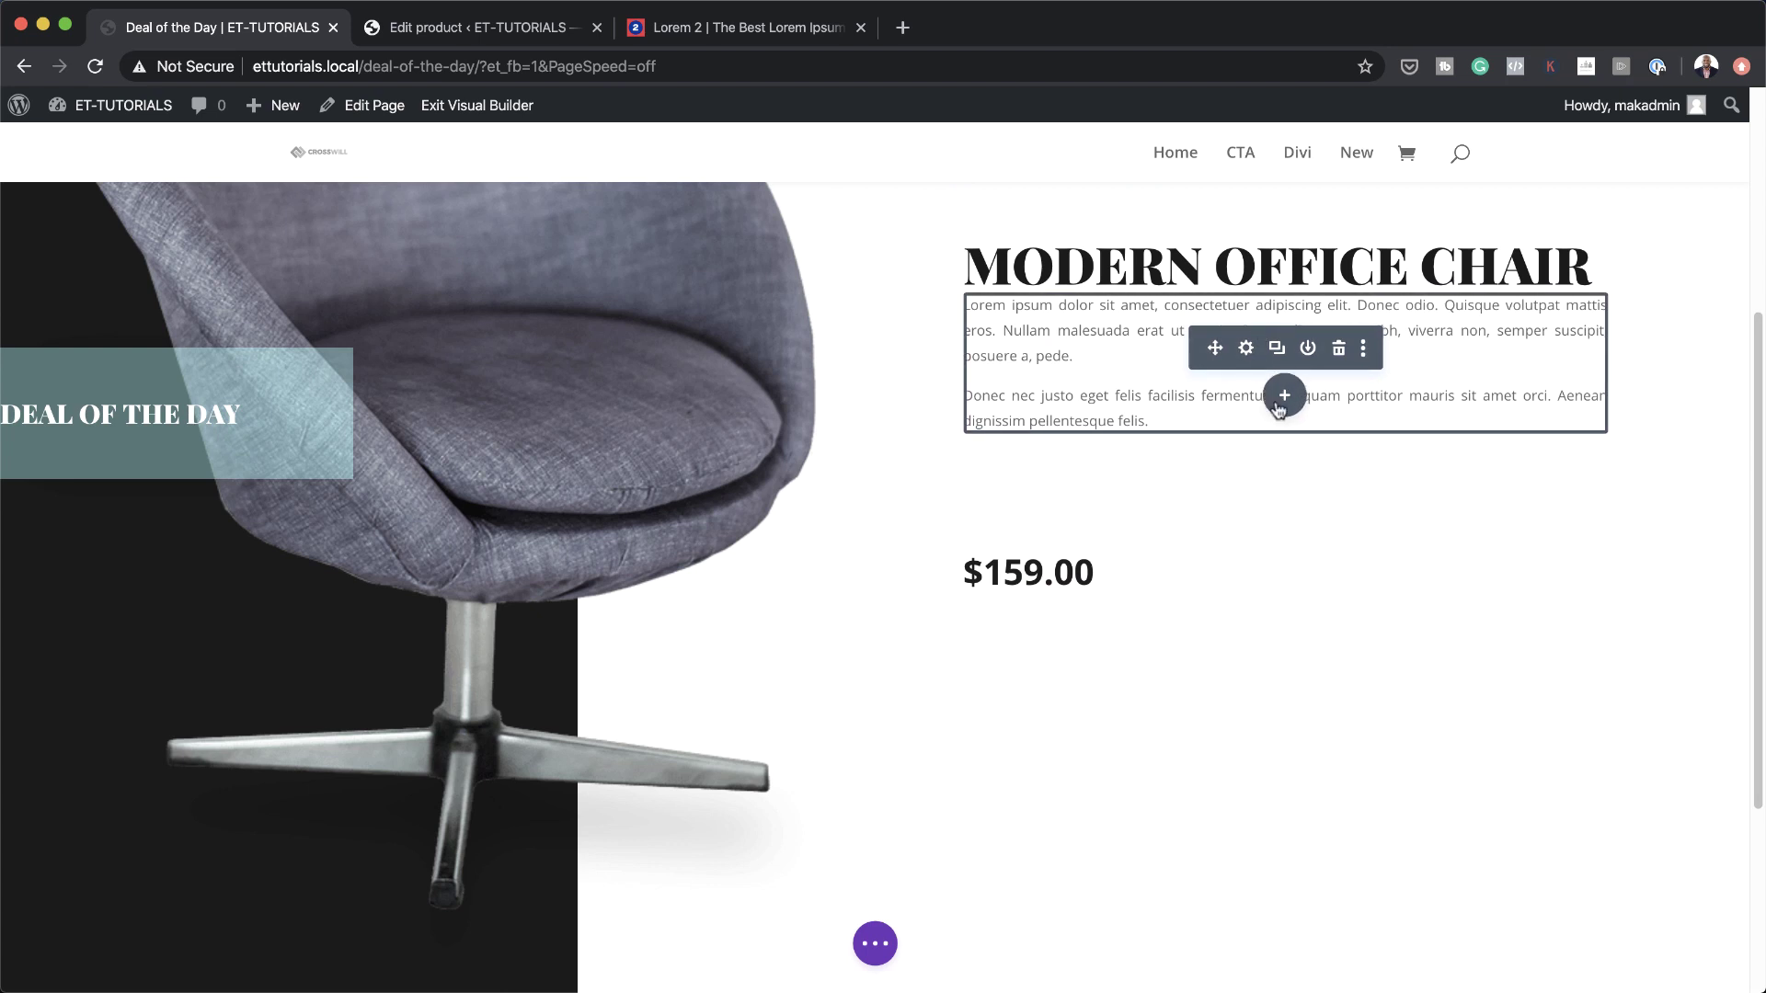
Add a Woo Add To Cart module below the price, linked to the Modern Office Chair
click(1050, 599)
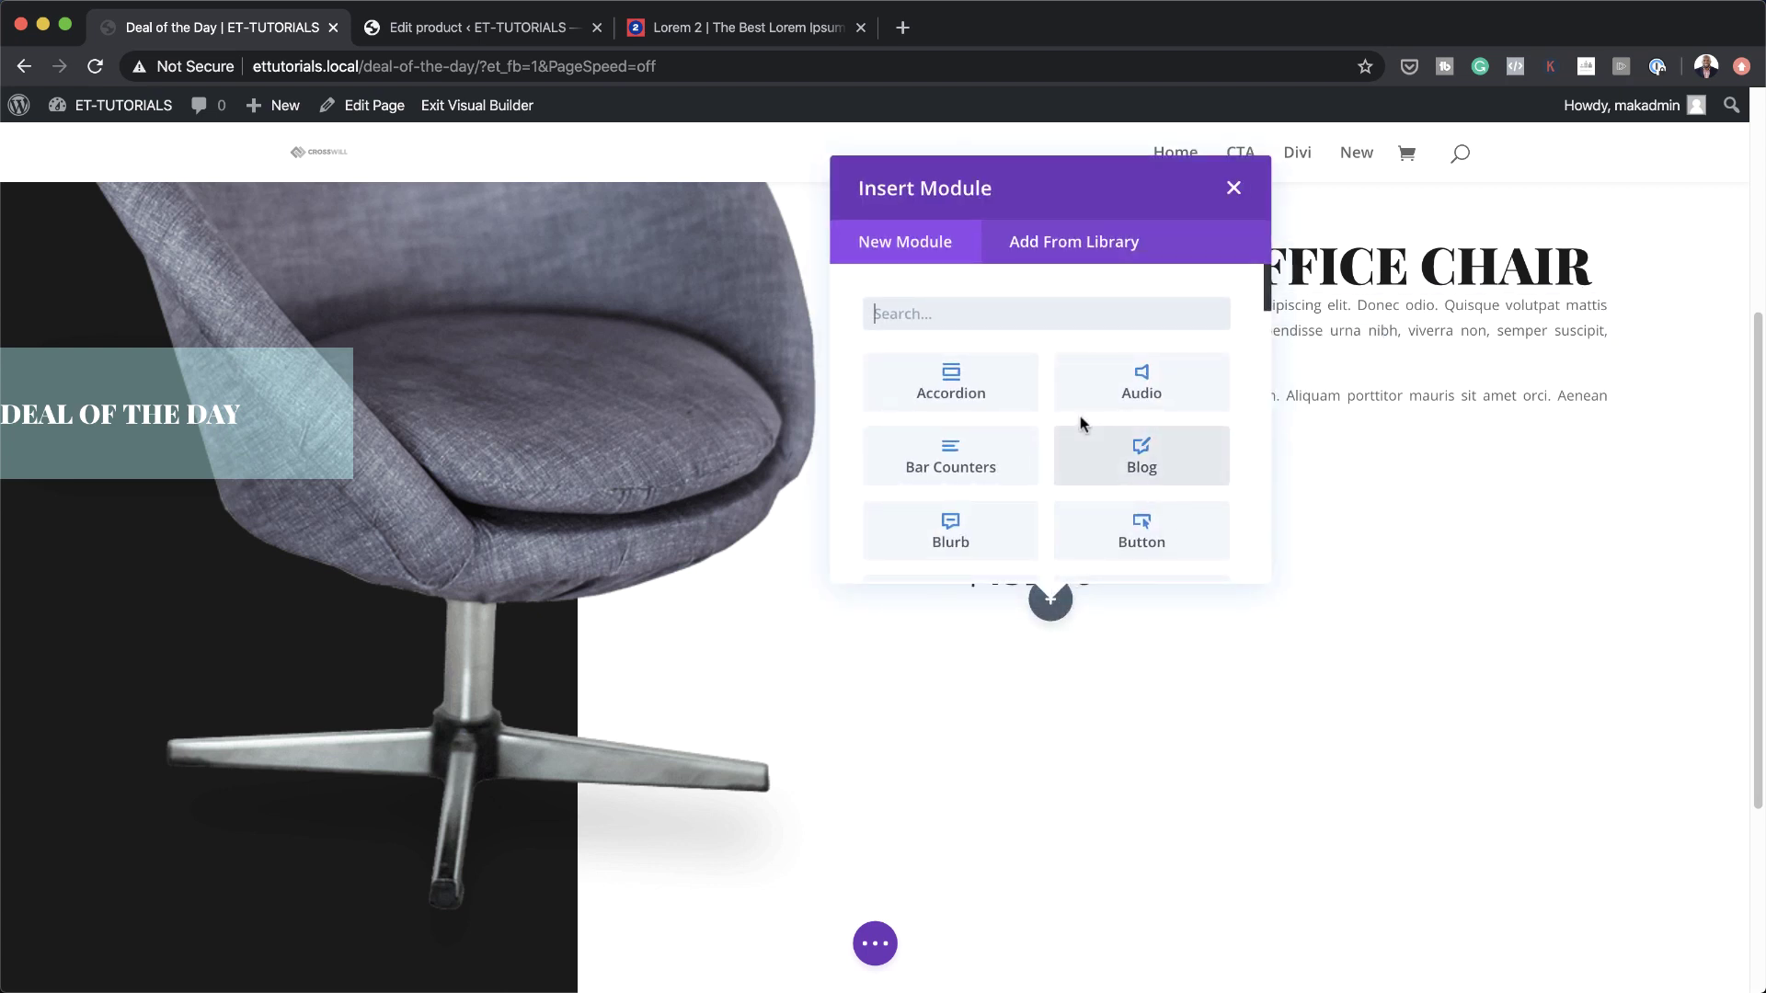
text(add)
click(1021, 391)
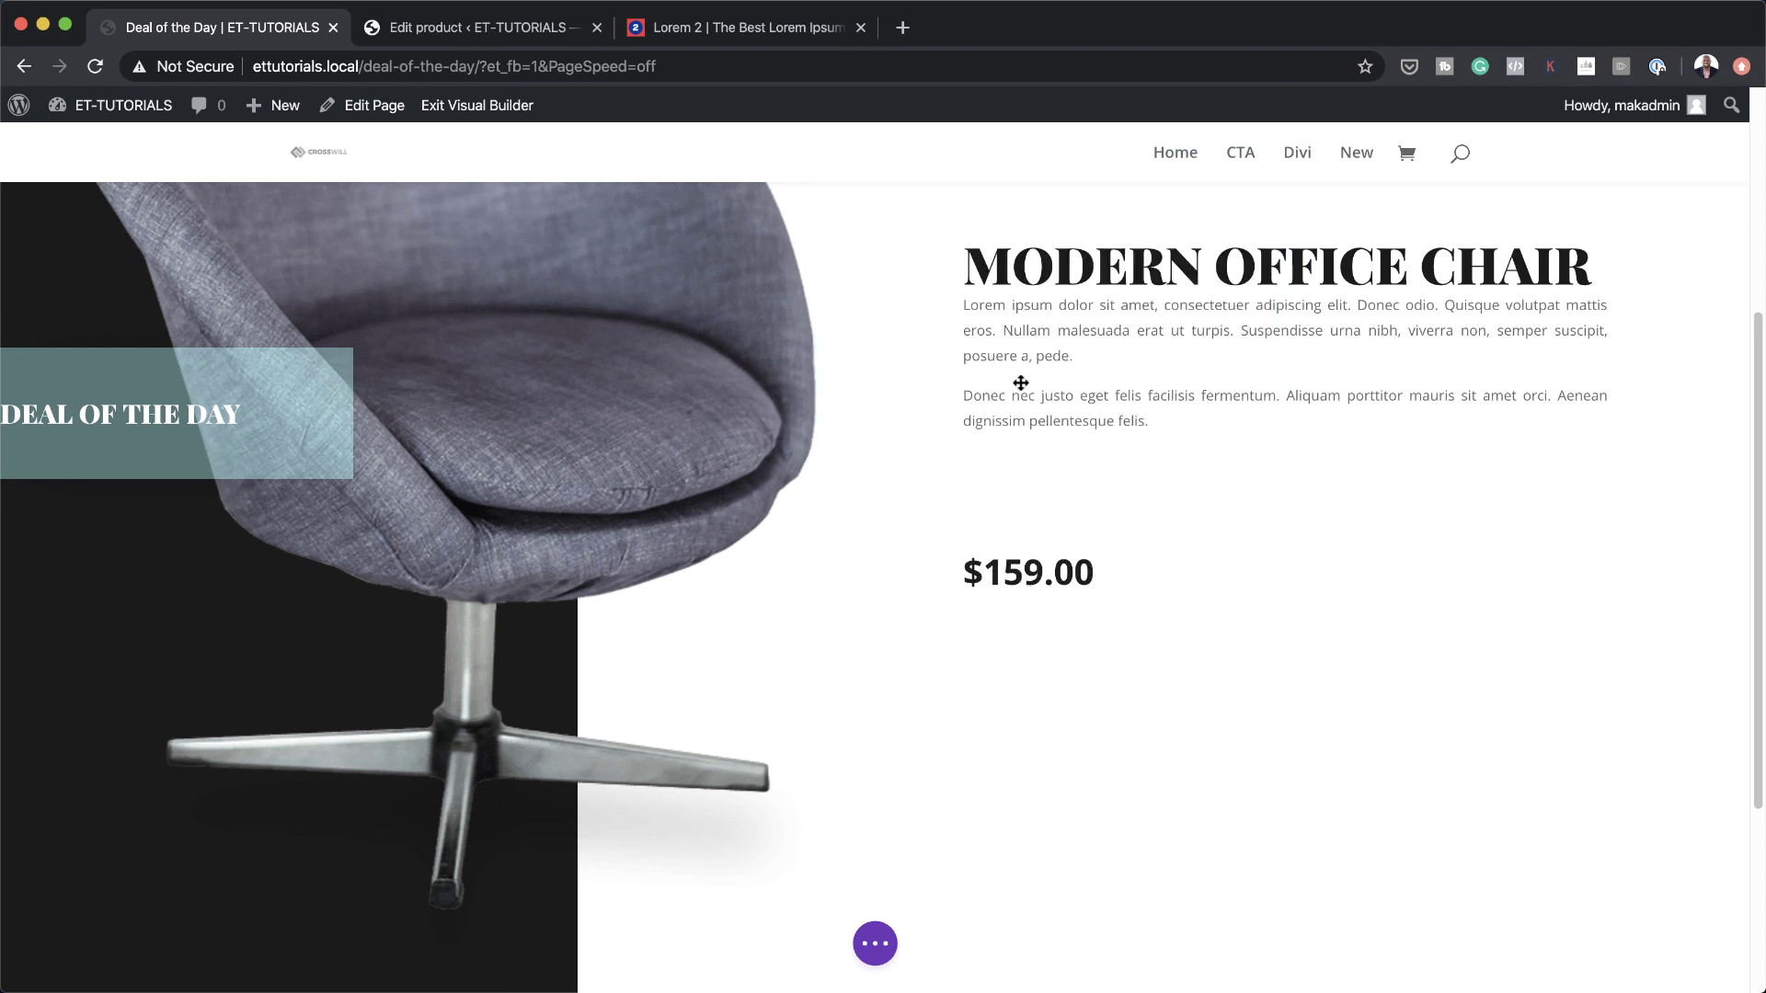
click(180, 357)
click(218, 451)
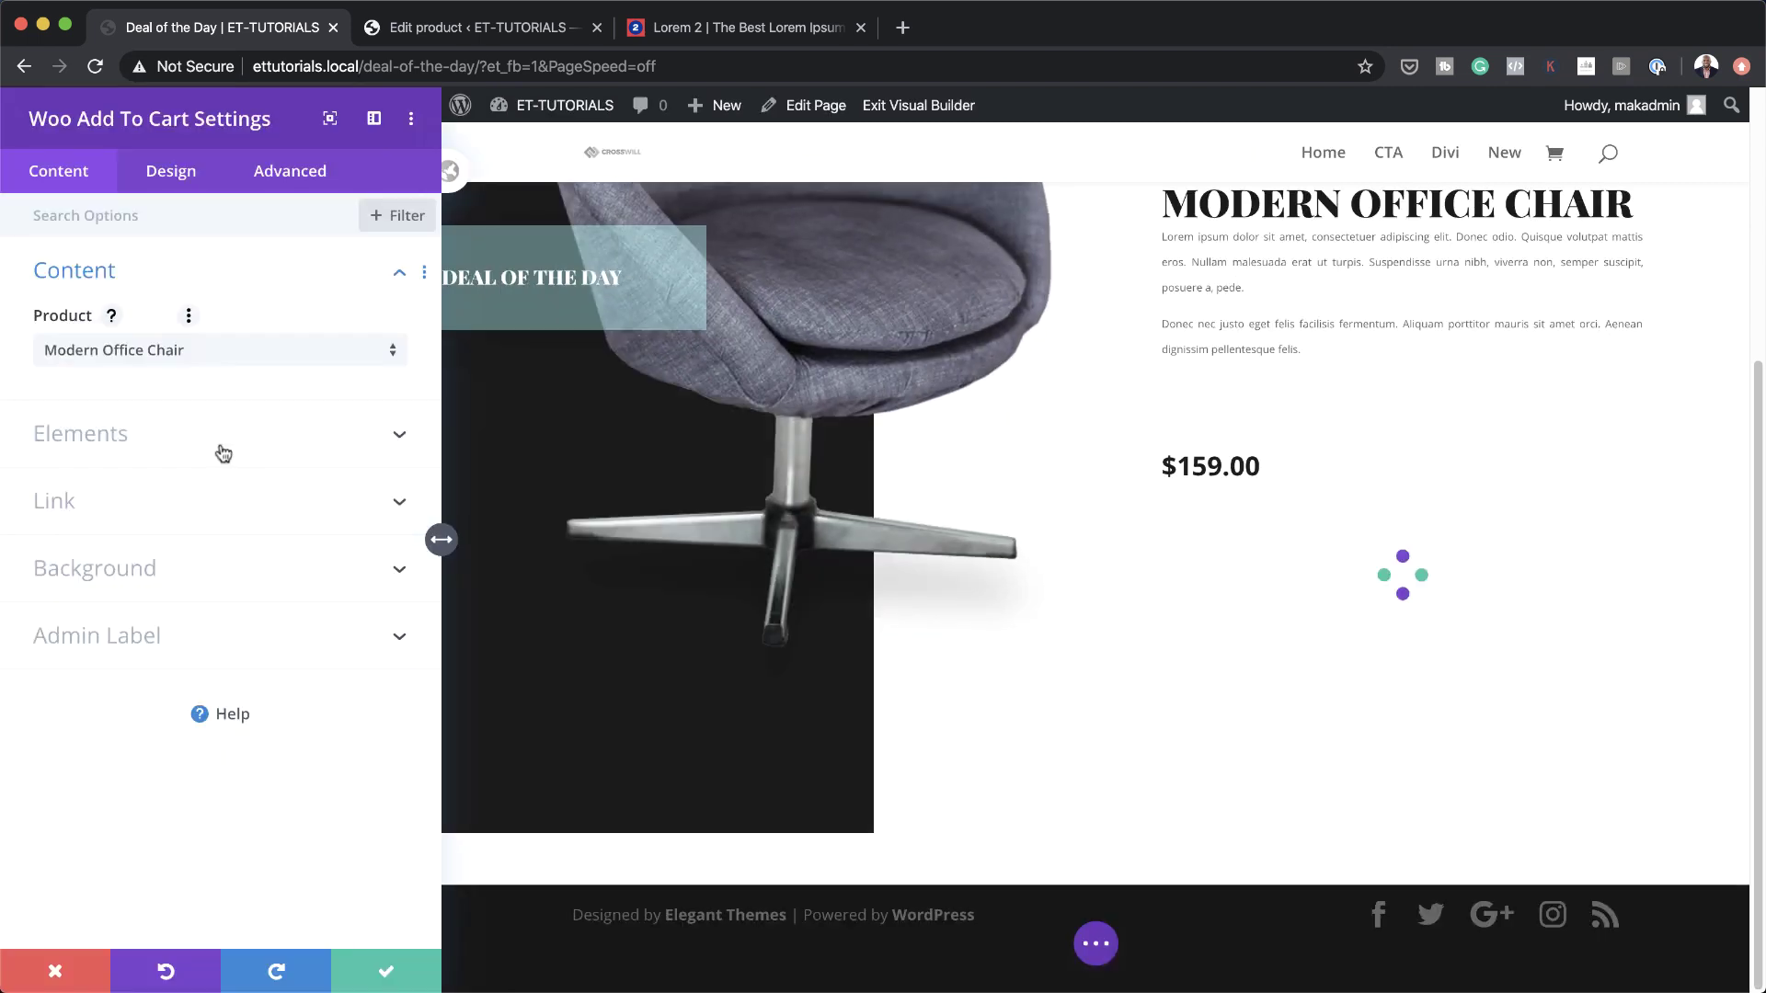
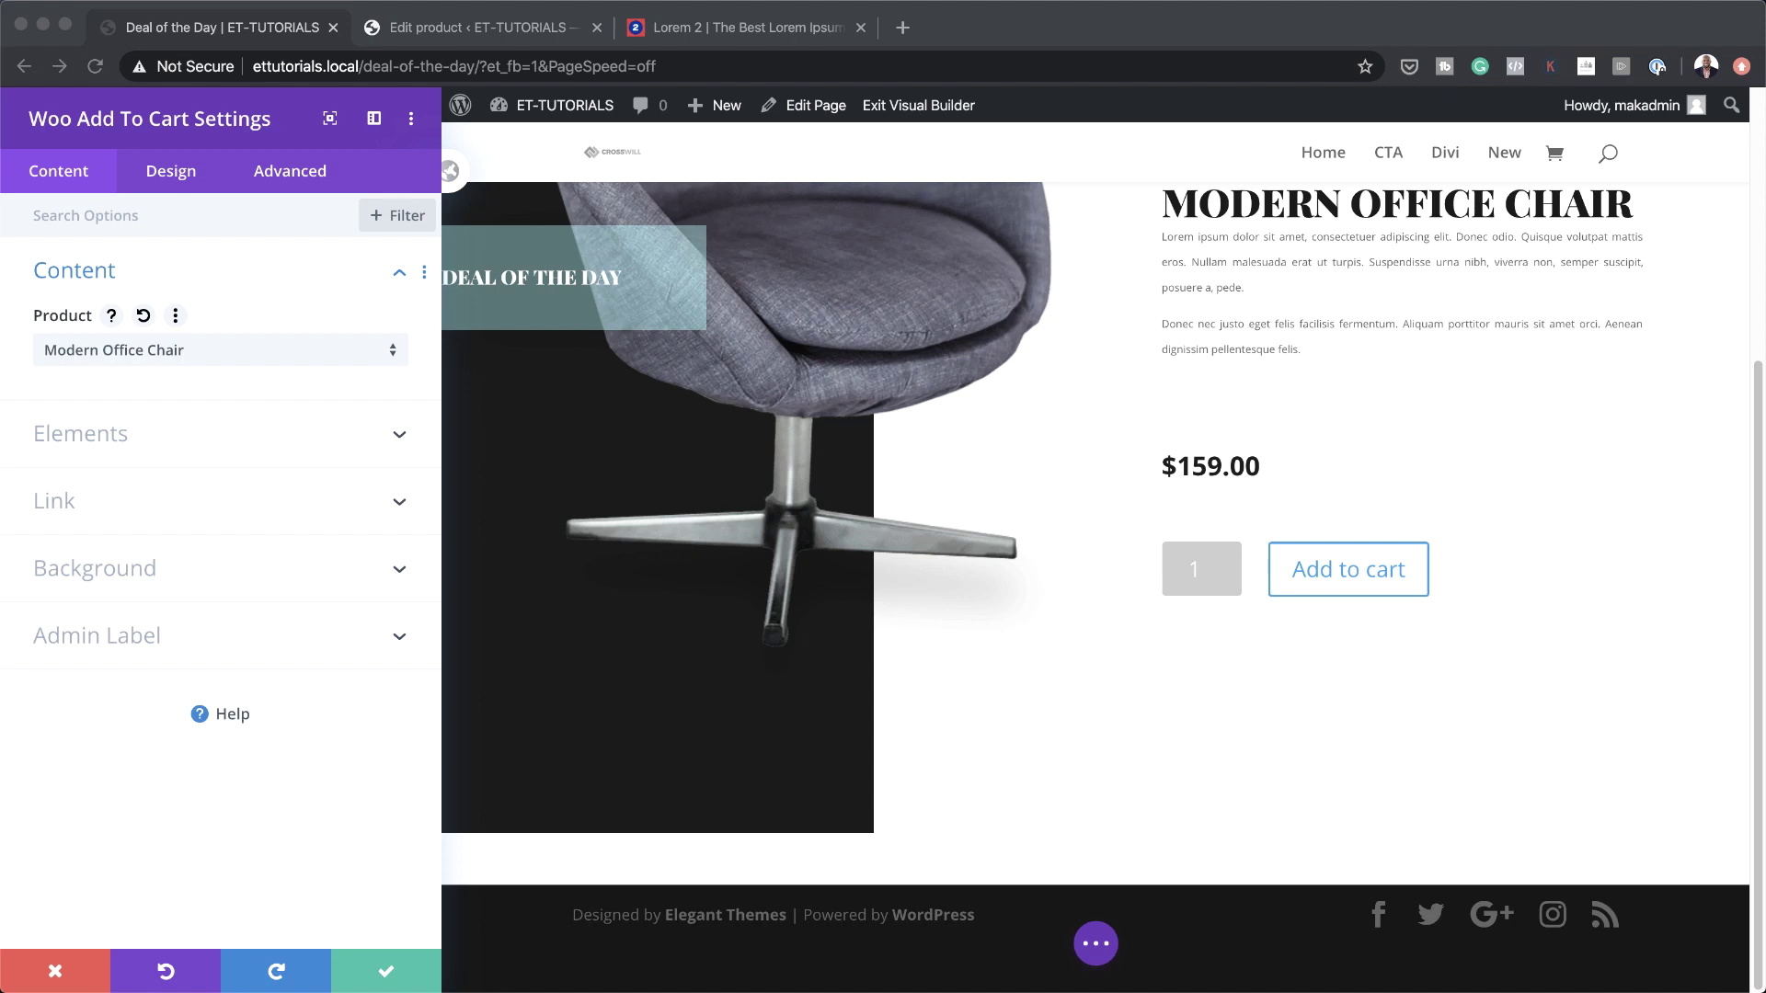
Set the quantity field background to translucent teal rgba(0,219,193,0.4) in the Design settings
click(181, 181)
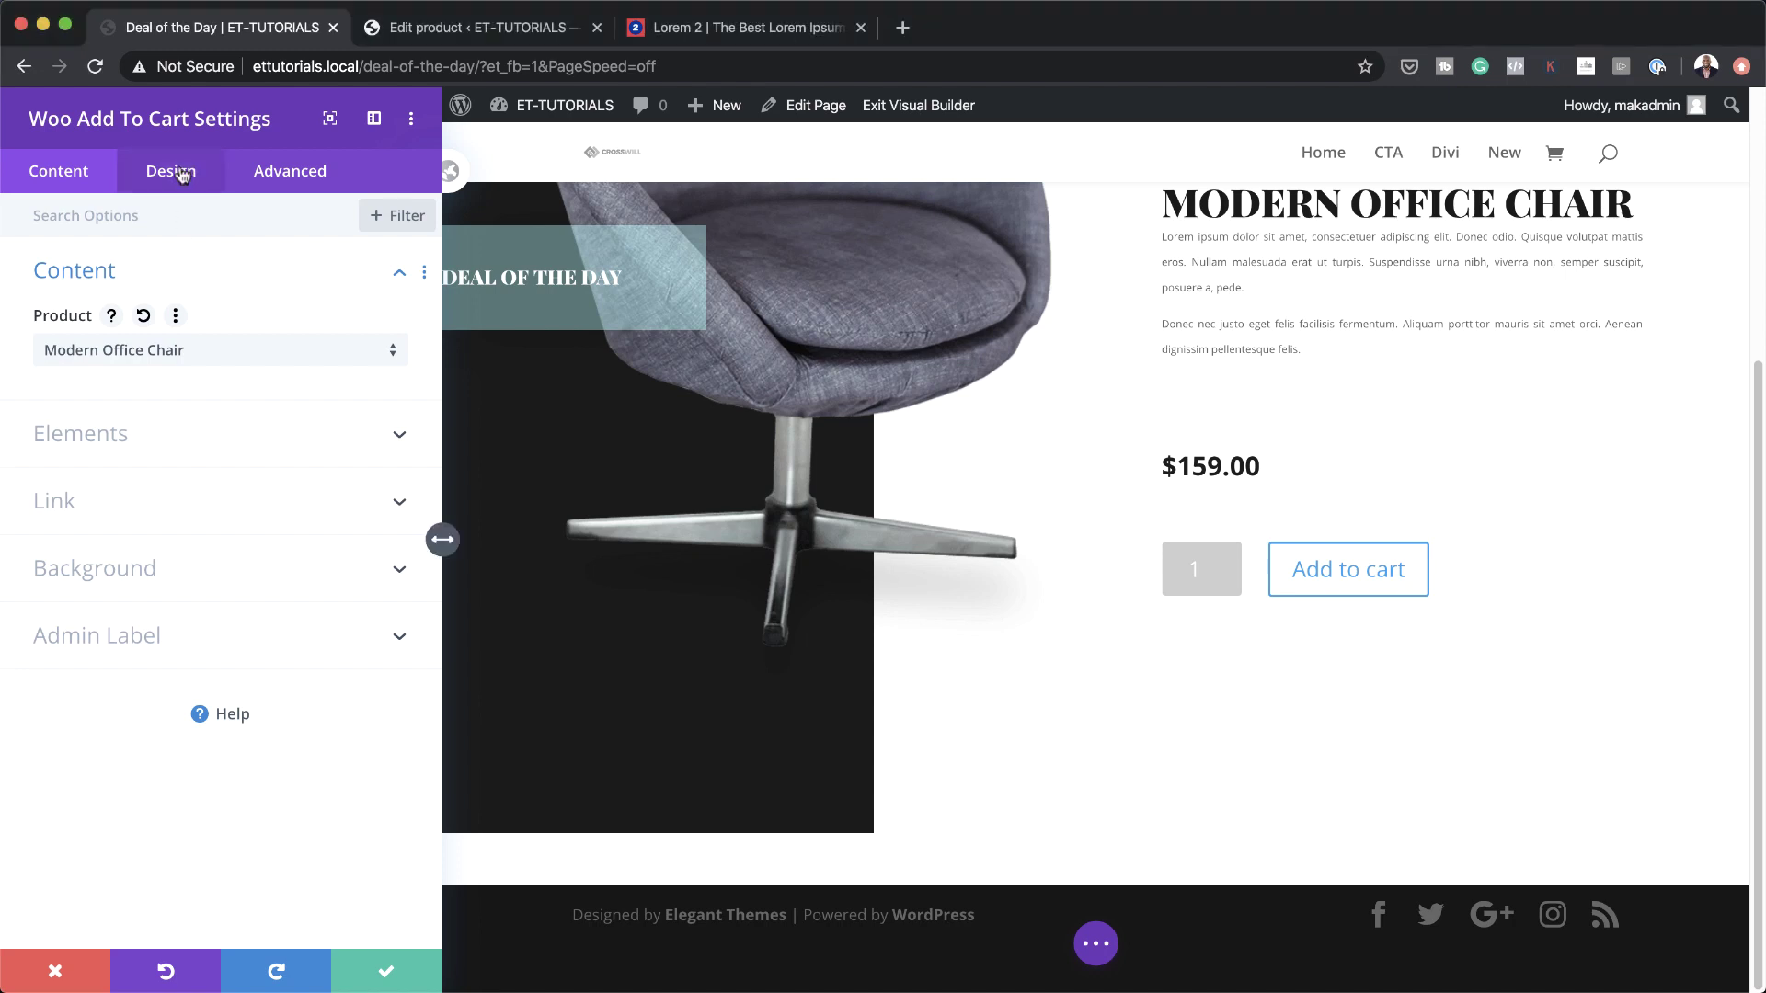
click(1169, 558)
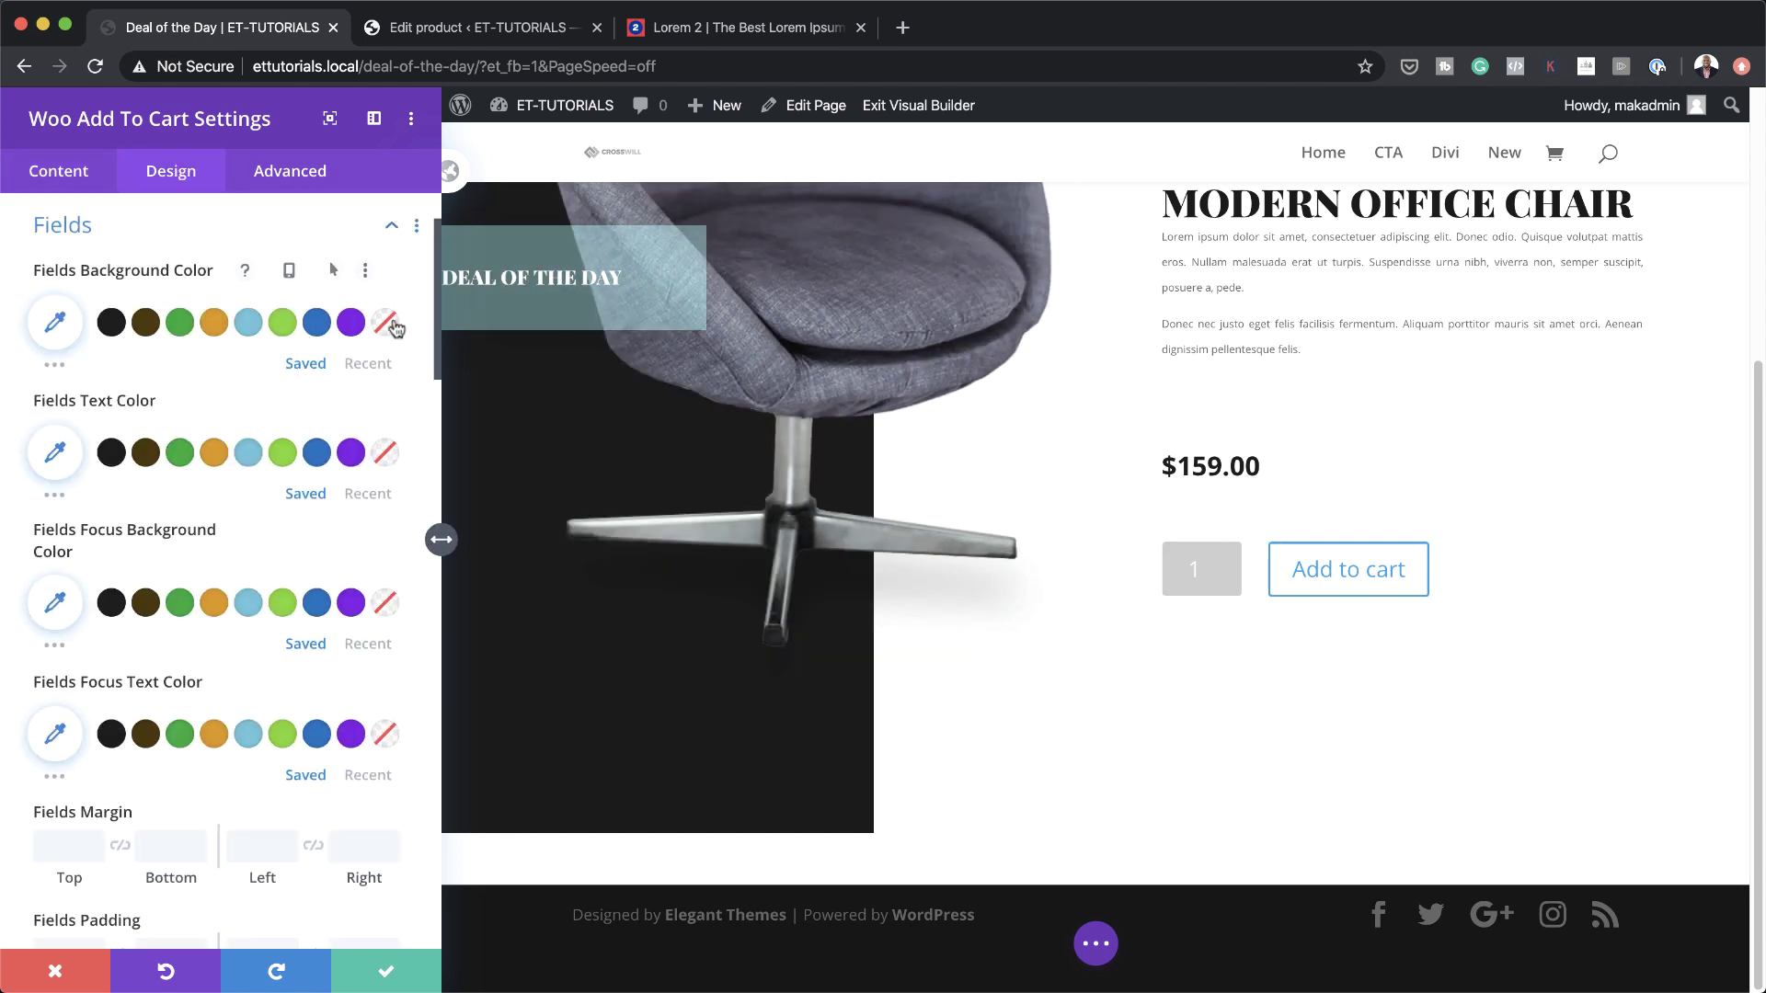
click(55, 322)
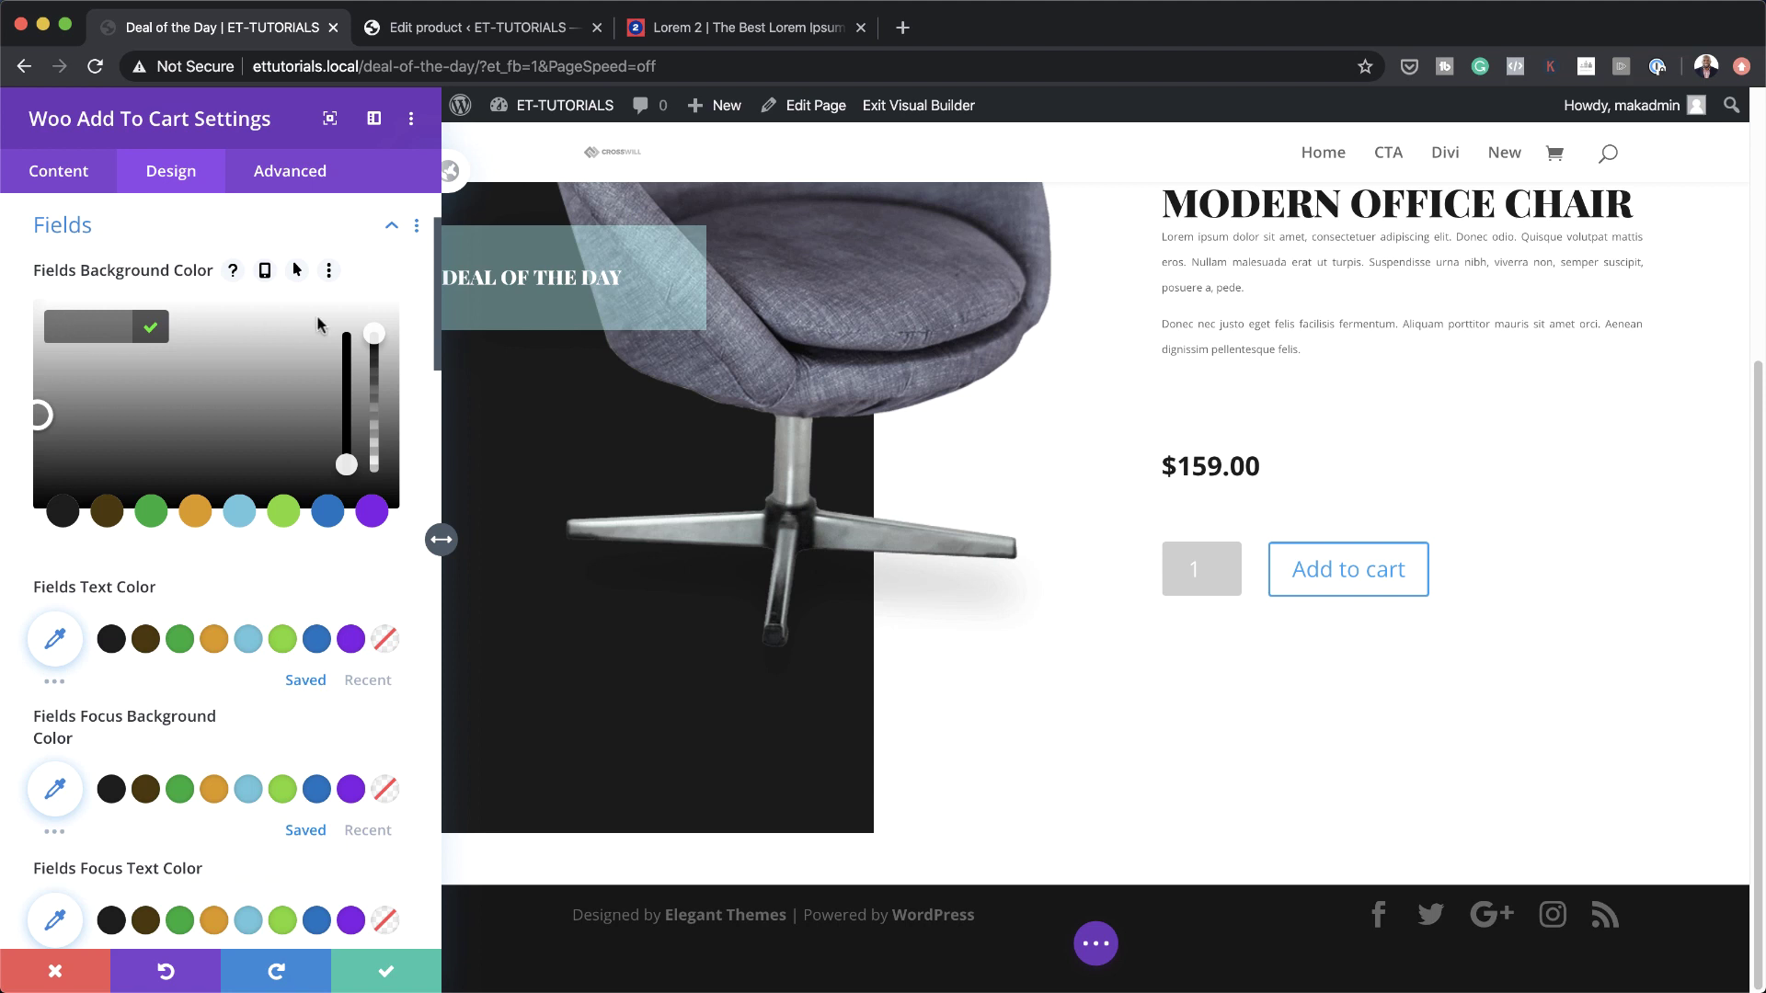
drag(375, 334, 374, 365)
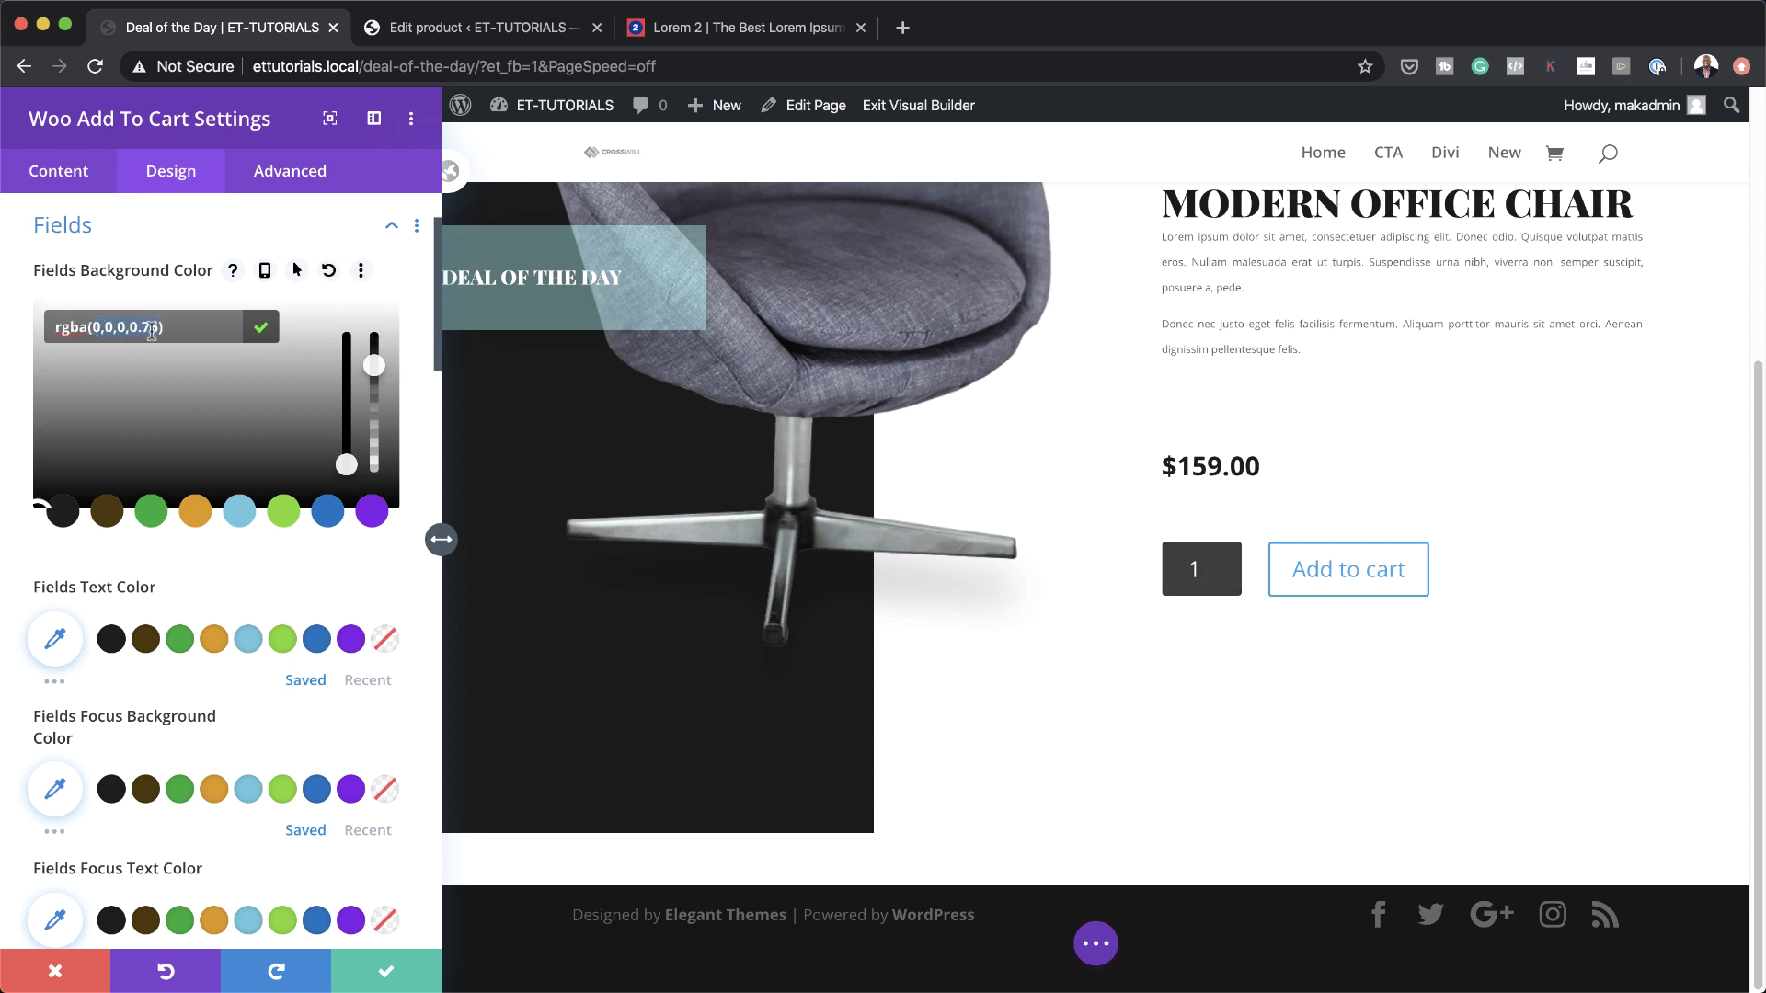
text(0,219,193,0.4)
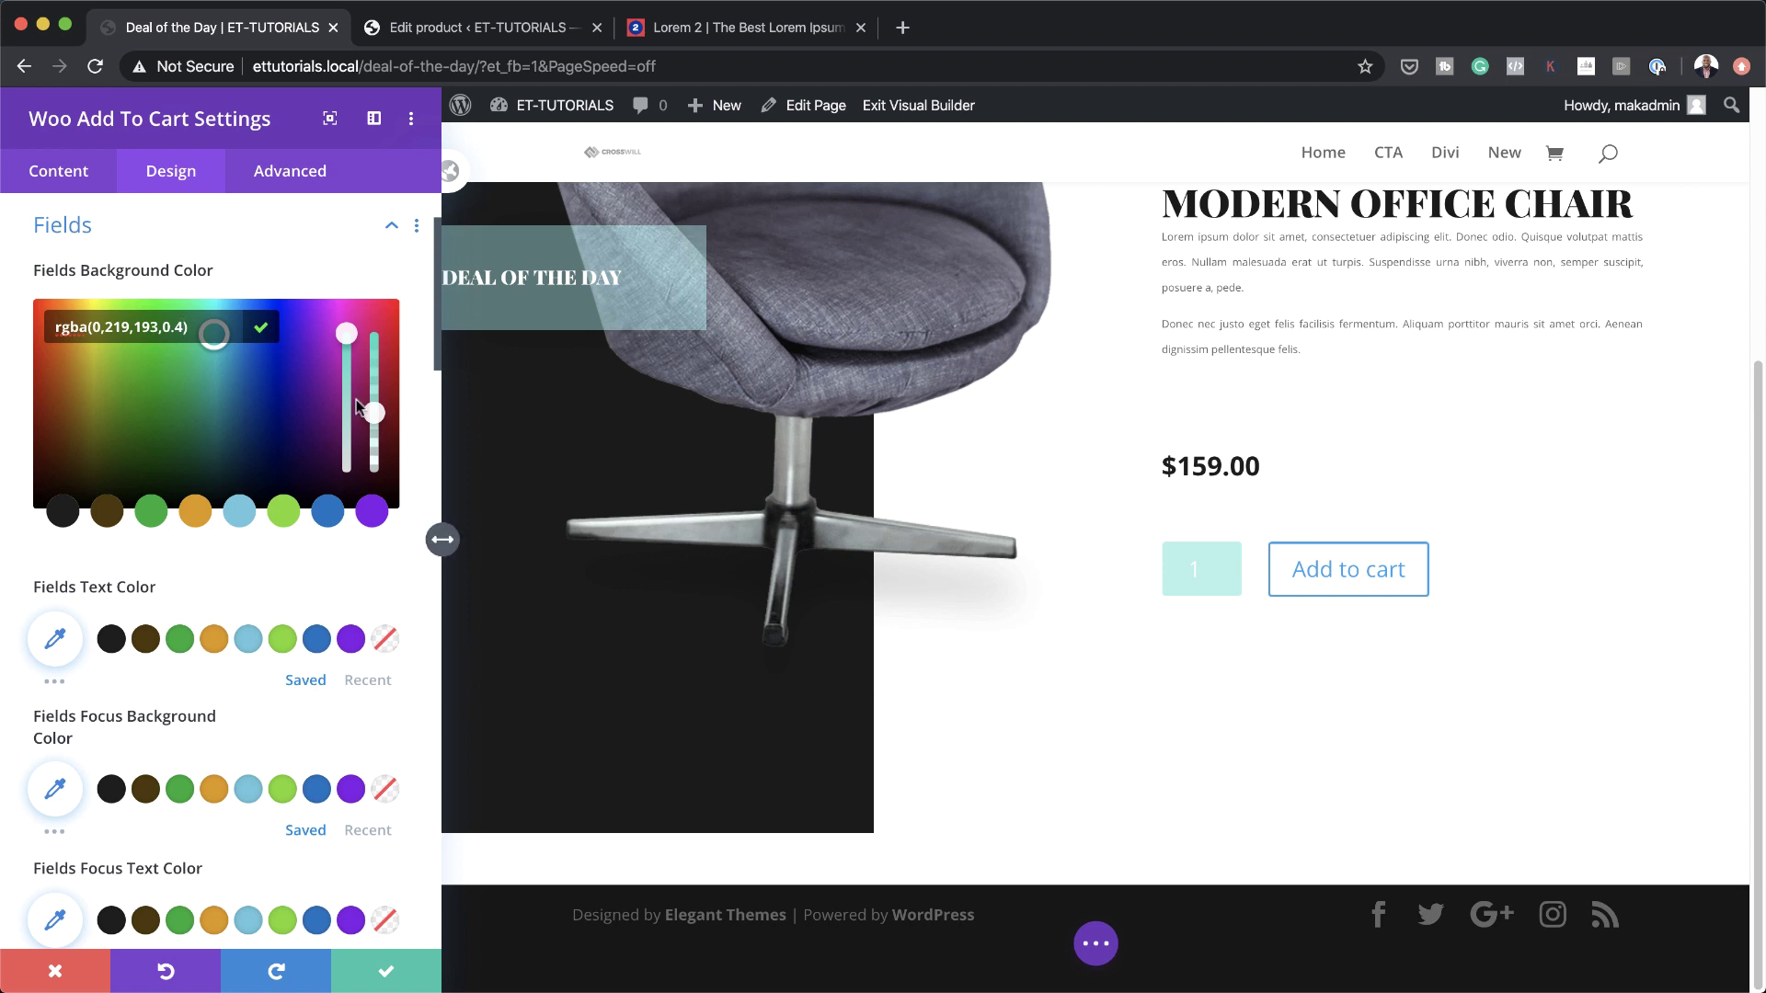
click(1269, 545)
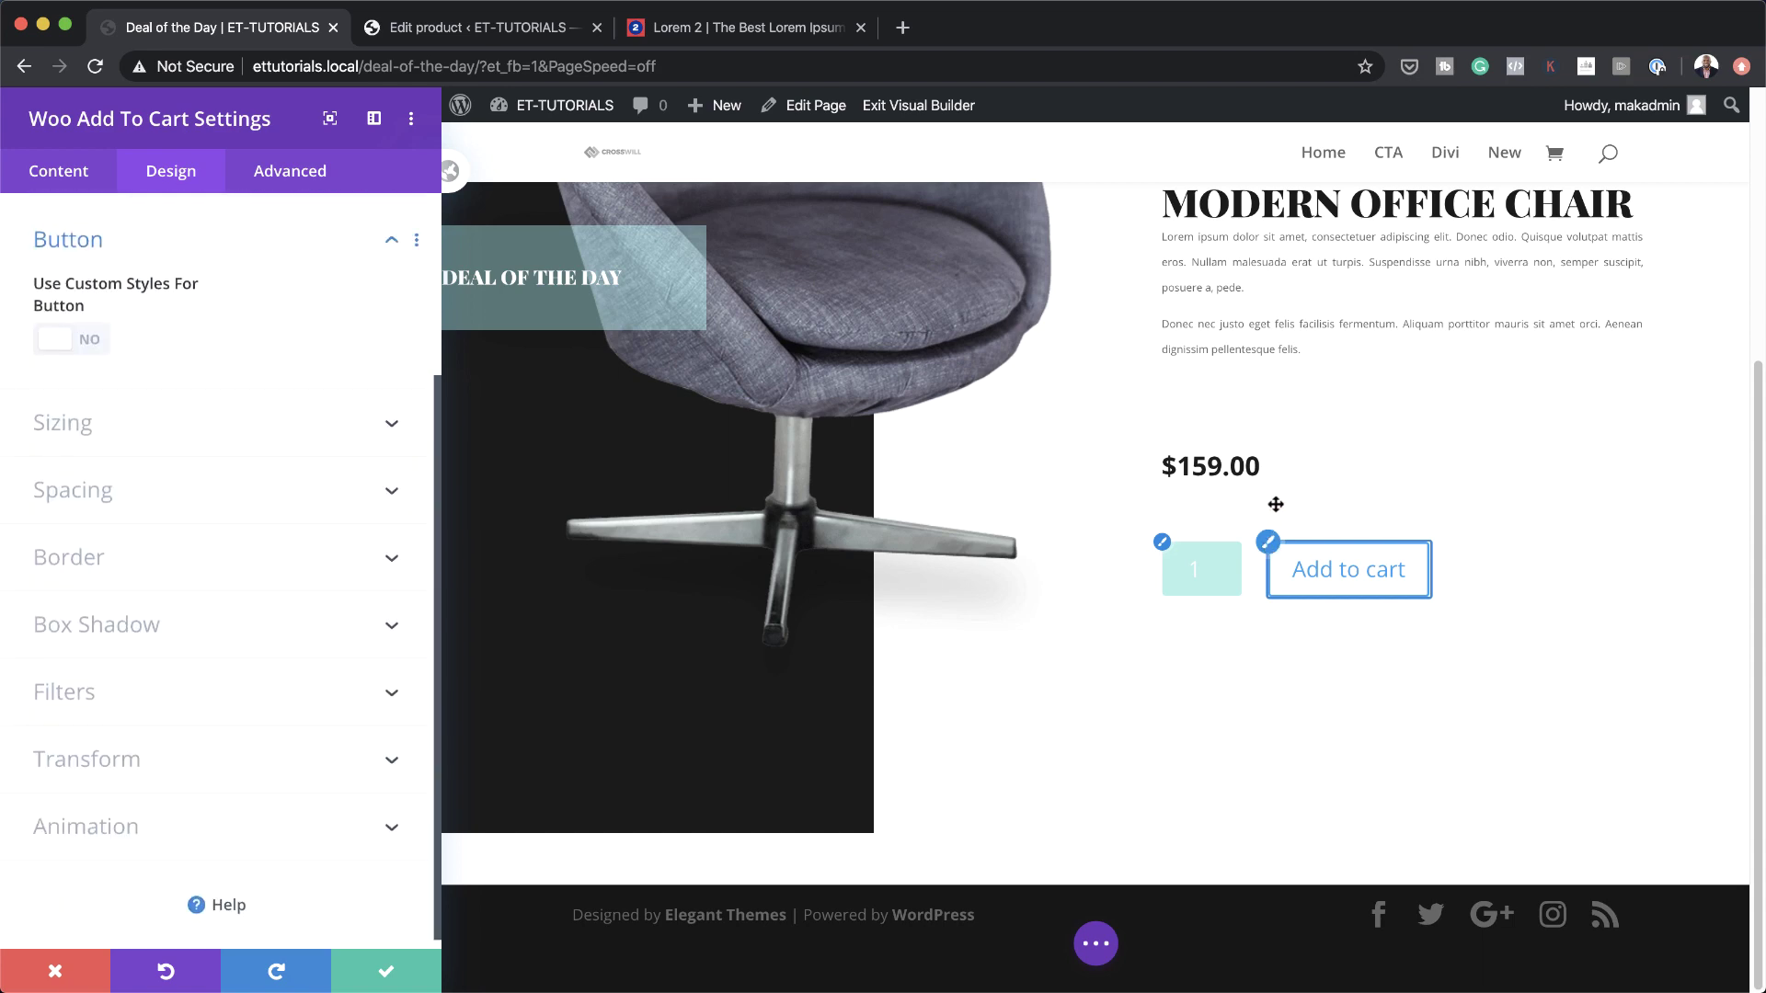
Turn on custom button styles and set the button text size to 1vw
click(95, 340)
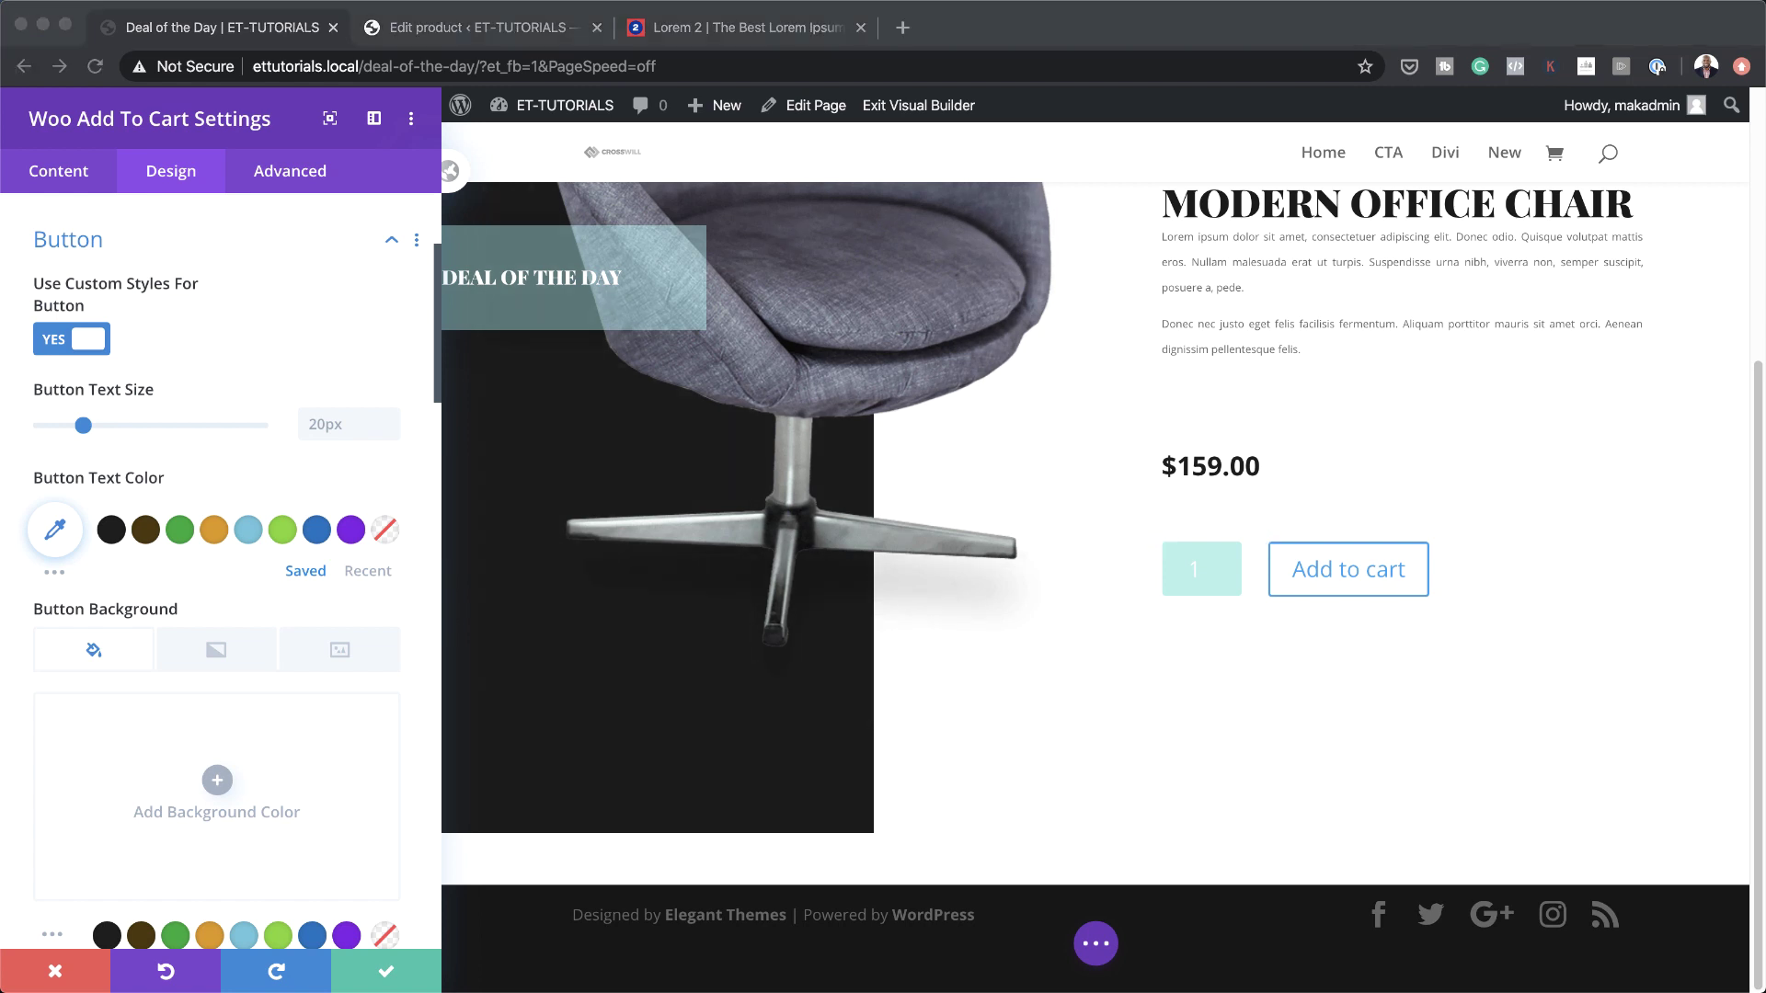
scroll(276, 775, down, 1)
click(335, 396)
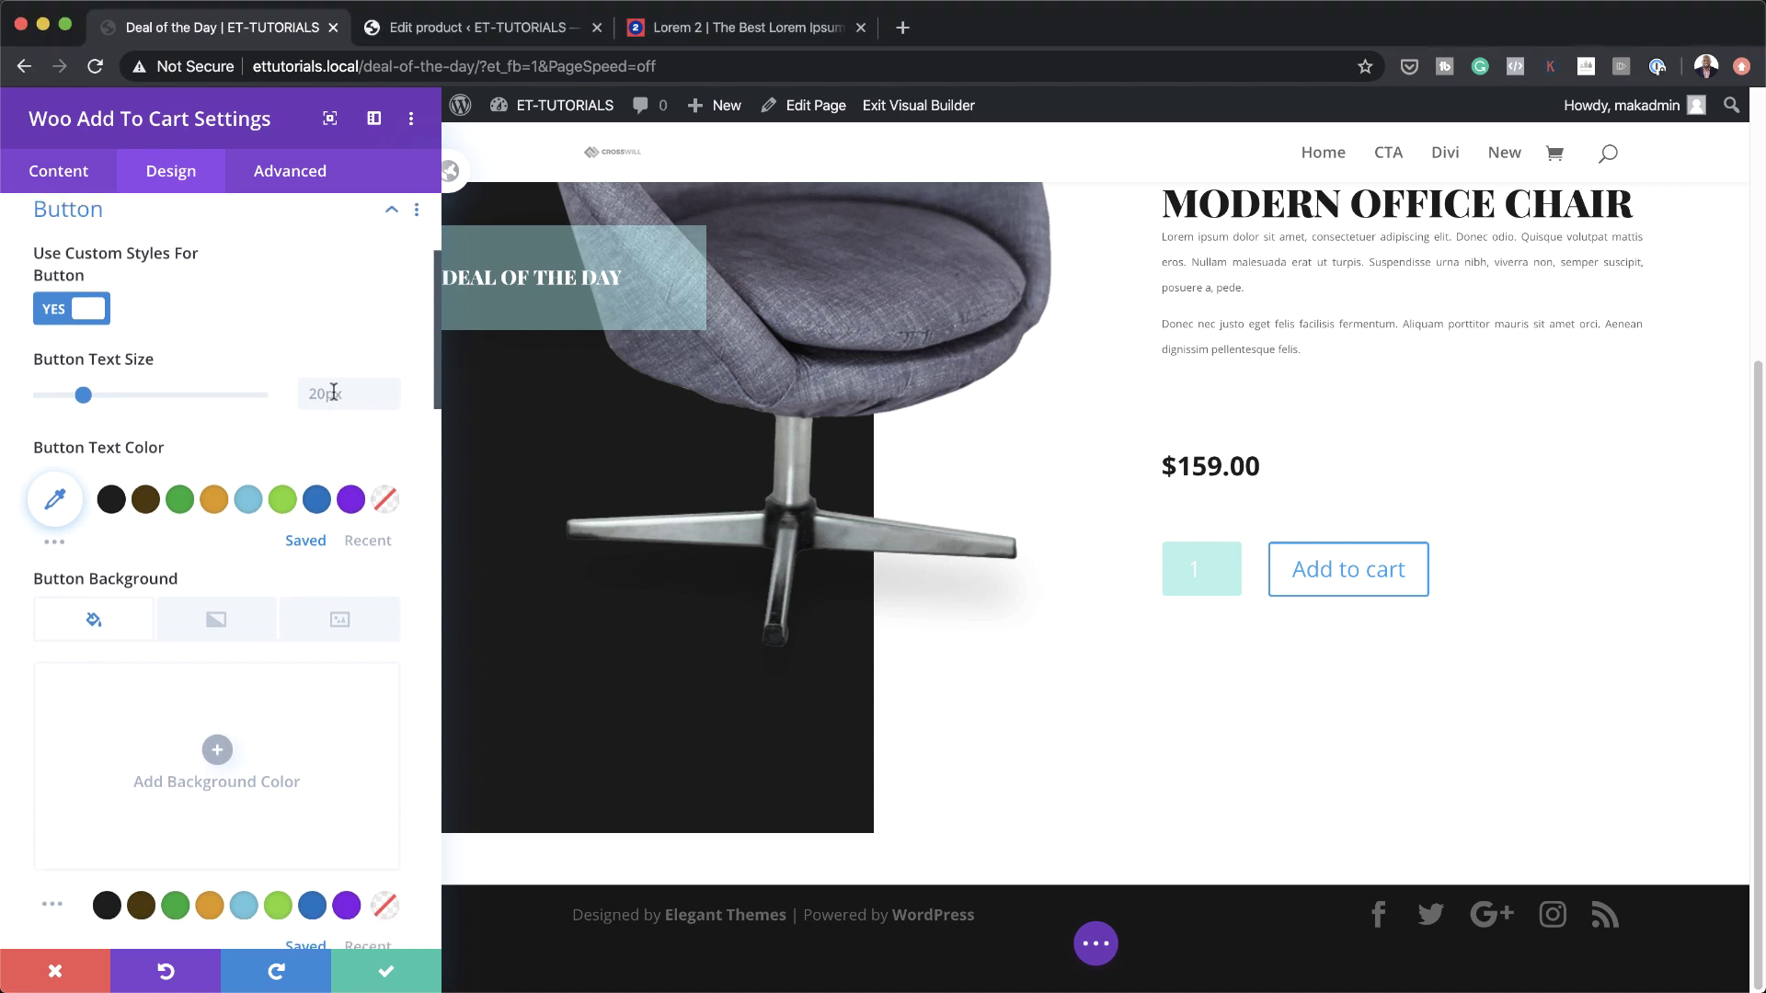
text(1vw)
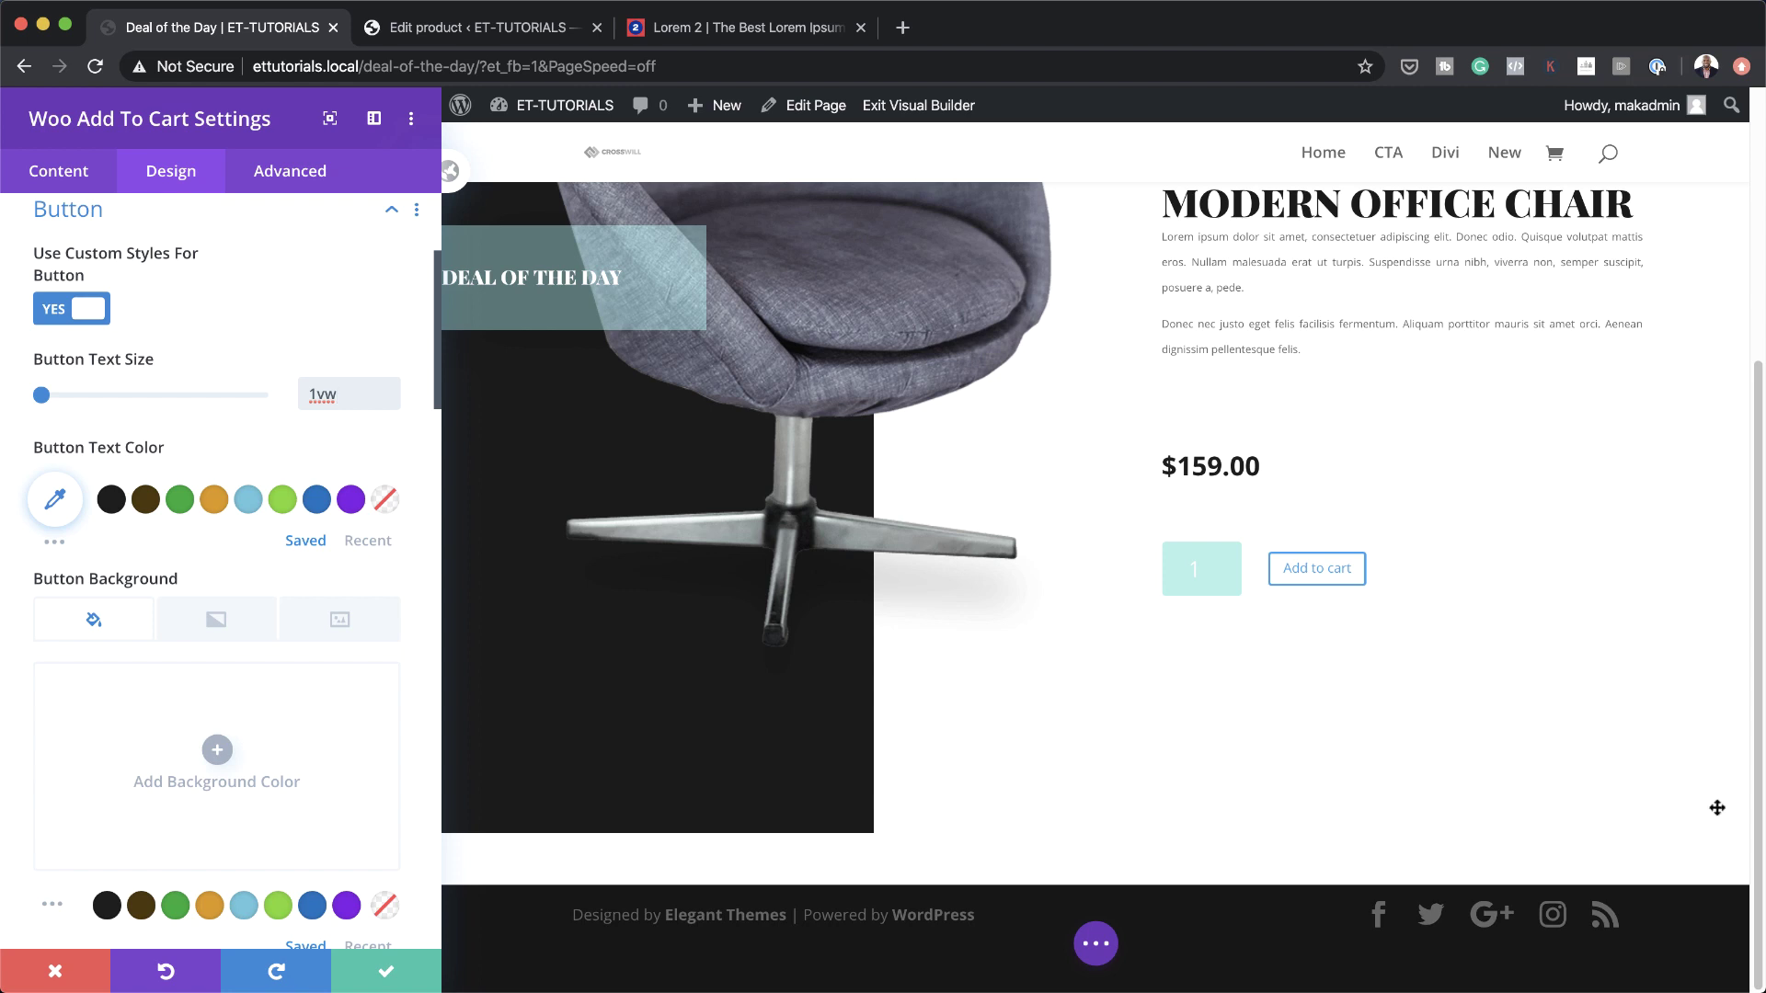
Make the button text white with a near-black #1c1c1c background
click(368, 540)
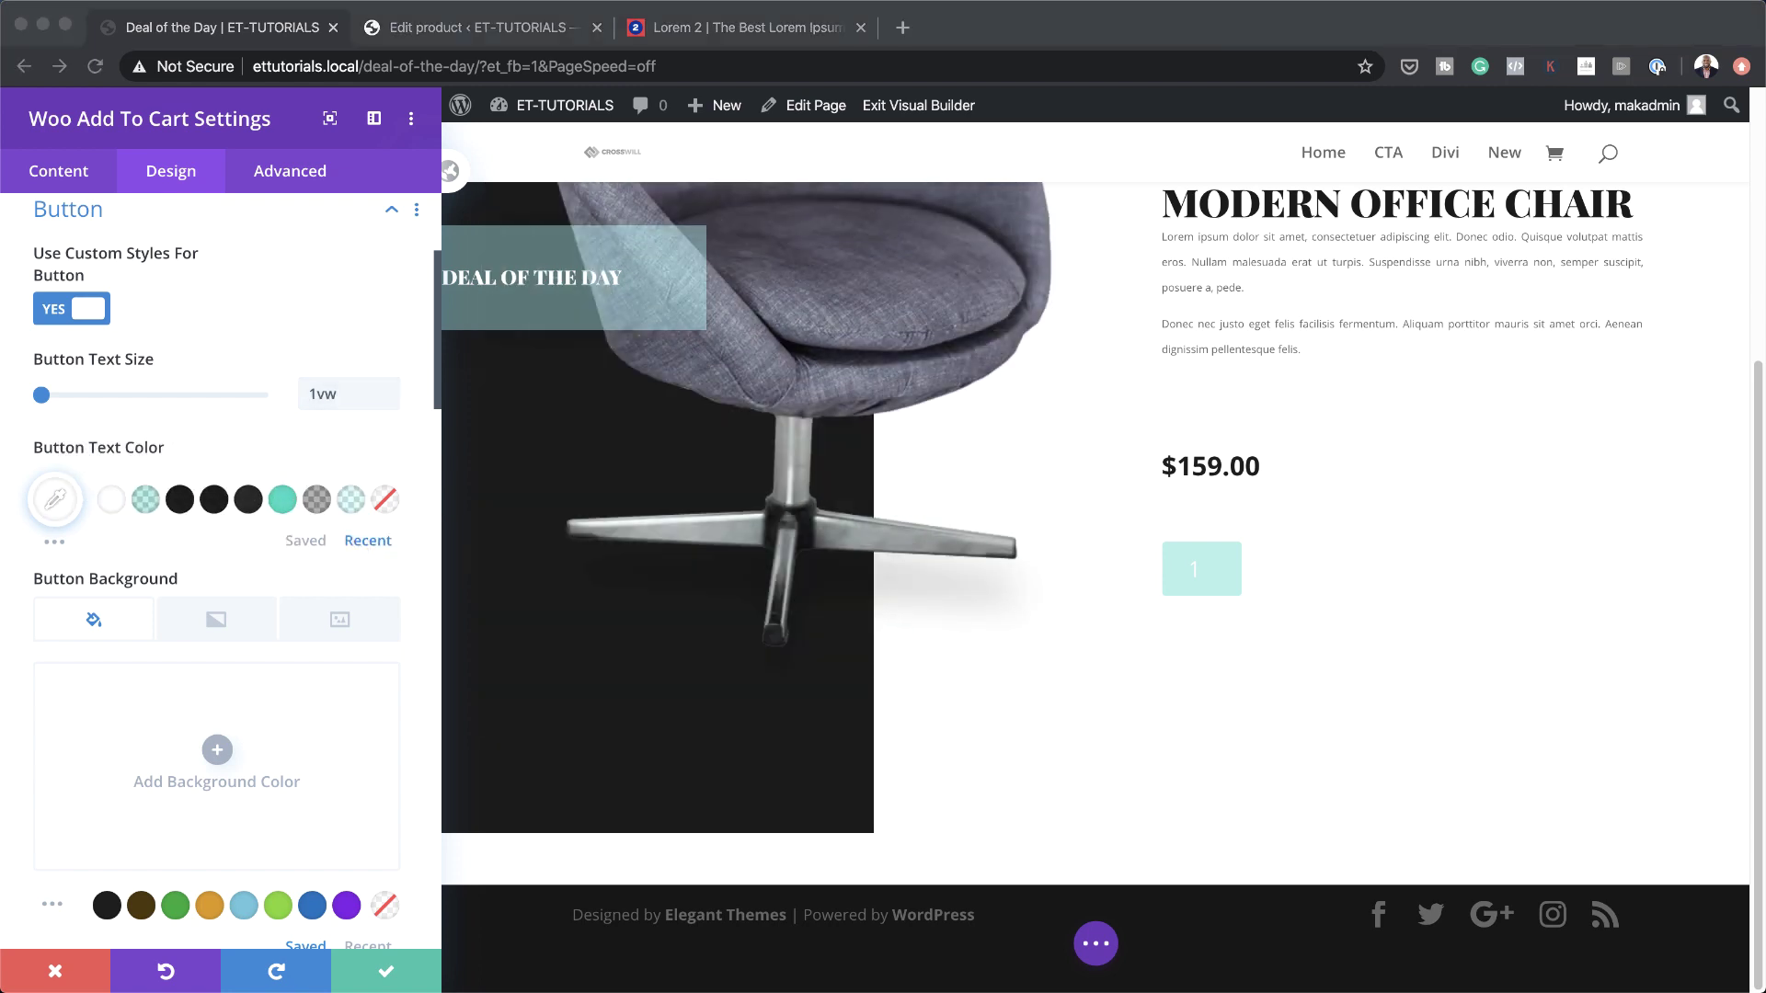
scroll(194, 704, down, 2)
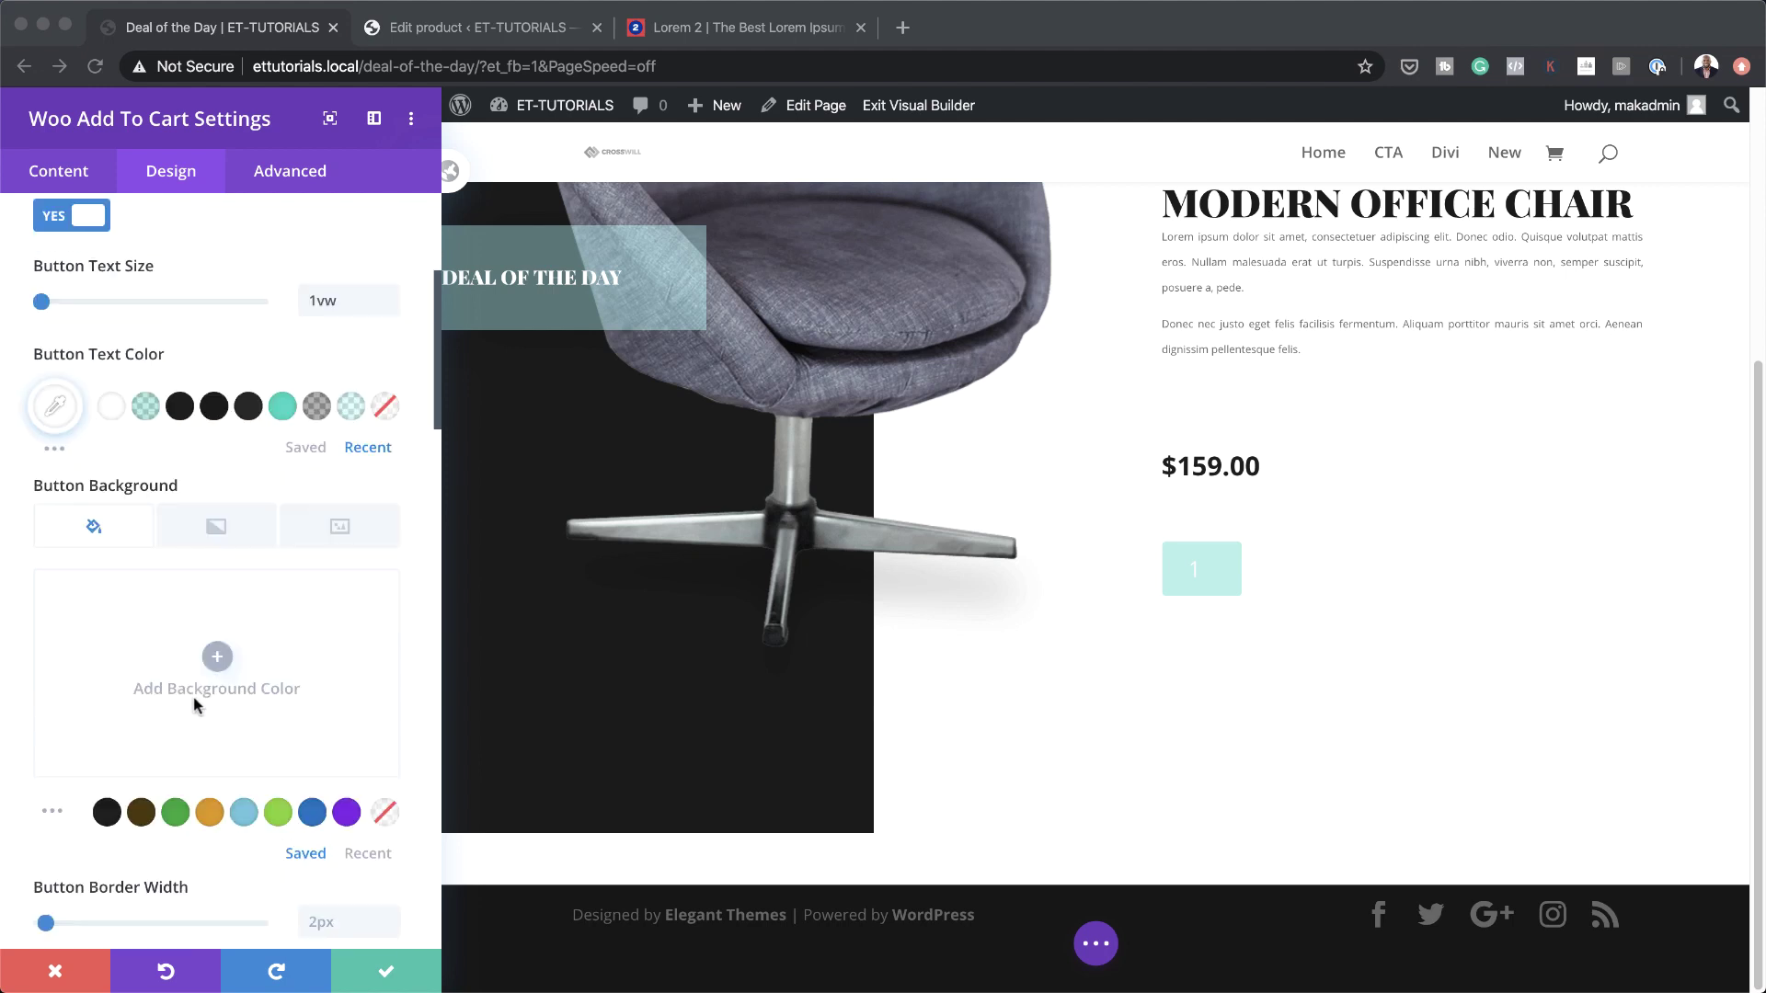
click(210, 670)
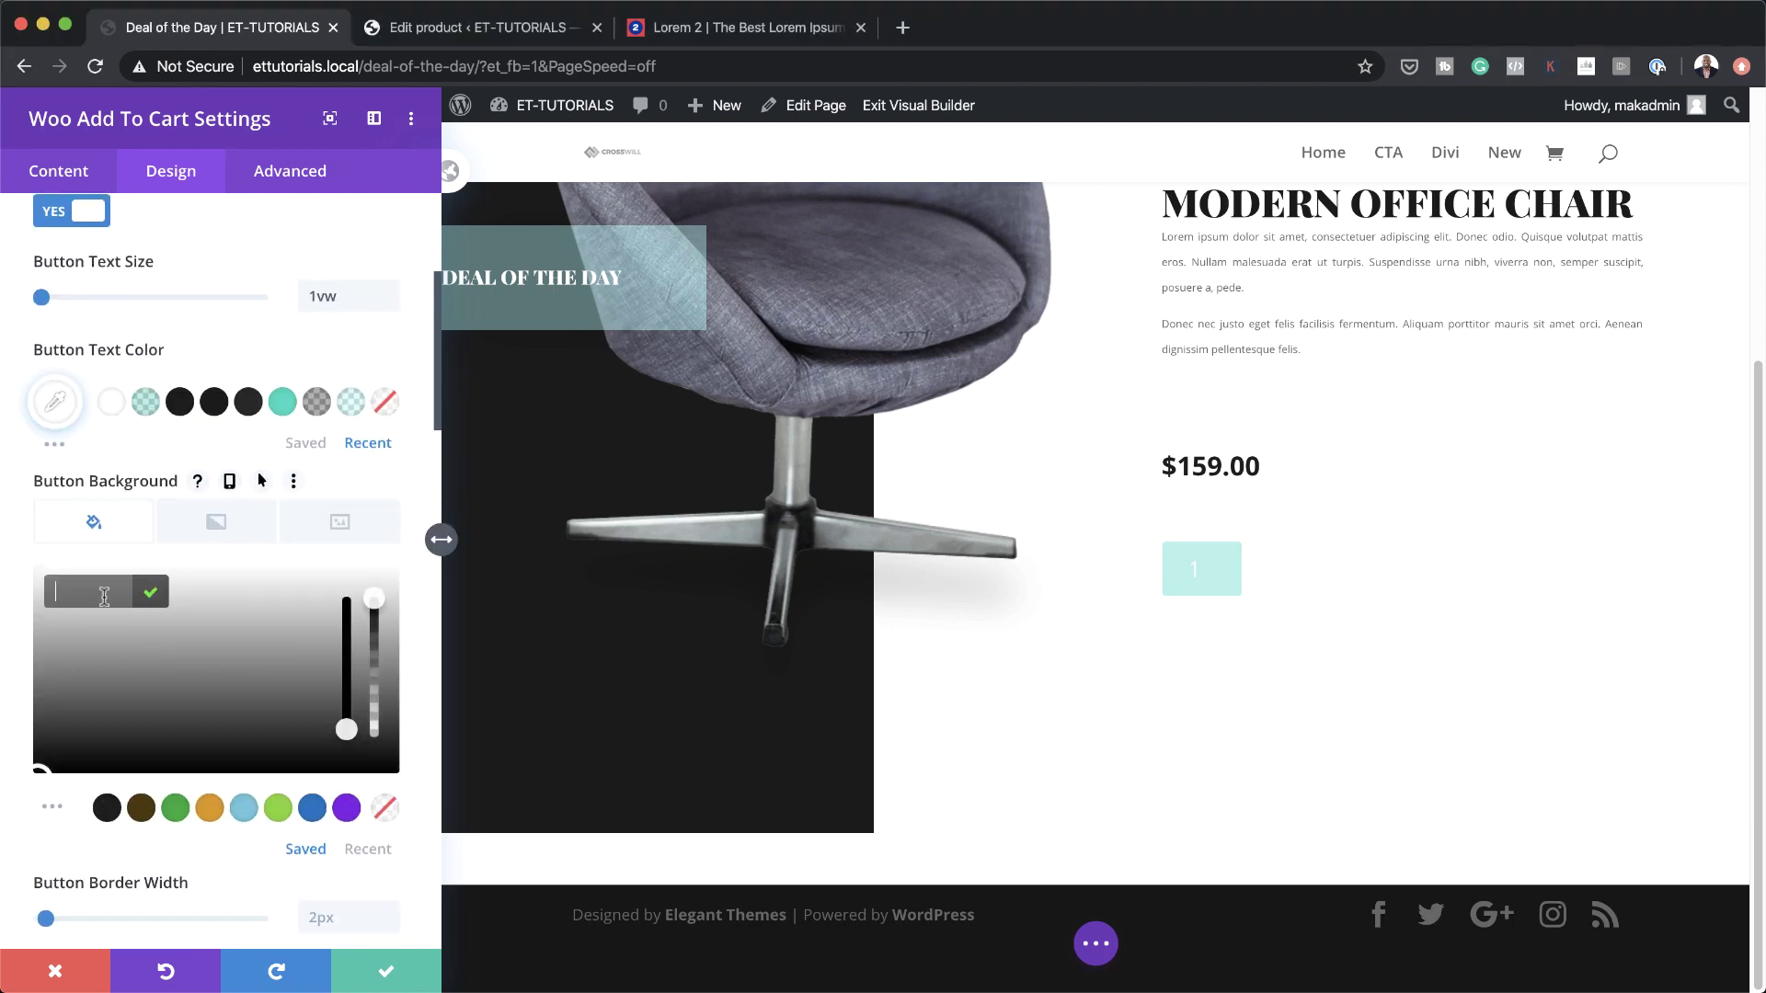
text(#1c1c1c)
scroll(237, 774, down, 3)
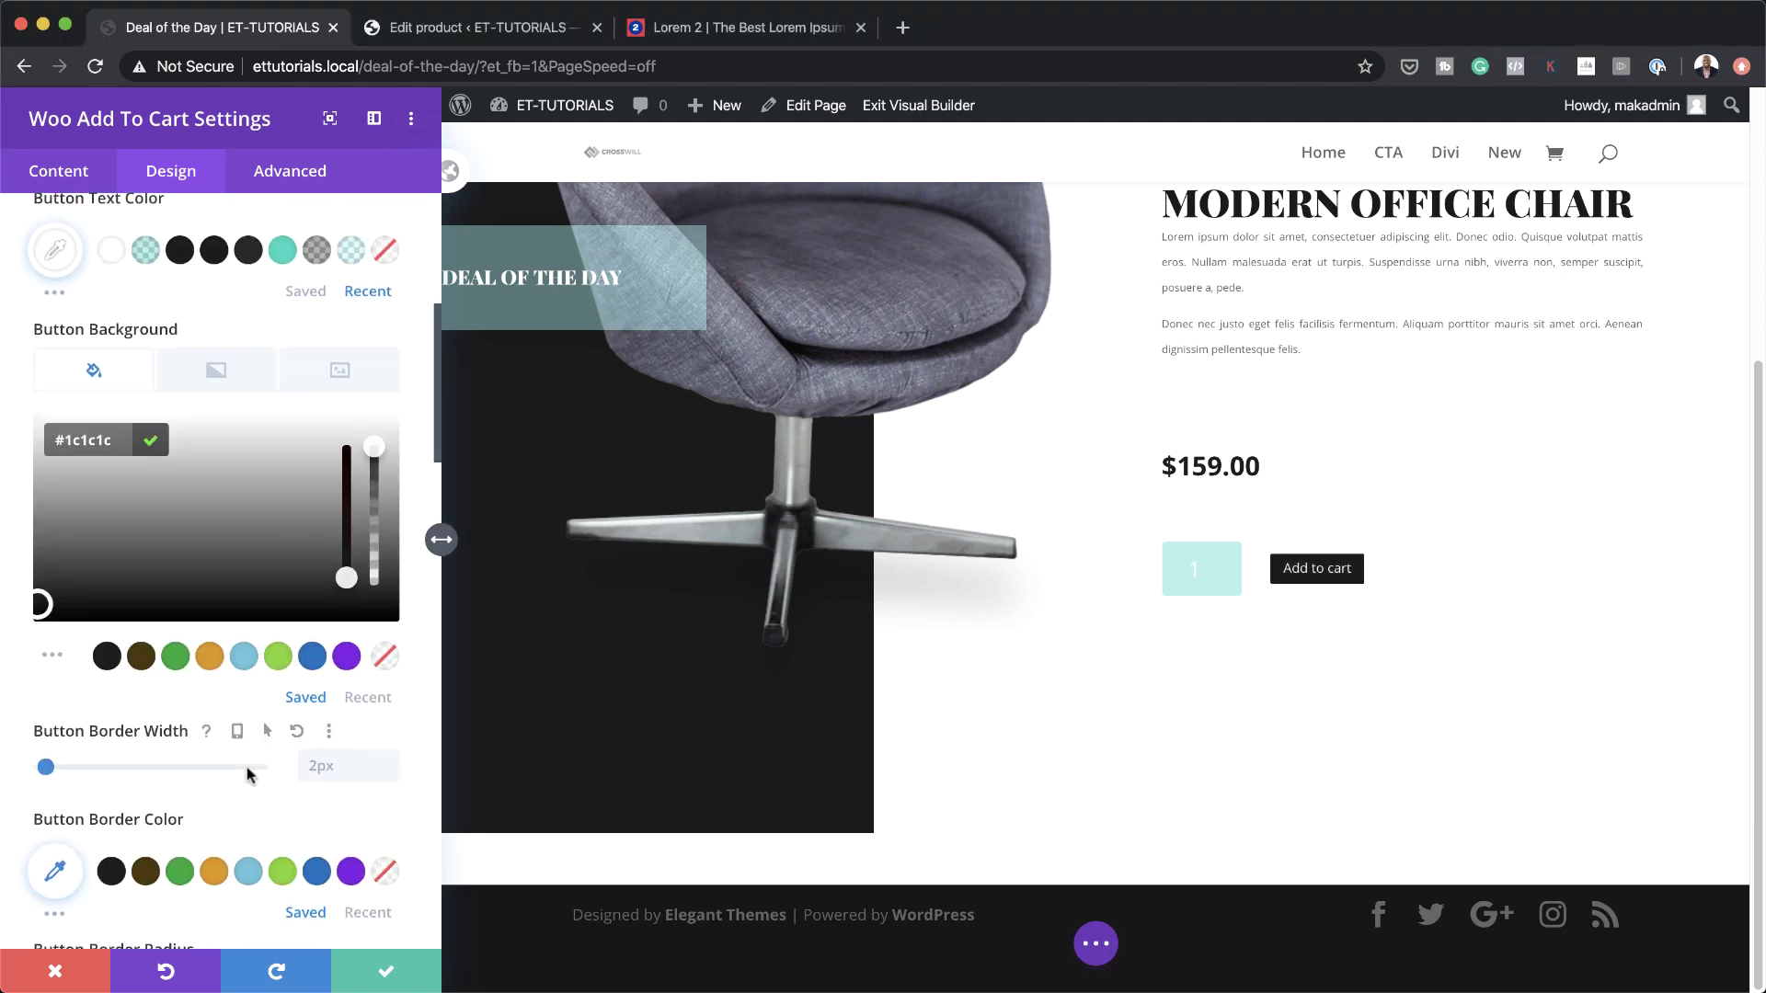
scroll(248, 777, down, 3)
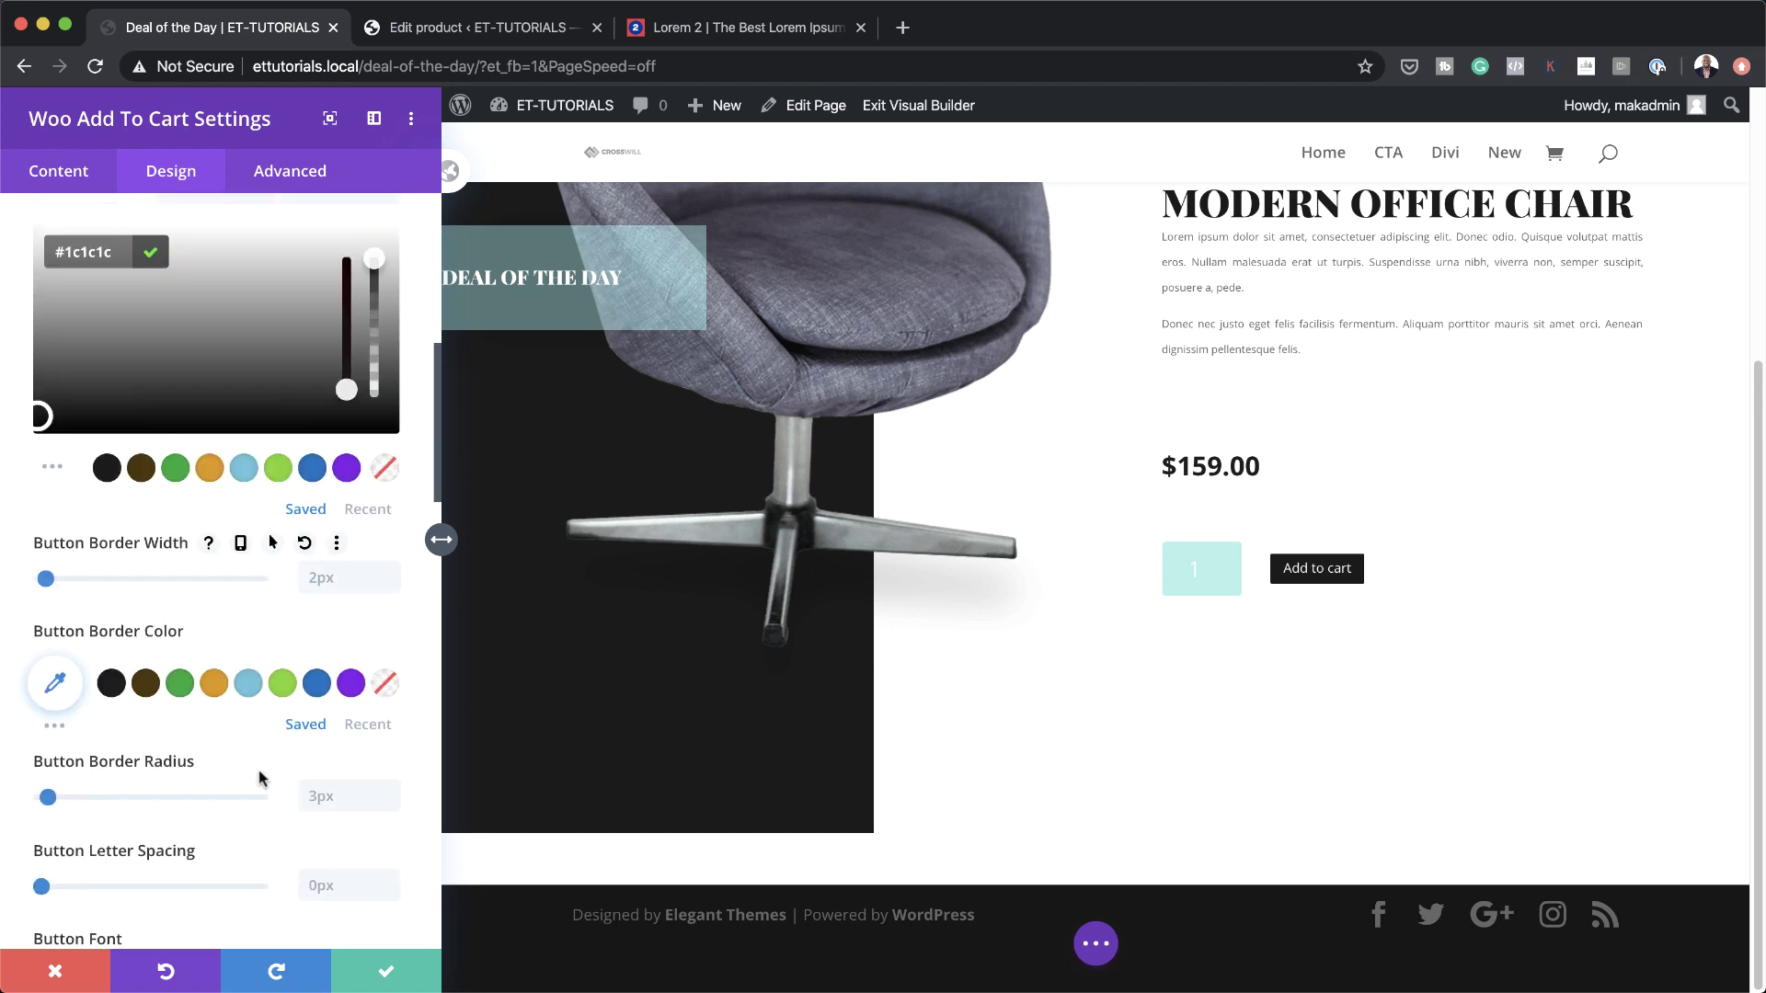
Square the button corners to 0px and set its text to uppercase Open Sans
drag(48, 793, 16, 791)
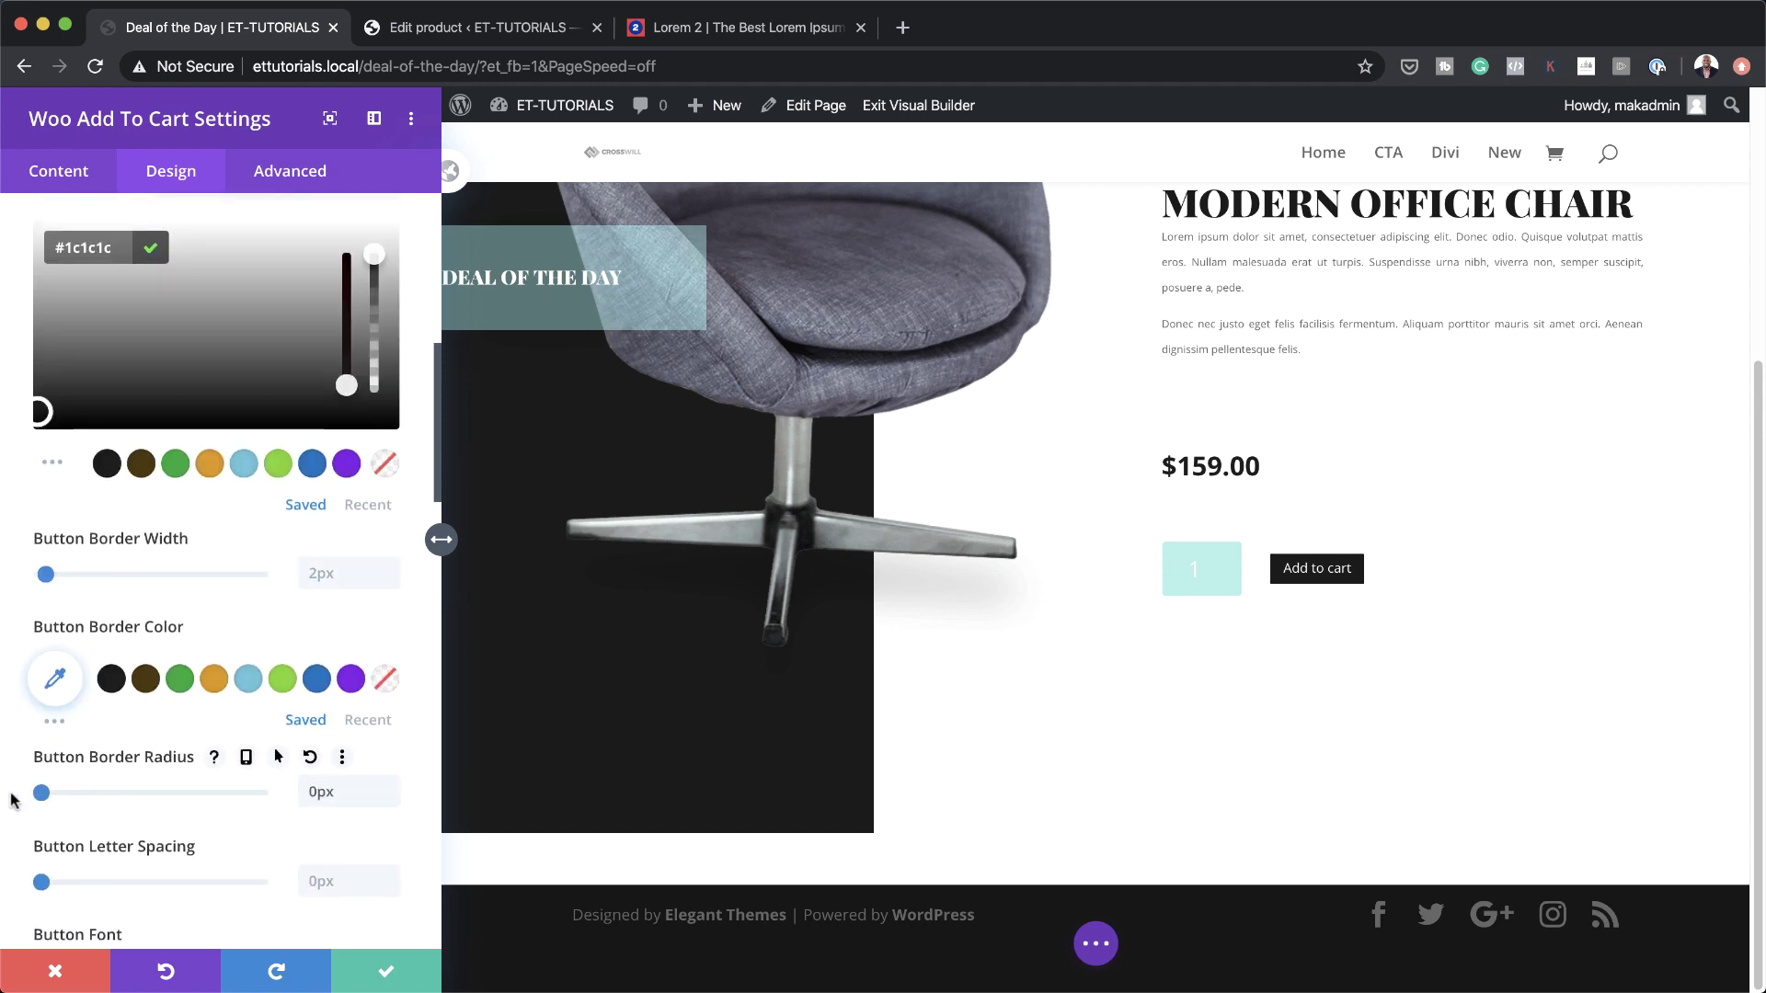
scroll(296, 604, down, 3)
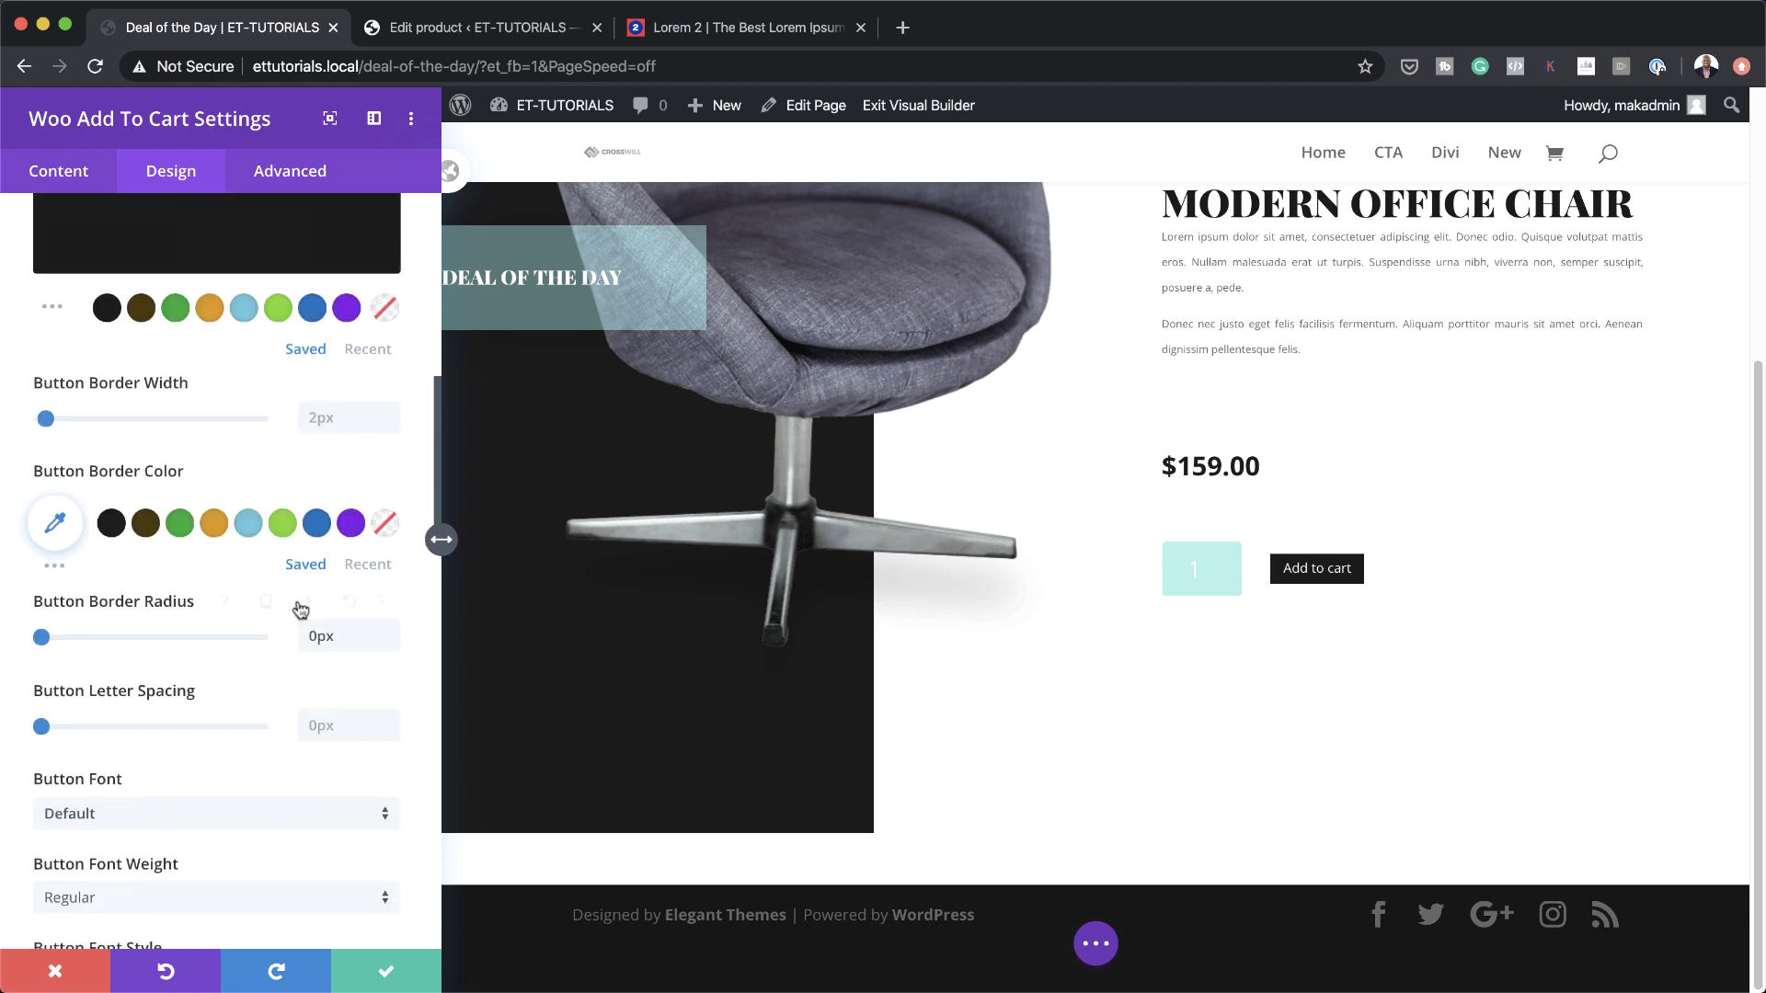
click(262, 811)
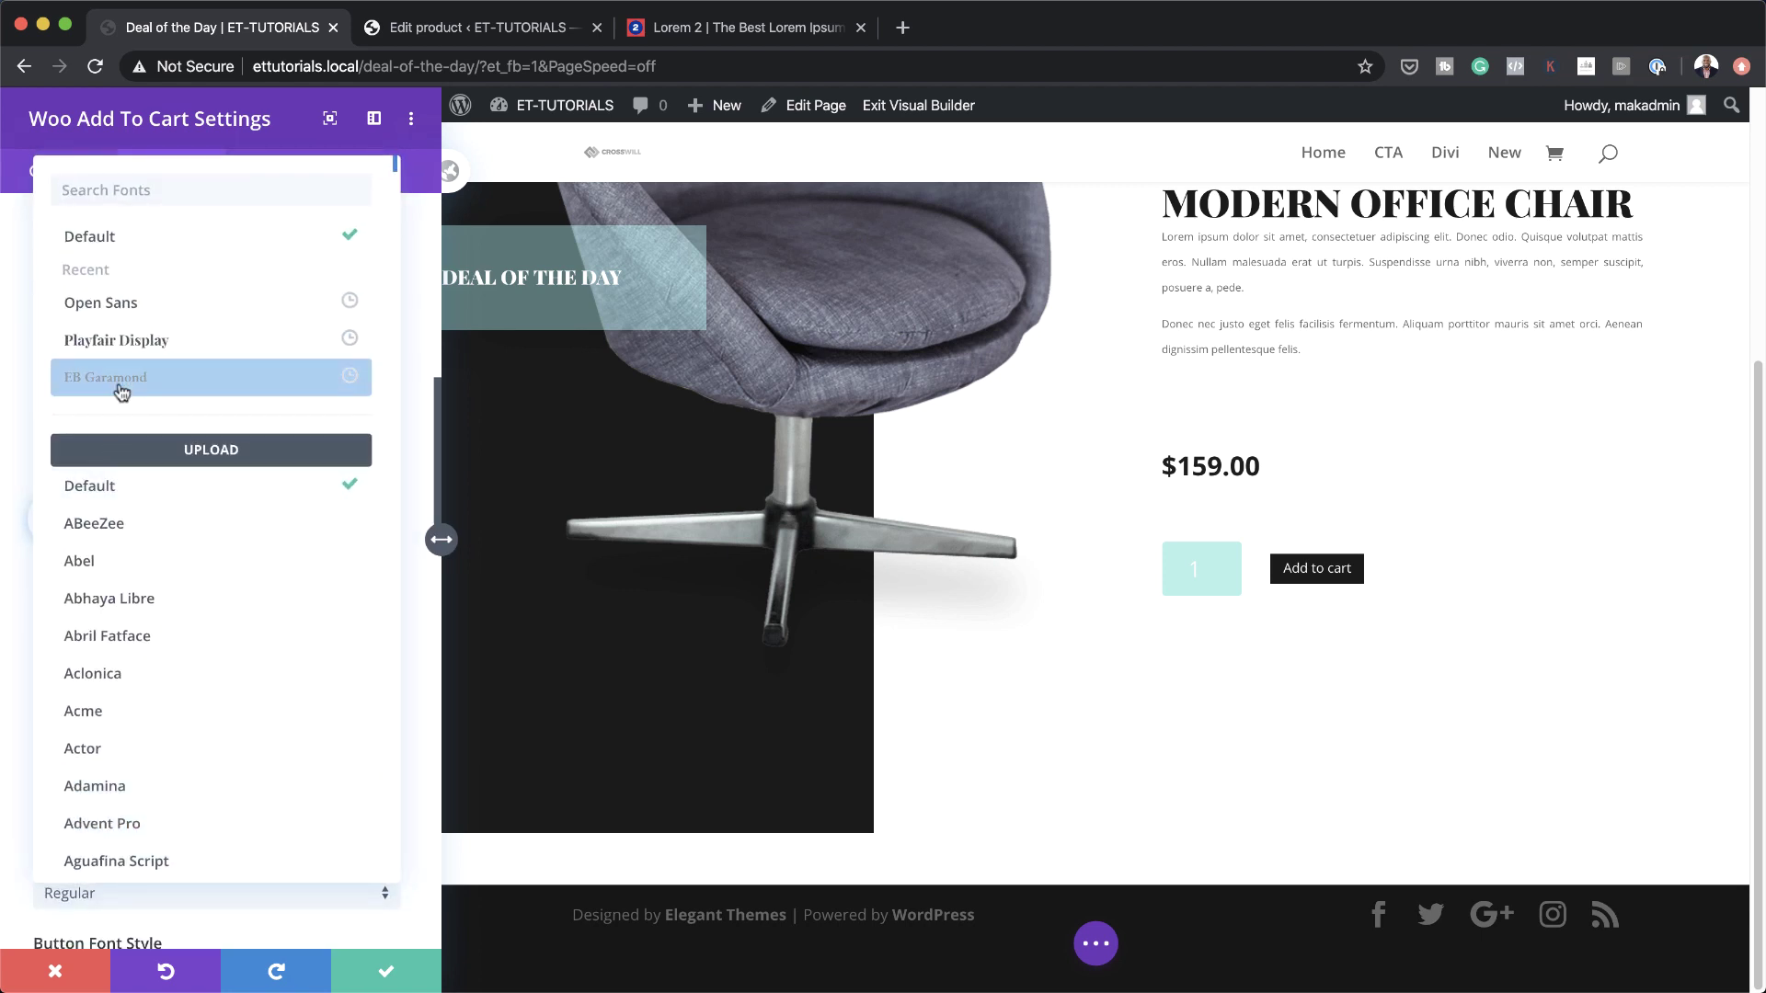
click(110, 294)
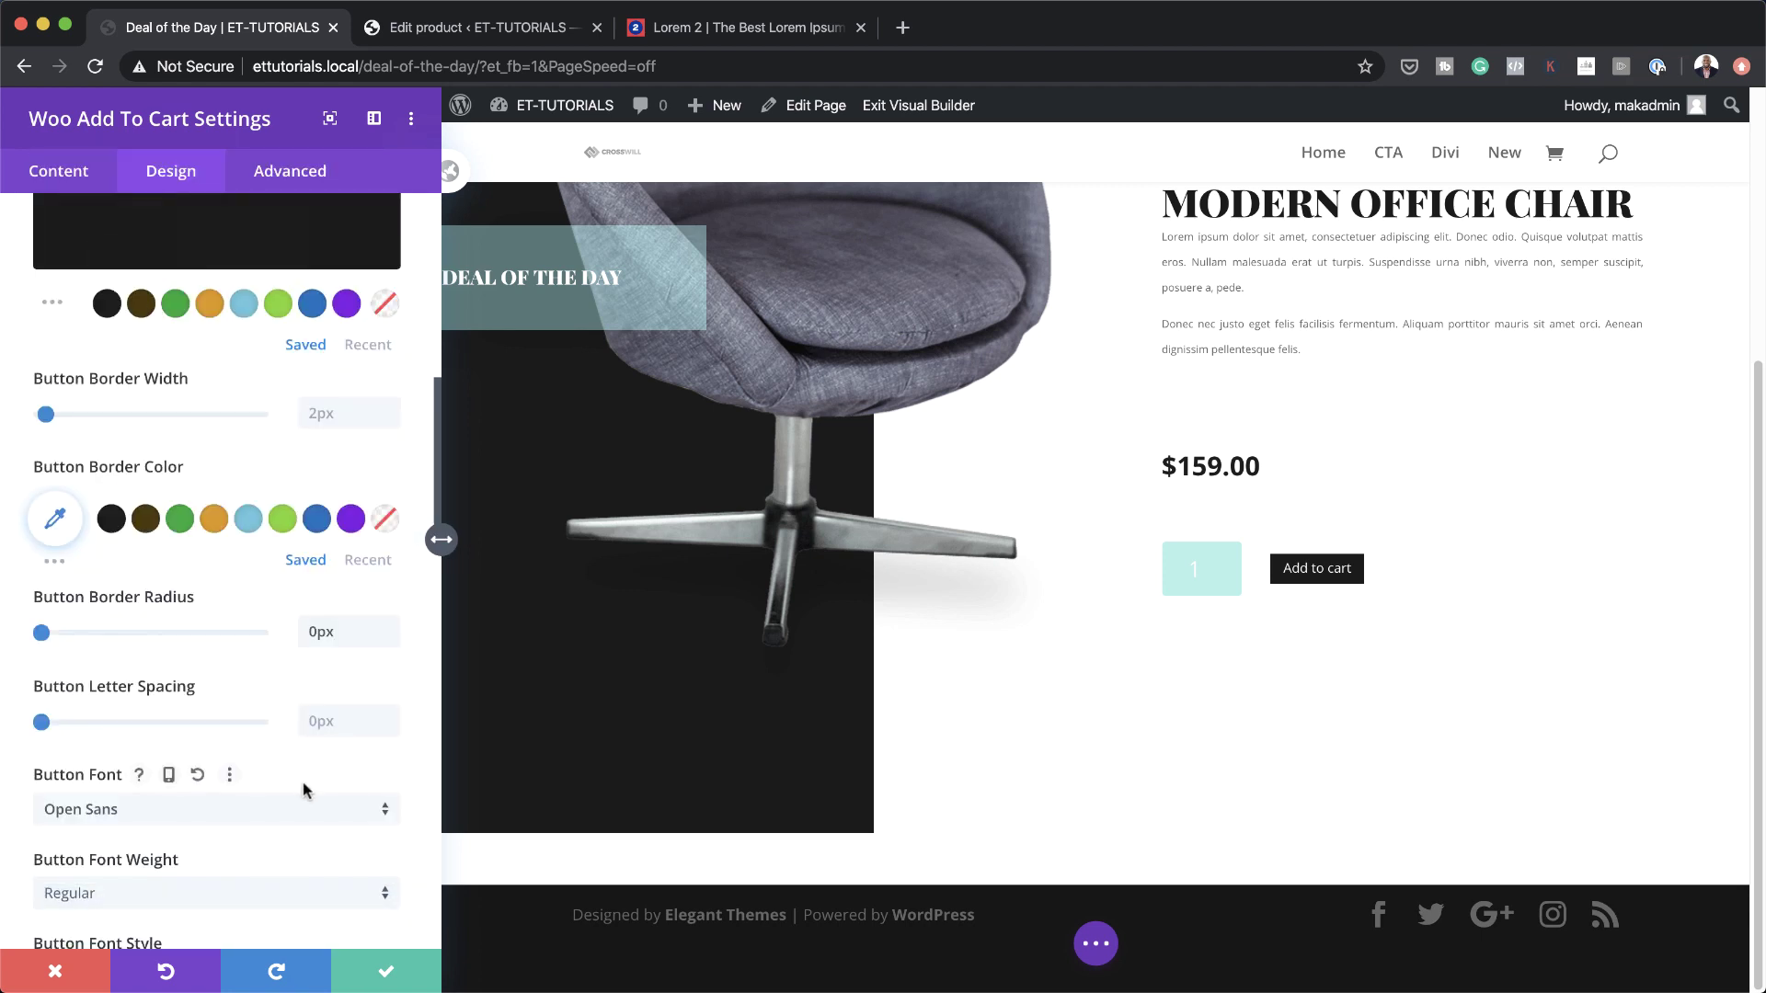
scroll(305, 789, down, 1)
scroll(306, 791, down, 3)
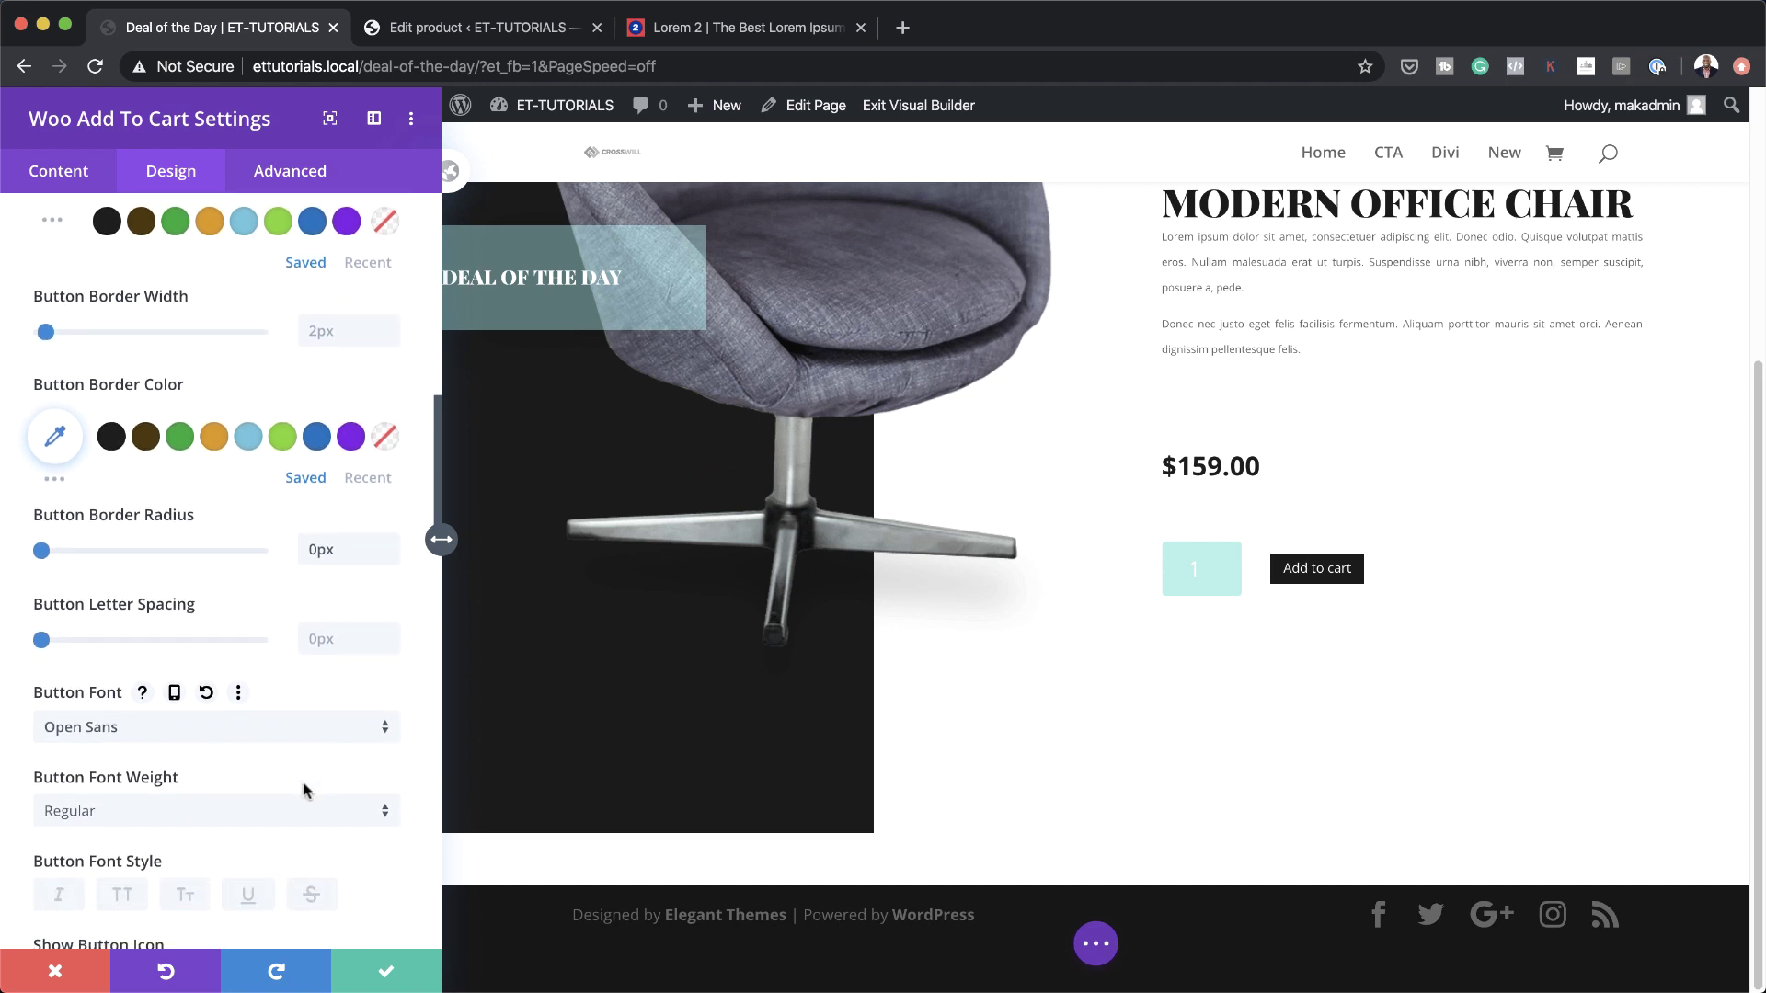
click(122, 871)
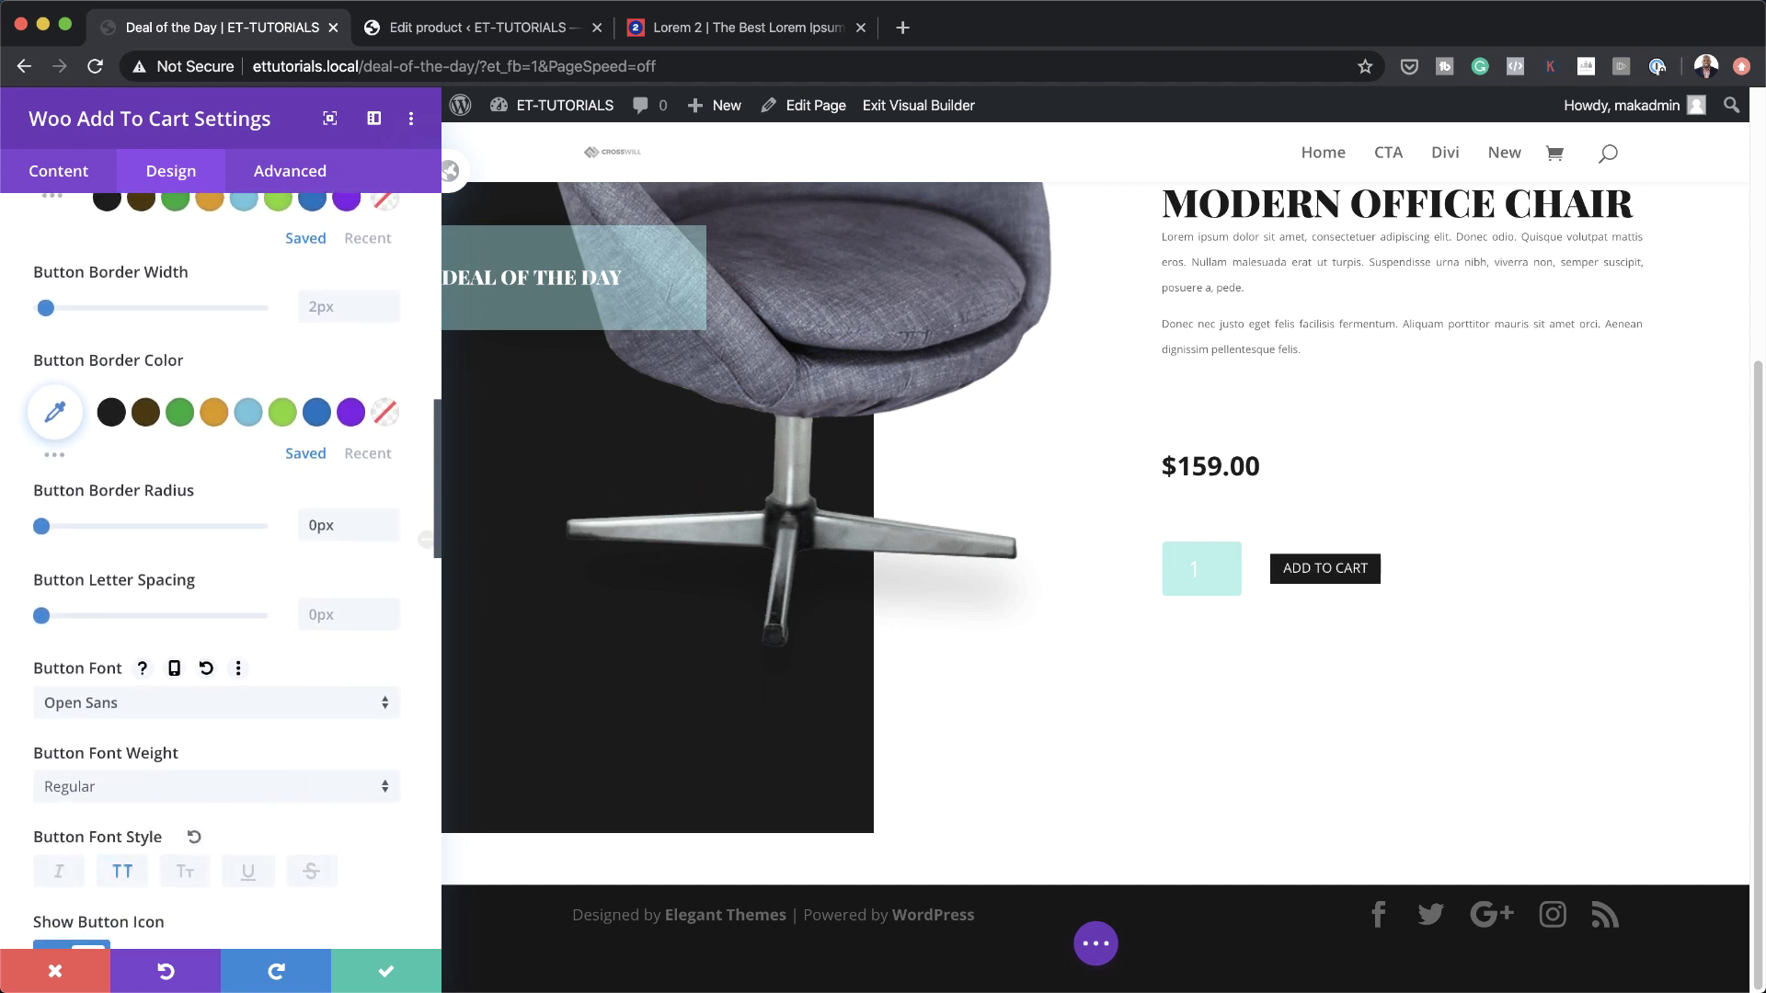
scroll(198, 823, down, 1)
scroll(209, 809, down, 10)
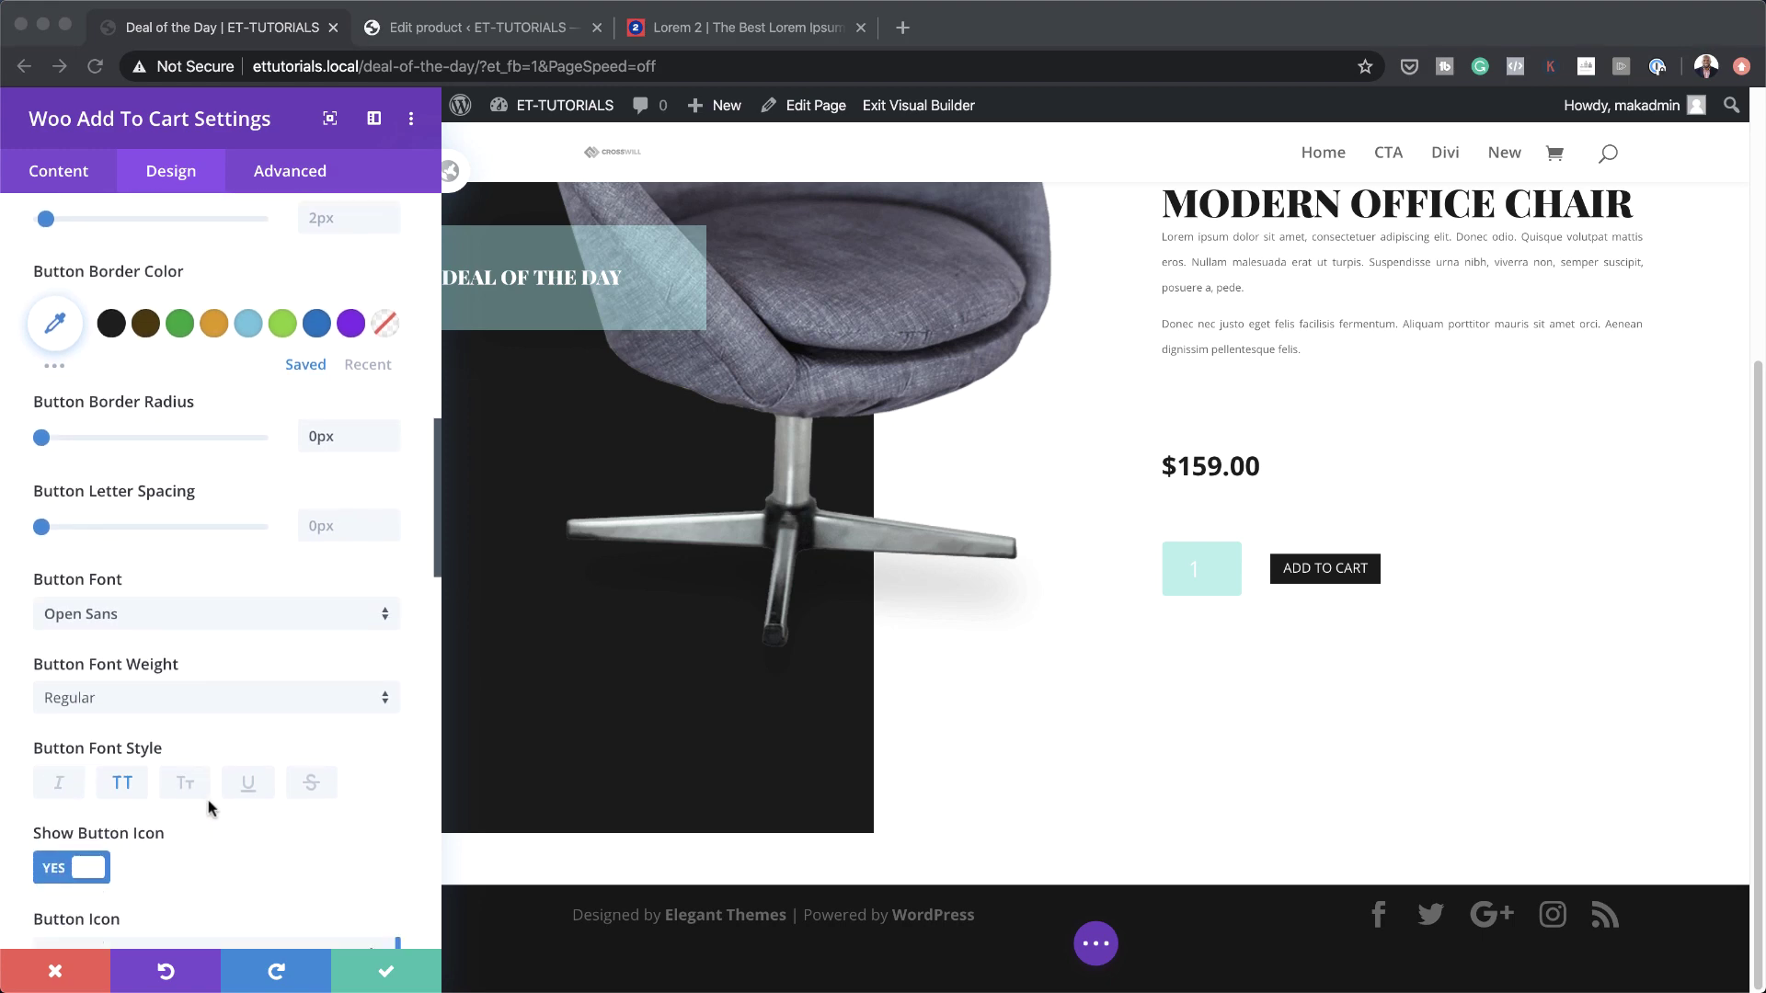
Pad the button 1vw top/bottom and 5vw left/right, then confirm the button settings
click(67, 849)
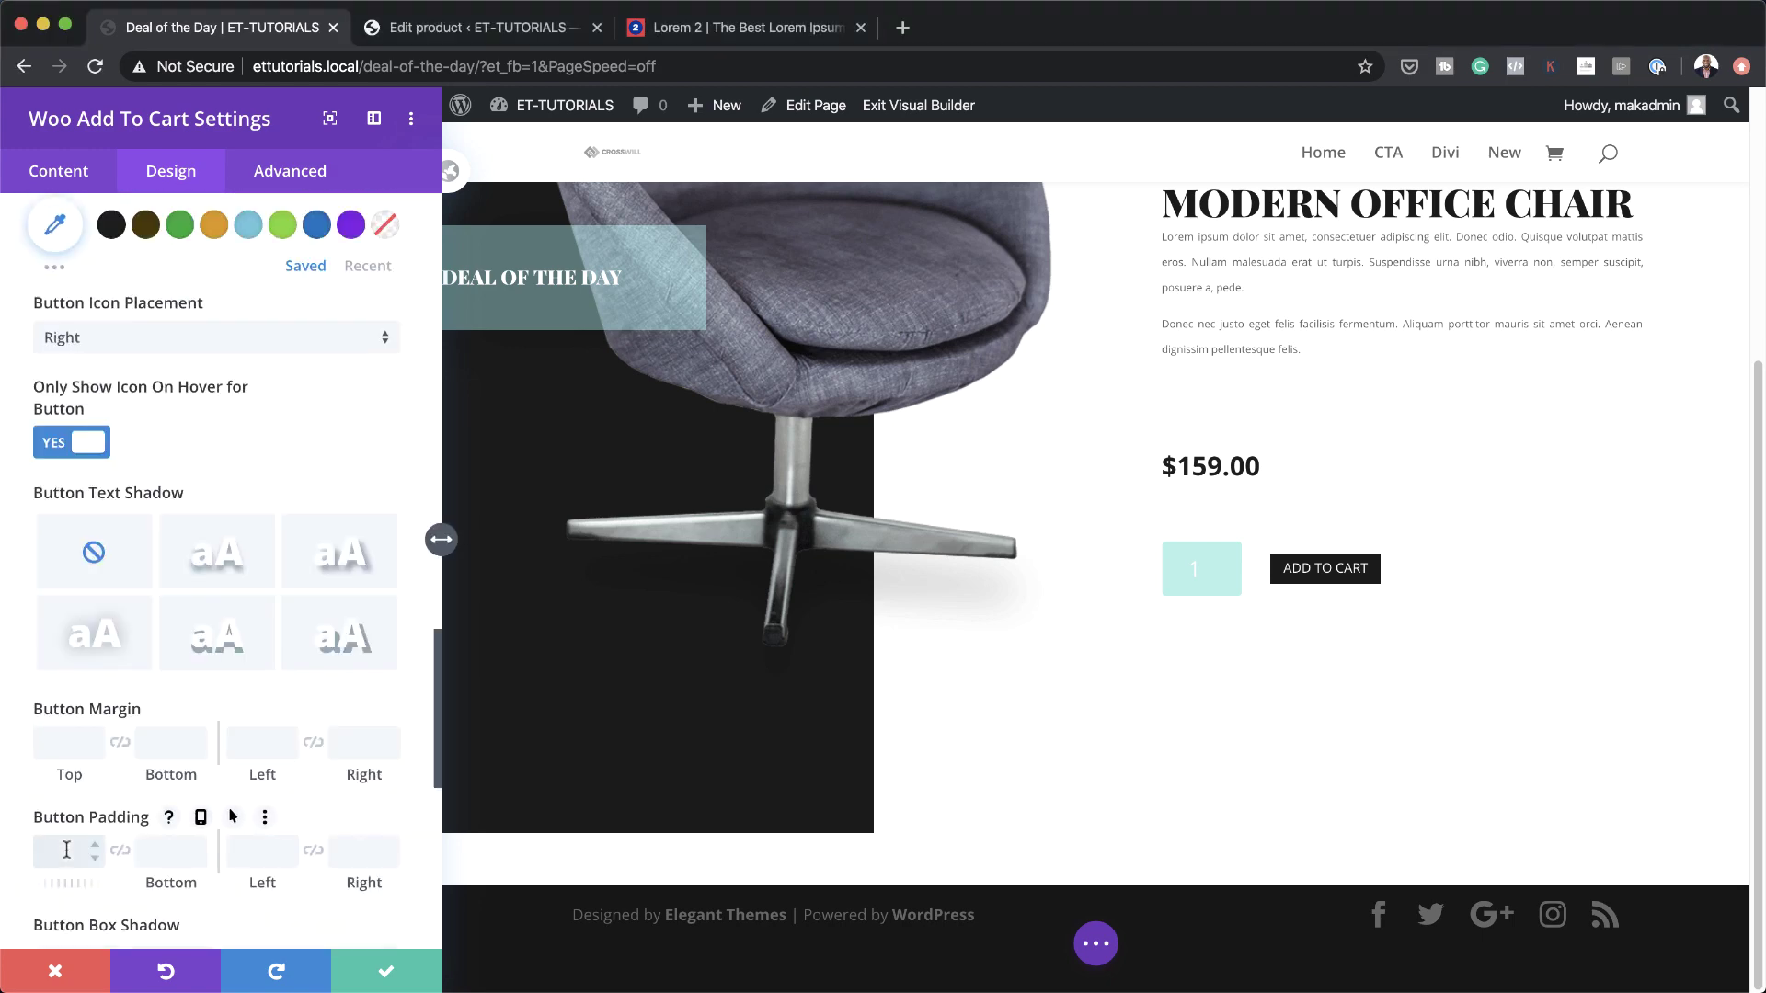
text(1vw)
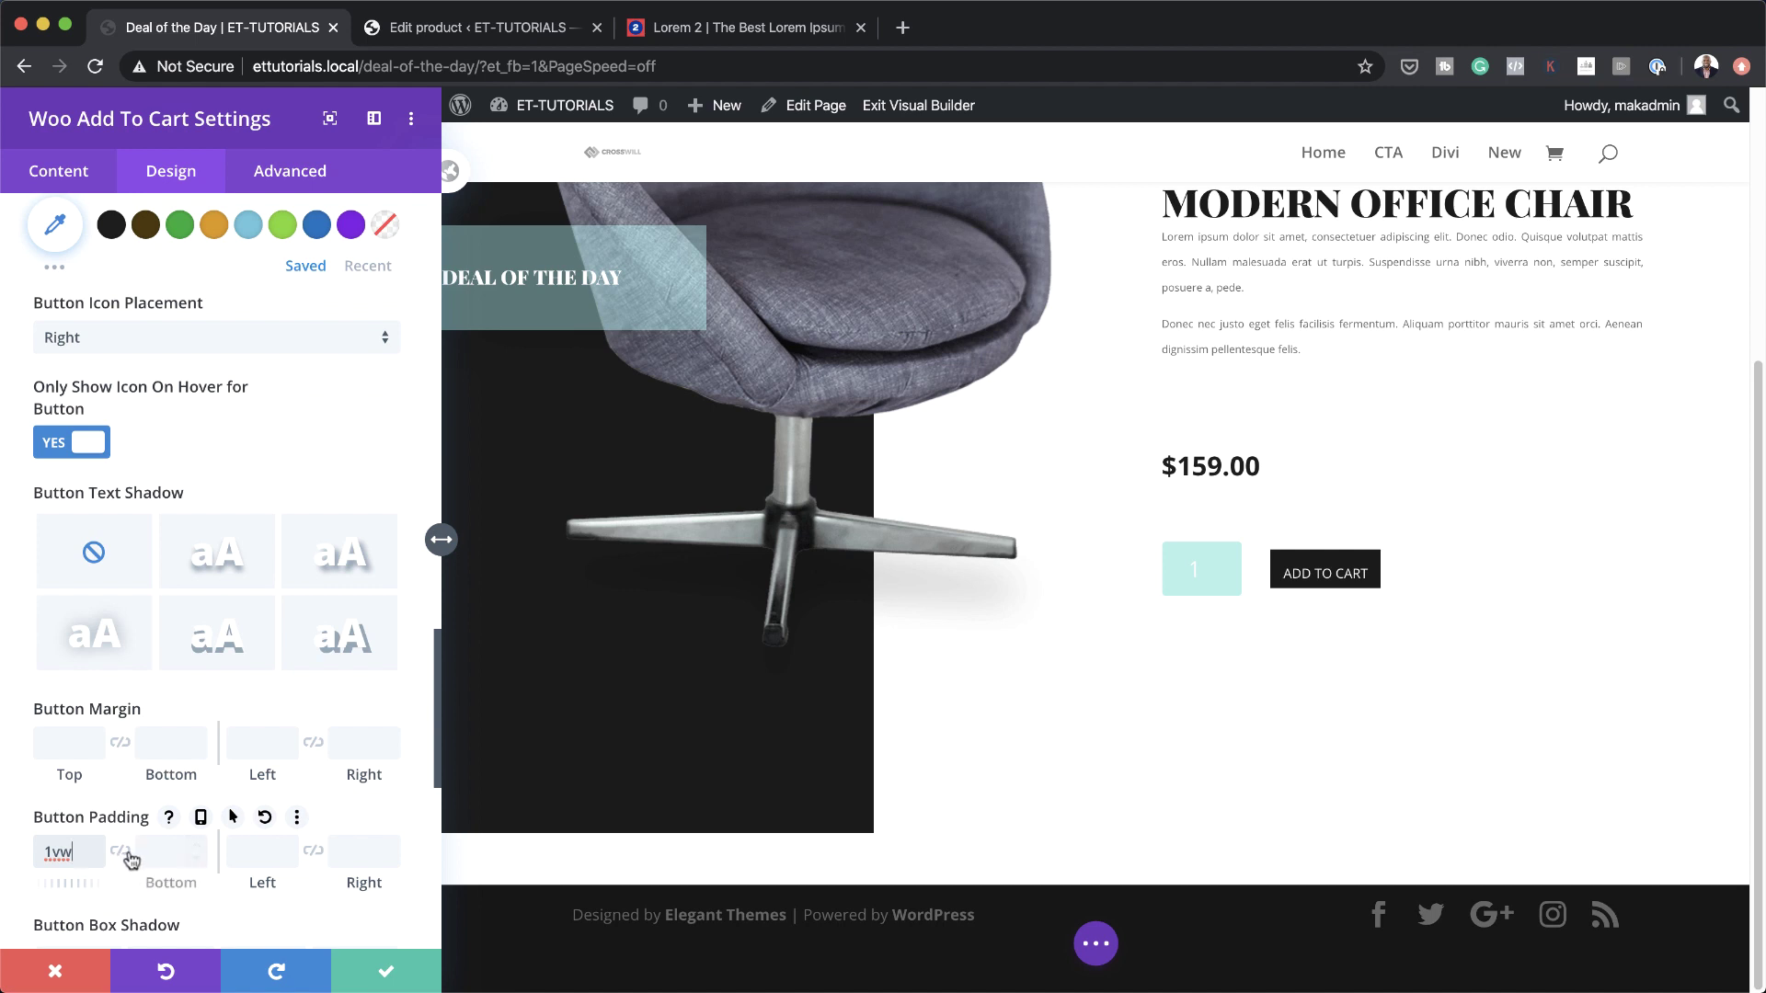
click(120, 853)
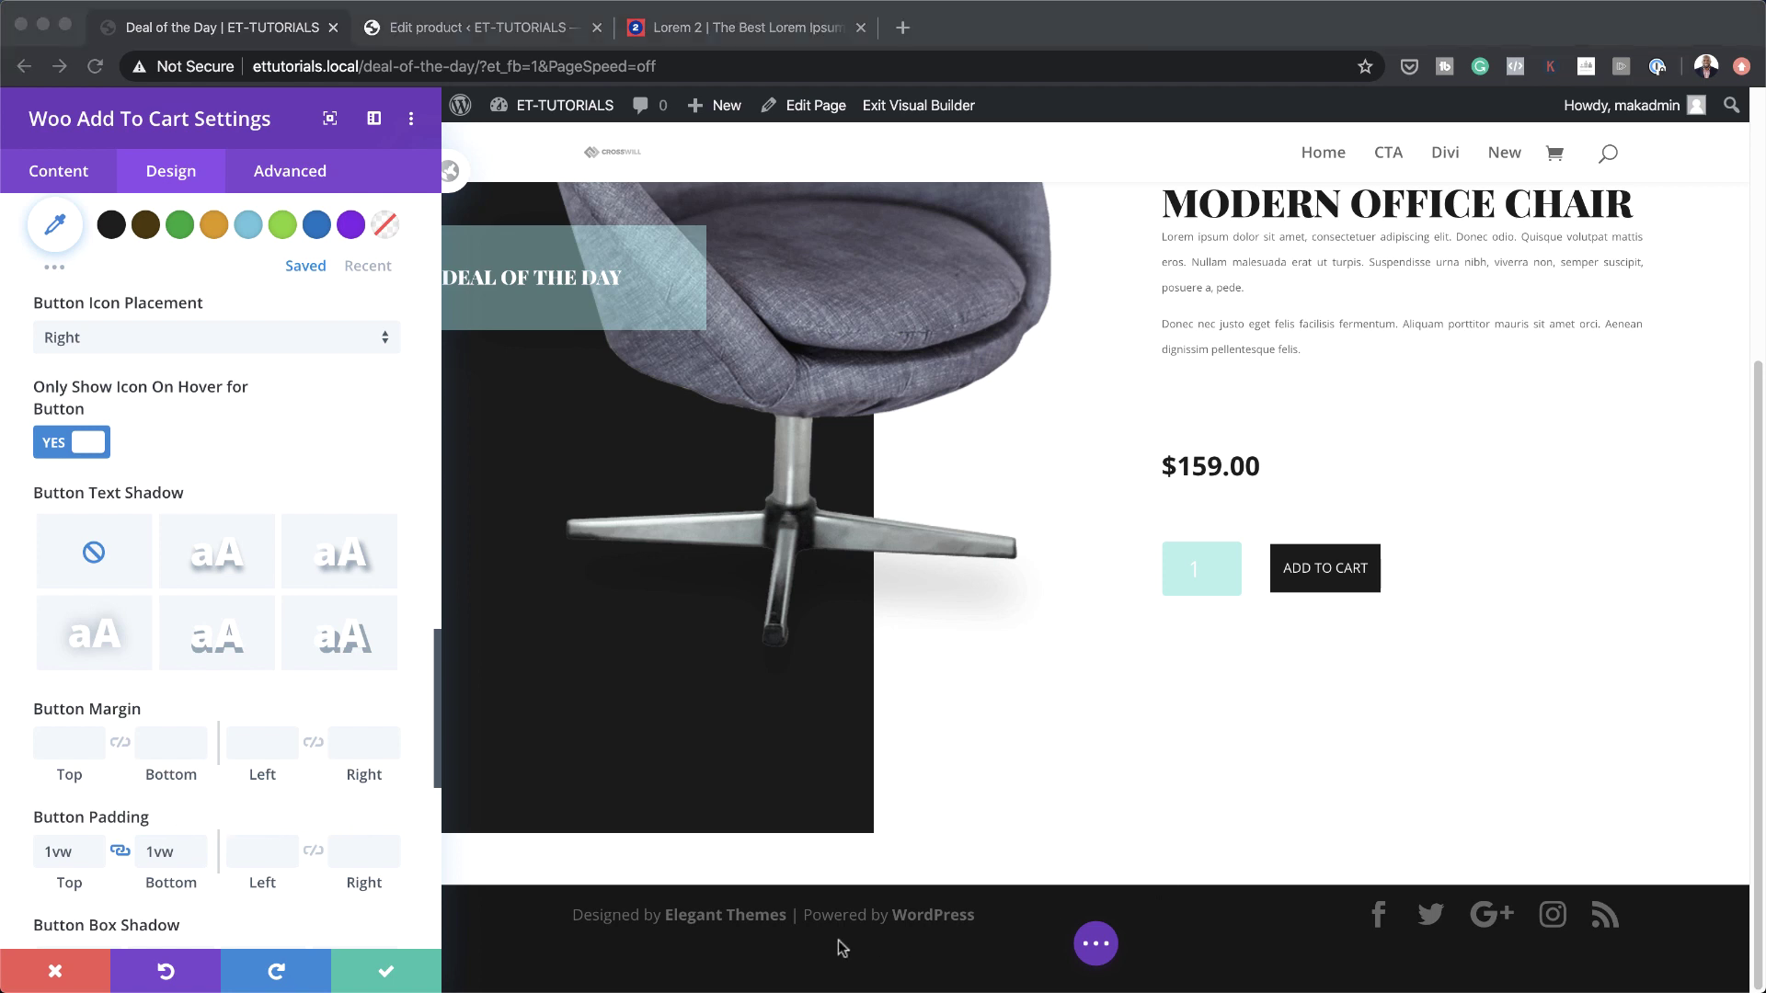
click(267, 853)
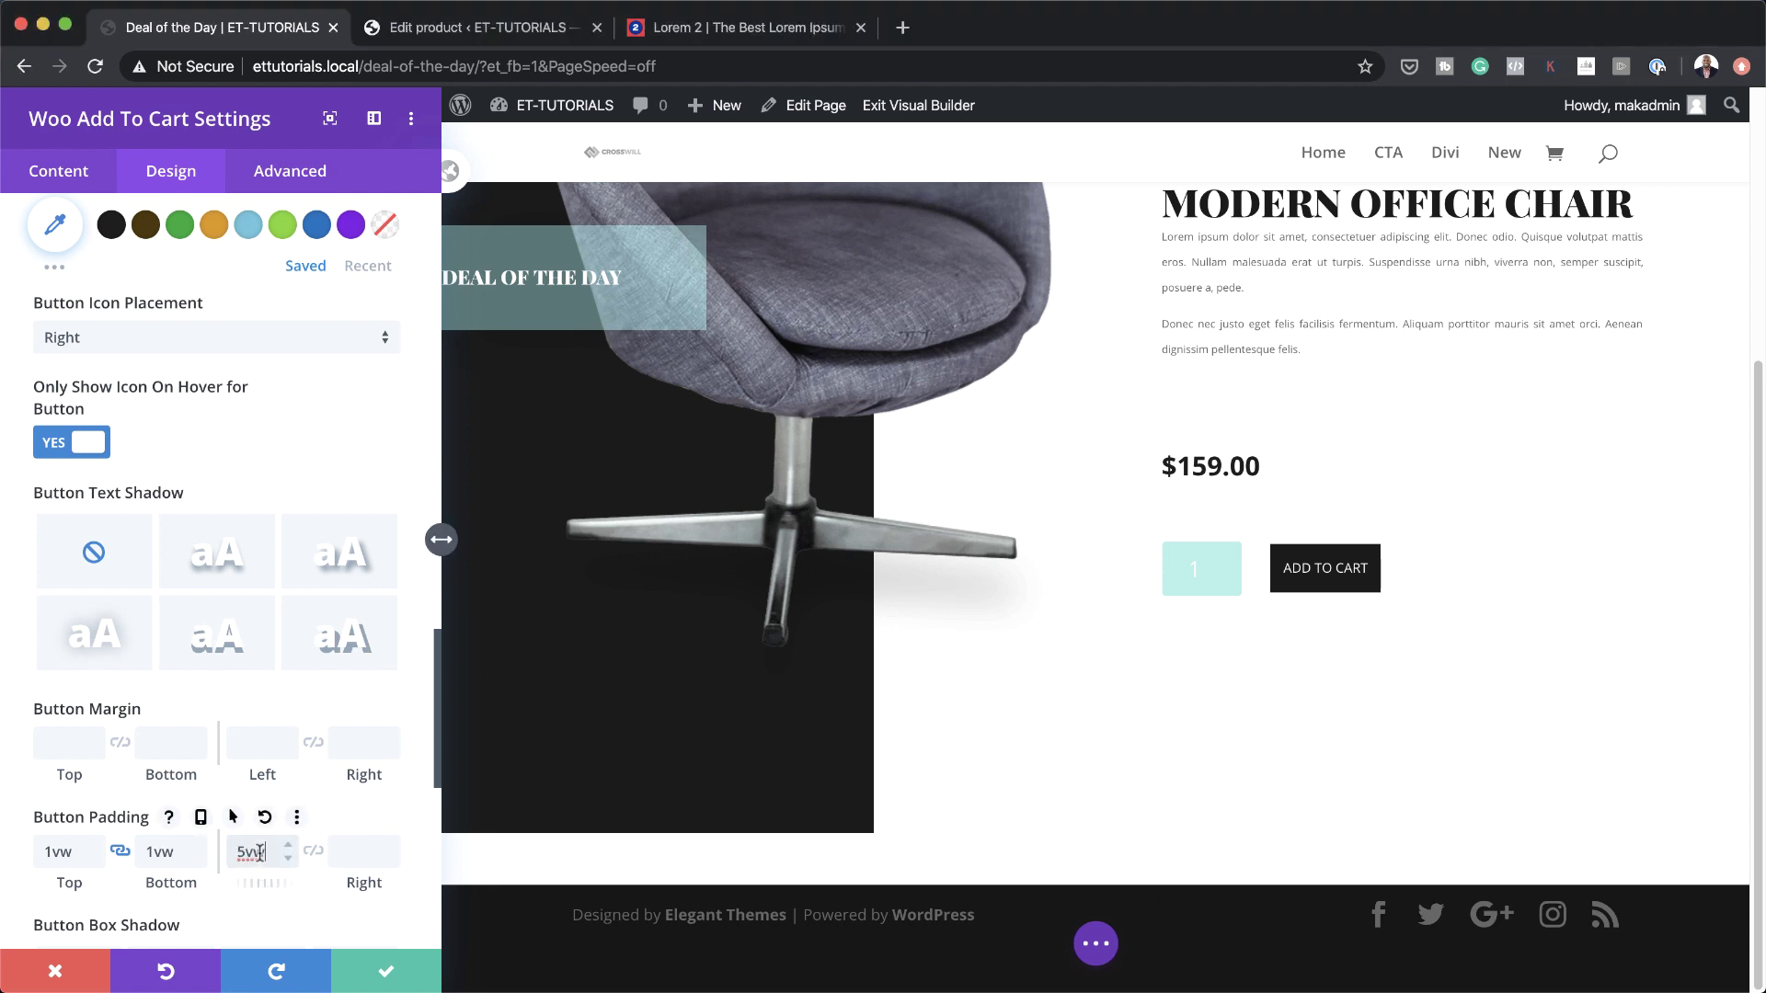
click(313, 853)
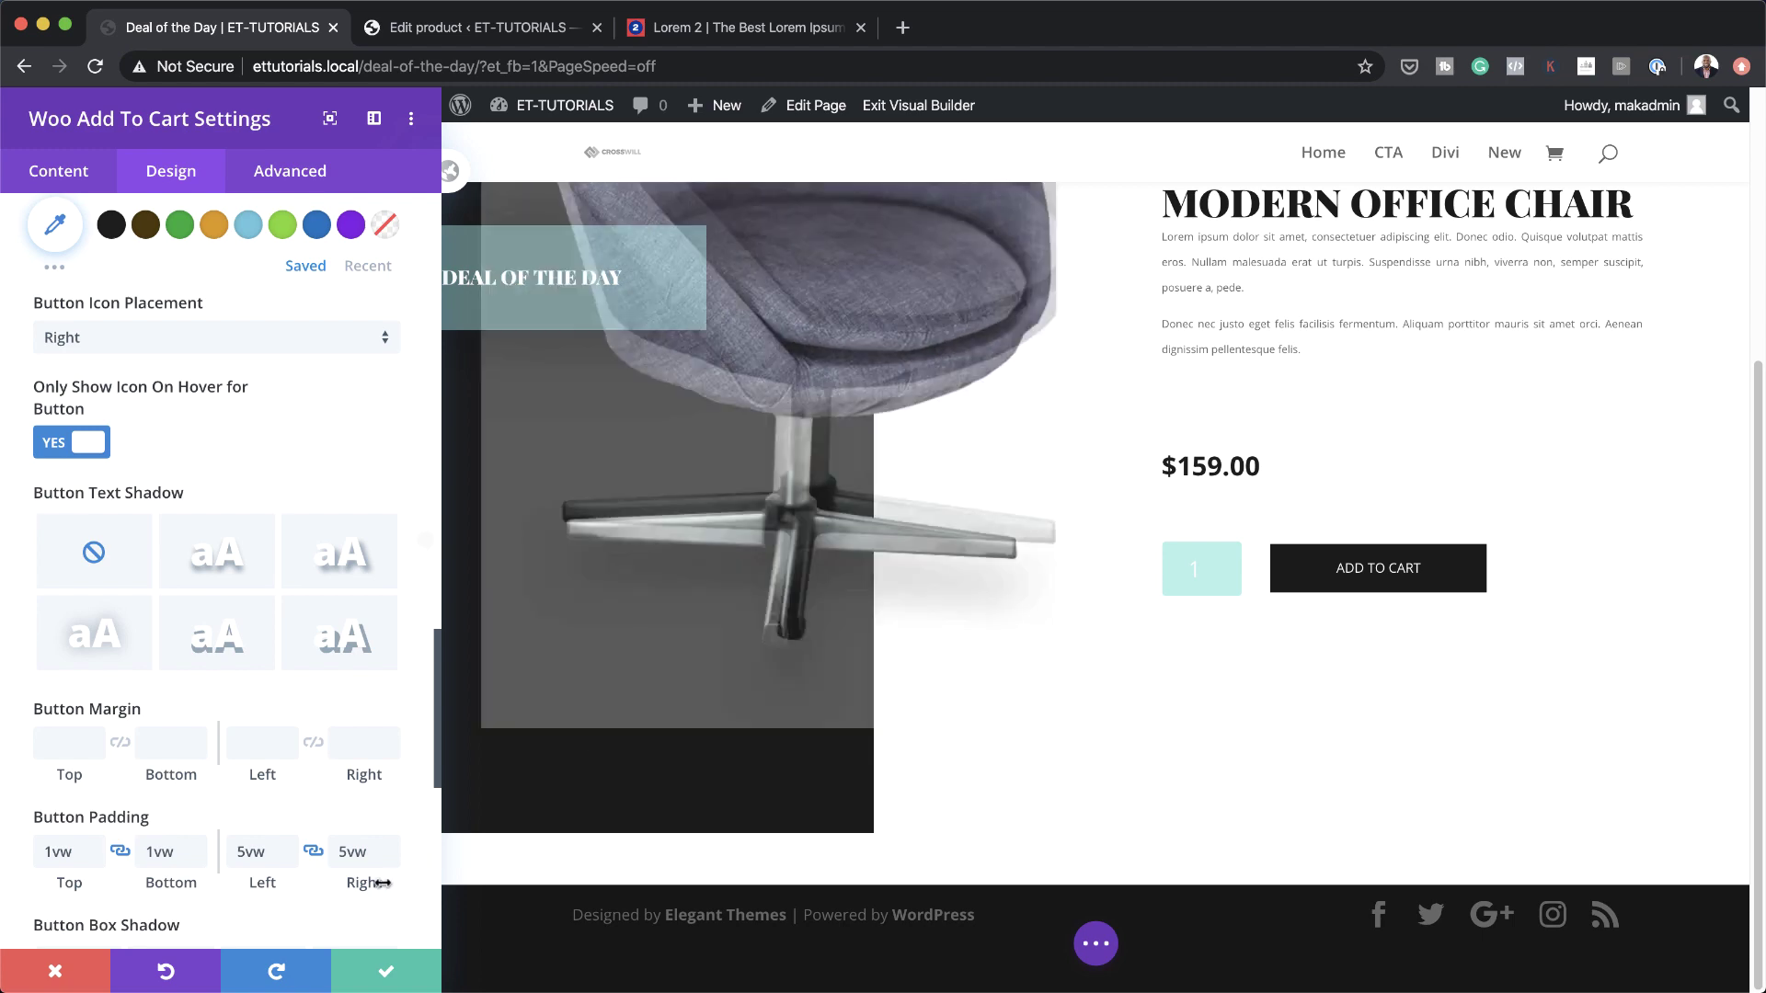
click(386, 975)
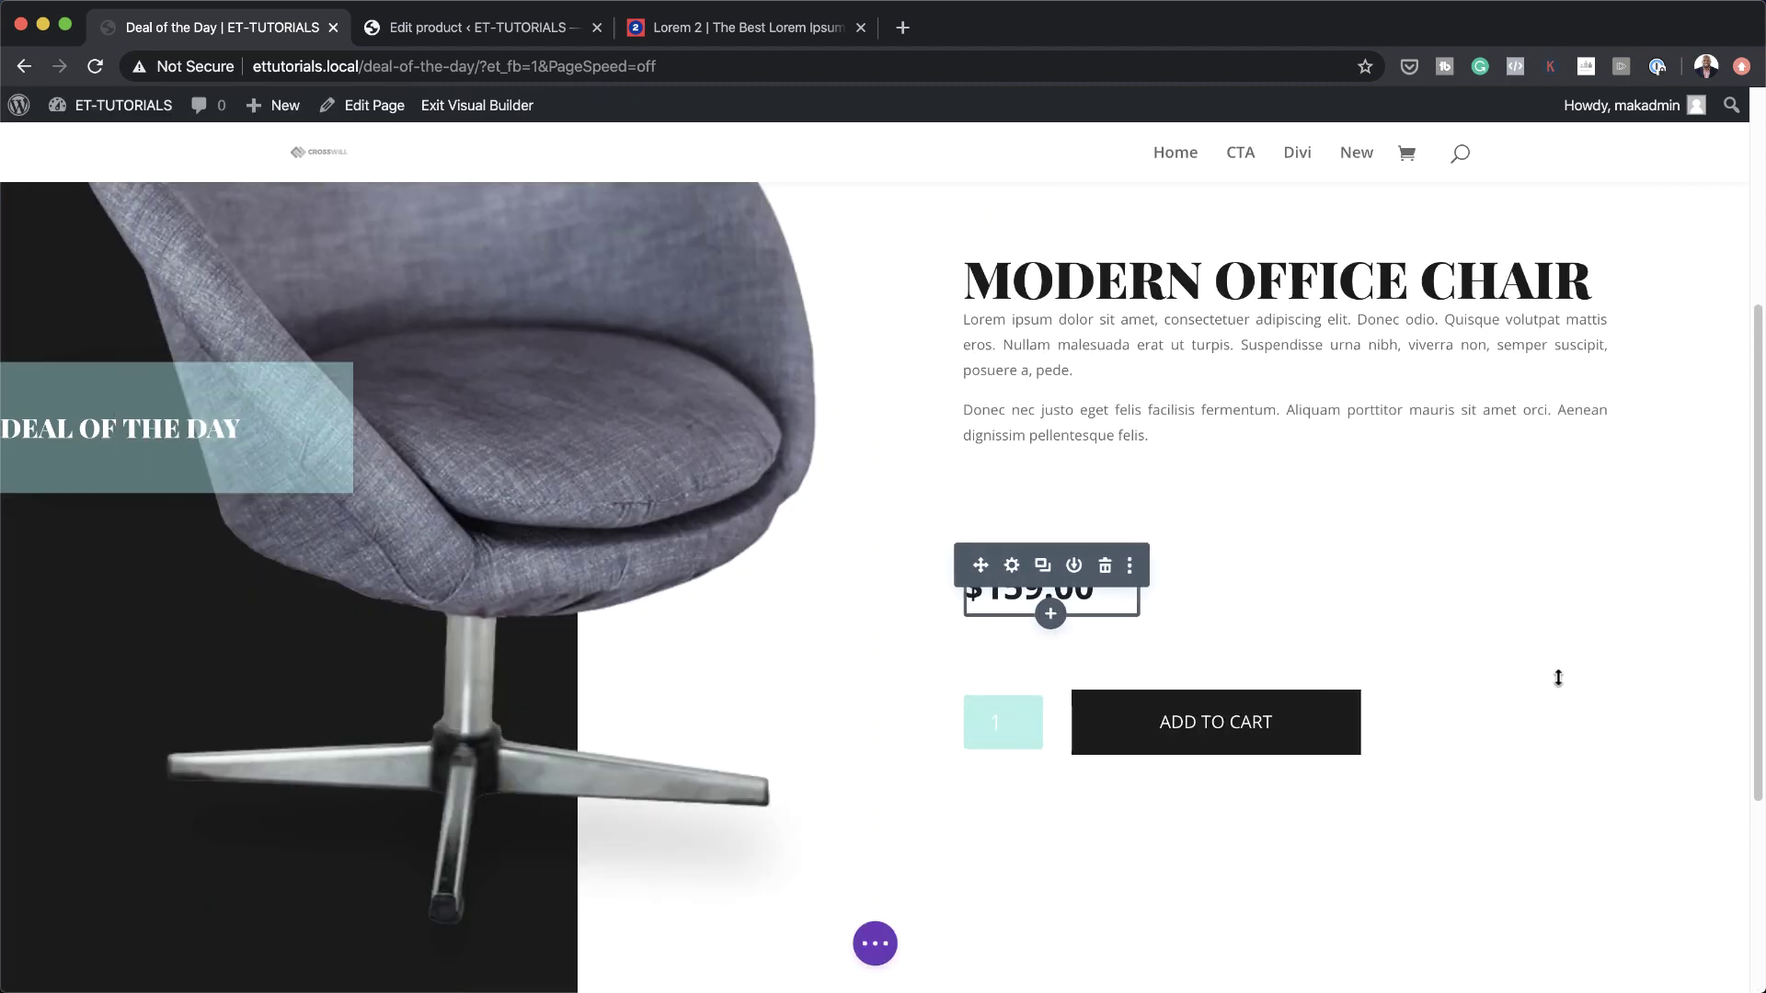
Save the page, exit the builder, and check the black ADD TO CART button live
scroll(1559, 679, up, 2)
scroll(1559, 679, up, 4)
scroll(1559, 679, down, 2)
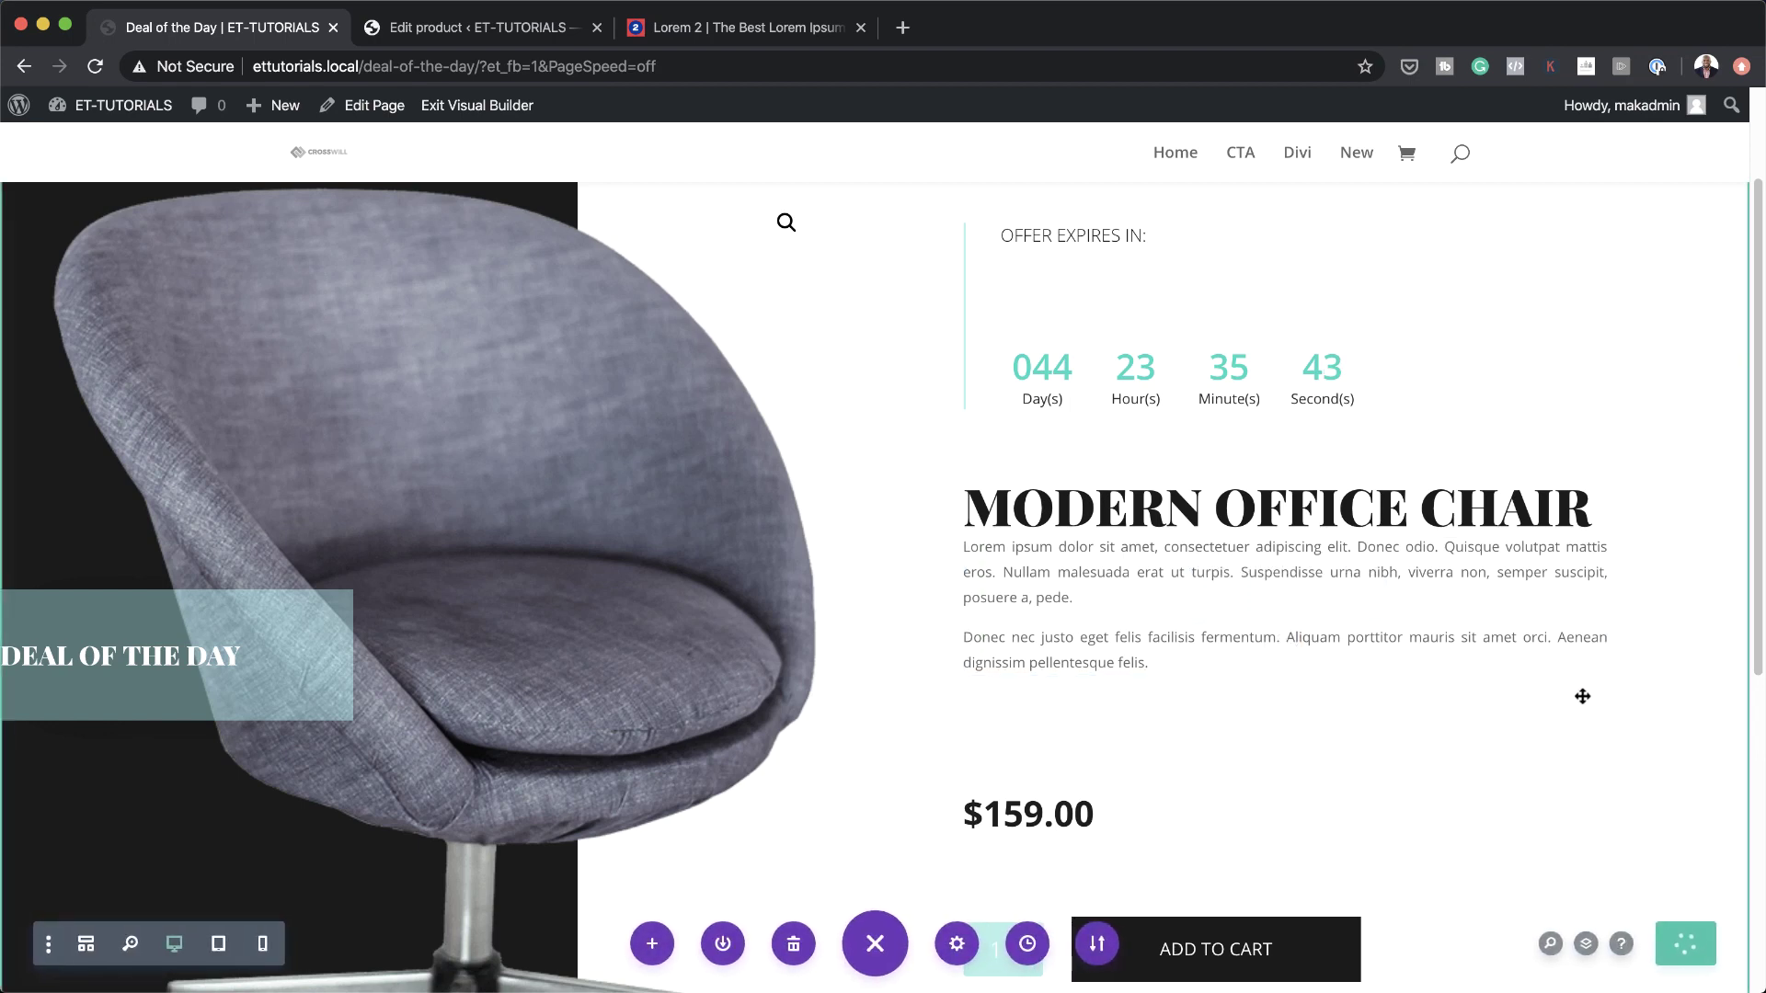
click(508, 108)
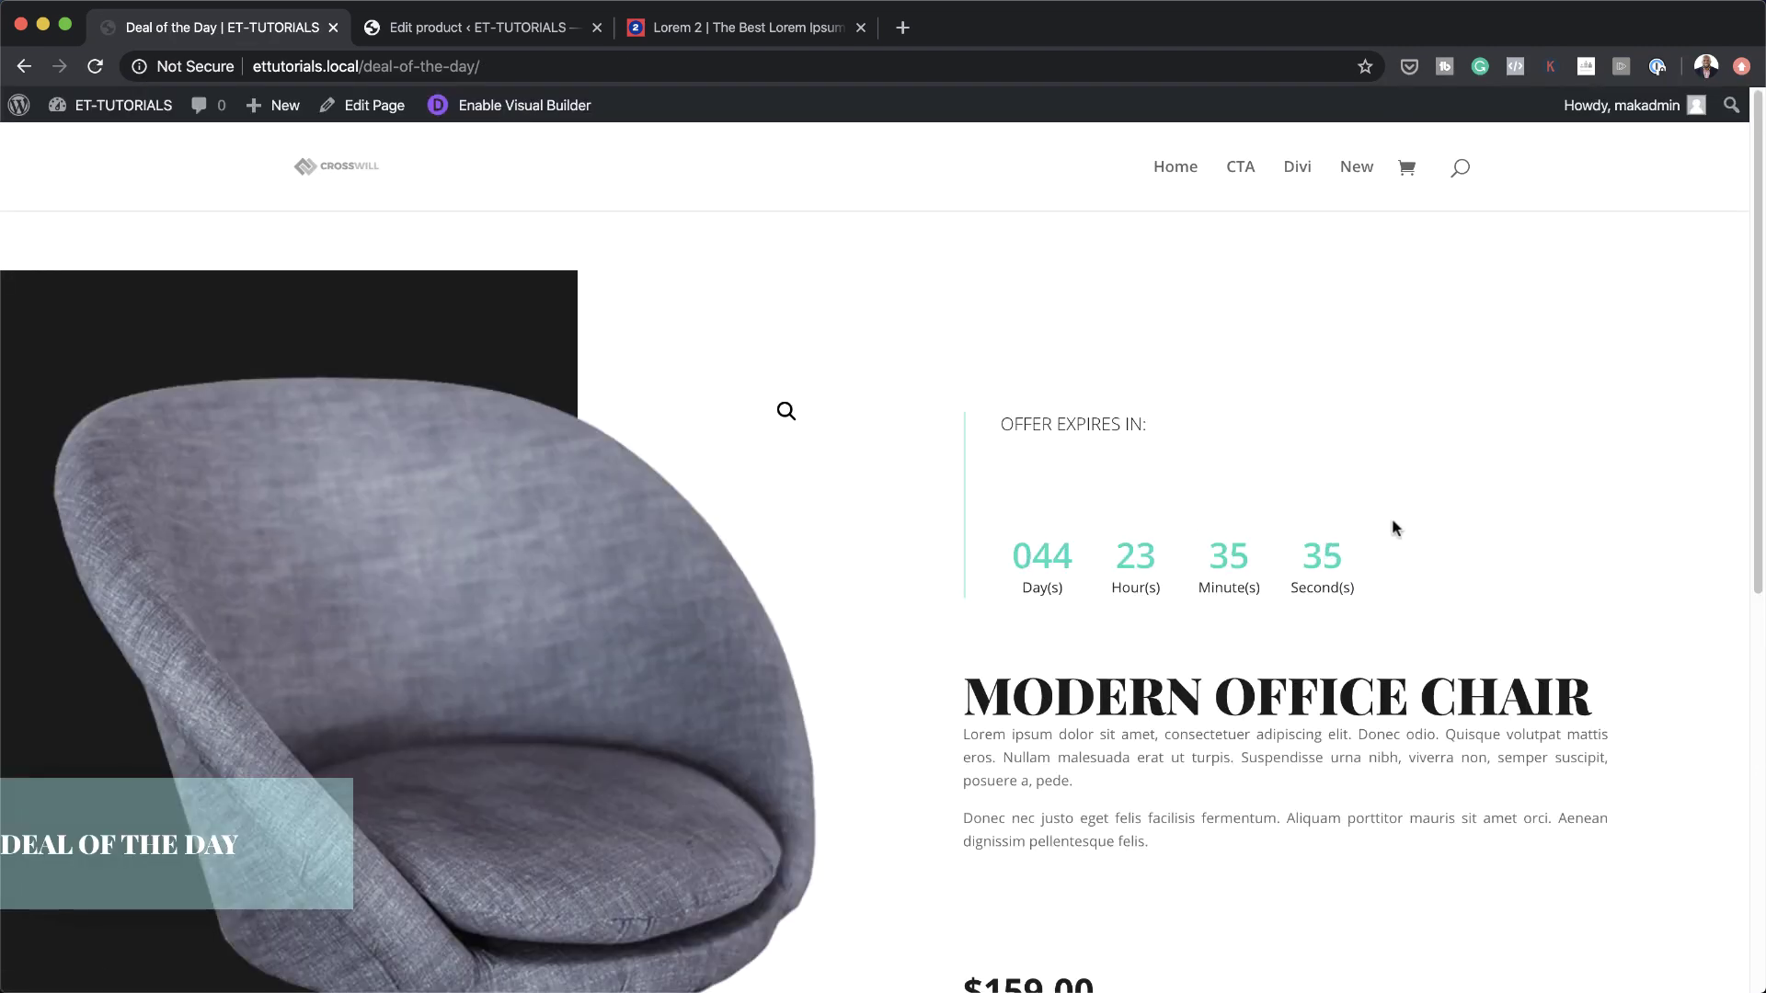
scroll(1525, 549, down, 5)
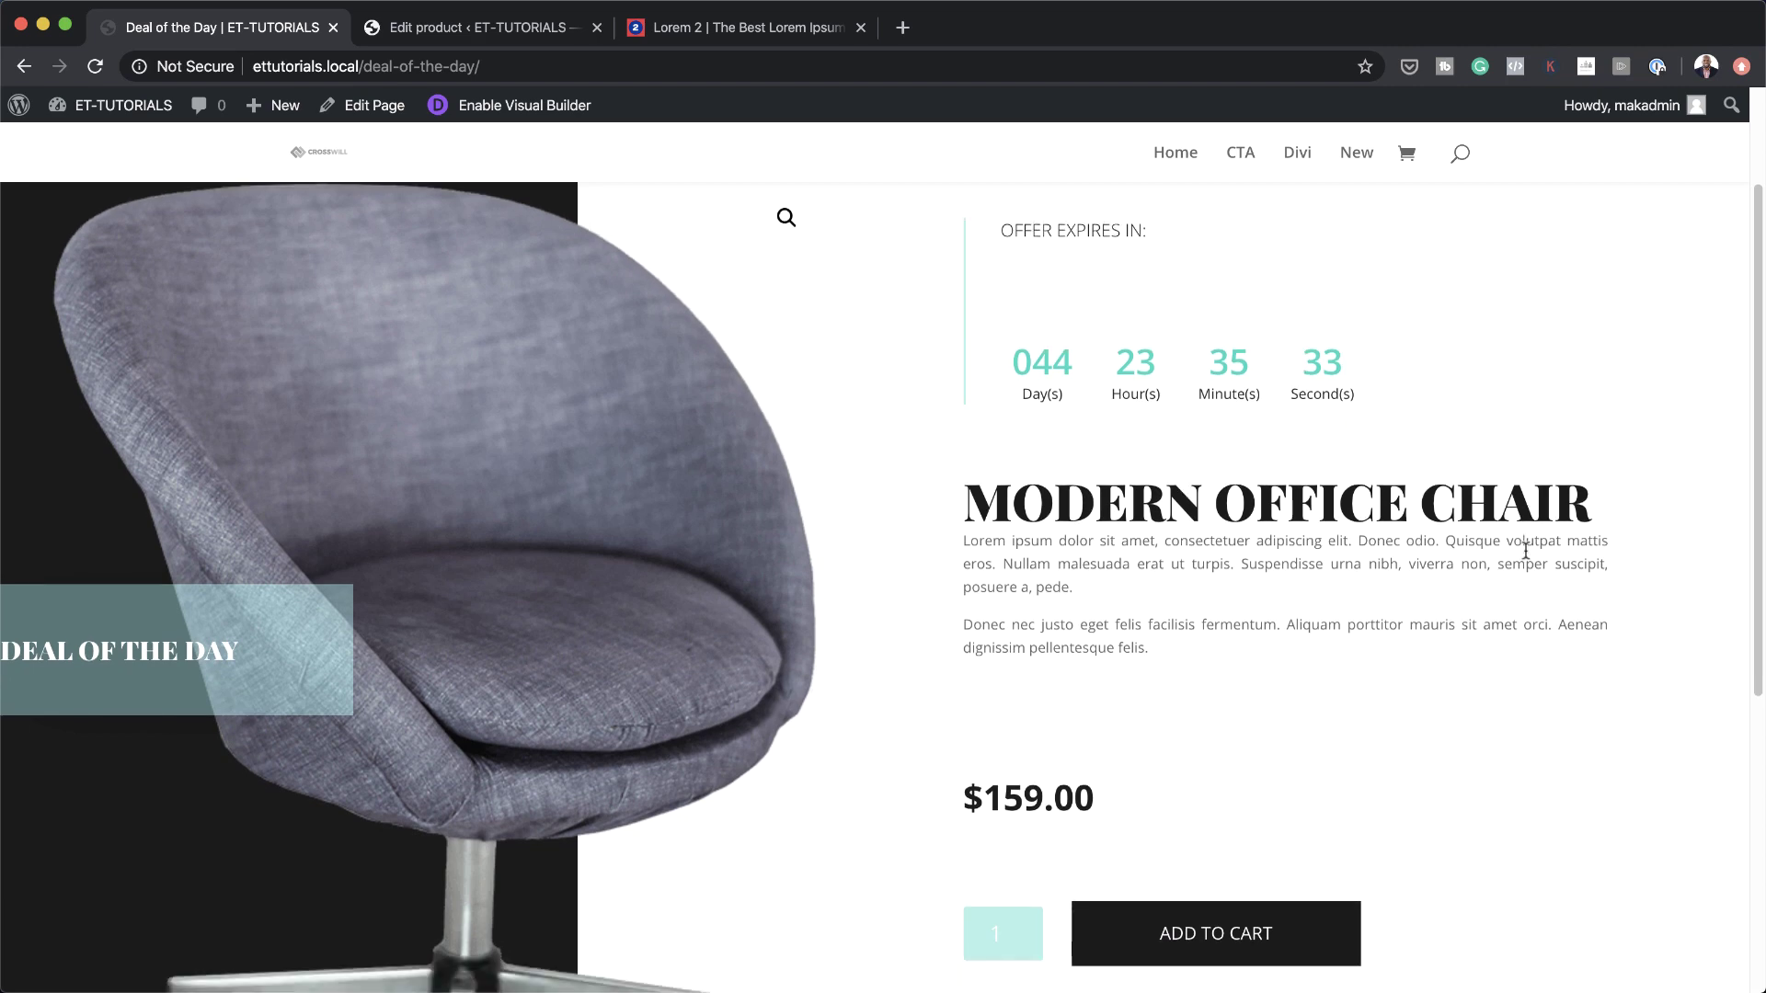
scroll(1525, 548, down, 5)
scroll(1525, 548, up, 10)
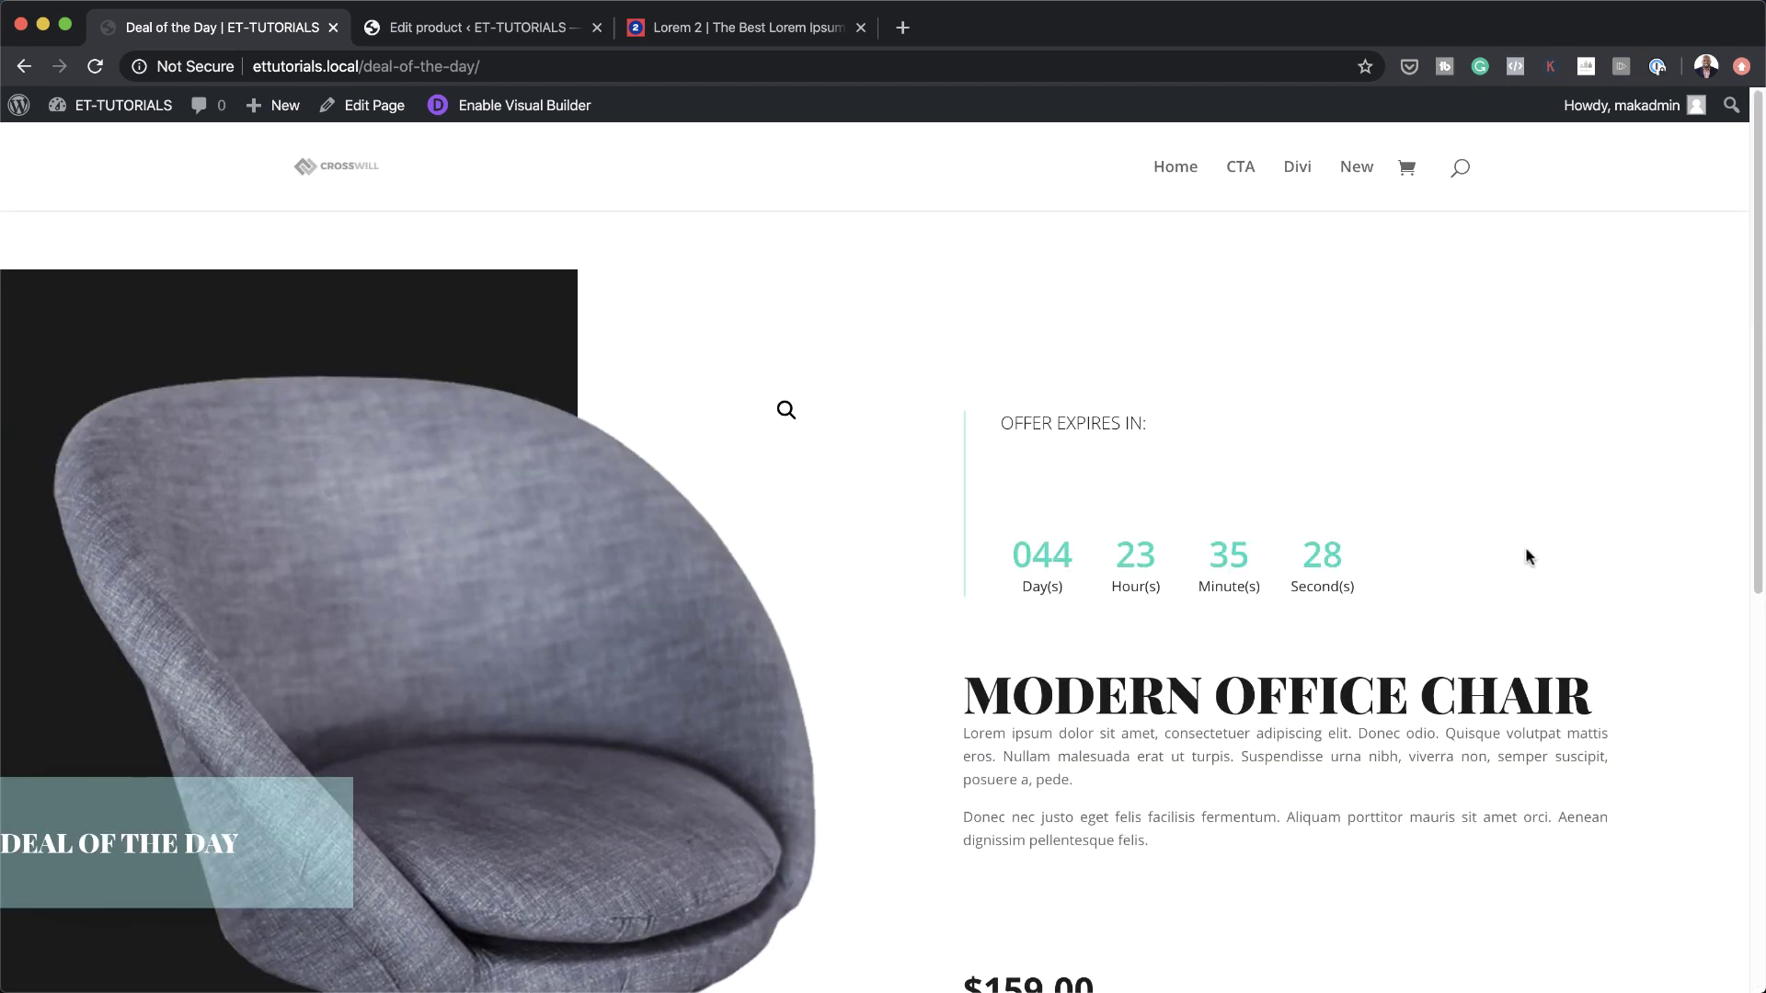
scroll(1524, 556, down, 10)
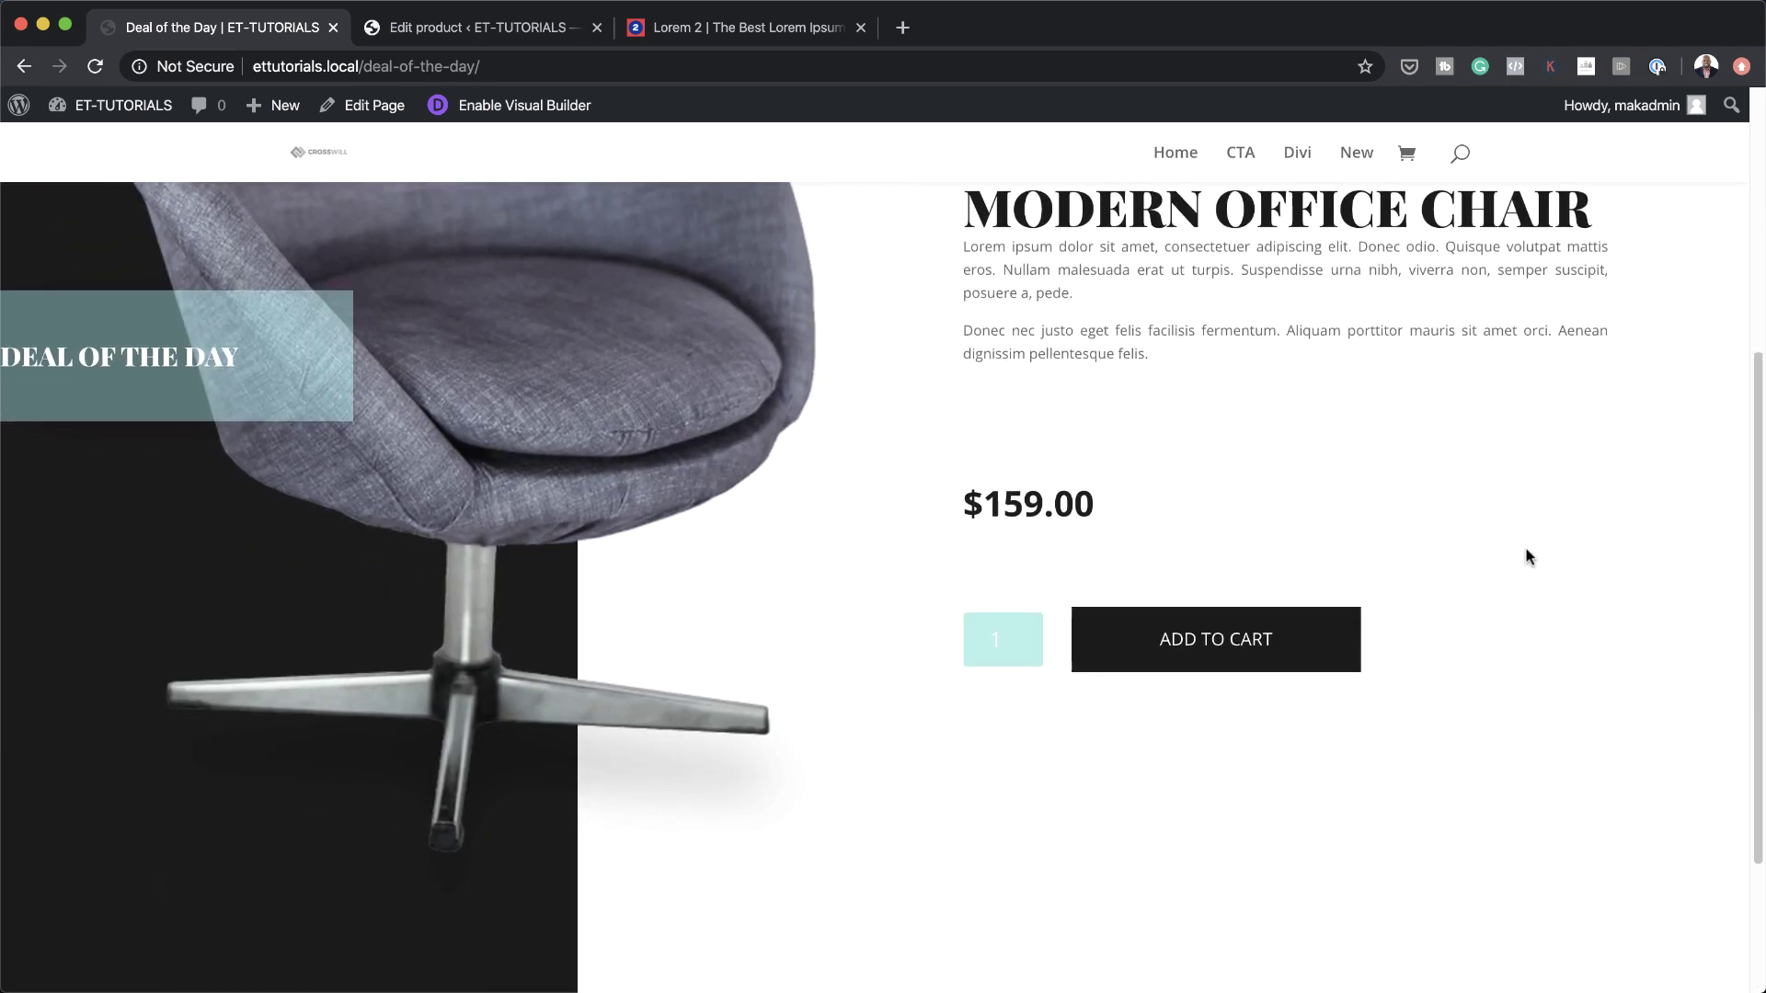
scroll(1524, 557, up, 2)
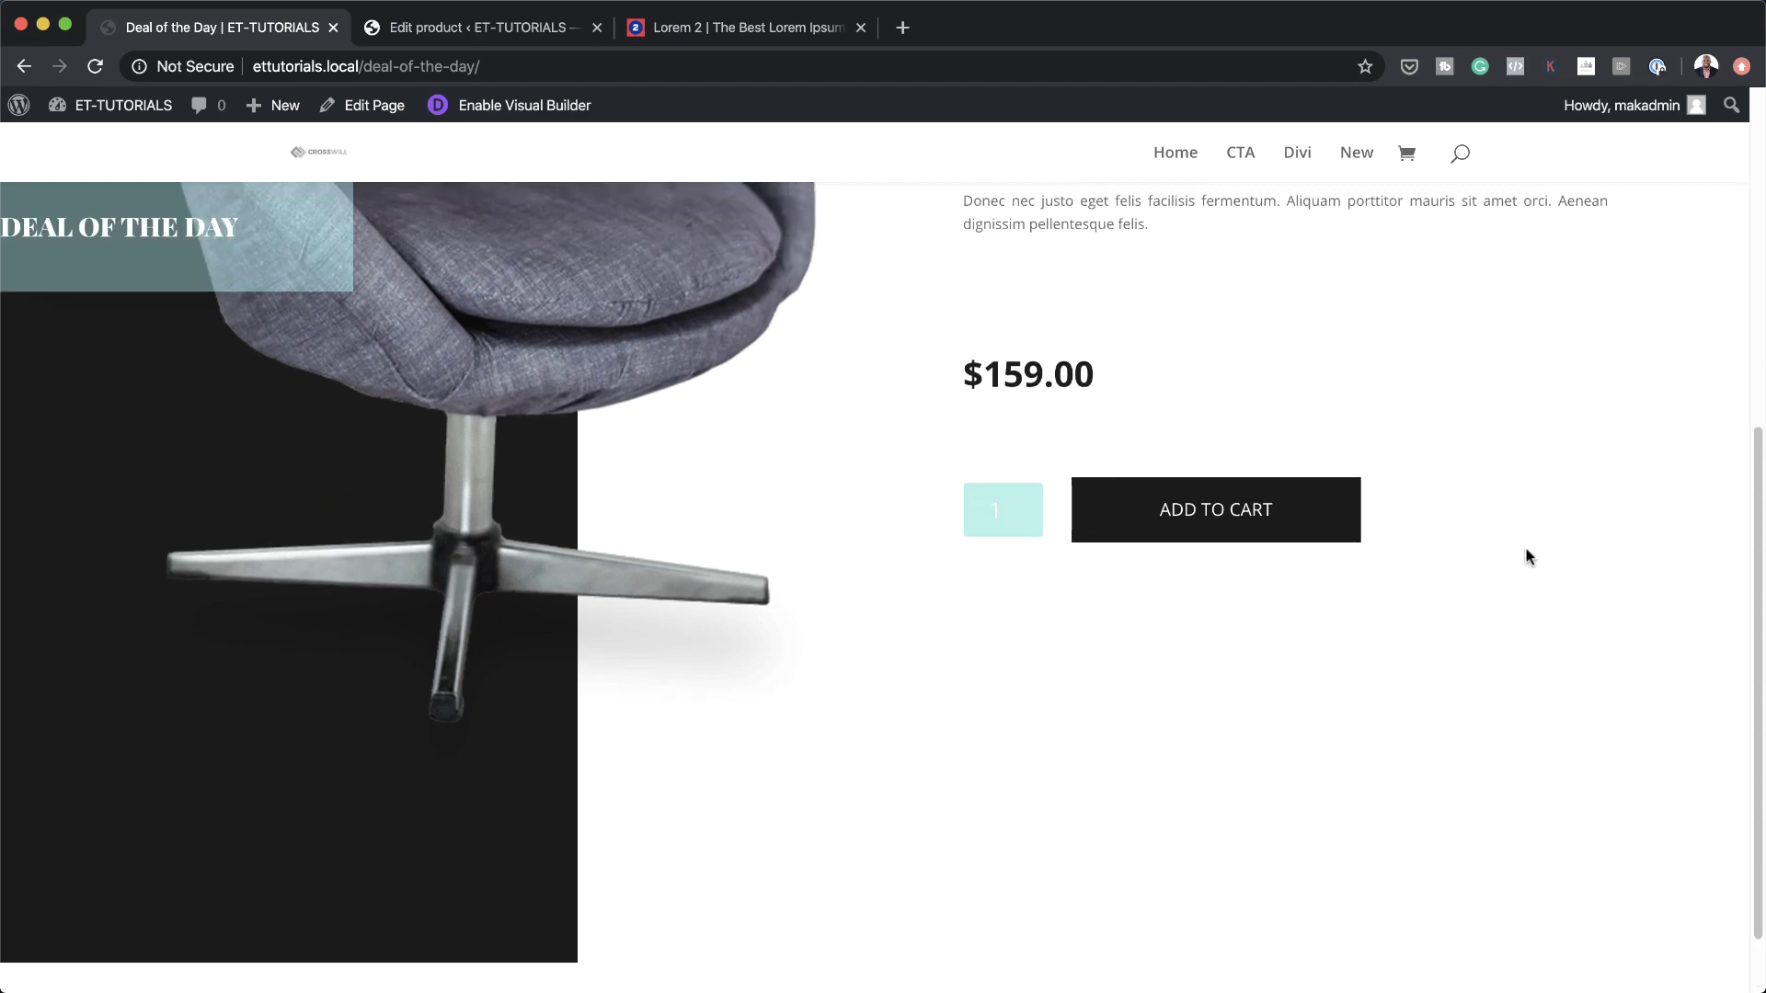